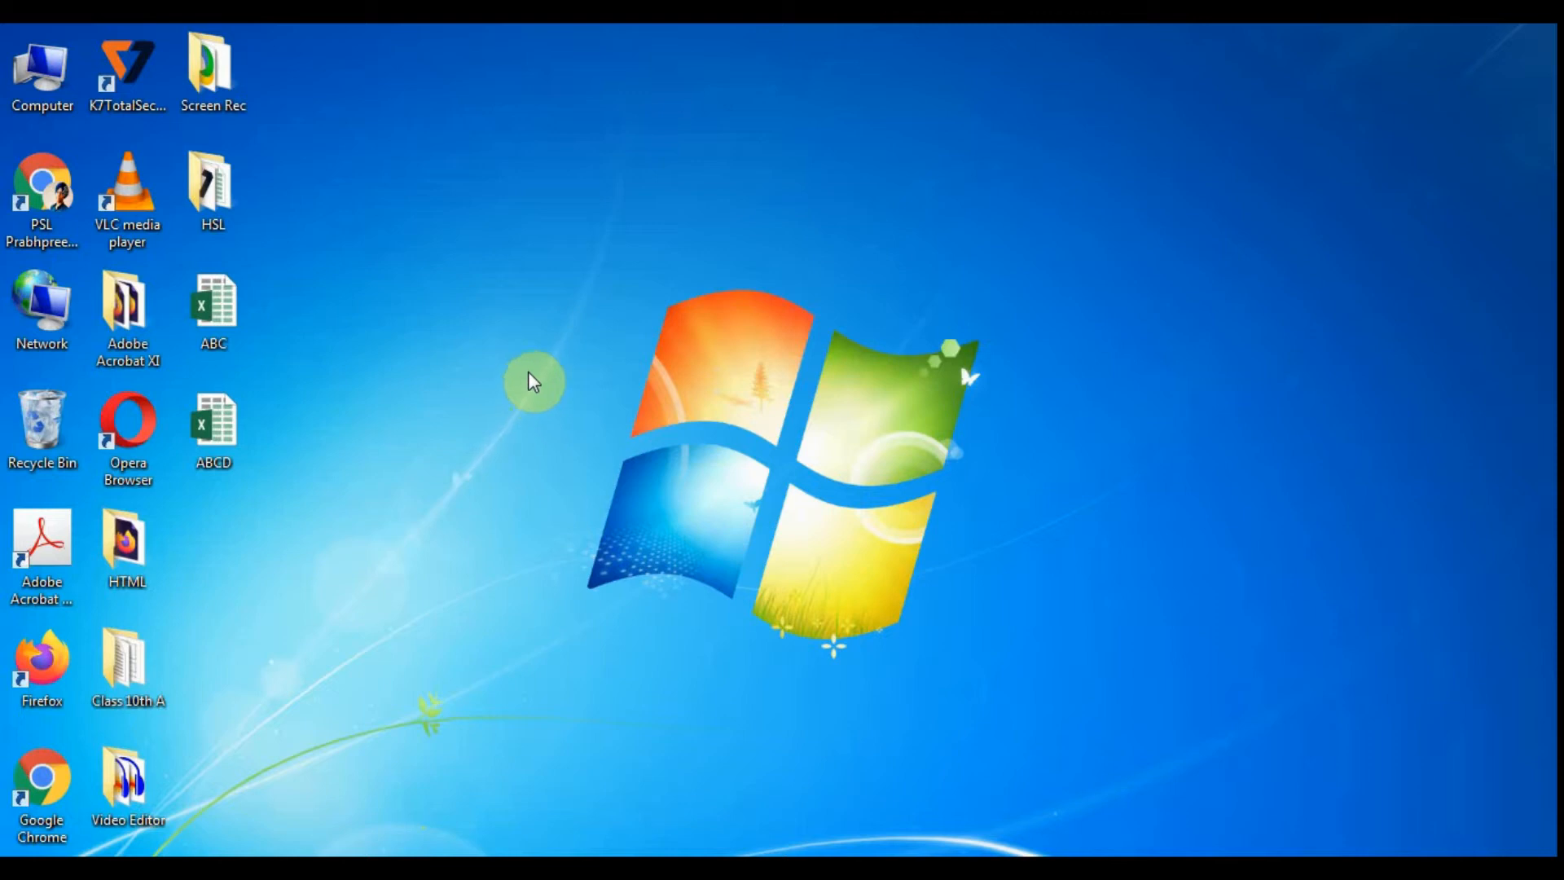
- Create a new Microsoft Excel worksheet file on the desktop, keeping its default name
{"action": "right_click", "coordinate": [601, 406]}
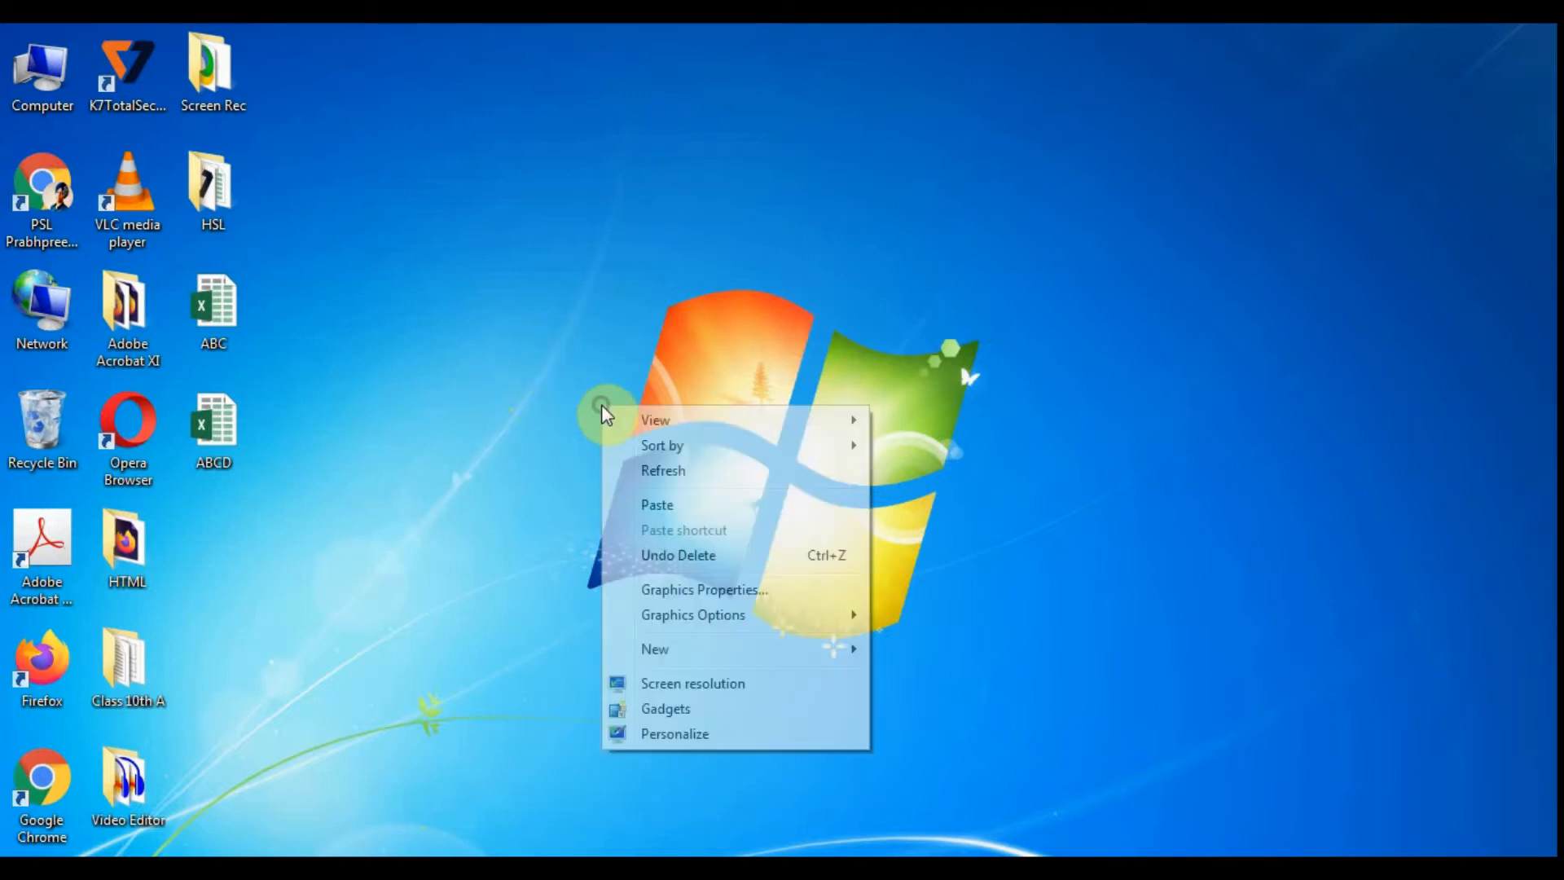
{"action": "mouse_move", "coordinate": [687, 657]}
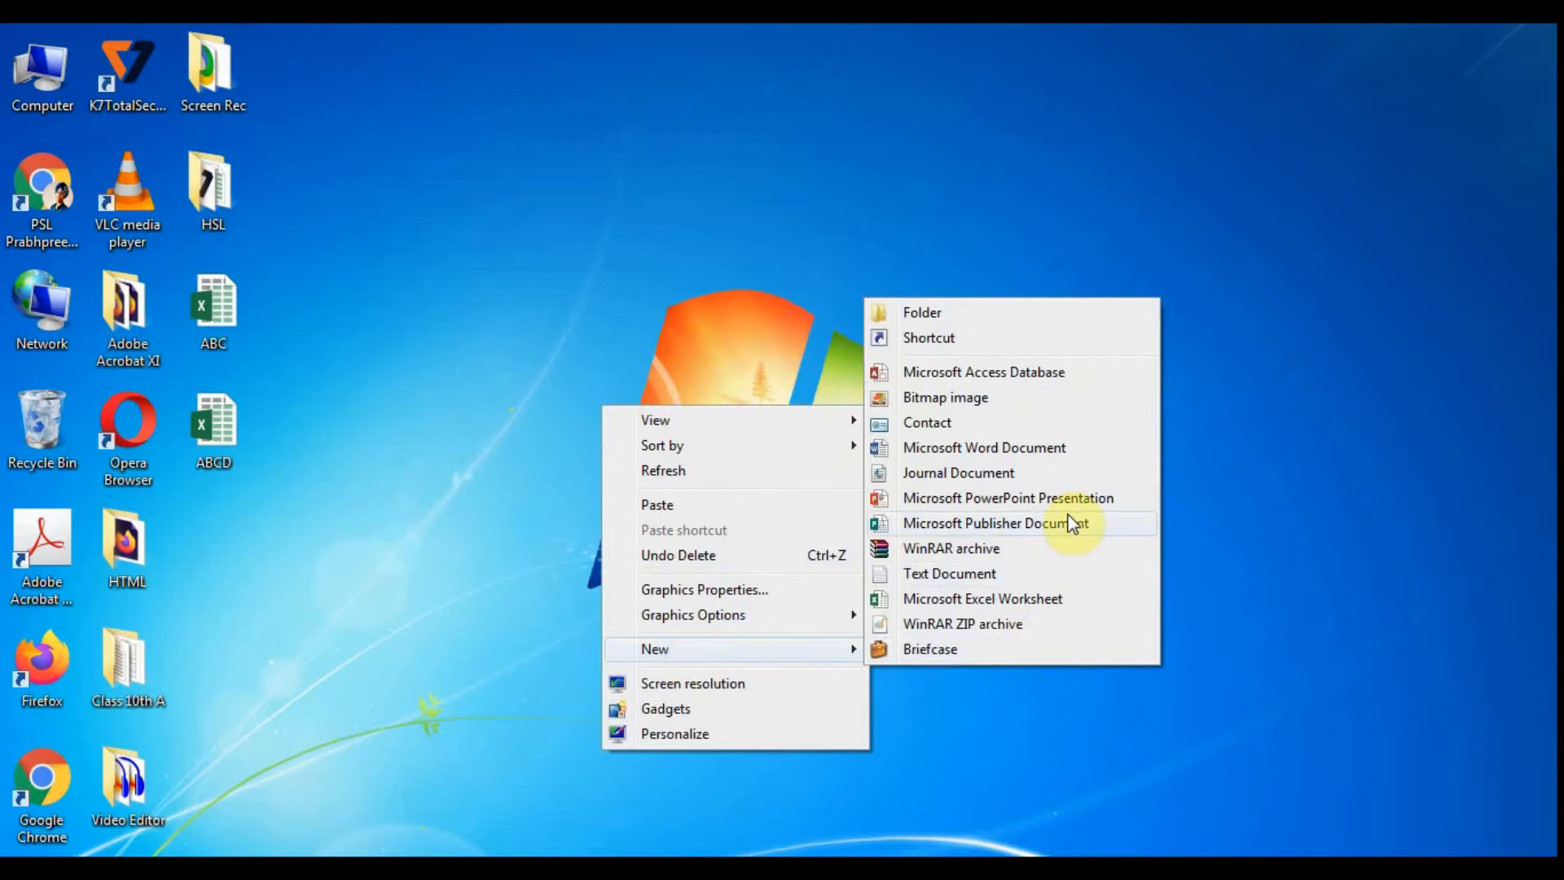
{"action": "right_click", "coordinate": [682, 311]}
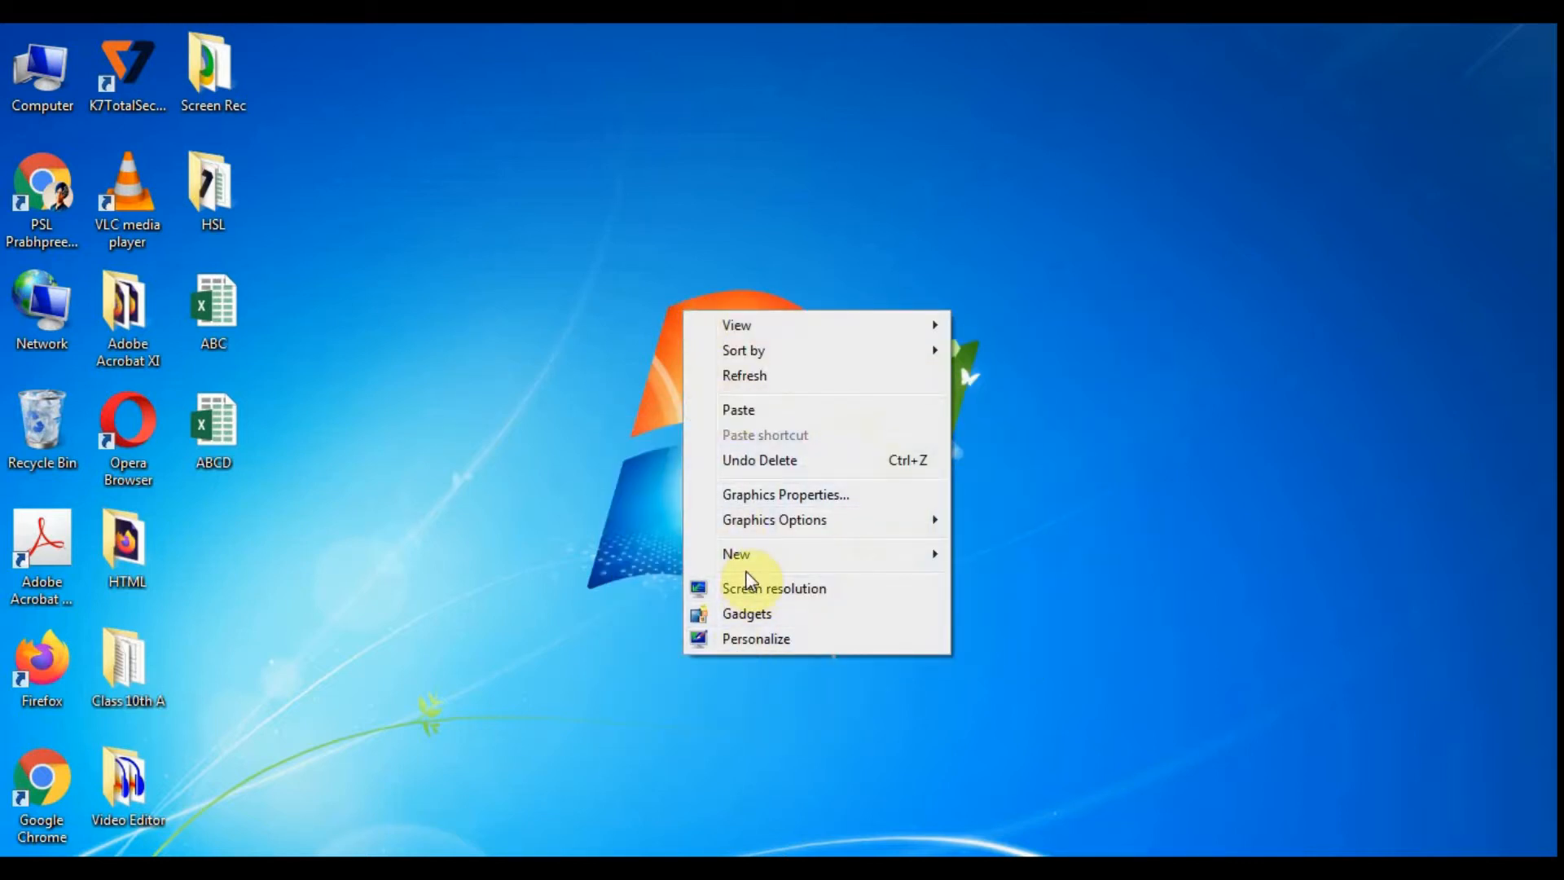
{"action": "mouse_move", "coordinate": [748, 564]}
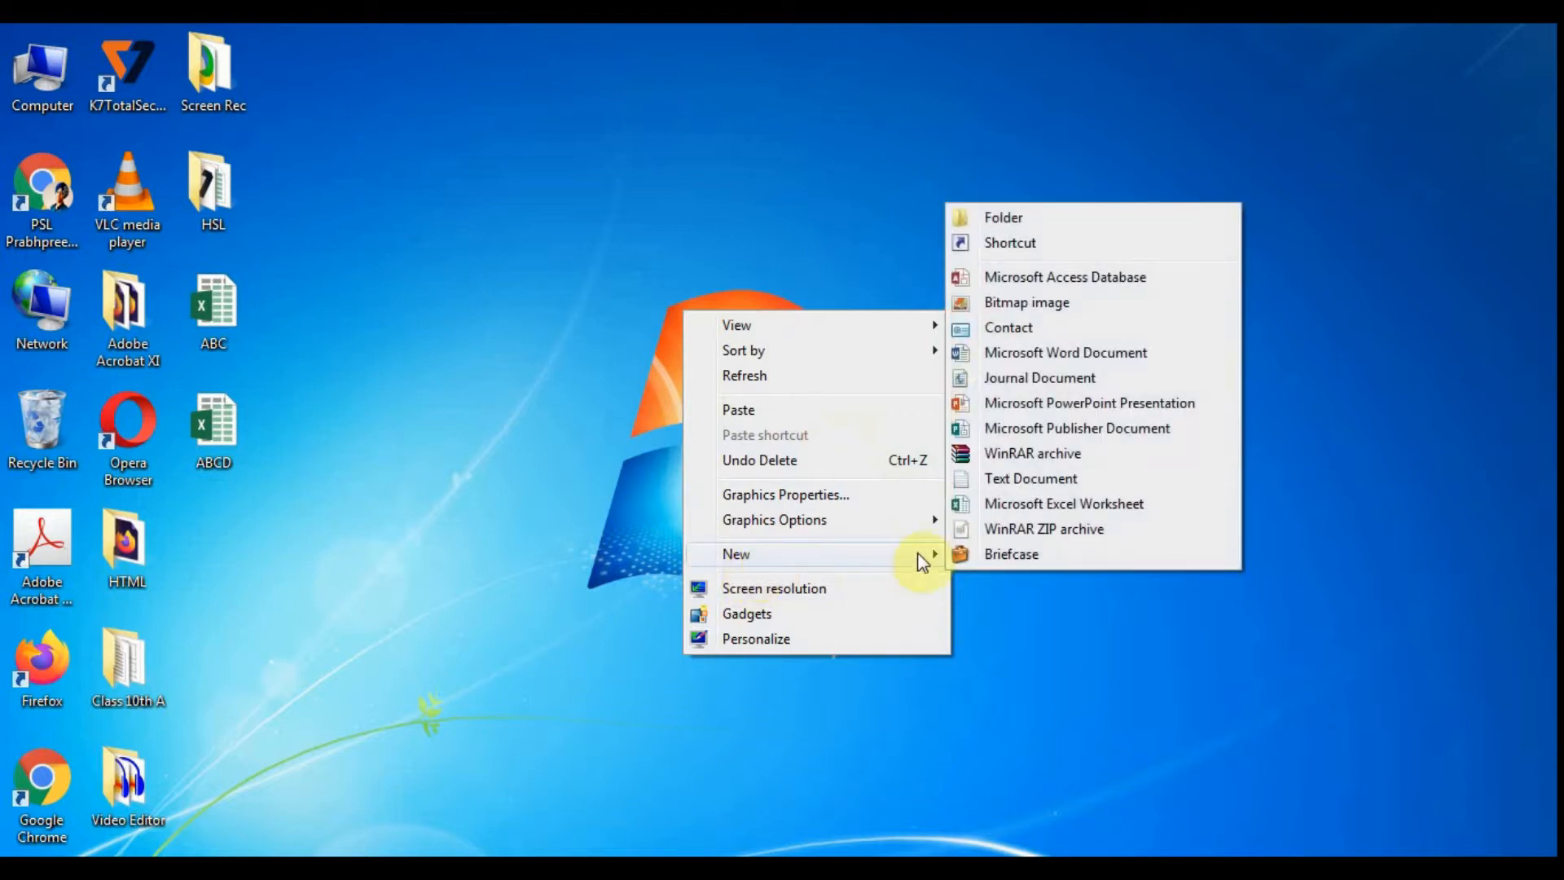
{"action": "left_click", "coordinate": [1141, 503]}
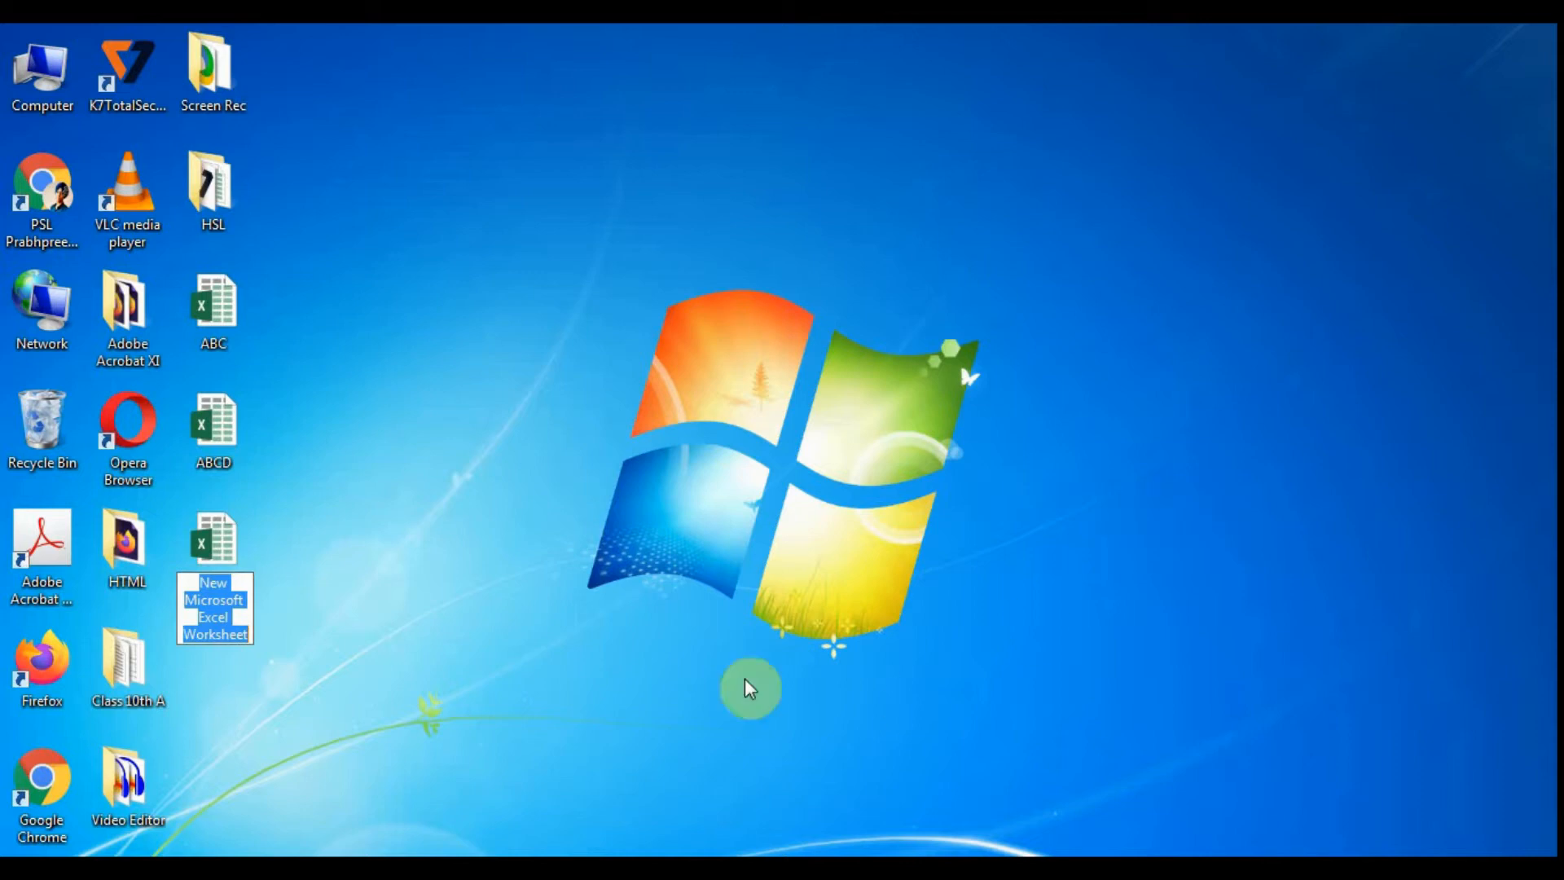
{"action": "key", "text": "Return"}
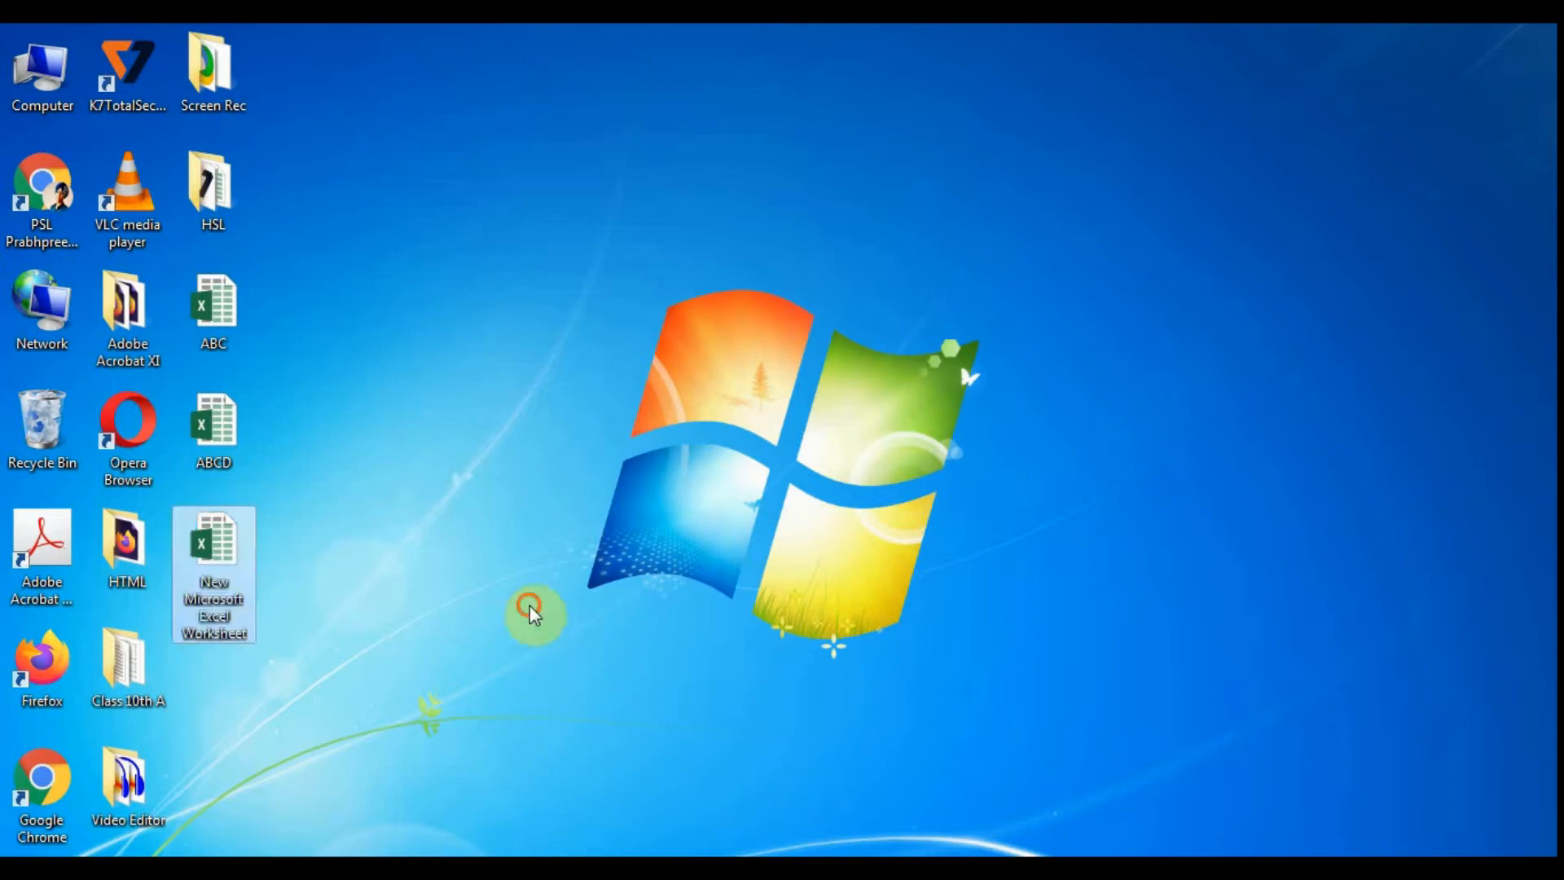
- Rename the new Excel worksheet file on the desktop to RAM
{"action": "left_click", "coordinate": [211, 581]}
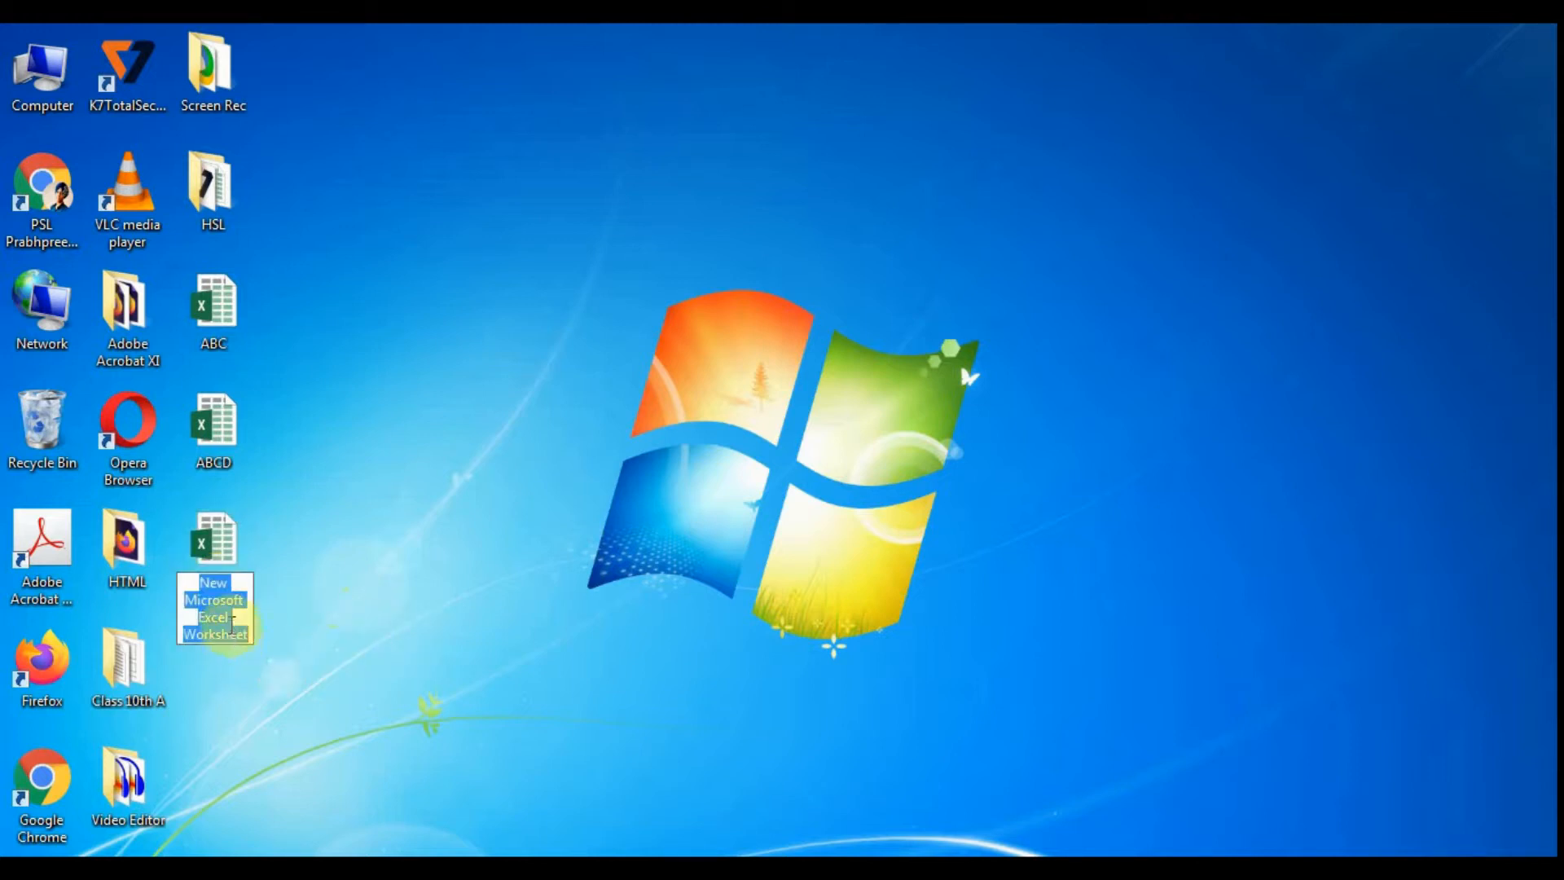
{"action": "key", "text": "Return"}
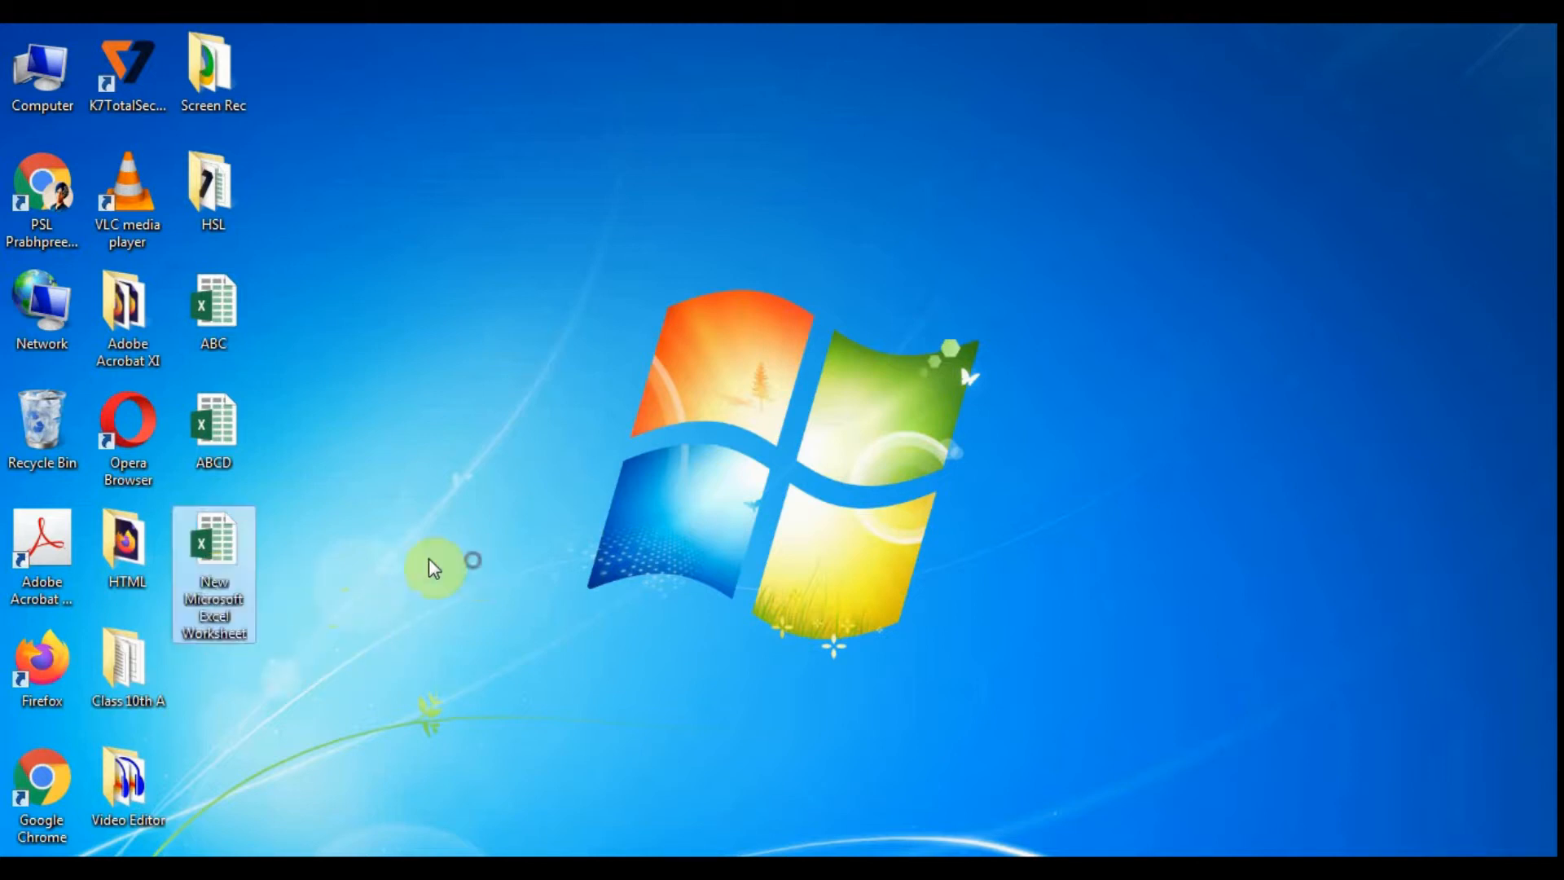
{"action": "left_click", "coordinate": [237, 591]}
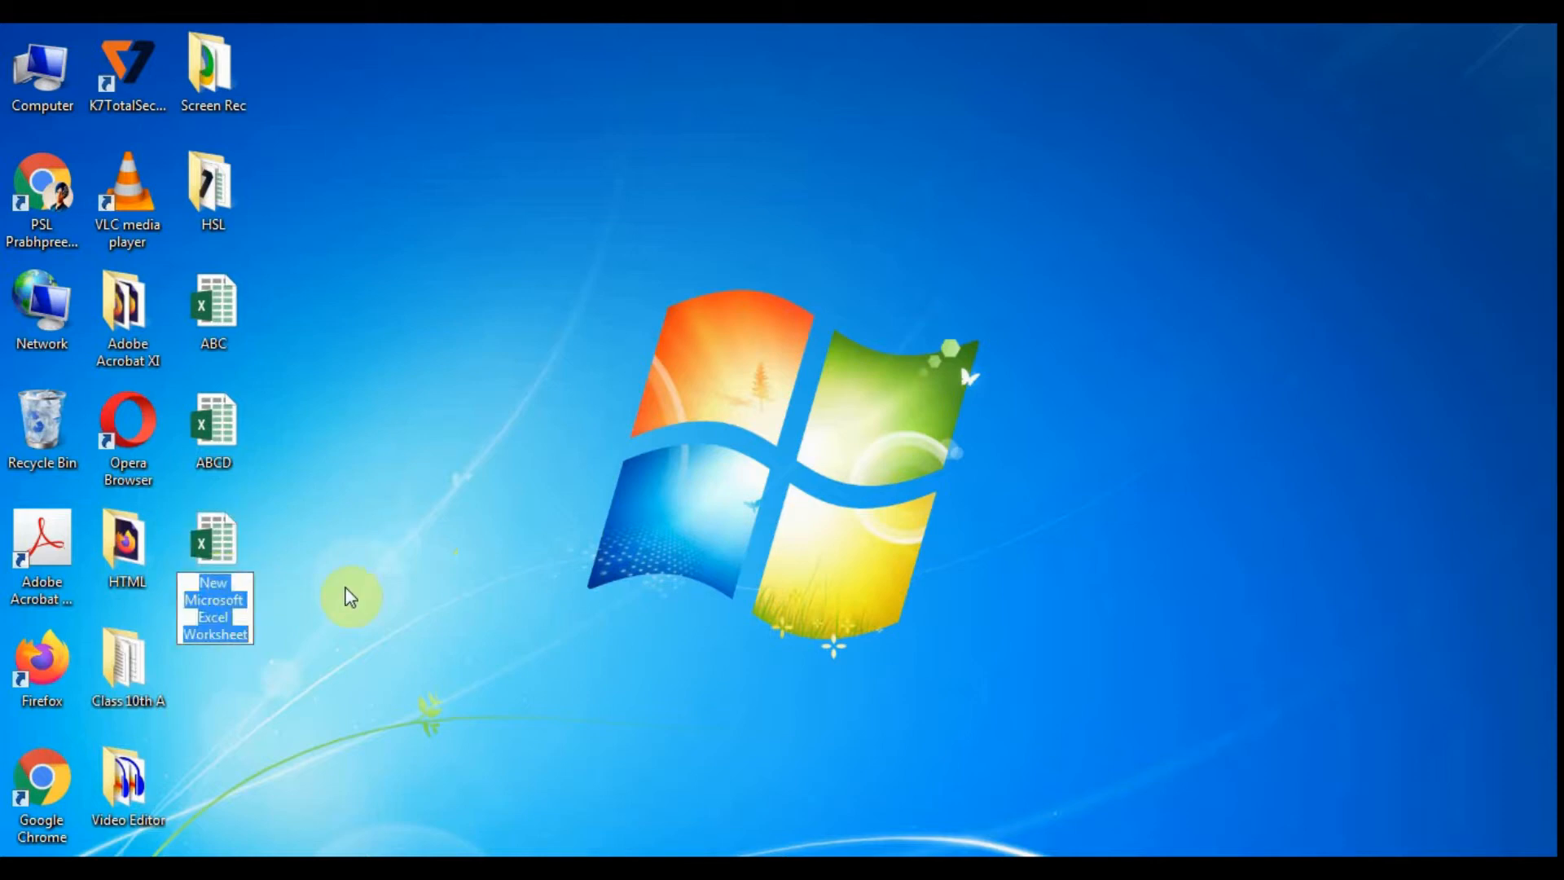
{"action": "type", "text": "RAM"}
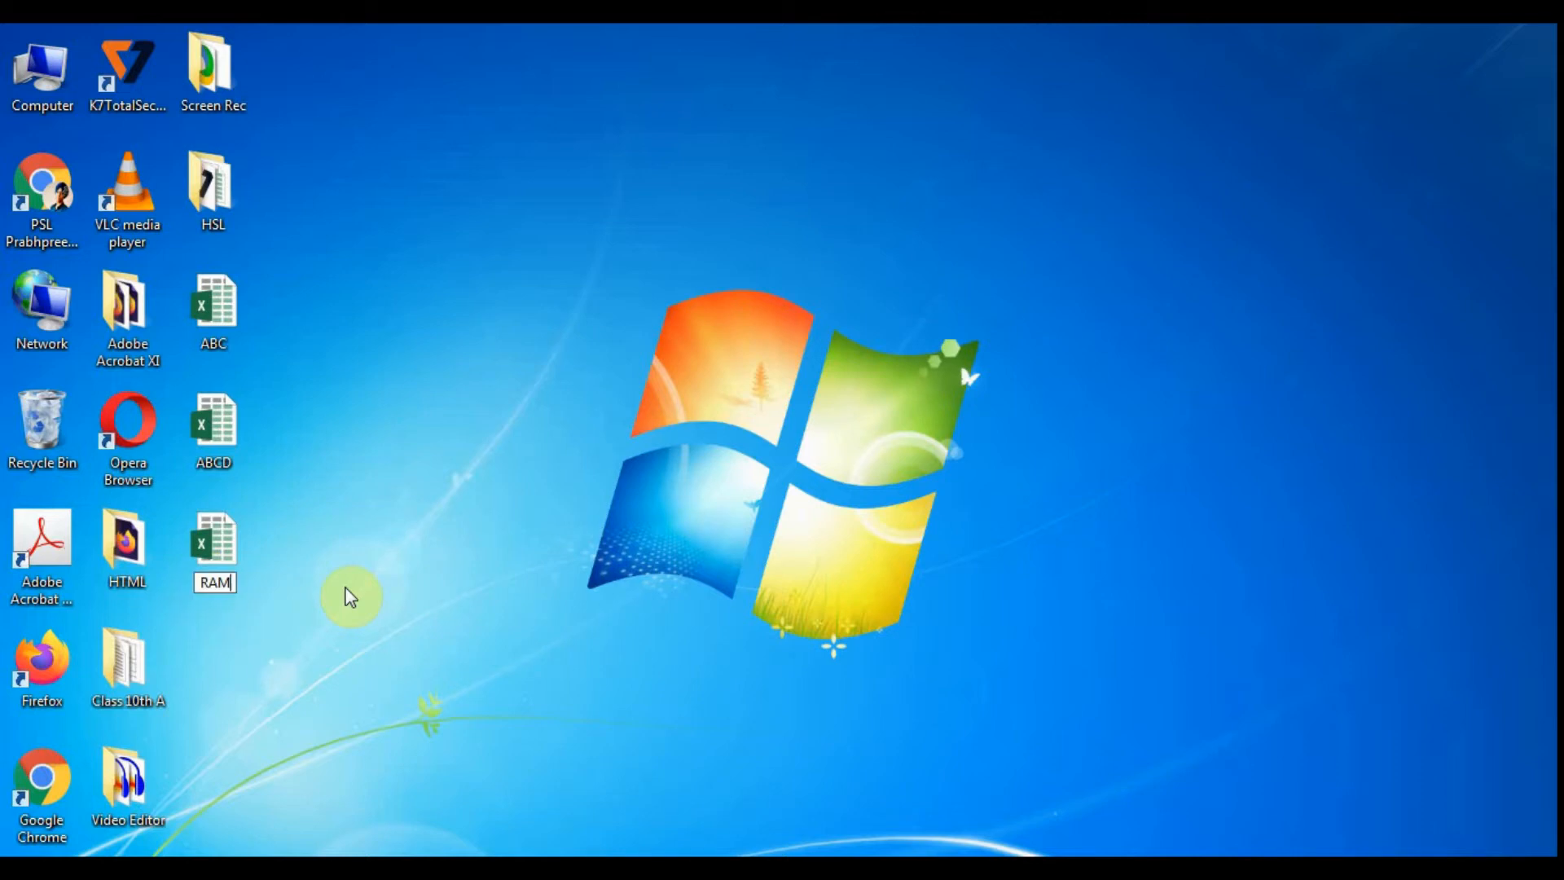
{"action": "left_click", "coordinate": [346, 593]}
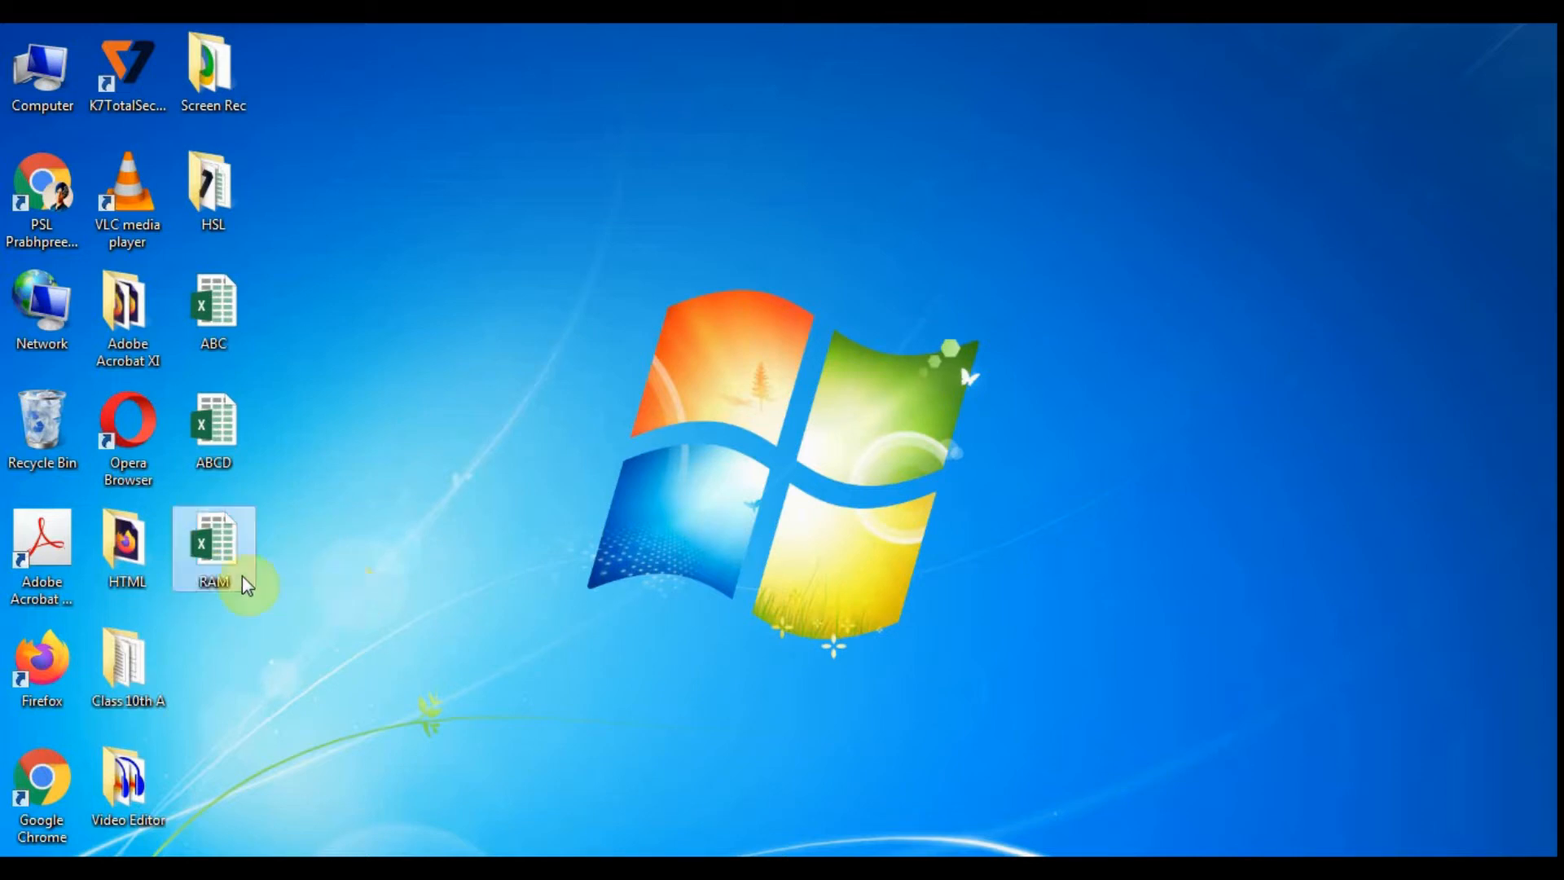
- Delete the RAM worksheet file from the desktop, sending it to the Recycle Bin
{"action": "right_click", "coordinate": [209, 535]}
{"action": "left_click", "coordinate": [245, 779]}
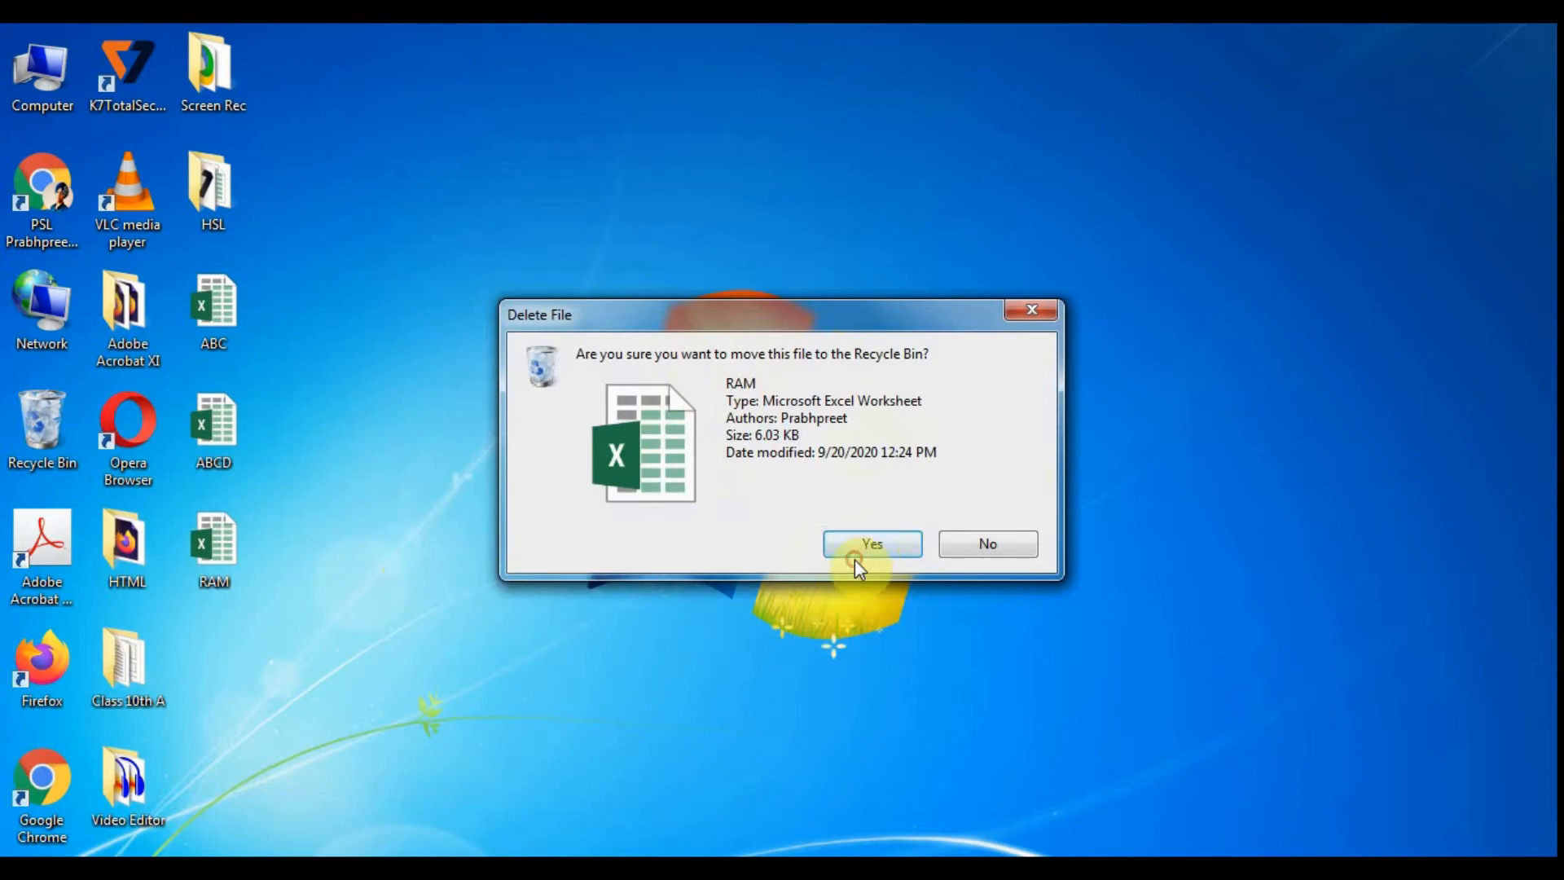
{"action": "left_click", "coordinate": [860, 534]}
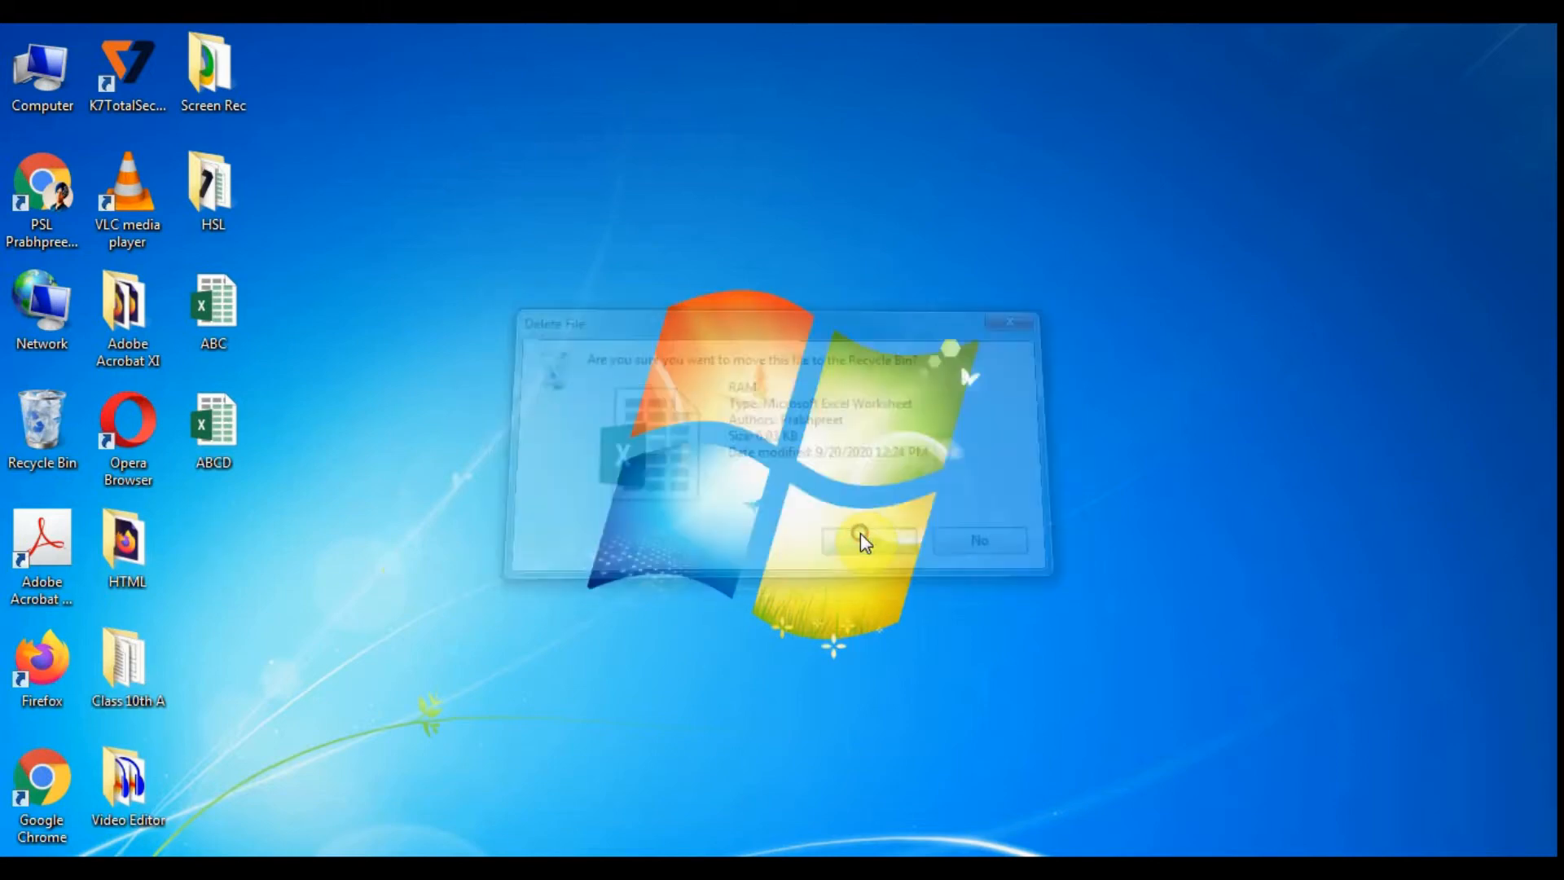
- Open the ABC workbook from the desktop and jump to the sheet's last row and last column, returning to A1 each time
{"action": "double_click", "coordinate": [212, 313]}
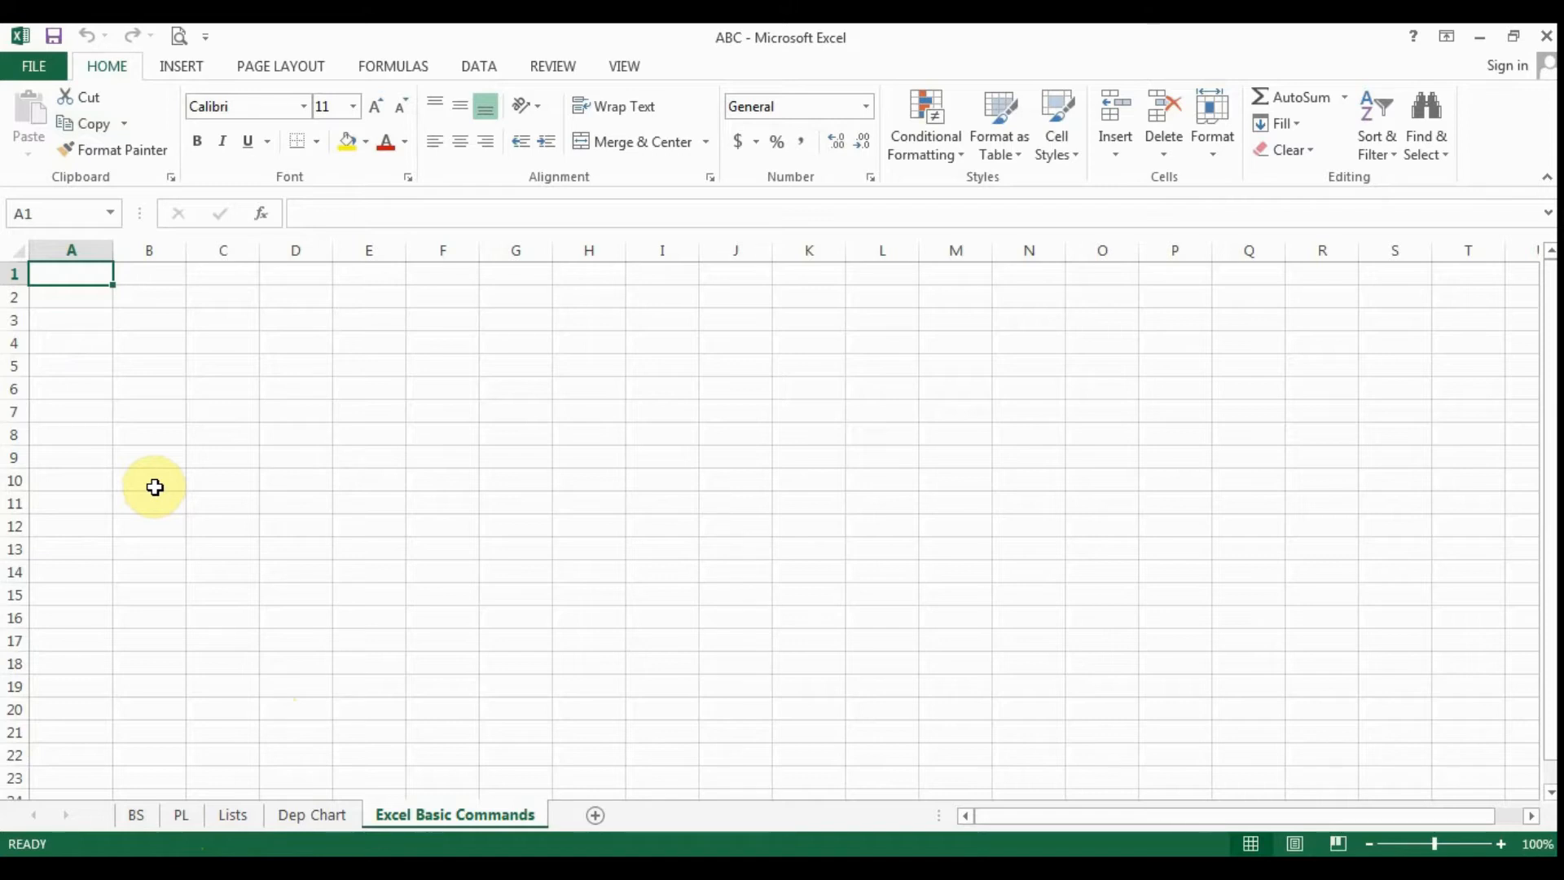
{"action": "key", "text": "ctrl+Down"}
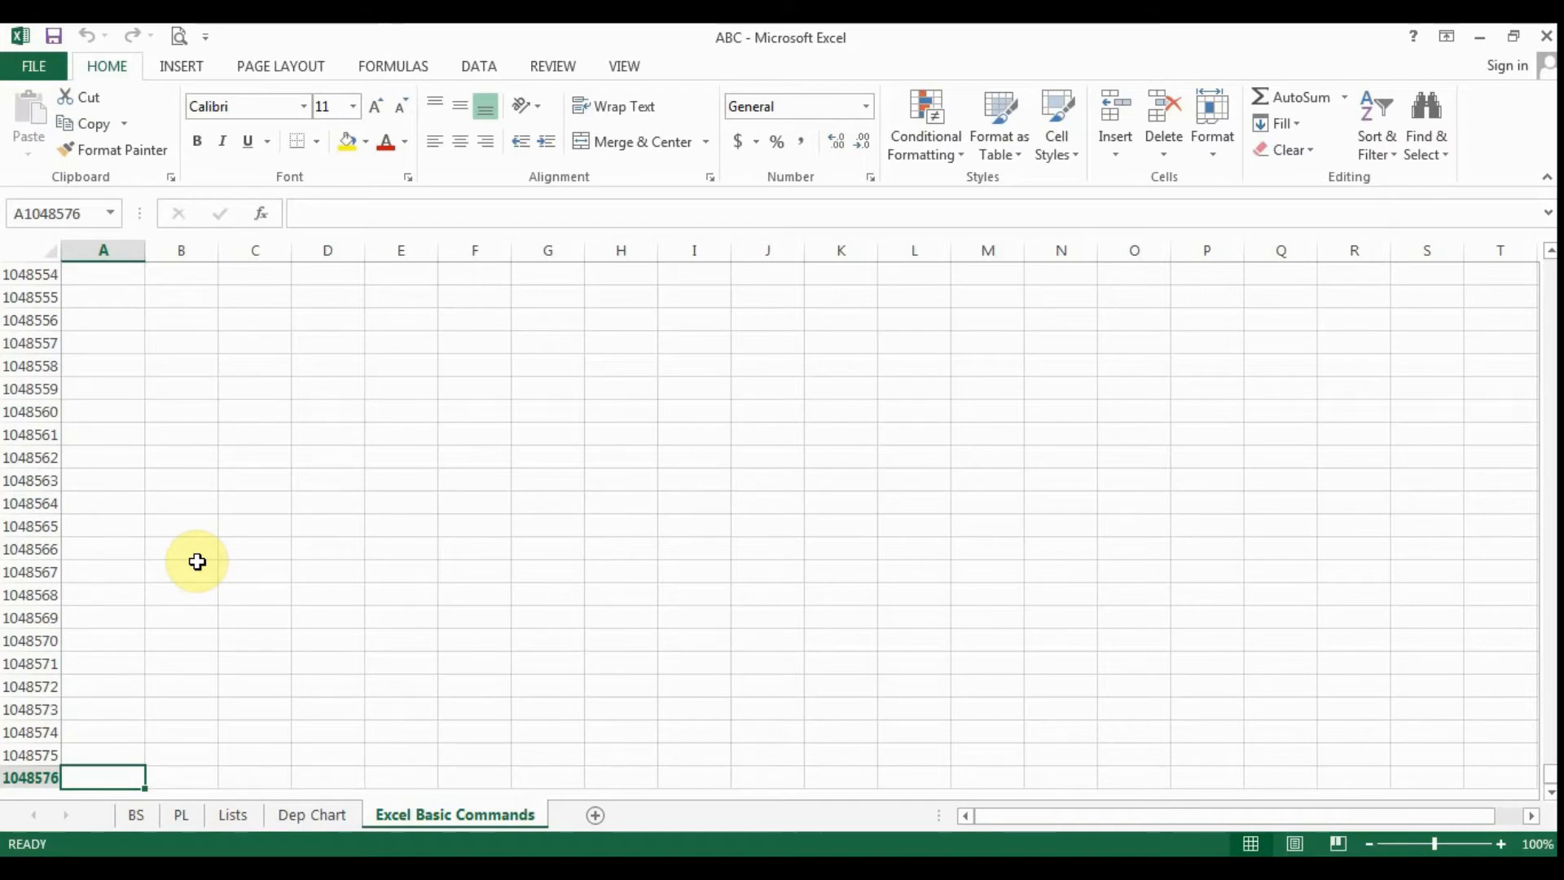
{"action": "key", "text": "ctrl+Home"}
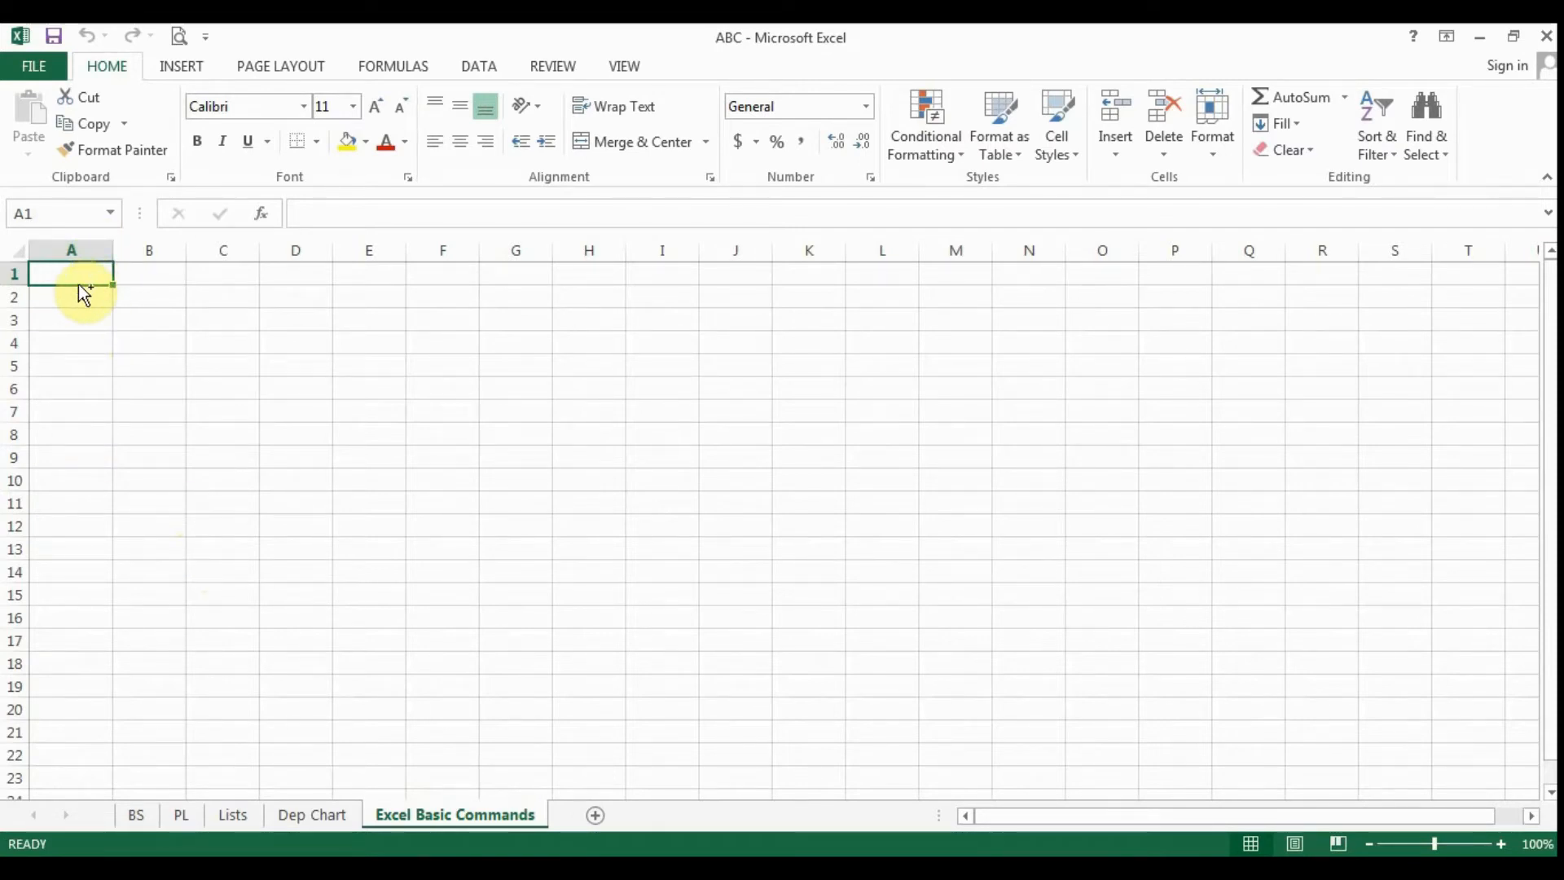
{"action": "key", "text": "ctrl+Right"}
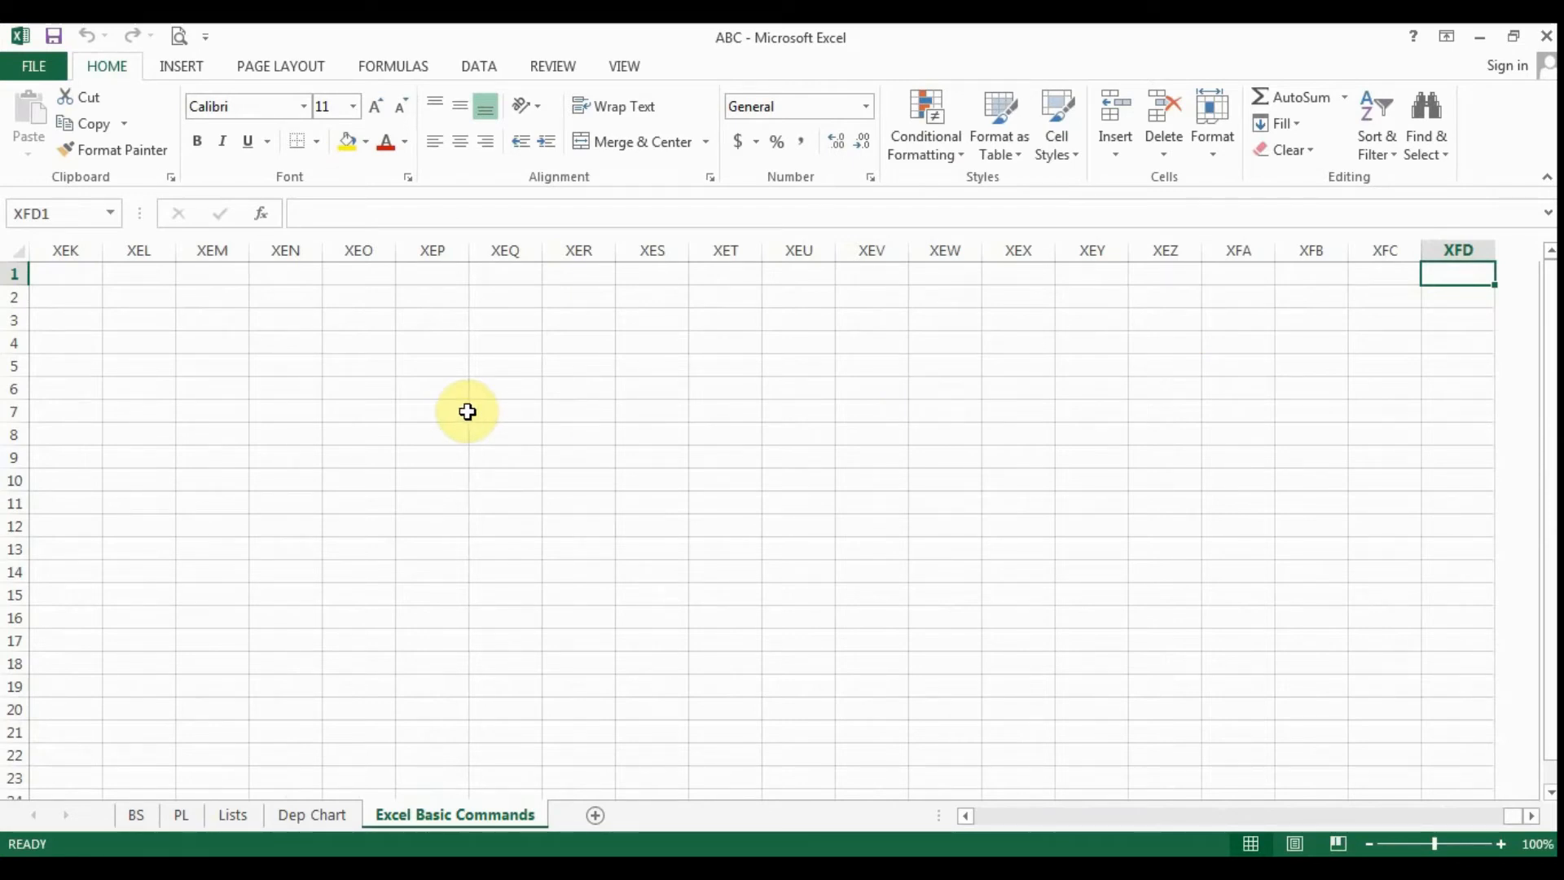
{"action": "key", "text": "ctrl+Left"}
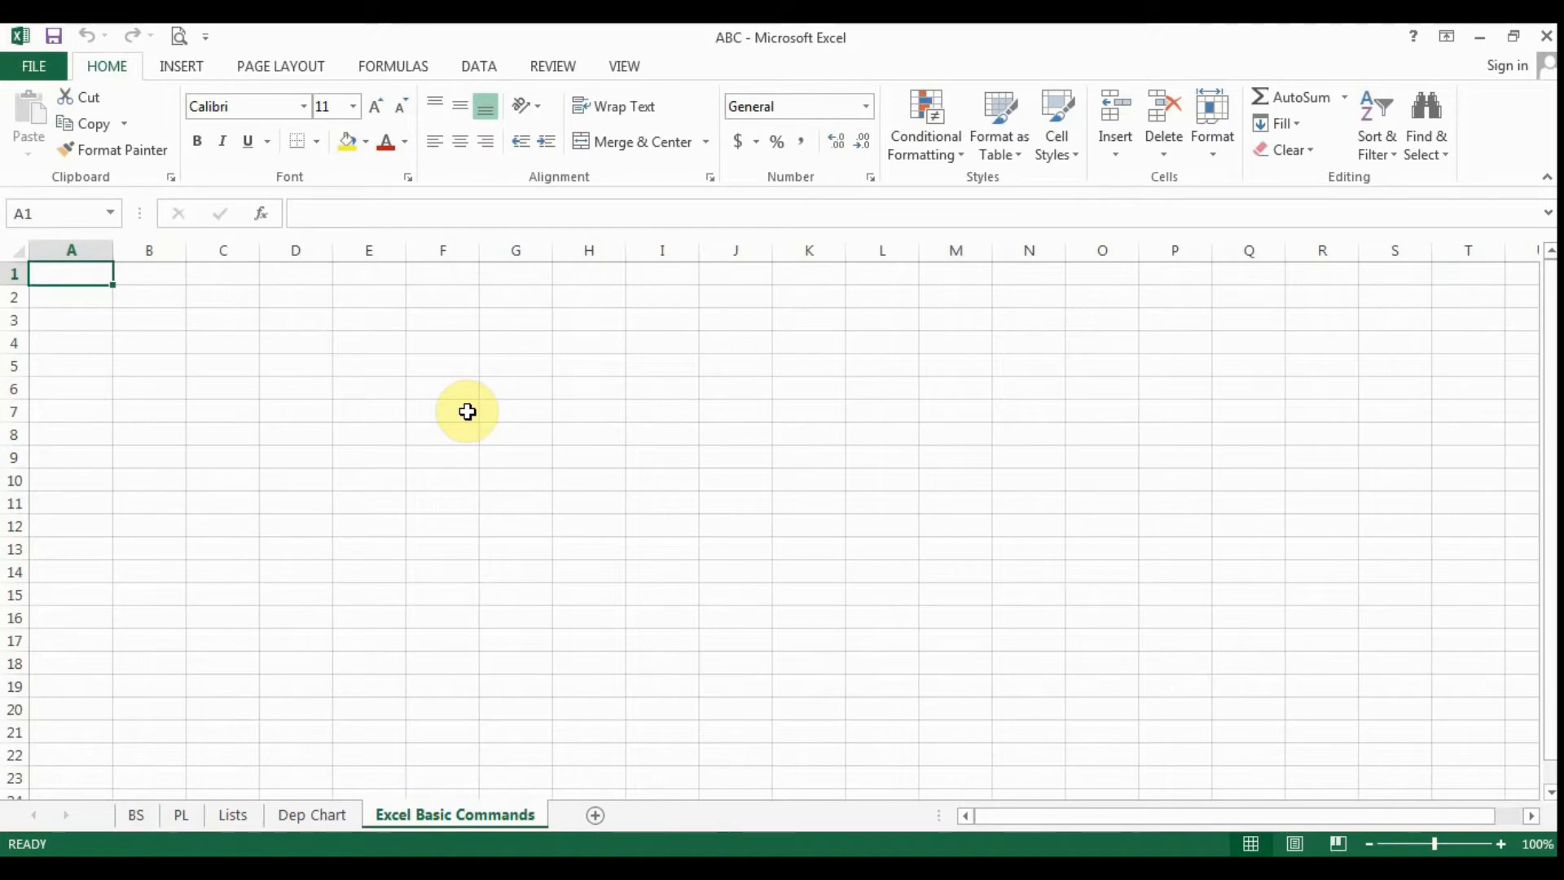
- Select cell C8, return to A1, move cell by cell down column A to row 8, and reselect C8
{"action": "left_click", "coordinate": [209, 438]}
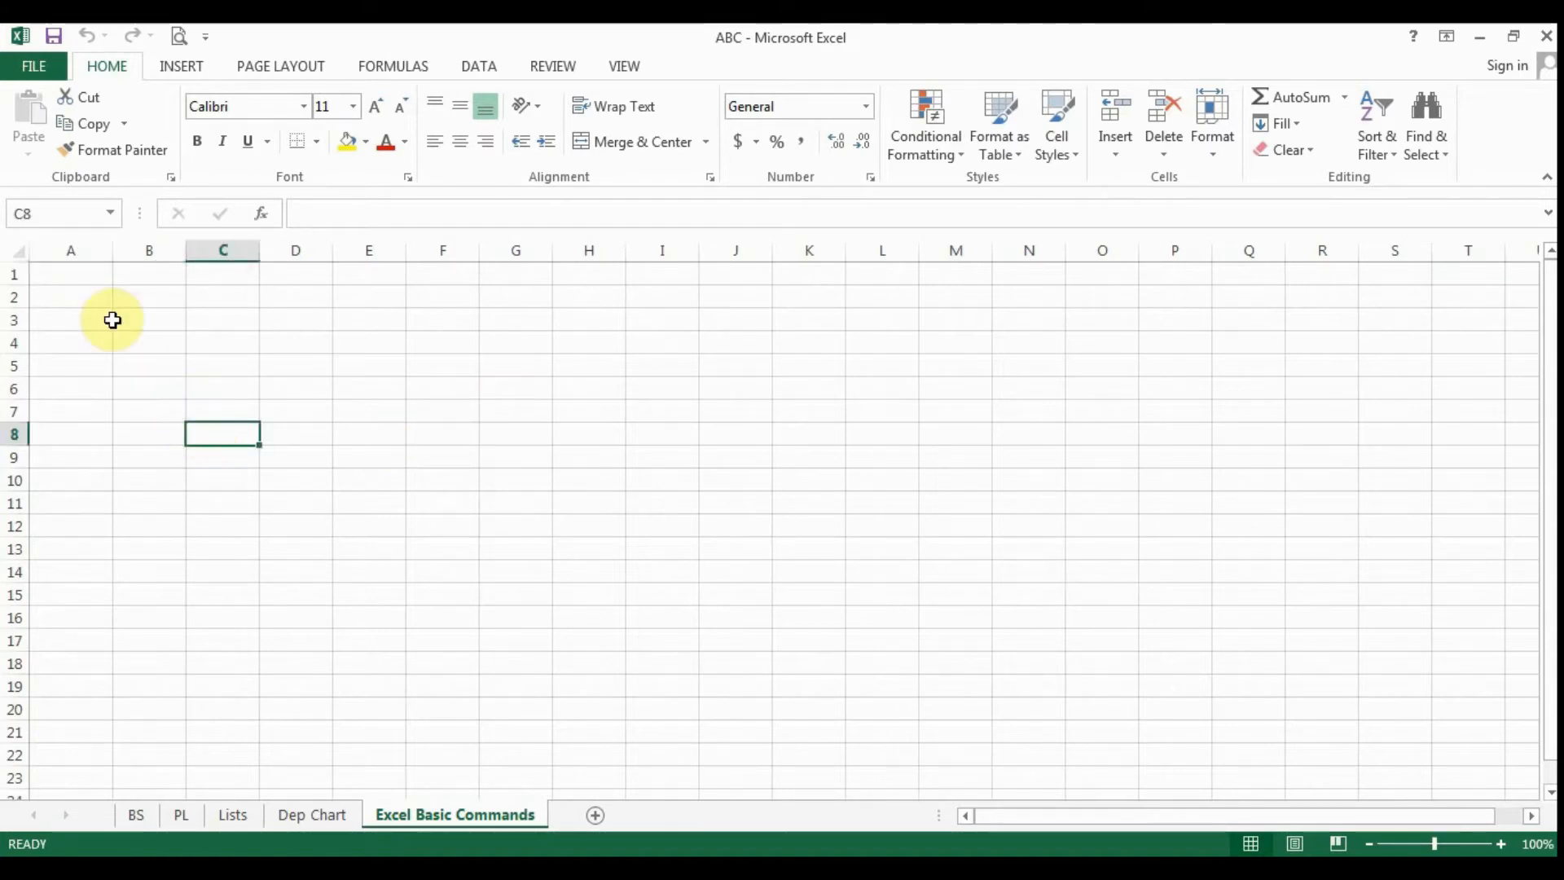
{"action": "left_click", "coordinate": [11, 275]}
{"action": "key", "text": "ctrl+Home"}
{"action": "key", "text": "Down"}
{"action": "key", "text": "Down"}
{"action": "key", "text": "Down"}
{"action": "key", "text": "Down"}
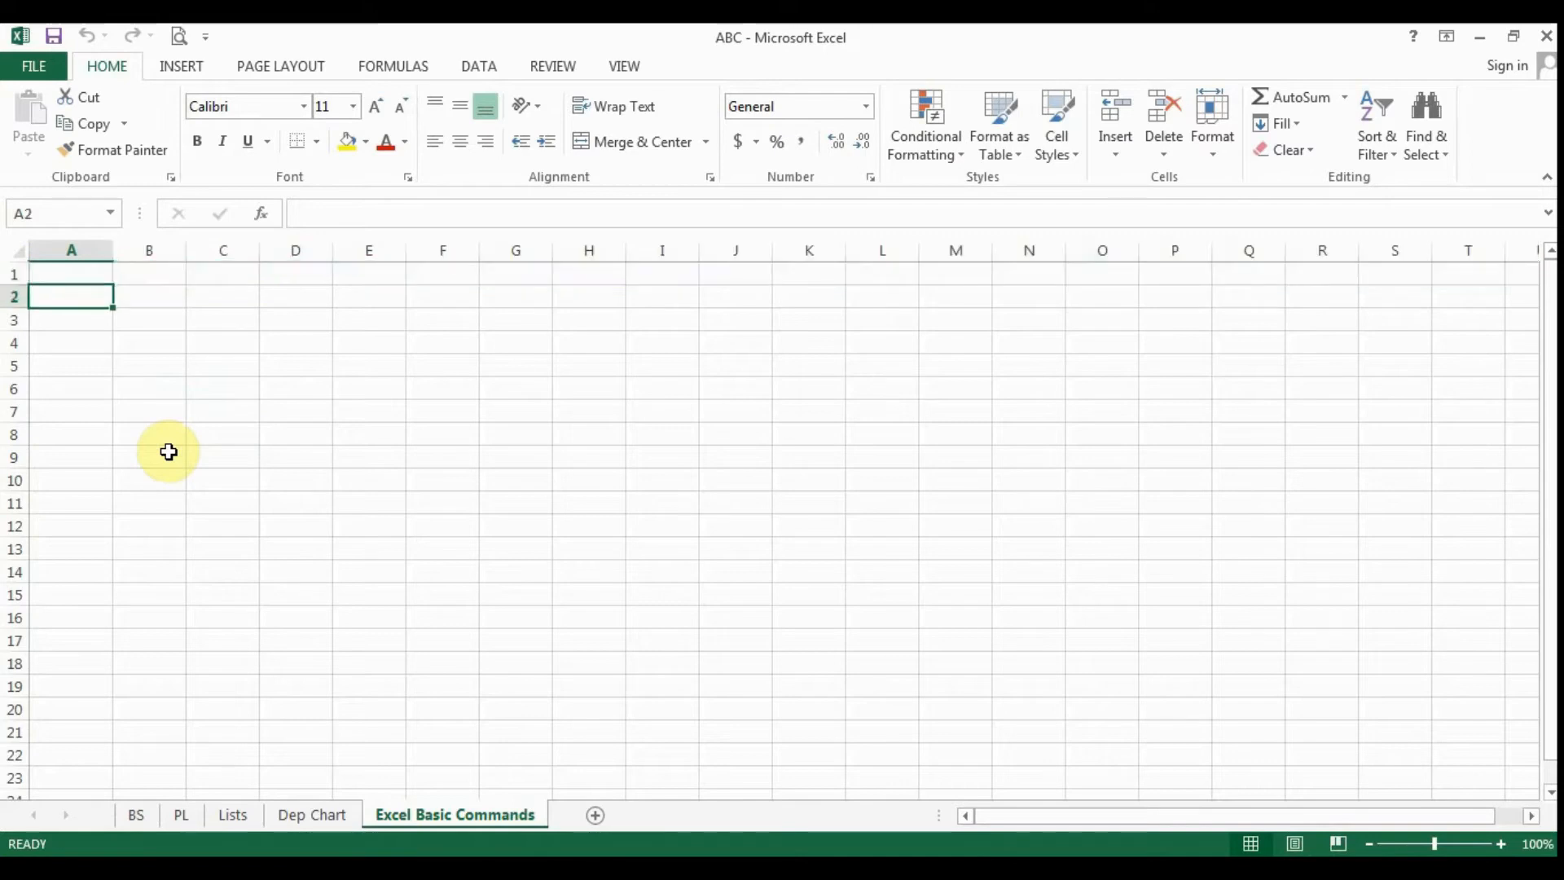
{"action": "key", "text": "Down"}
{"action": "key", "text": "Down"}
{"action": "key", "text": "Down"}
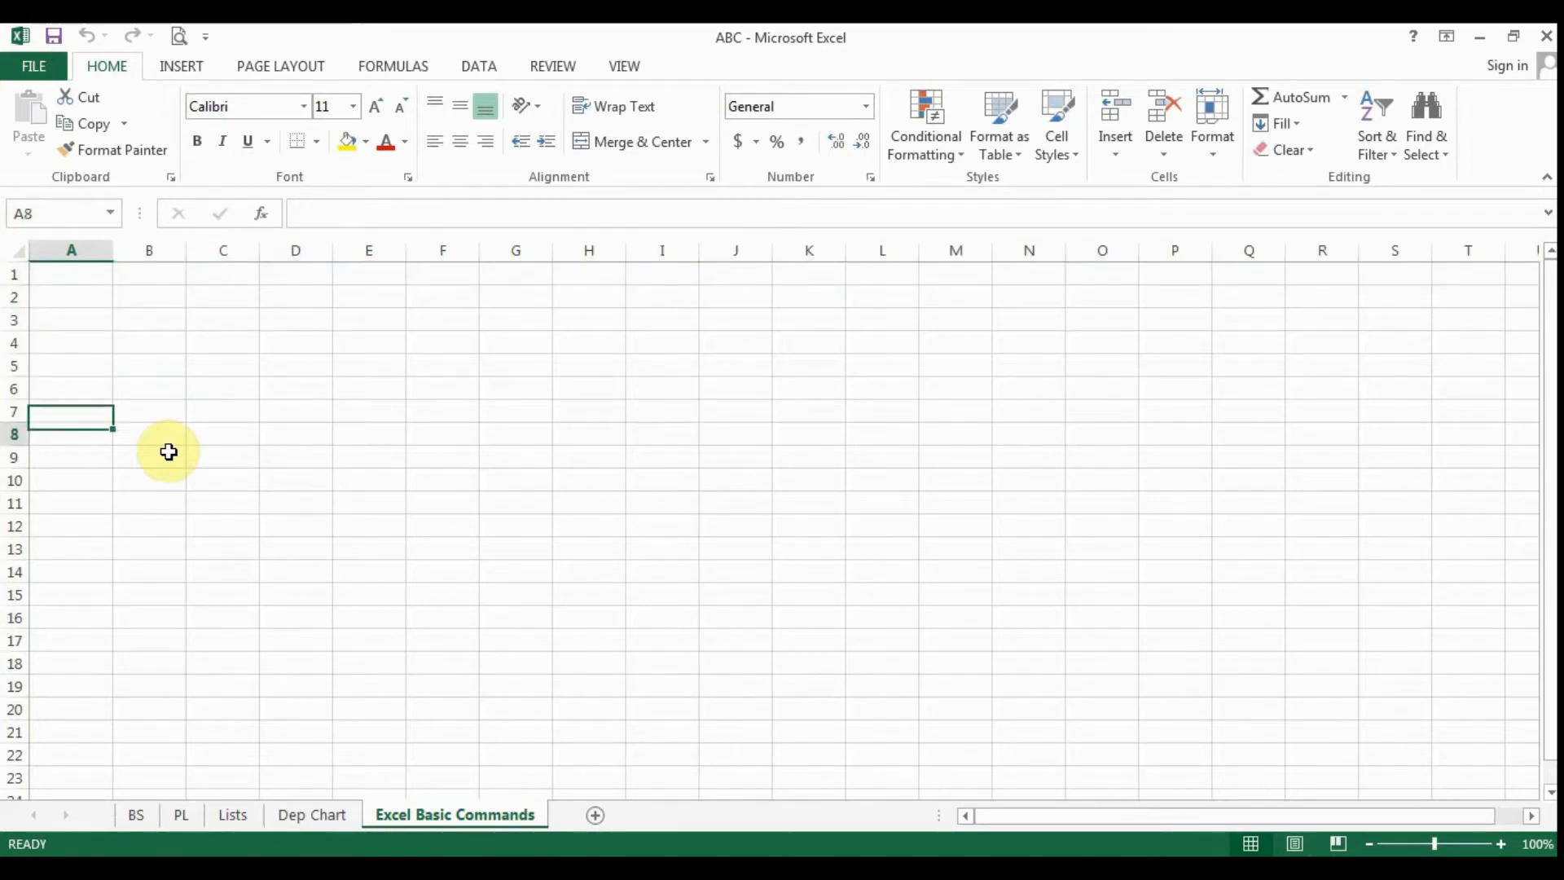
{"action": "left_click", "coordinate": [195, 436]}
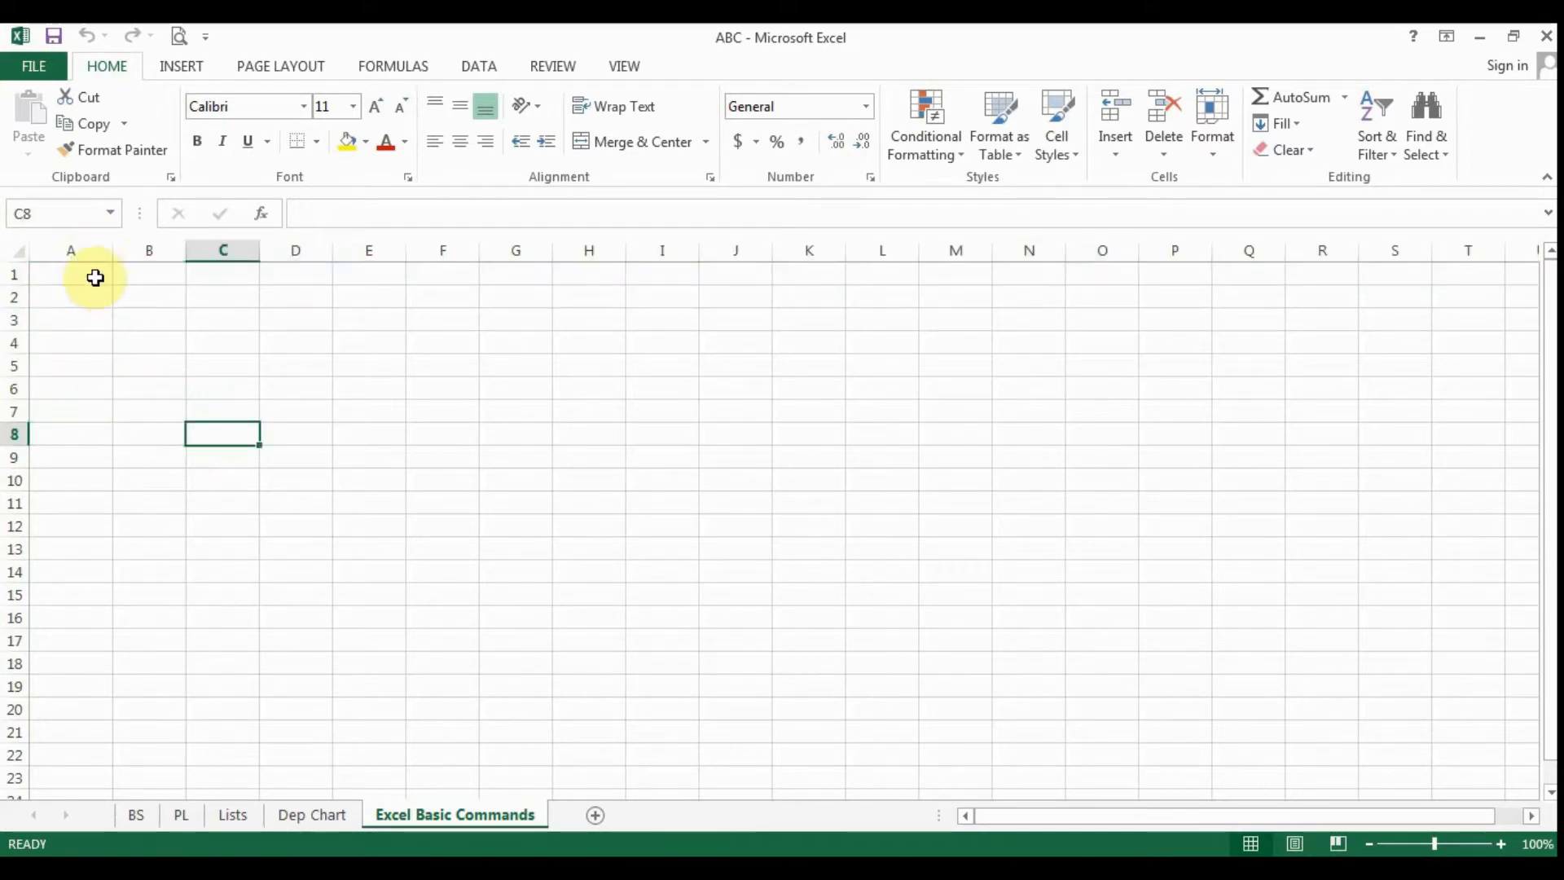
- Select cell A1, move cell by cell down column A to A16, and go back up to A1
{"action": "left_click", "coordinate": [70, 272]}
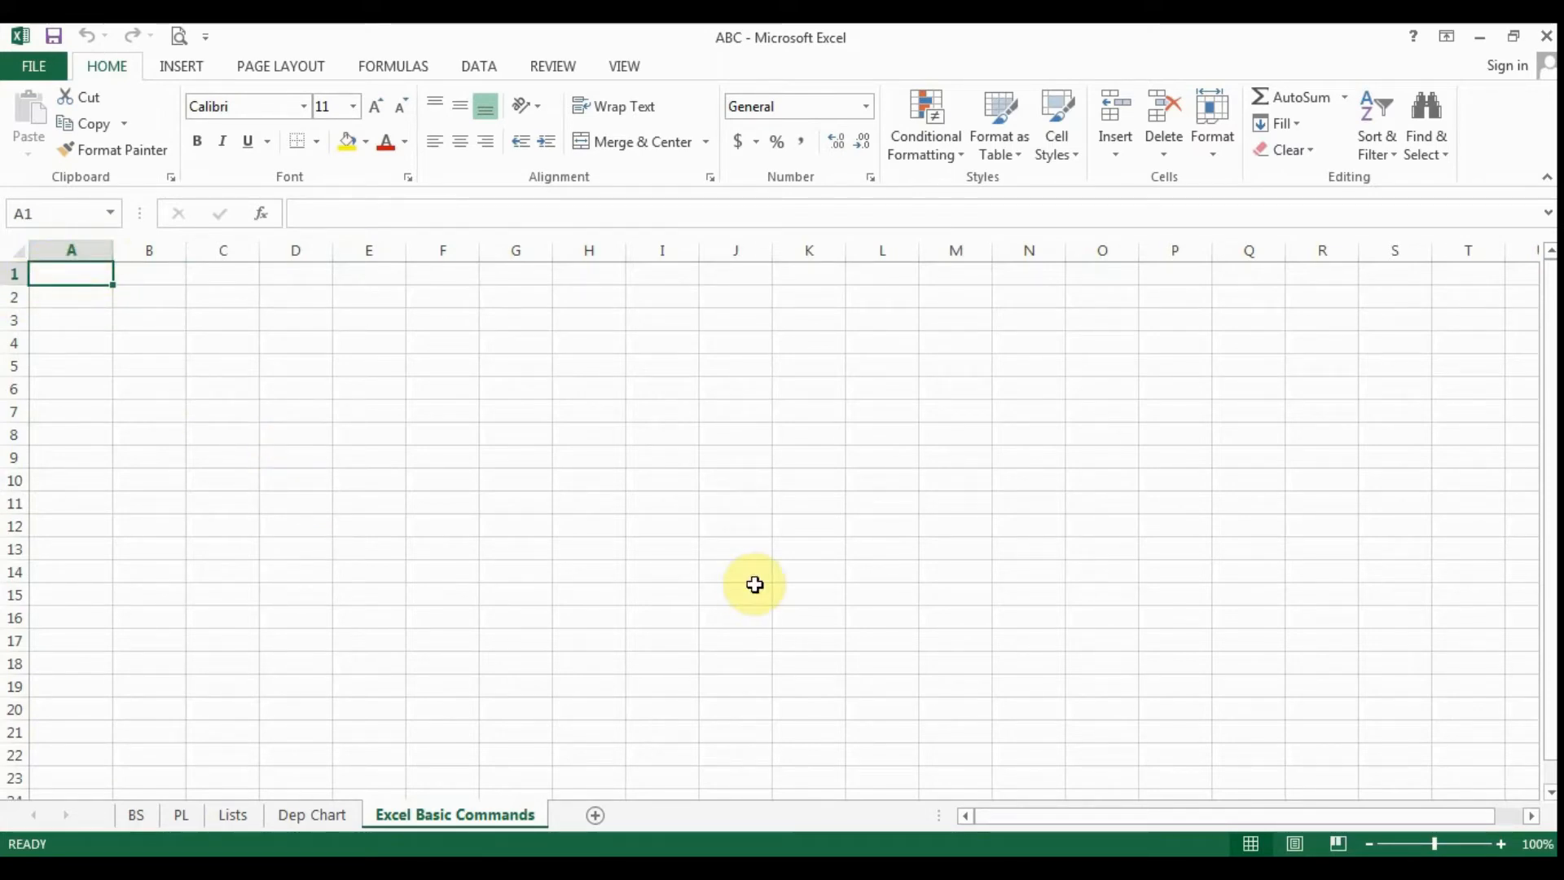
{"action": "key", "text": "Down"}
{"action": "key", "text": "Down"}
{"action": "key", "text": "Down"}
{"action": "key", "text": "Down"}
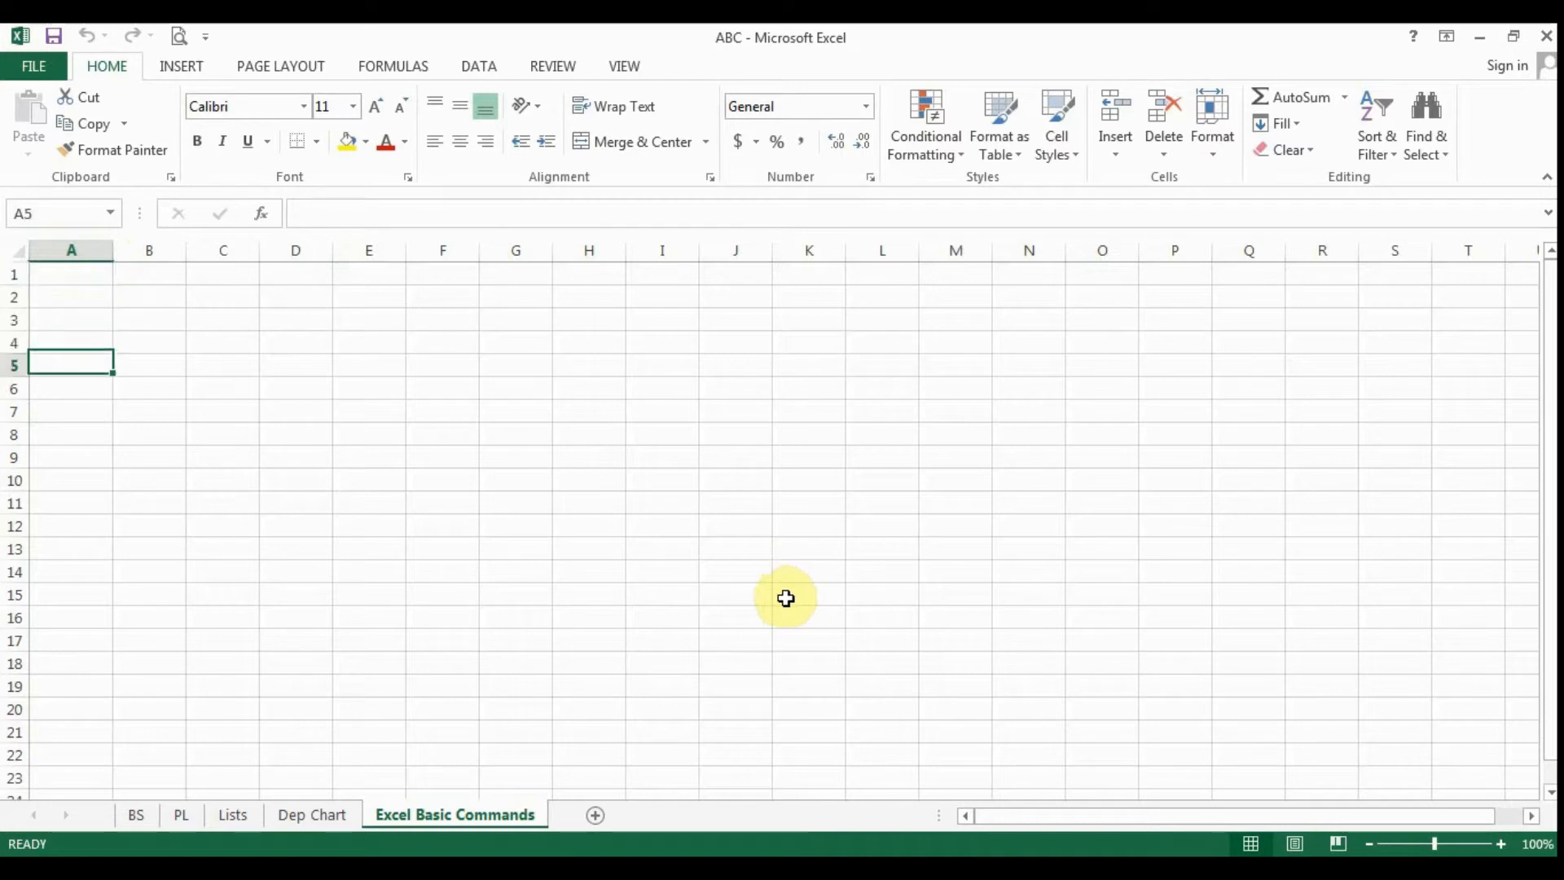
{"action": "key", "text": "Down"}
{"action": "key", "text": "Down"}
{"action": "key", "text": "Down"}
{"action": "key", "text": "Down"}
{"action": "key", "text": "Down"}
{"action": "key", "text": "Down"}
{"action": "key", "text": "Down"}
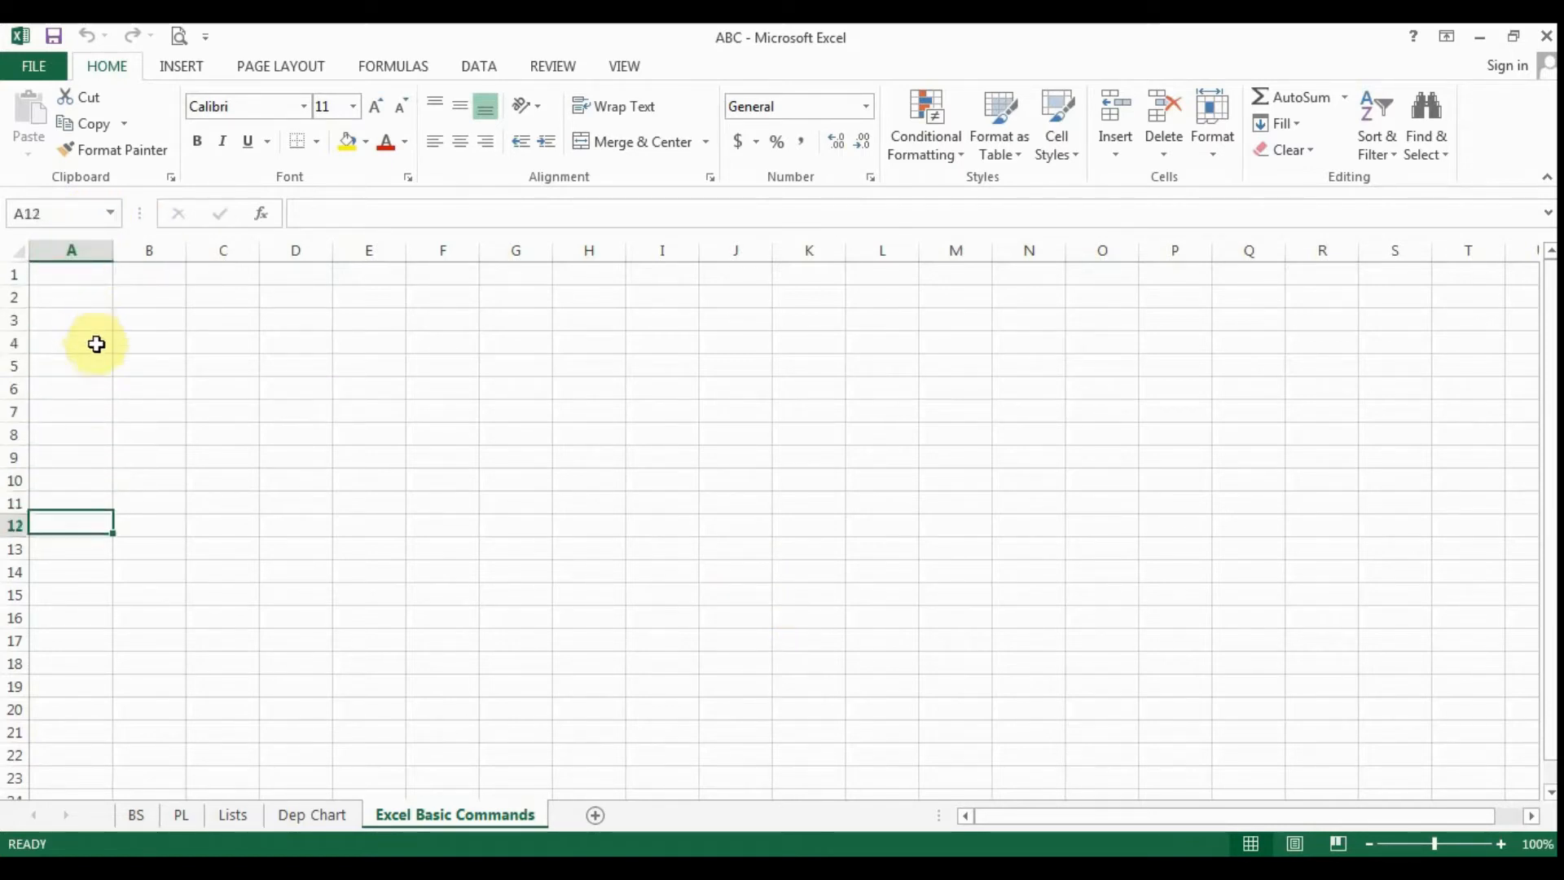
{"action": "key", "text": "Down"}
{"action": "key", "text": "Down"}
{"action": "key", "text": "Down"}
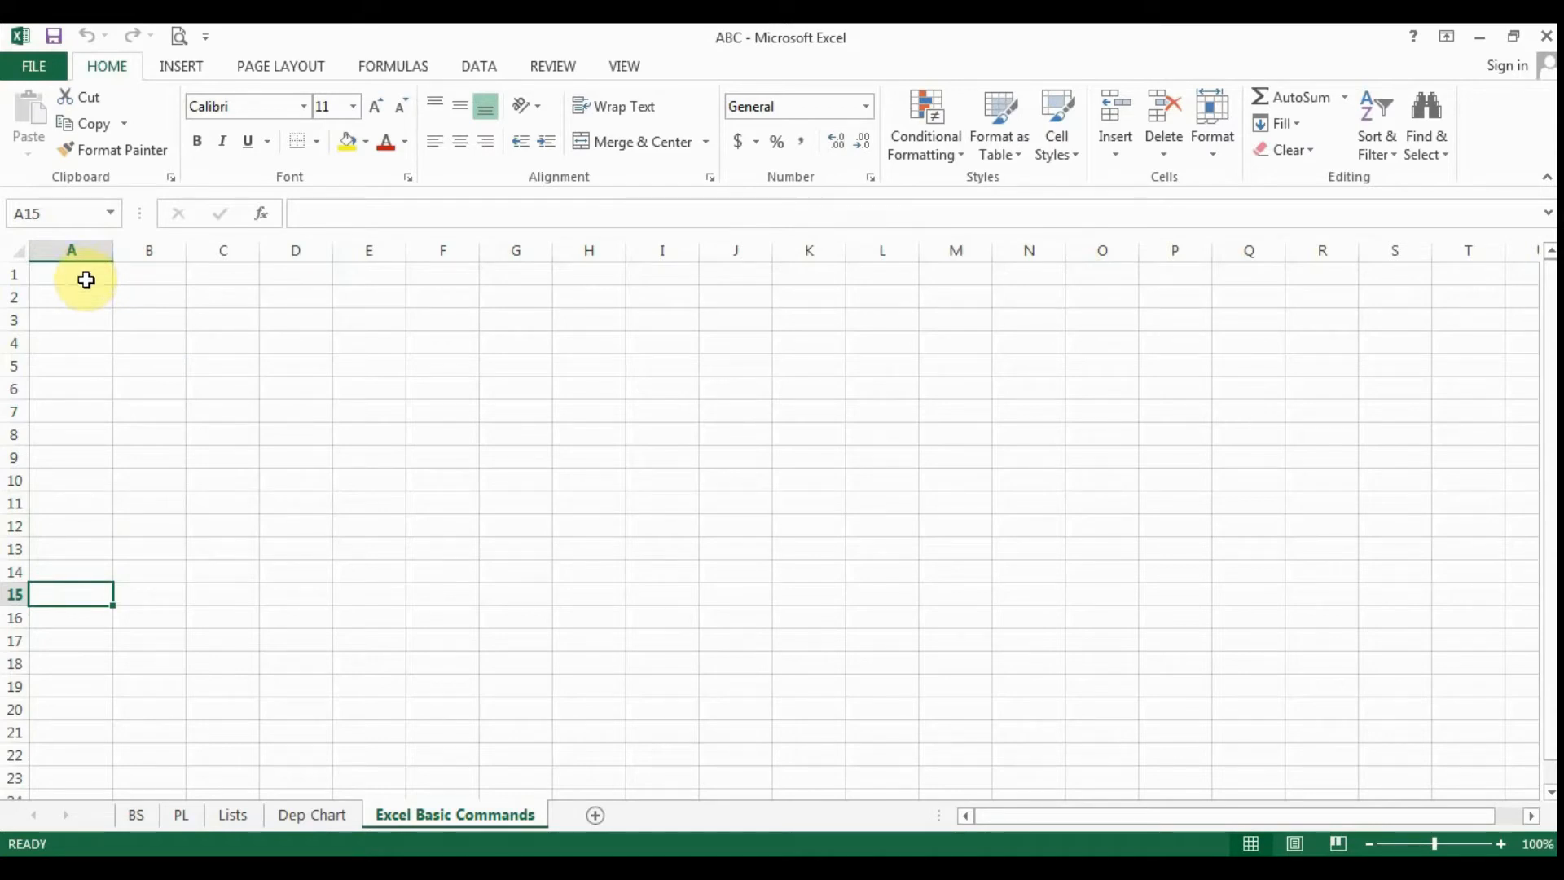
{"action": "key", "text": "Down"}
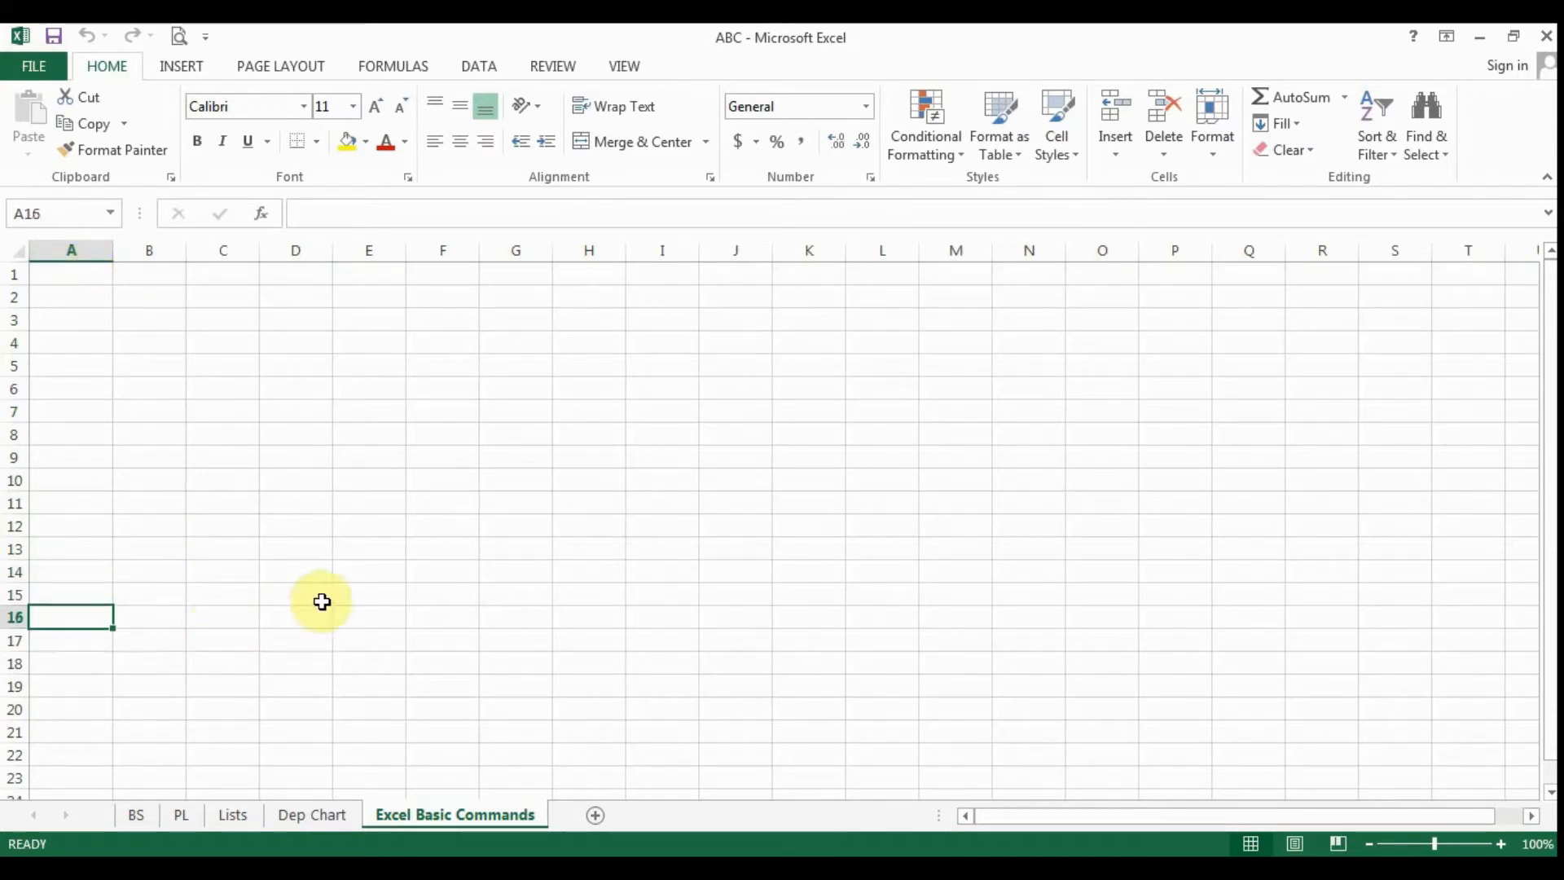
{"action": "key", "text": "Up"}
{"action": "key", "text": "Up"}
{"action": "key", "text": "Up"}
{"action": "key", "text": "Up"}
{"action": "key", "text": "Up"}
{"action": "key", "text": "Up"}
{"action": "key", "text": "Up"}
{"action": "key", "text": "Up"}
{"action": "key", "text": "Up"}
{"action": "key", "text": "Up"}
{"action": "key", "text": "Up"}
{"action": "key", "text": "Up"}
{"action": "key", "text": "Up"}
{"action": "key", "text": "Up"}
{"action": "key", "text": "Up"}
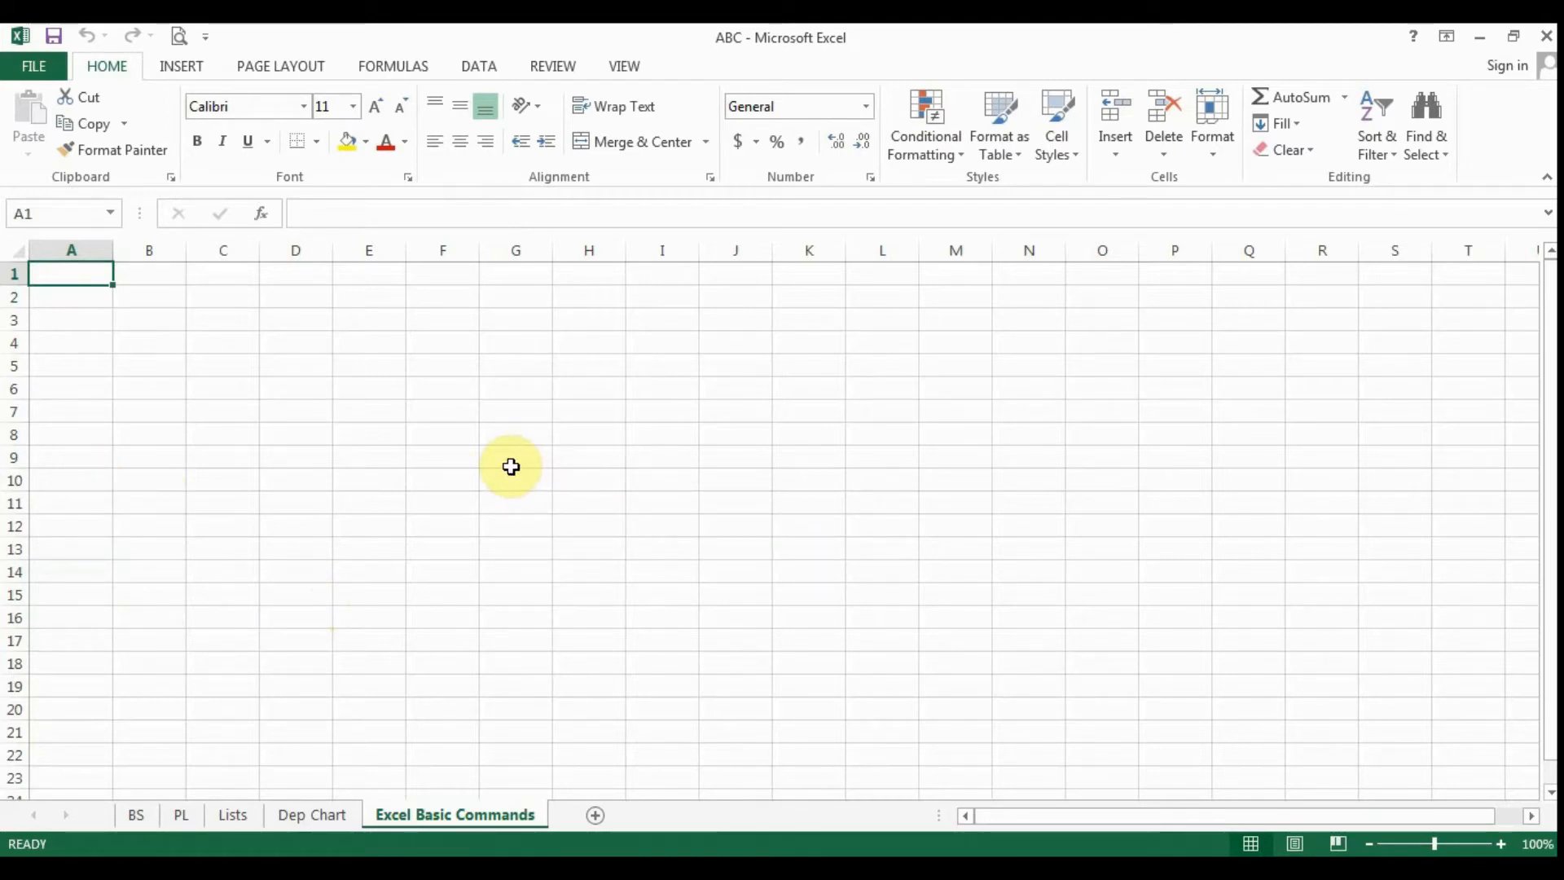
- Move cell by cell along row 1 from A1 to column D and select cell D1
{"action": "key", "text": "Right"}
{"action": "key", "text": "Right"}
{"action": "key", "text": "Right"}
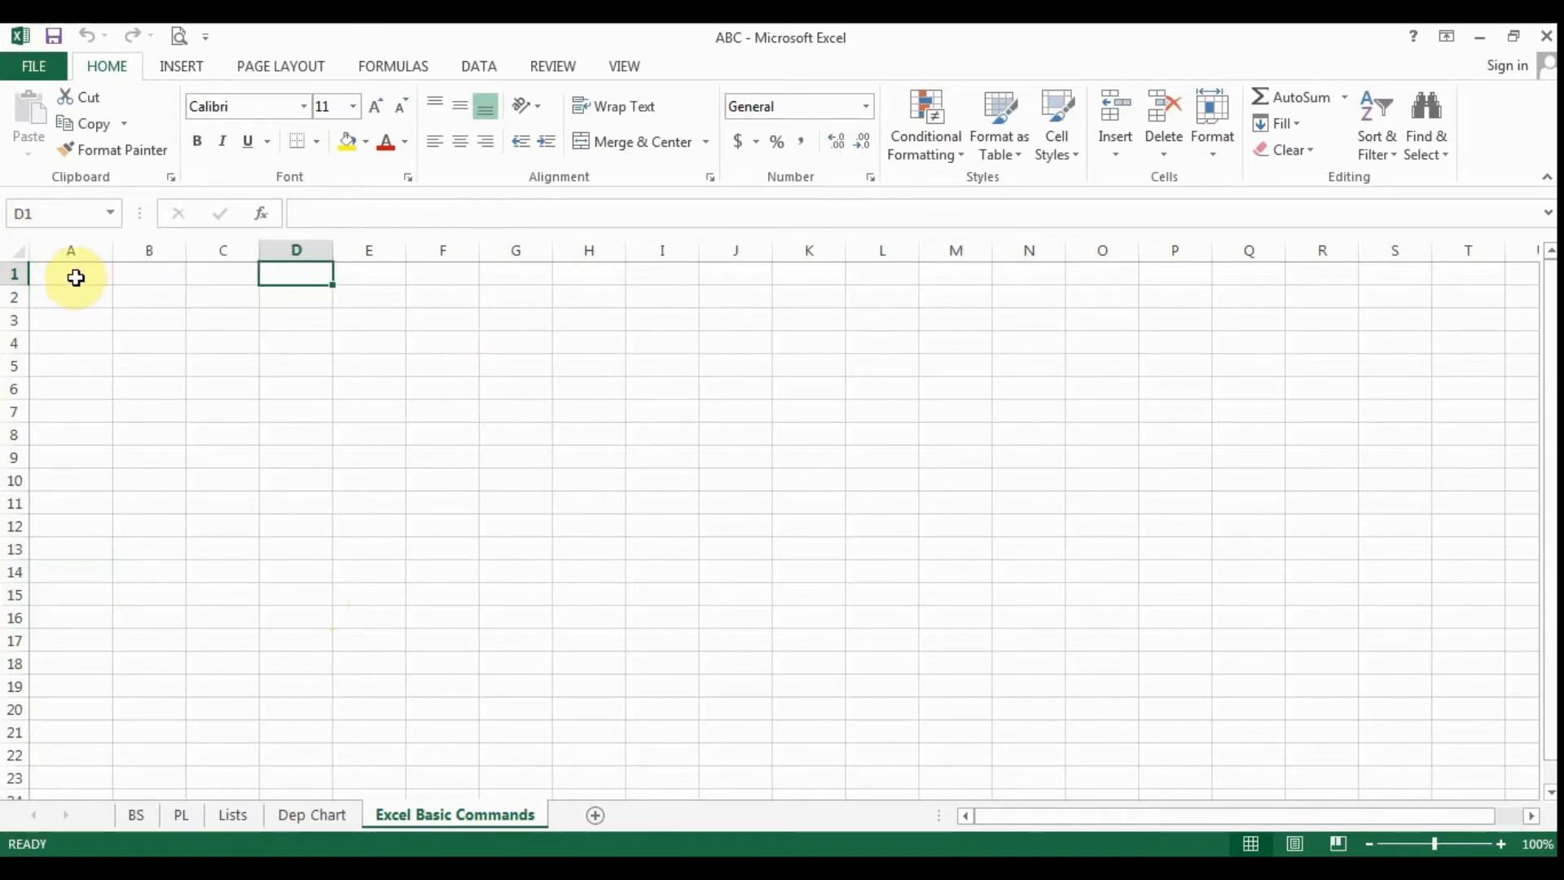
{"action": "left_click", "coordinate": [297, 275]}
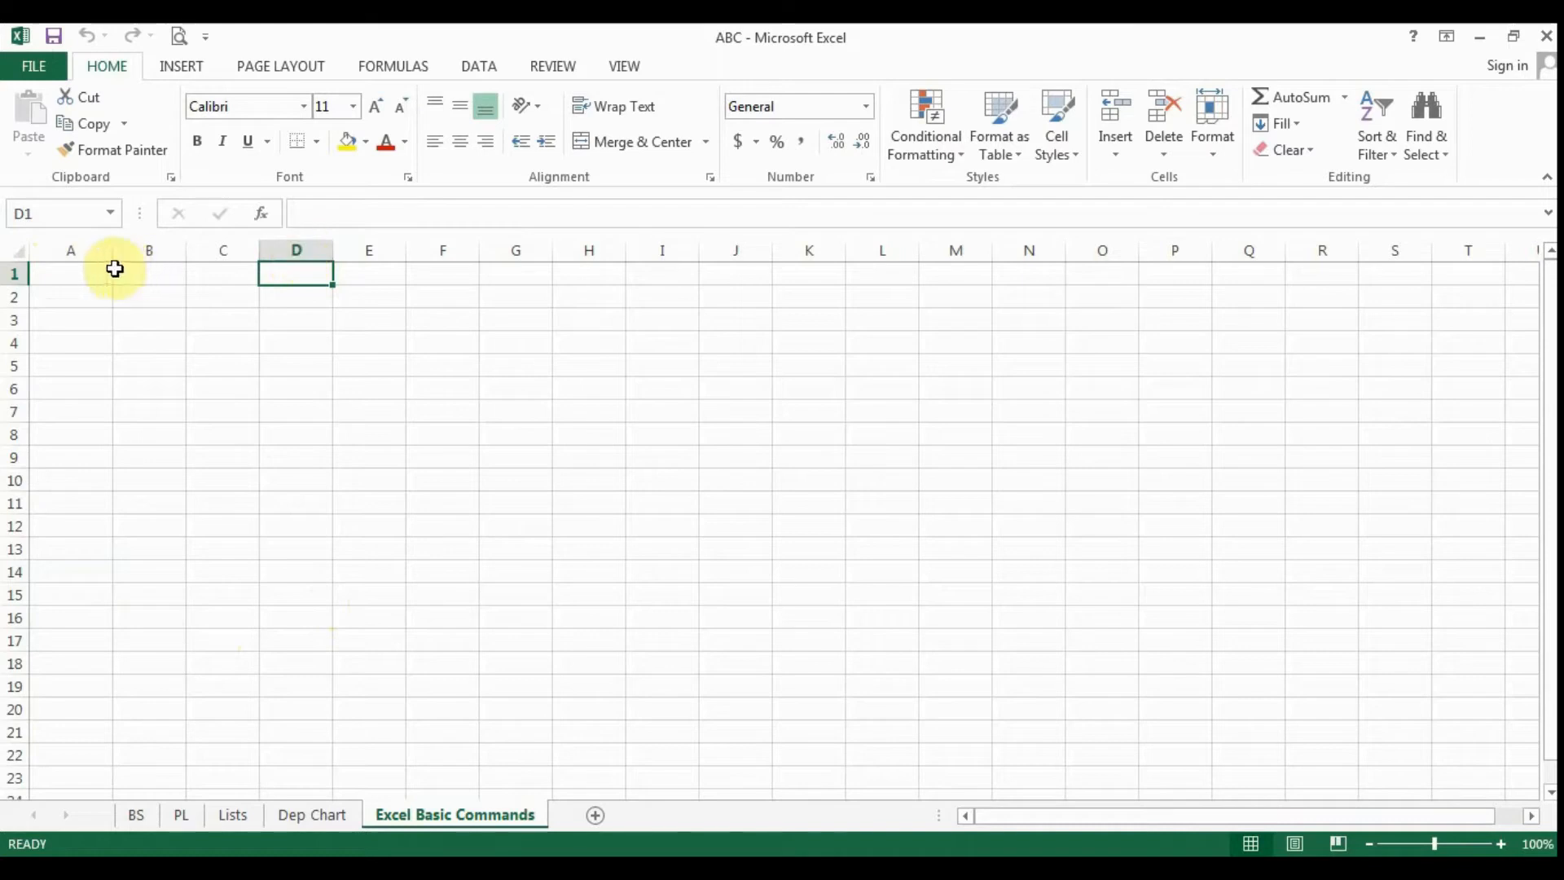
{"action": "left_click", "coordinate": [306, 251]}
{"action": "left_click", "coordinate": [313, 273]}
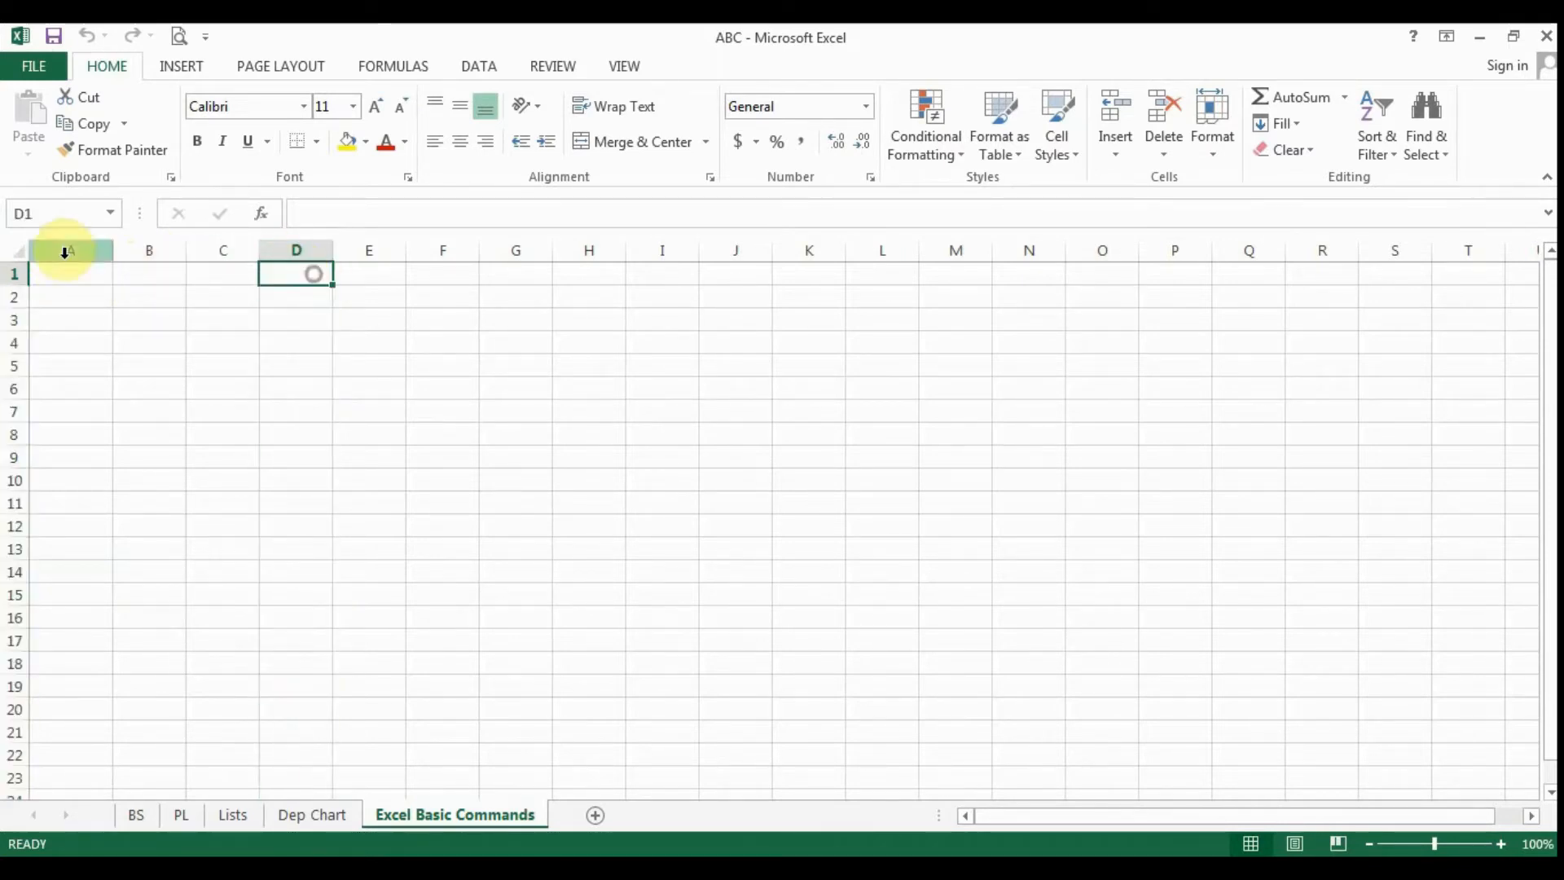
- Select the whole of row 1, followed by the individual cells H12, G15 and H14
{"action": "left_click", "coordinate": [14, 274]}
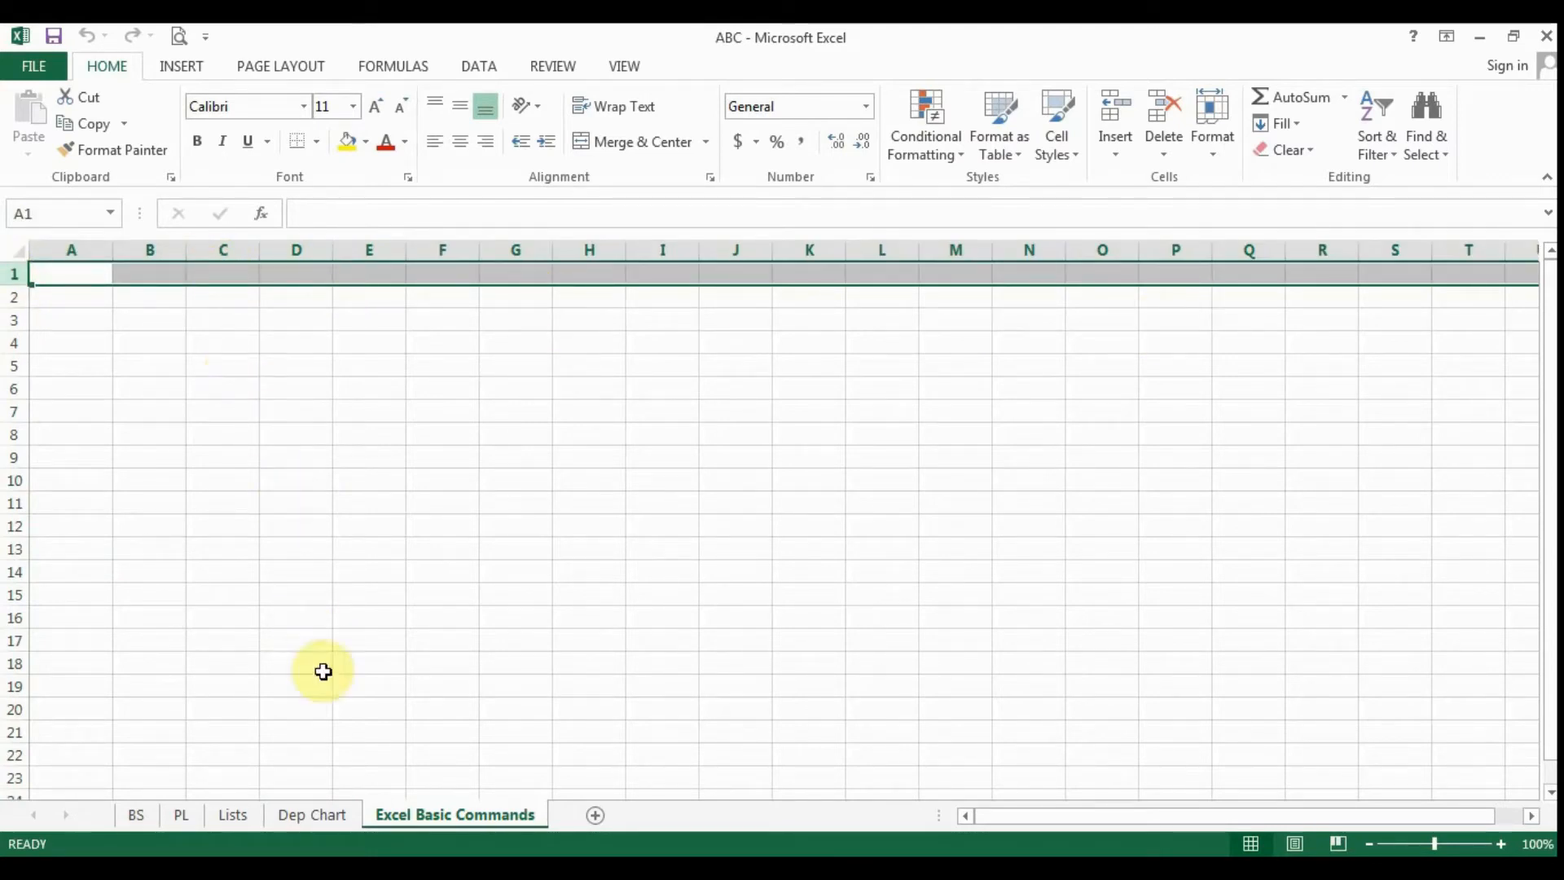
{"action": "left_click", "coordinate": [590, 525]}
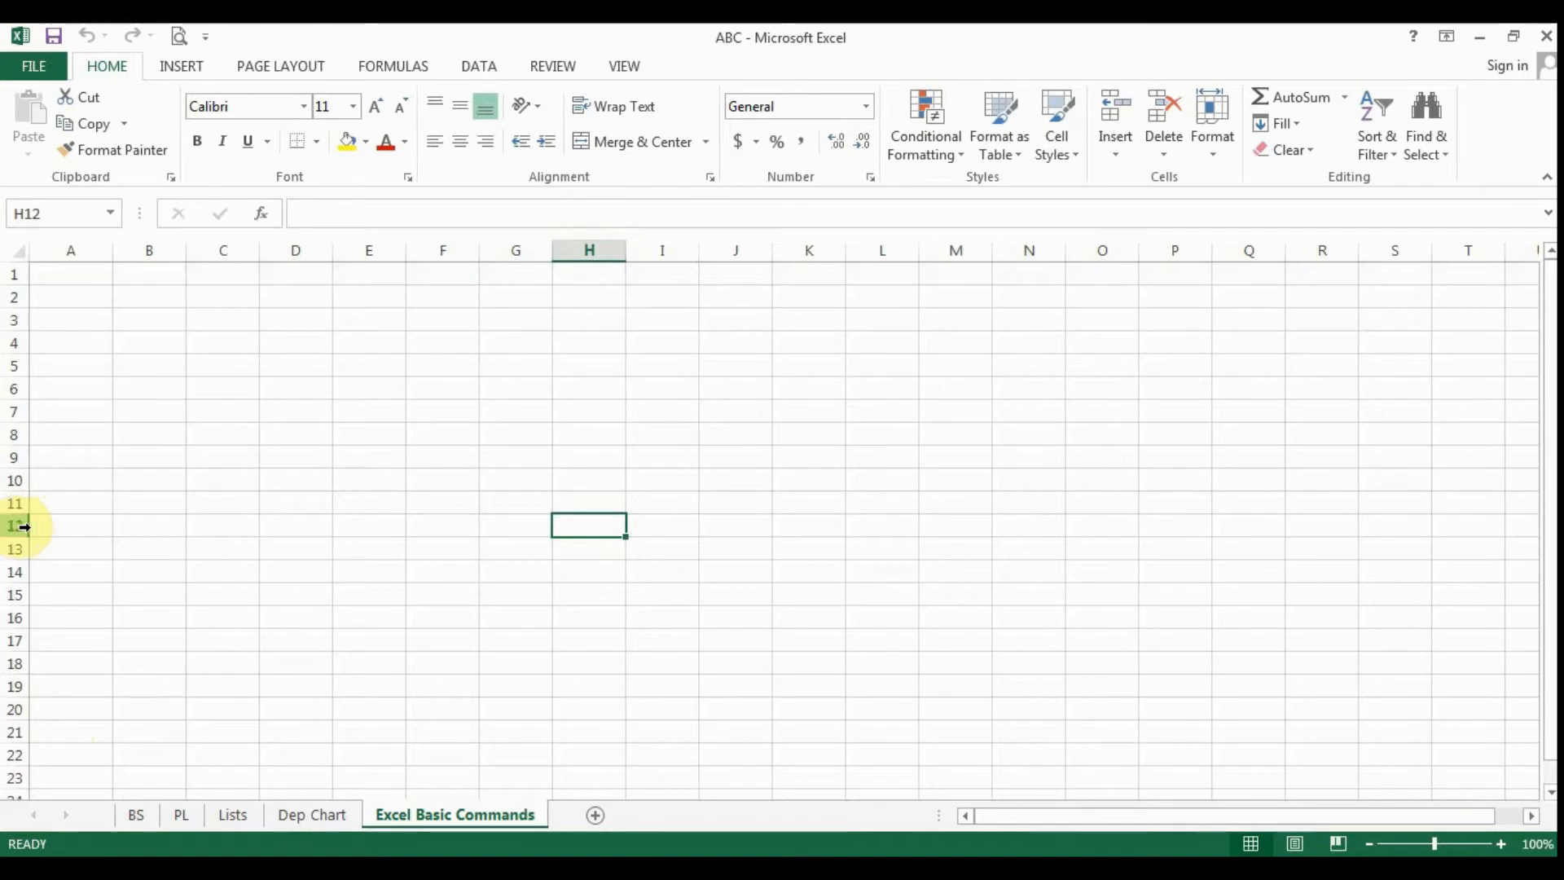
{"action": "left_click", "coordinate": [525, 597]}
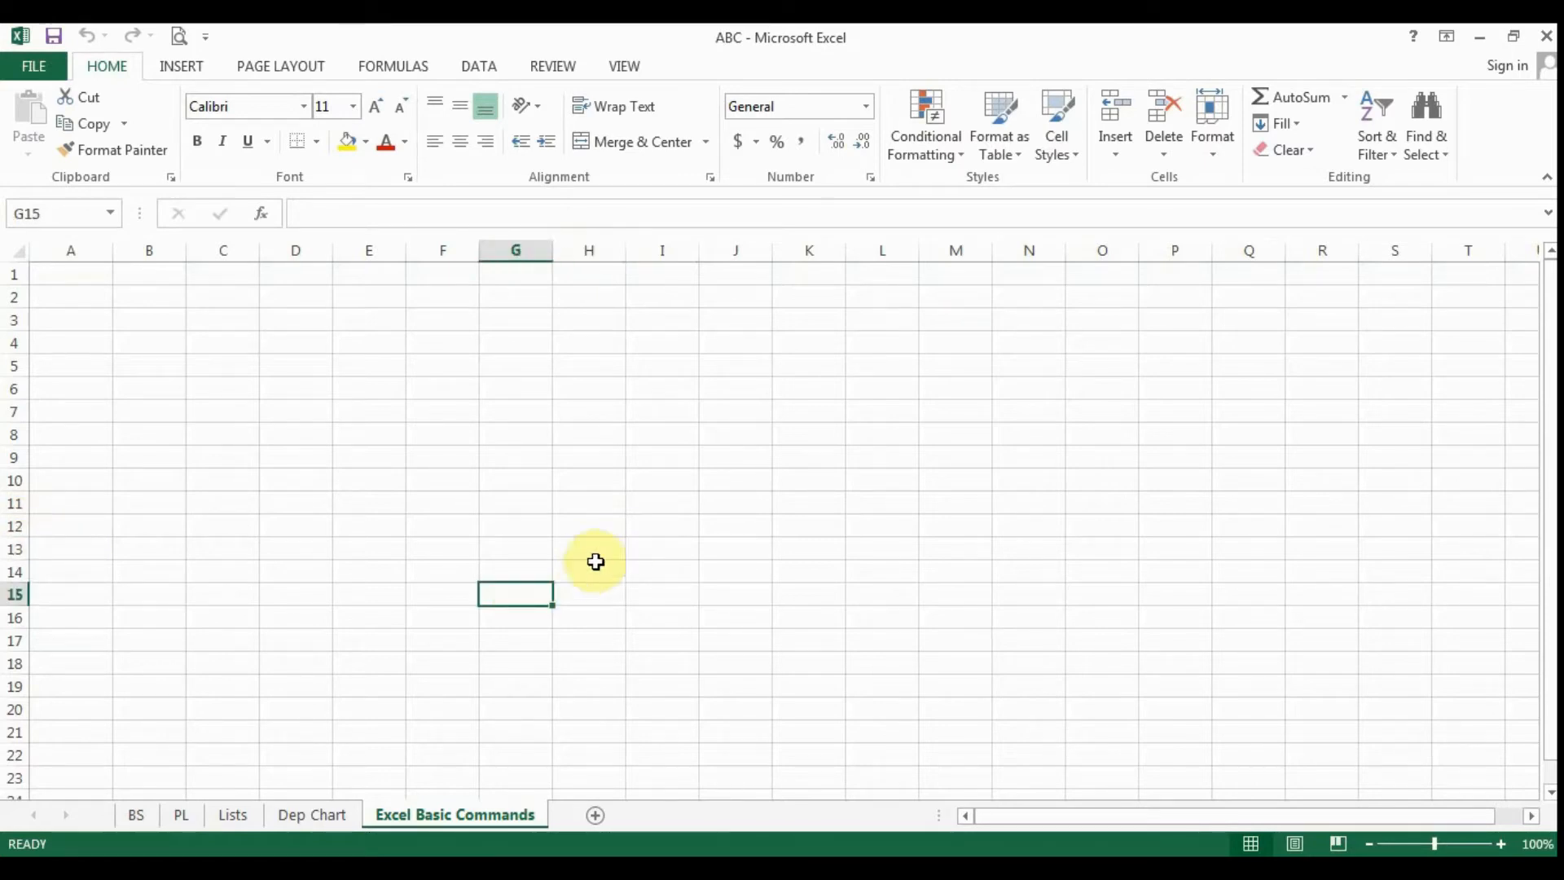
{"action": "left_click", "coordinate": [588, 570]}
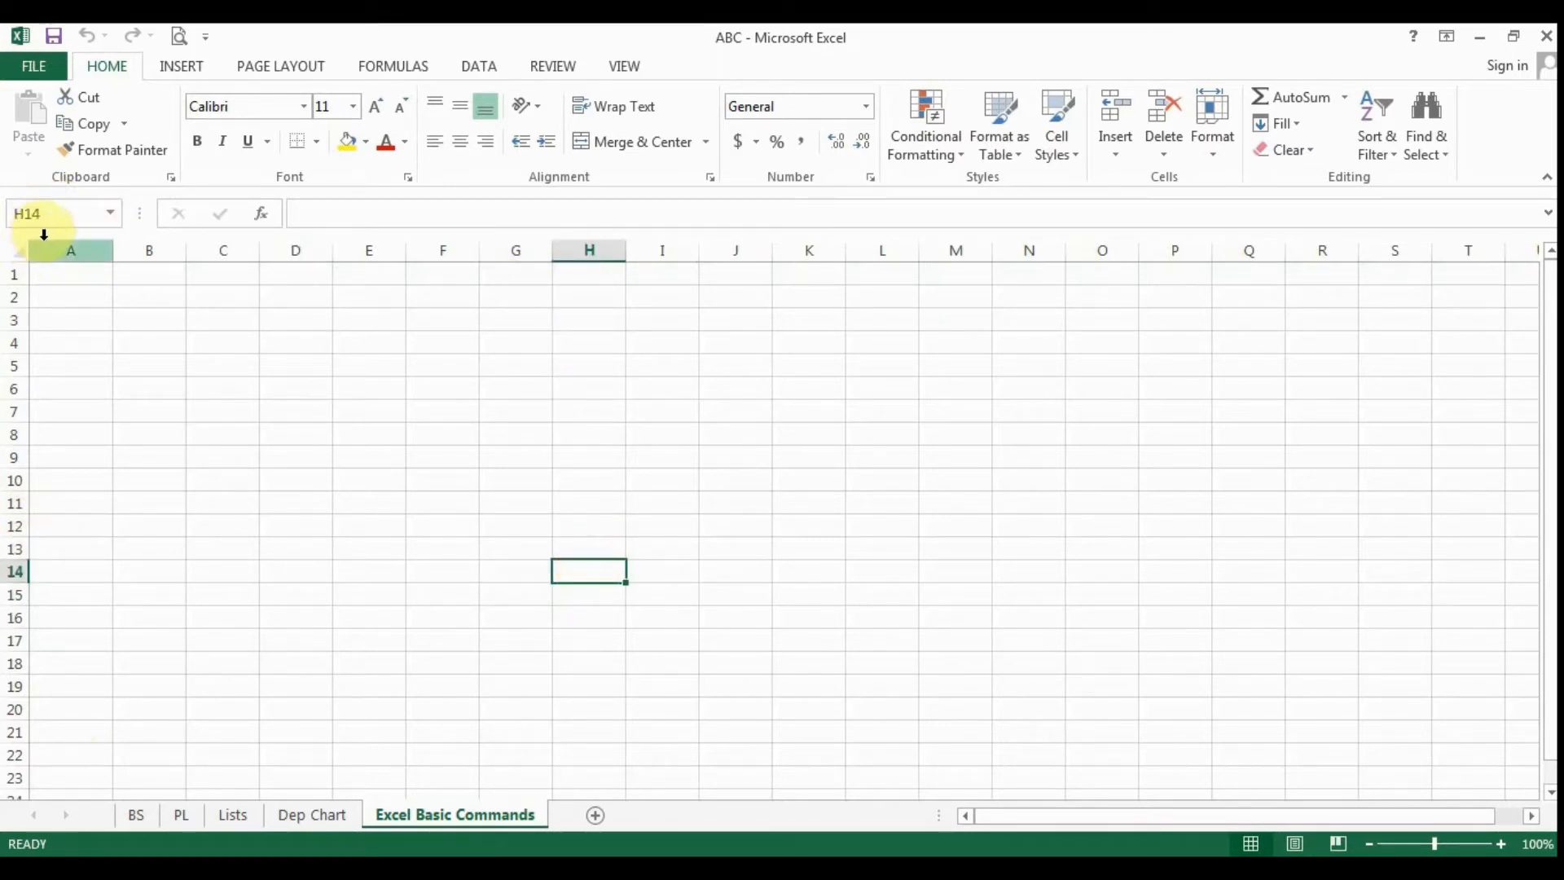
- Select the individual cells H12, F8 and A3, and move up from there to cell A1
{"action": "left_click", "coordinate": [584, 521]}
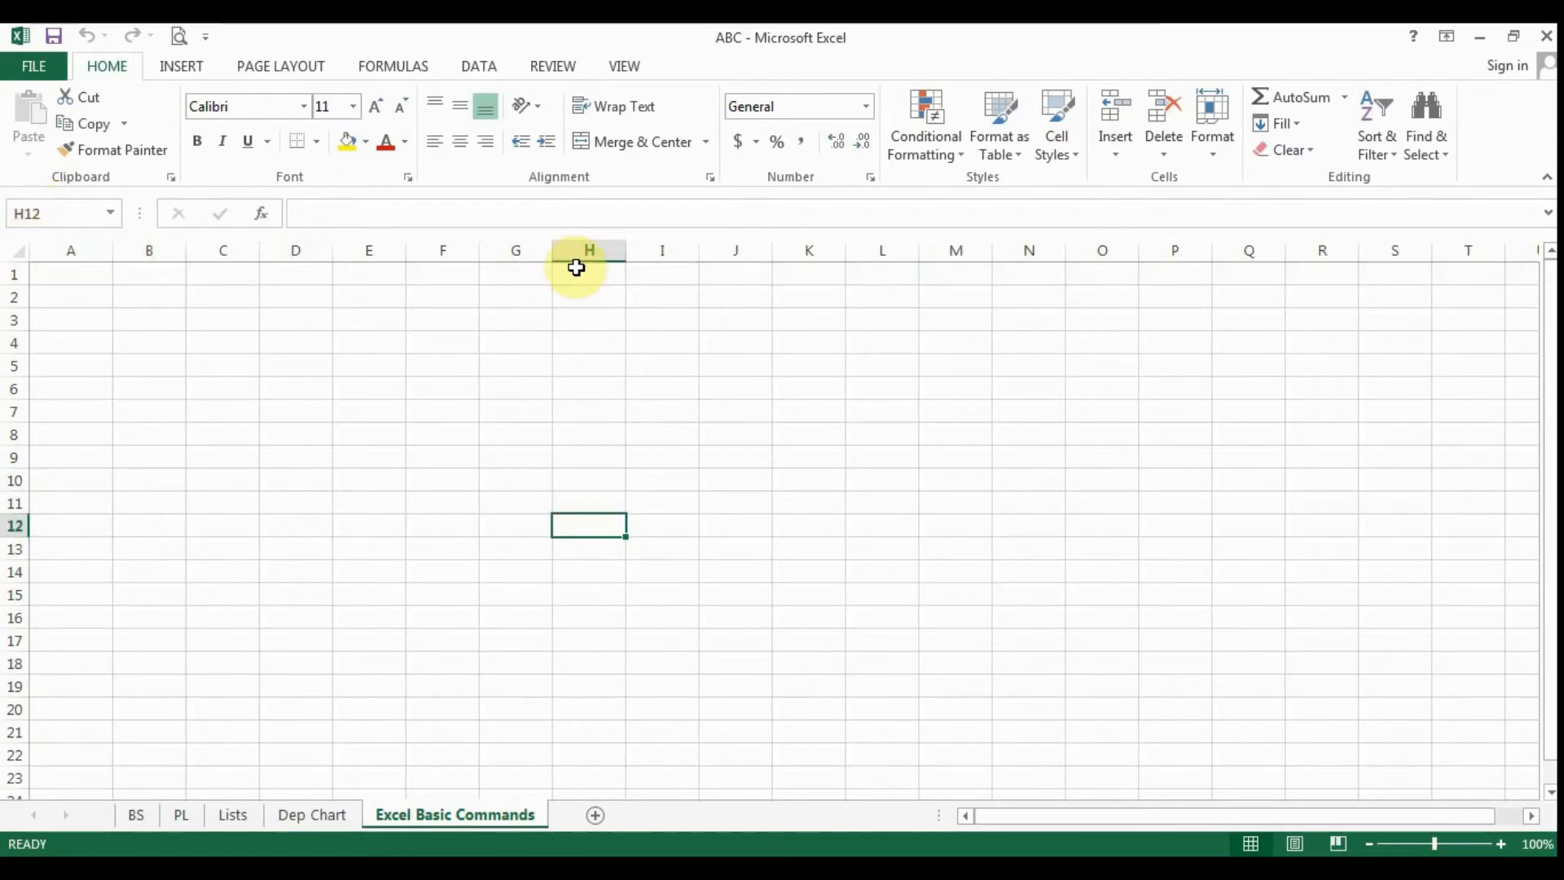
{"action": "left_click", "coordinate": [449, 437]}
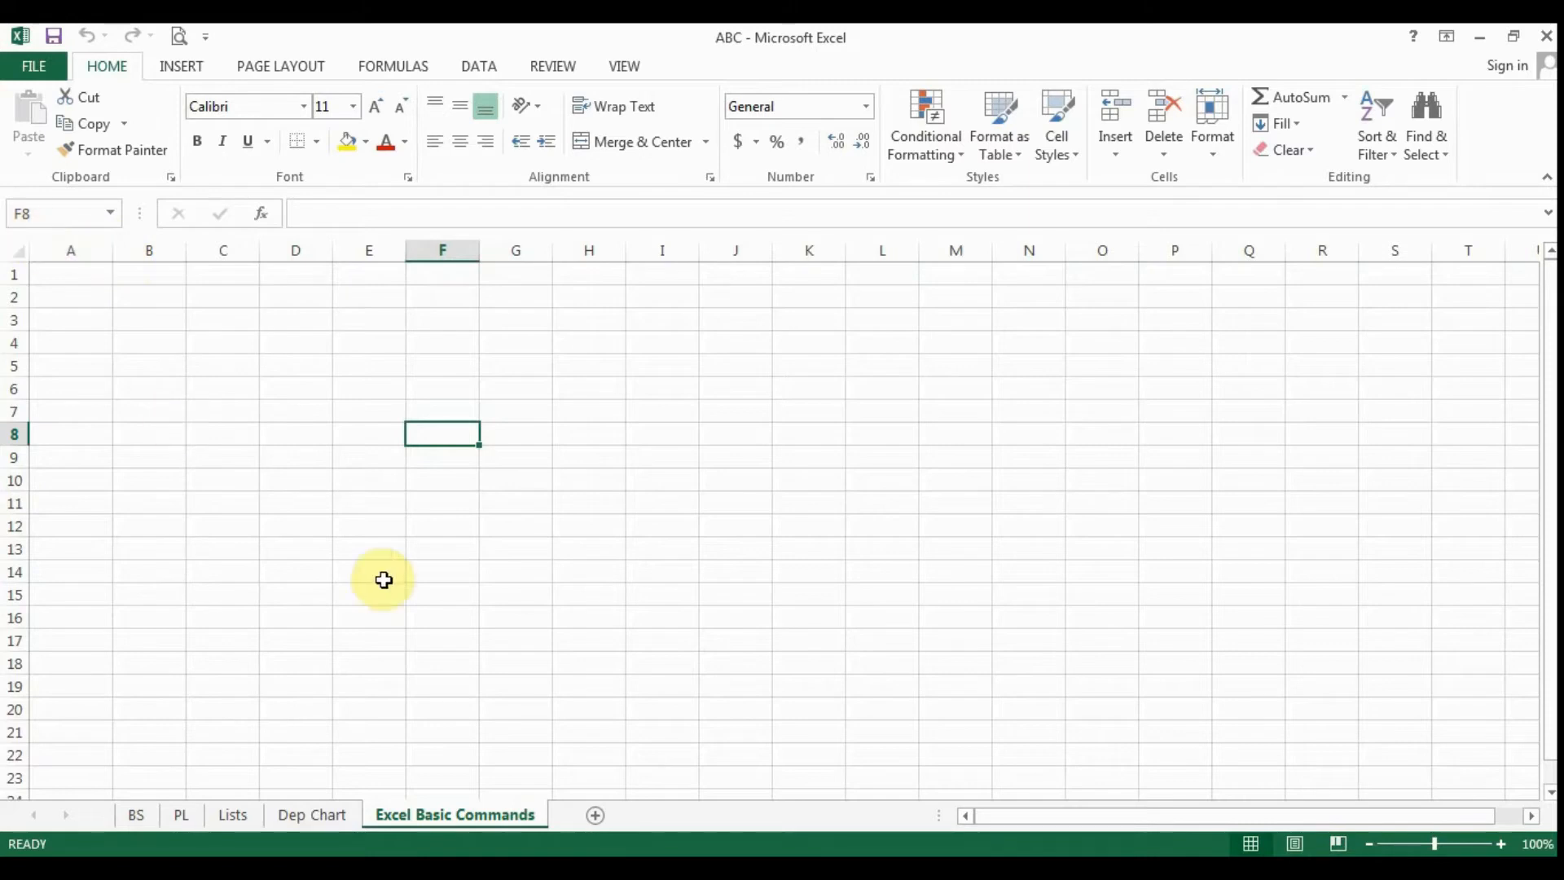
{"action": "left_click", "coordinate": [96, 315]}
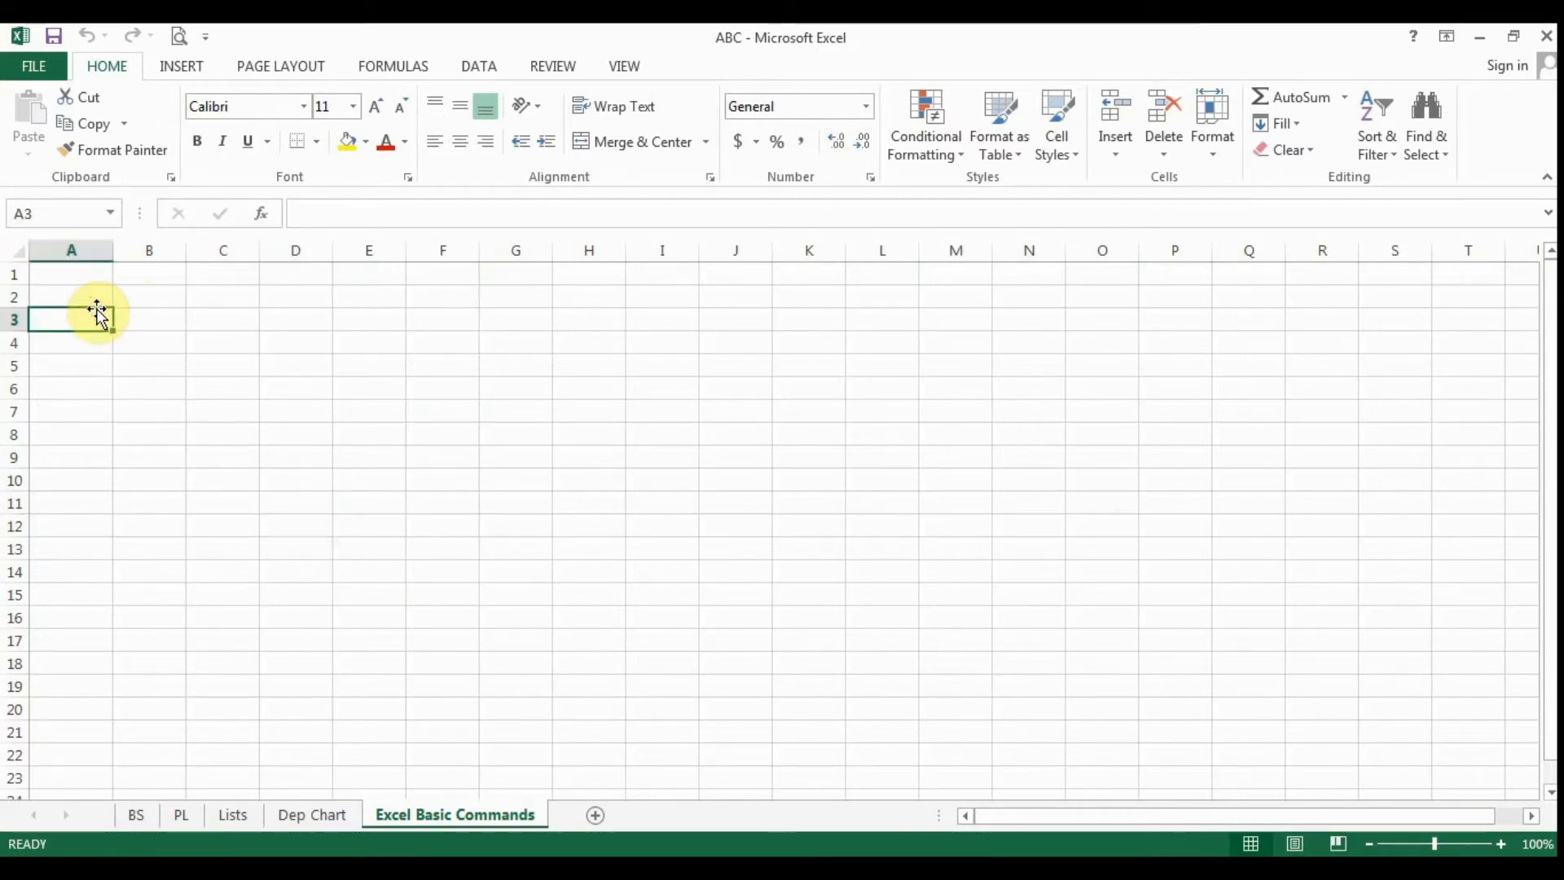
{"action": "key", "text": "Up"}
{"action": "key", "text": "Up"}
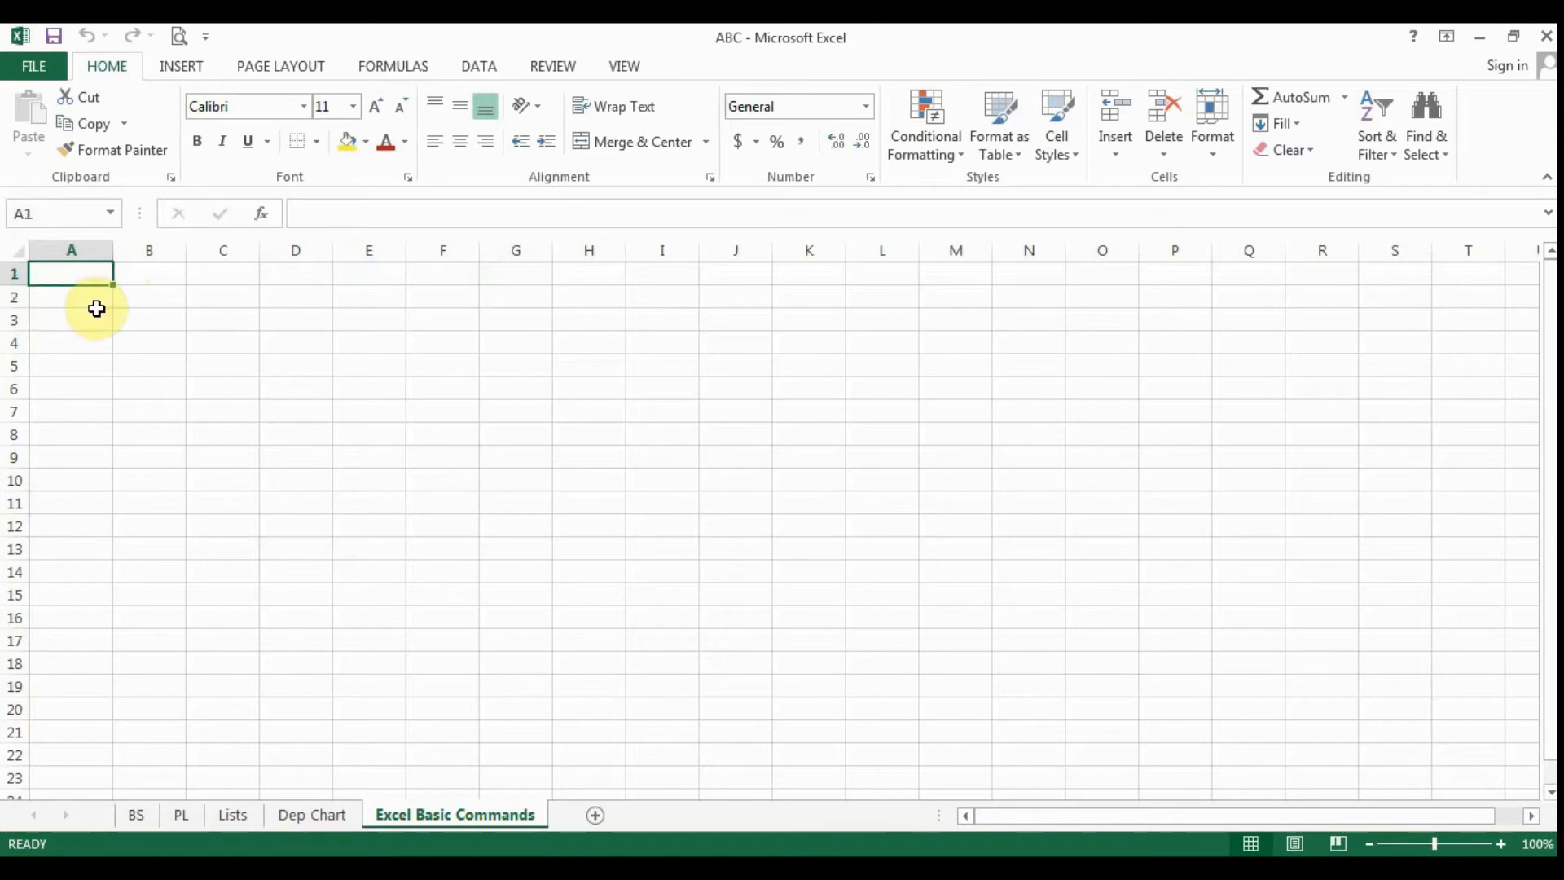
- Enter the numbers 1, 2, 3 and 4 down column A in cells A1 to A4
{"action": "type", "text": "1"}
{"action": "key", "text": "Return"}
{"action": "type", "text": "2"}
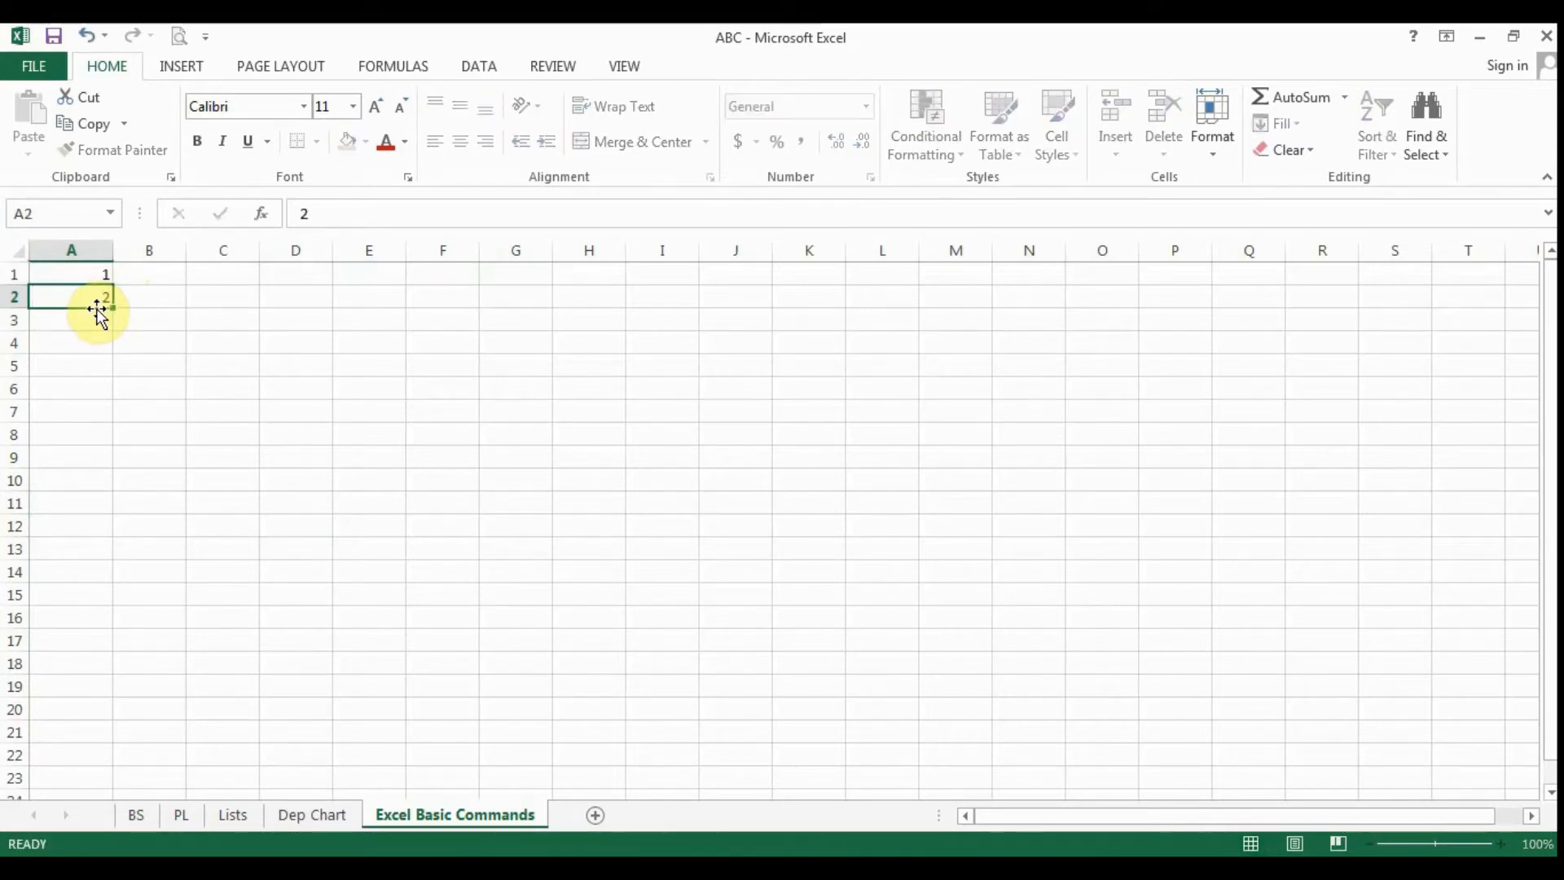
{"action": "key", "text": "Return"}
{"action": "type", "text": "3"}
{"action": "key", "text": "Return"}
{"action": "type", "text": "5"}
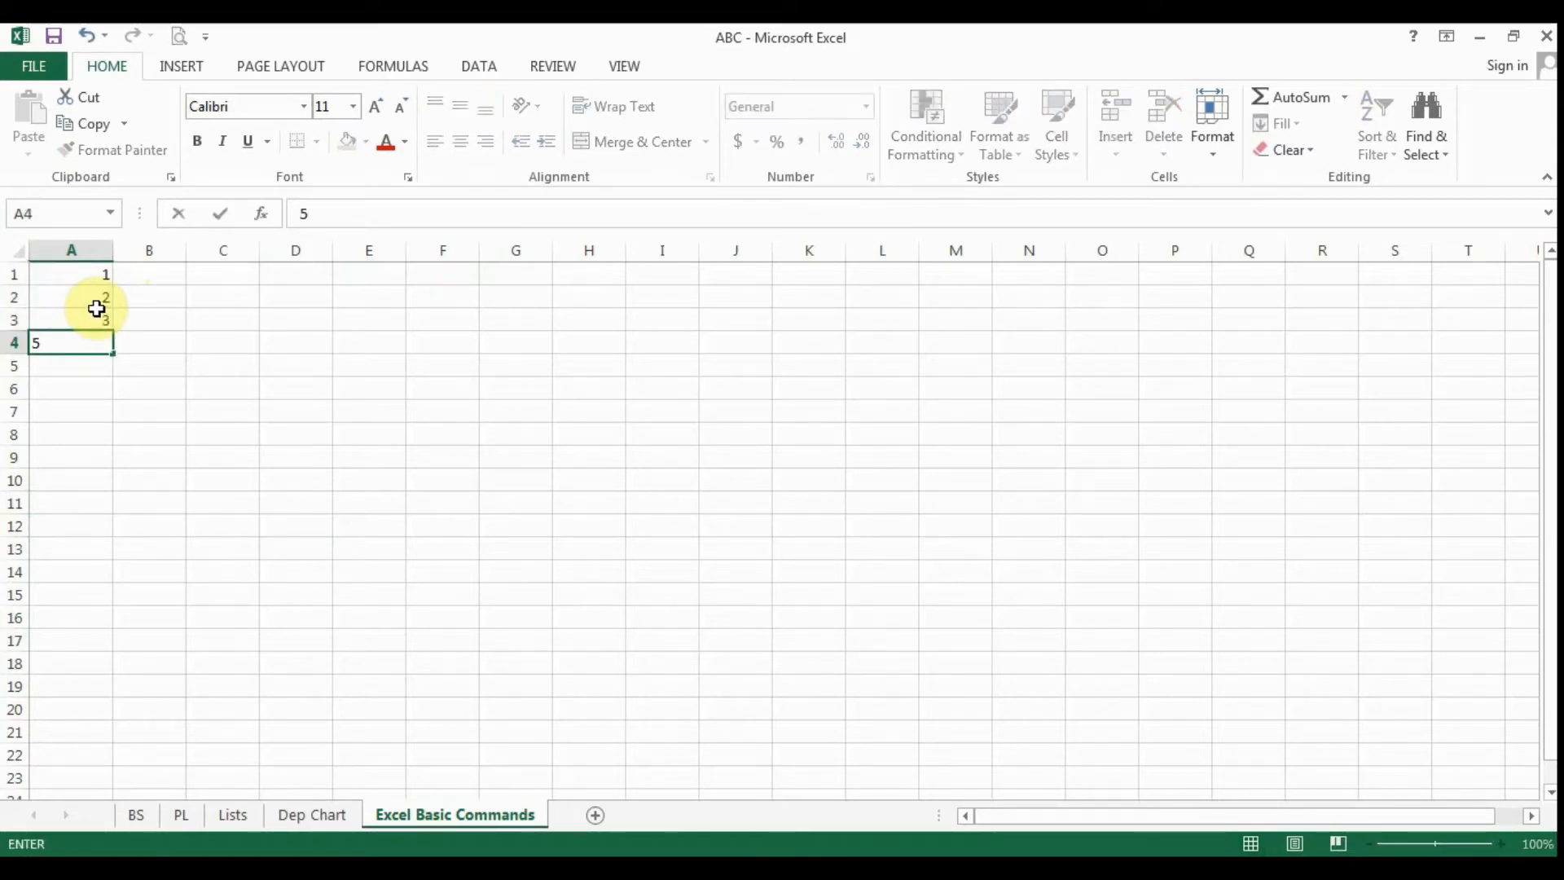
{"action": "key", "text": "BackSpace"}
{"action": "key", "text": "Return"}
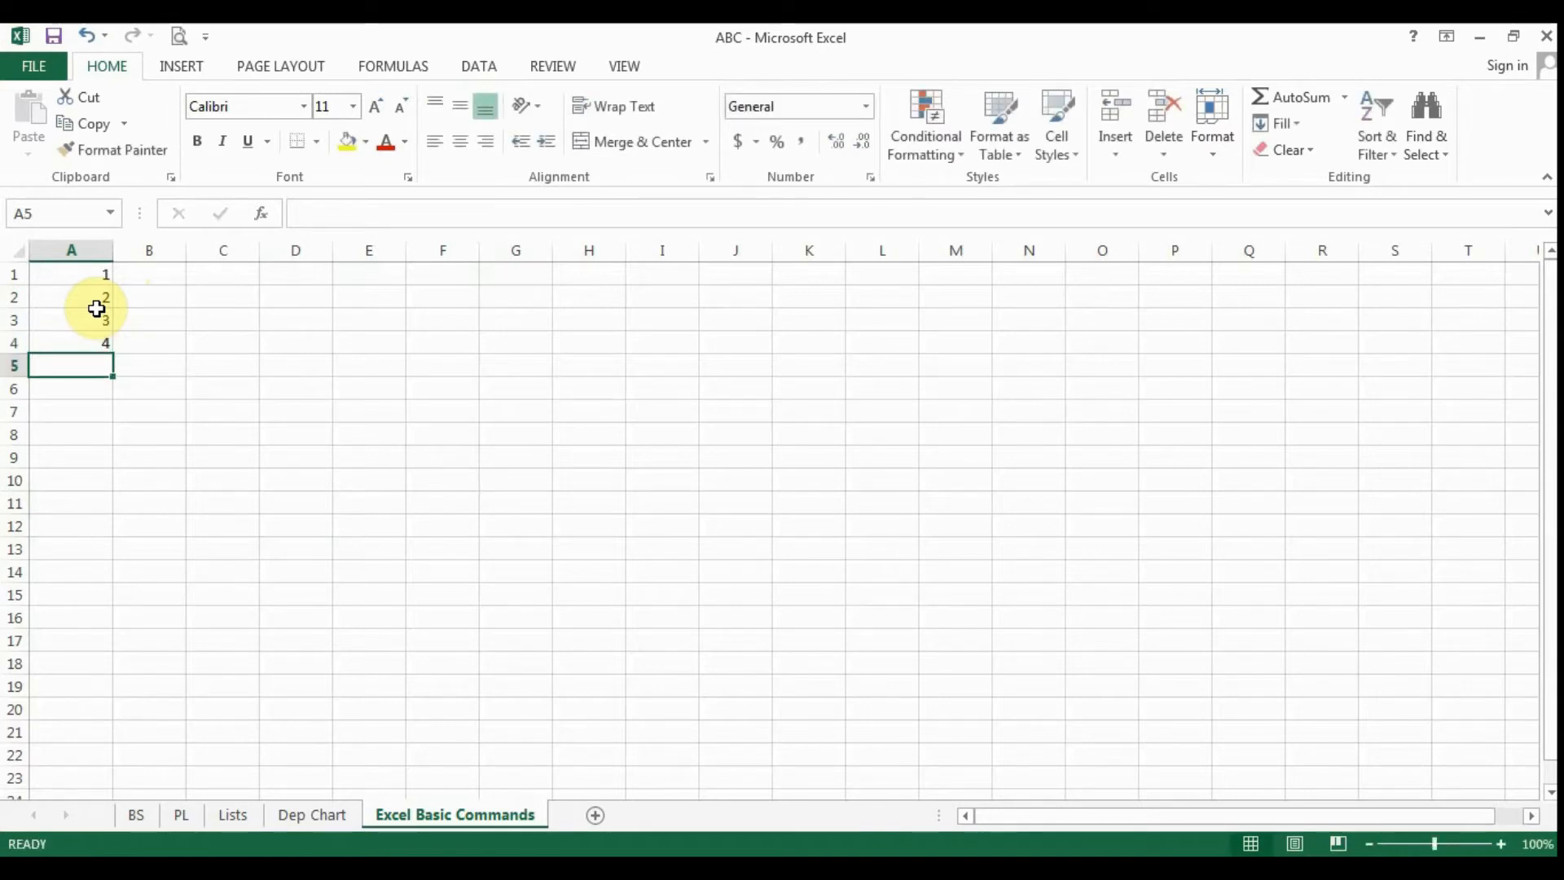
- Select A1:A4 and fill the number series down column A to row 22, and again to row 178
{"action": "key", "text": "Up"}
{"action": "key", "text": "Up"}
{"action": "key", "text": "Up"}
{"action": "key", "text": "Up"}
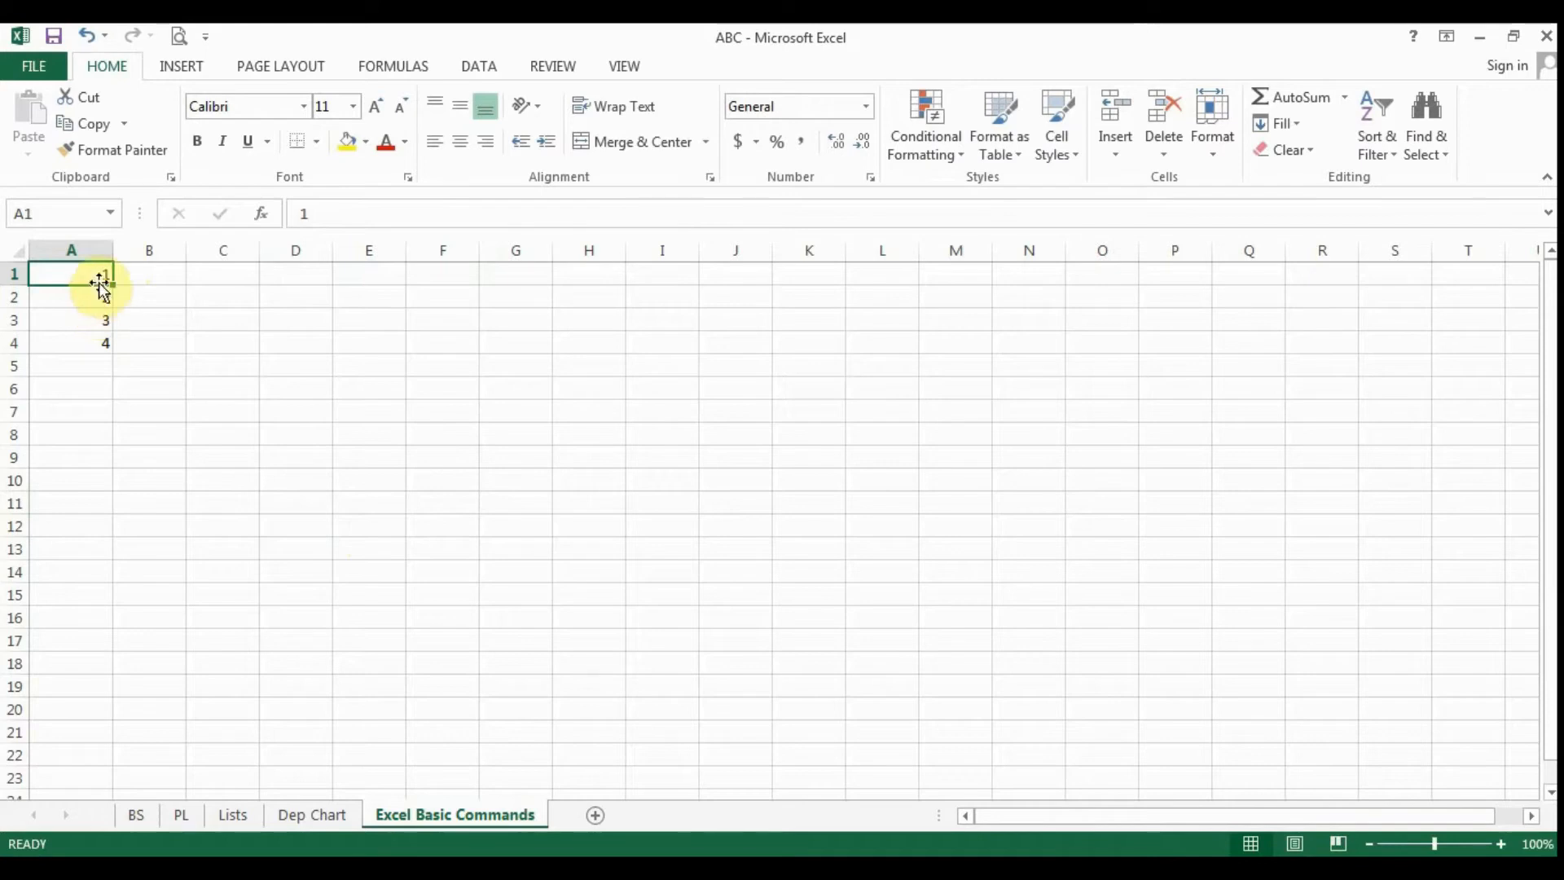
{"action": "left_click_drag", "start_coordinate": [99, 274], "coordinate": [115, 759]}
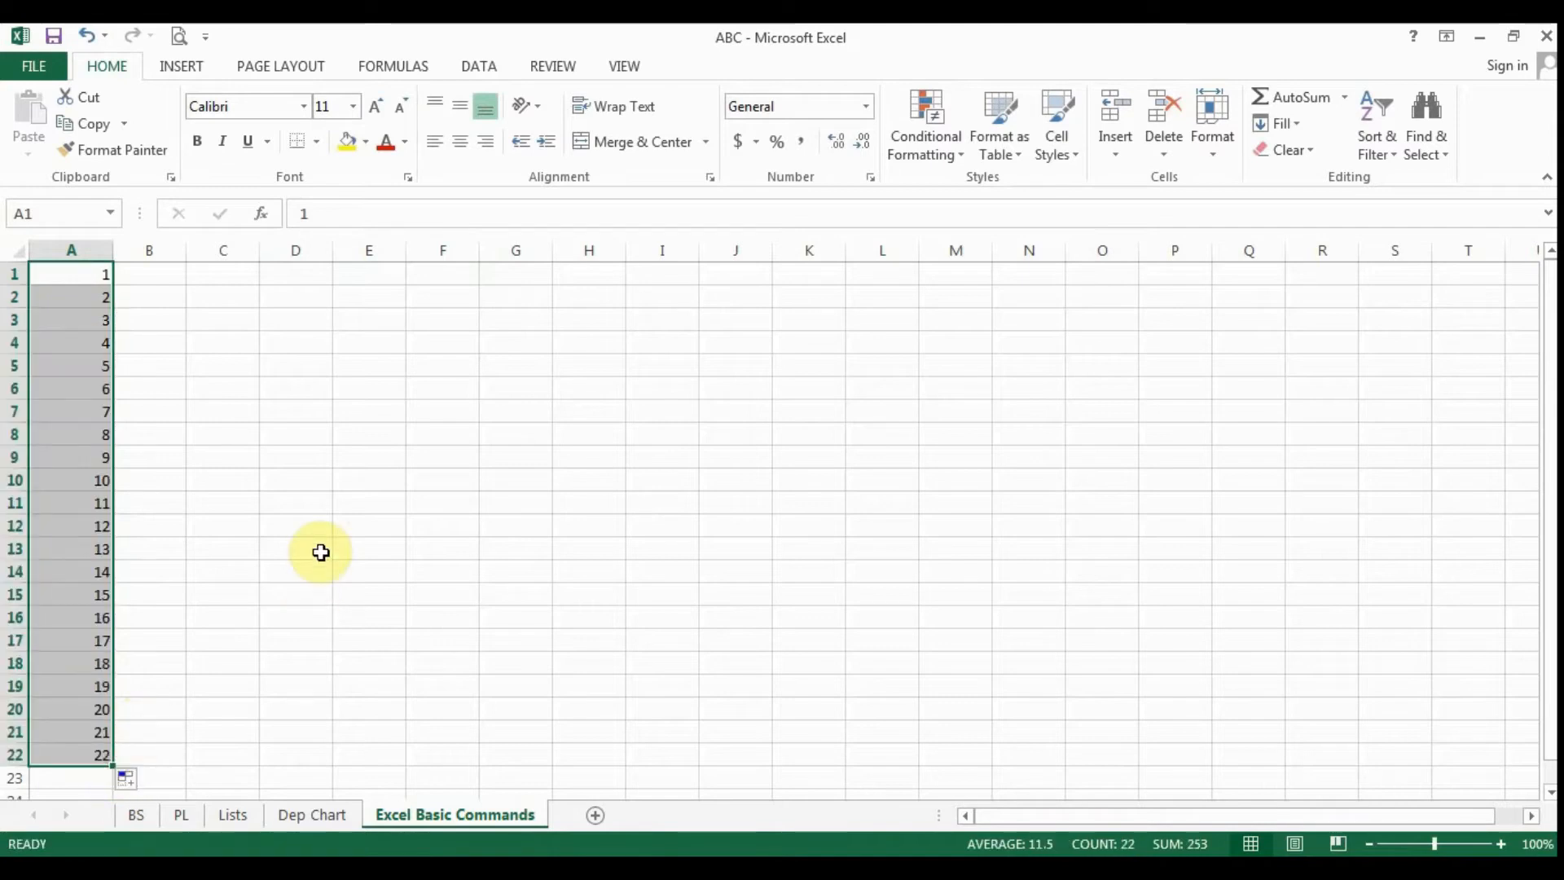
{"action": "left_click_drag", "start_coordinate": [95, 272], "coordinate": [96, 824]}
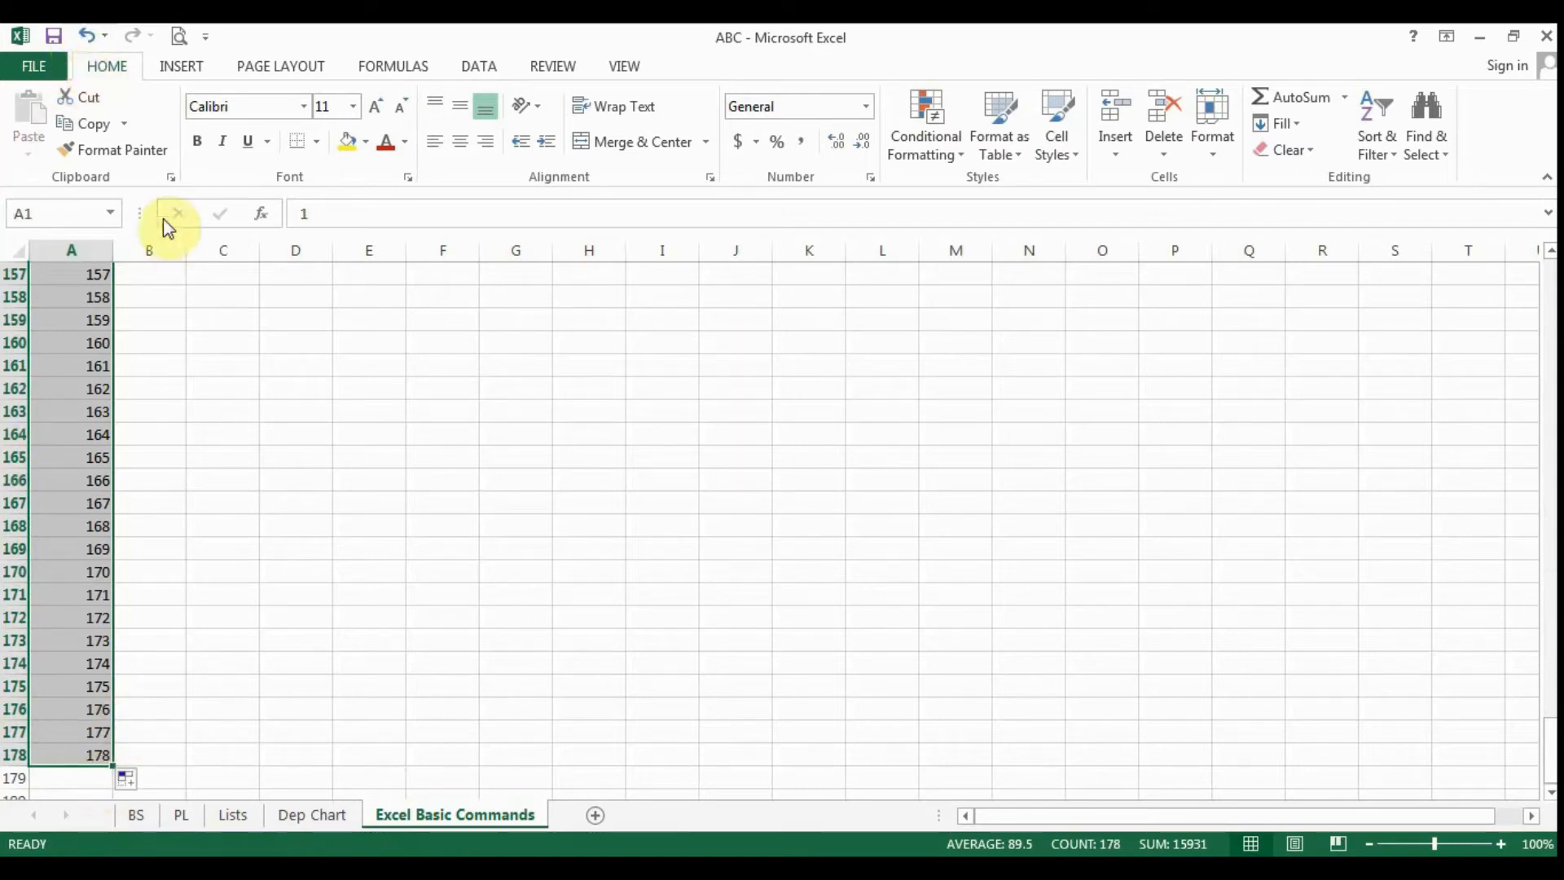
- Undo and redo the series fill down to row 178, and undo all the entries in column A
{"action": "left_click", "coordinate": [86, 36]}
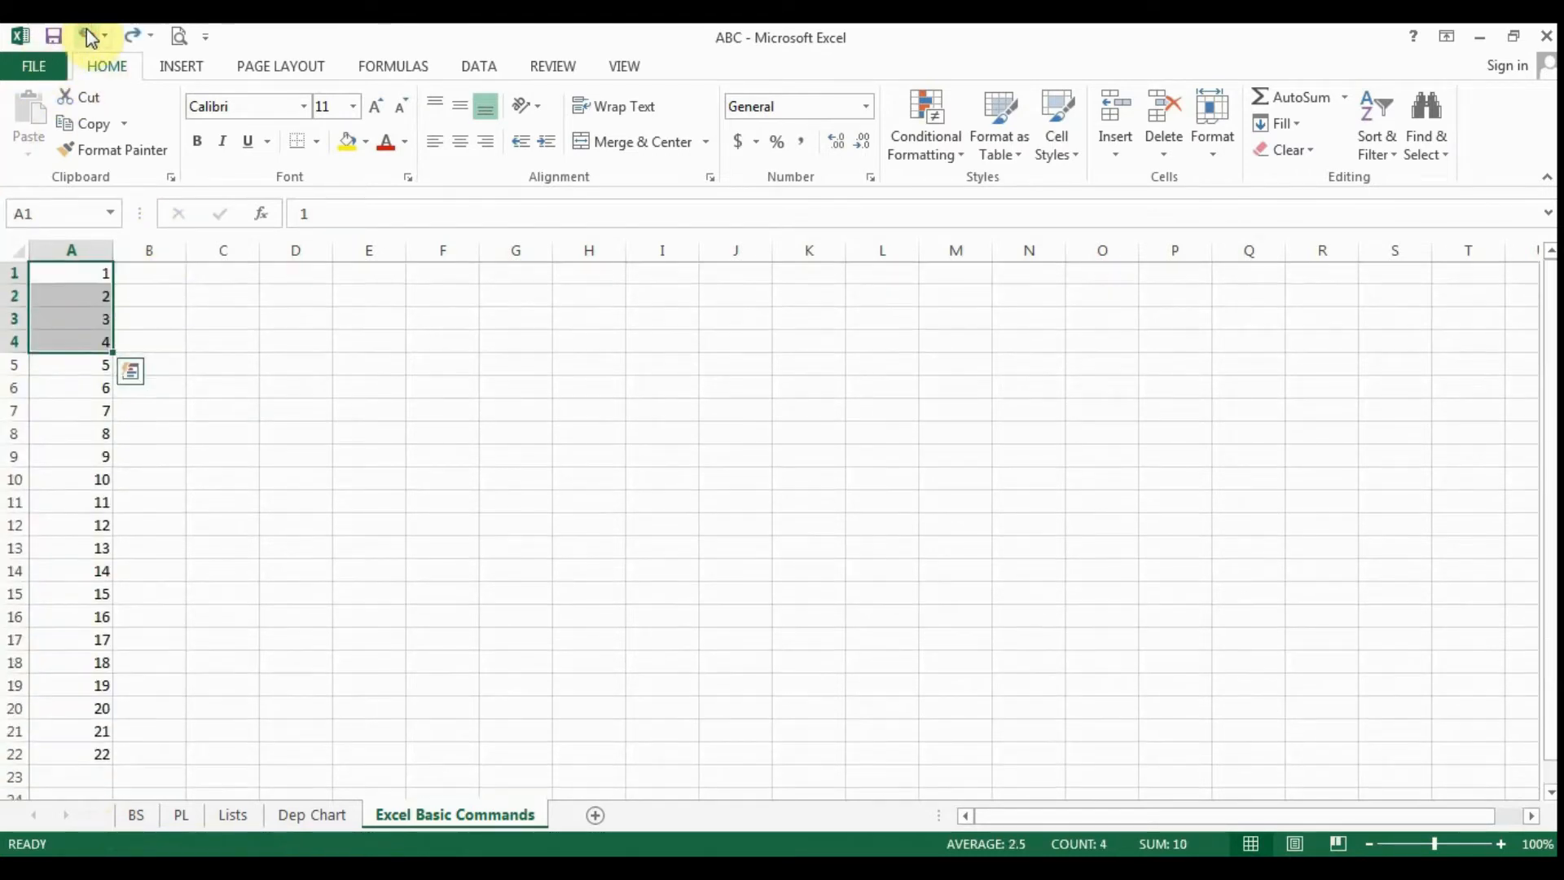
{"action": "left_click", "coordinate": [134, 36]}
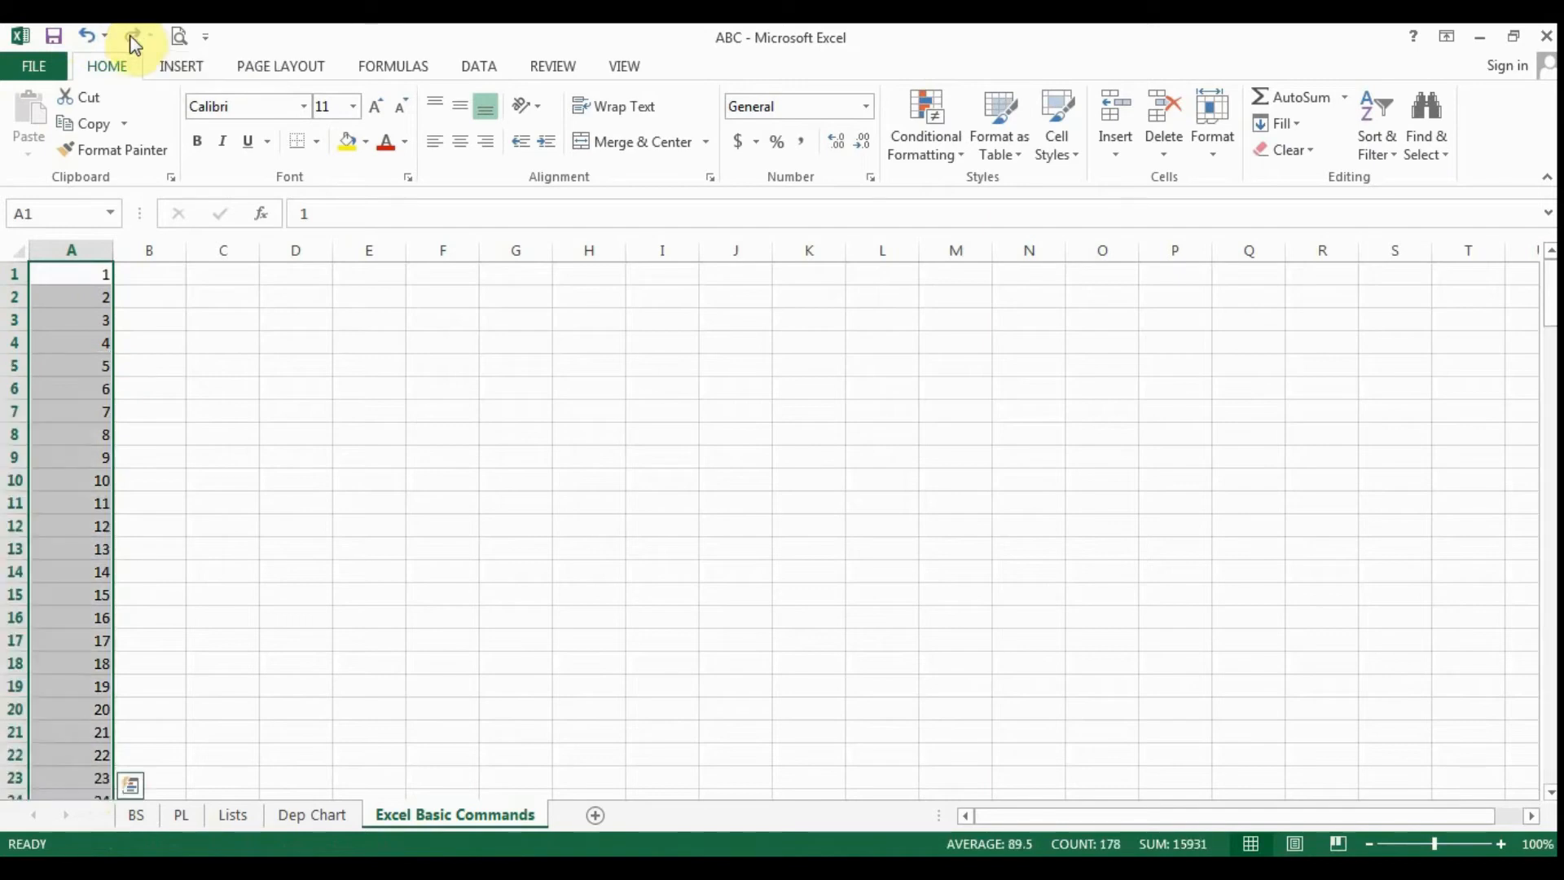
{"action": "left_click", "coordinate": [88, 36]}
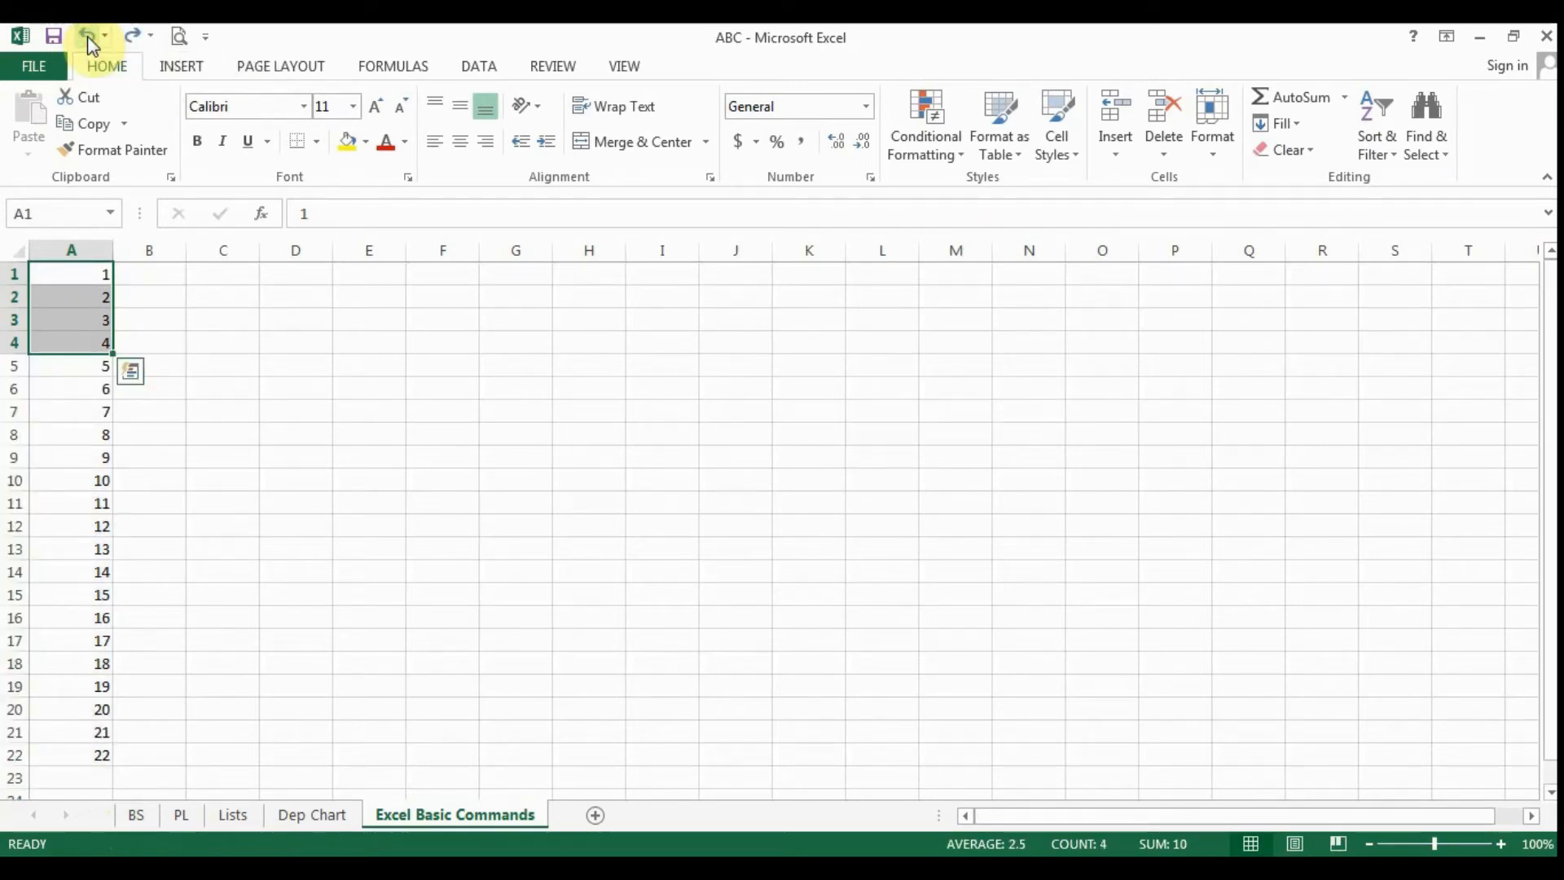
{"action": "left_click", "coordinate": [88, 36]}
{"action": "left_click", "coordinate": [88, 36]}
{"action": "left_click", "coordinate": [88, 35]}
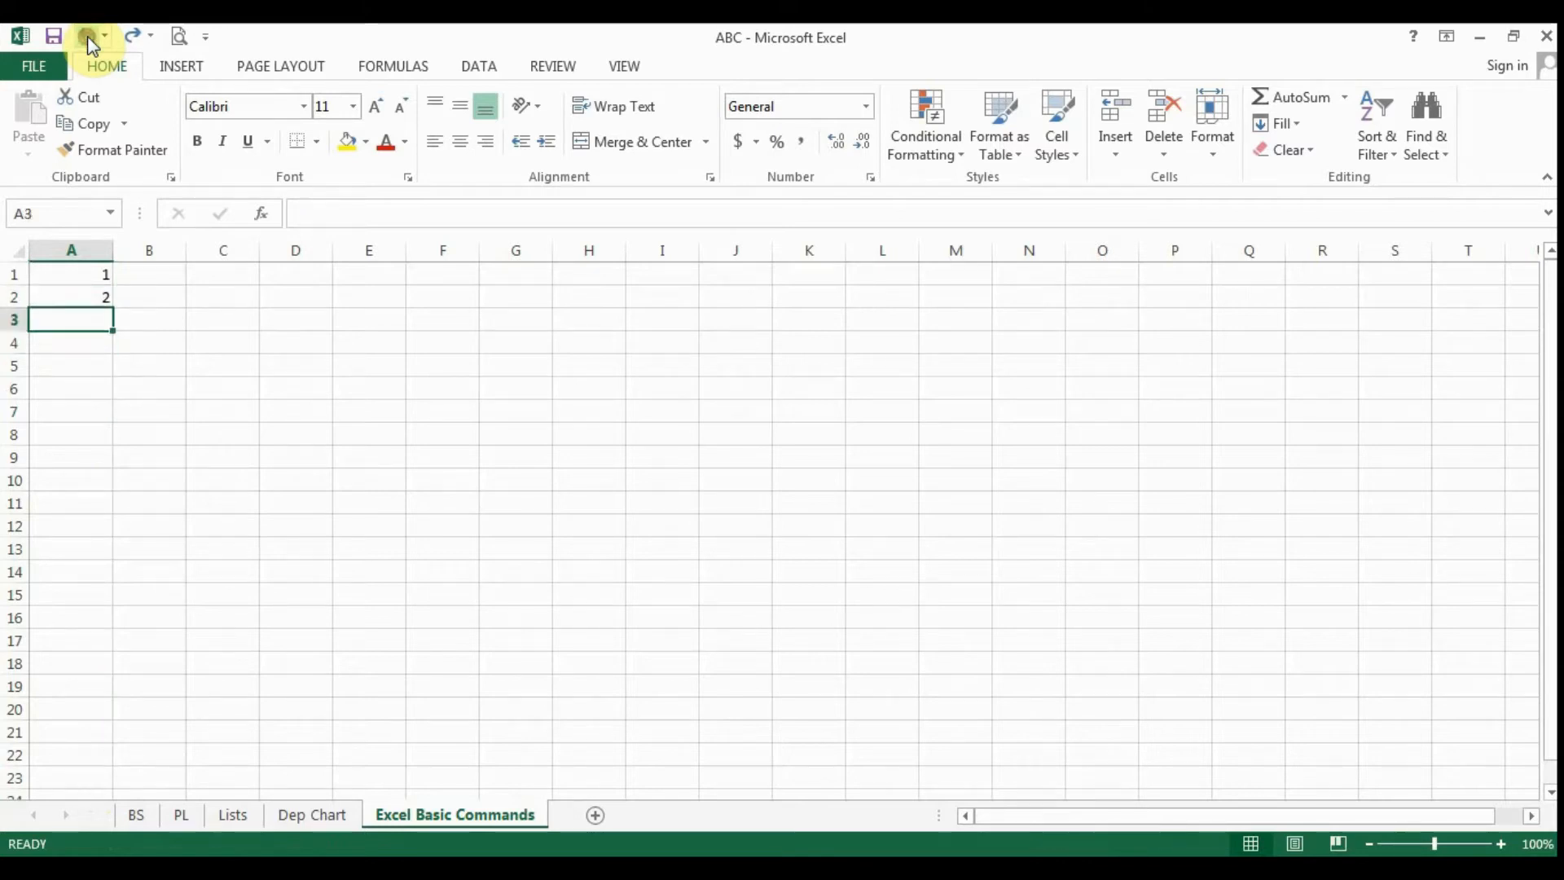
{"action": "left_click", "coordinate": [88, 35]}
{"action": "left_click", "coordinate": [297, 502]}
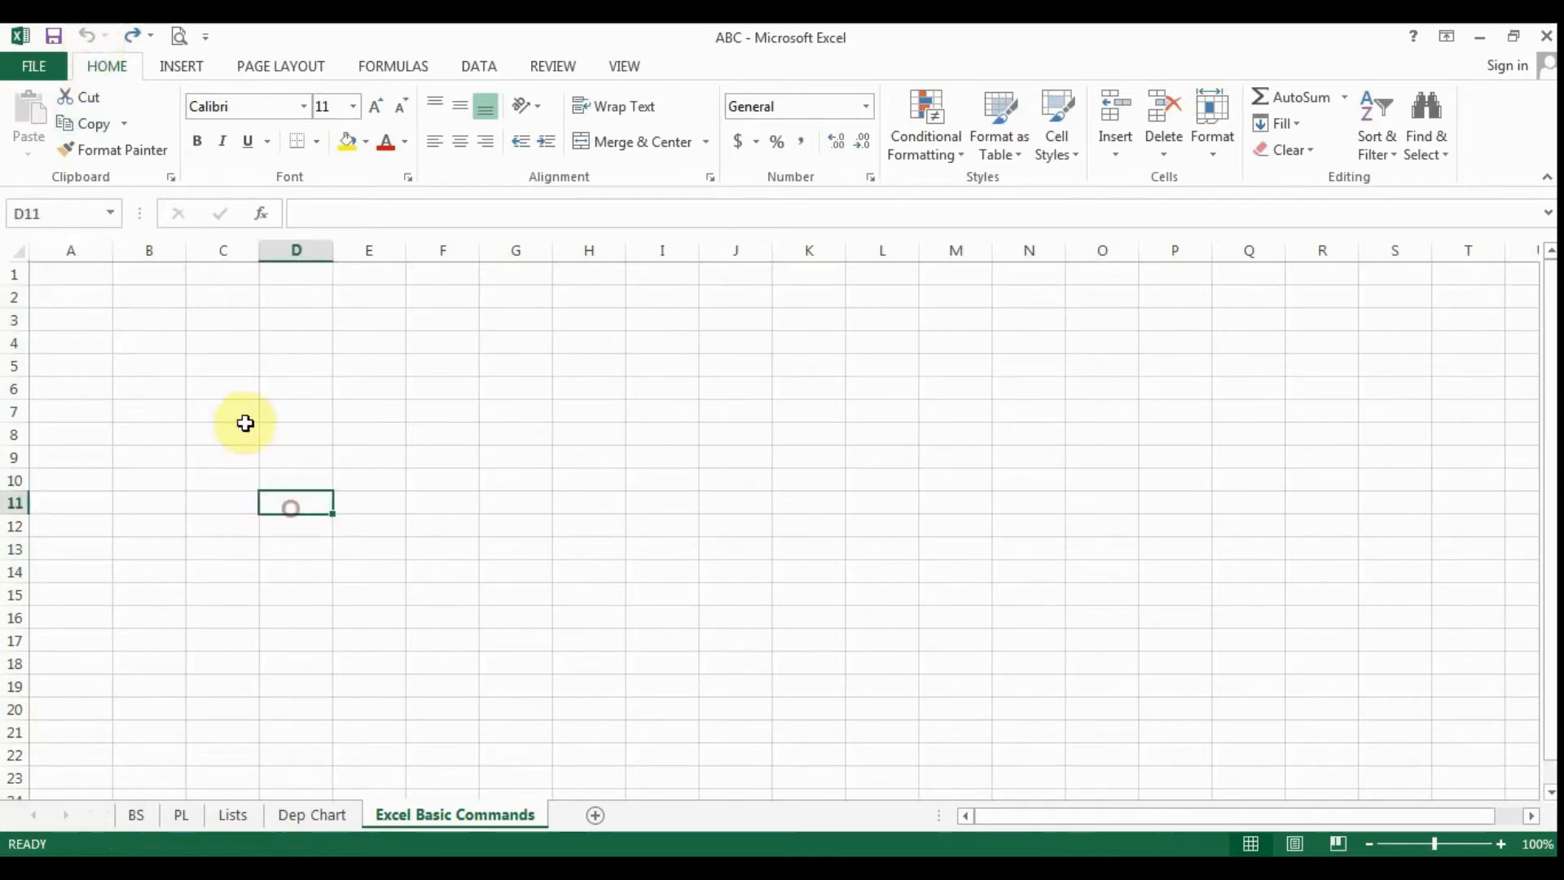
- Select cell A1 and redo all the undone entries and fills in column A down to row 178
{"action": "left_click", "coordinate": [73, 273]}
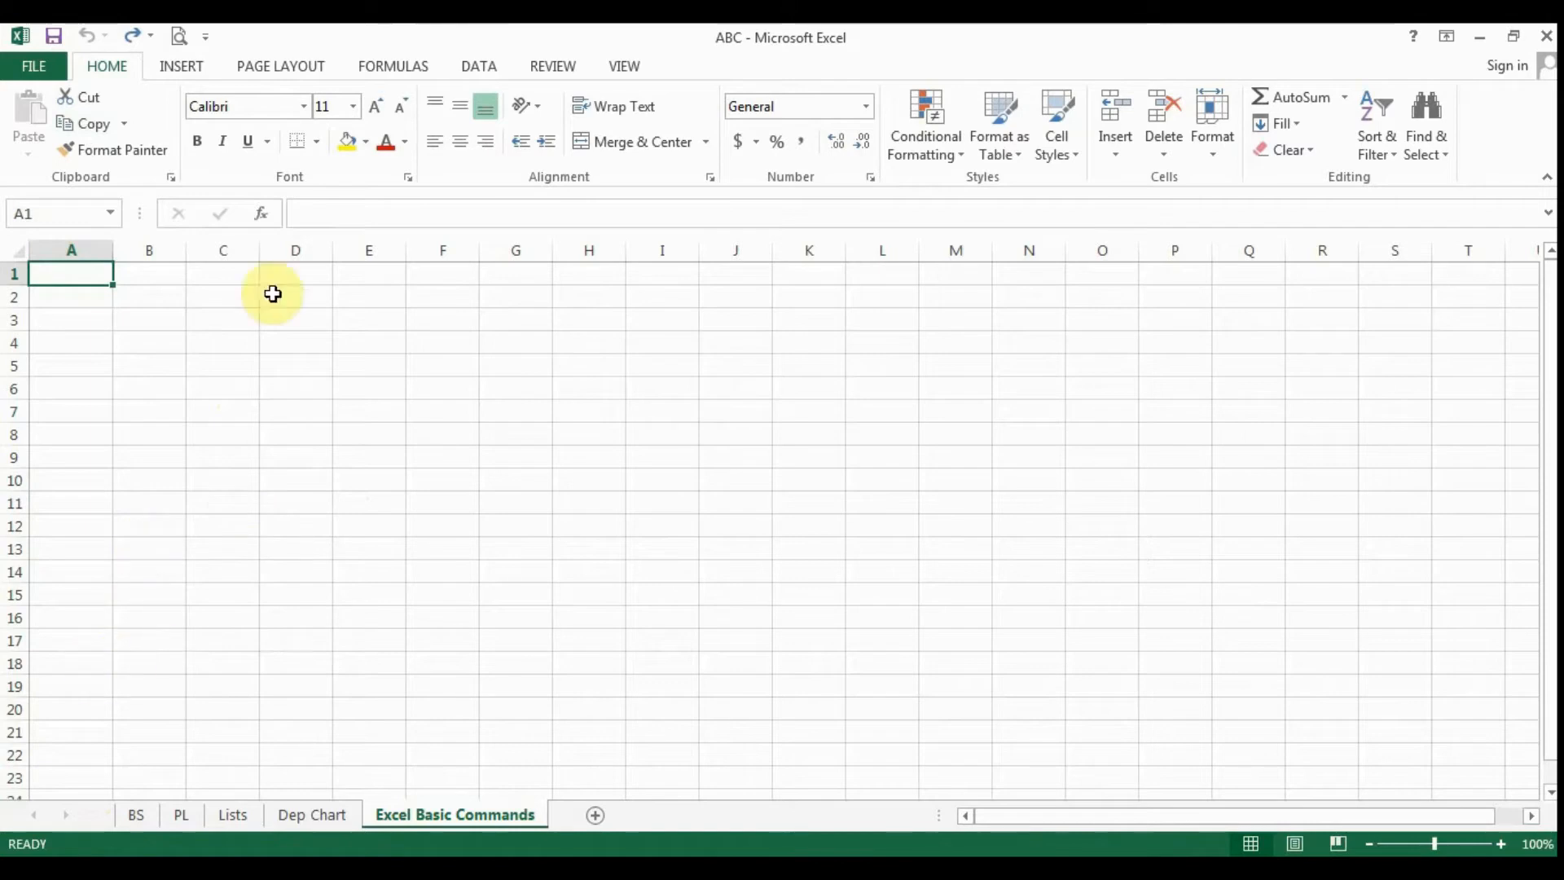
{"action": "left_click", "coordinate": [131, 36]}
{"action": "left_click", "coordinate": [130, 35]}
{"action": "left_click", "coordinate": [130, 35]}
{"action": "left_click", "coordinate": [130, 36]}
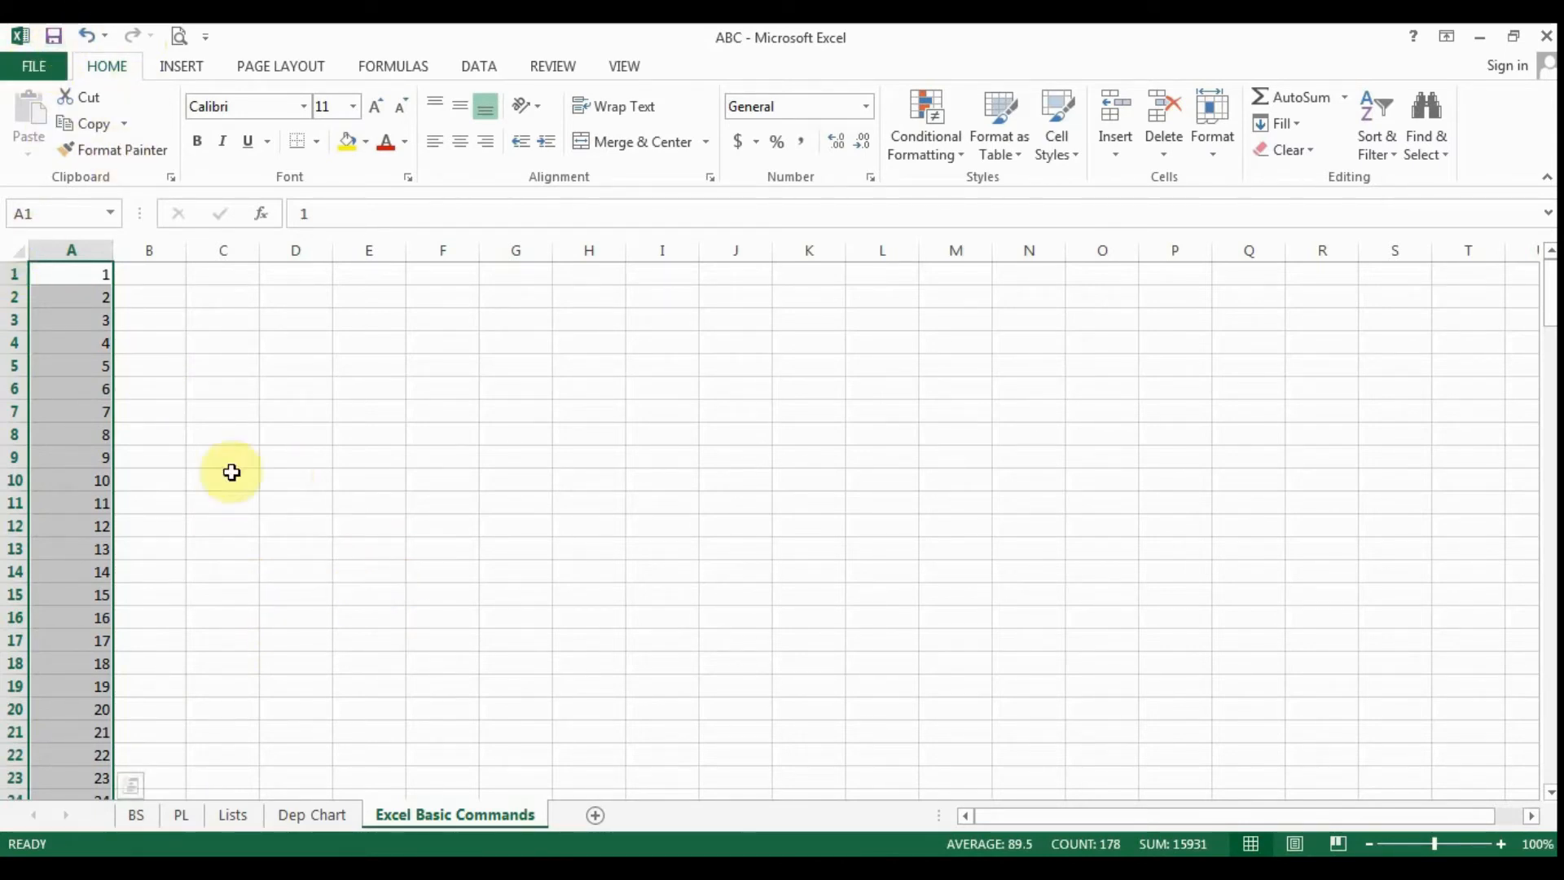
- Delete the whole of column A with its number series and select cell A2
{"action": "left_click", "coordinate": [294, 551]}
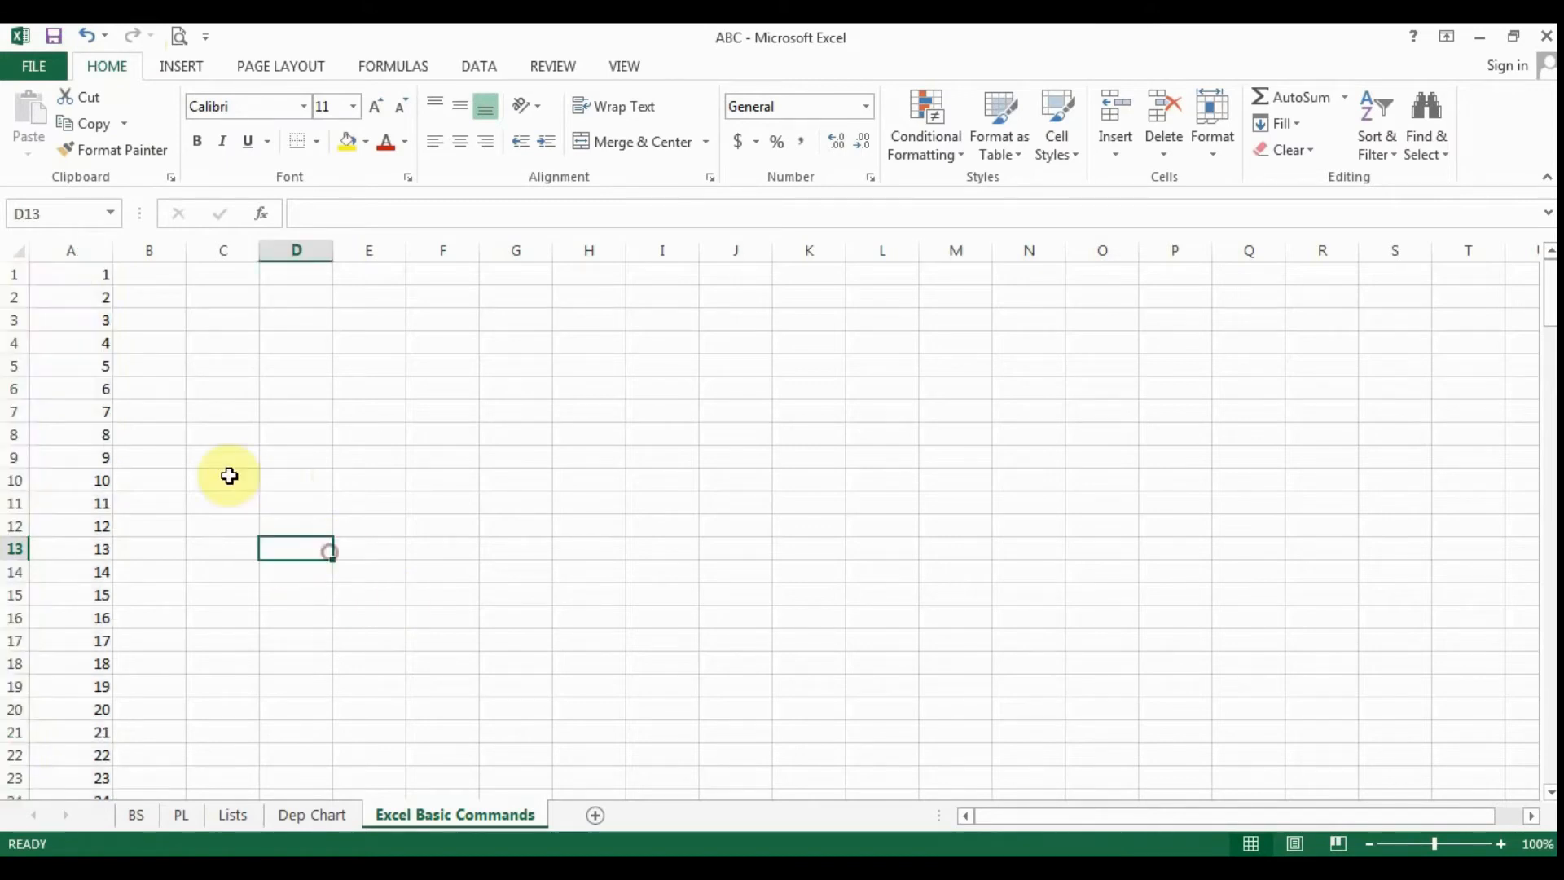
{"action": "left_click", "coordinate": [85, 246]}
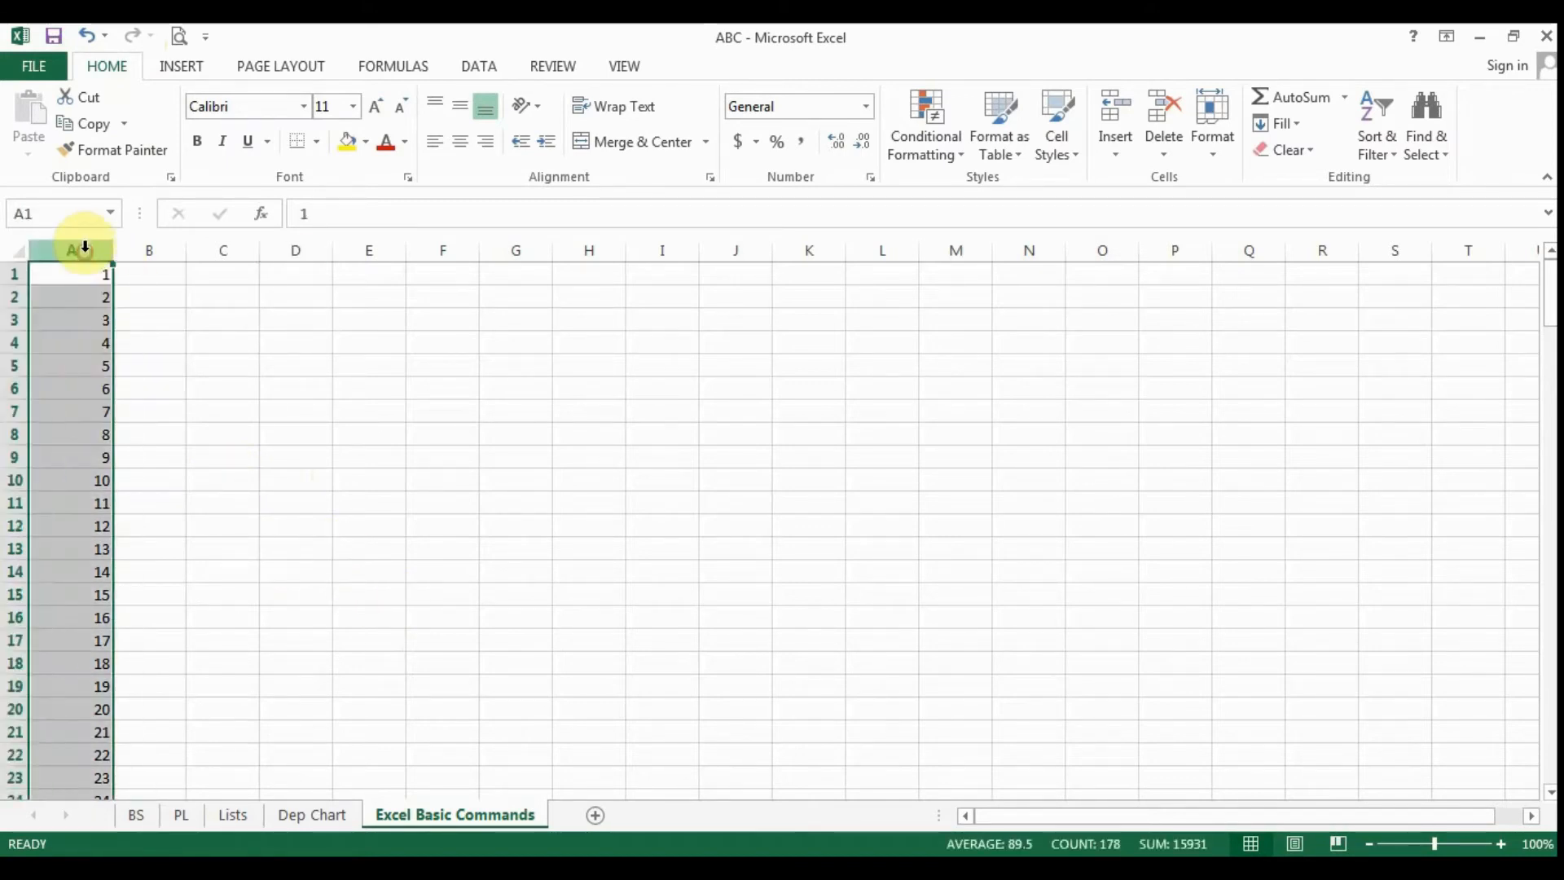
{"action": "right_click", "coordinate": [85, 249]}
{"action": "left_click", "coordinate": [170, 447]}
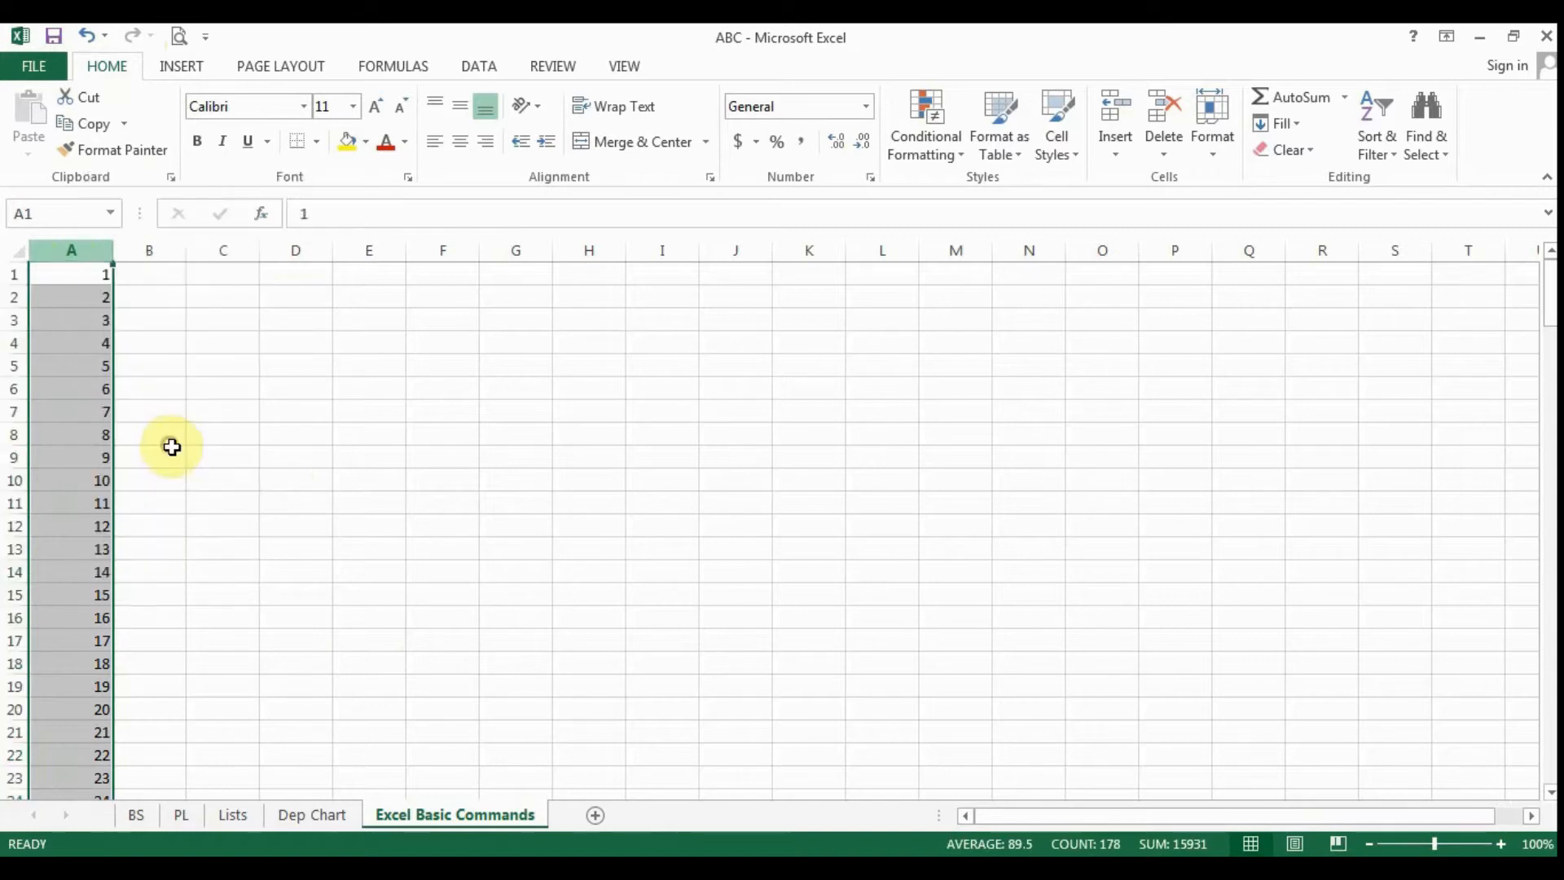
{"action": "left_click", "coordinate": [88, 303]}
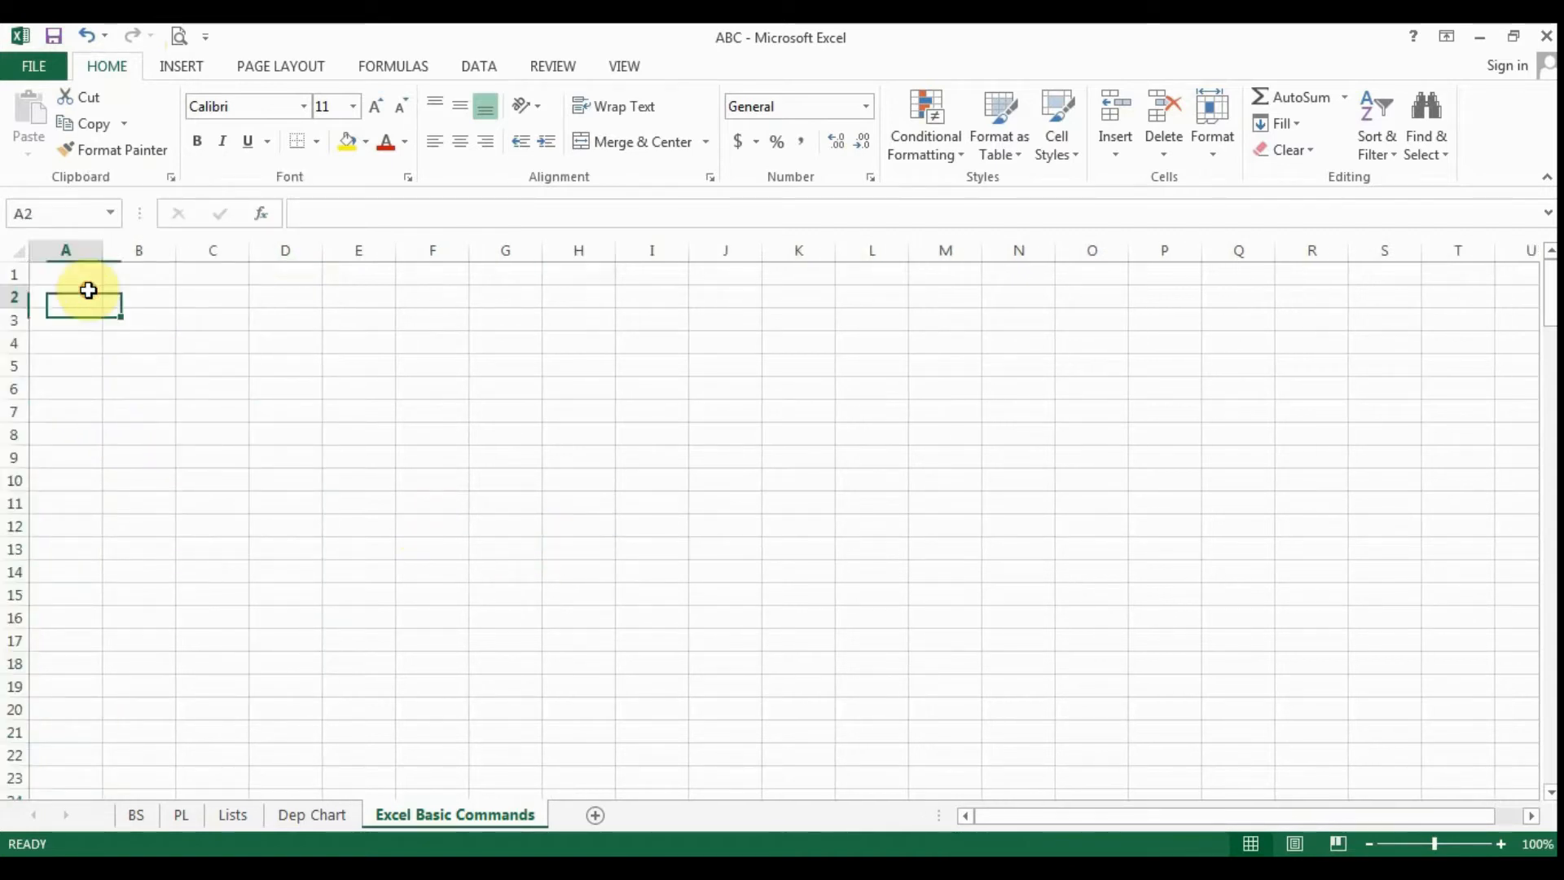
- View the BS sheet with the balance sheet and return to the Excel Basic Commands sheet
{"action": "left_click", "coordinate": [138, 814]}
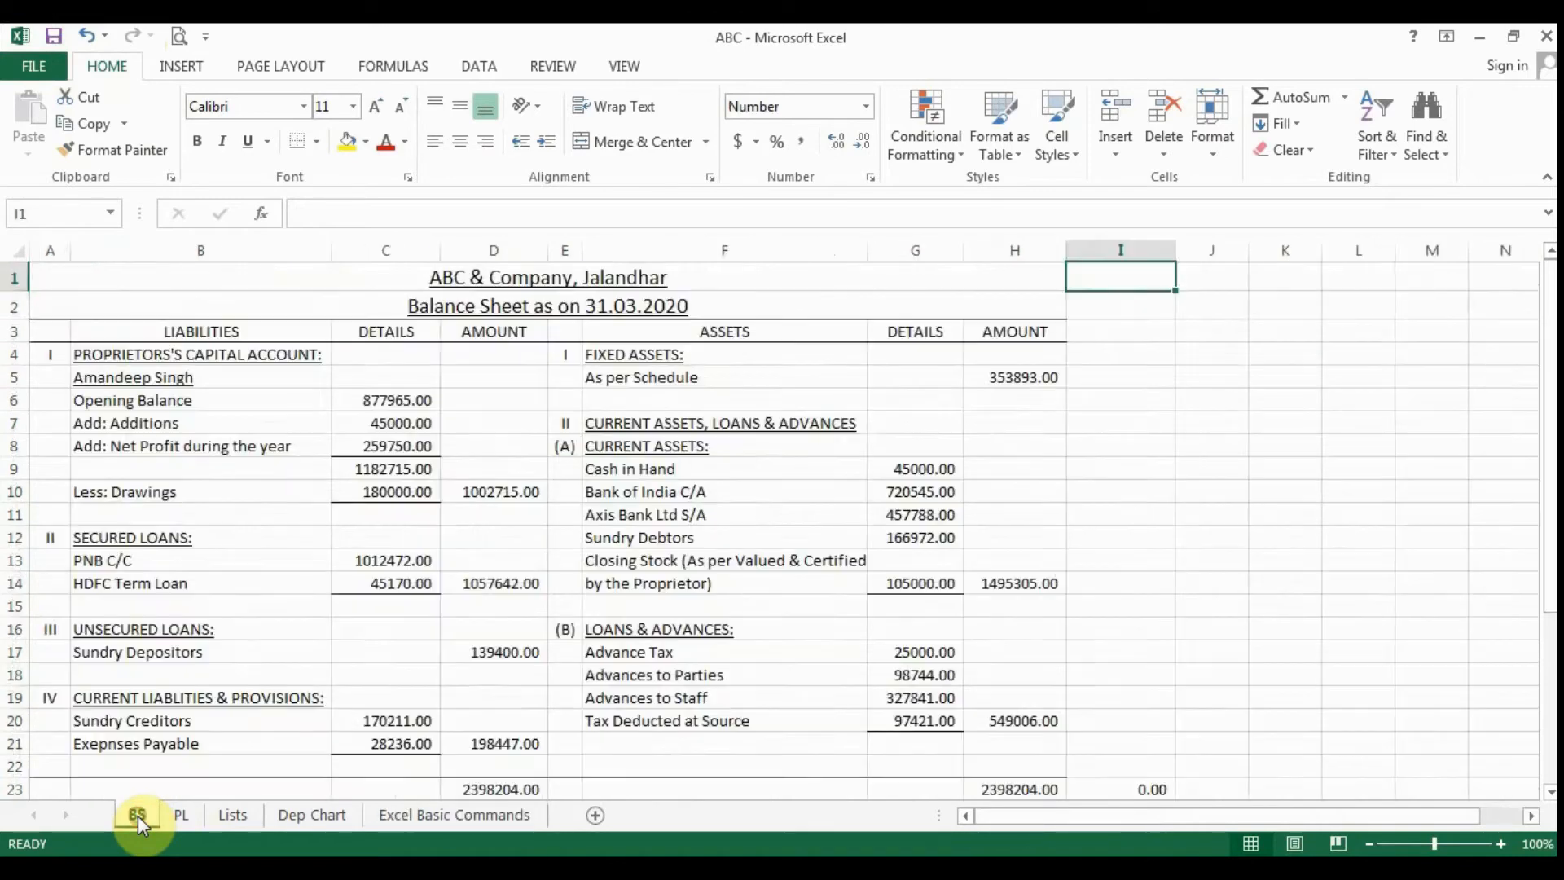
{"action": "left_click", "coordinate": [489, 815]}
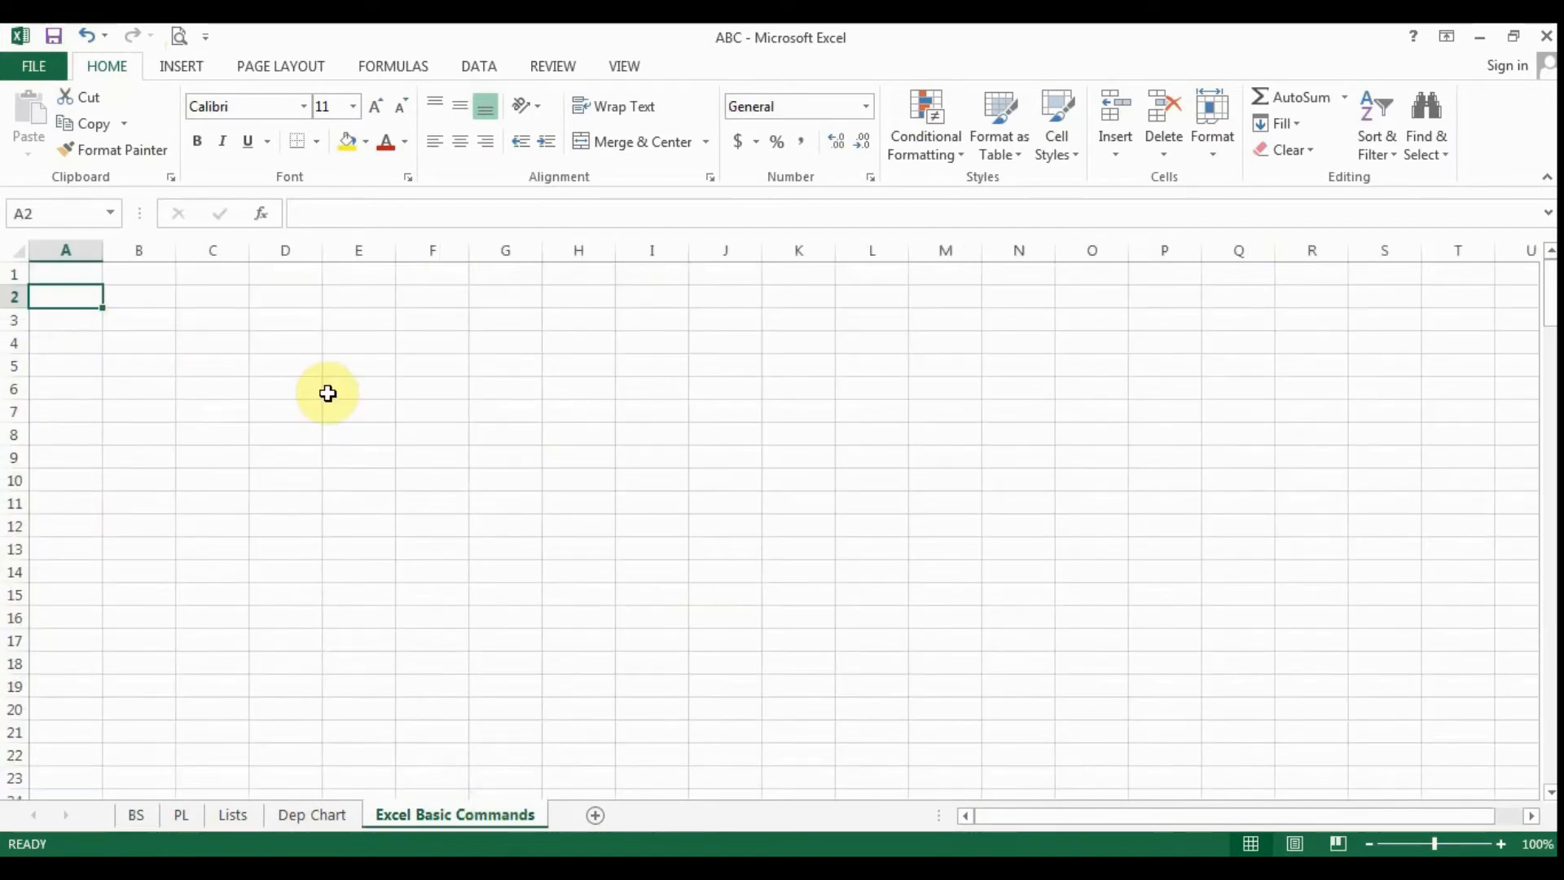
- Enter "sum" in cell A2 and replace it with "SUM" in capital letters
{"action": "type", "text": "sum"}
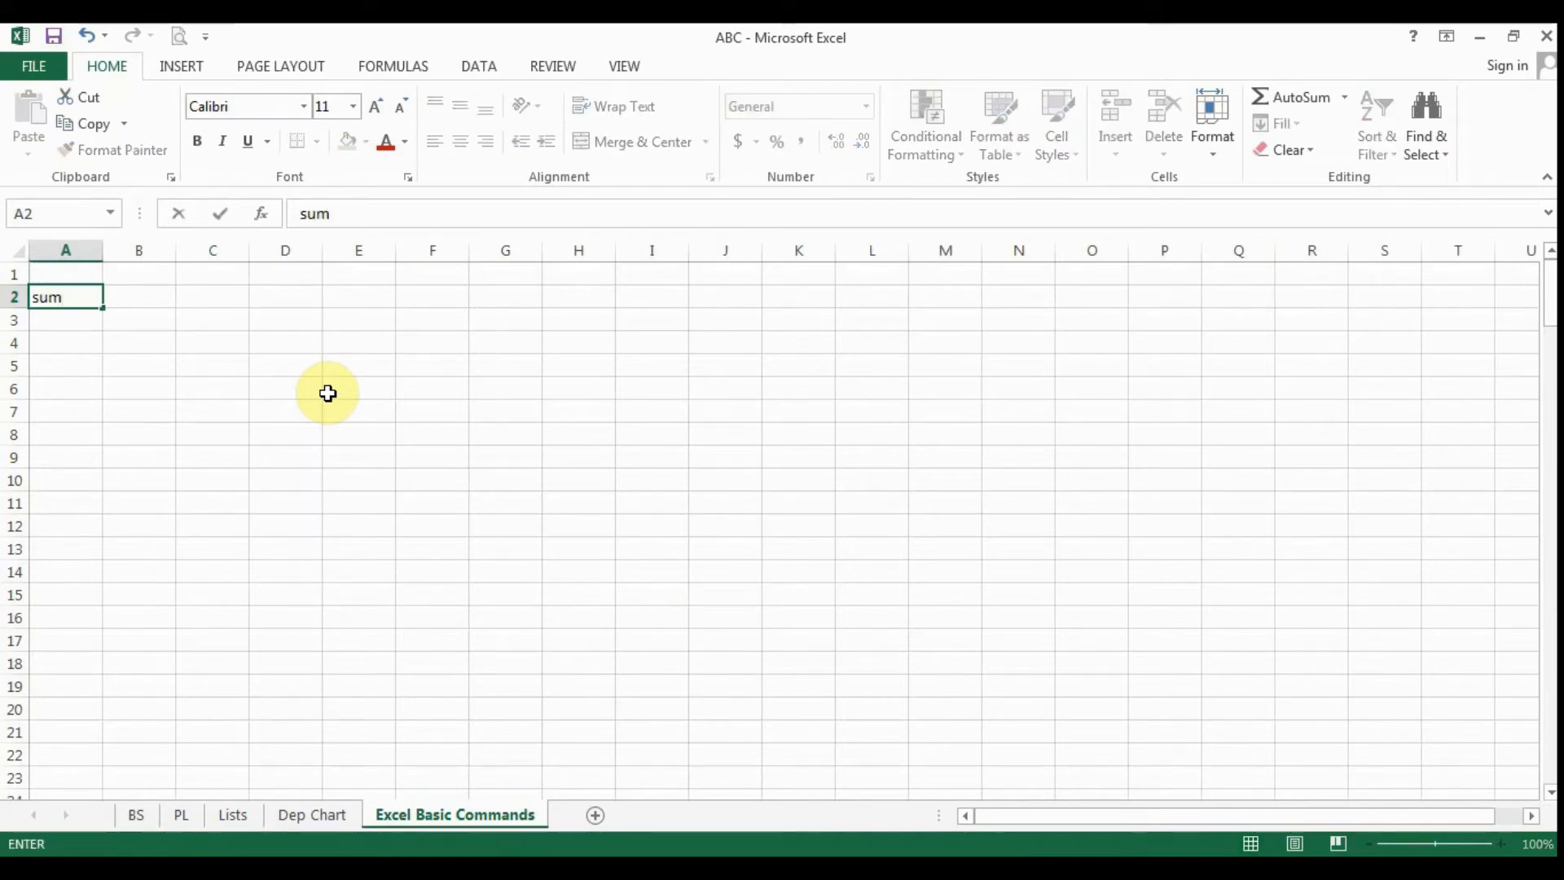
{"action": "key", "text": "Return"}
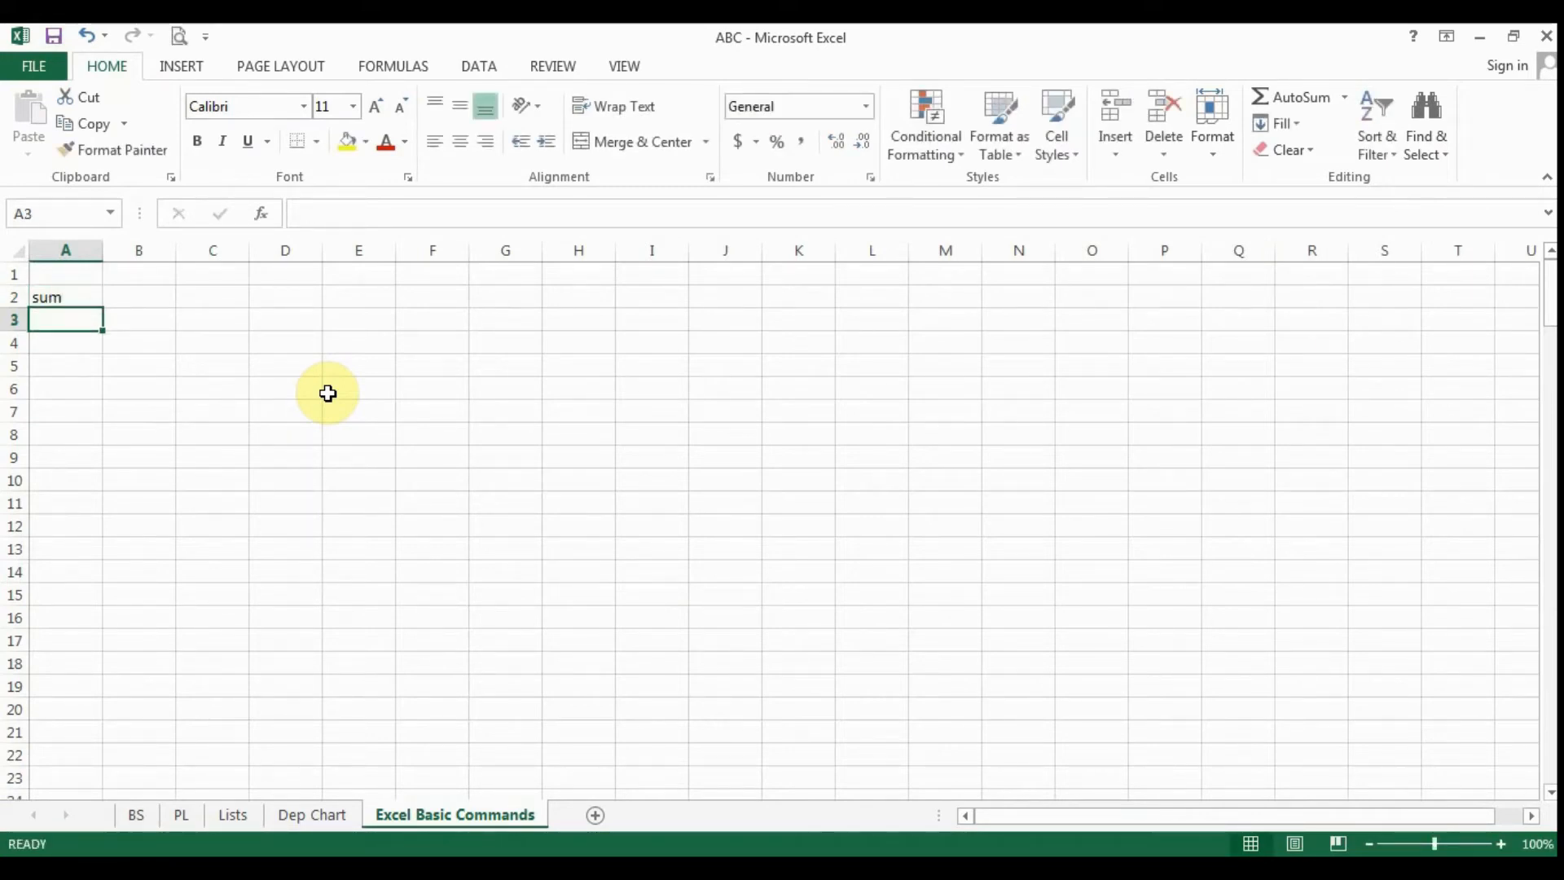
{"action": "key", "text": "Up"}
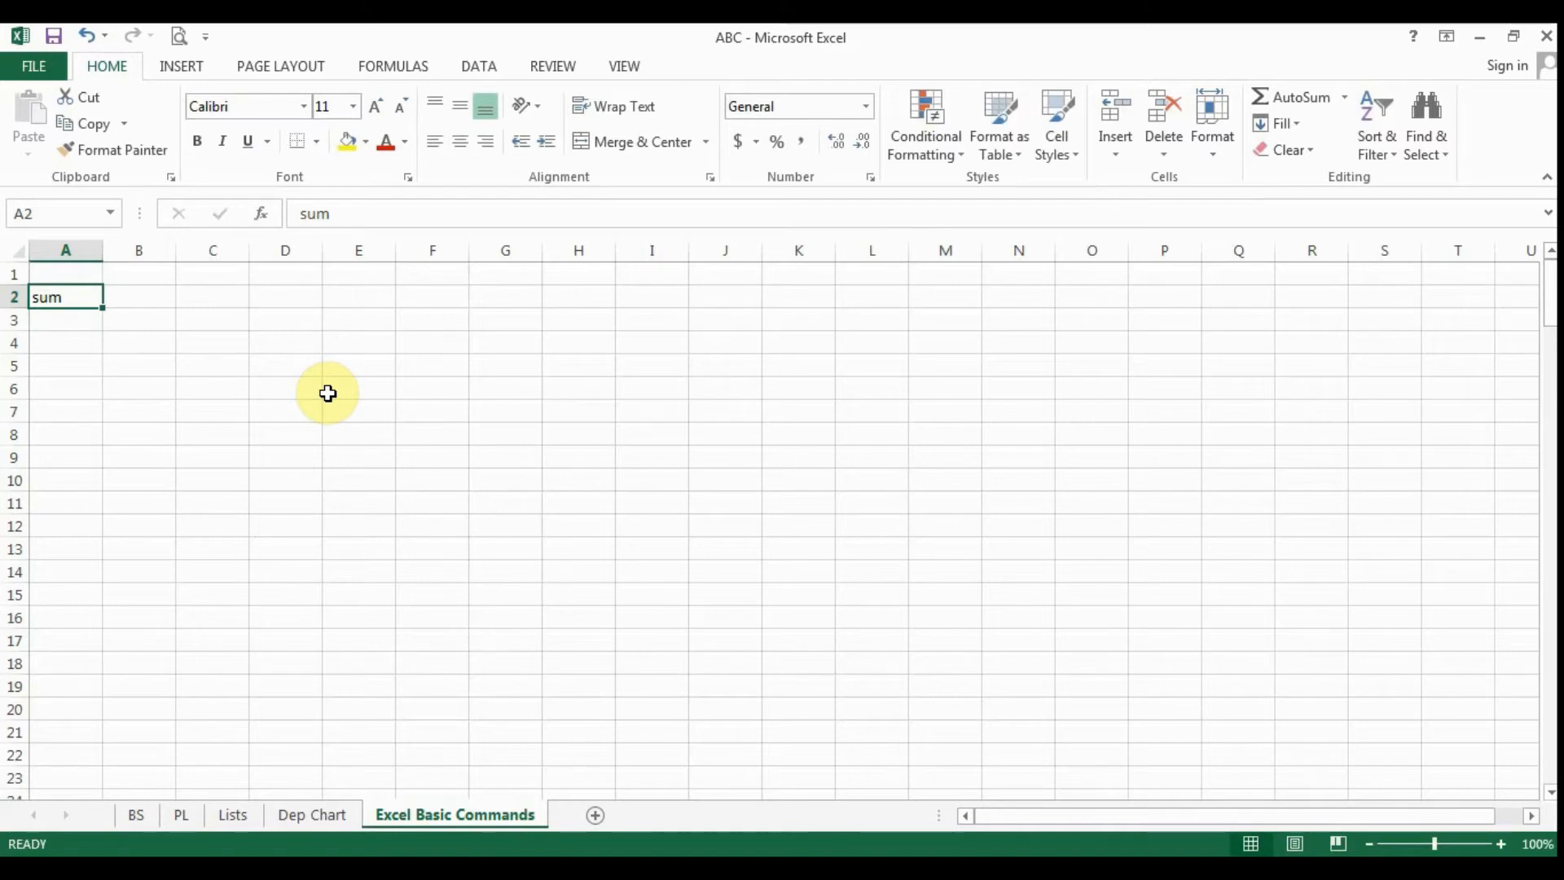
{"action": "type", "text": "SUM"}
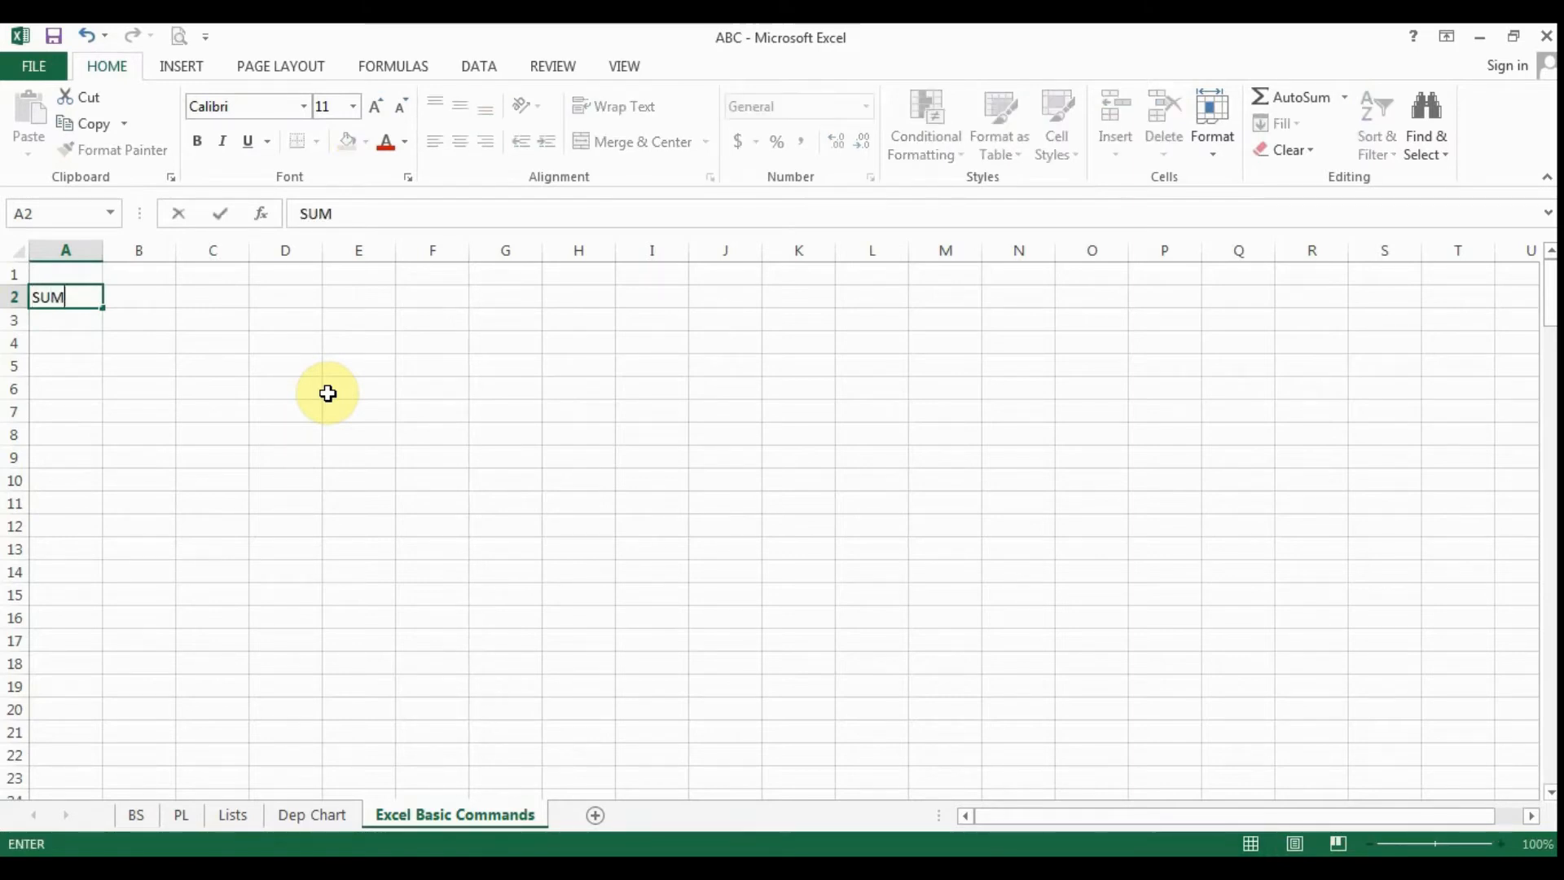
{"action": "key", "text": "Return"}
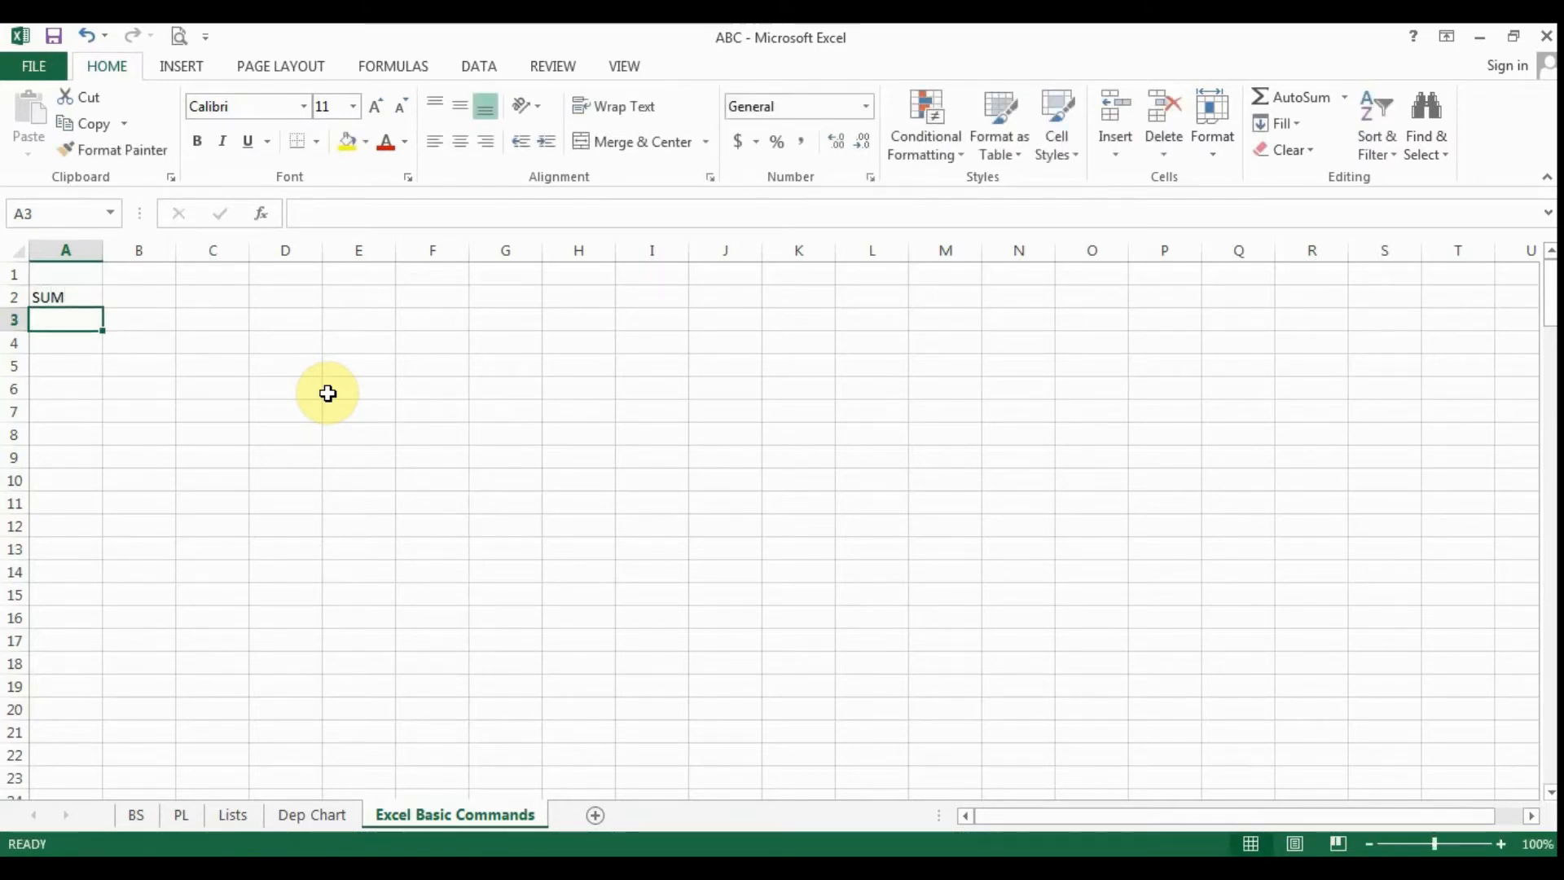
{"action": "key", "text": "Up"}
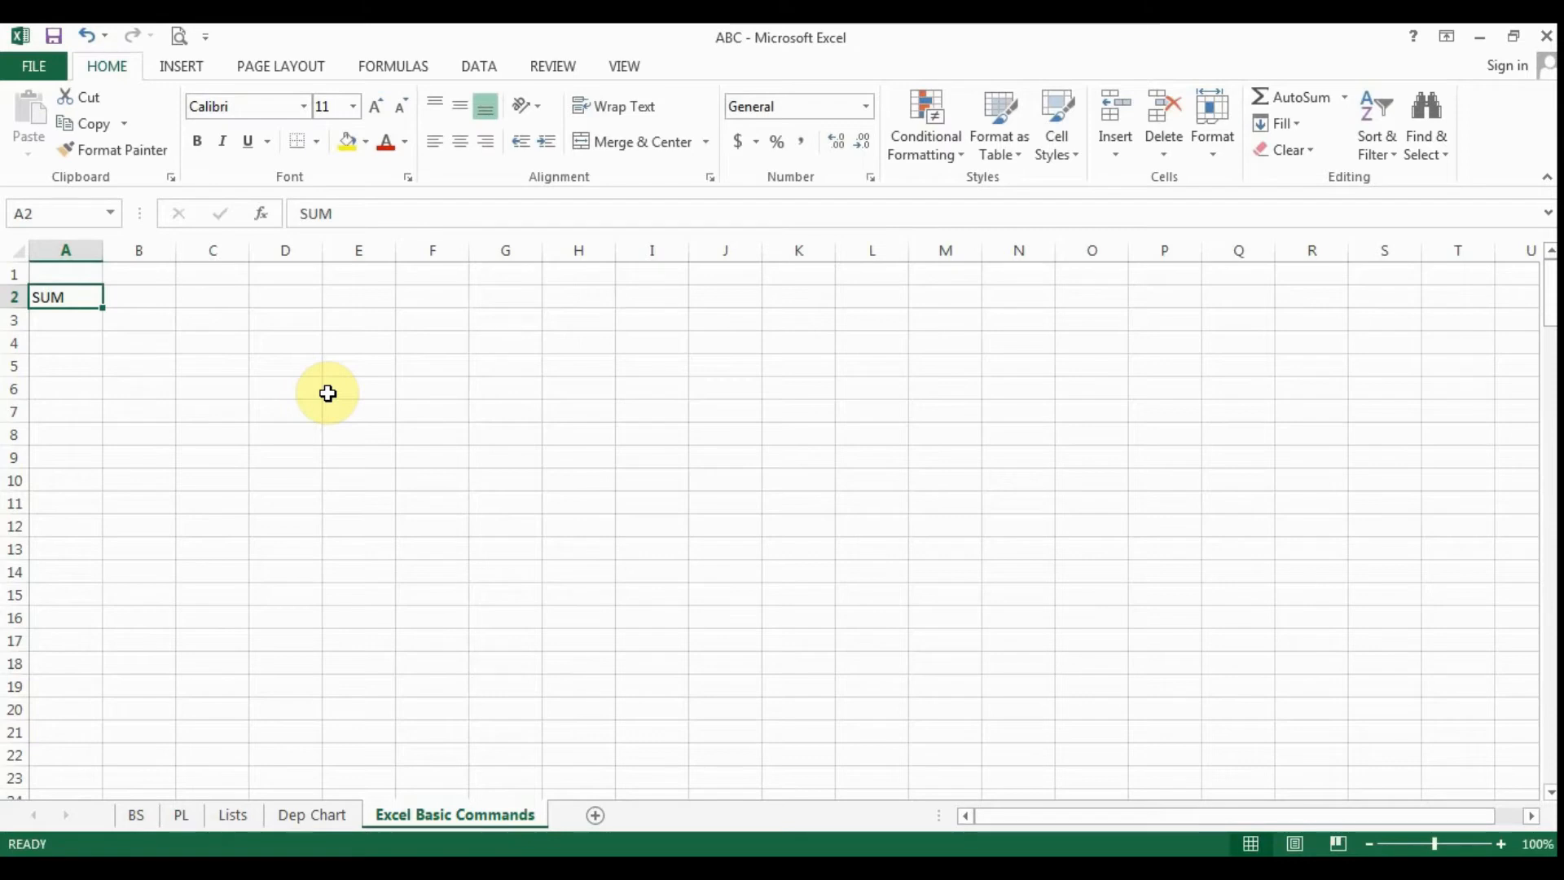
- Enter the numbers 25, 89, 75, 86 and 79 down column D in cells D4 to D8
{"action": "left_click", "coordinate": [168, 405]}
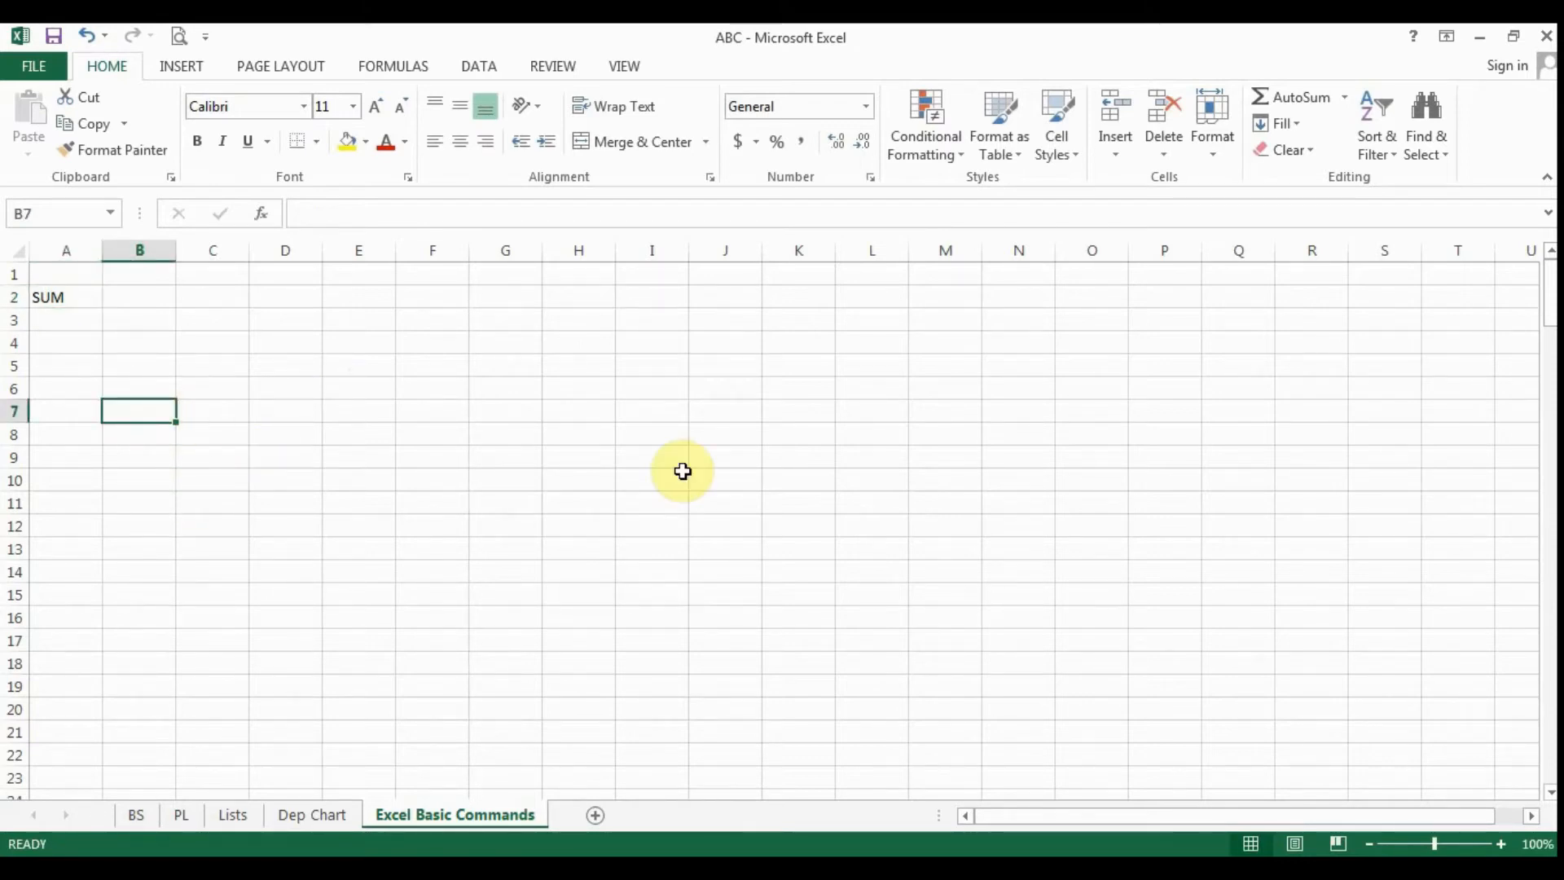
{"action": "left_click", "coordinate": [311, 350]}
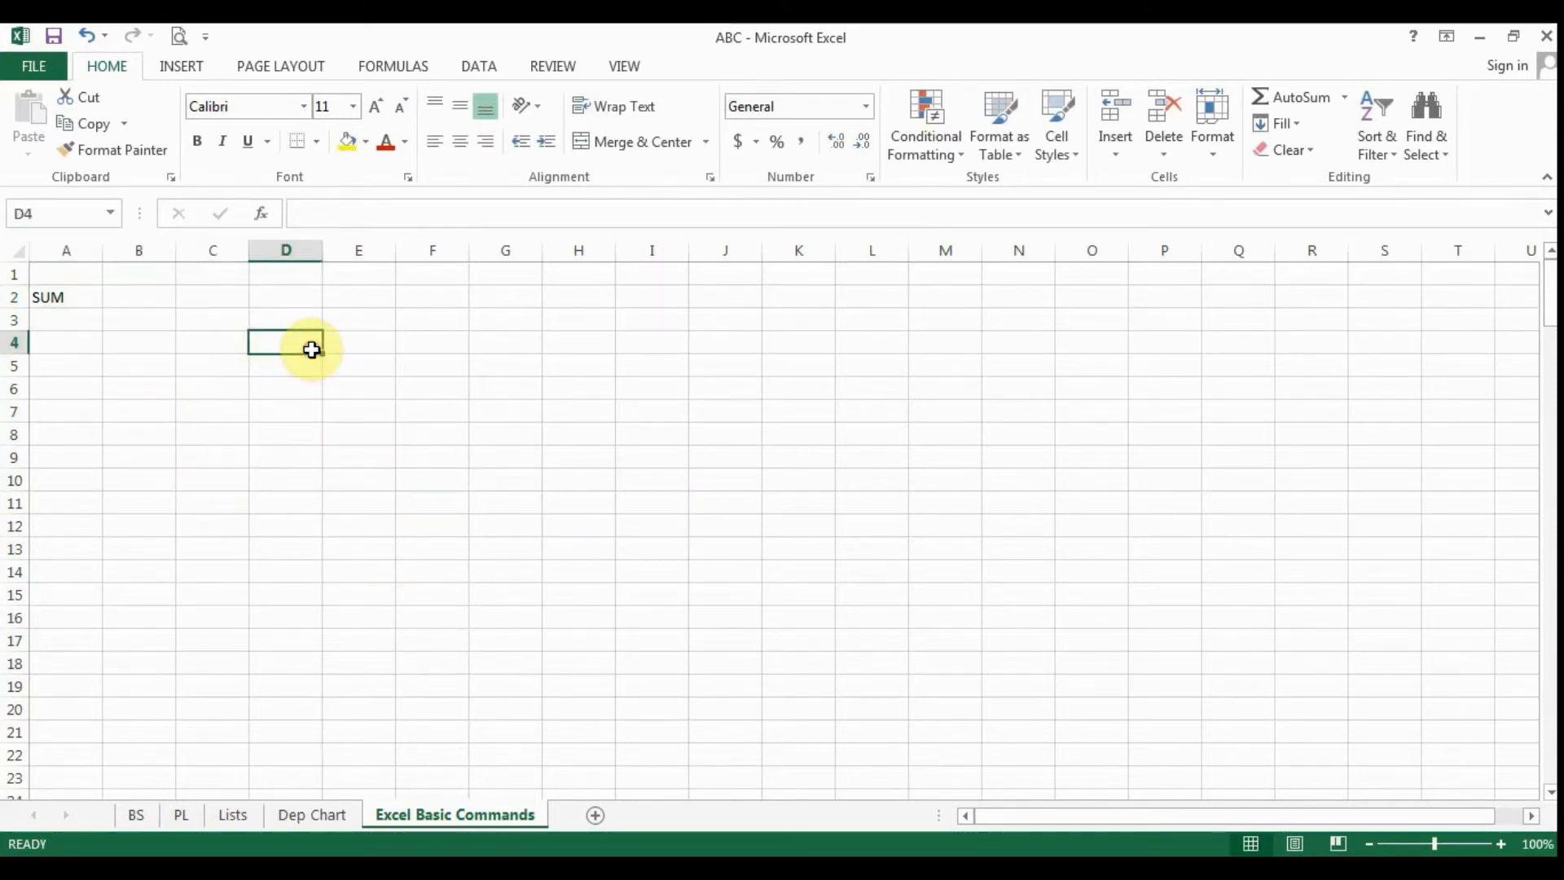
{"action": "type", "text": "25"}
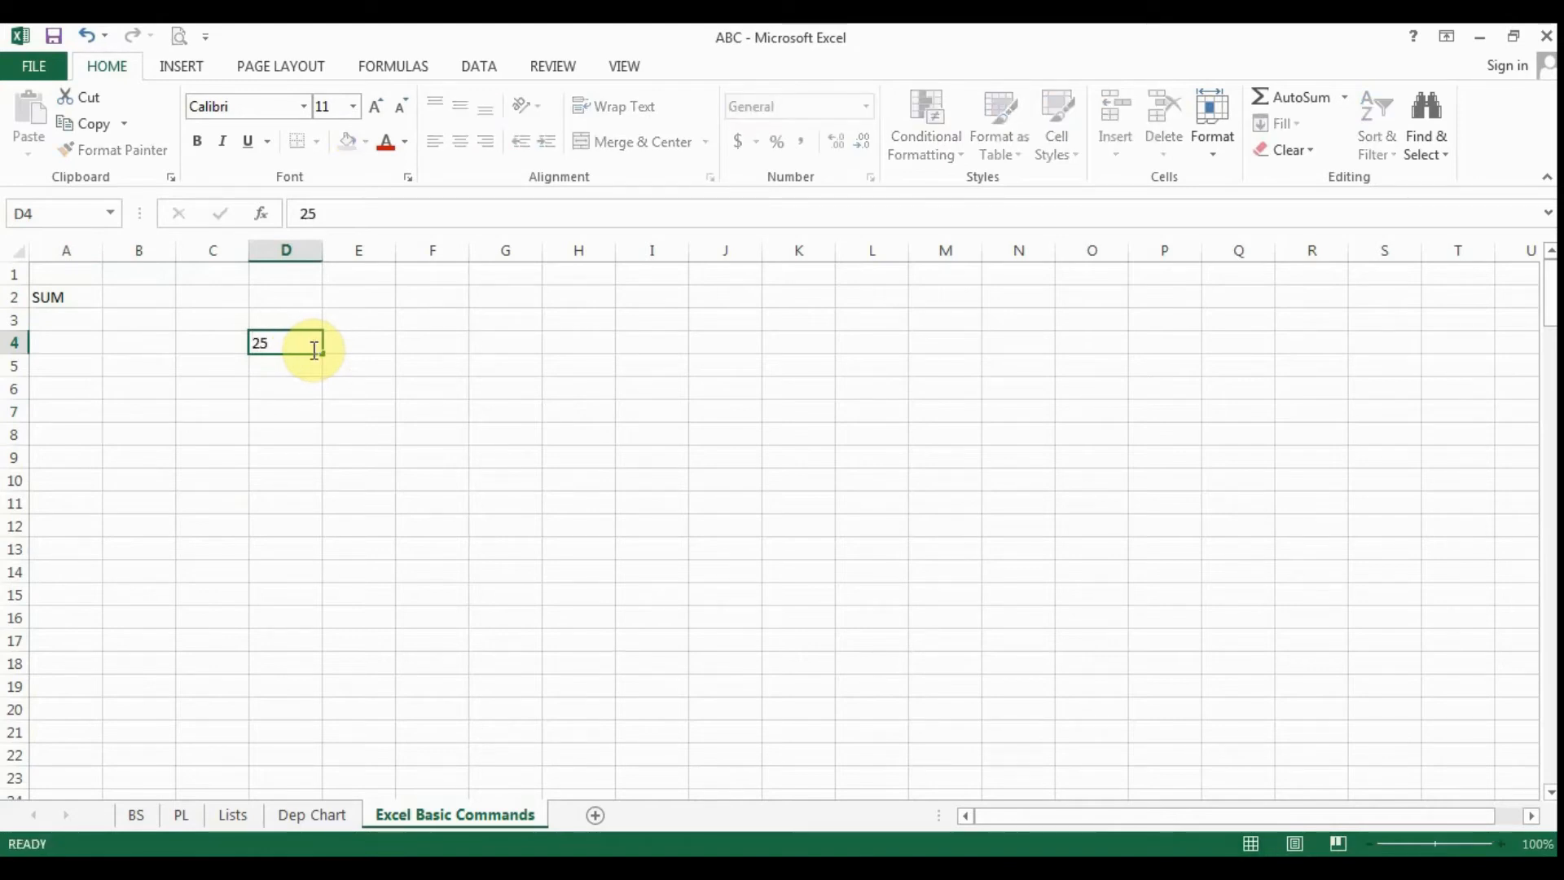
{"action": "key", "text": "Return"}
{"action": "type", "text": "89"}
{"action": "key", "text": "Return"}
{"action": "type", "text": "75"}
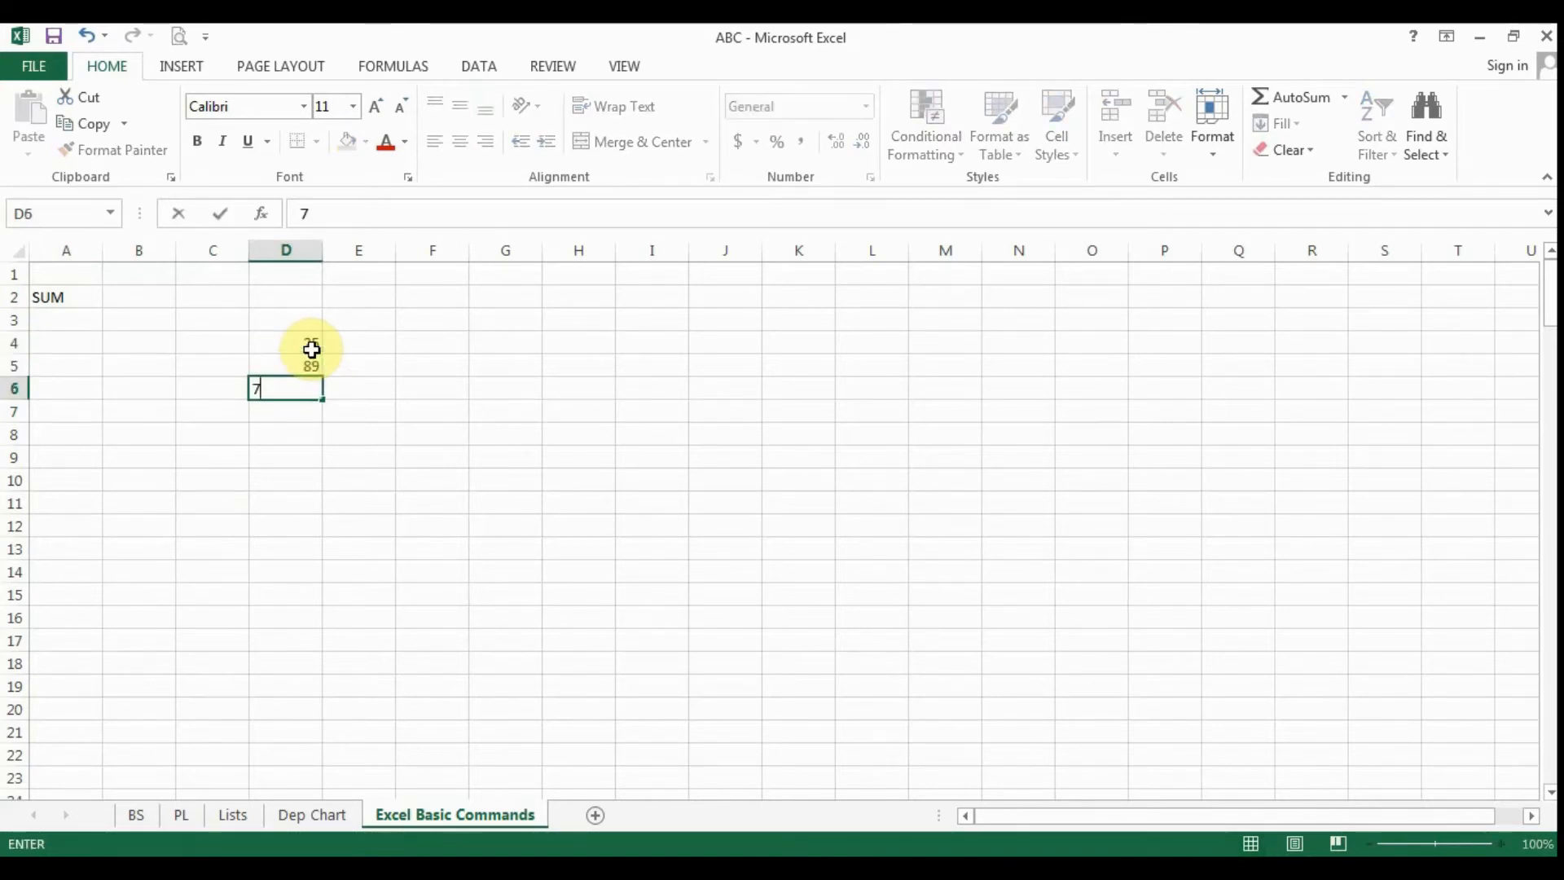
{"action": "key", "text": "Return"}
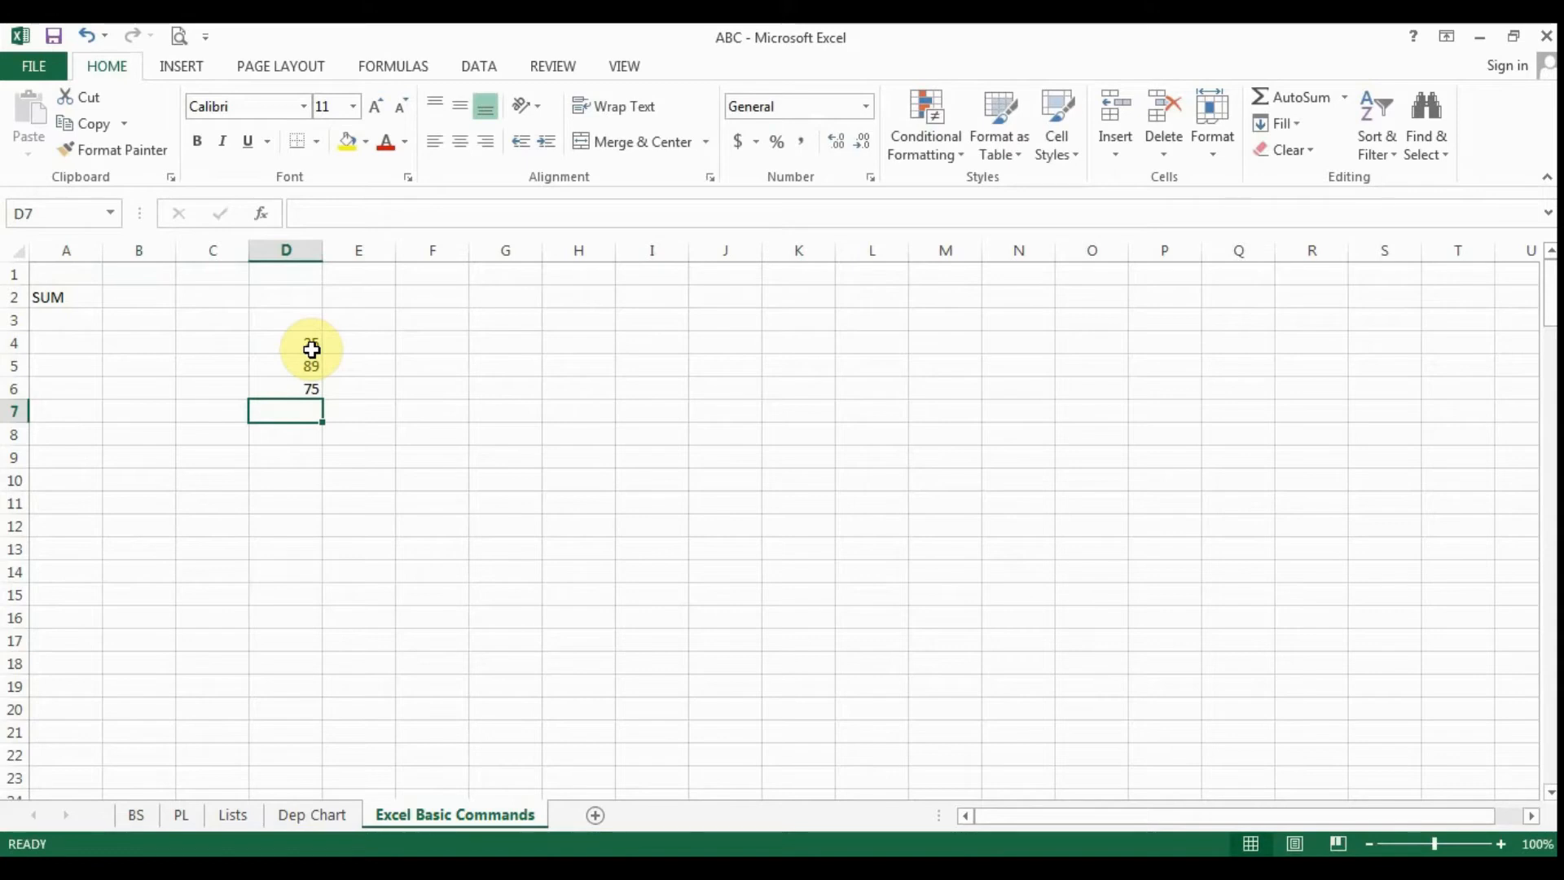
{"action": "type", "text": "86"}
{"action": "key", "text": "Return"}
{"action": "type", "text": "79"}
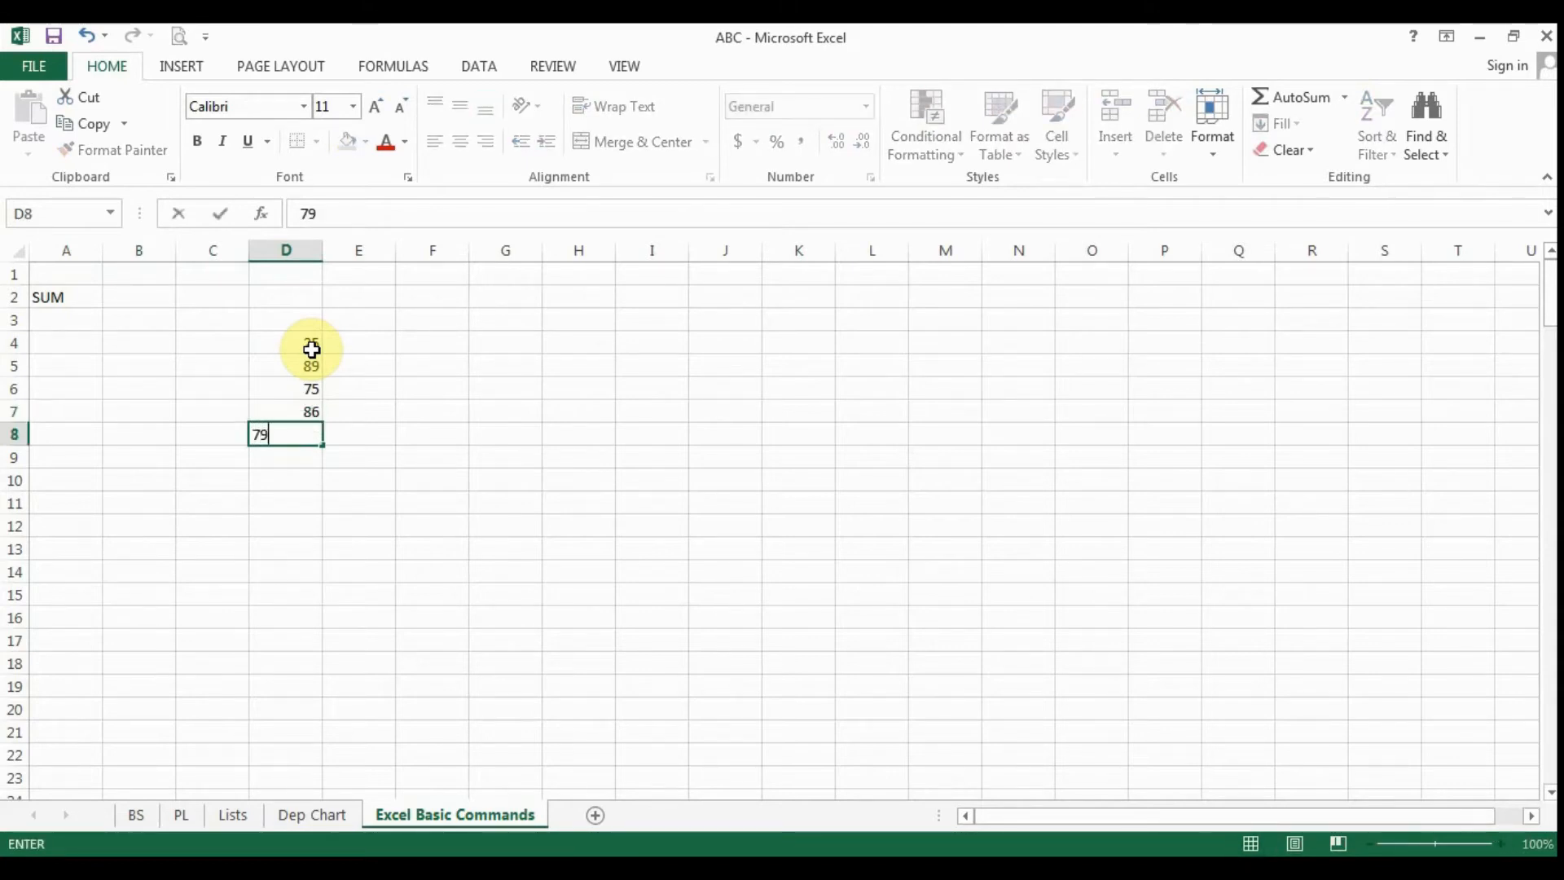
{"action": "key", "text": "Return"}
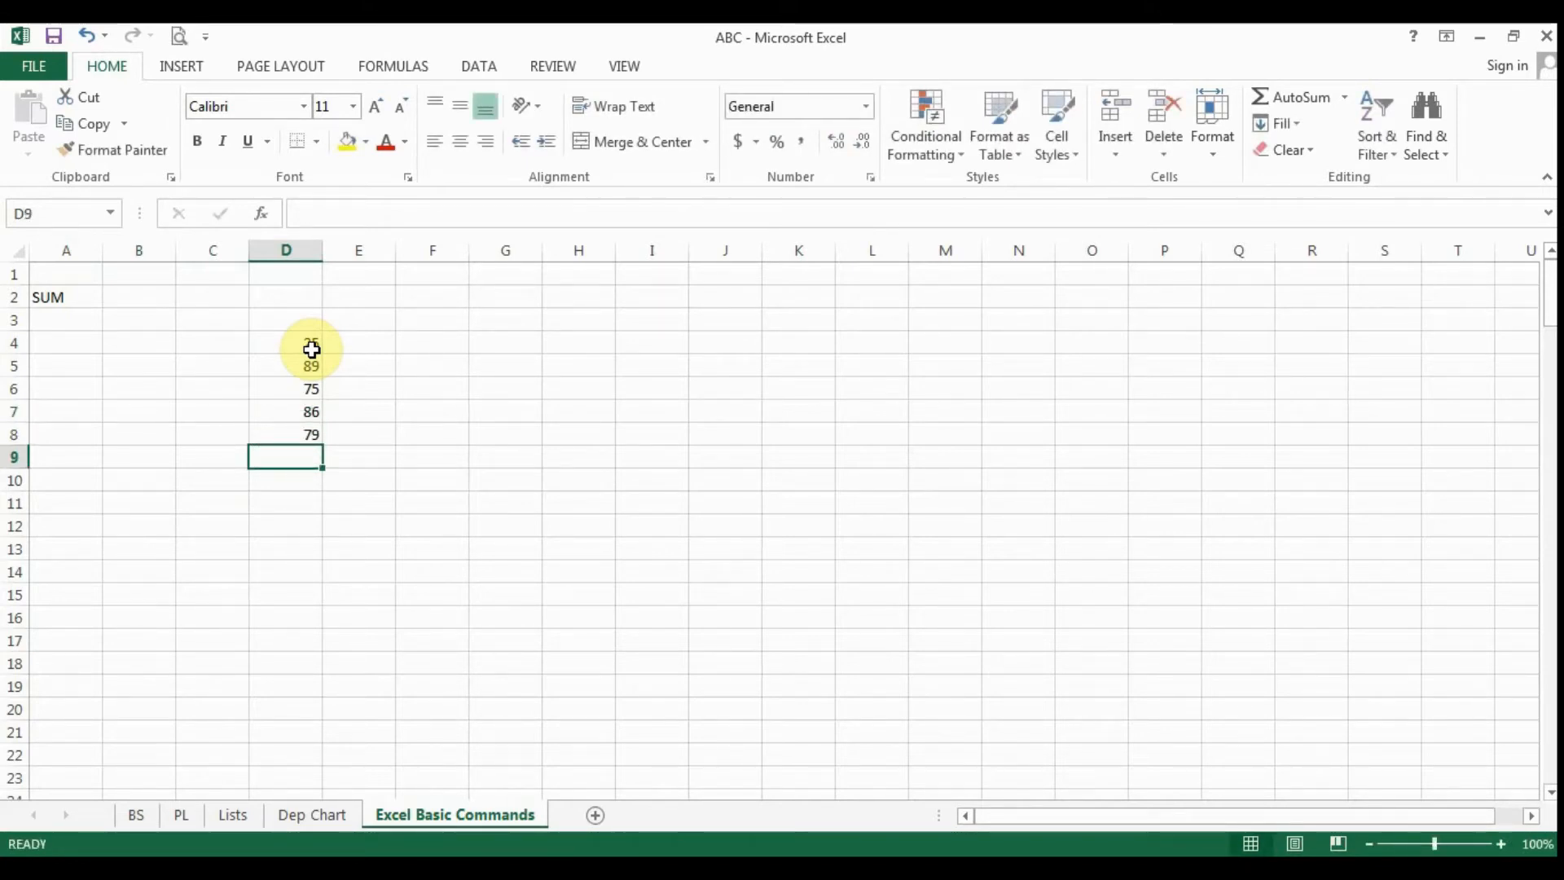
- Format all cells of the sheet as Number with 2 decimal places and negative numbers in black parentheses
{"action": "left_click", "coordinate": [300, 341]}
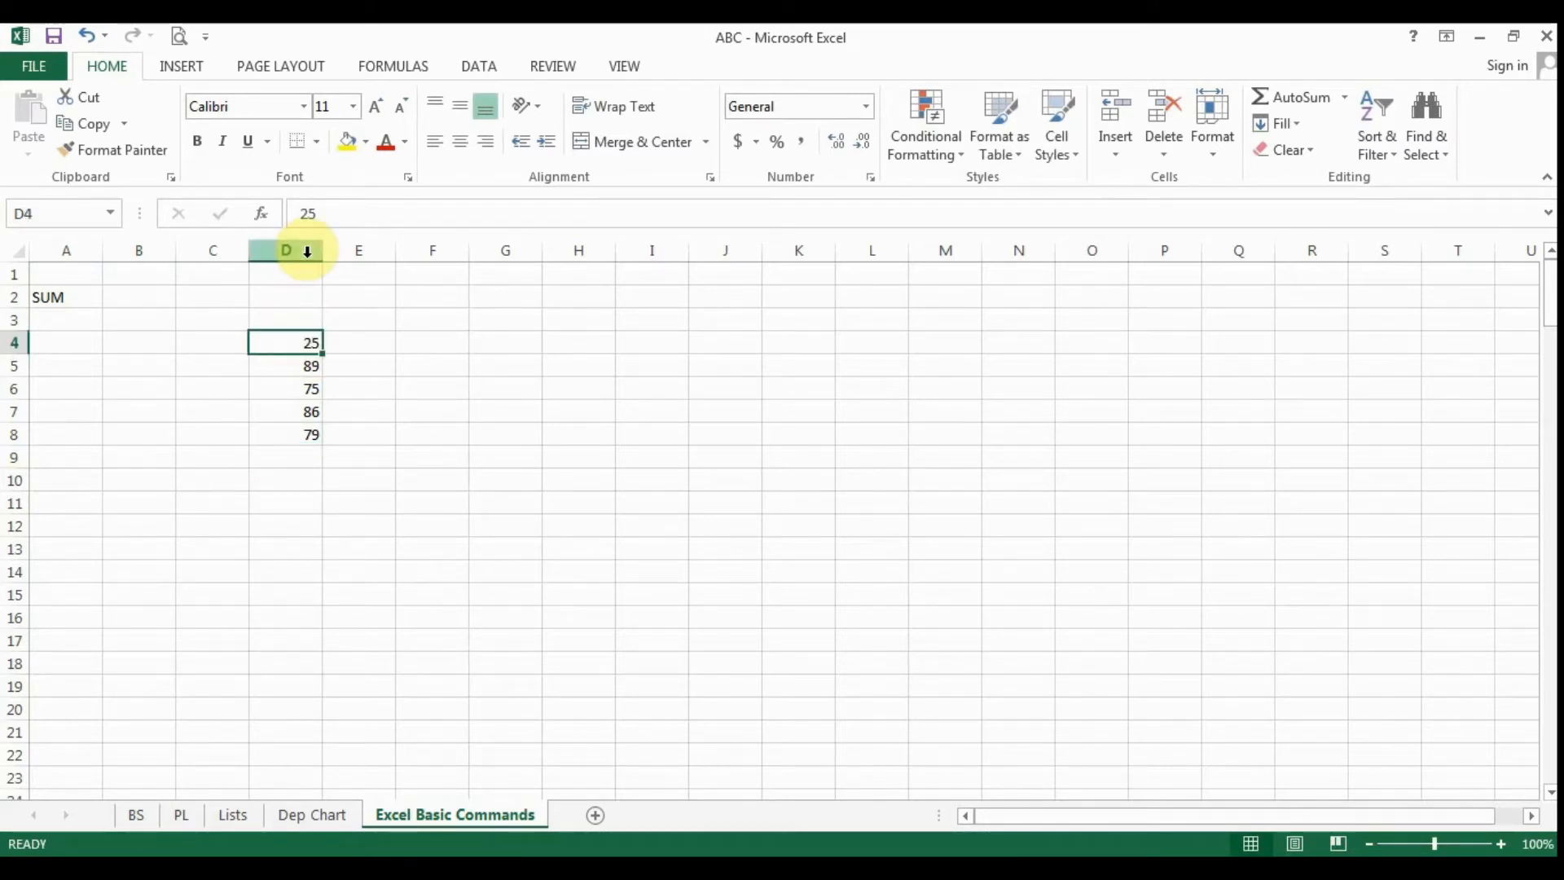
{"action": "left_click", "coordinate": [13, 256]}
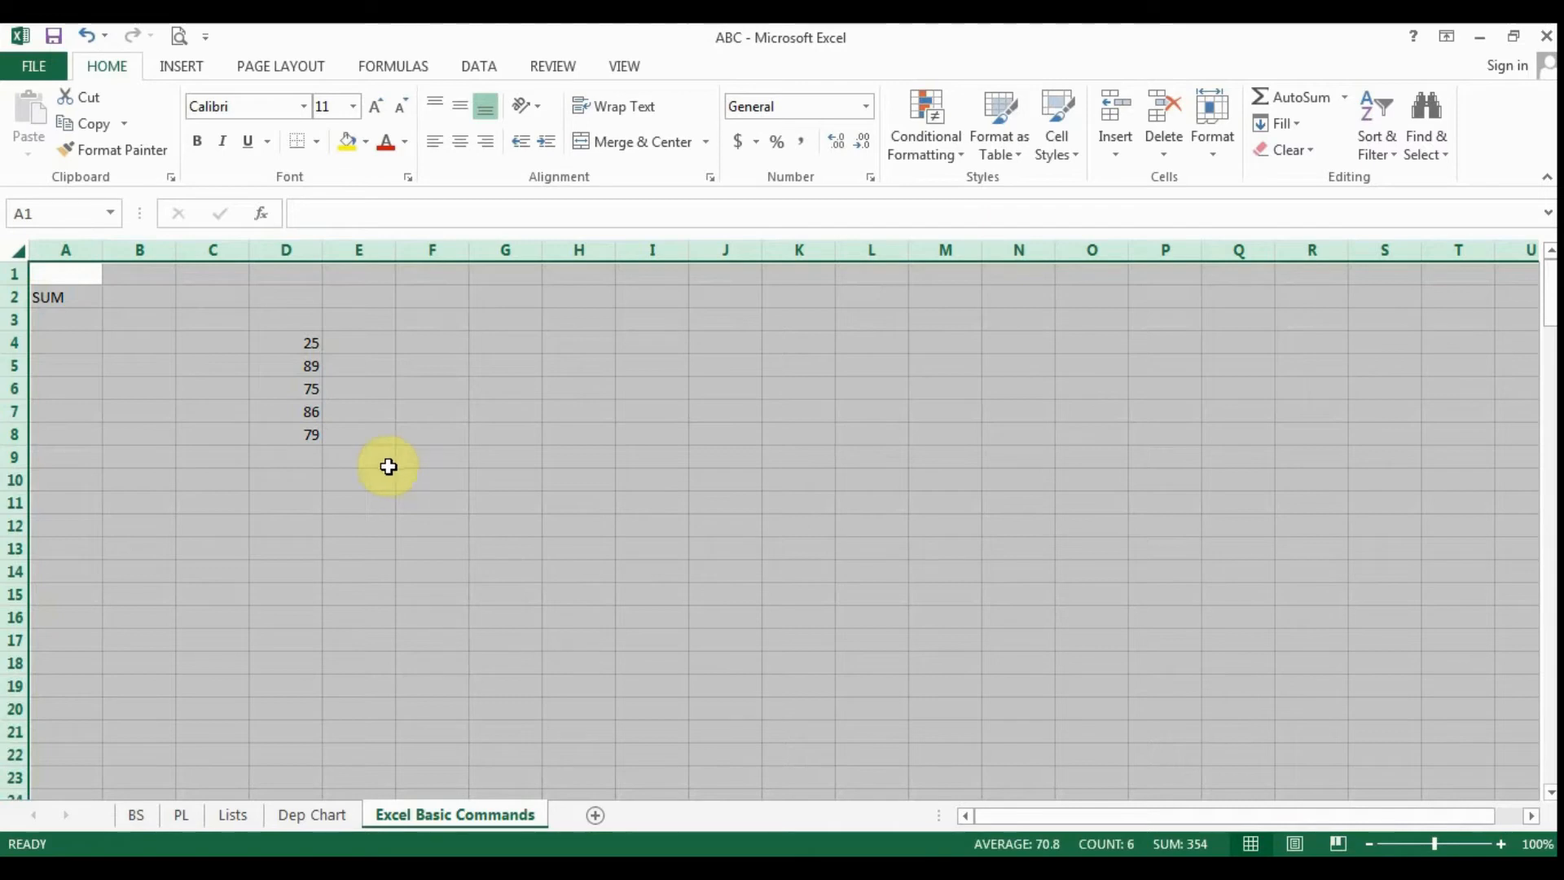
{"action": "right_click", "coordinate": [220, 382]}
{"action": "left_click", "coordinate": [306, 631]}
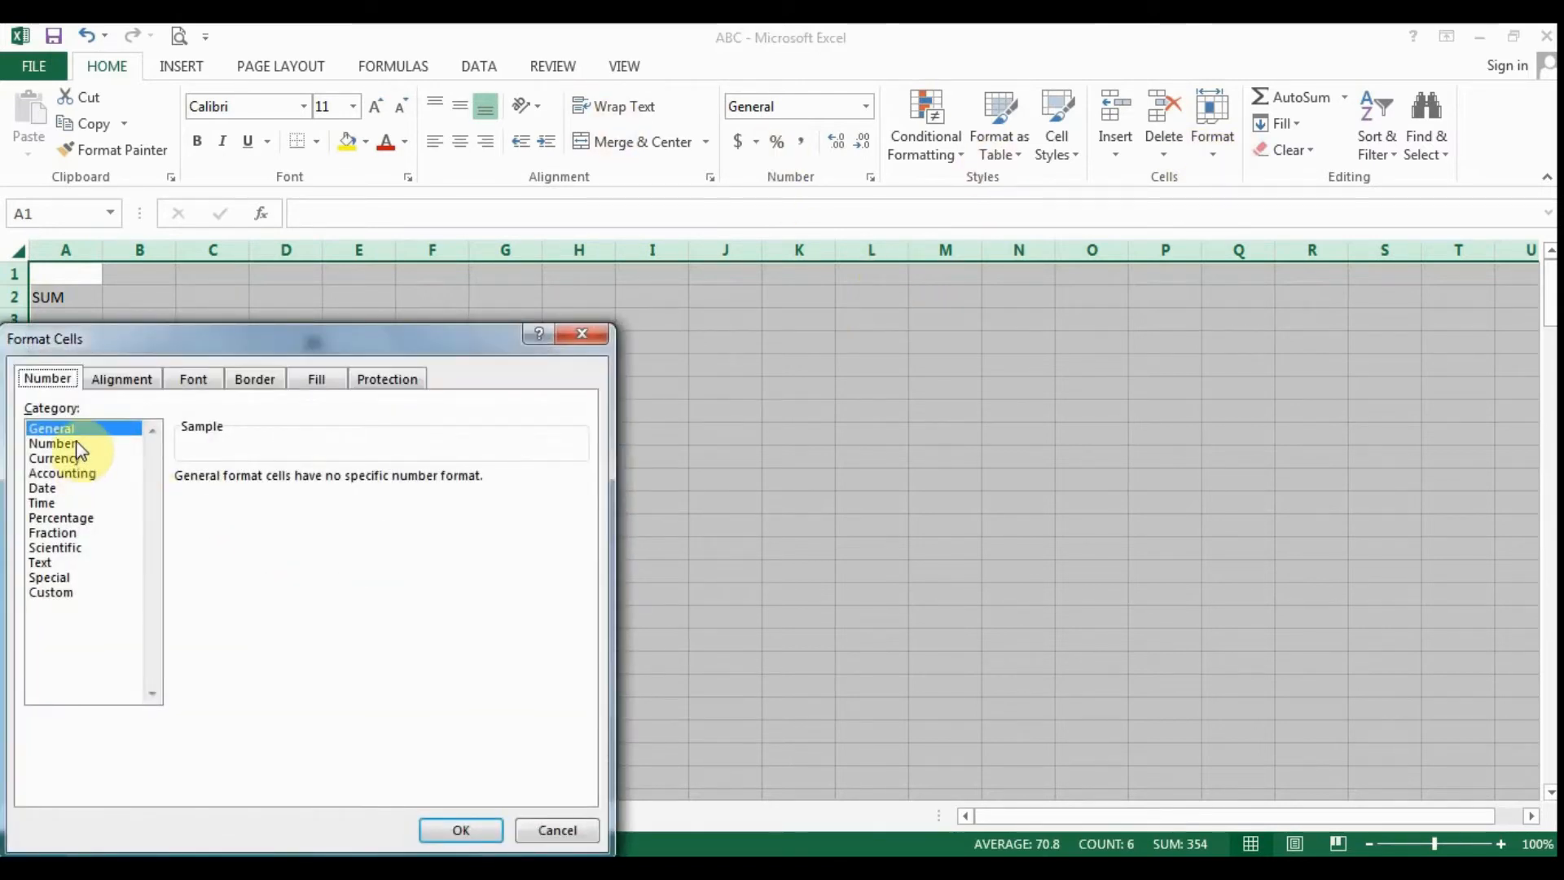
{"action": "left_click", "coordinate": [79, 445]}
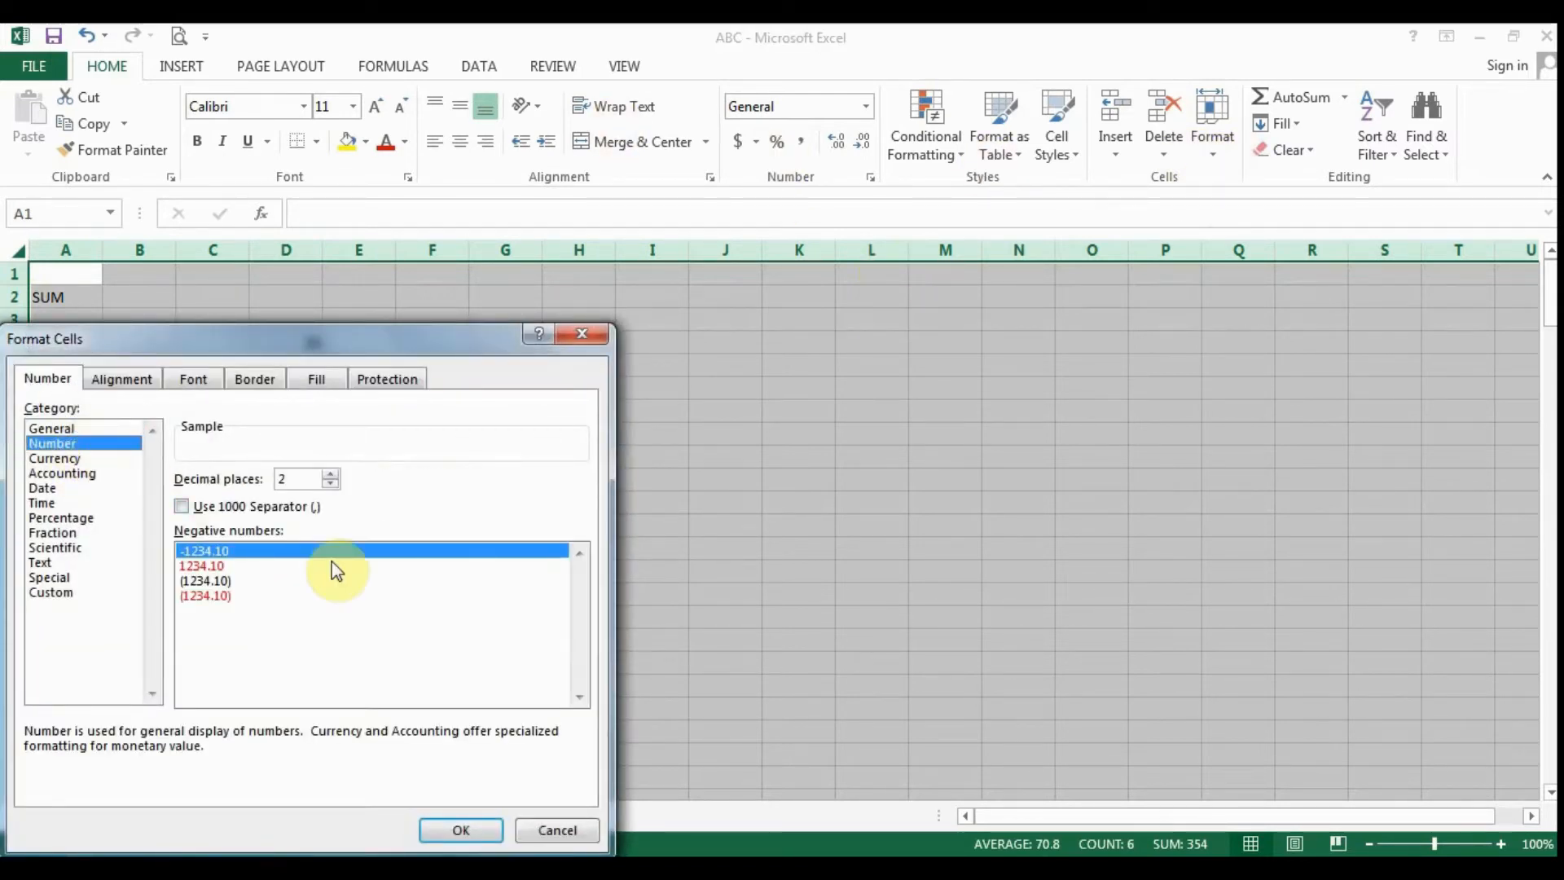
{"action": "left_click", "coordinate": [239, 582]}
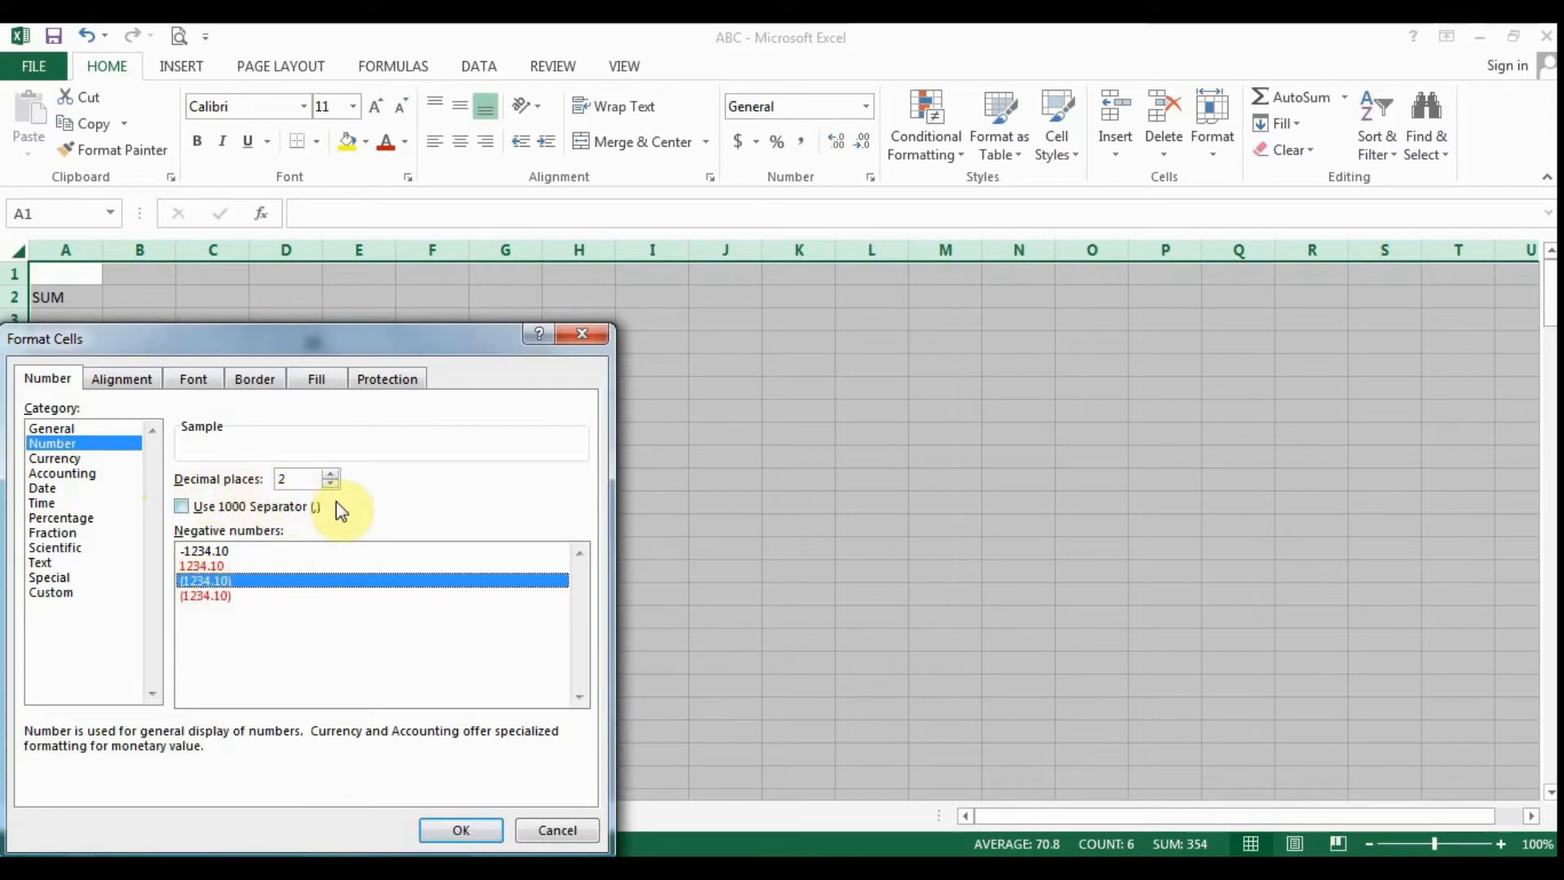
{"action": "left_click", "coordinate": [461, 829]}
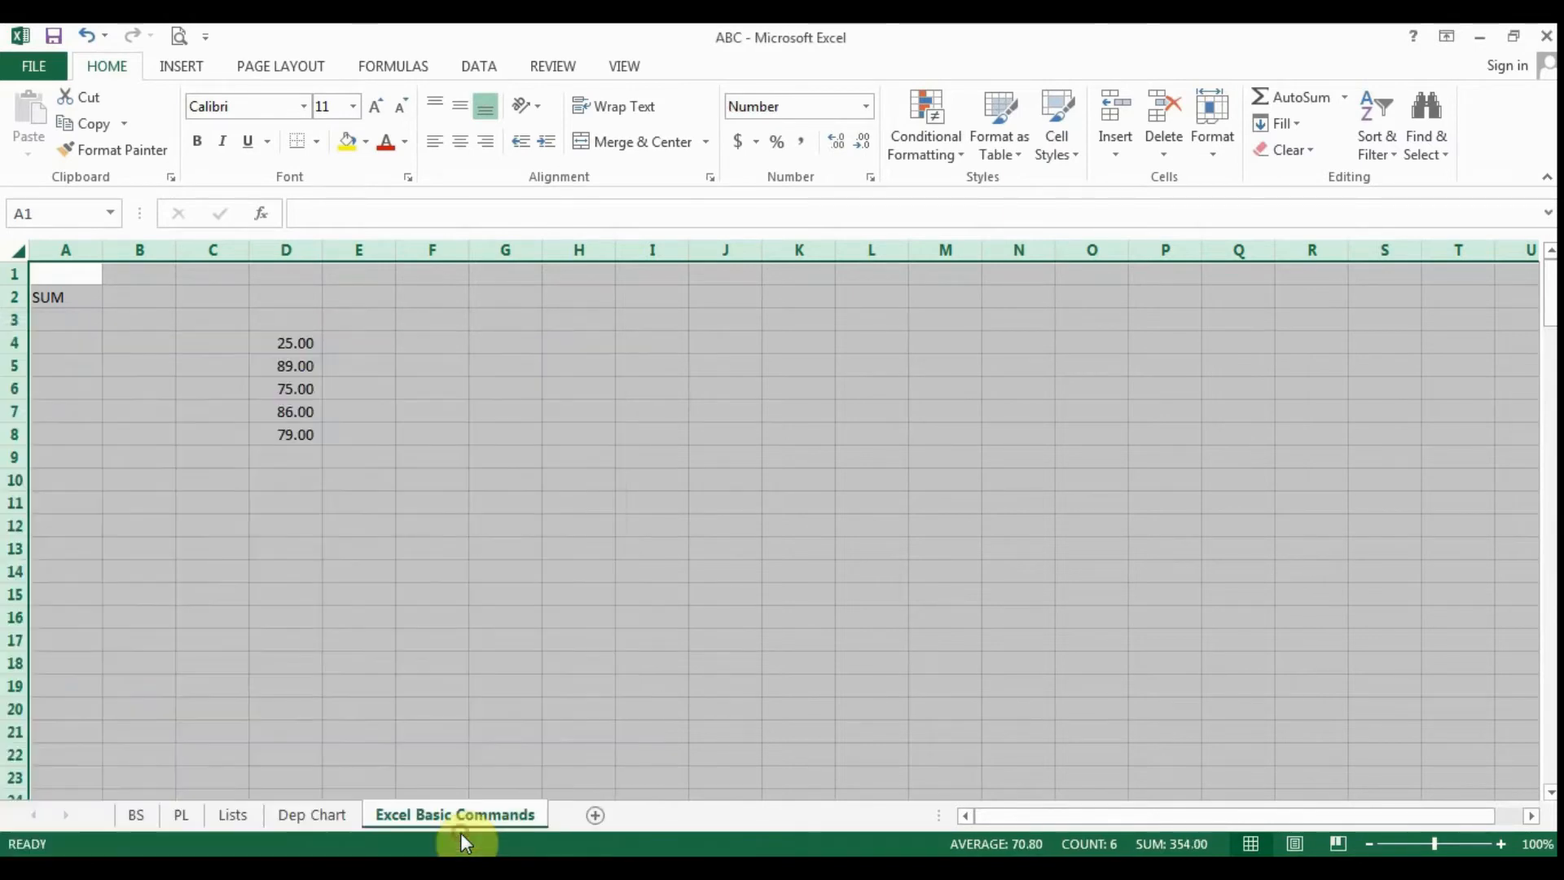
{"action": "left_click", "coordinate": [325, 570]}
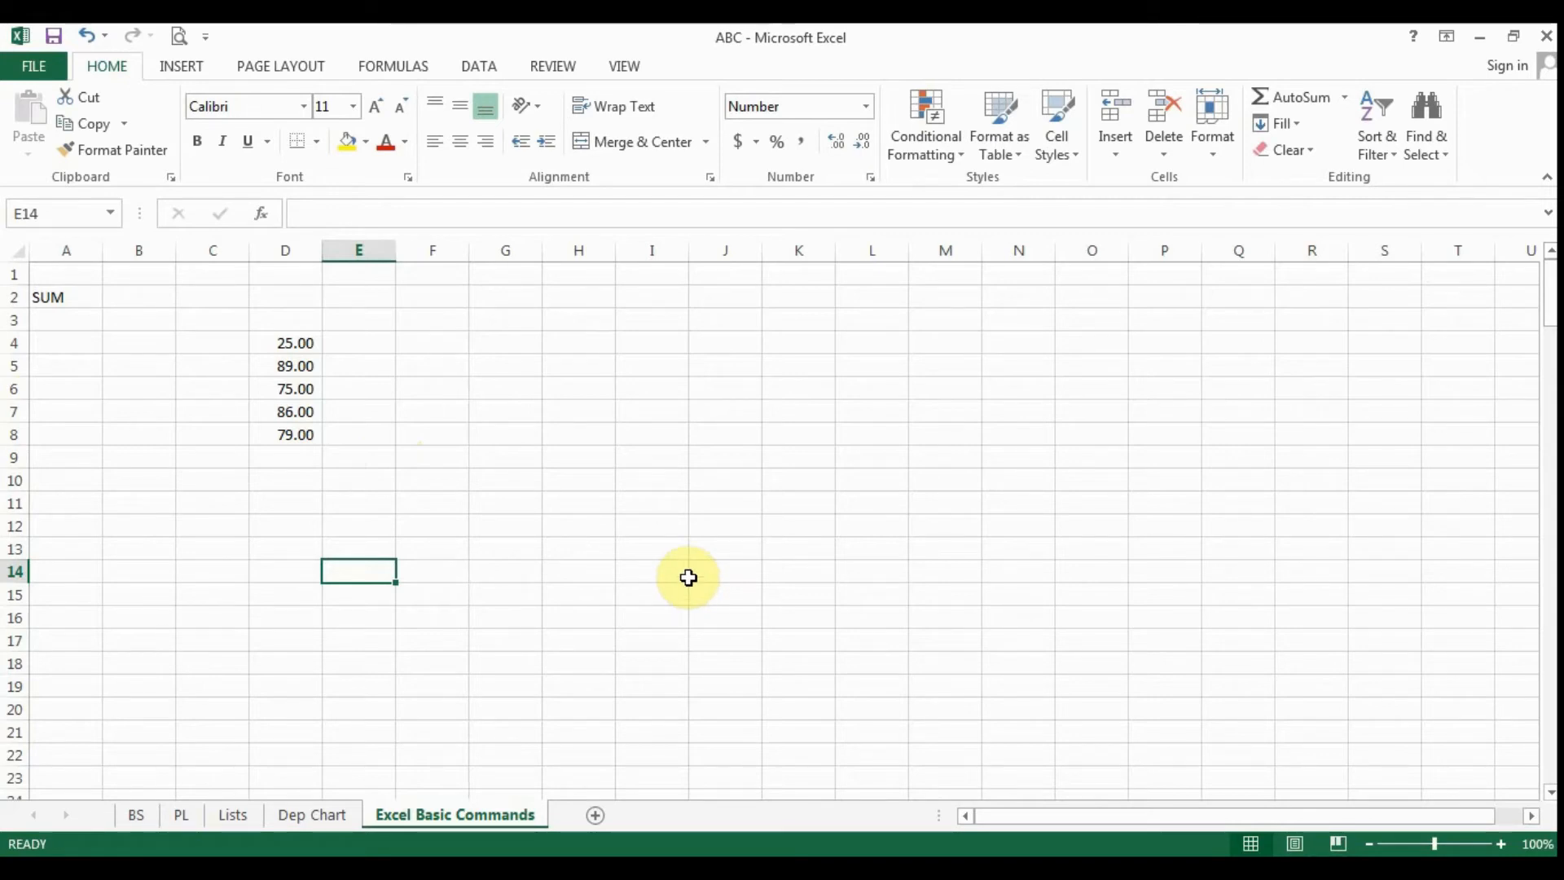
- Add 400 in cell D9 and 48 in cell D10 below the existing numbers
{"action": "left_click", "coordinate": [307, 338]}
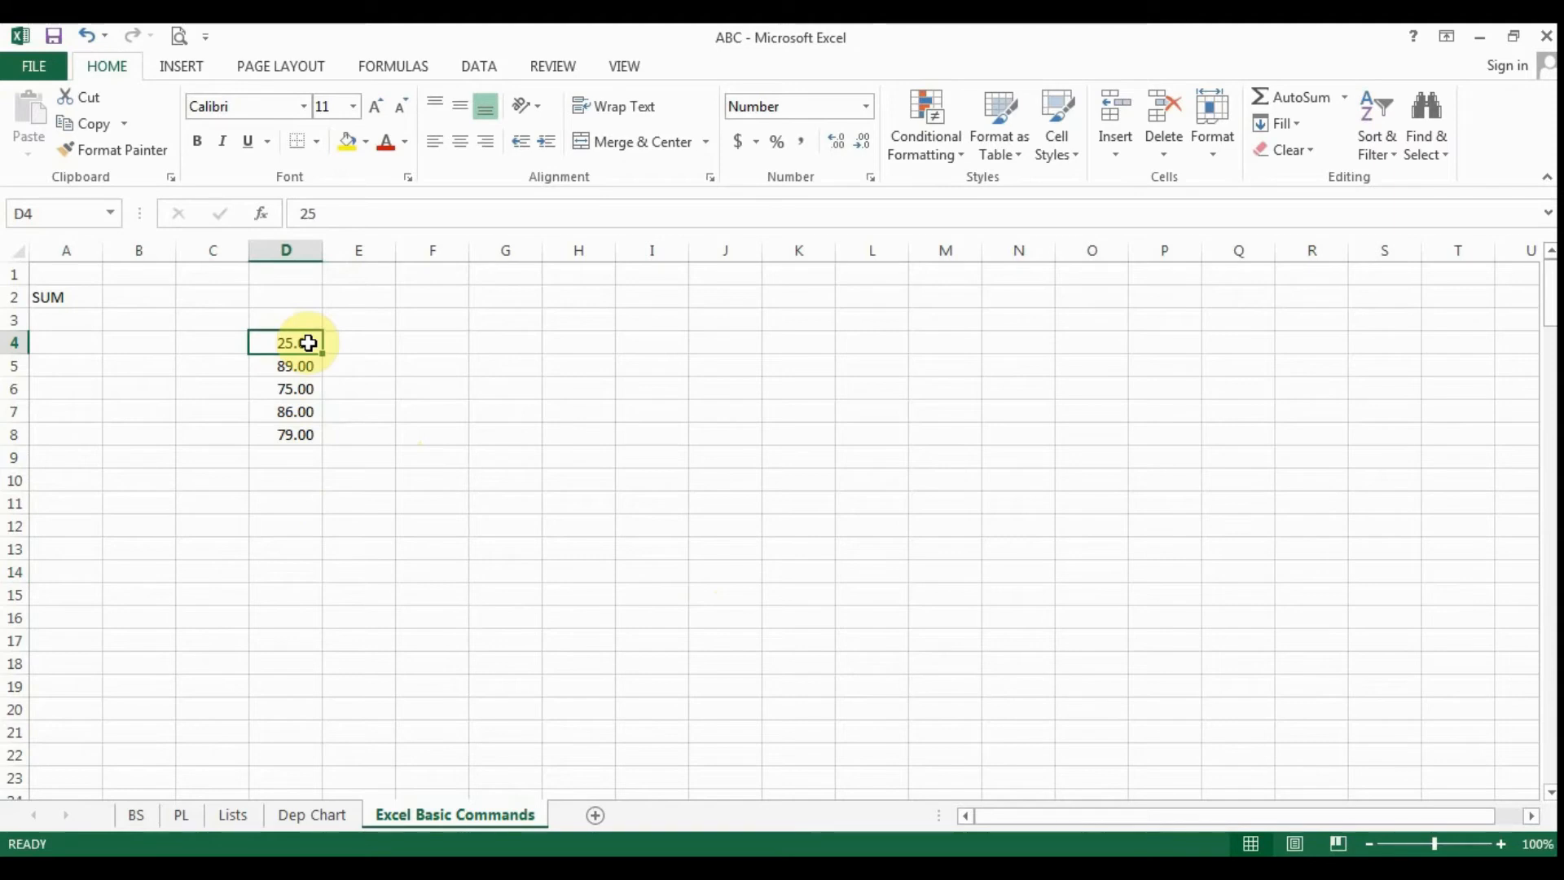
{"action": "left_click", "coordinate": [286, 452]}
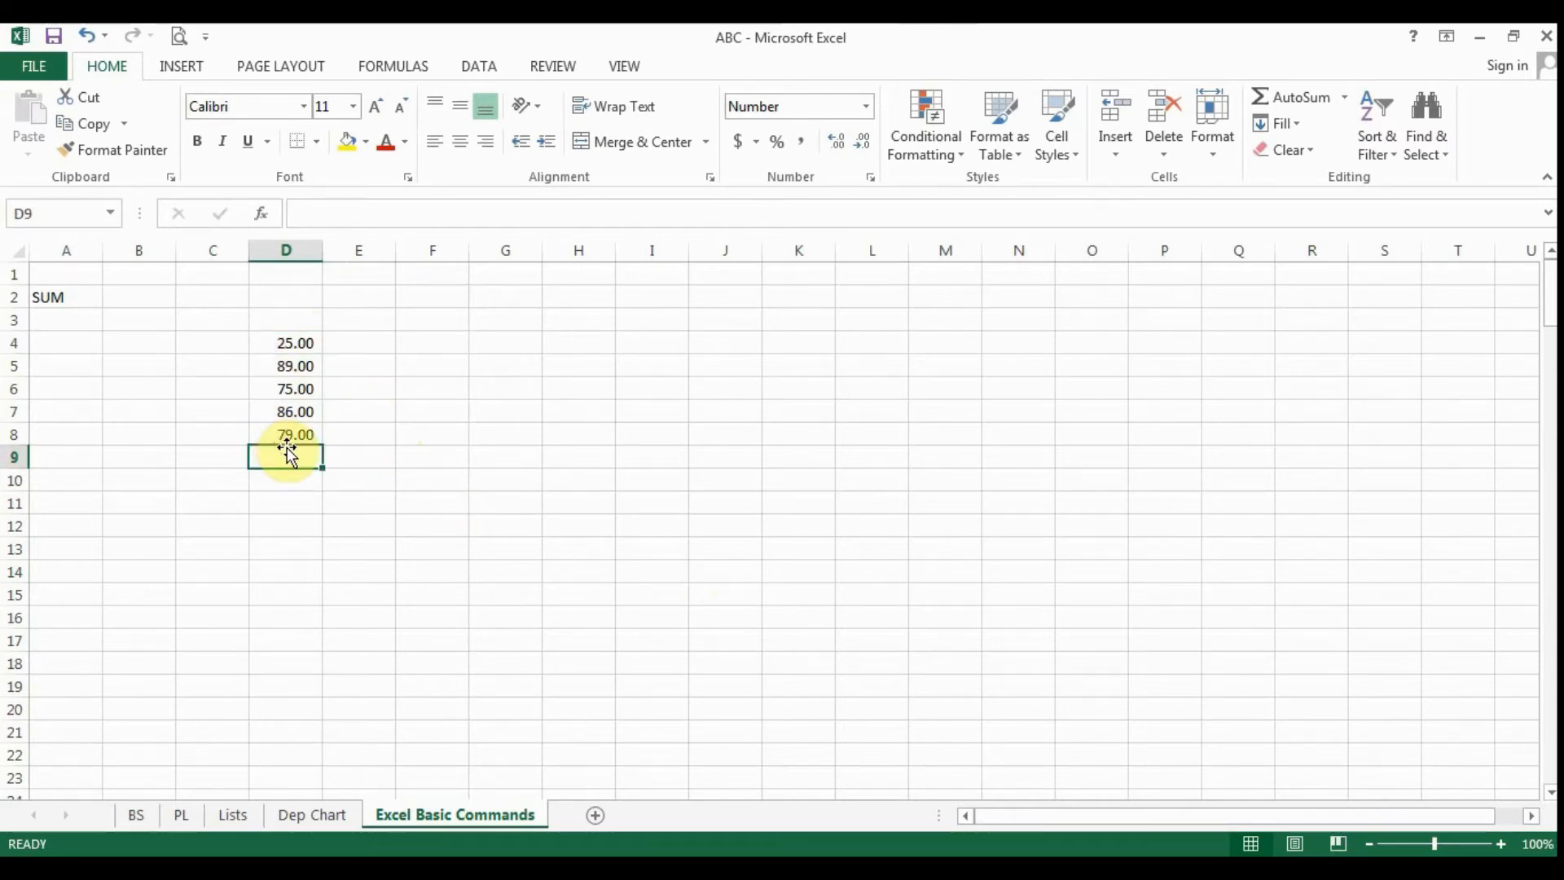
{"action": "type", "text": "400"}
{"action": "key", "text": "Return"}
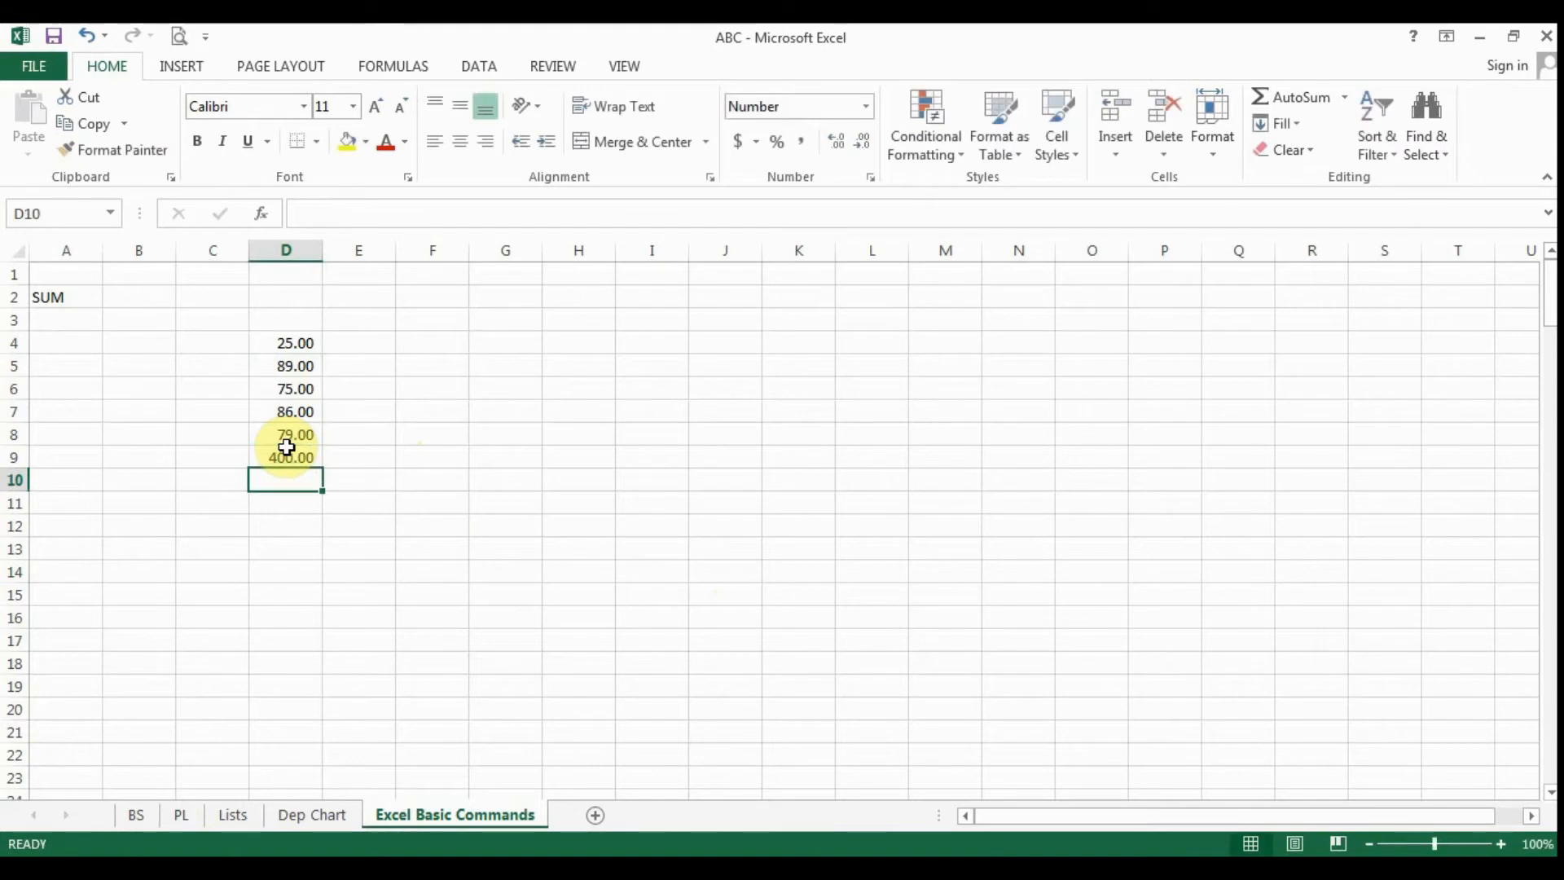
{"action": "type", "text": "48"}
{"action": "key", "text": "Return"}
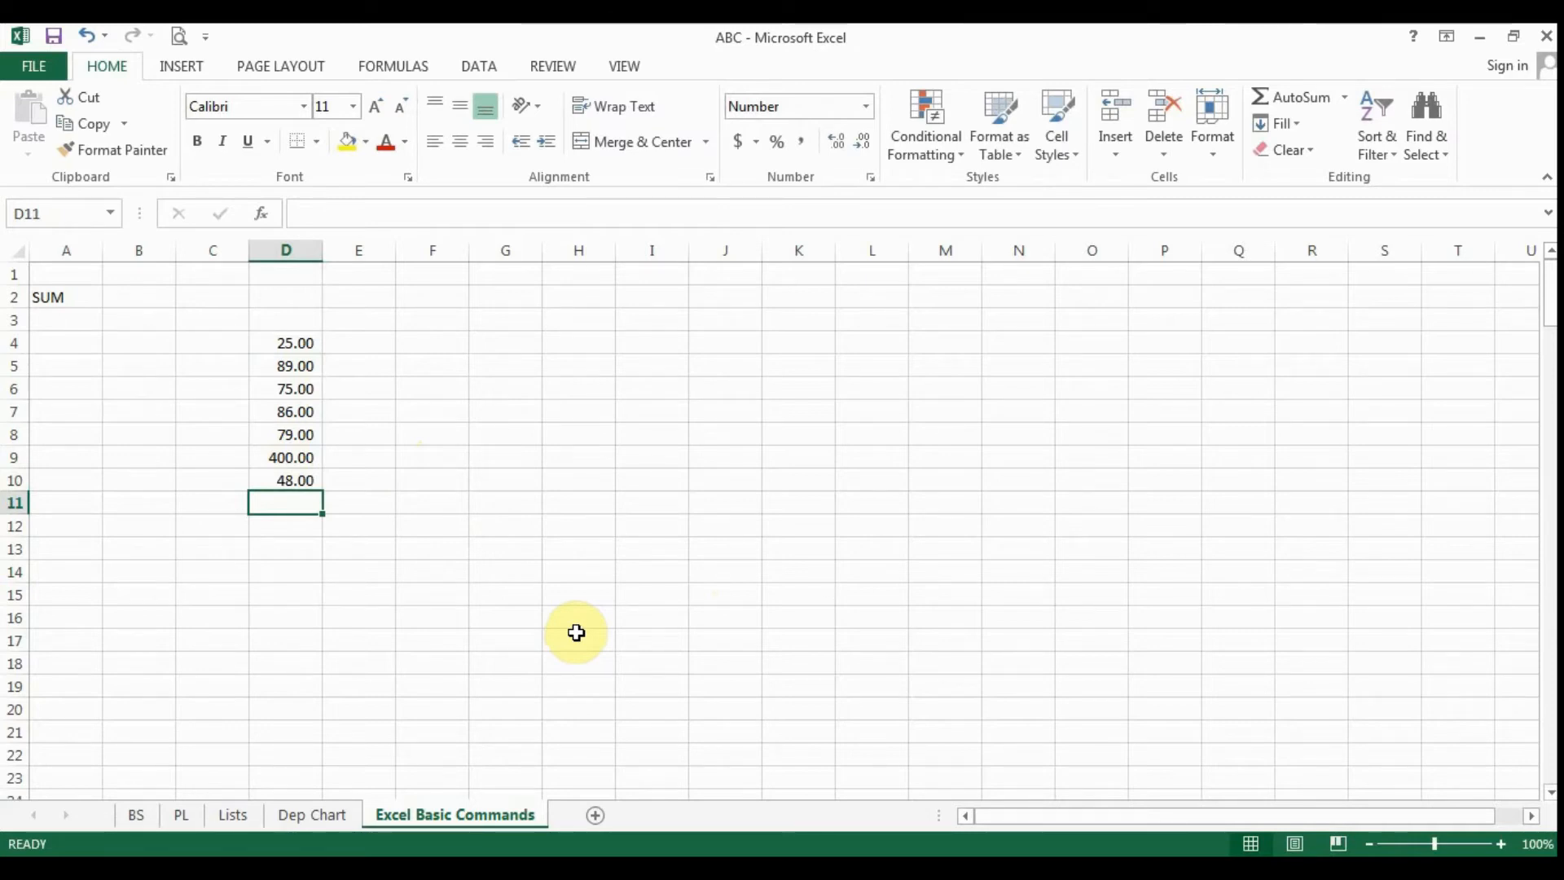
{"action": "type", "text": "="}
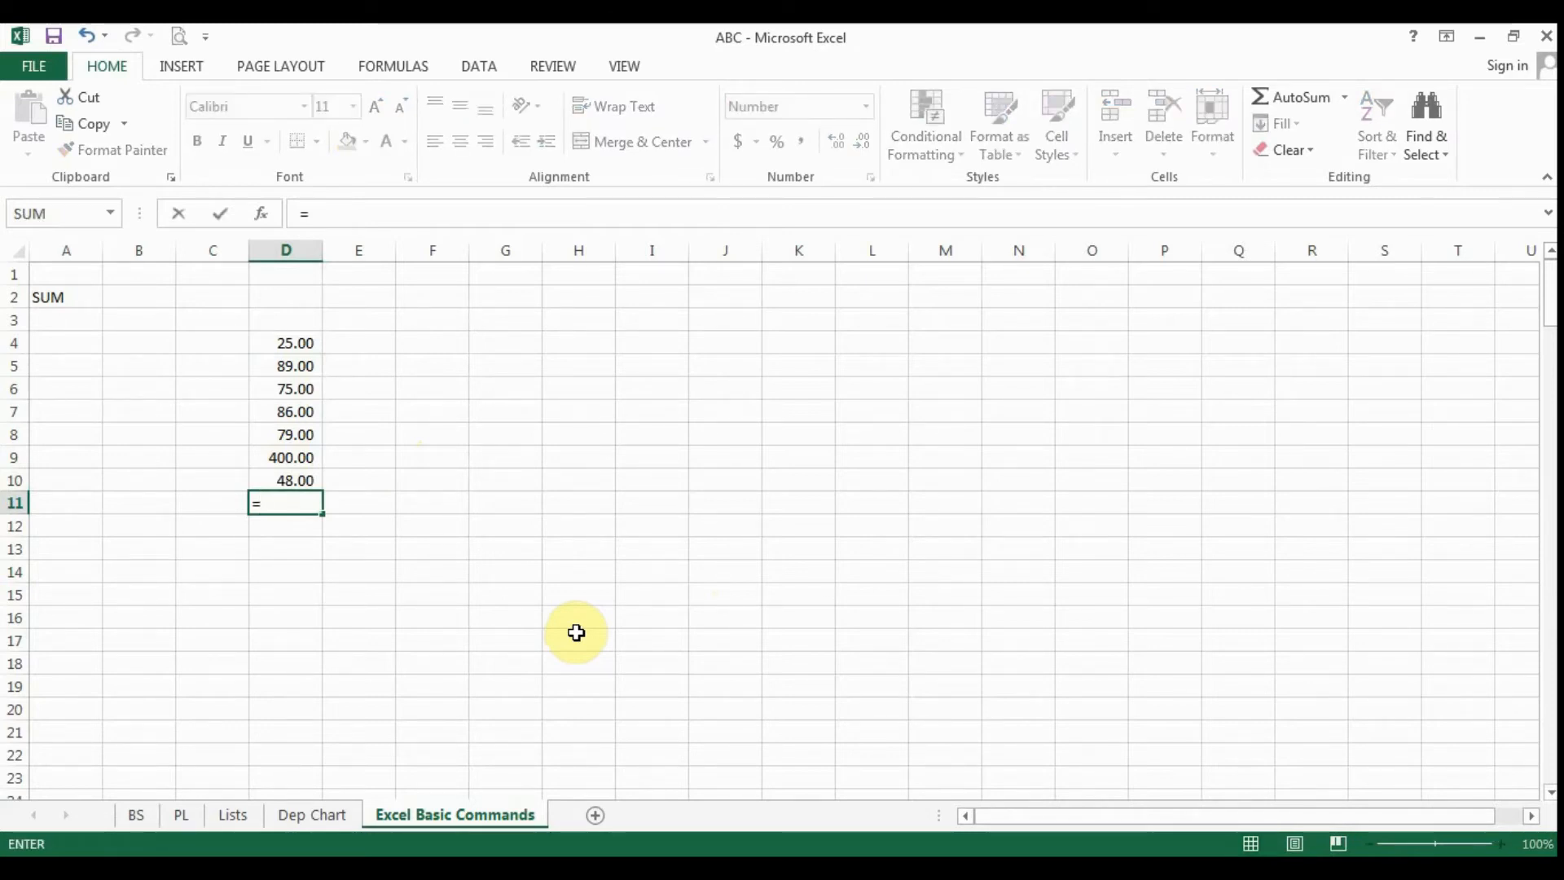
{"action": "type", "text": "SUM"}
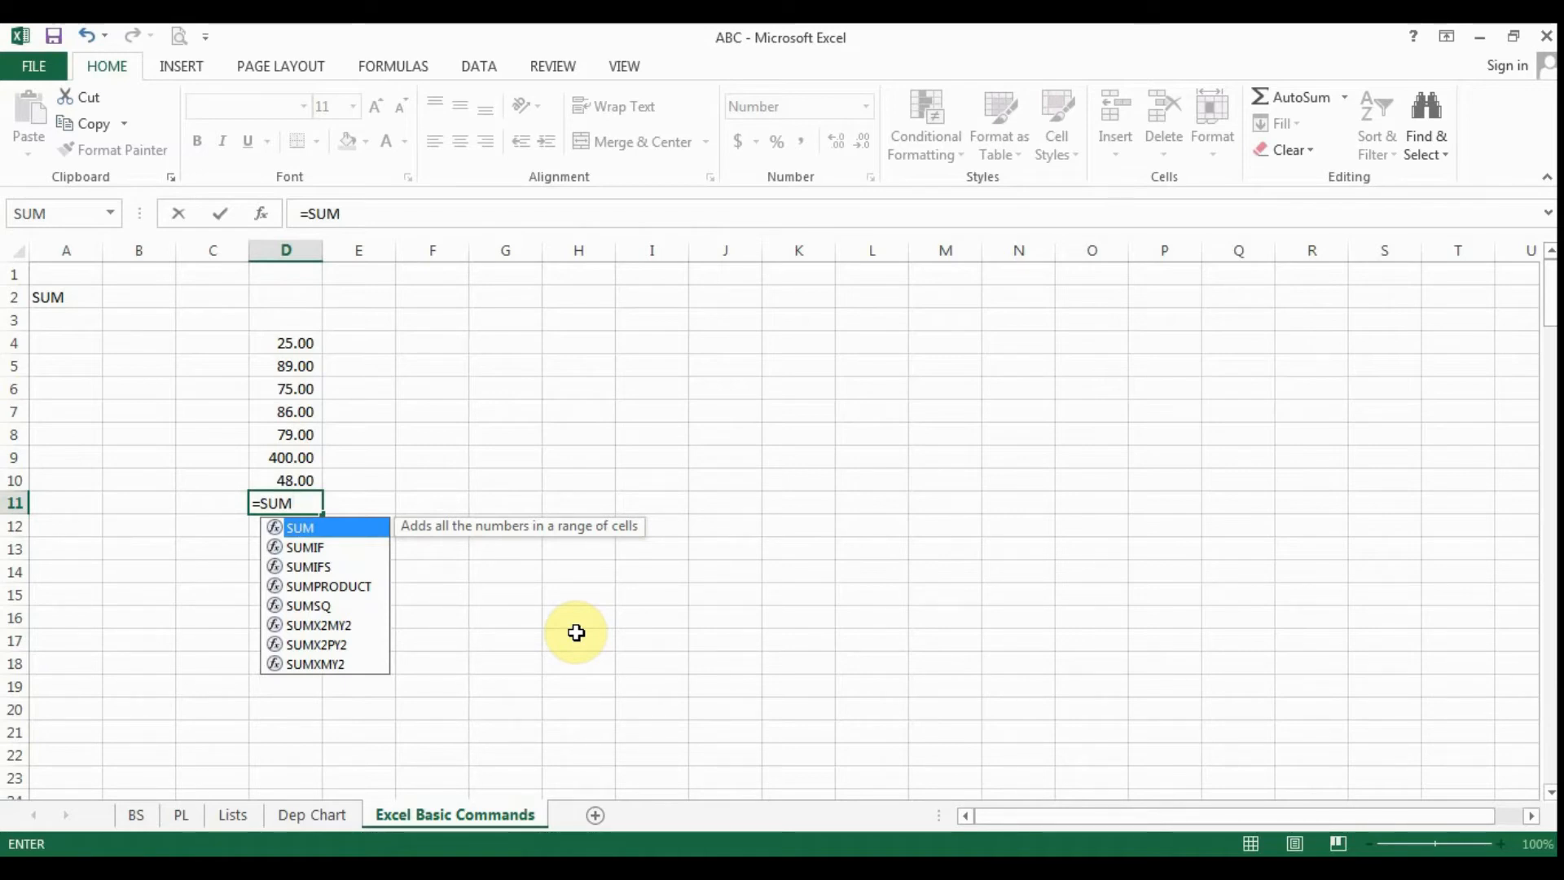
{"action": "type", "text": "((("}
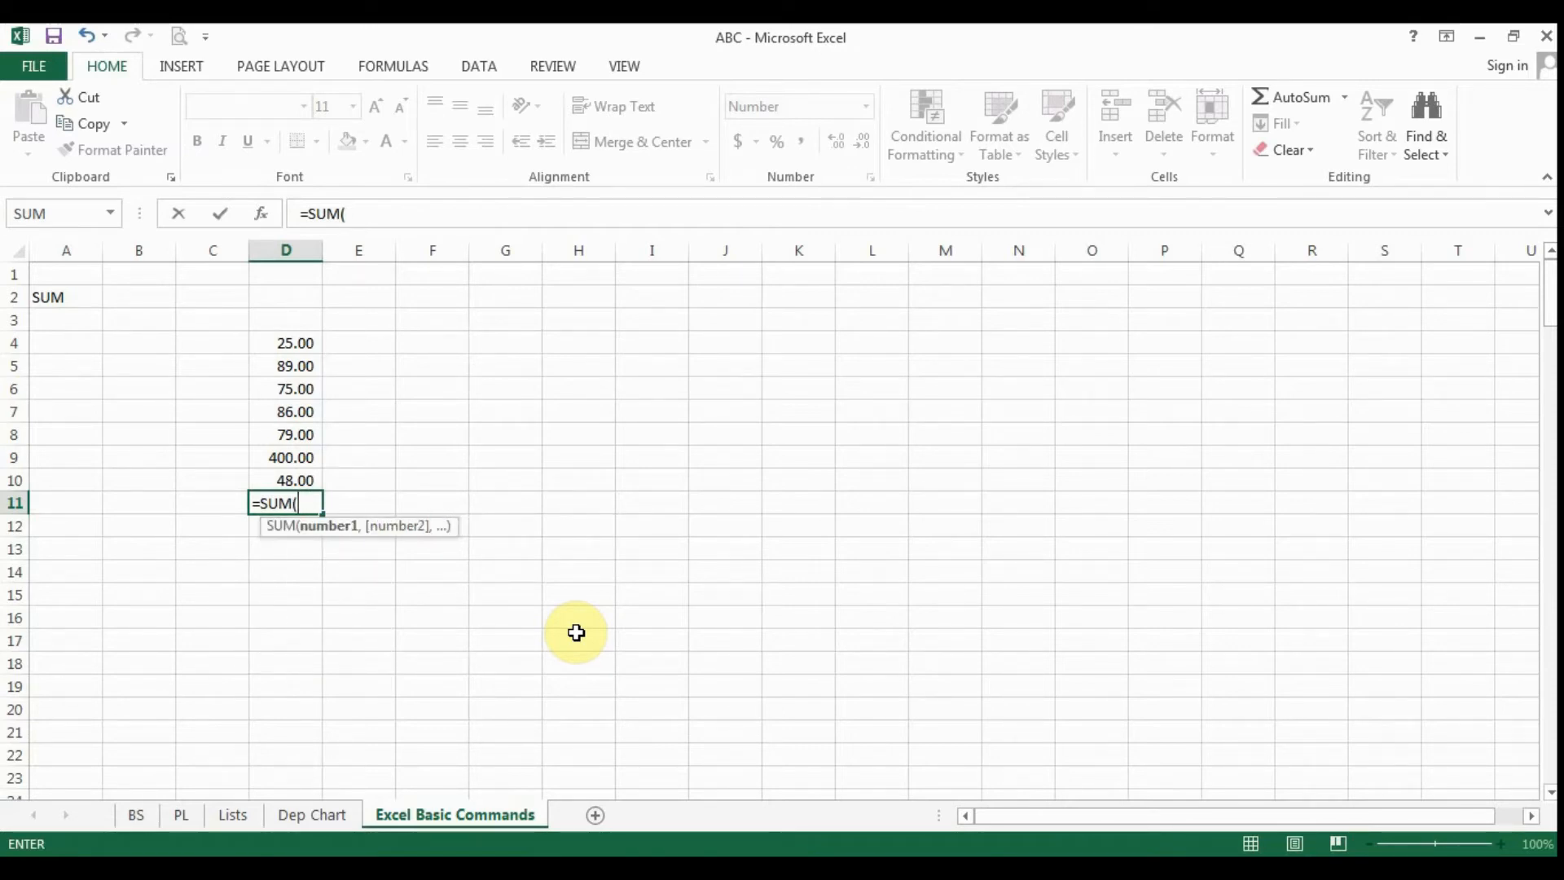
{"action": "left_click_drag", "start_coordinate": [304, 343], "coordinate": [306, 480]}
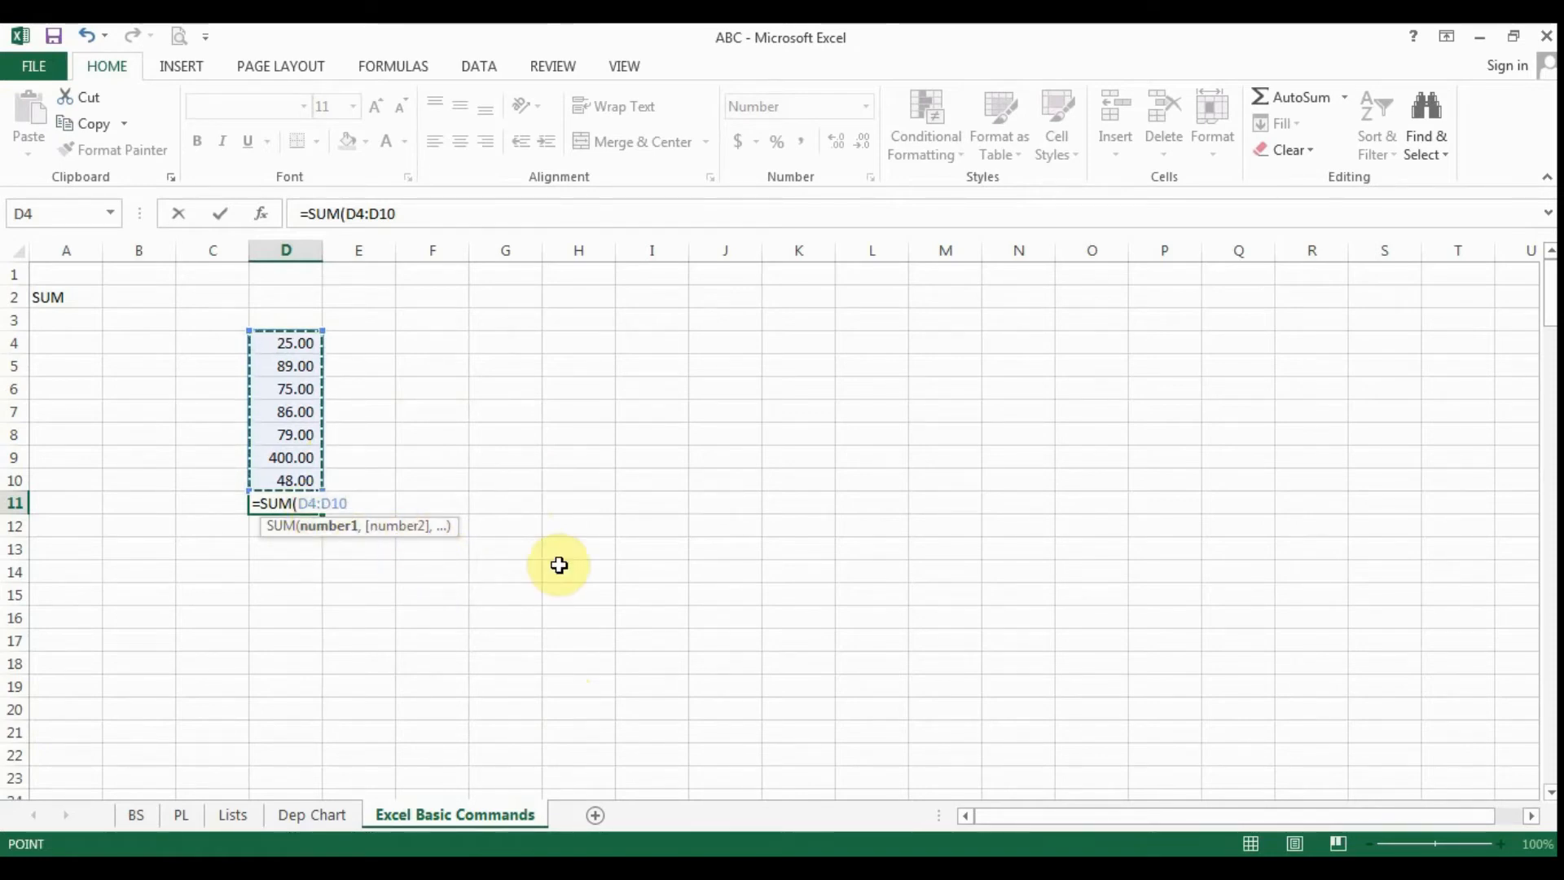
{"action": "key", "text": "Escape"}
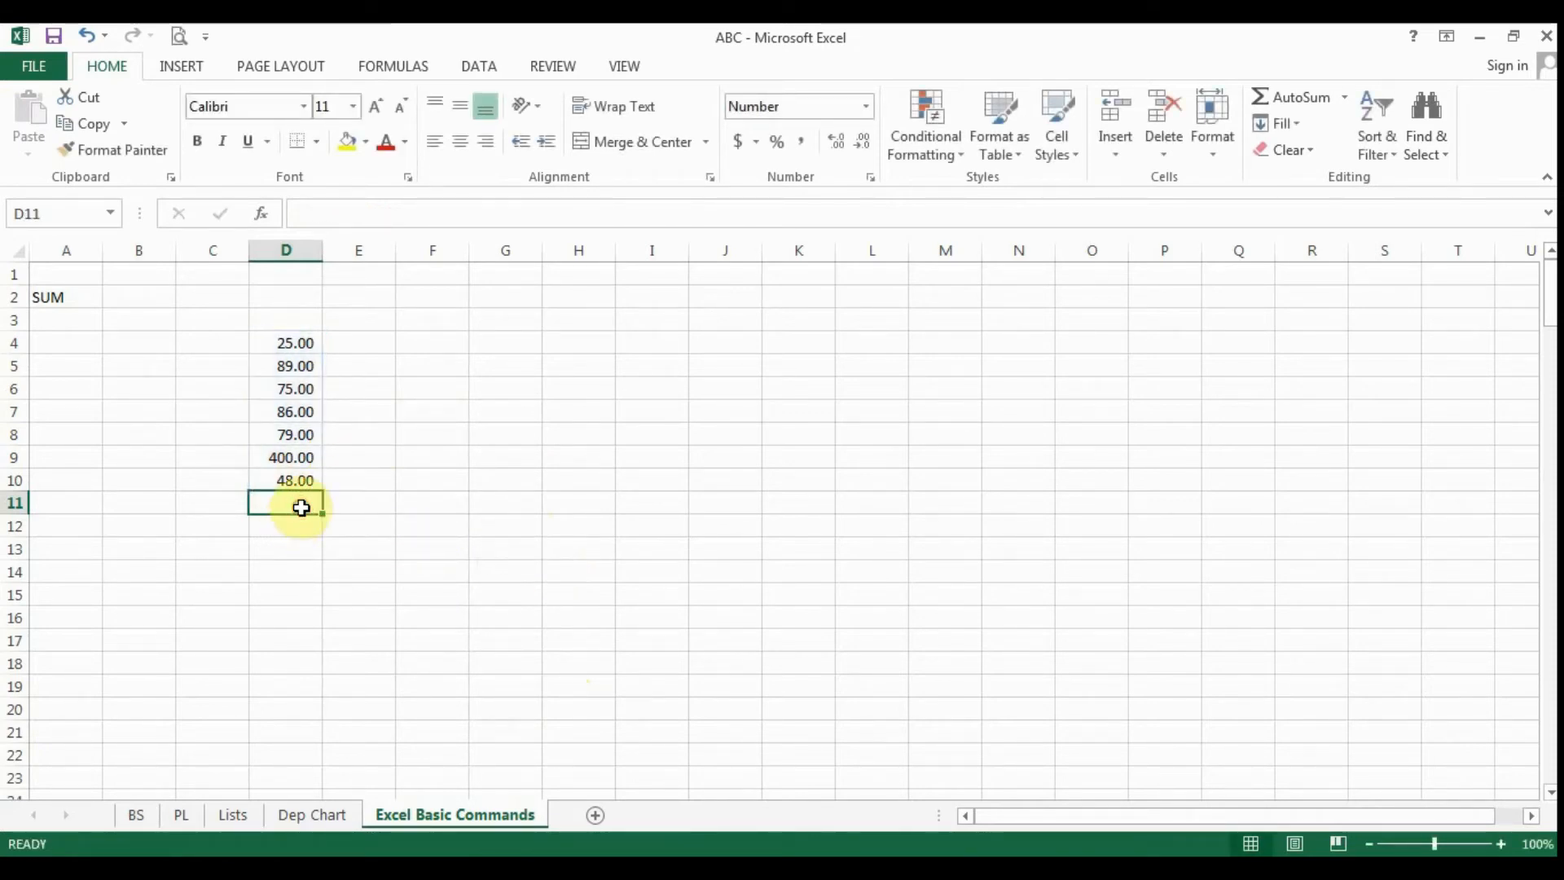
- Enter the formula =SUM(D4:D10) in cell D11 to total the numbers above it
{"action": "type", "text": "=SUM"}
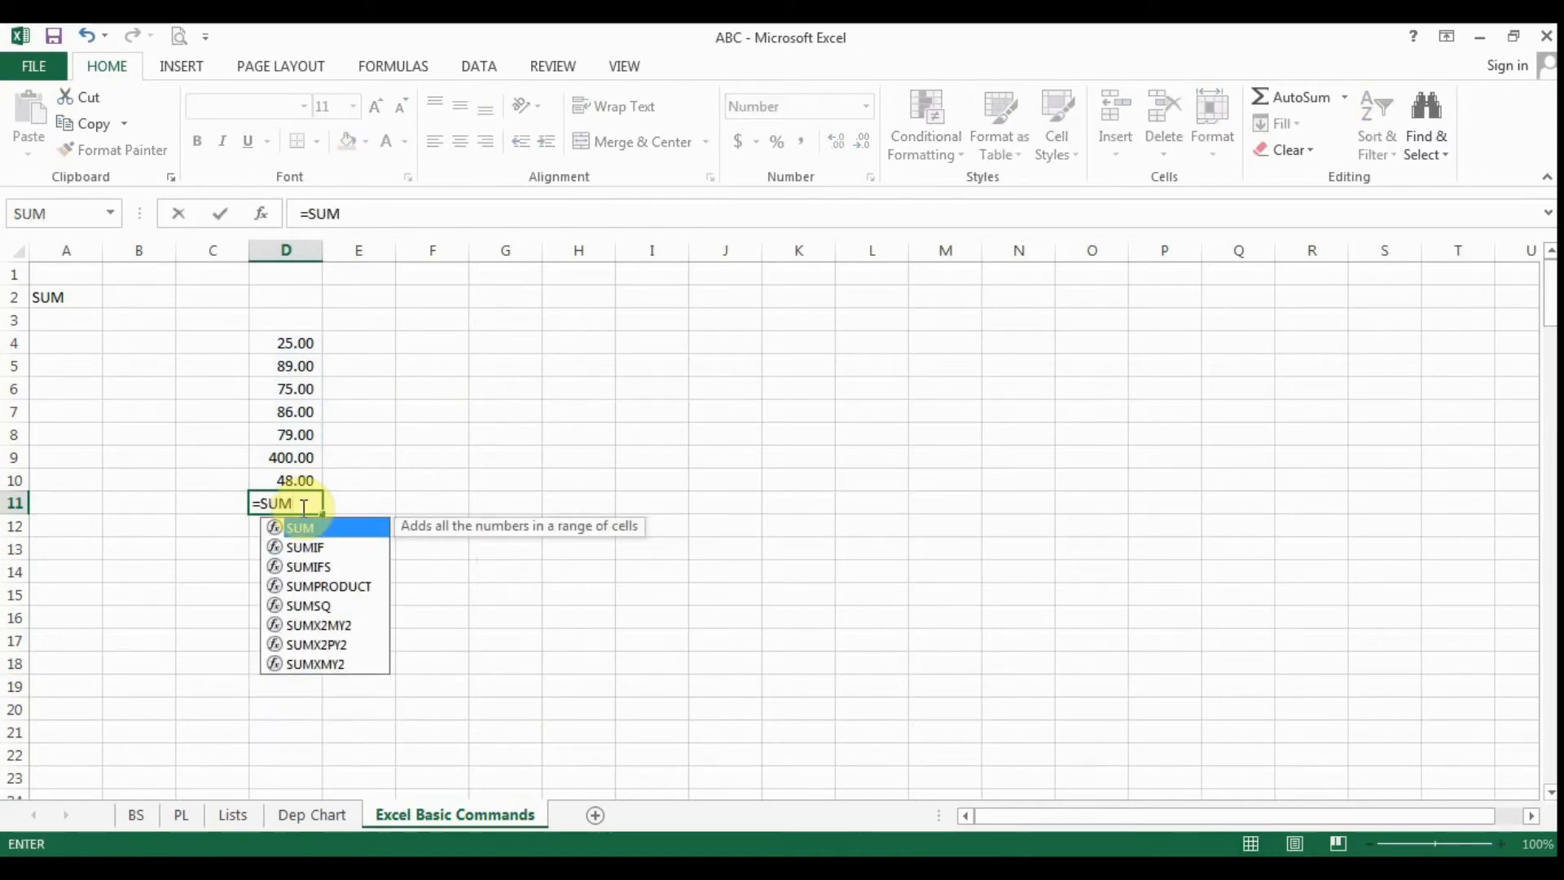
{"action": "type", "text": "("}
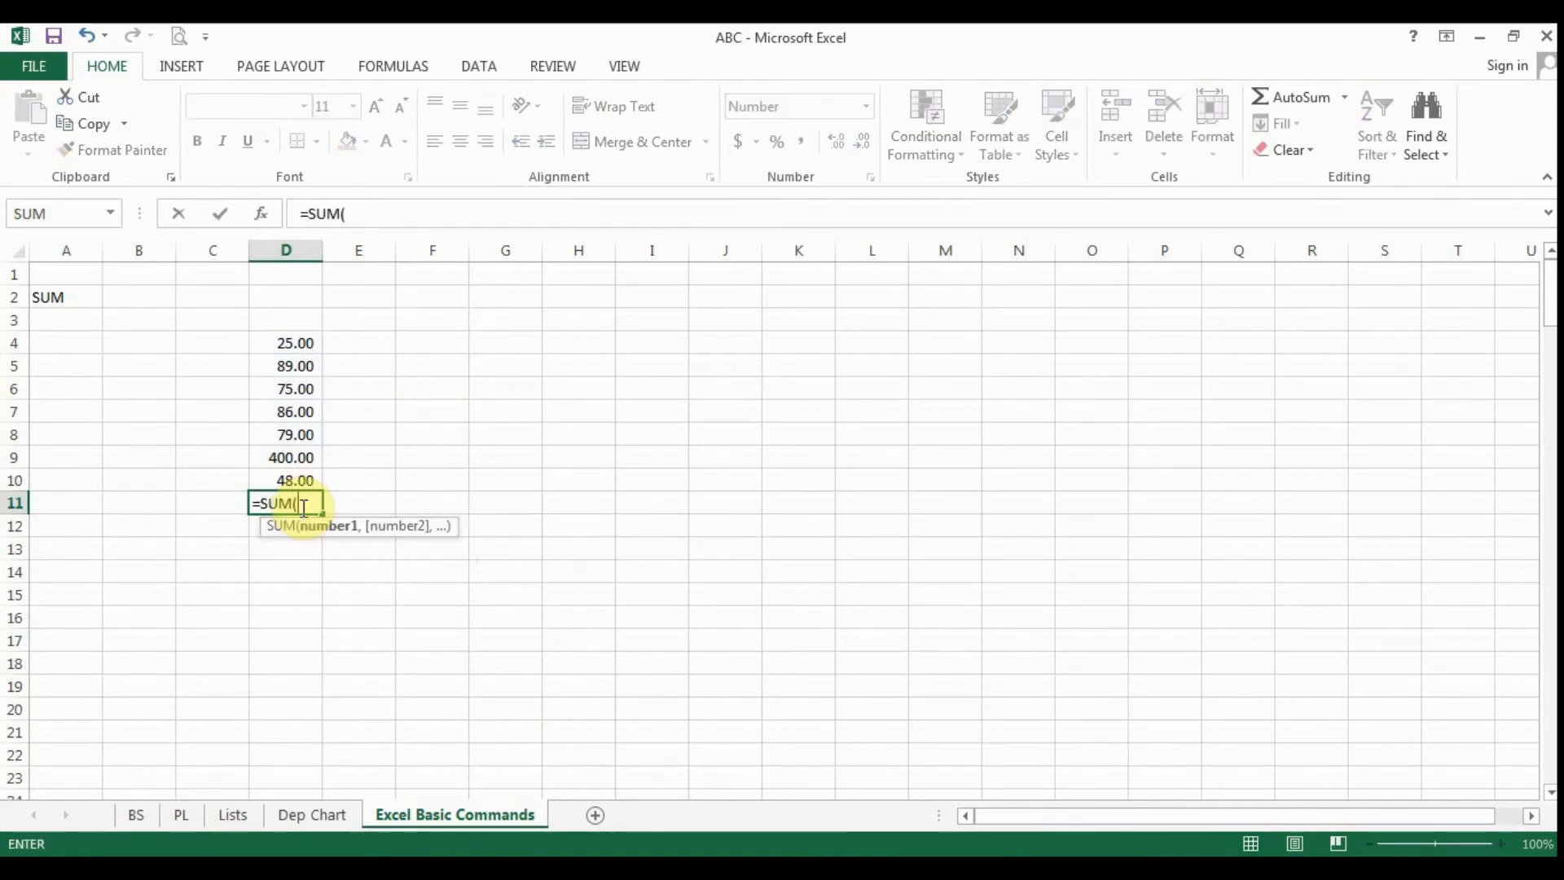
{"action": "left_click", "coordinate": [279, 344]}
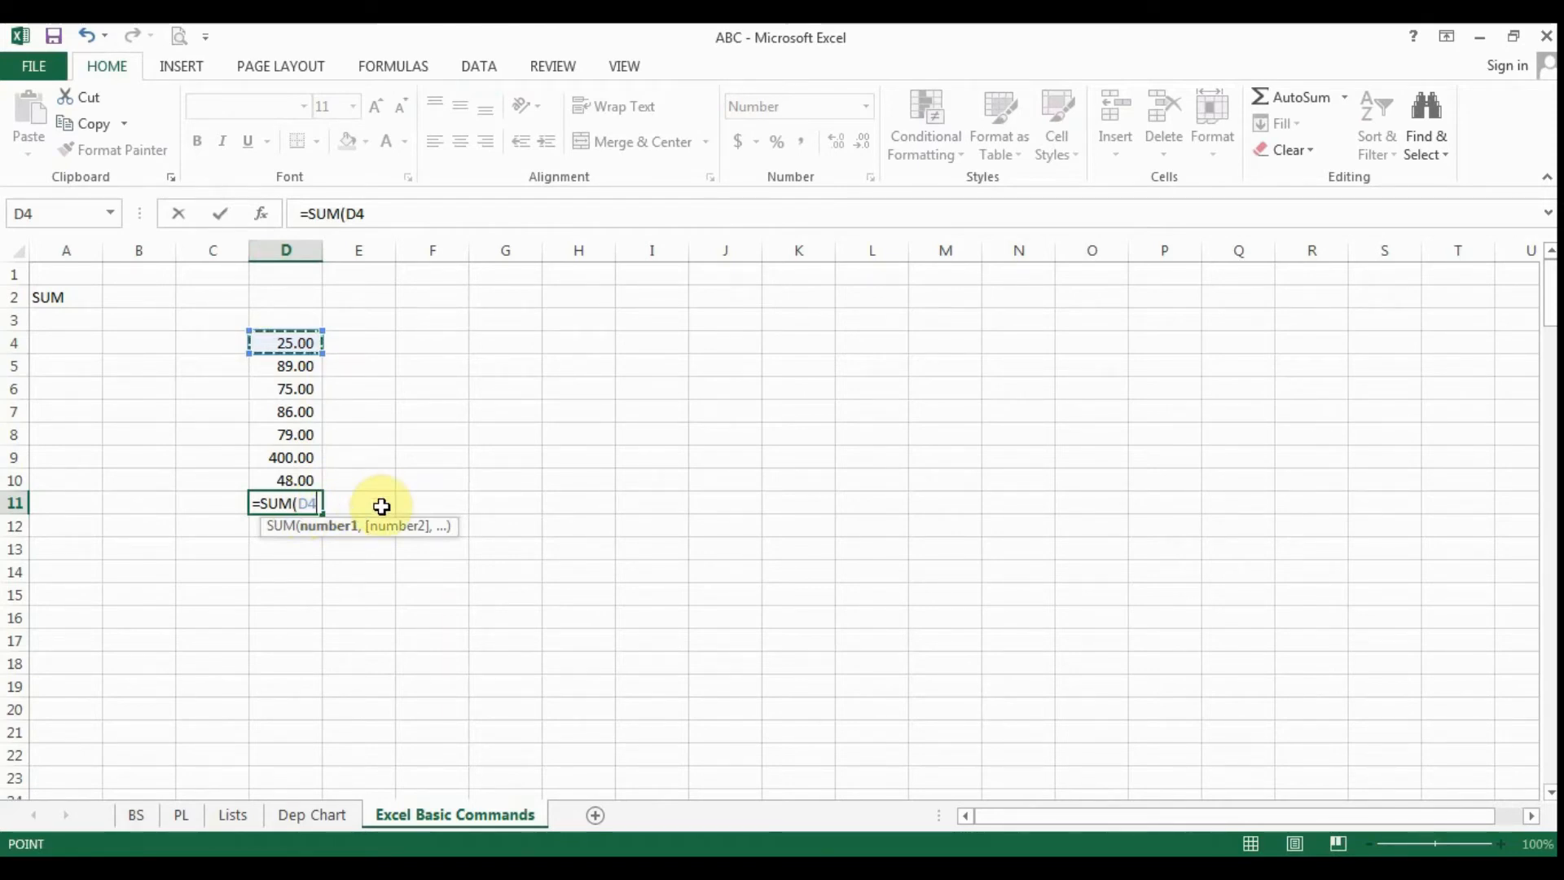
{"action": "key", "text": "F8"}
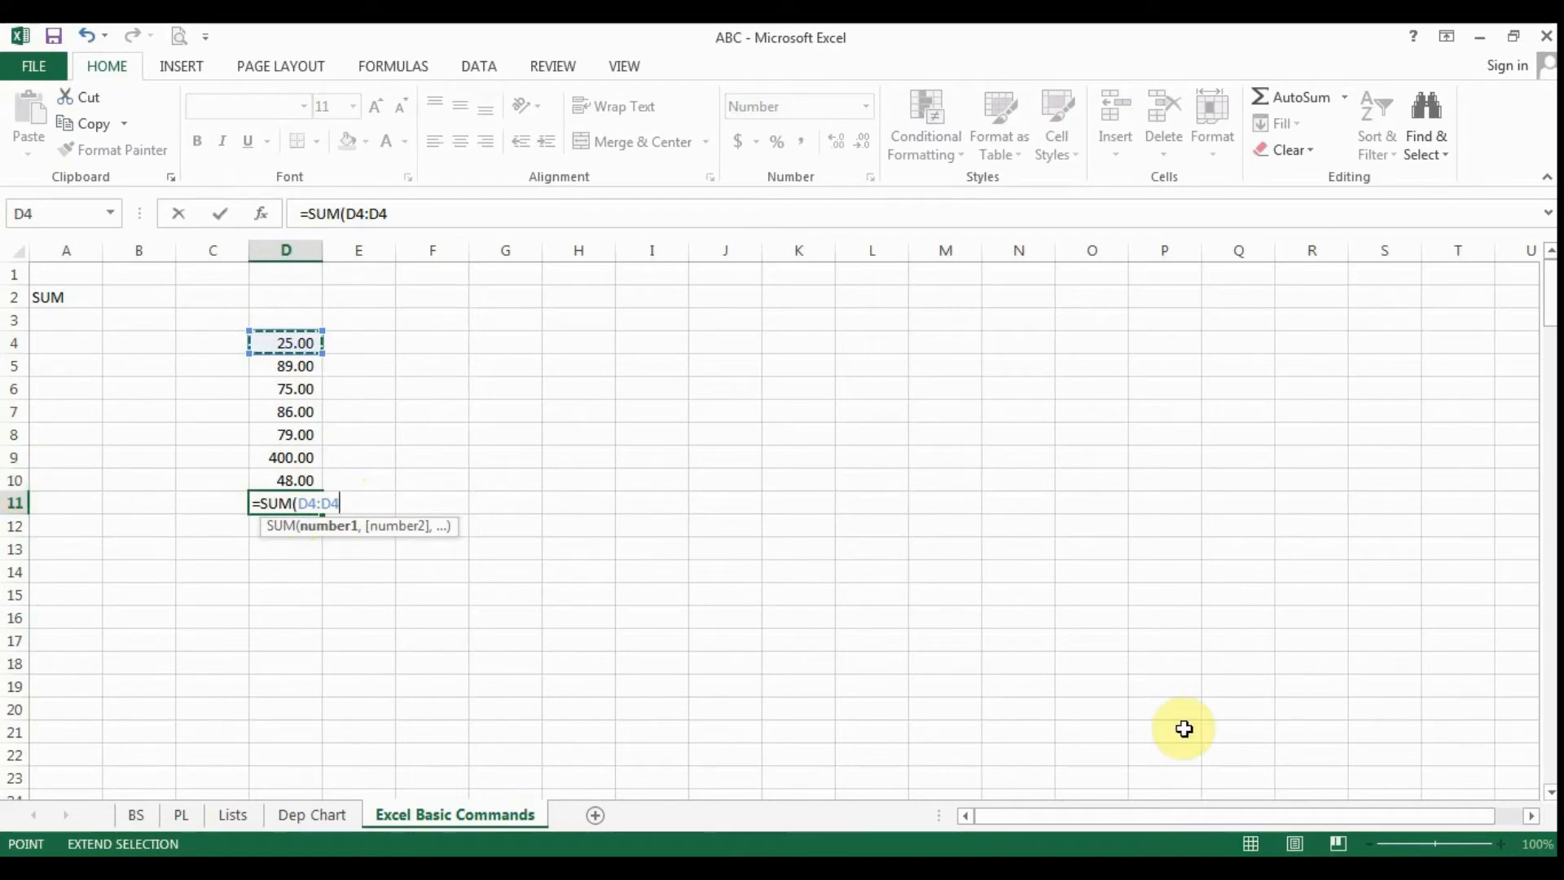
{"action": "key", "text": "BackSpace"}
{"action": "type", "text": "10"}
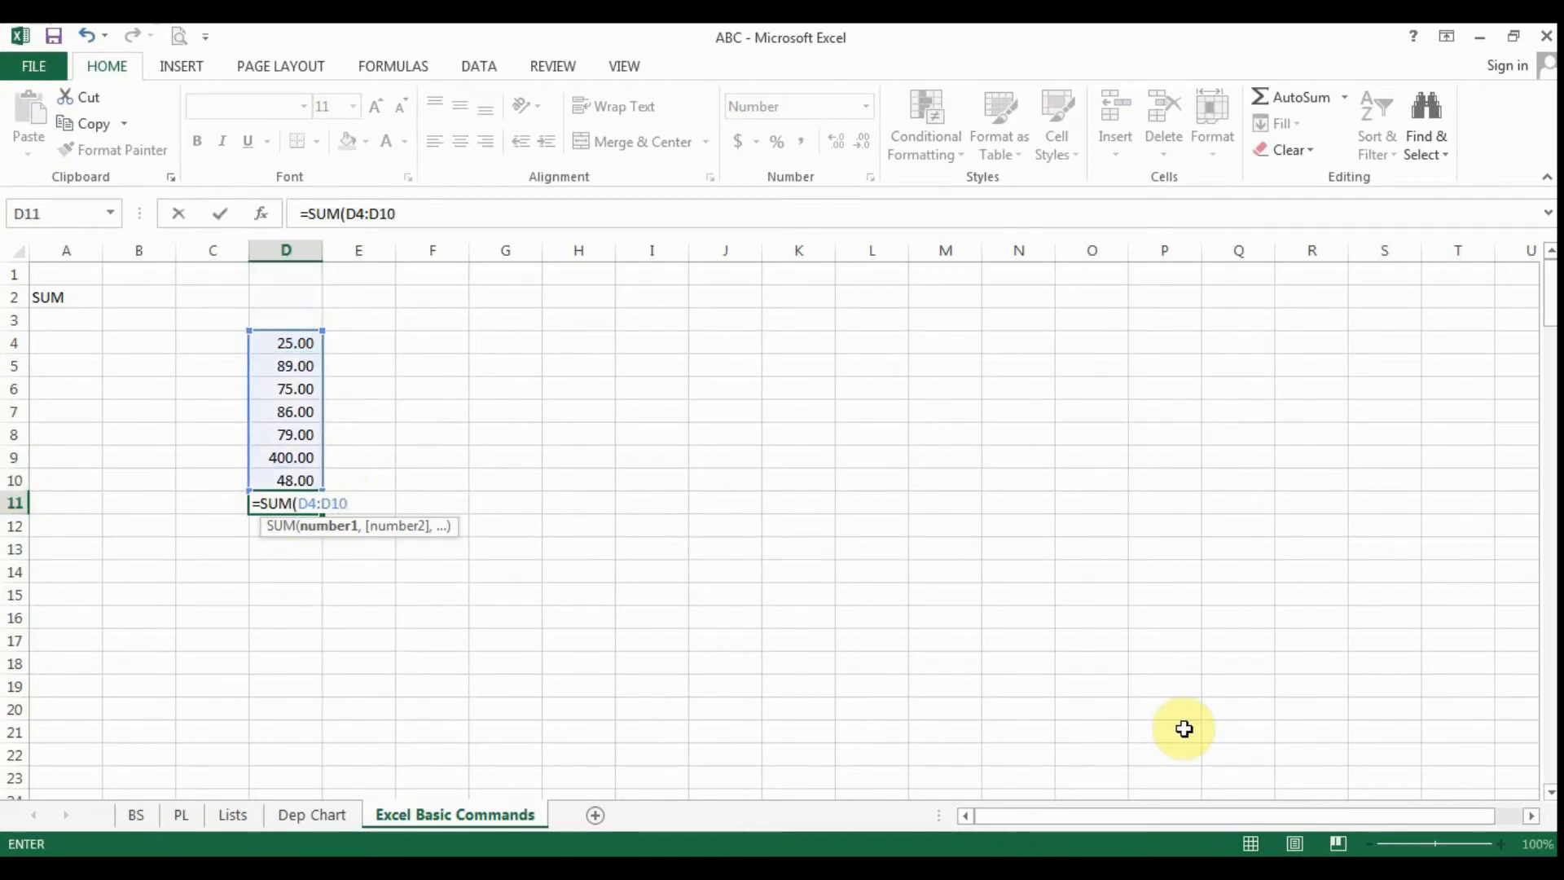
{"action": "key", "text": "Return"}
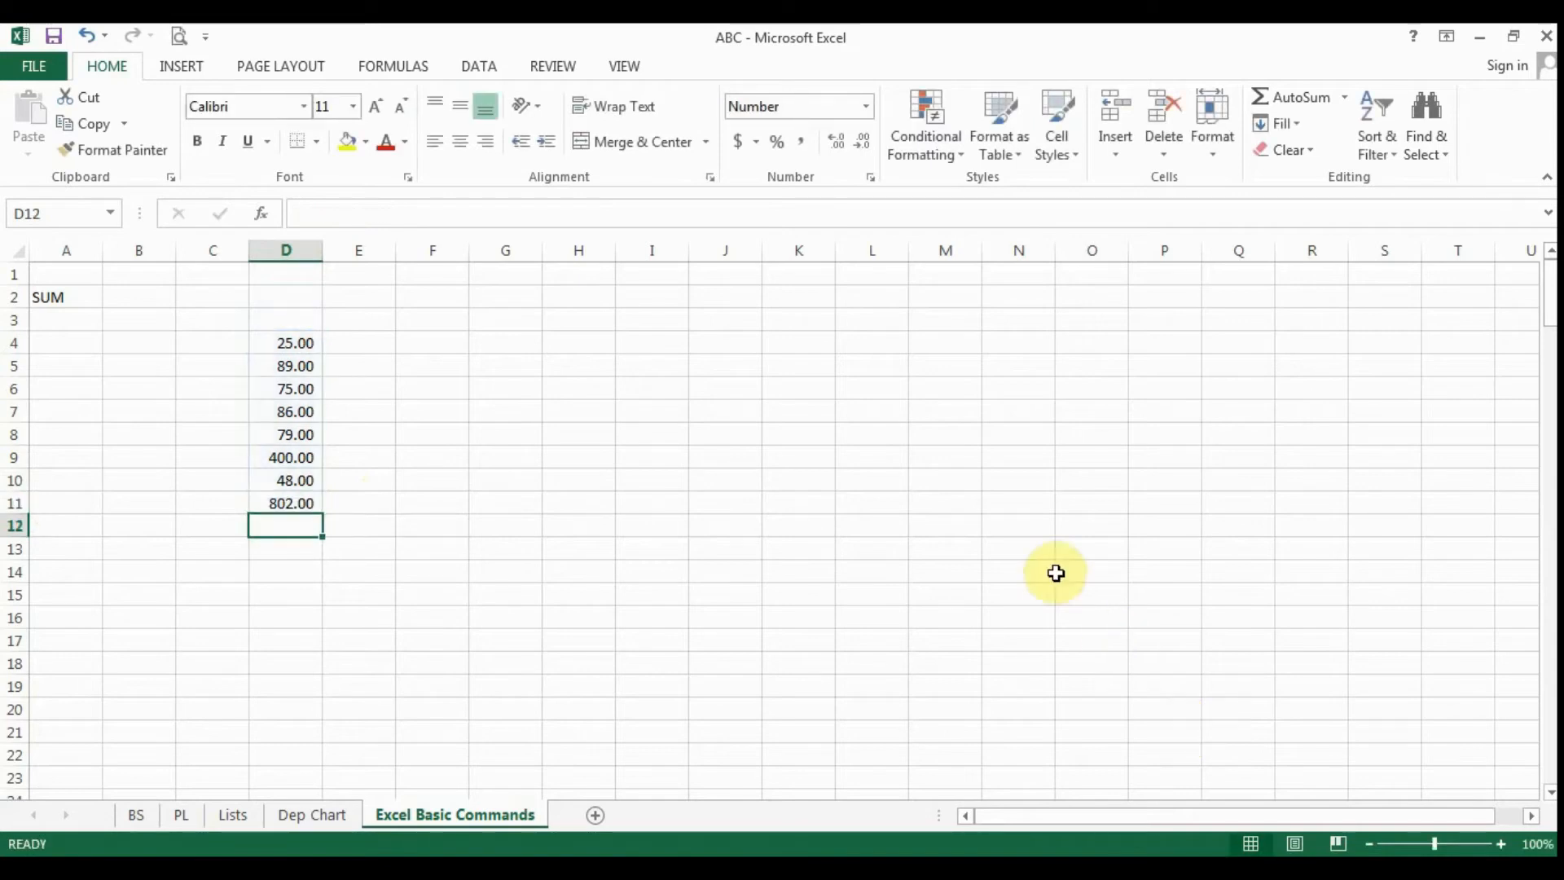
- Apply a top and double bottom border to the total in cell D11, check it, and leave that cell selected
{"action": "left_click", "coordinate": [281, 494]}
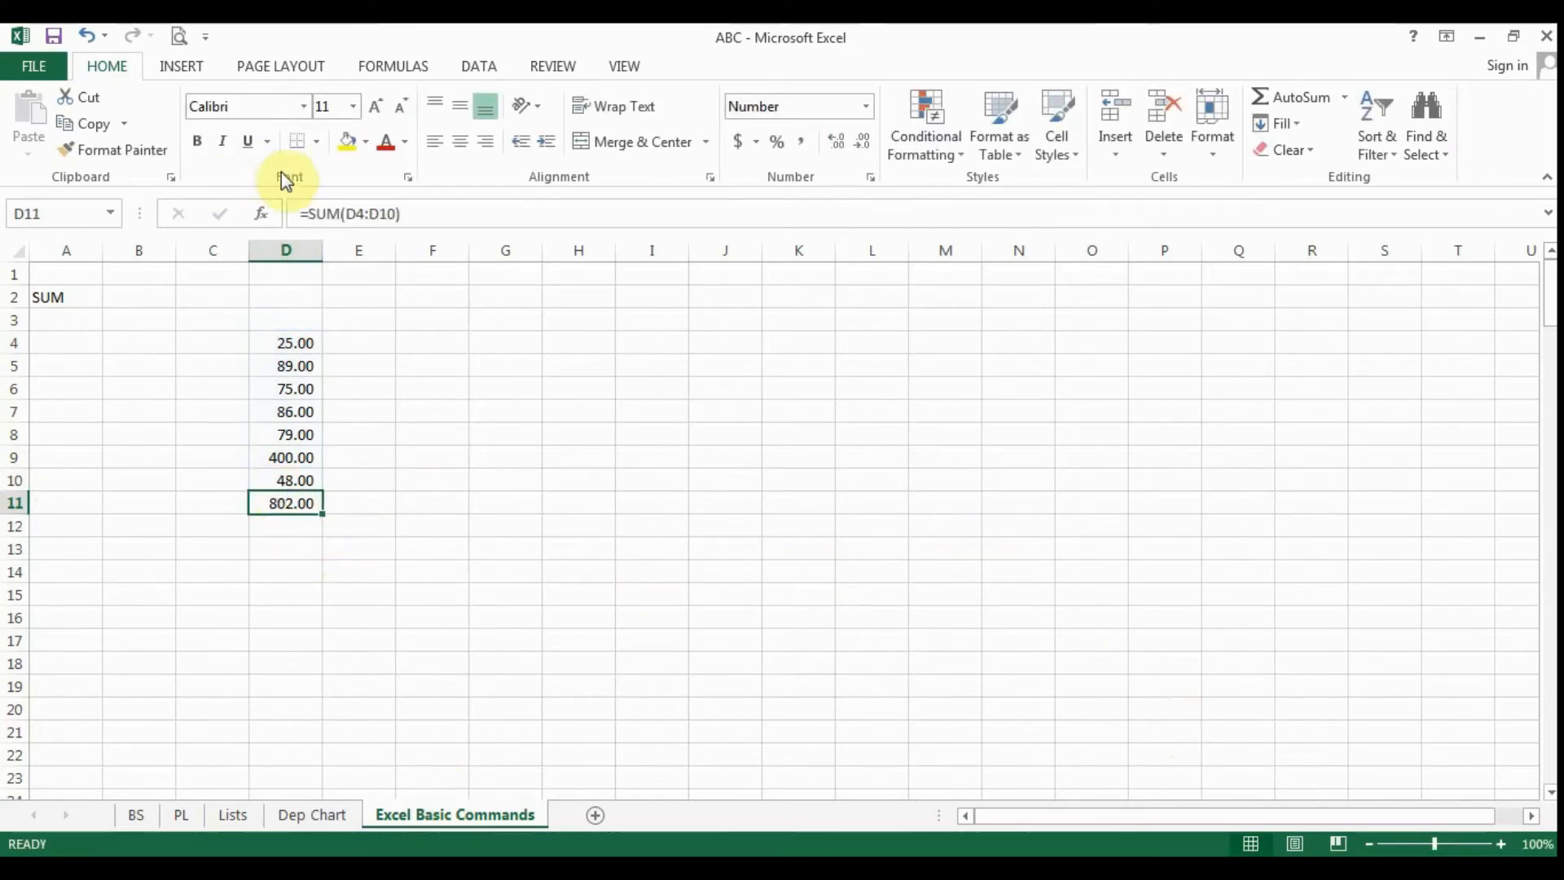
{"action": "left_click", "coordinate": [317, 142]}
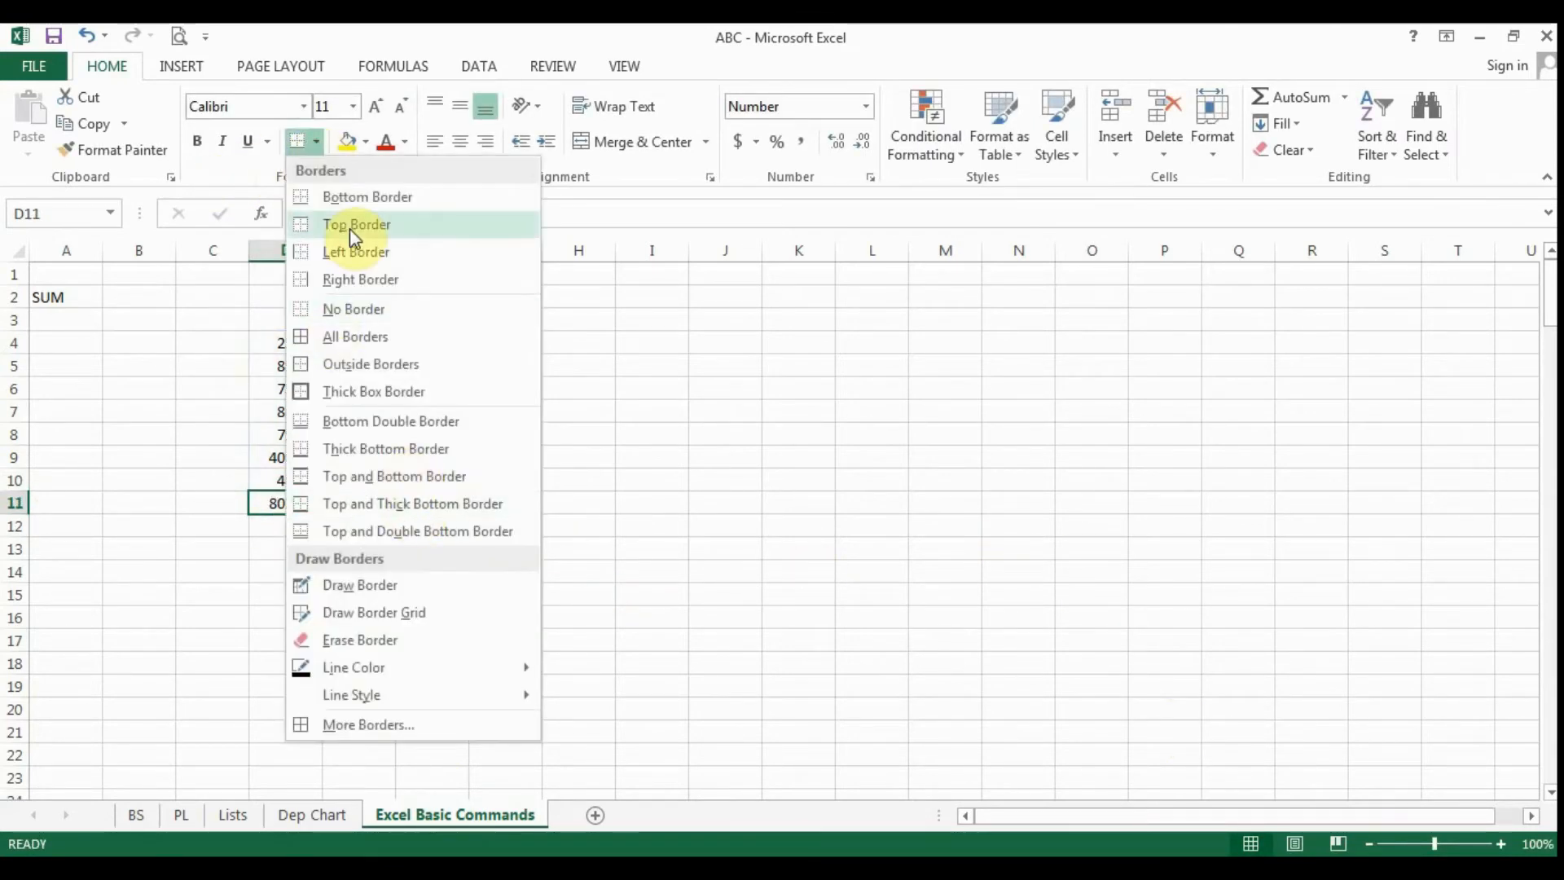
{"action": "left_click", "coordinate": [367, 531]}
{"action": "left_click", "coordinate": [590, 596]}
{"action": "left_click", "coordinate": [437, 634]}
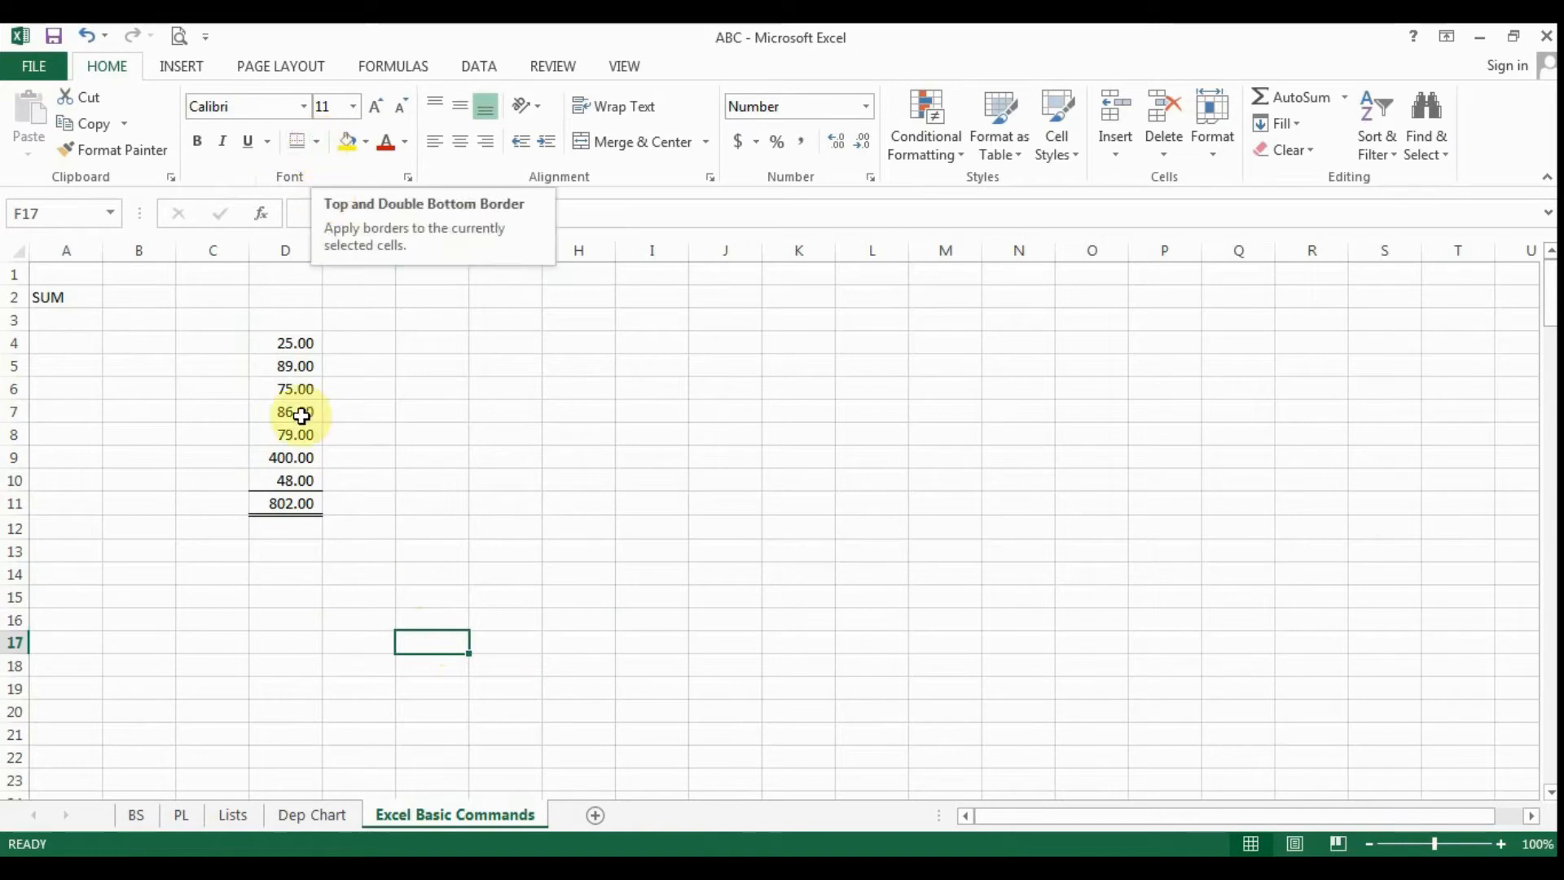
{"action": "left_click", "coordinate": [311, 499]}
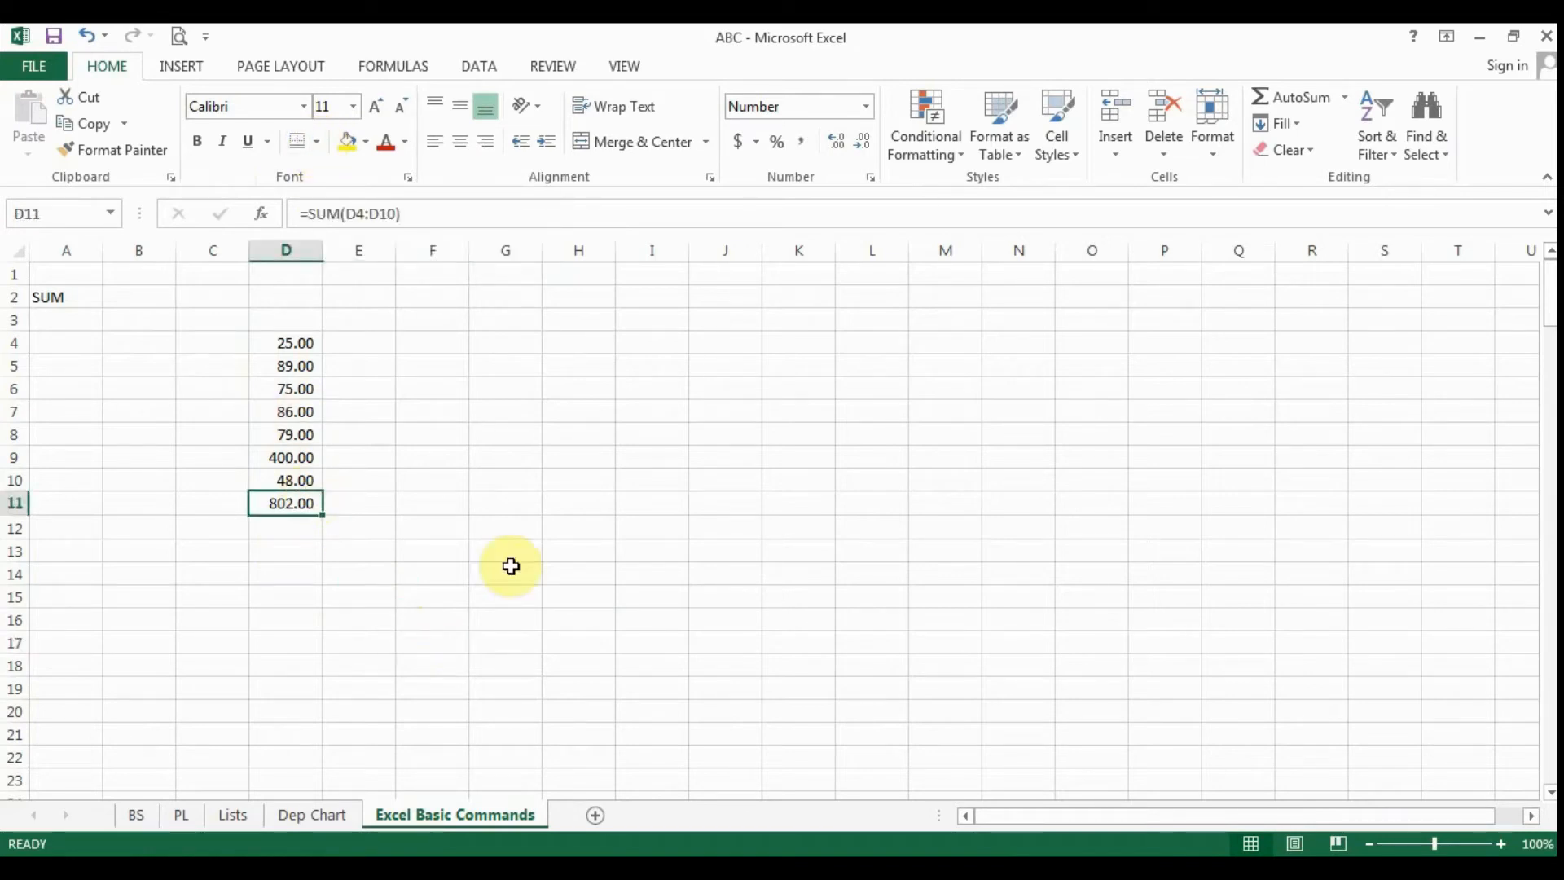
{"action": "left_click", "coordinate": [433, 616]}
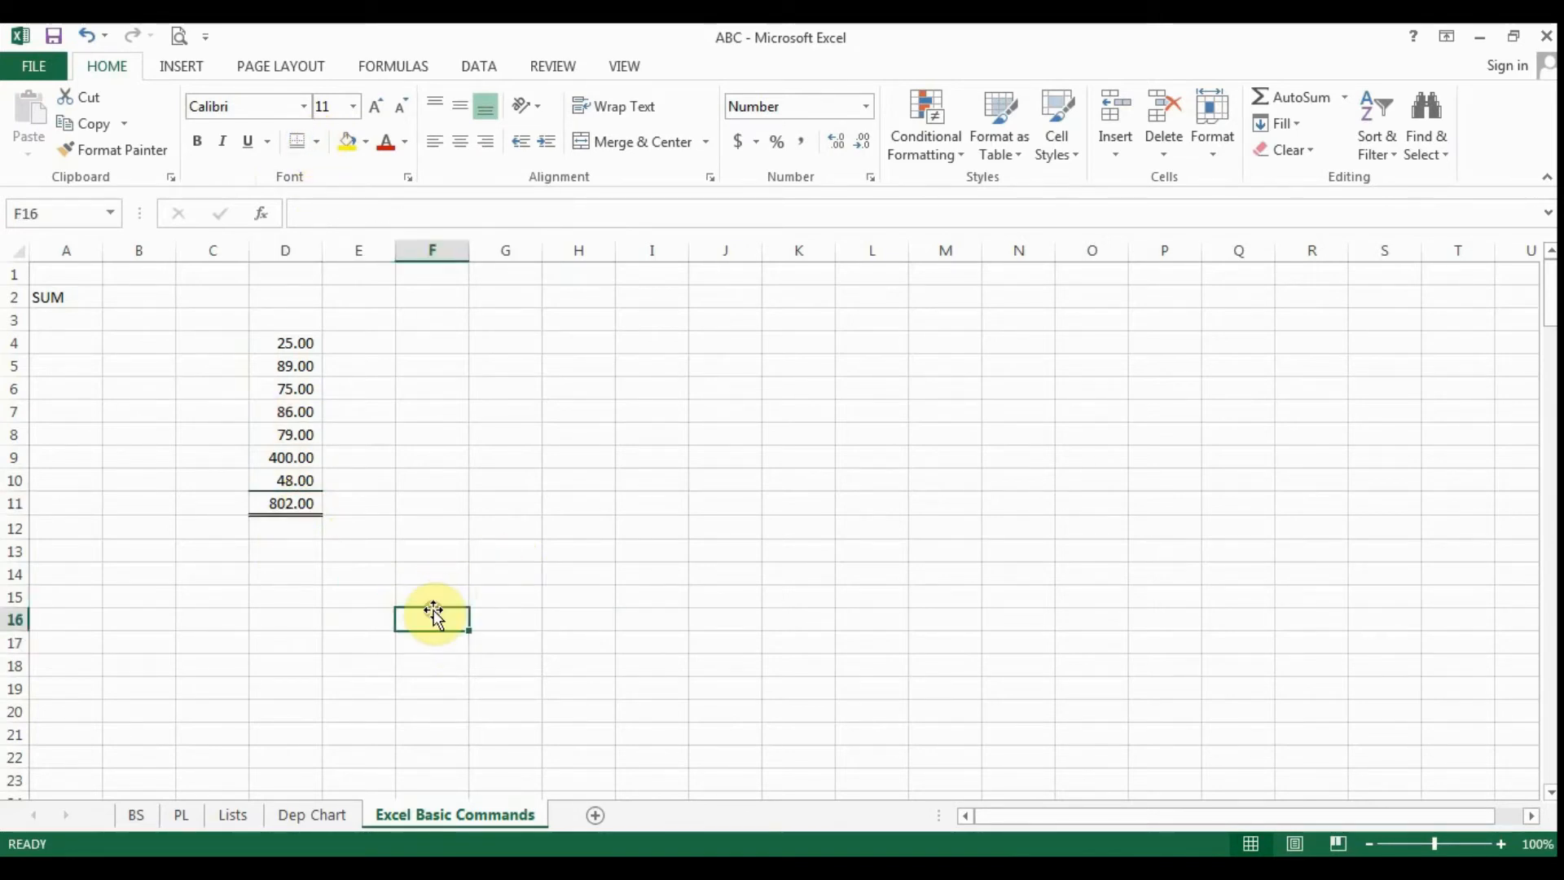
{"action": "left_click", "coordinate": [281, 506]}
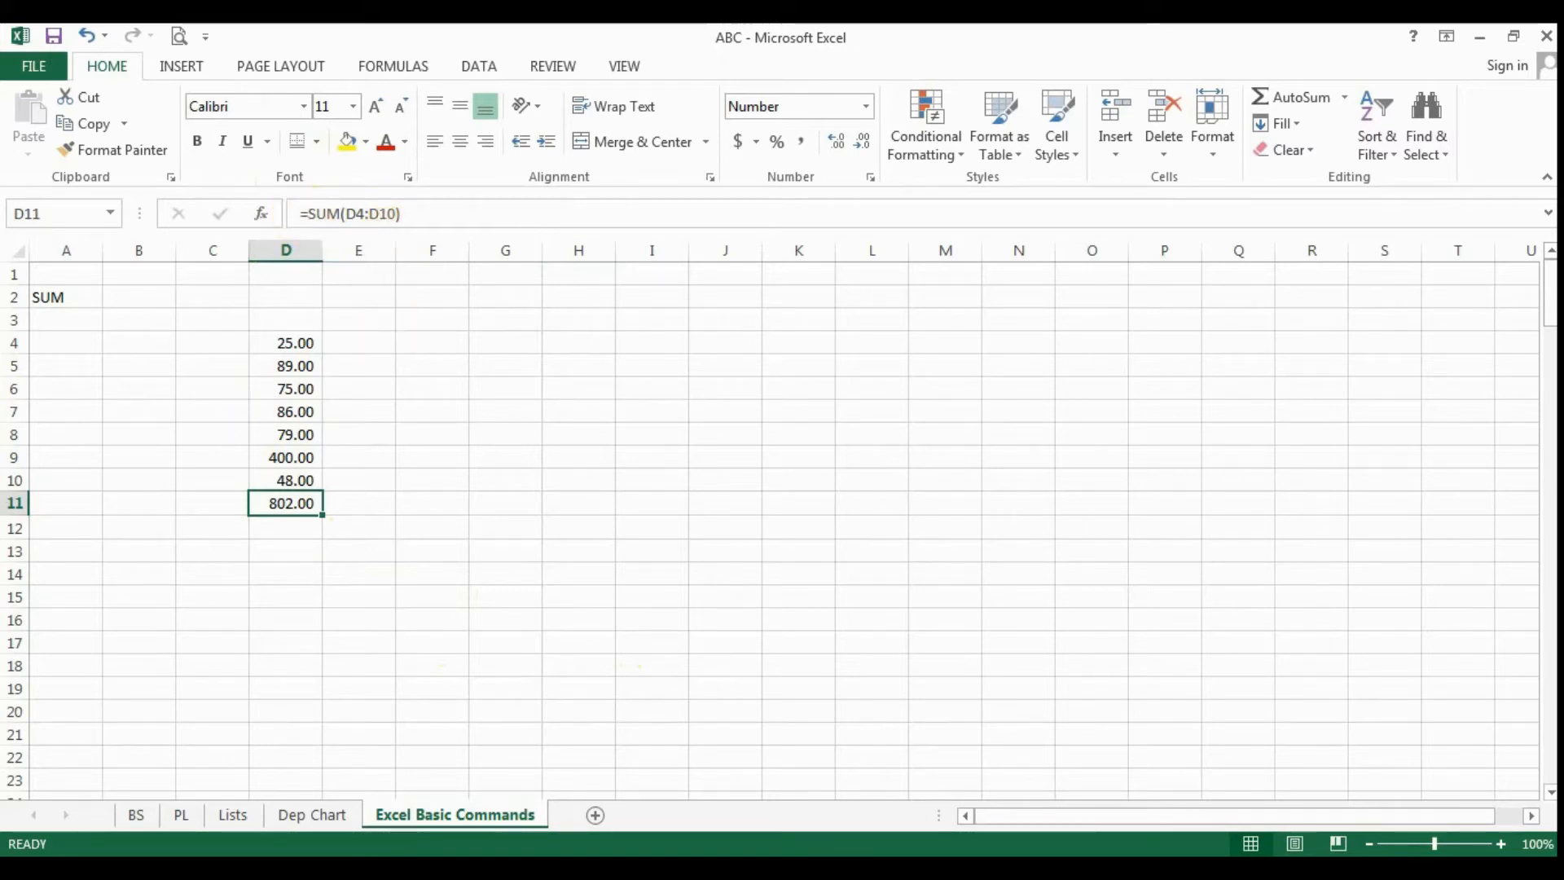
- Check the border around the total in D11 and the cell range its SUM formula covers, leaving the formula unchanged
{"action": "key", "text": "Up"}
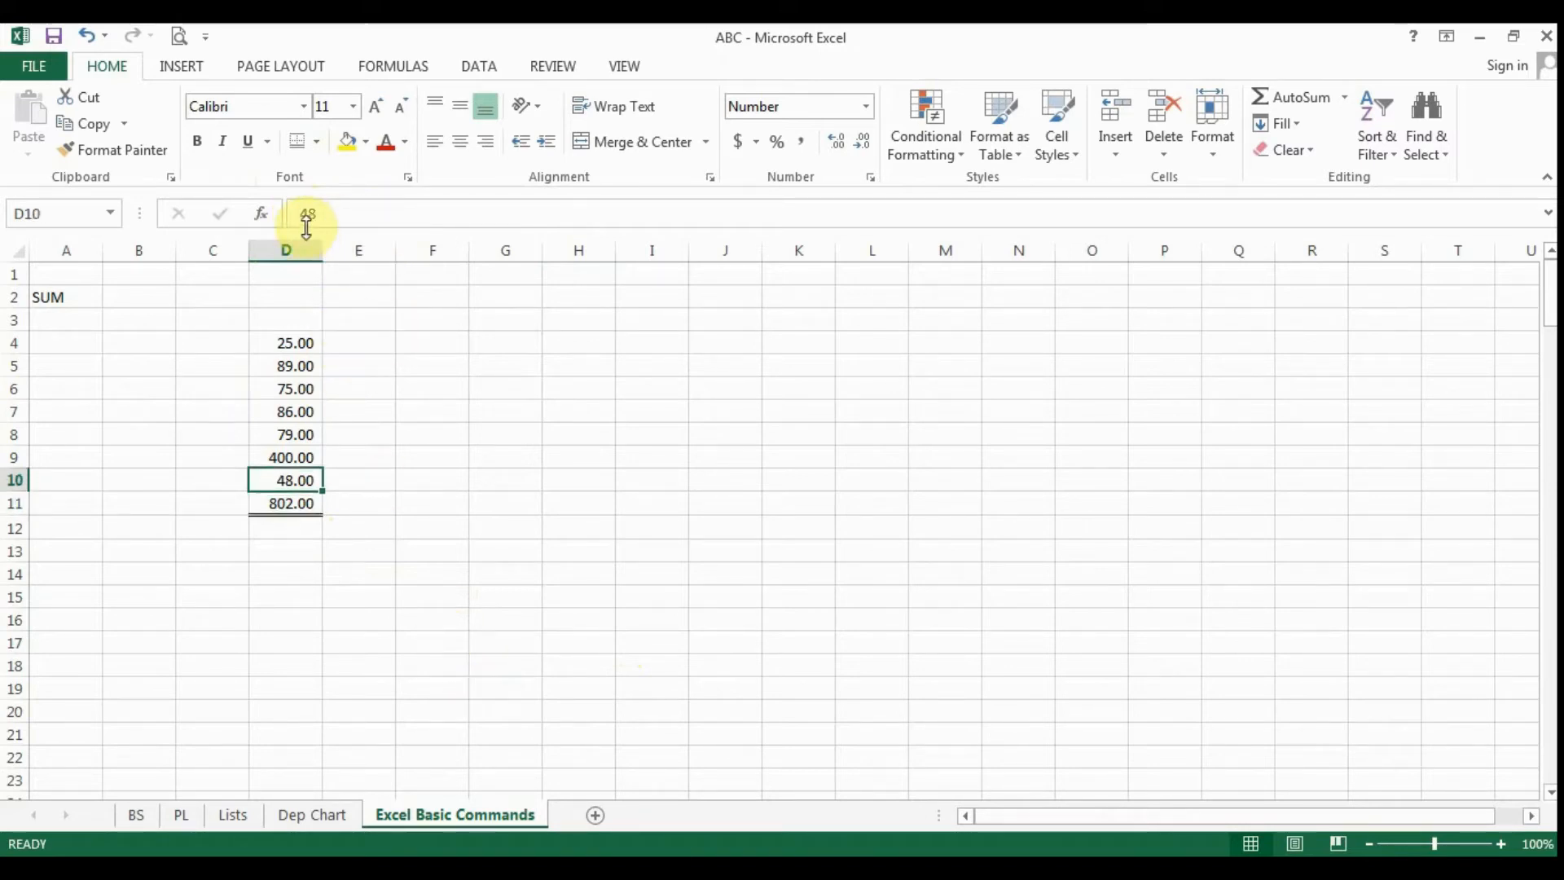
{"action": "key", "text": "Up"}
{"action": "key", "text": "Up"}
{"action": "key", "text": "Up"}
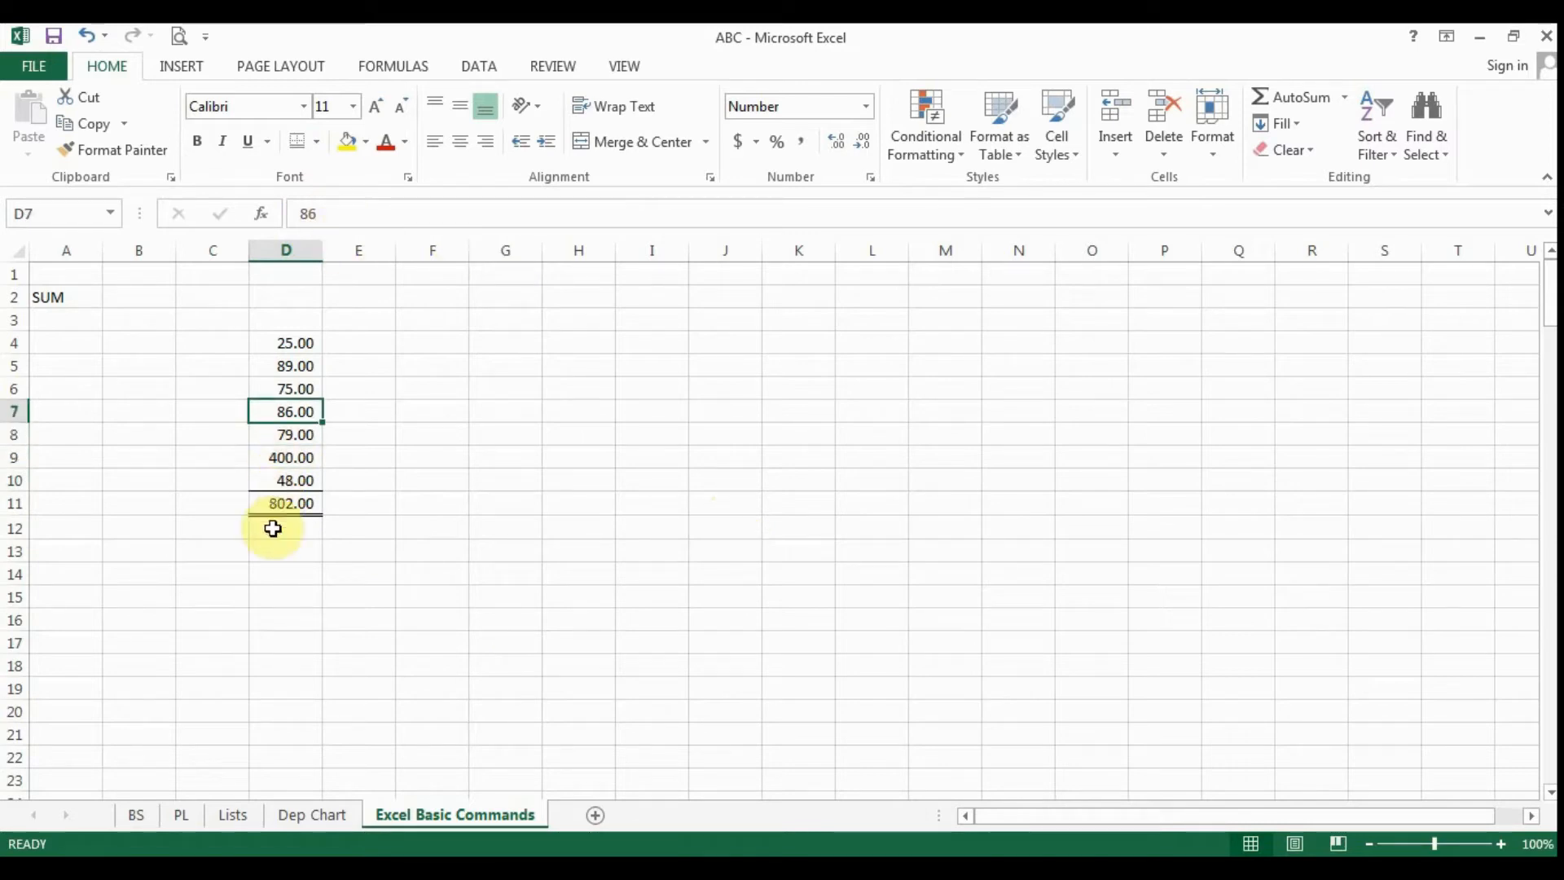
{"action": "left_click", "coordinate": [279, 502]}
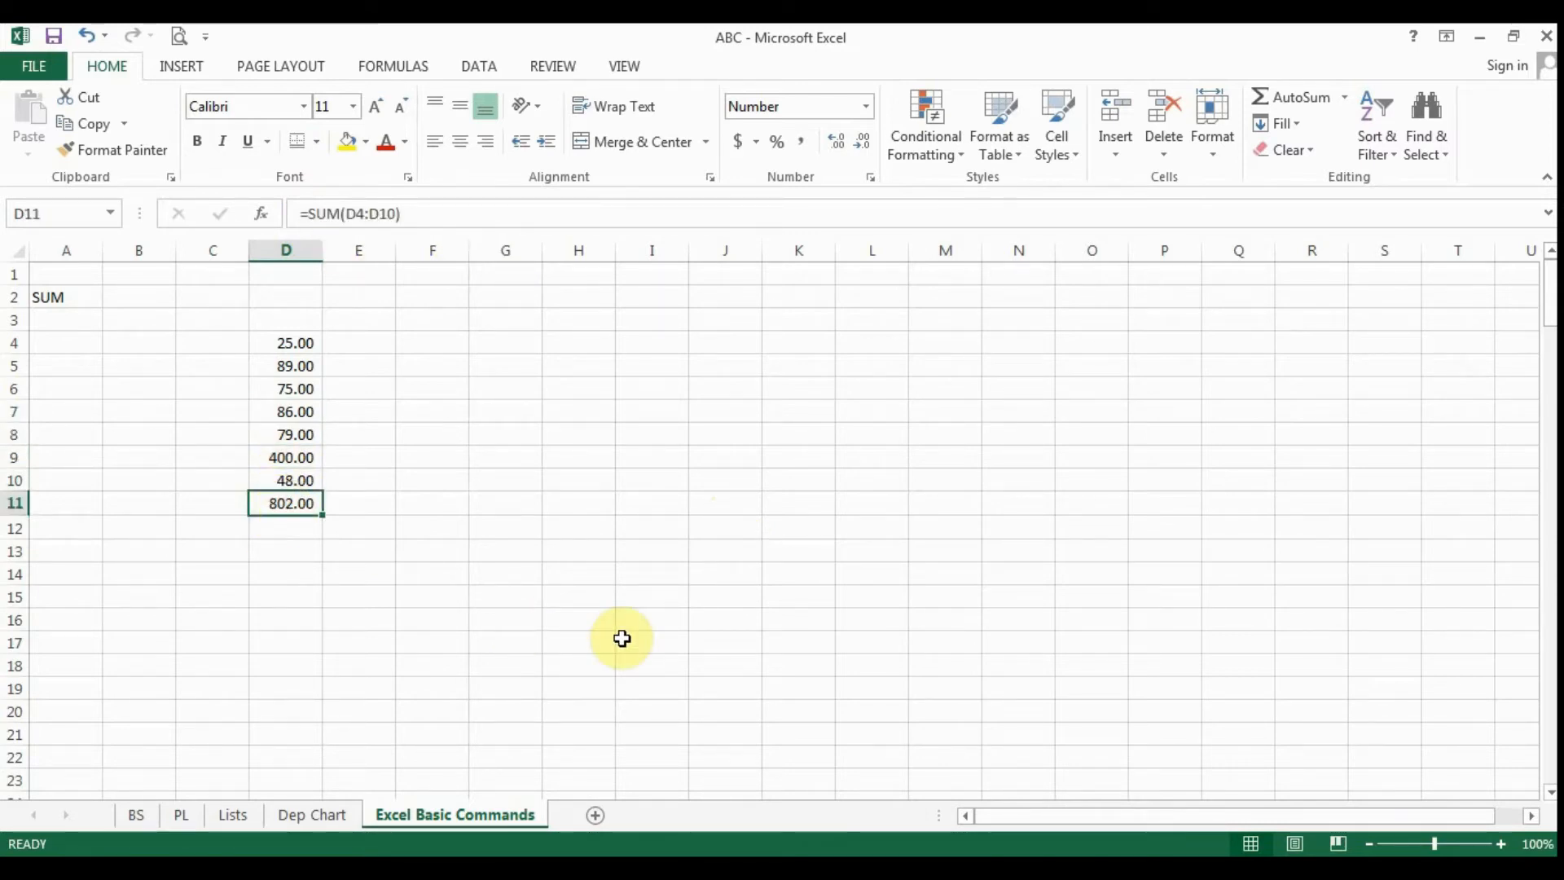
{"action": "key", "text": "F2"}
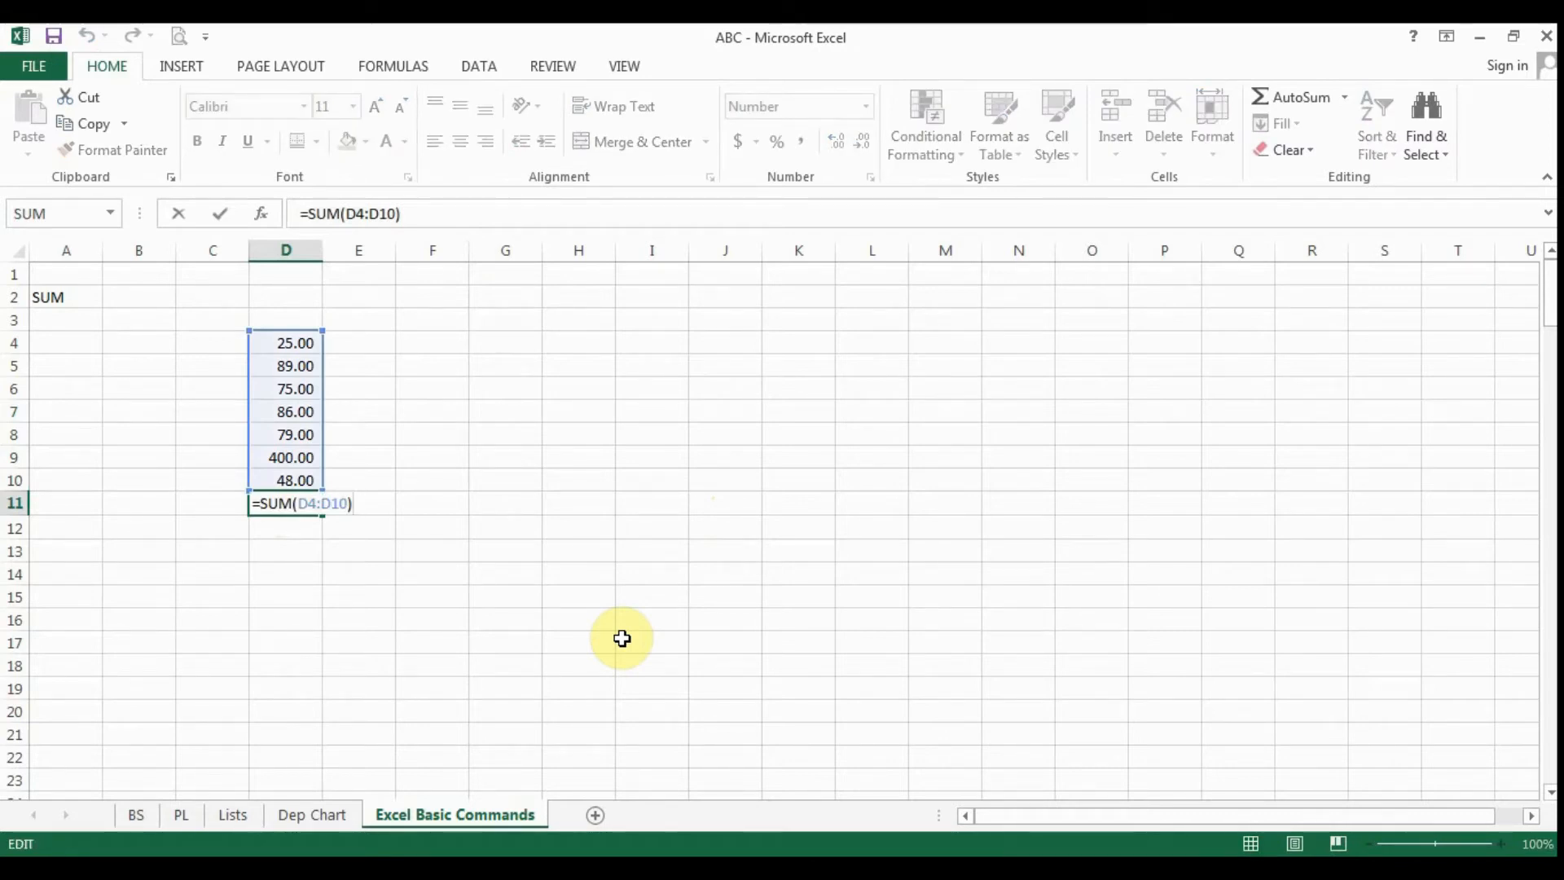
{"action": "key", "text": "Escape"}
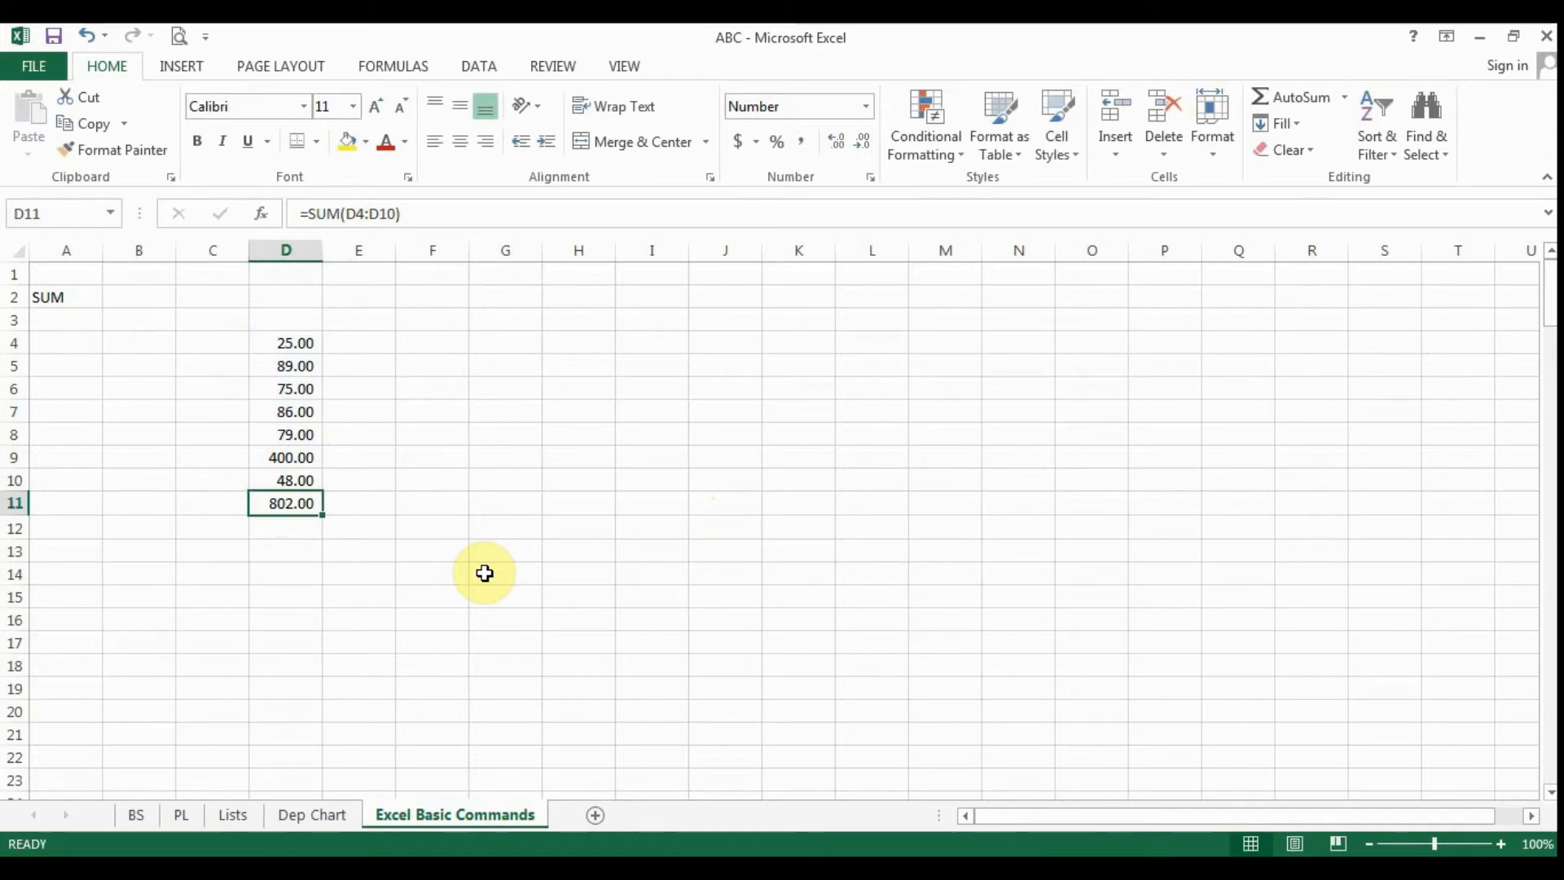
{"action": "left_click", "coordinate": [429, 646]}
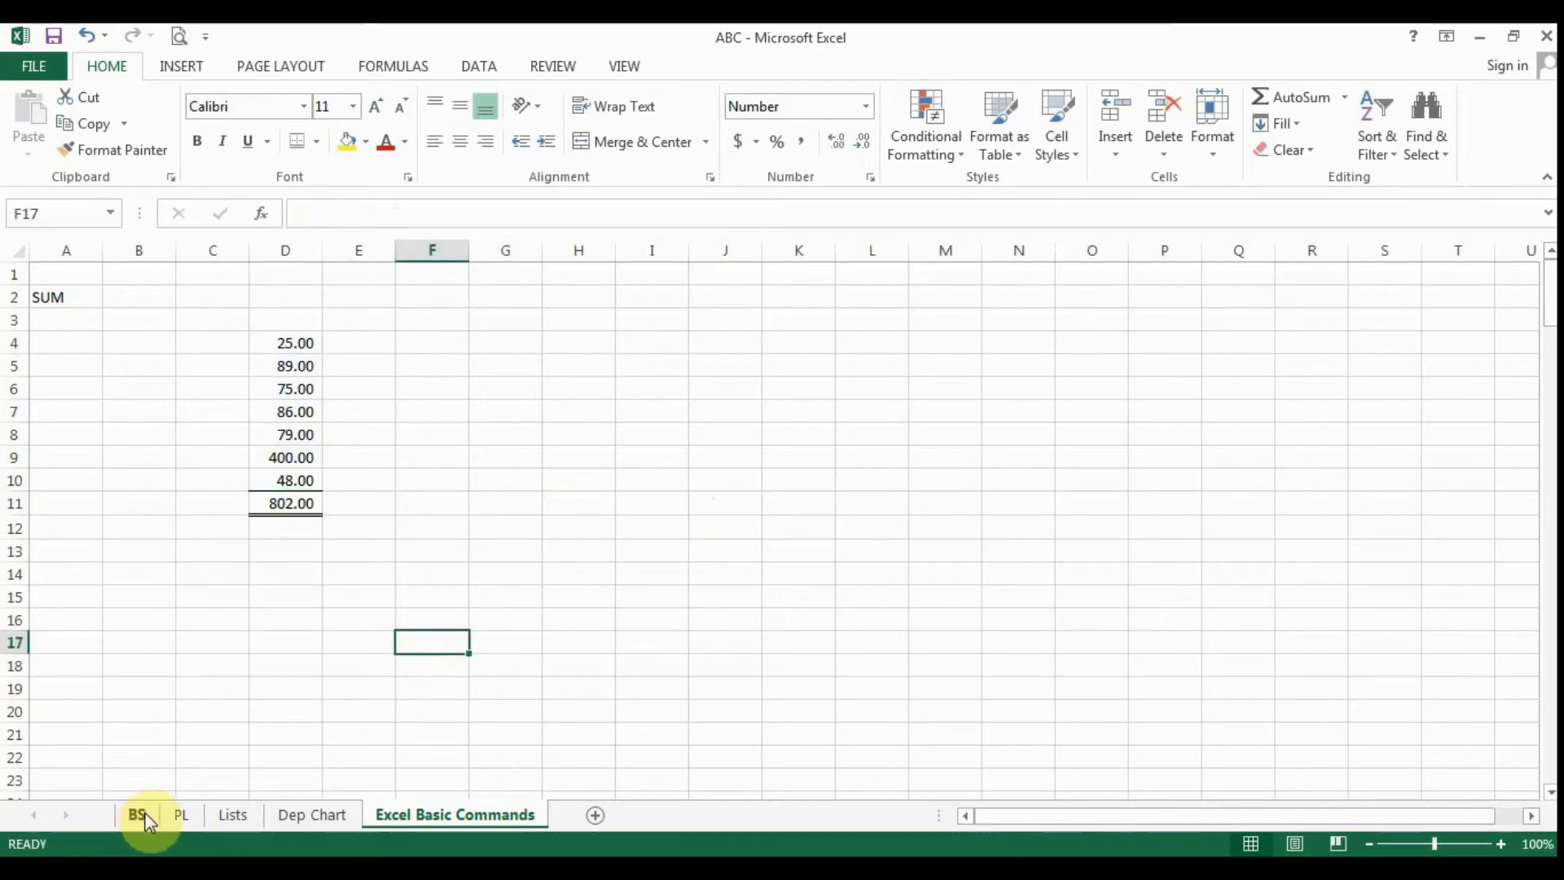
- Look at the BS sheet, switch to PL, and inspect the SUM formulas in cells H12 and H7
{"action": "left_click", "coordinate": [136, 814]}
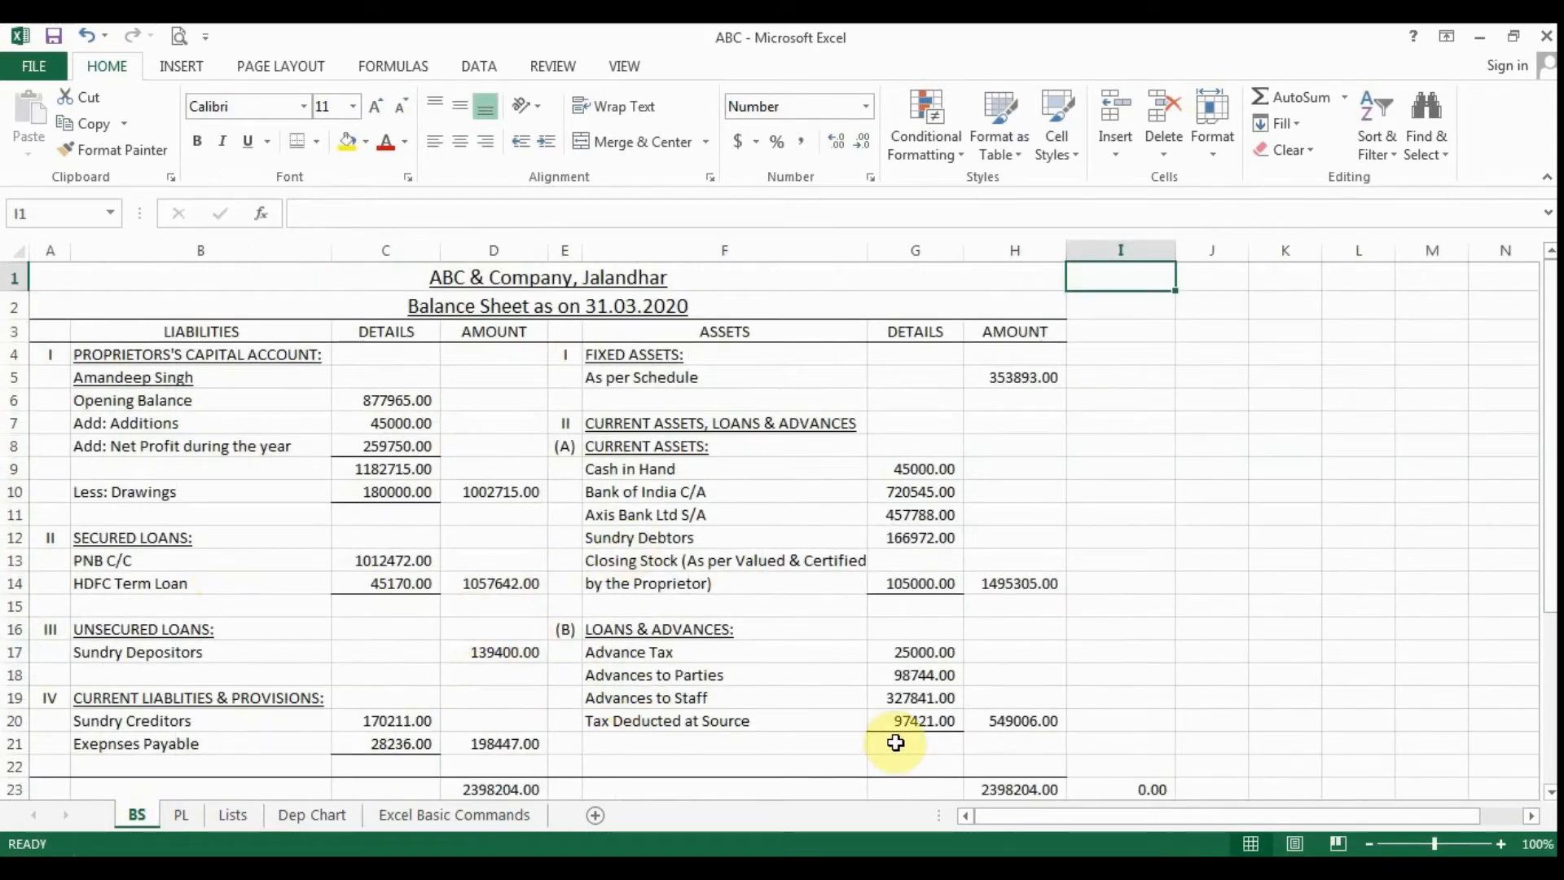
{"action": "left_click", "coordinate": [180, 815]}
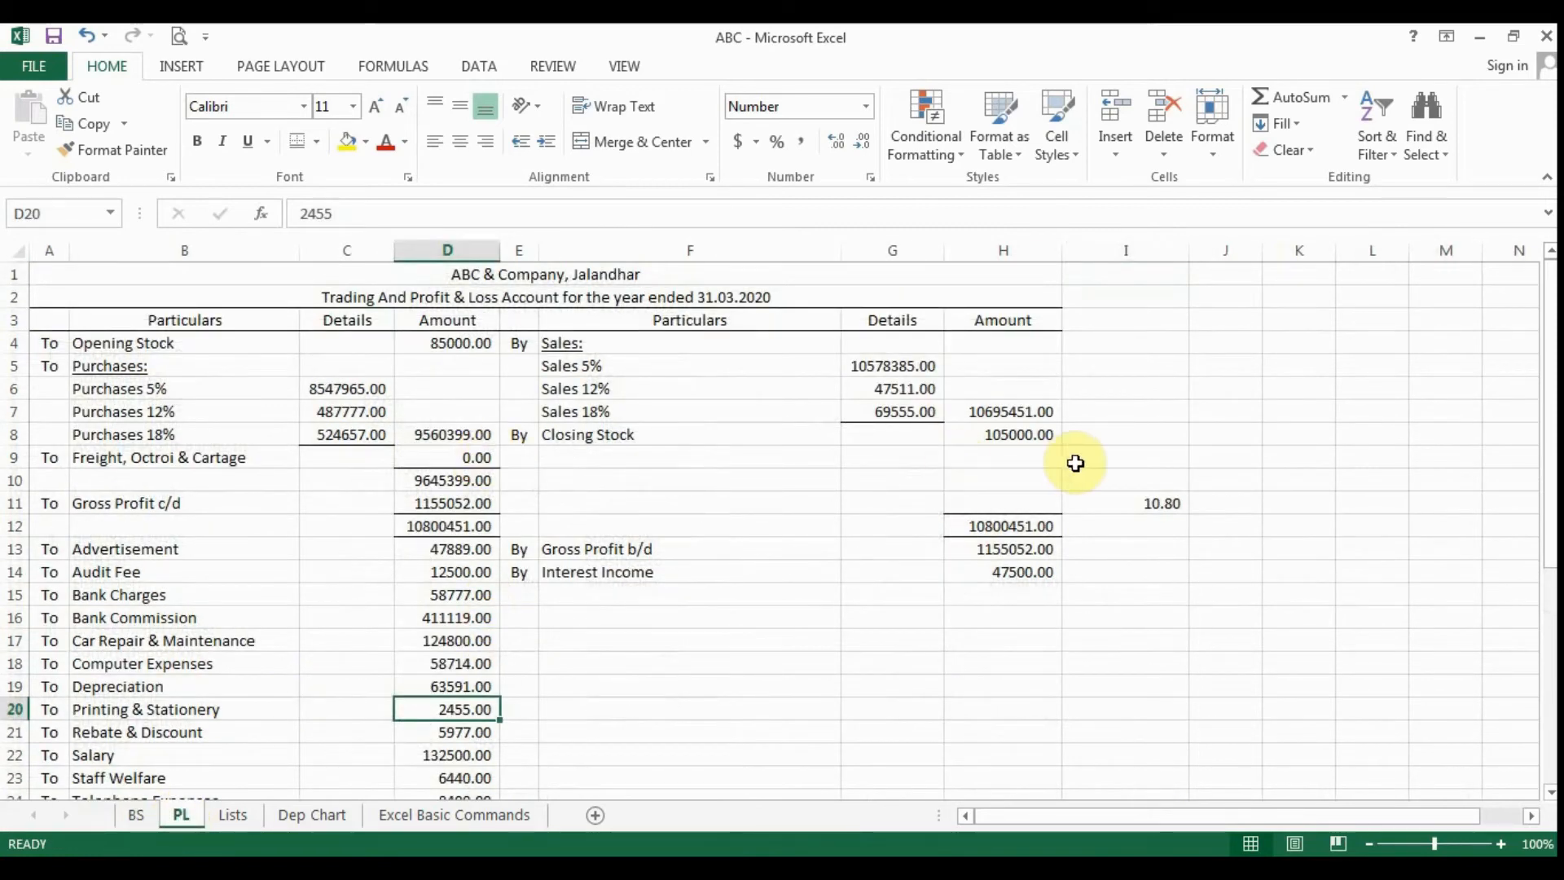
{"action": "left_click", "coordinate": [992, 525]}
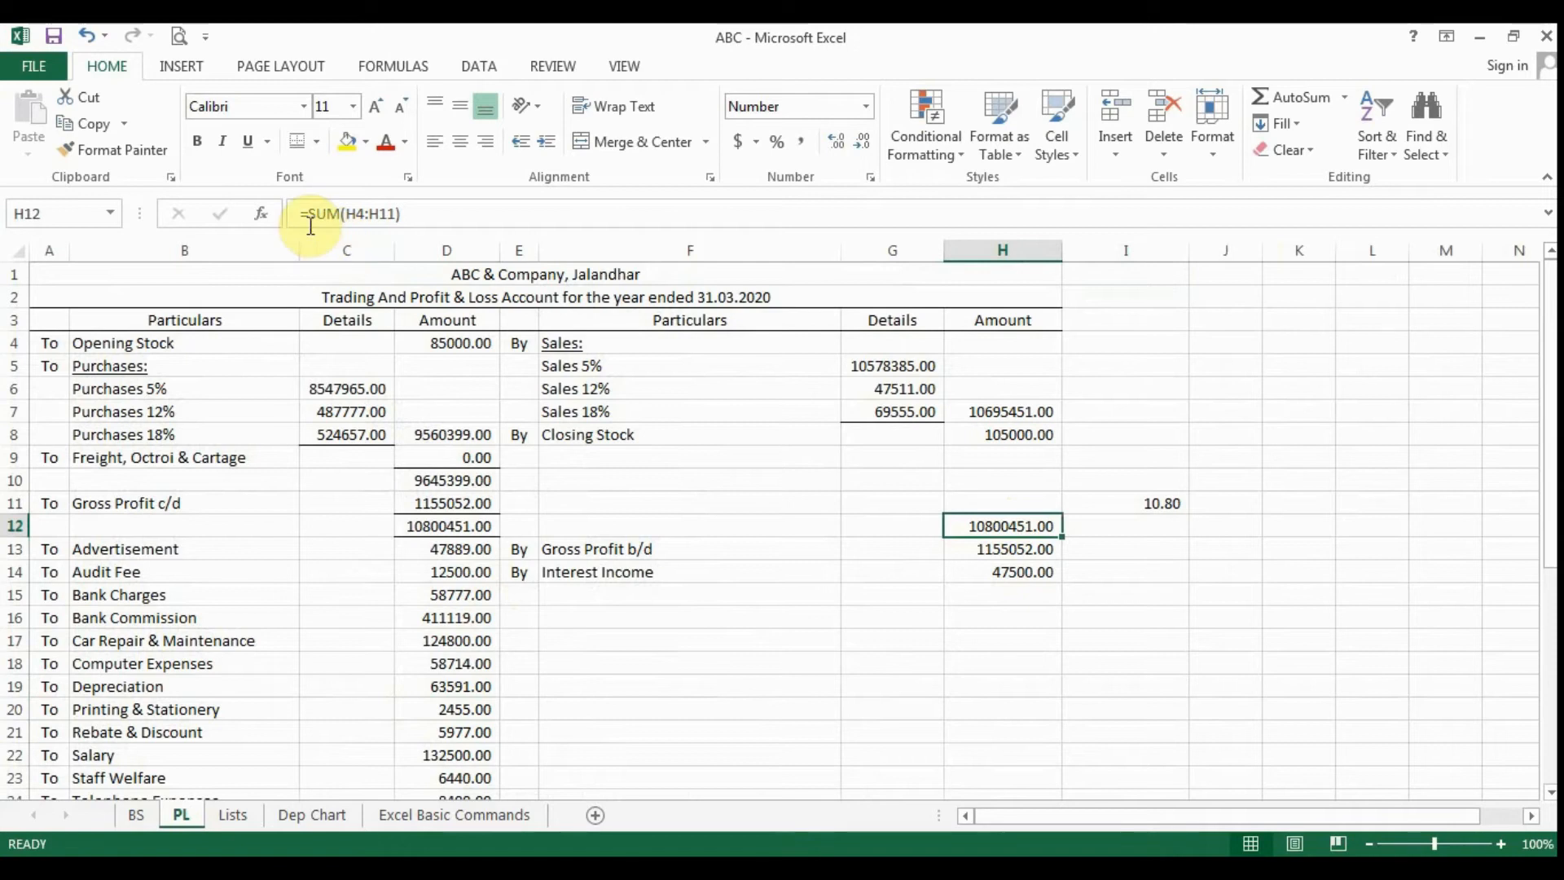
{"action": "key", "text": "F2"}
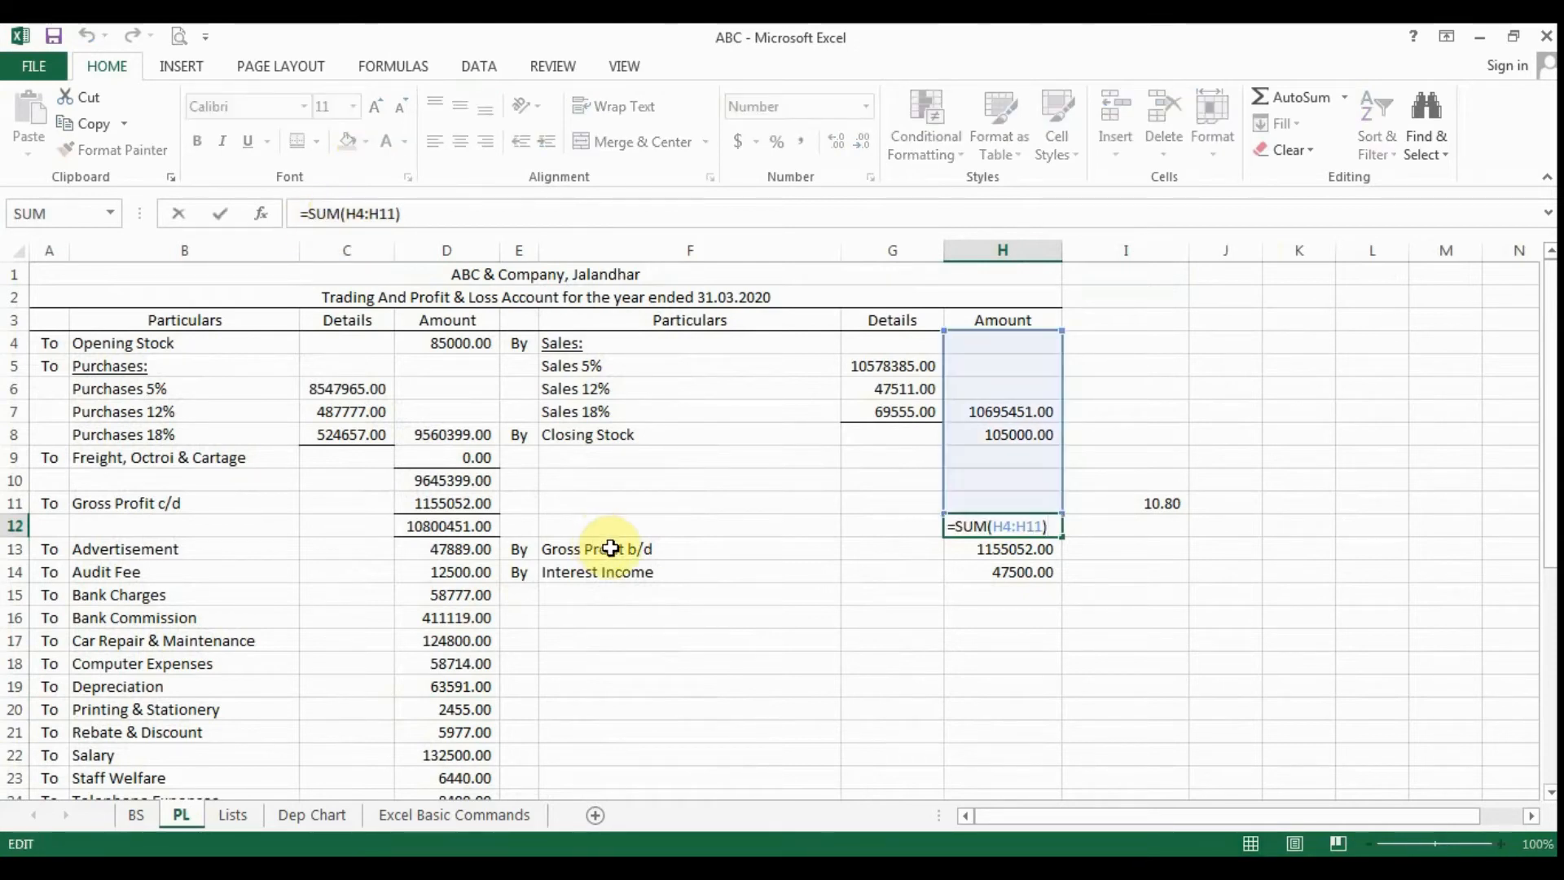
{"action": "left_click", "coordinate": [1055, 412]}
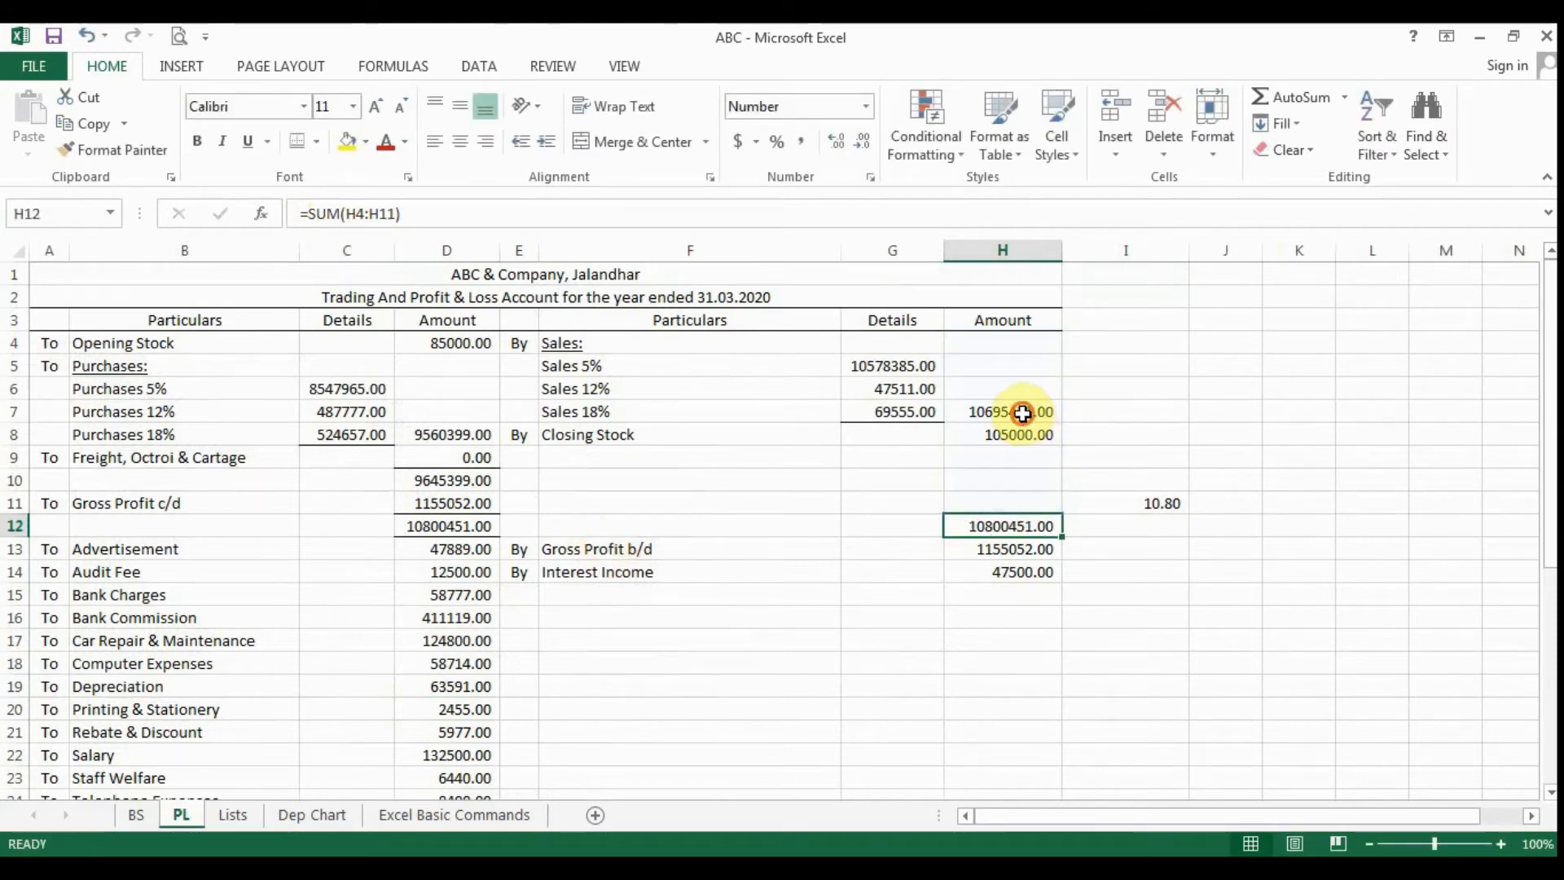
{"action": "key", "text": "F2"}
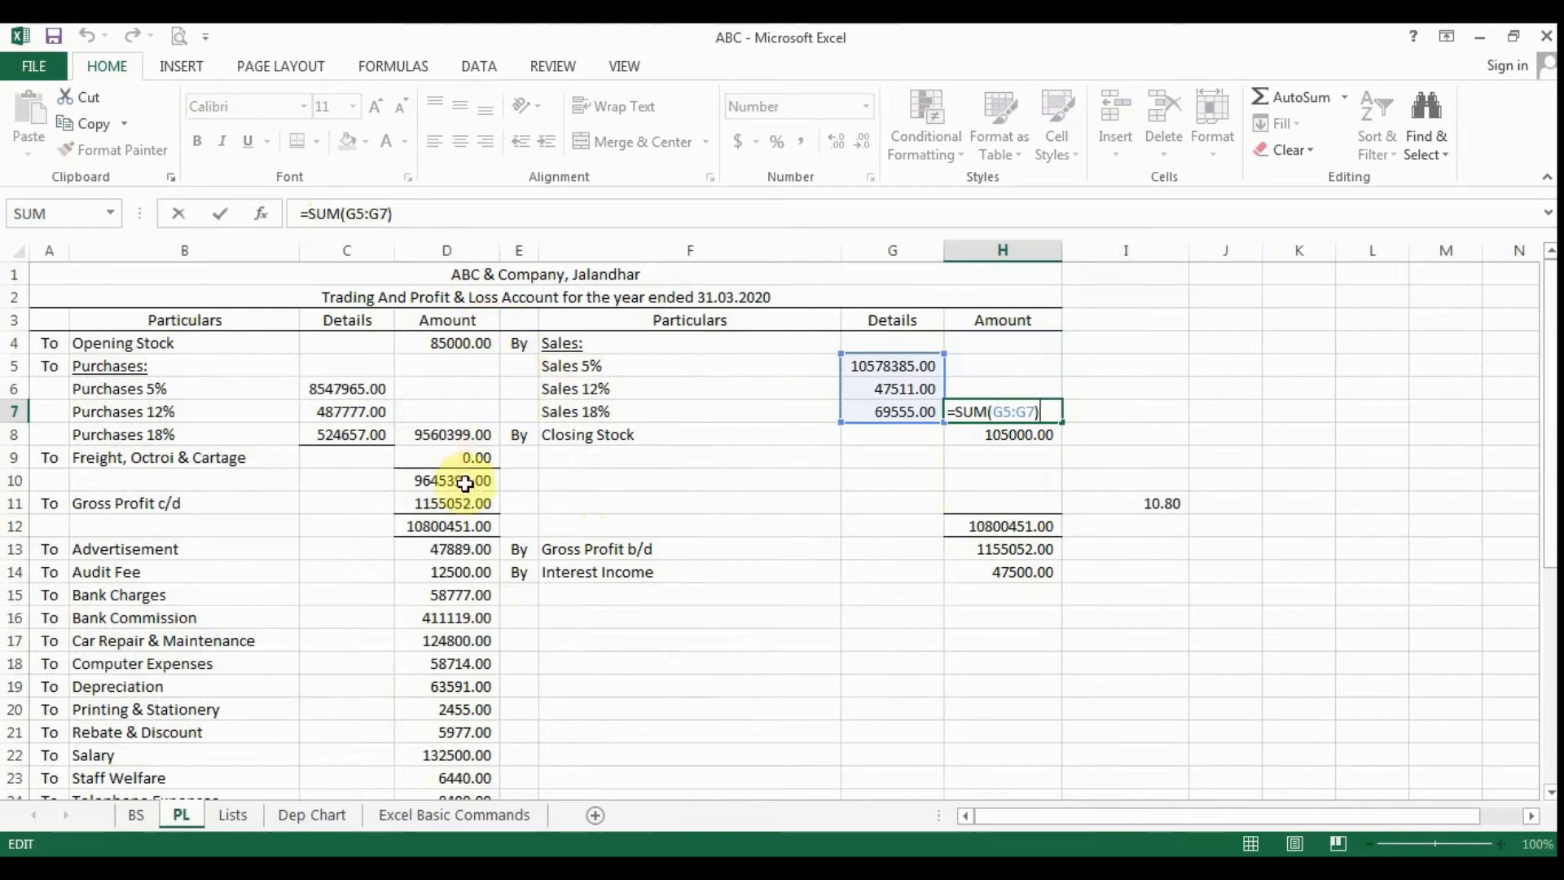
- Inspect the SUM formulas in cells D10 and D8 of the PL sheet without changing them
{"action": "left_click", "coordinate": [452, 479]}
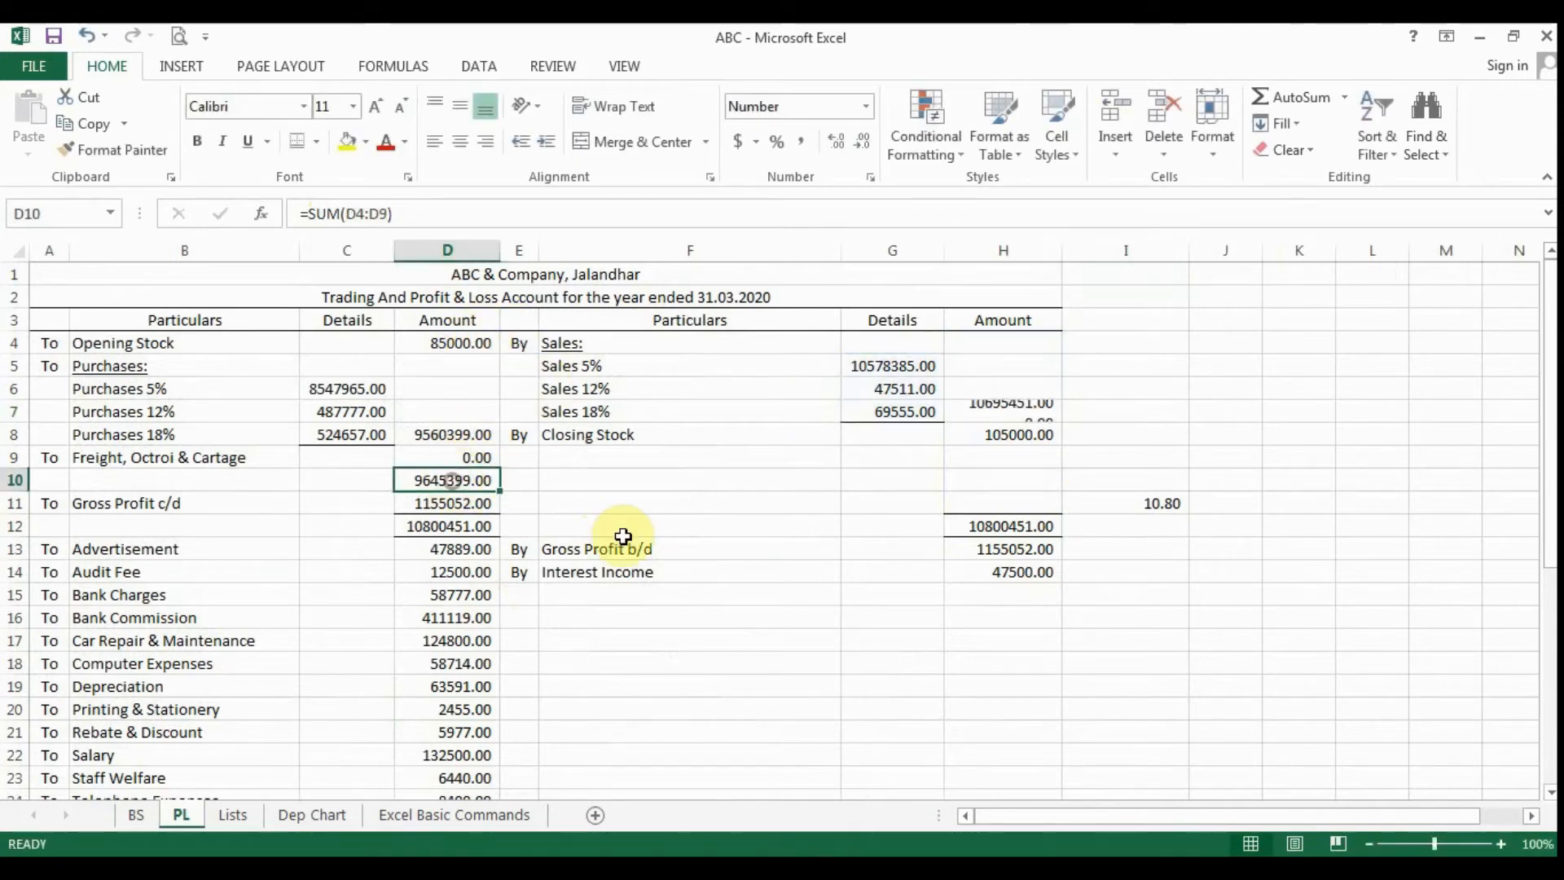
{"action": "key", "text": "F2"}
{"action": "key", "text": "Escape"}
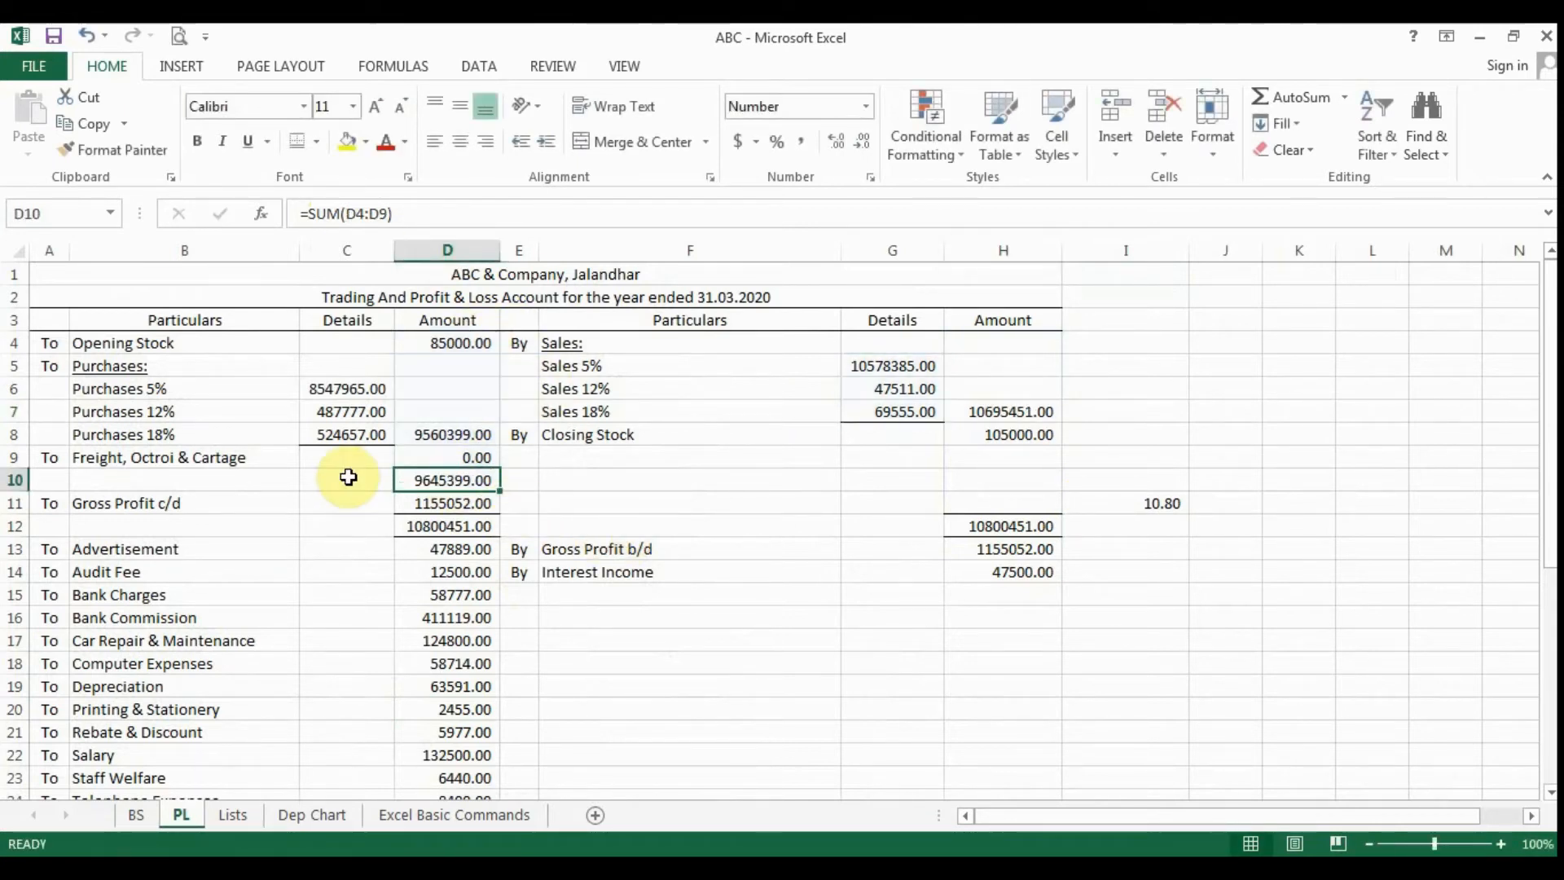
{"action": "double_click", "coordinate": [441, 435]}
{"action": "key", "text": "Escape"}
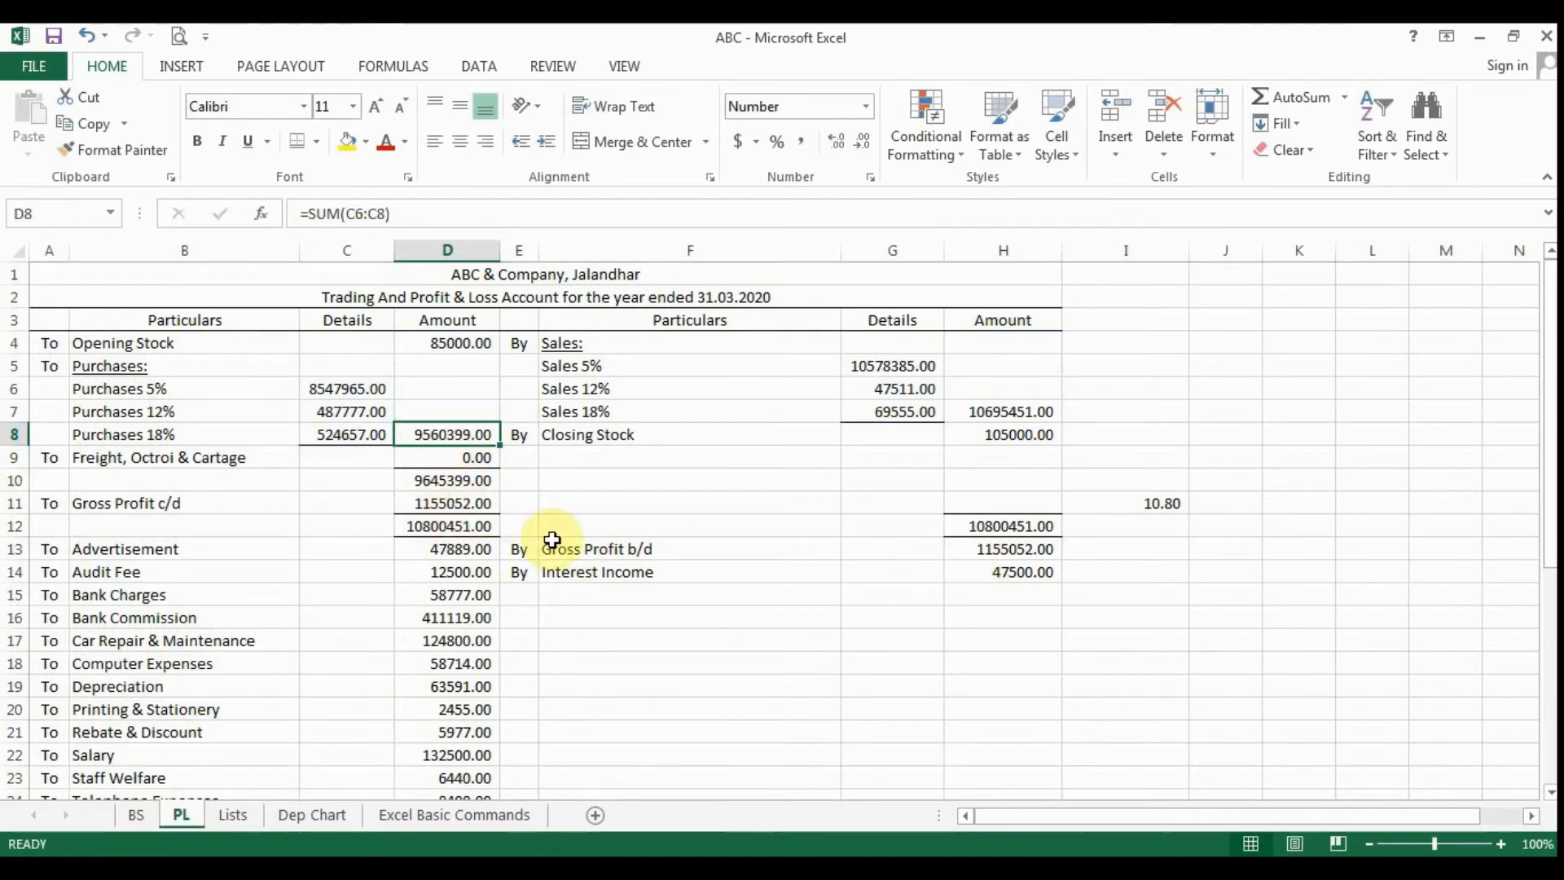
- Examine how SUM is used to subtract in Gross Profit c/d cell D11 and to add in cell D12
{"action": "left_click", "coordinate": [450, 503]}
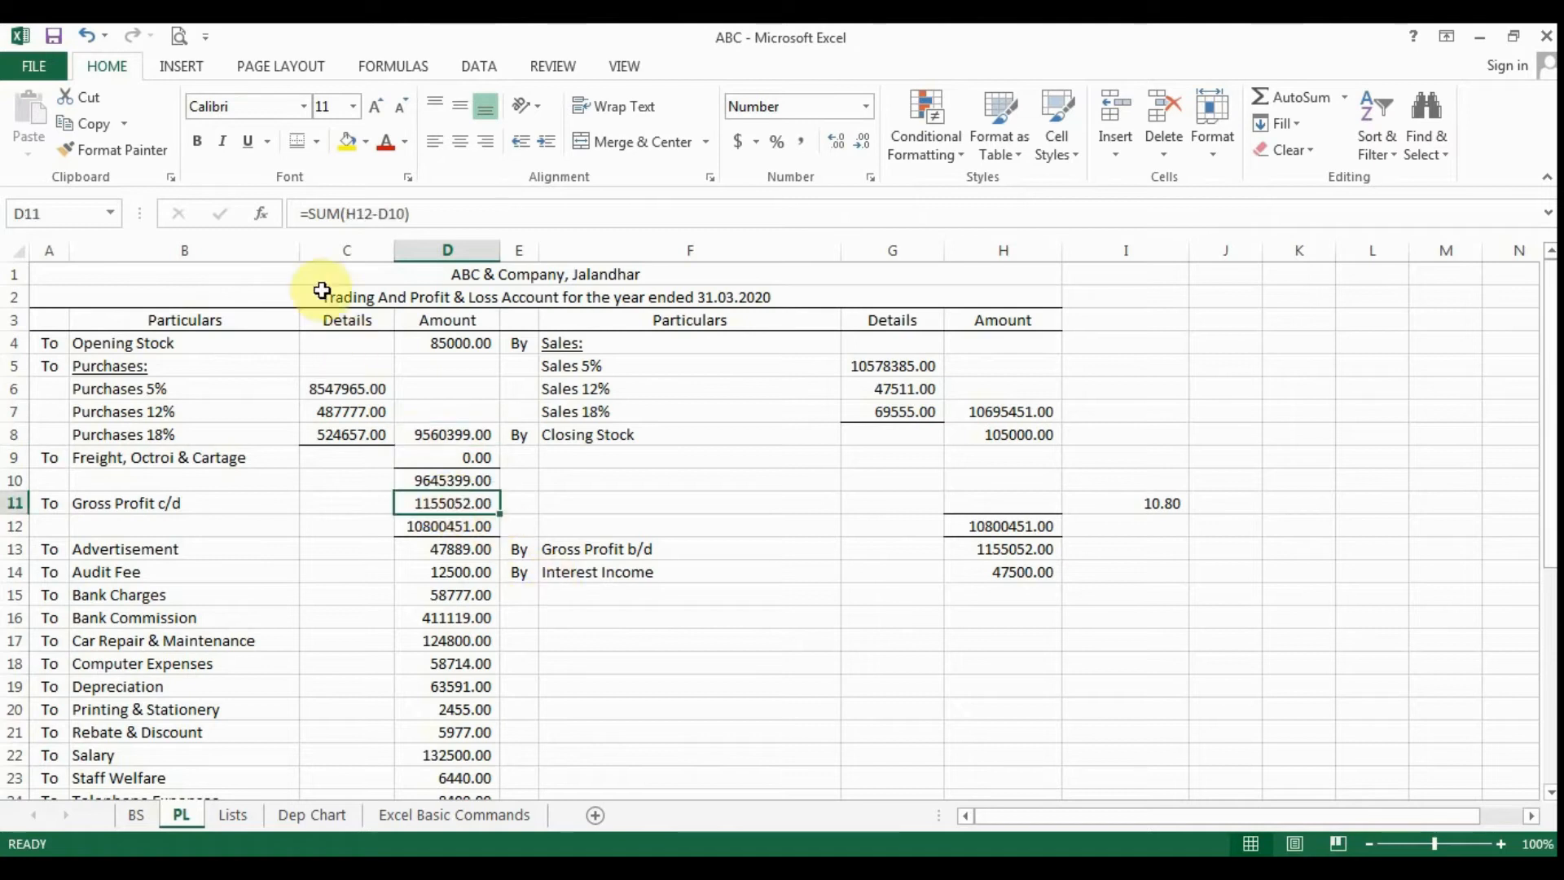
{"action": "key", "text": "F2"}
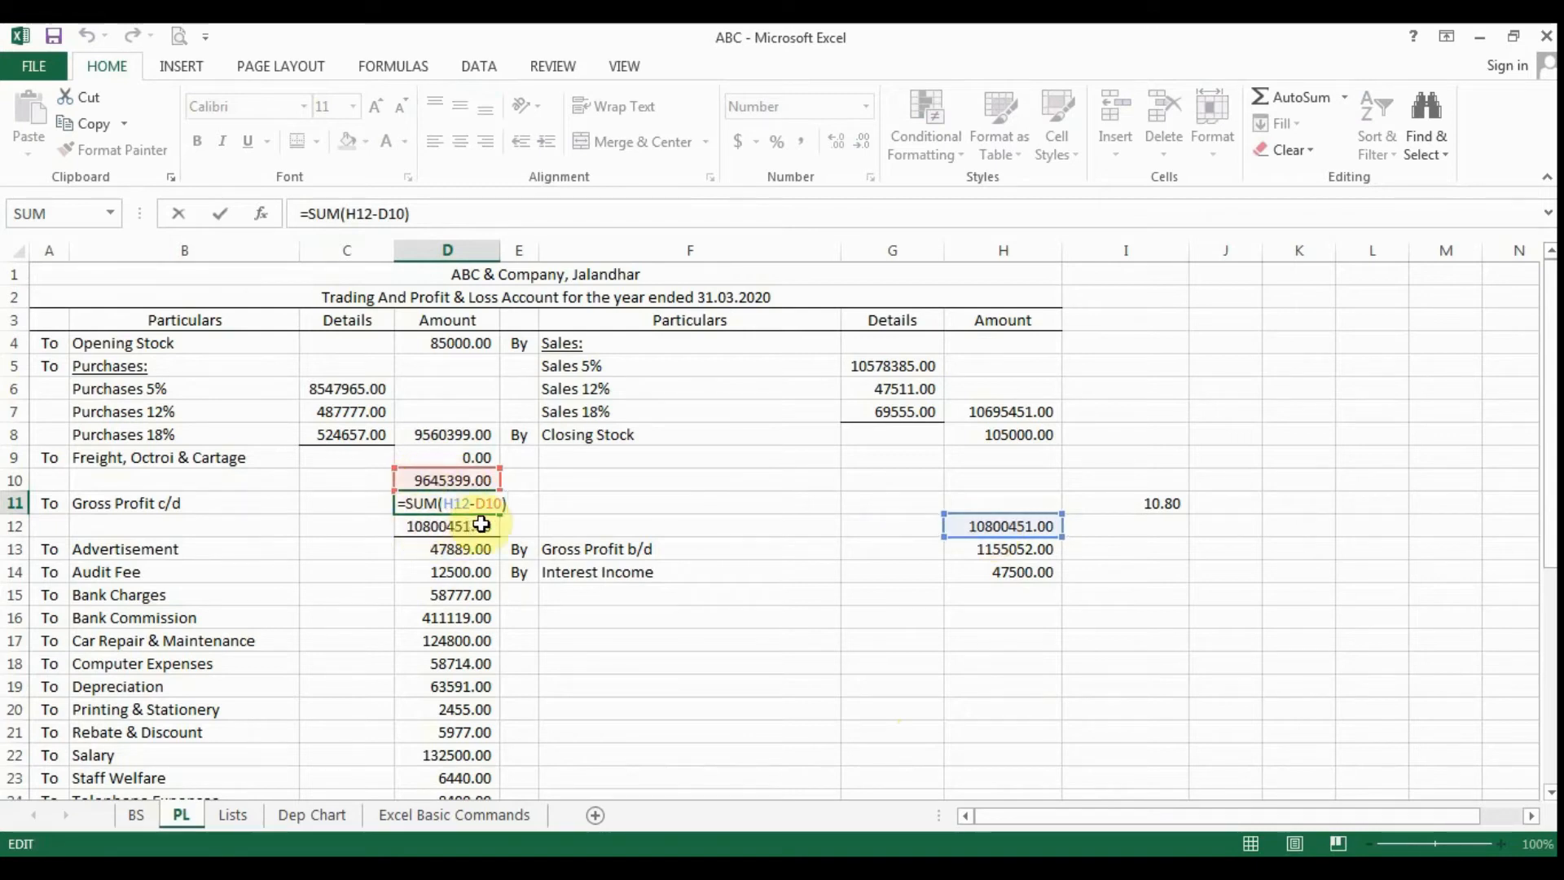
{"action": "left_click", "coordinate": [649, 635]}
{"action": "double_click", "coordinate": [486, 525]}
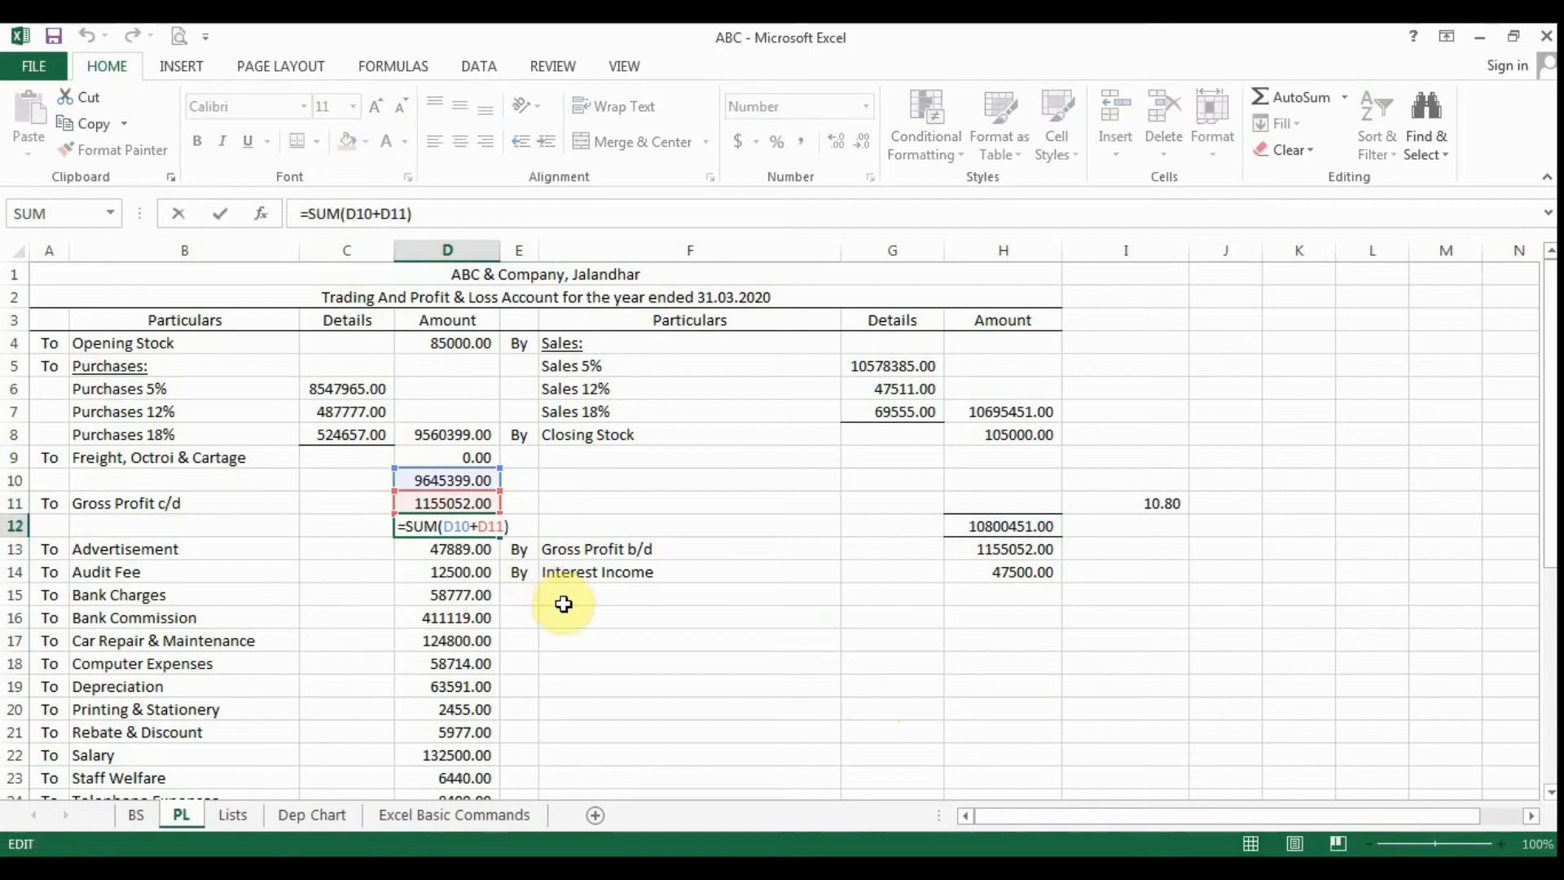
{"action": "key", "text": "Return"}
- Trace the Gross Profit b/d reference in H13 to its source cell D11 and return to H13
{"action": "left_click", "coordinate": [1012, 547]}
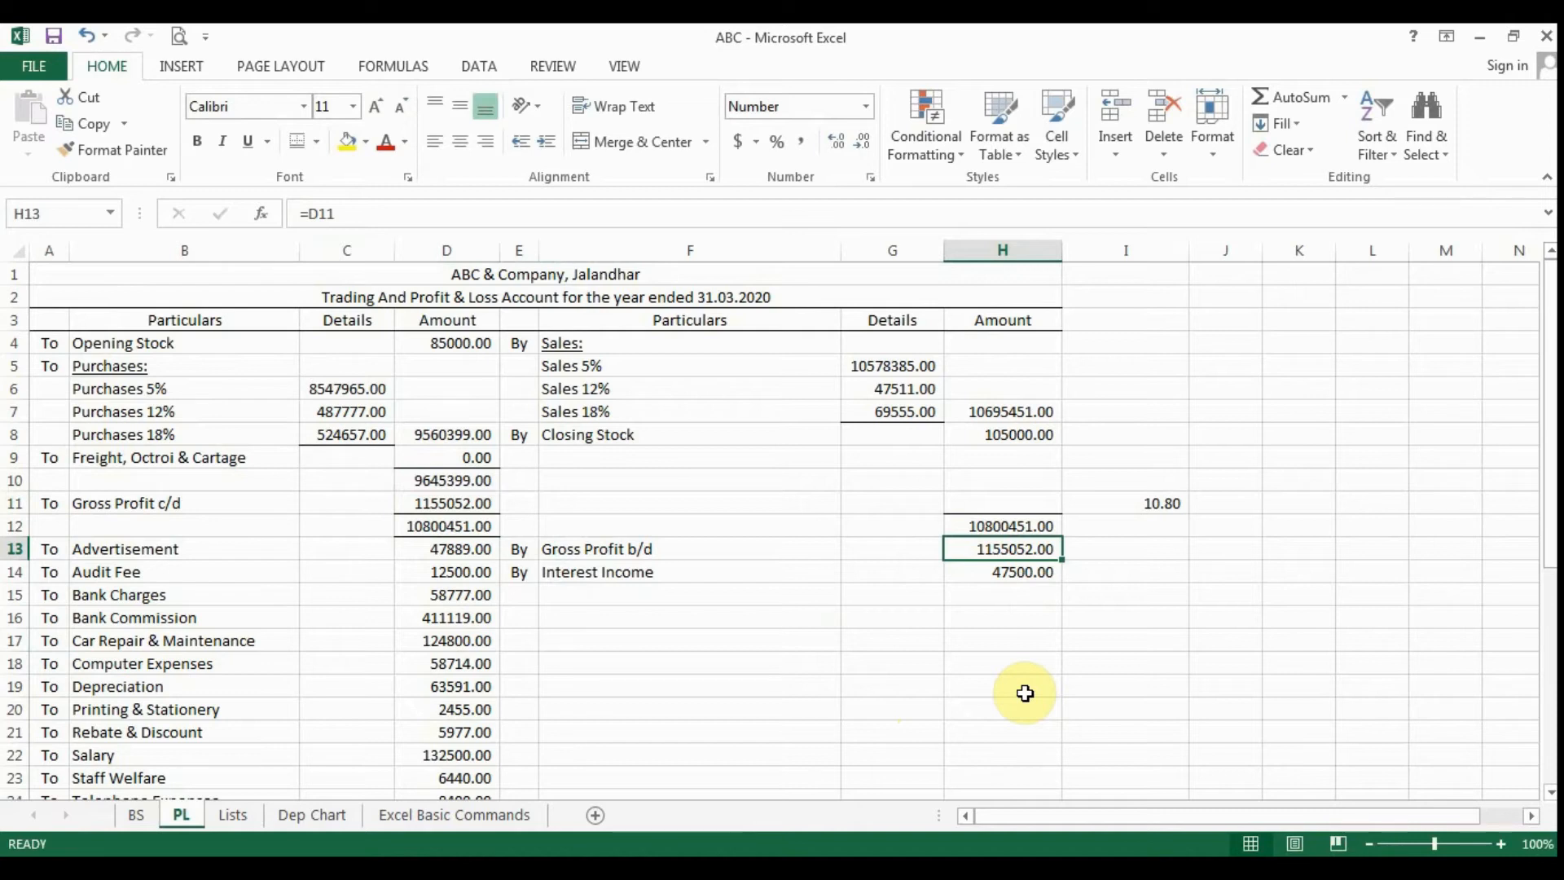
{"action": "key", "text": "Up"}
{"action": "key", "text": "Up"}
{"action": "key", "text": "Left"}
{"action": "key", "text": "Left"}
{"action": "key", "text": "Left"}
{"action": "key", "text": "Left"}
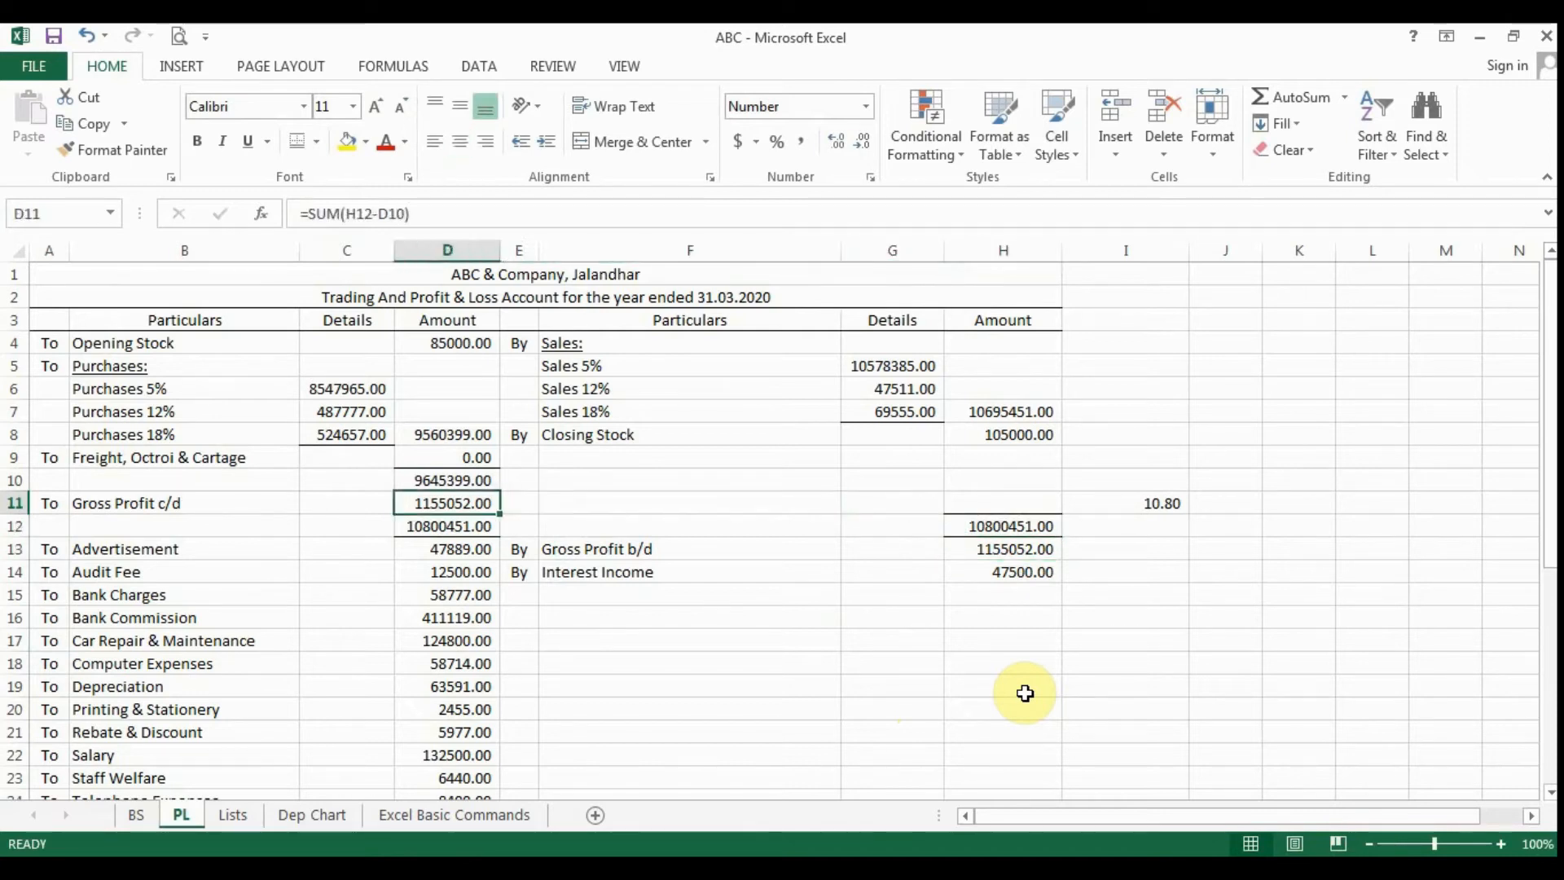
{"action": "key", "text": "Right"}
{"action": "key", "text": "Right"}
{"action": "key", "text": "Right"}
{"action": "key", "text": "Right"}
{"action": "key", "text": "Right"}
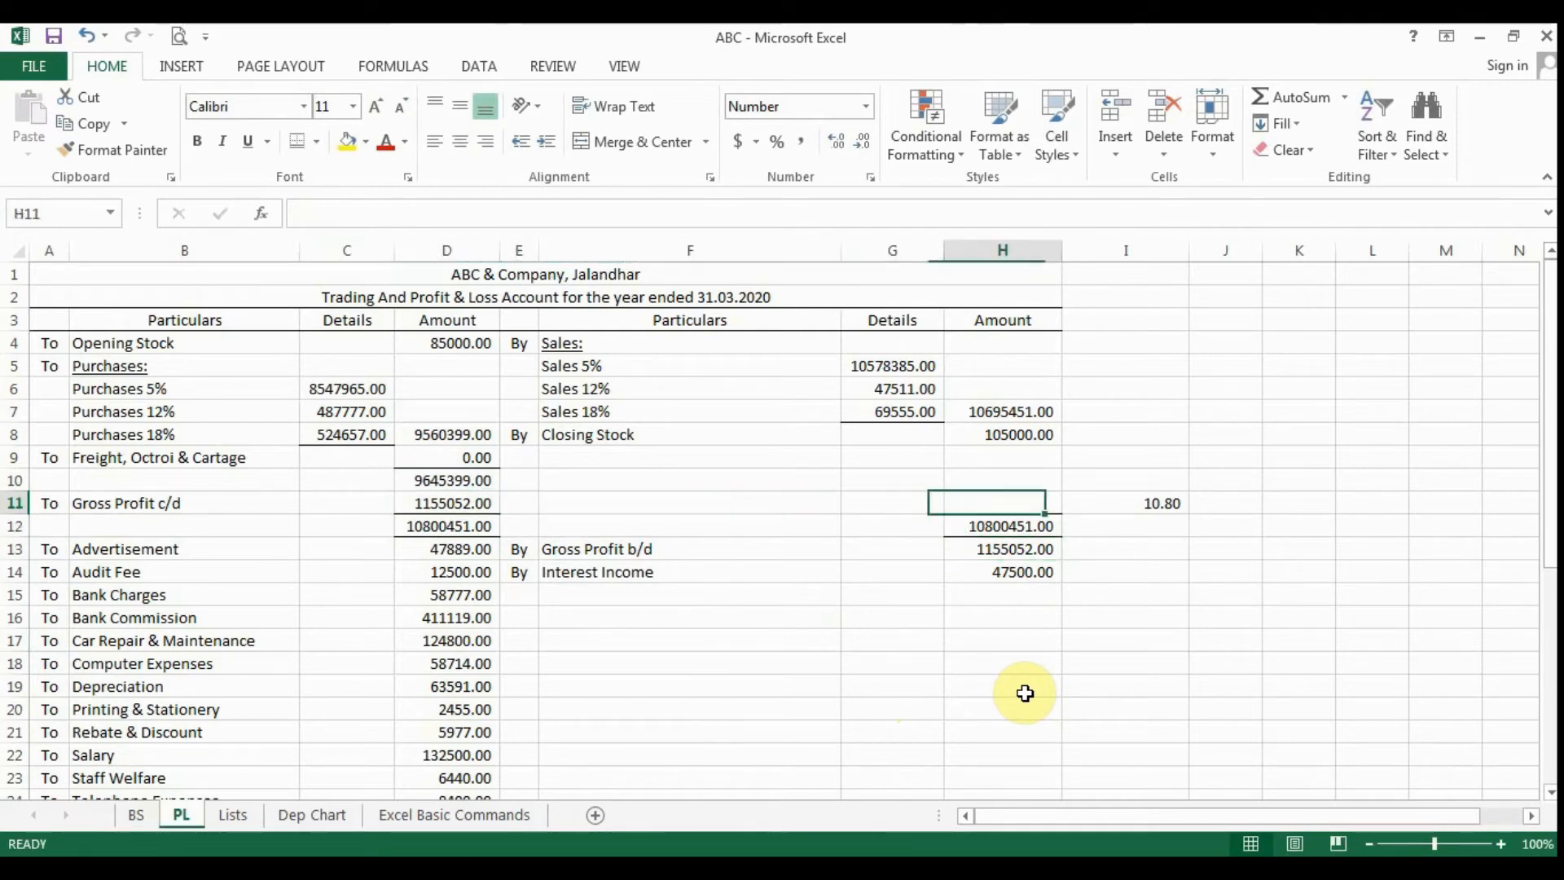
{"action": "key", "text": "Down"}
{"action": "key", "text": "Down"}
{"action": "key", "text": "Left"}
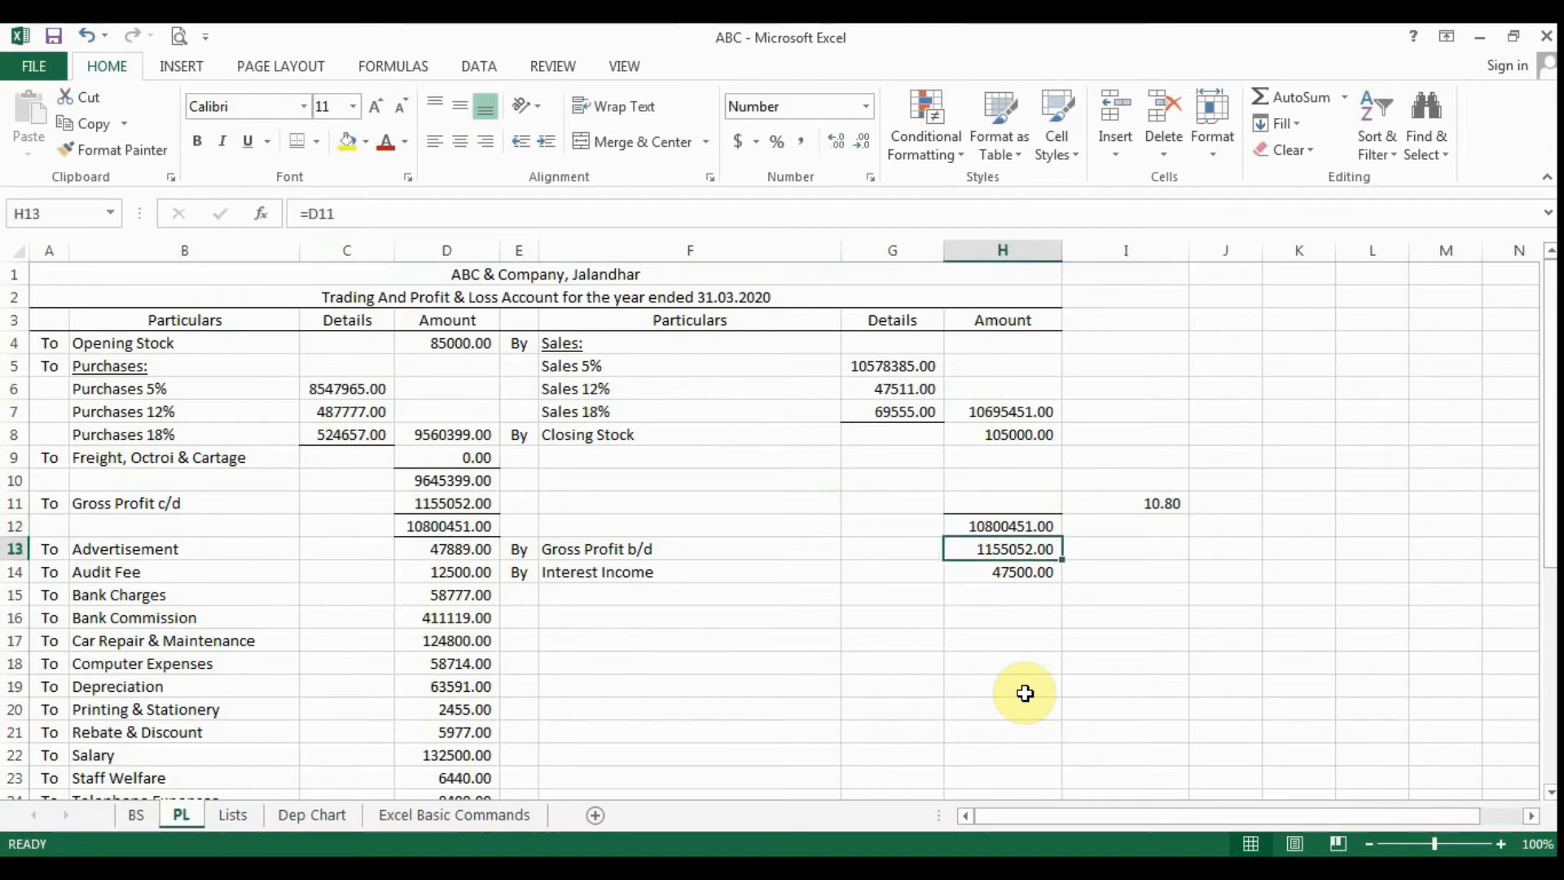
- Replace the Gross Profit b/d formula in H13 with =SUM(D11) and check the stored formula
{"action": "type", "text": "=SUM("}
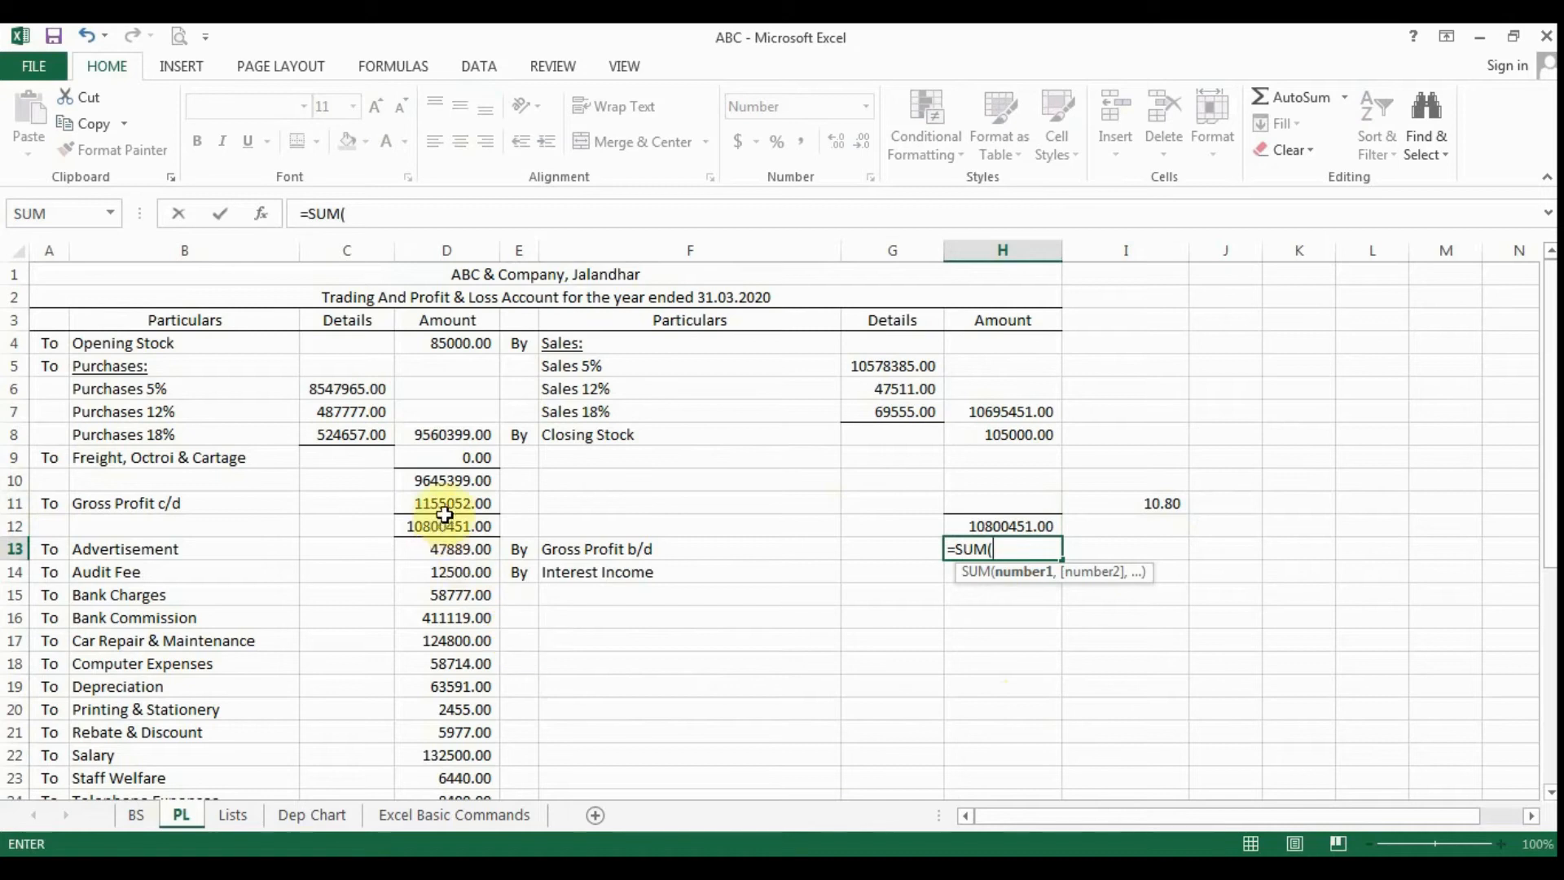
{"action": "left_click", "coordinate": [447, 503]}
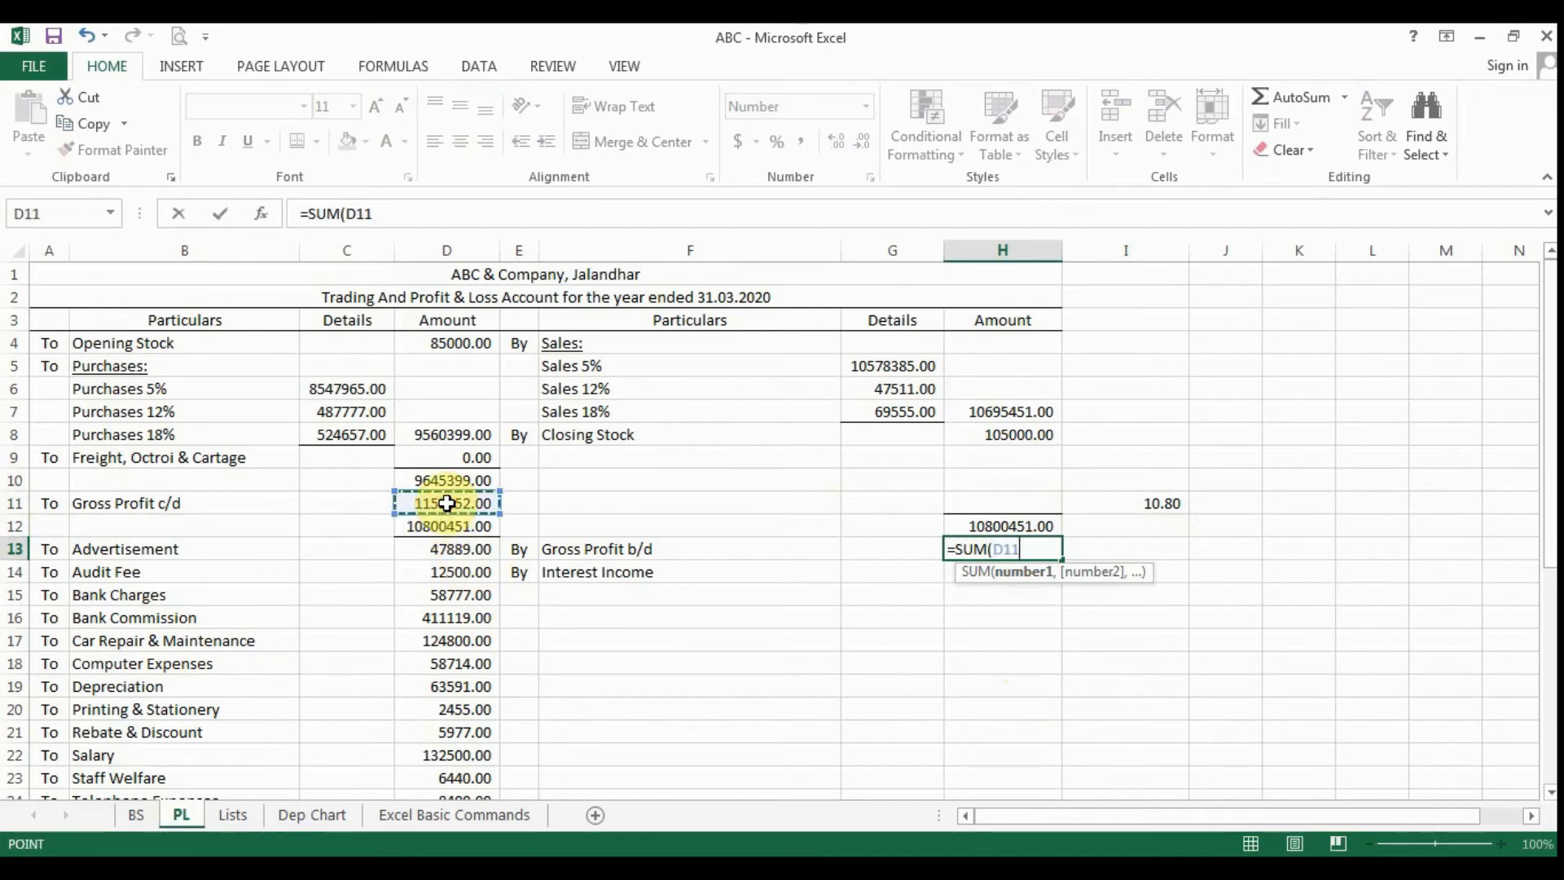
{"action": "type", "text": ")"}
{"action": "key", "text": "Return"}
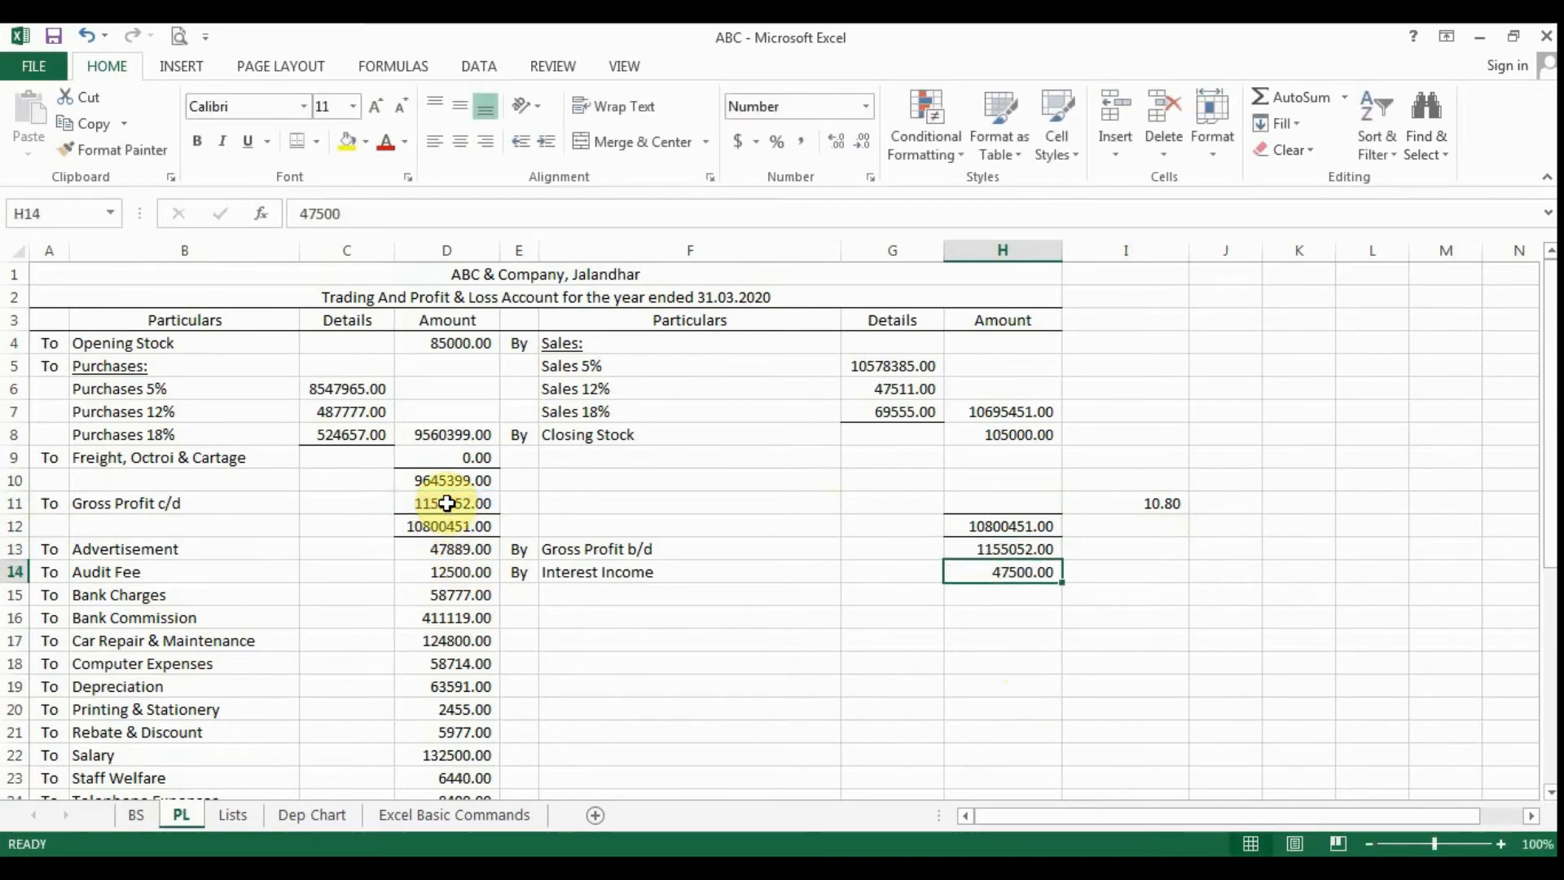
{"action": "key", "text": "Up"}
{"action": "key", "text": "Up"}
{"action": "key", "text": "Up"}
{"action": "key", "text": "Up"}
{"action": "key", "text": "Up"}
{"action": "key", "text": "Up"}
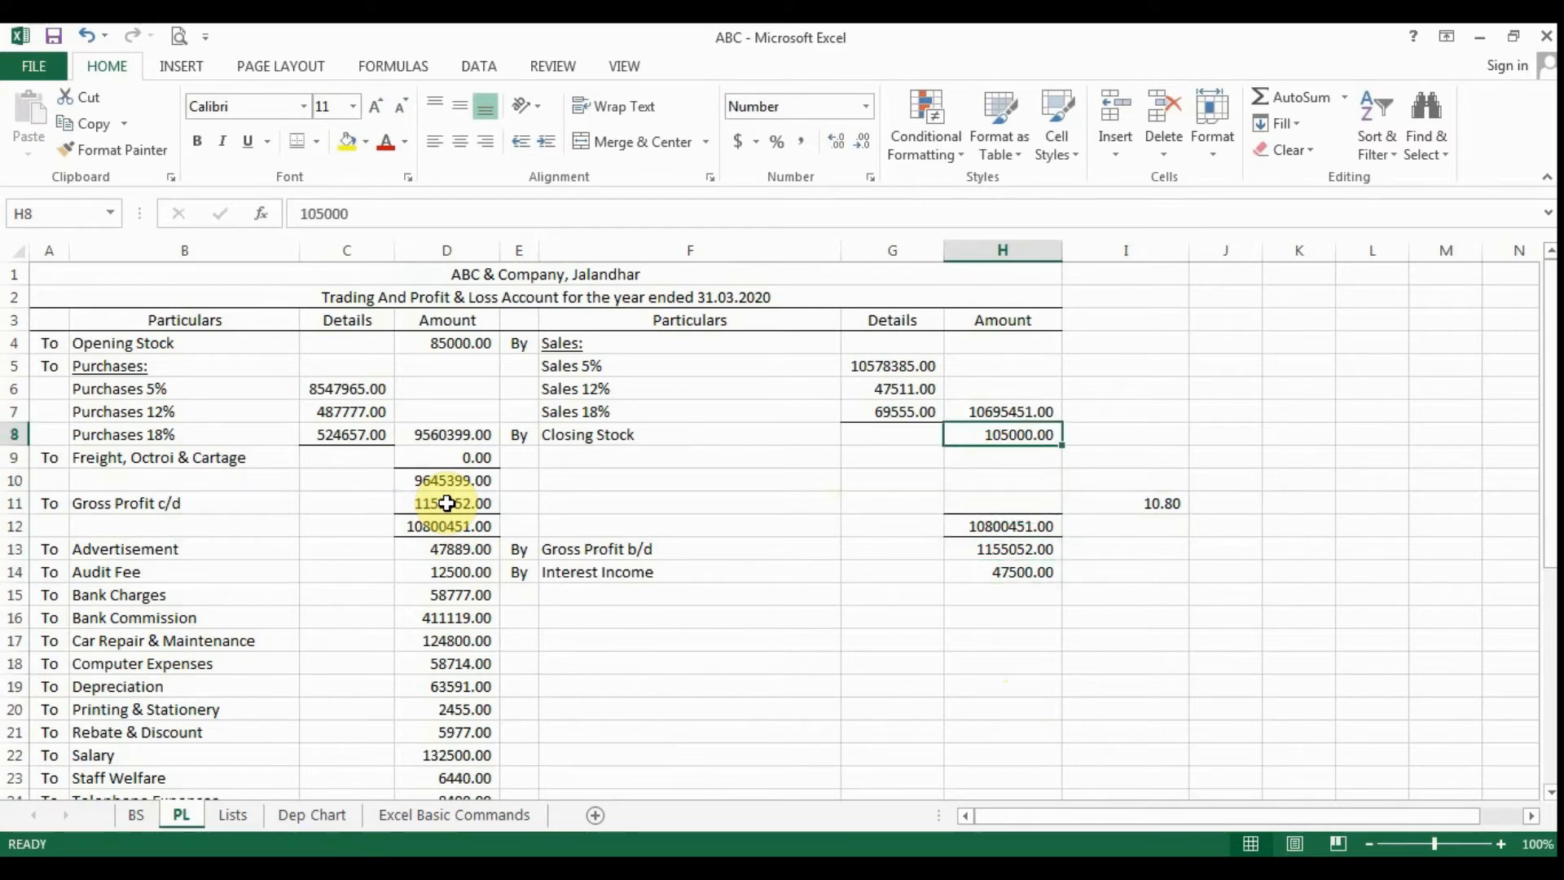
{"action": "key", "text": "Down"}
{"action": "key", "text": "Down"}
{"action": "key", "text": "Down"}
{"action": "key", "text": "Down"}
{"action": "key", "text": "Down"}
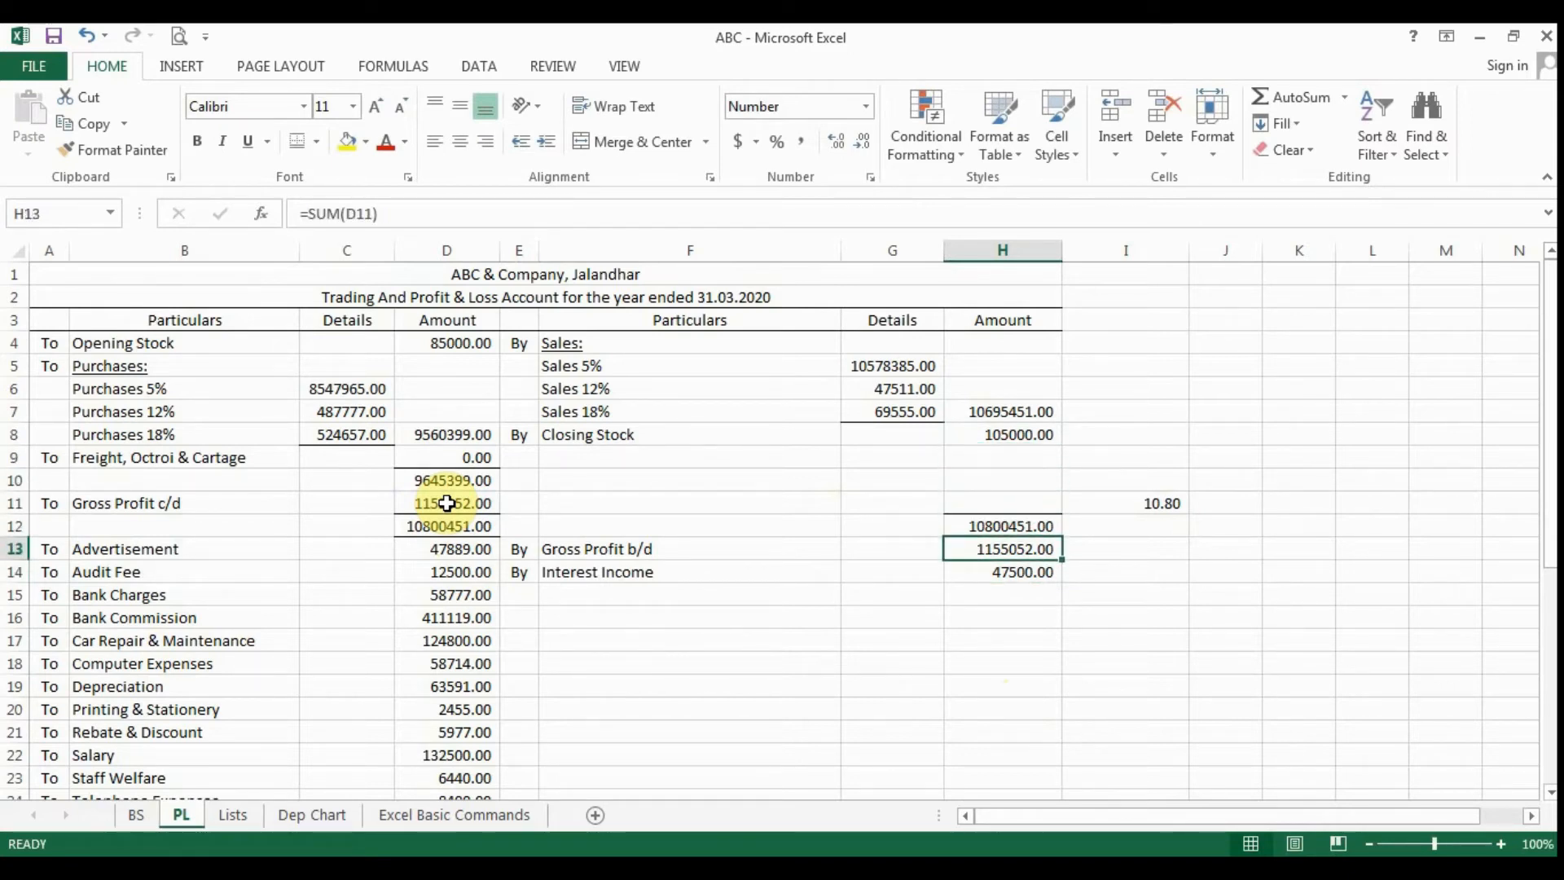
- Set the Closing Stock amount in cell H8 to 426000
{"action": "key", "text": "Up"}
{"action": "key", "text": "Up"}
{"action": "key", "text": "Up"}
{"action": "key", "text": "Up"}
{"action": "key", "text": "Up"}
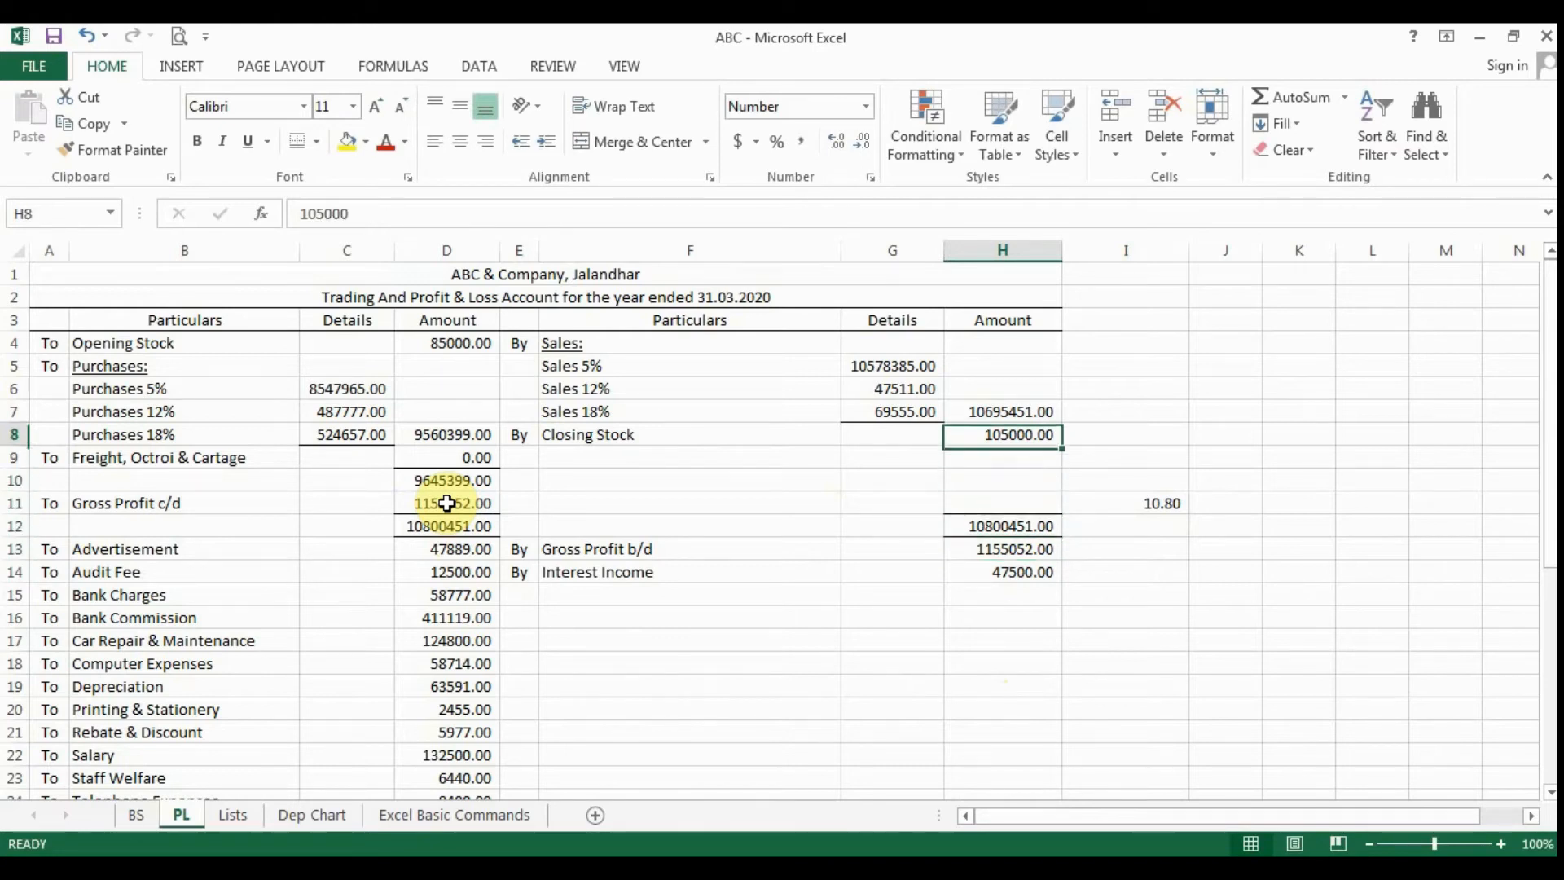
{"action": "type", "text": "4"}
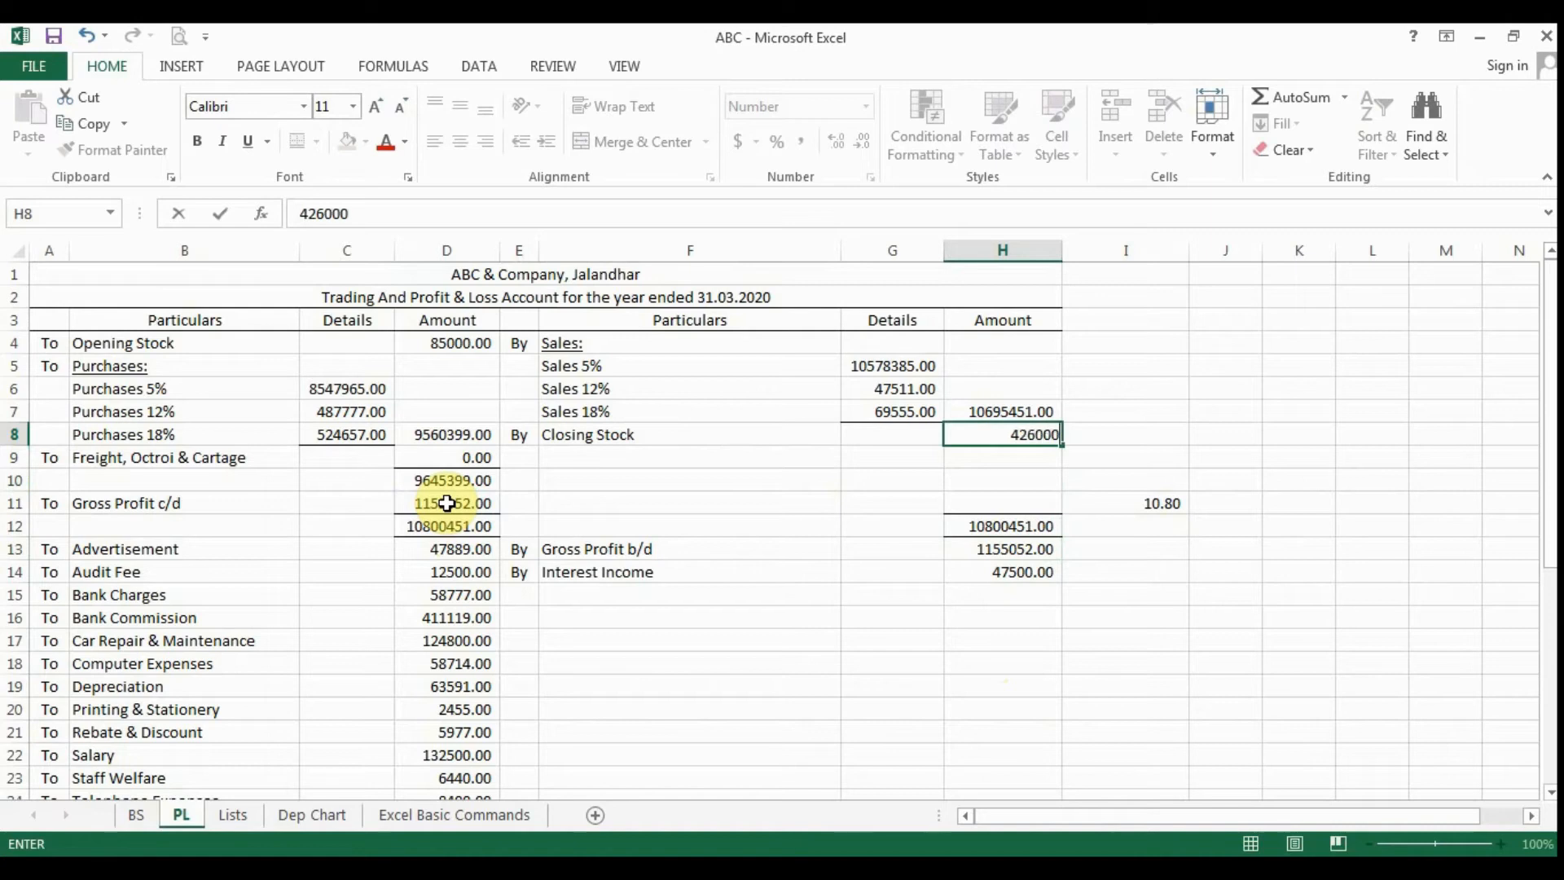
{"action": "type", "text": "26000"}
{"action": "key", "text": "Return"}
- Check the recalculated Gross Profit b/d in H13 and undo the Closing Stock change
{"action": "key", "text": "Down"}
{"action": "key", "text": "Down"}
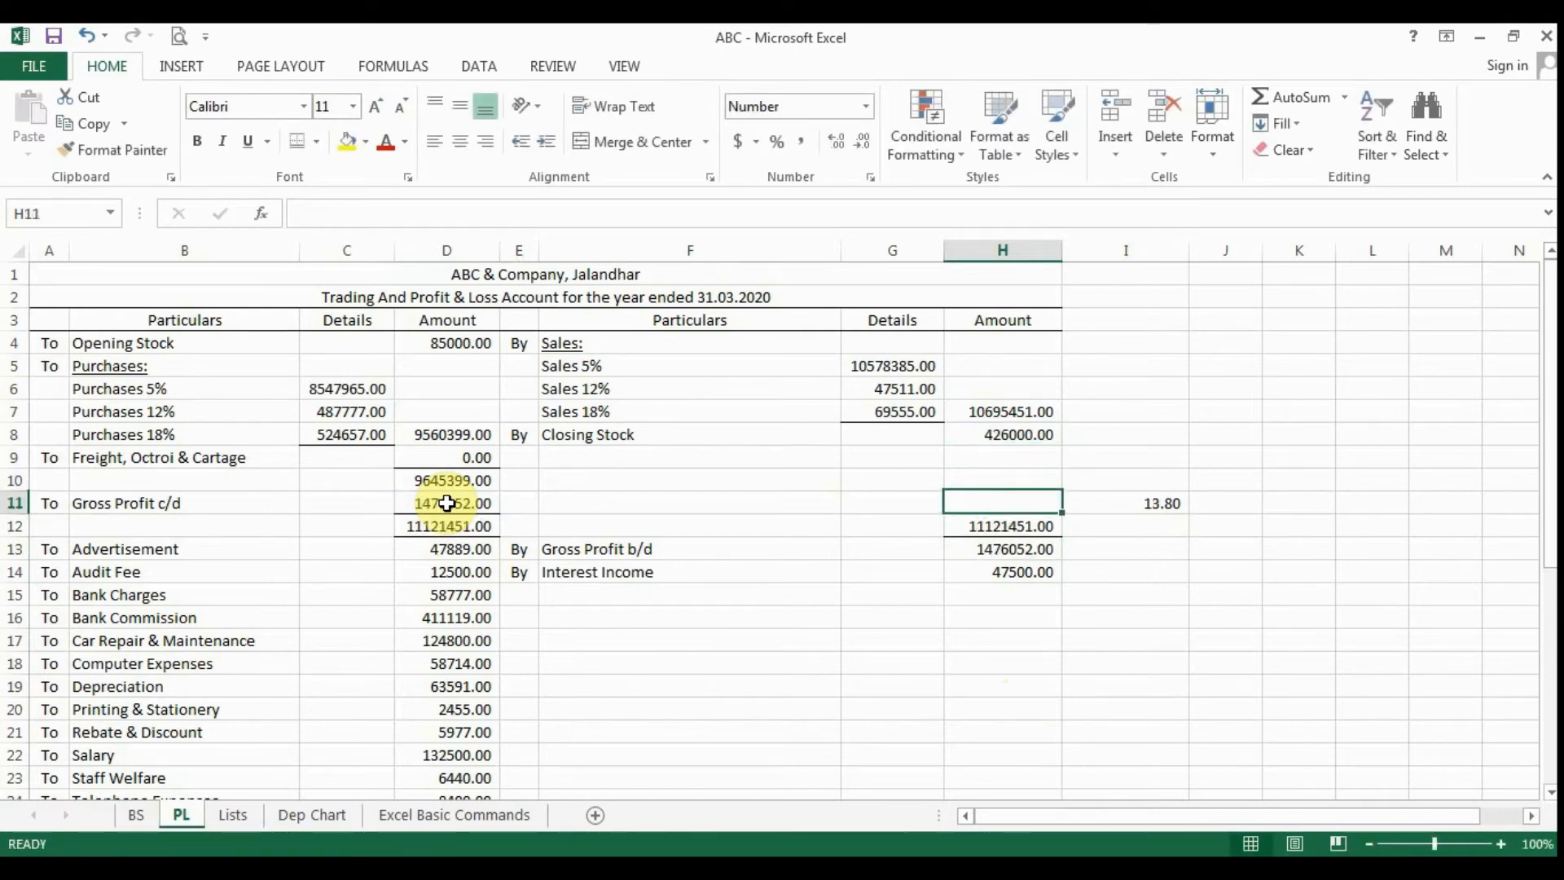
{"action": "key", "text": "Down"}
{"action": "key", "text": "Down"}
{"action": "key", "text": "Down"}
{"action": "key", "text": "Up"}
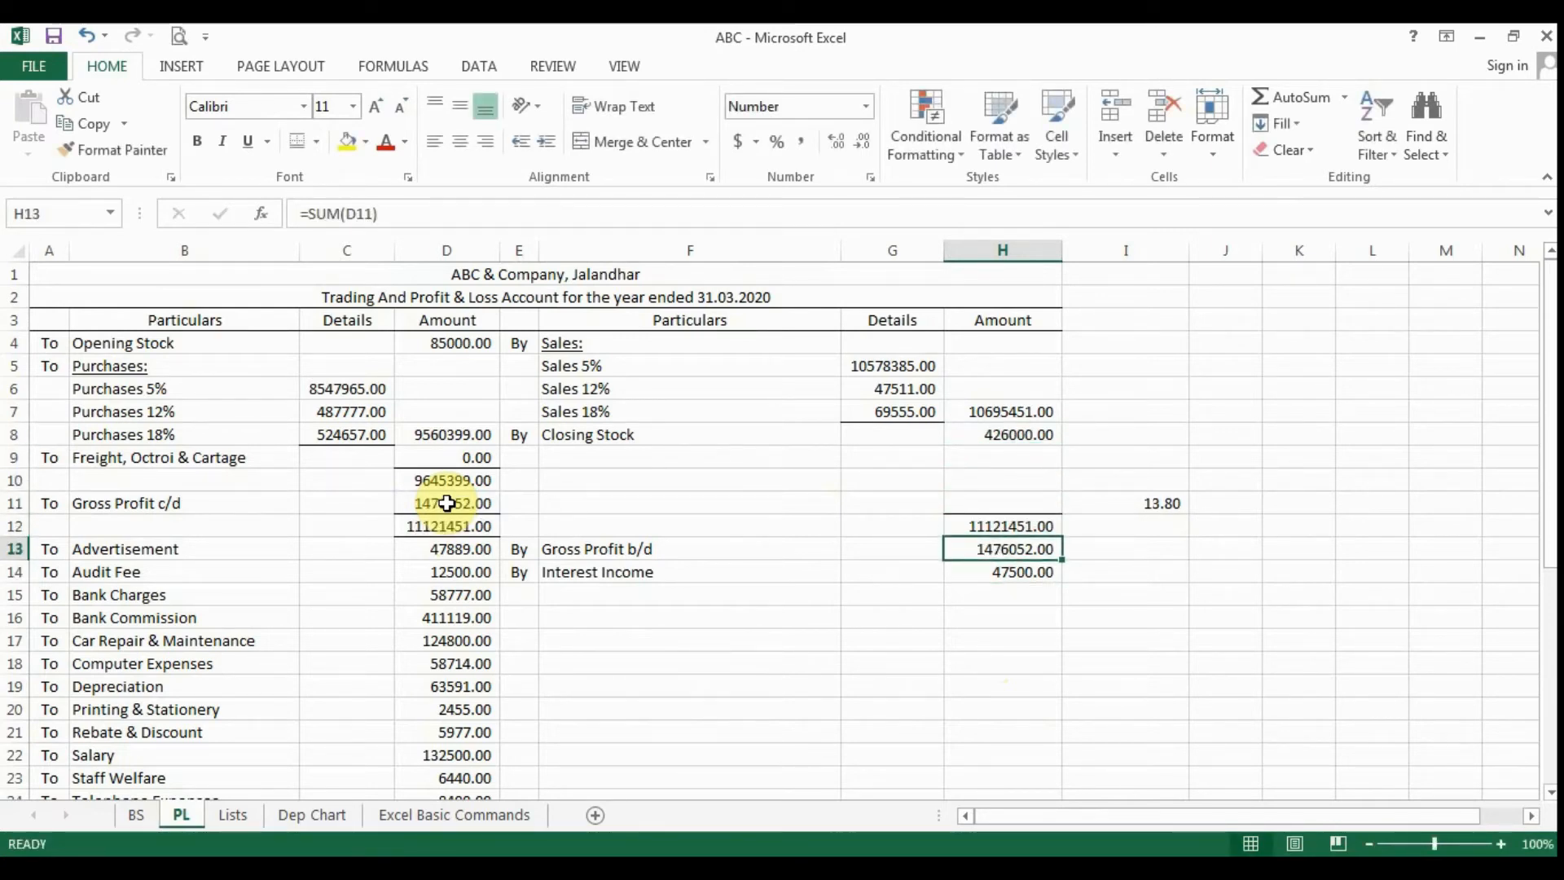
{"action": "left_click", "coordinate": [88, 39]}
- Inspect the Net Profit formula in D27 of PL and the linked net profit cell C8 on the BS sheet
{"action": "scroll", "coordinate": [374, 628], "scroll_direction": "down", "scroll_amount": 4}
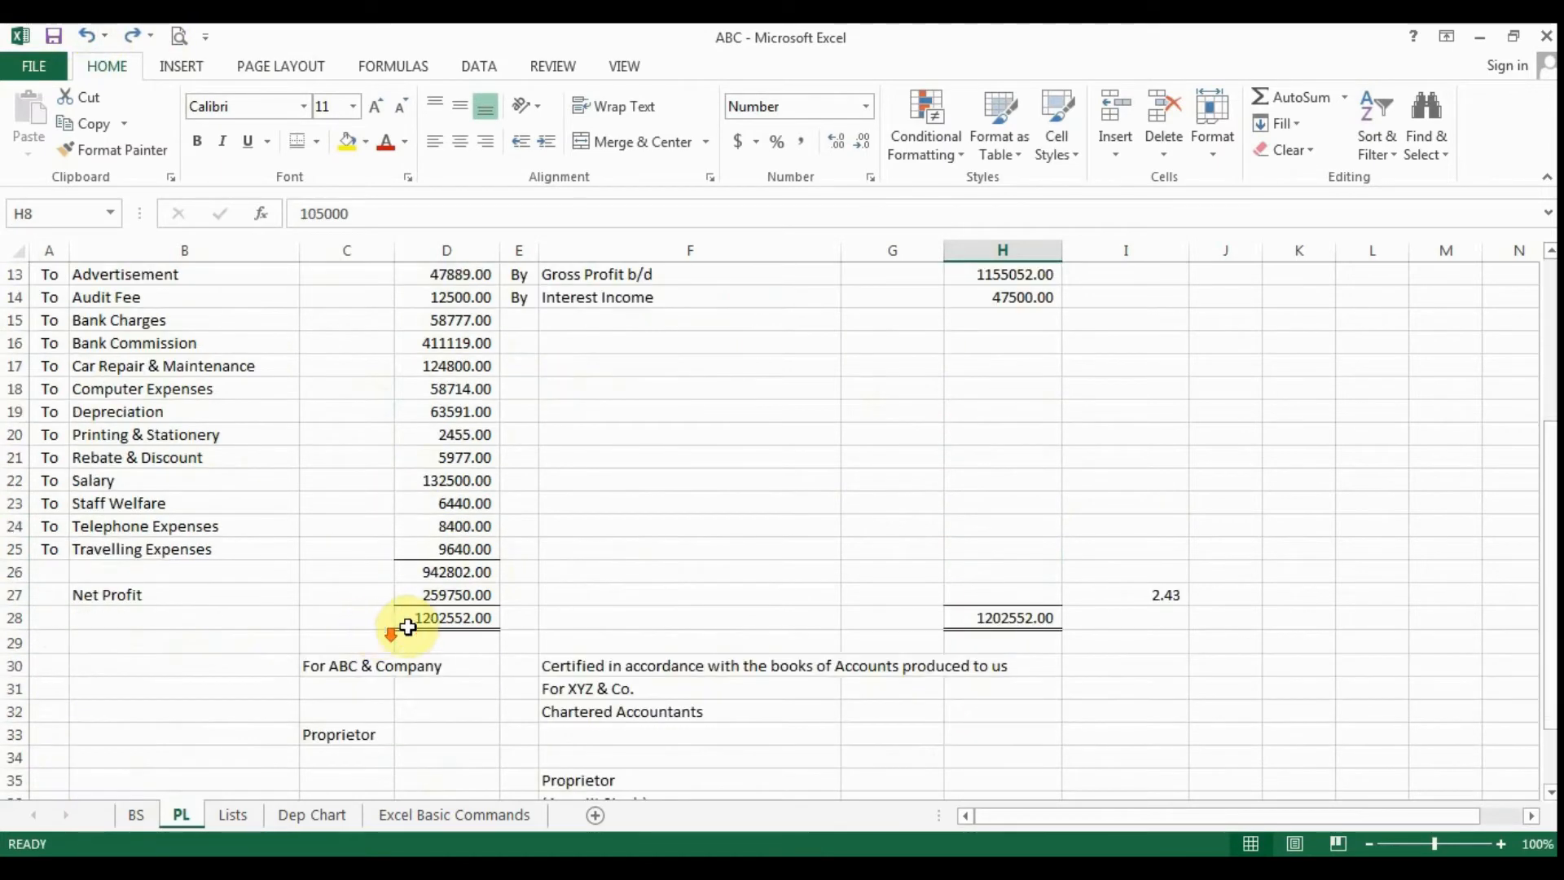
{"action": "left_click", "coordinate": [437, 592]}
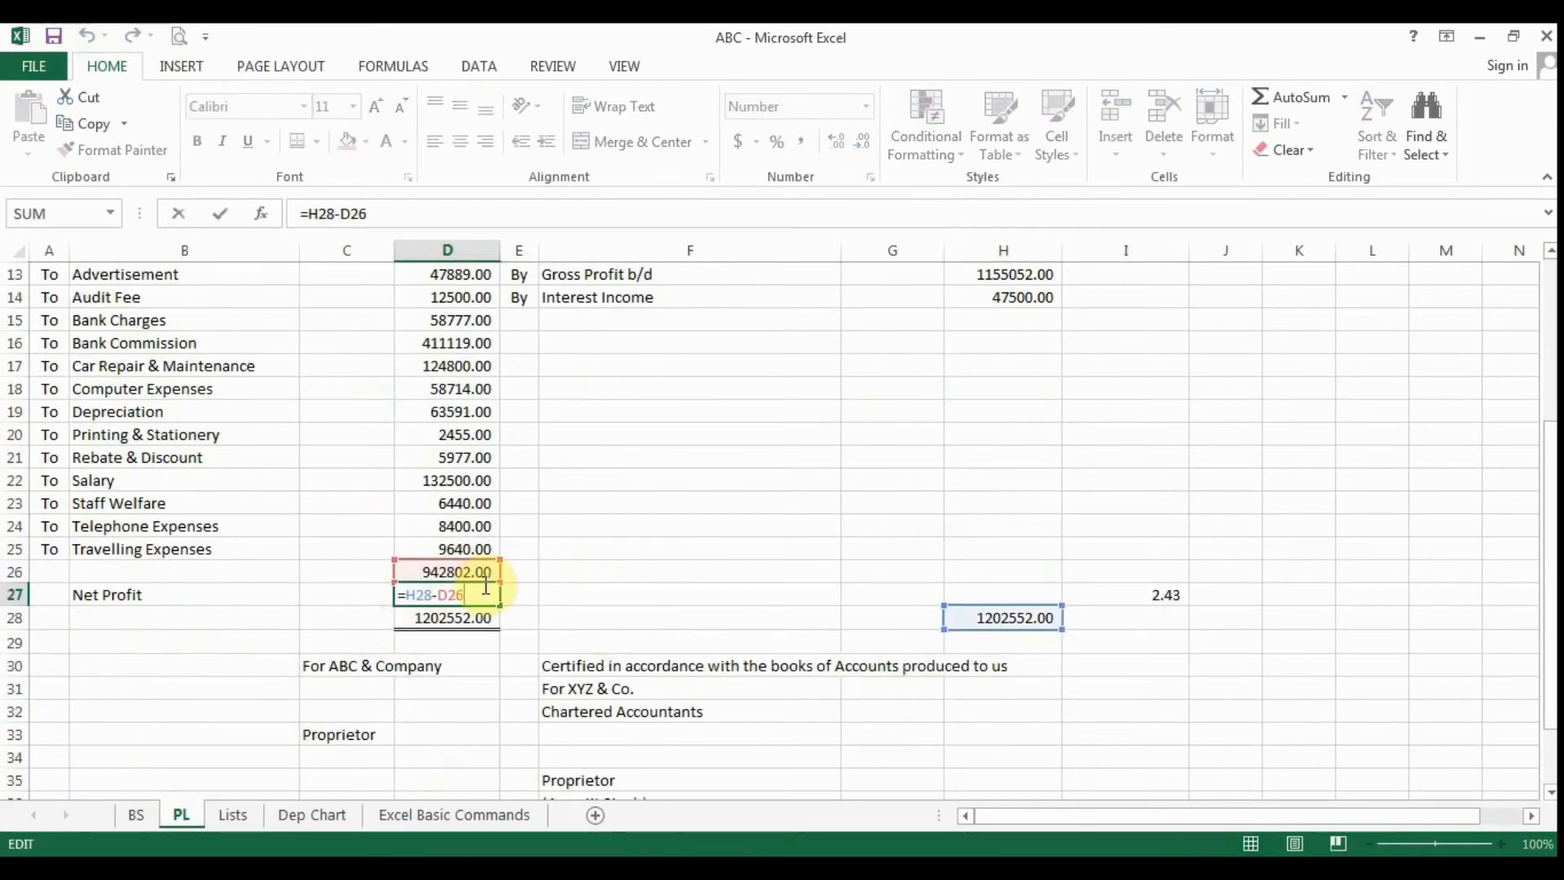
{"action": "left_click", "coordinate": [134, 815]}
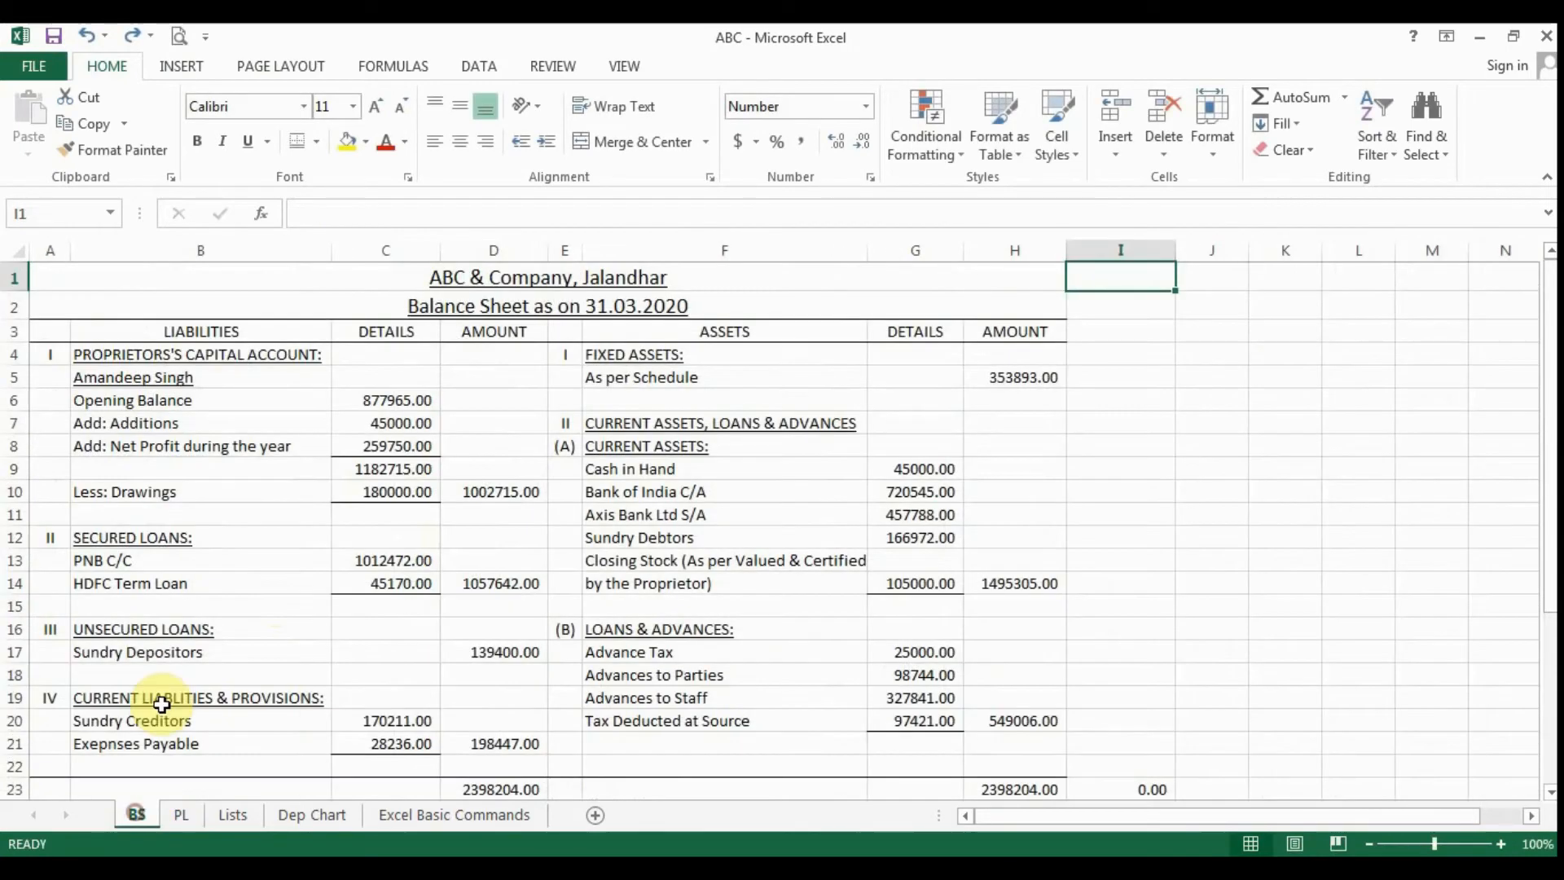
{"action": "left_click", "coordinate": [397, 444]}
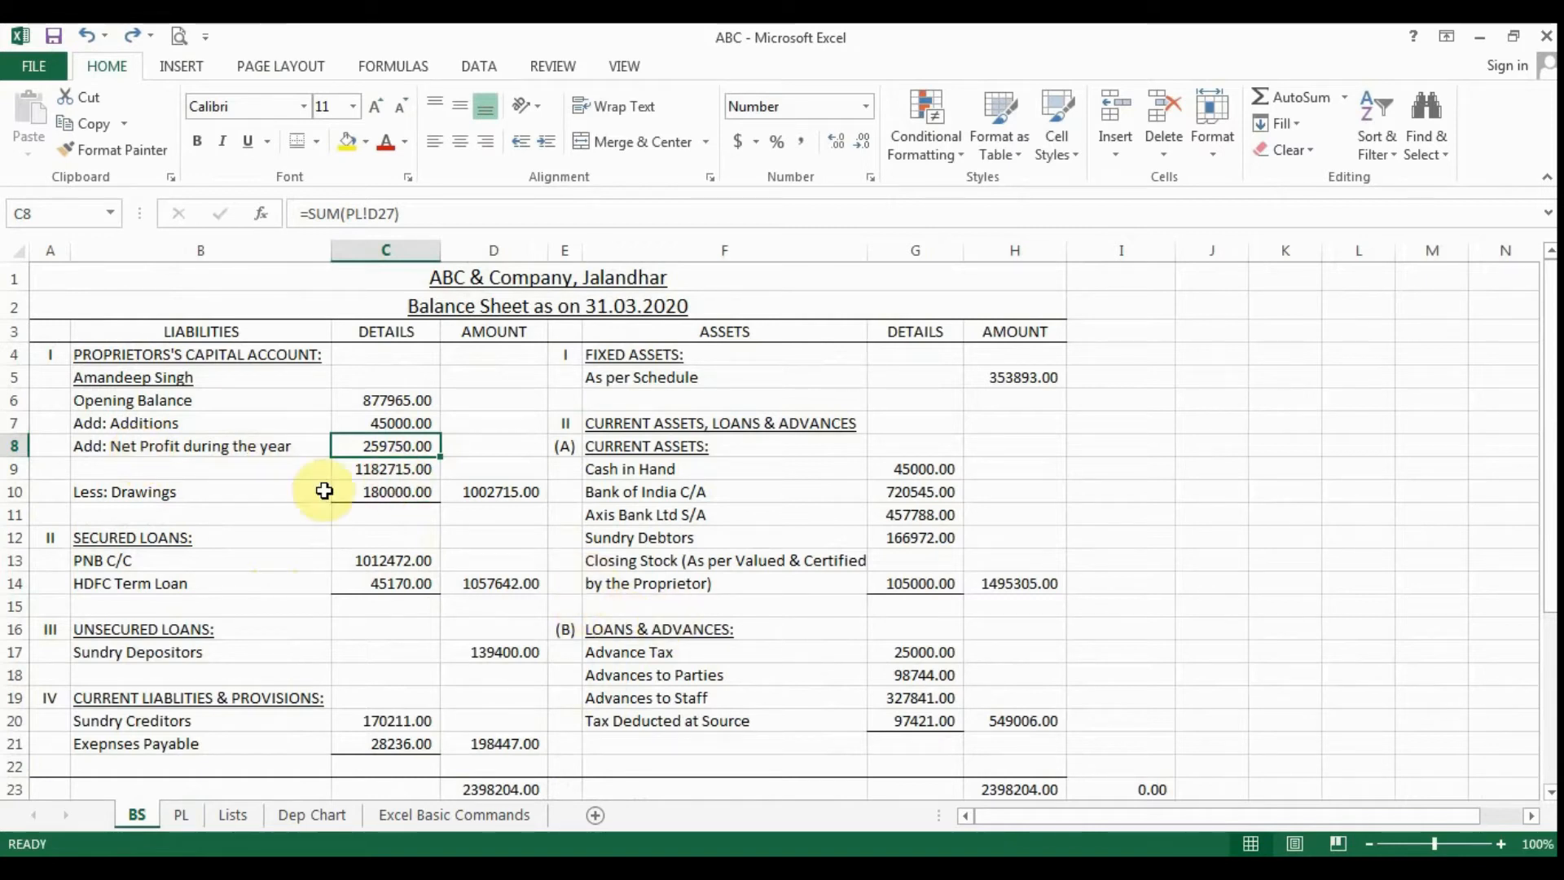
- Compare the Net Profit figure on the PL sheet with the linked net profit formula in C8 of the BS sheet
{"action": "left_click", "coordinate": [181, 817]}
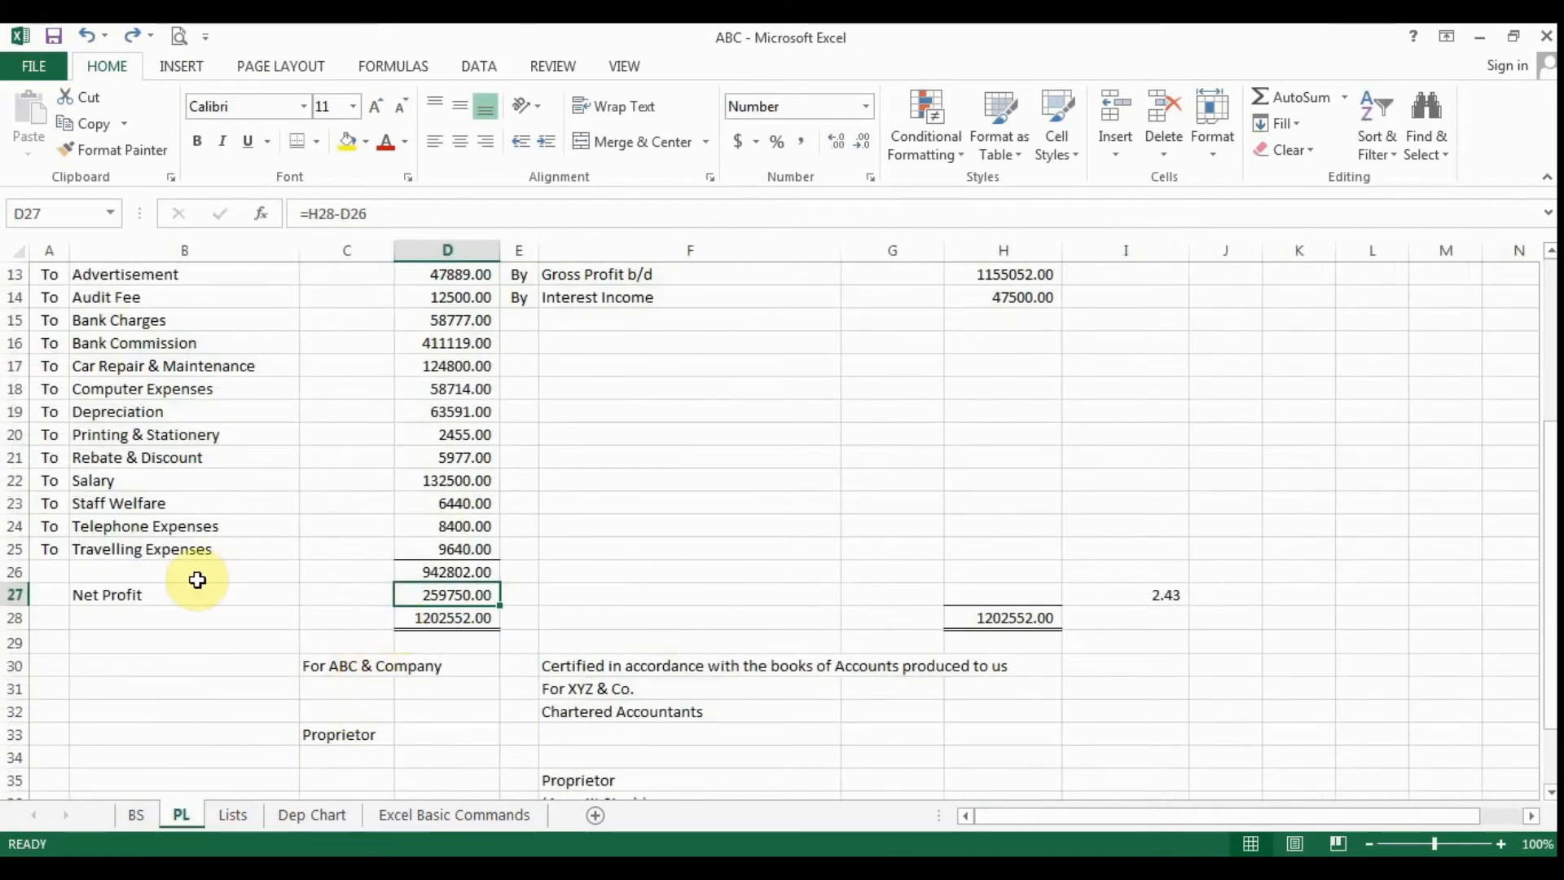
{"action": "left_click", "coordinate": [140, 816]}
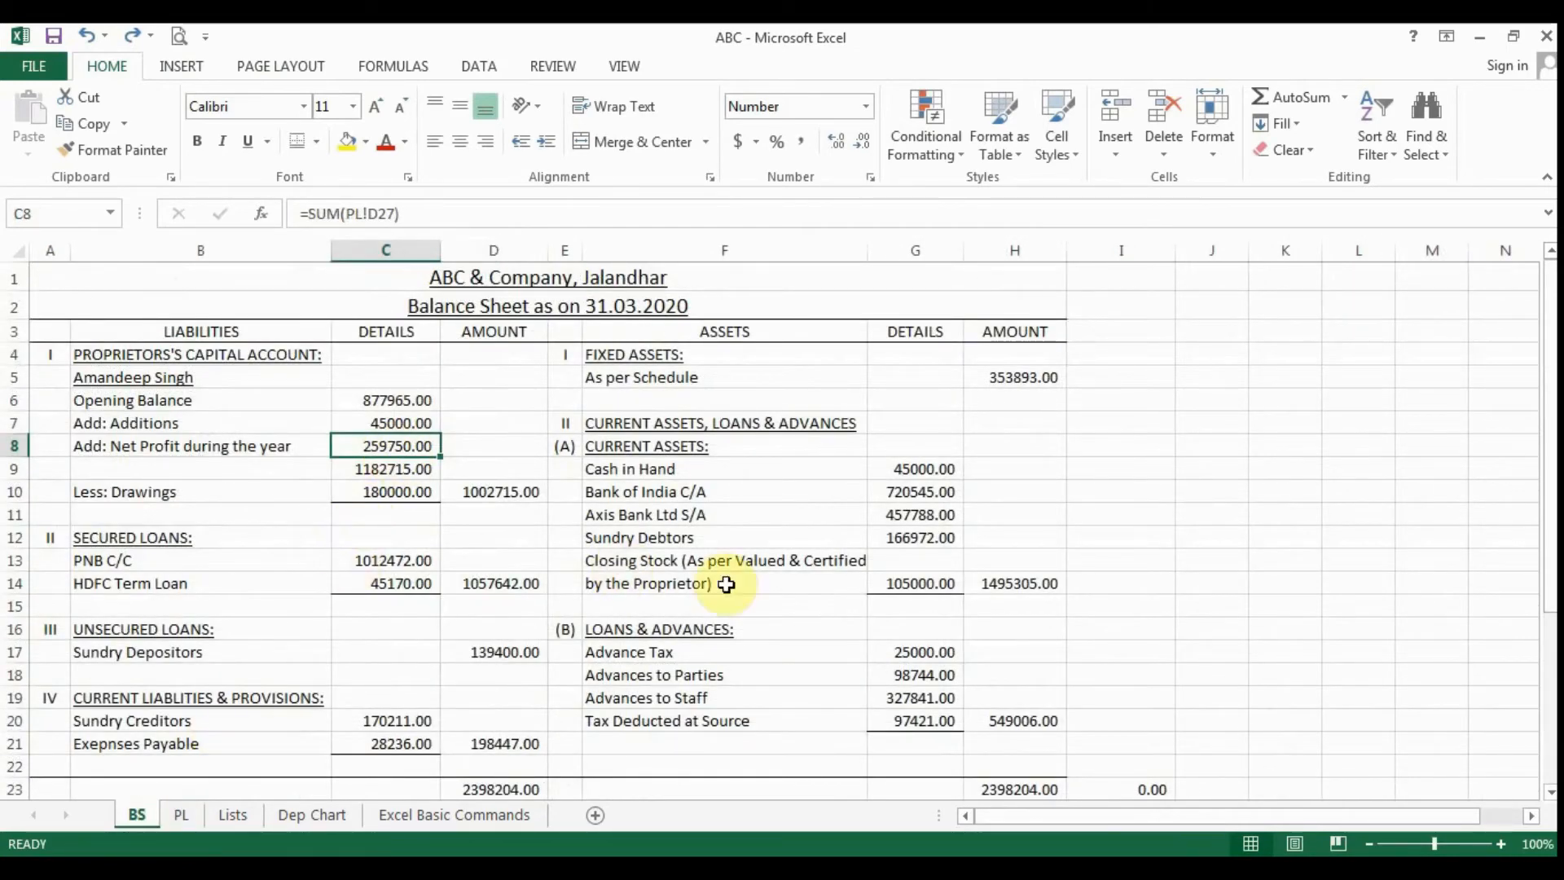
{"action": "key", "text": "F2"}
{"action": "key", "text": "Escape"}
{"action": "left_click", "coordinate": [181, 814]}
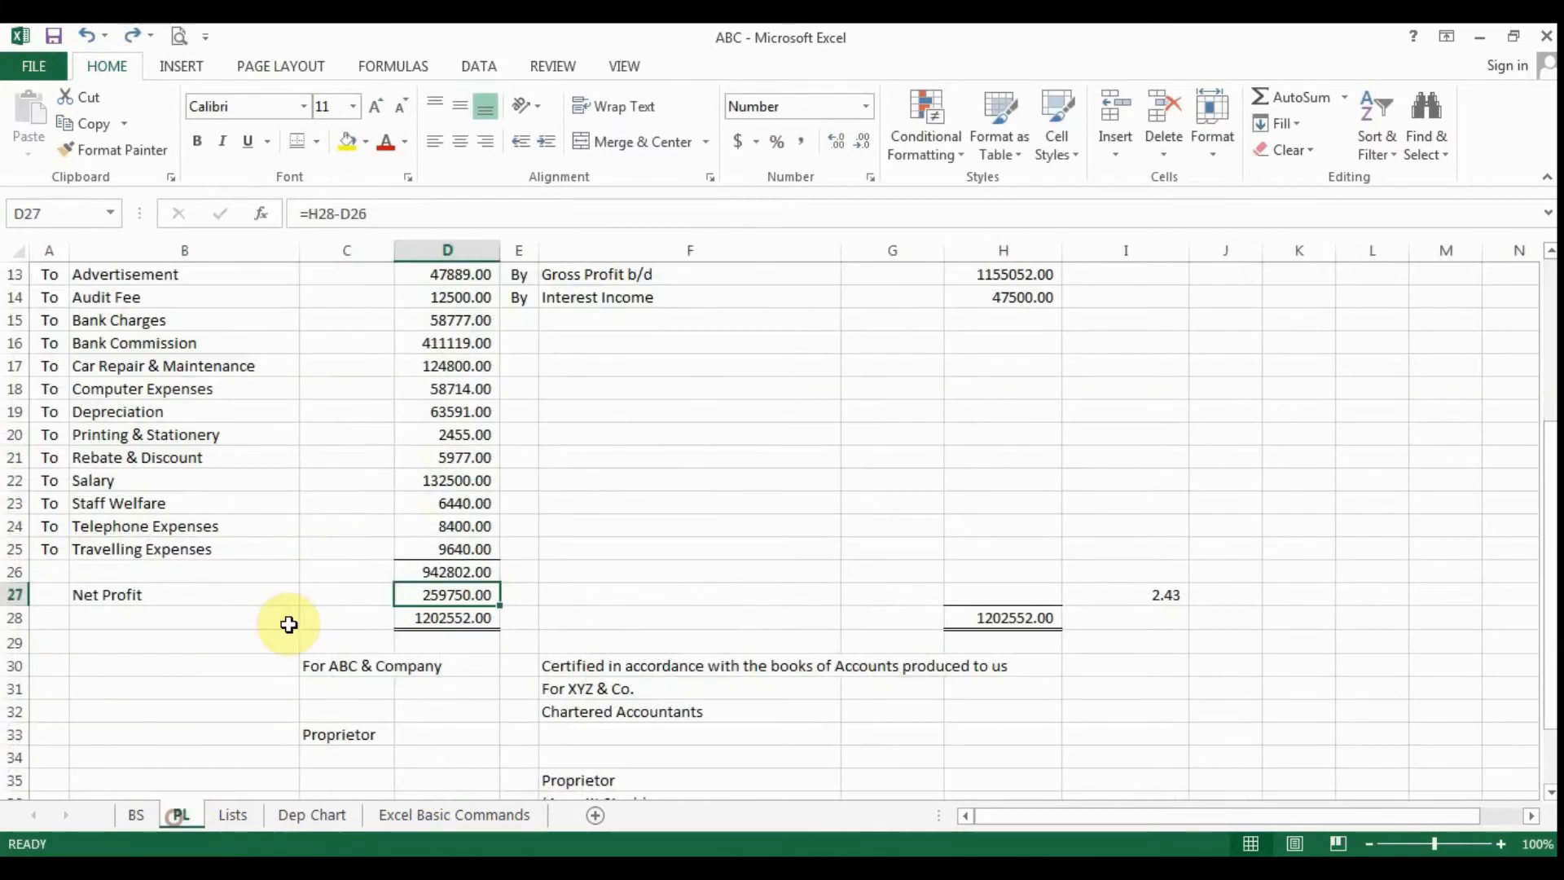
{"action": "left_click", "coordinate": [438, 397]}
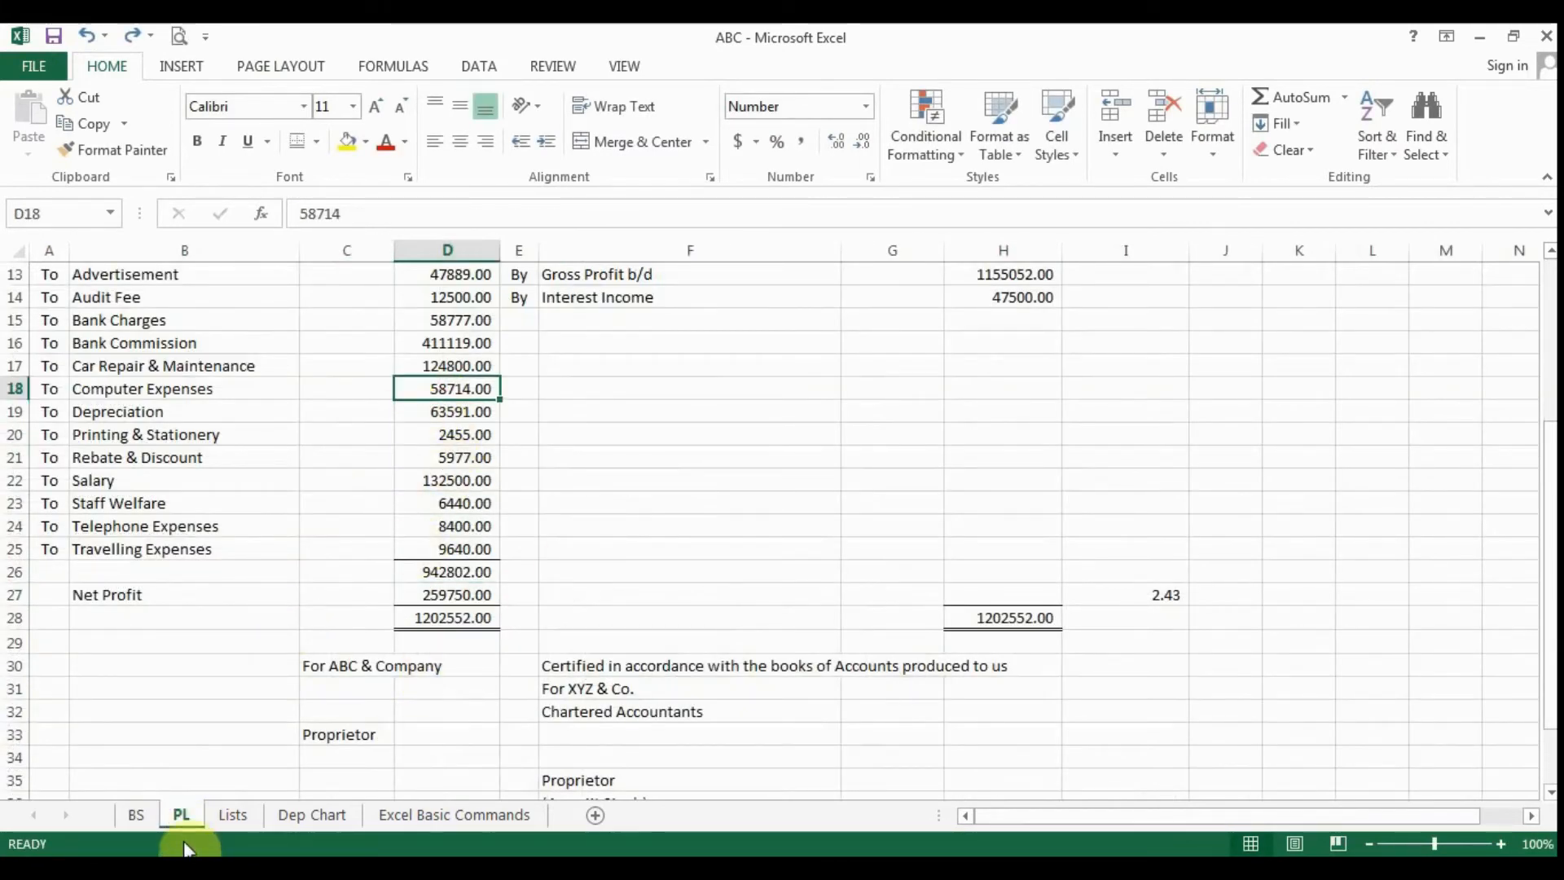
{"action": "left_click", "coordinate": [137, 814]}
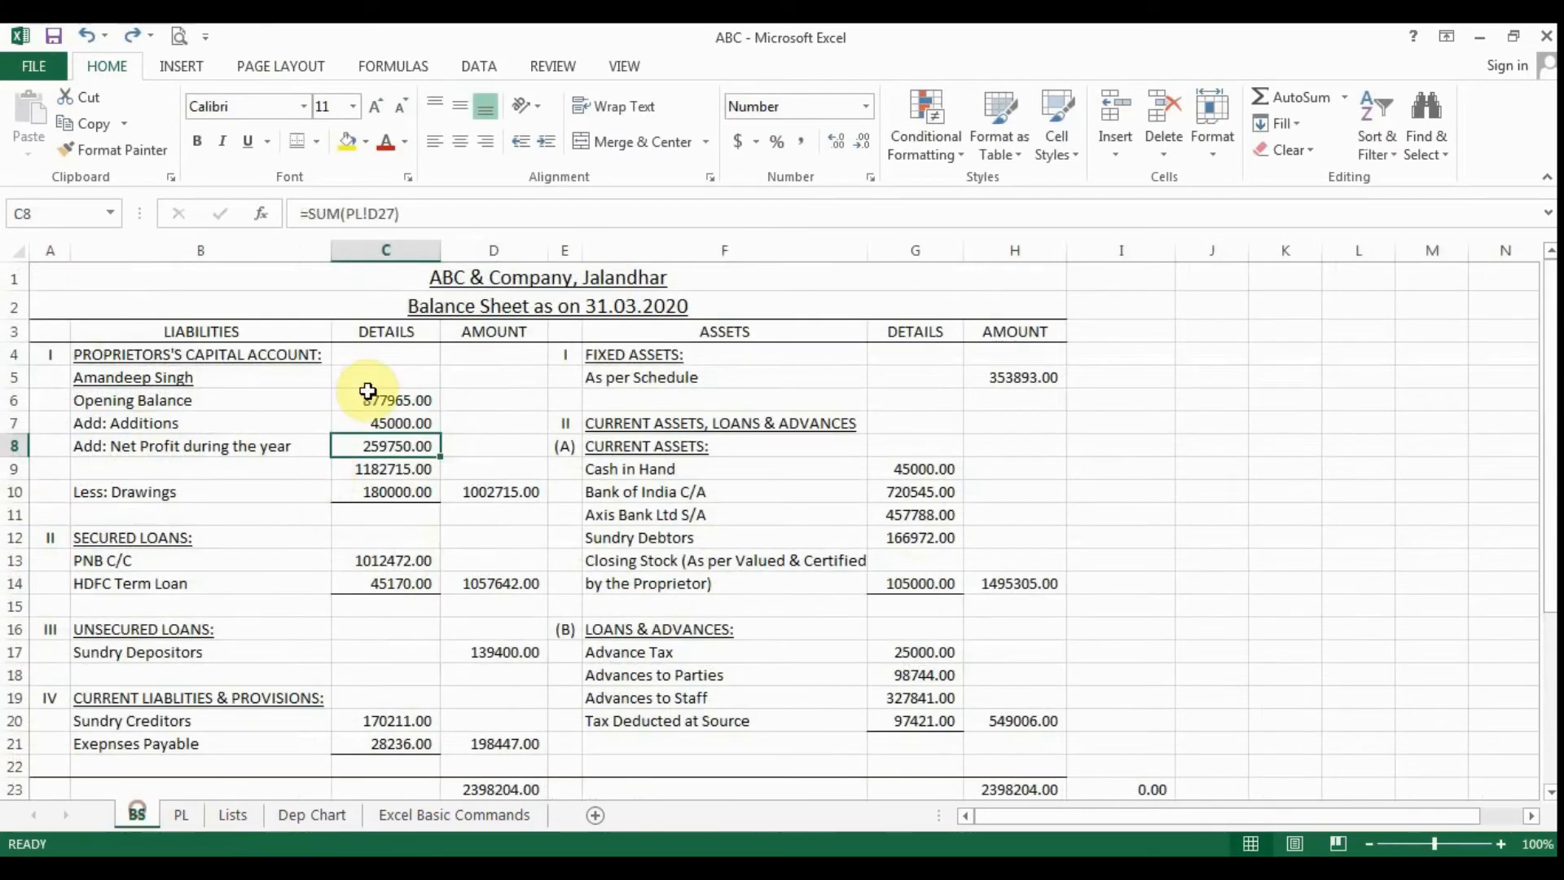
{"action": "double_click", "coordinate": [411, 445]}
{"action": "key", "text": "Escape"}
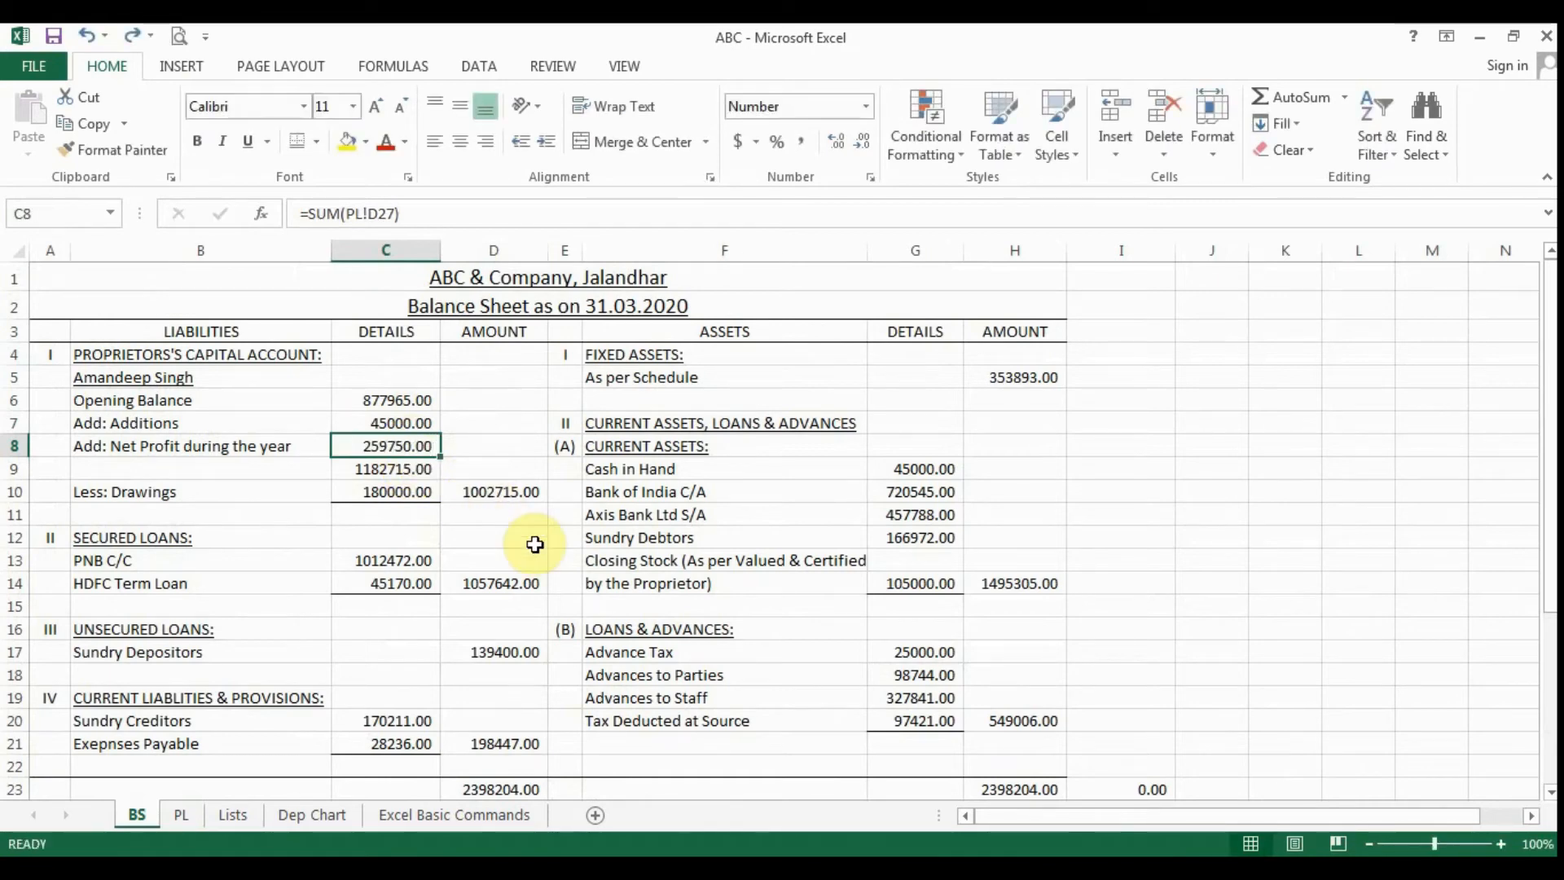
{"action": "left_click", "coordinate": [431, 497]}
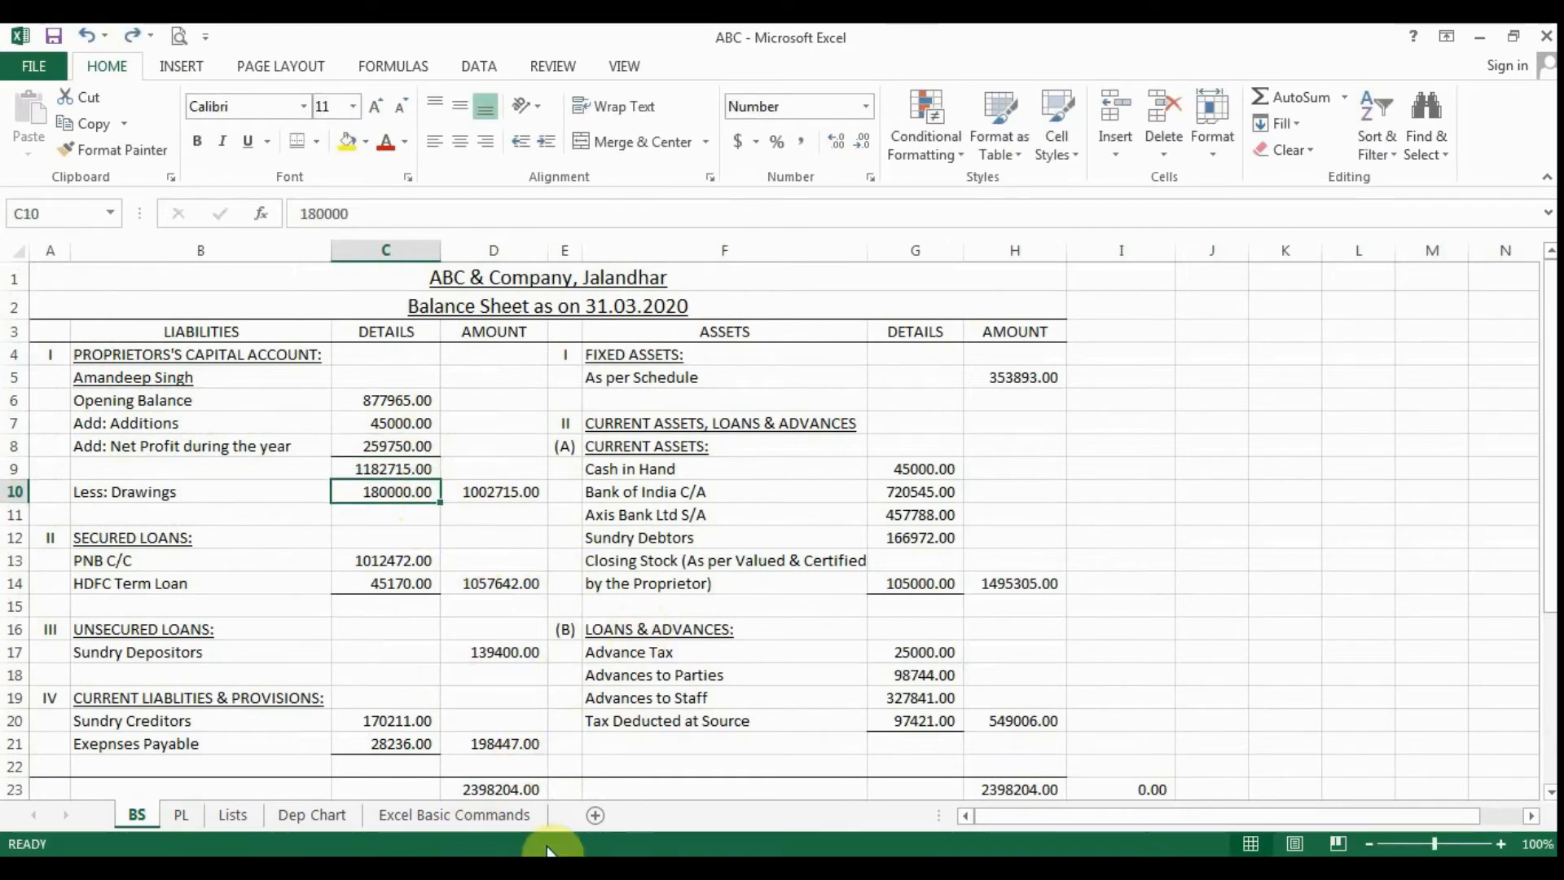
- On the Excel Basic Commands sheet, replace the range in the D11 SUM formula with D4+D5
{"action": "left_click", "coordinate": [469, 821]}
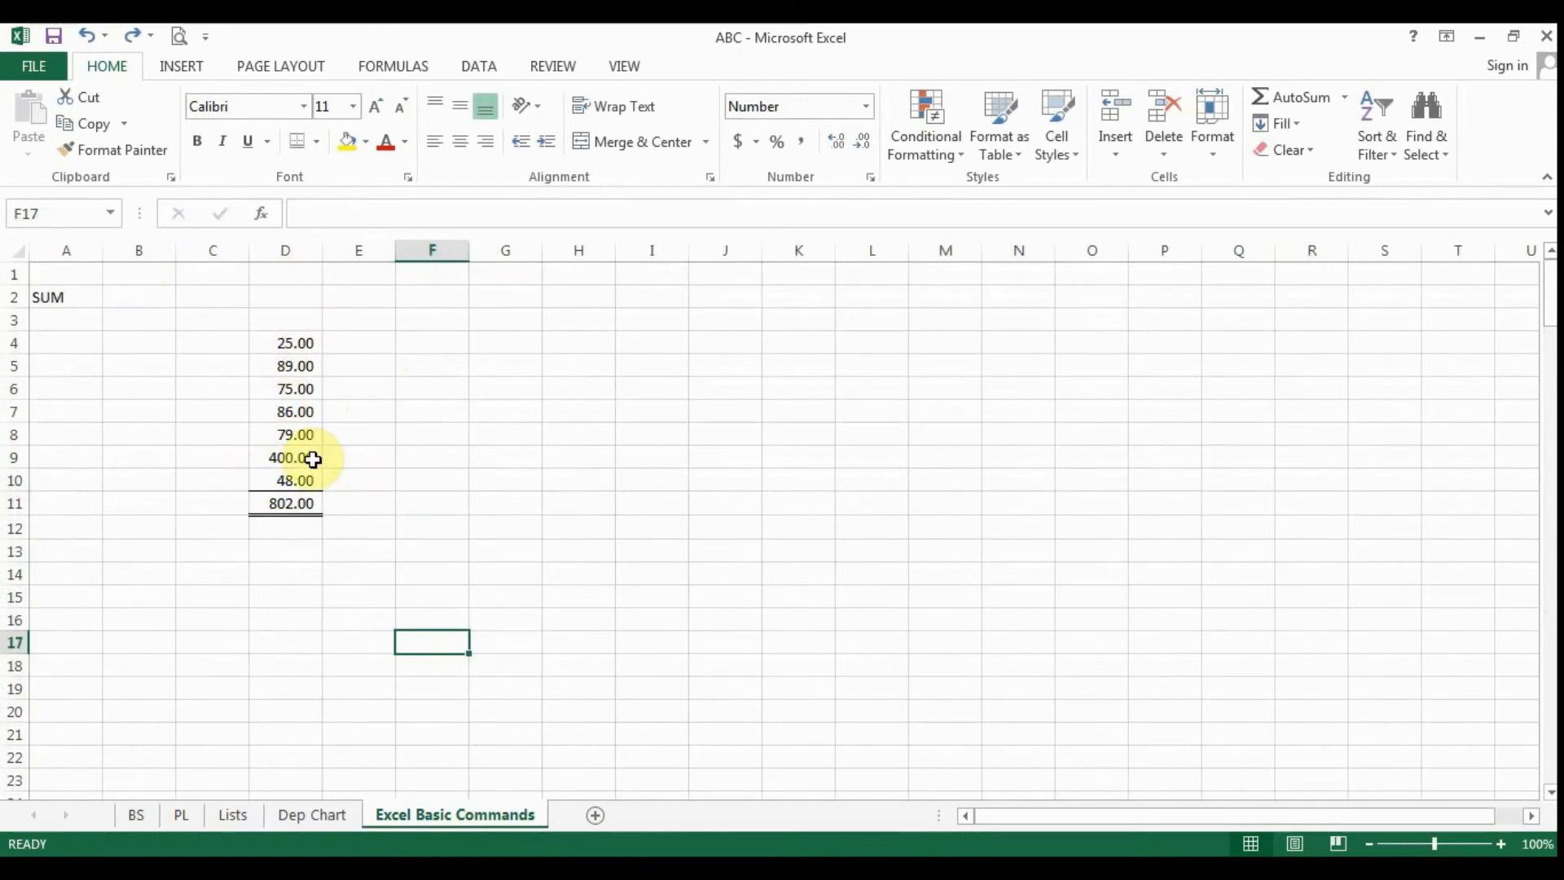
{"action": "left_click", "coordinate": [292, 501]}
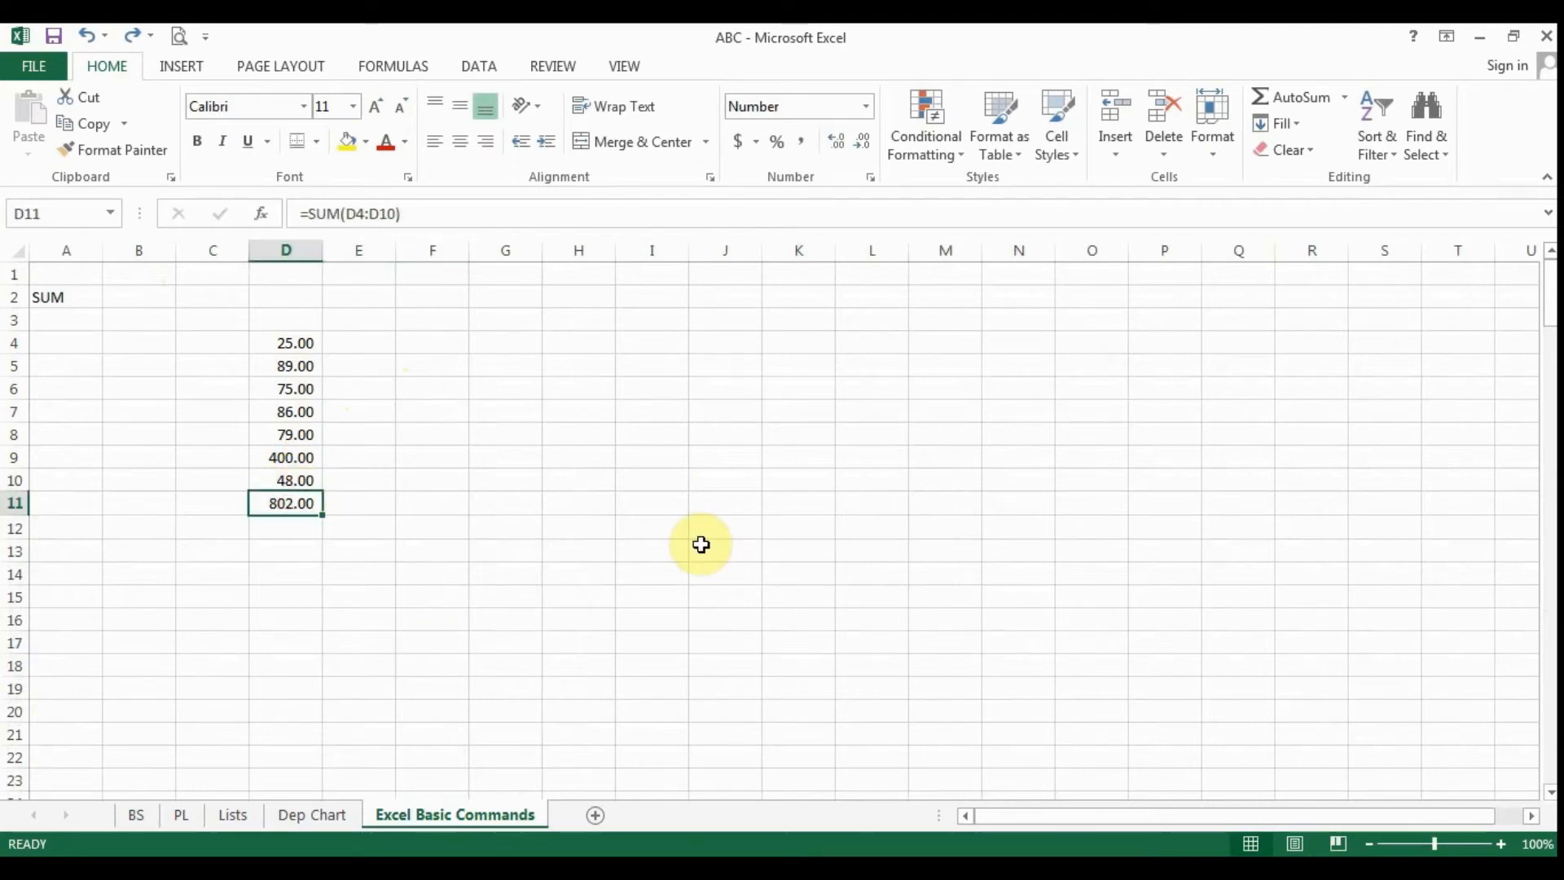
{"action": "key", "text": "F2"}
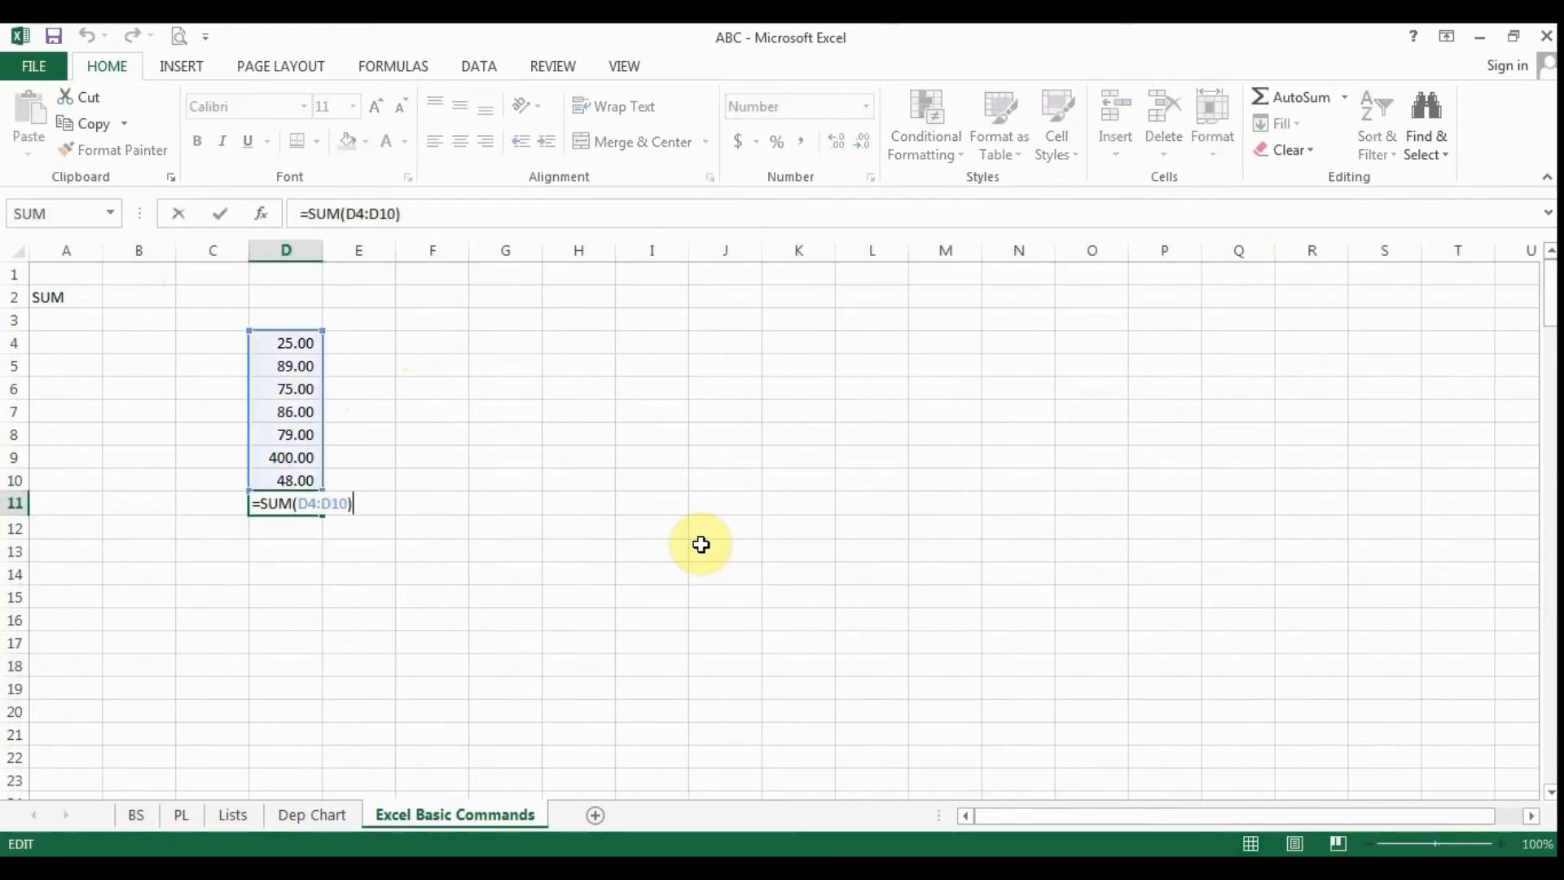
{"action": "key", "text": "Left"}
{"action": "key", "text": "Left"}
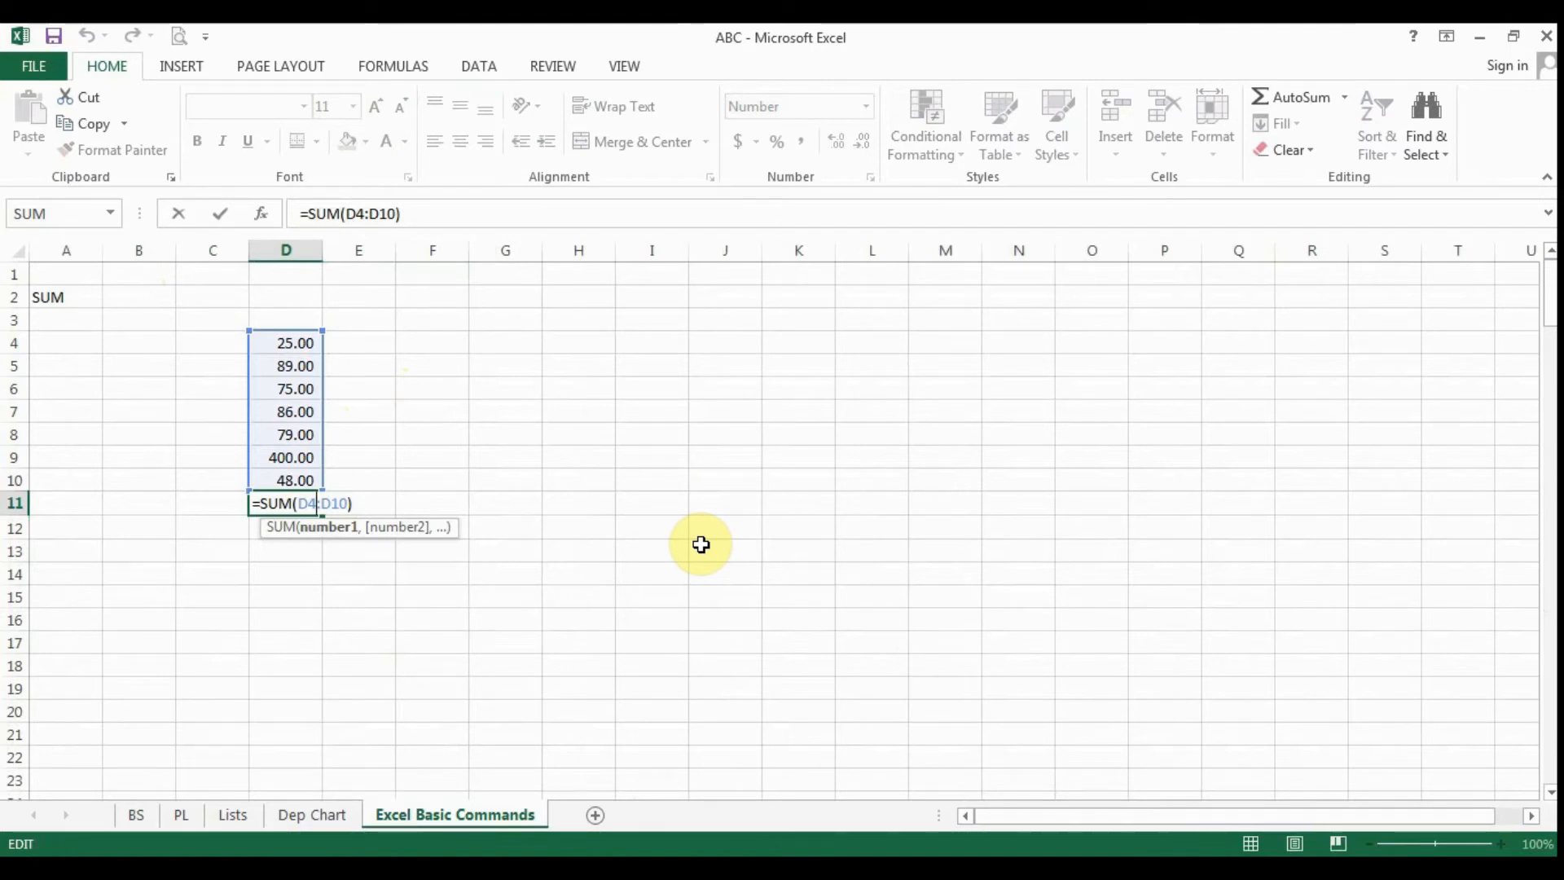
{"action": "type", "text": "+D"}
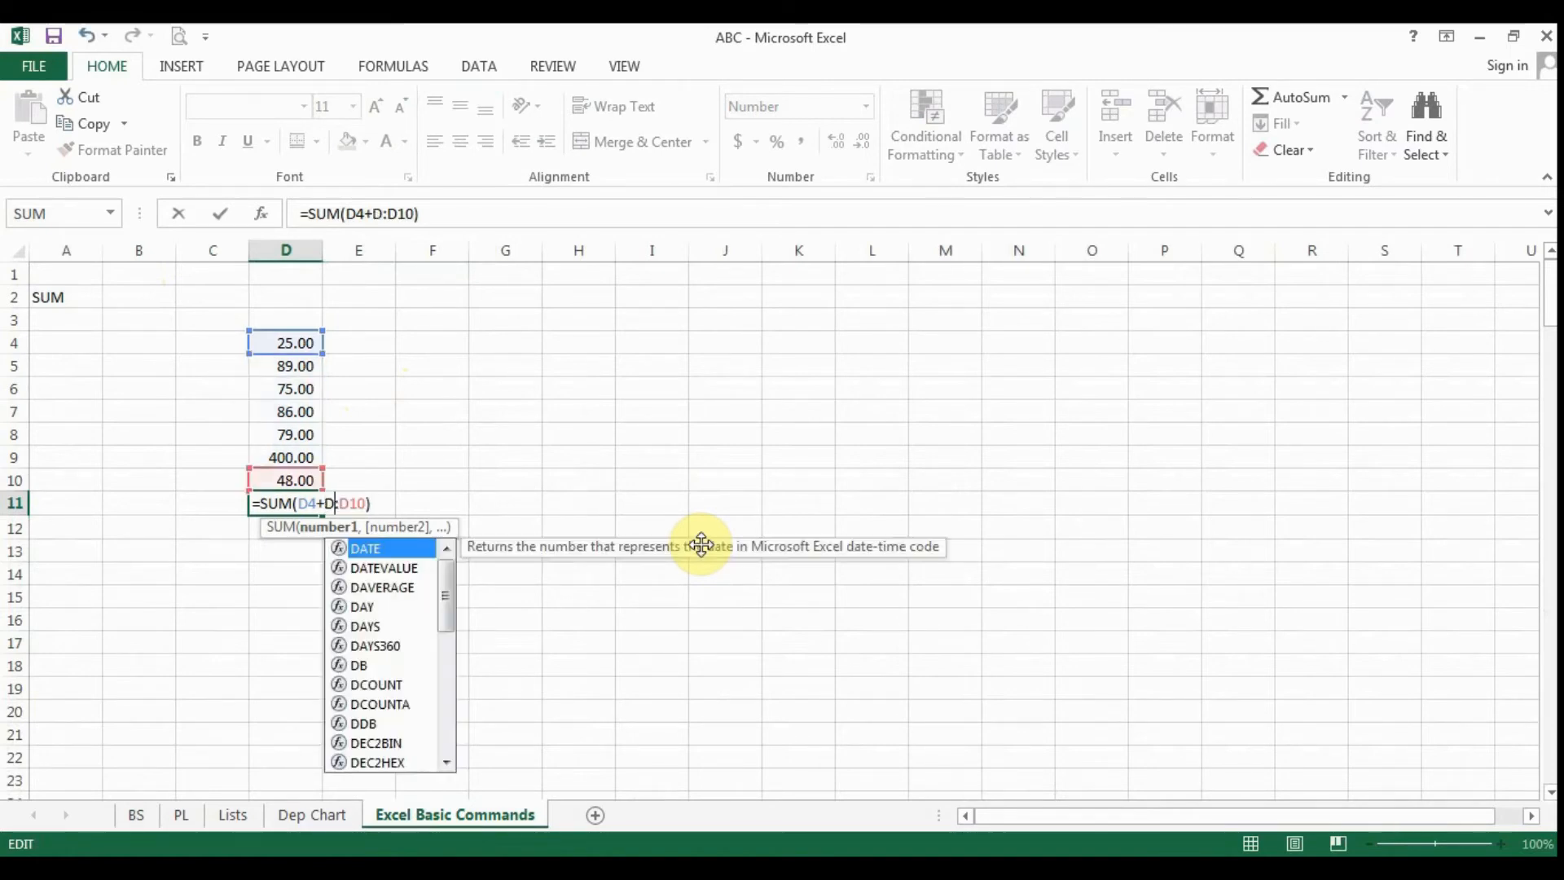
{"action": "type", "text": "6"}
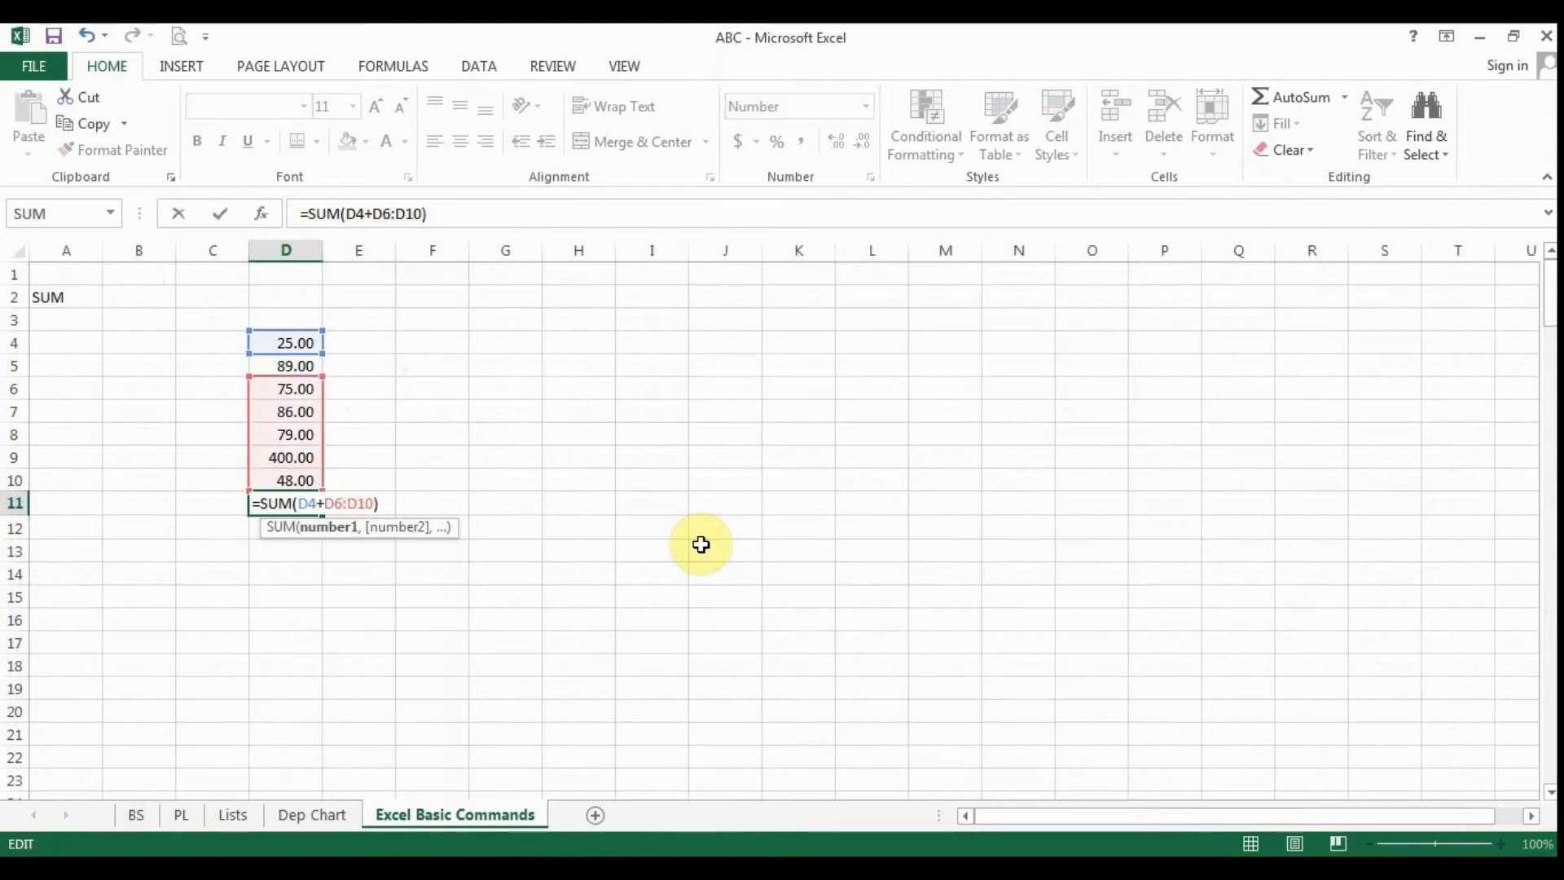
{"action": "key", "text": "Delete"}
{"action": "key", "text": "Delete"}
{"action": "key", "text": "Delete"}
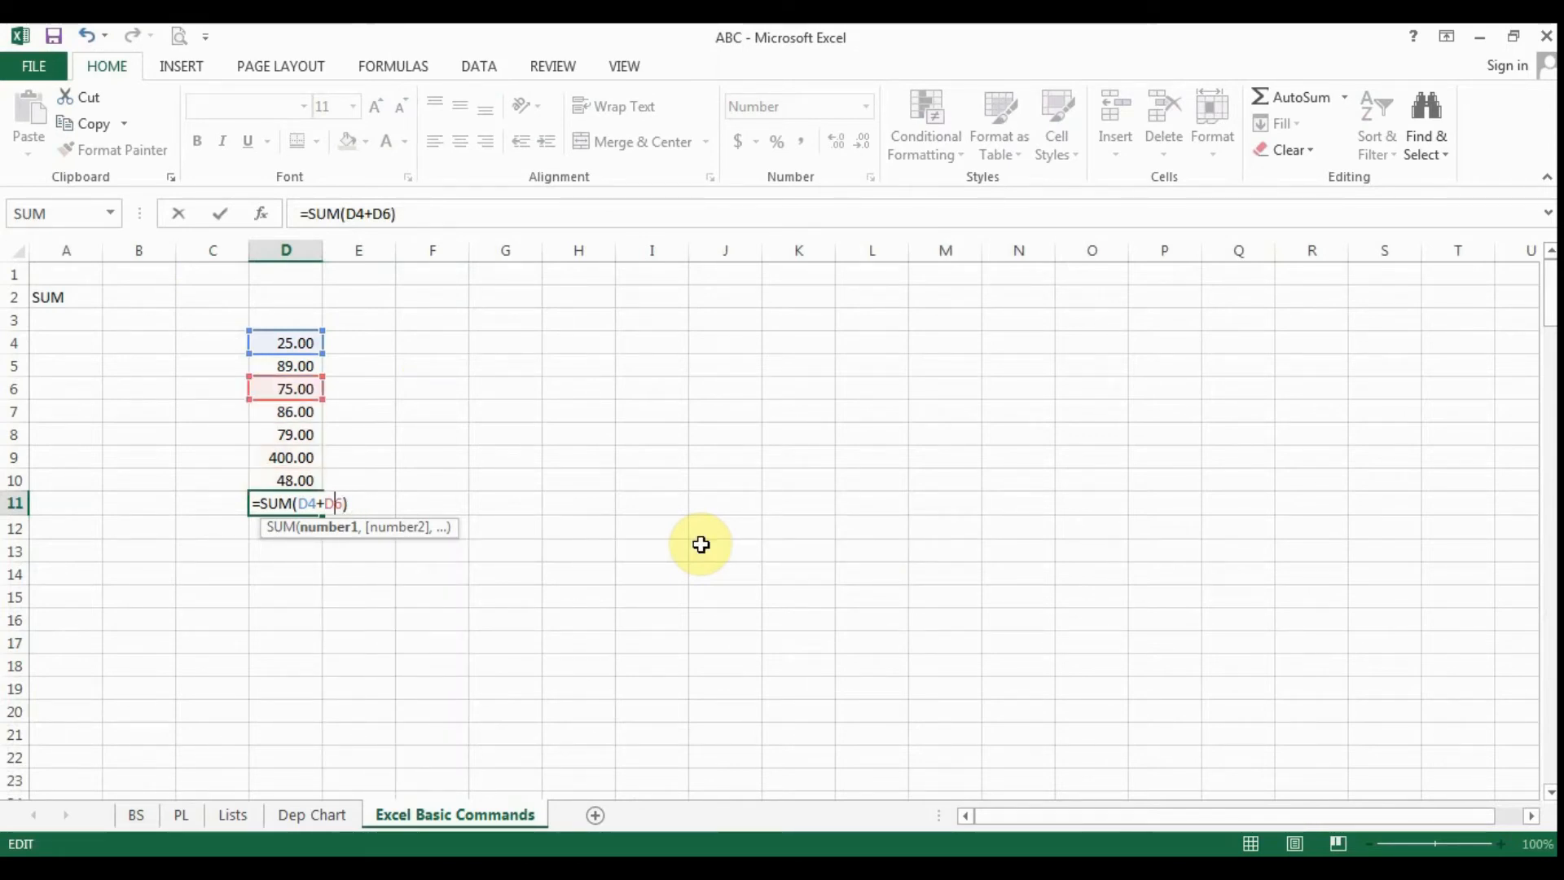
{"action": "type", "text": "5"}
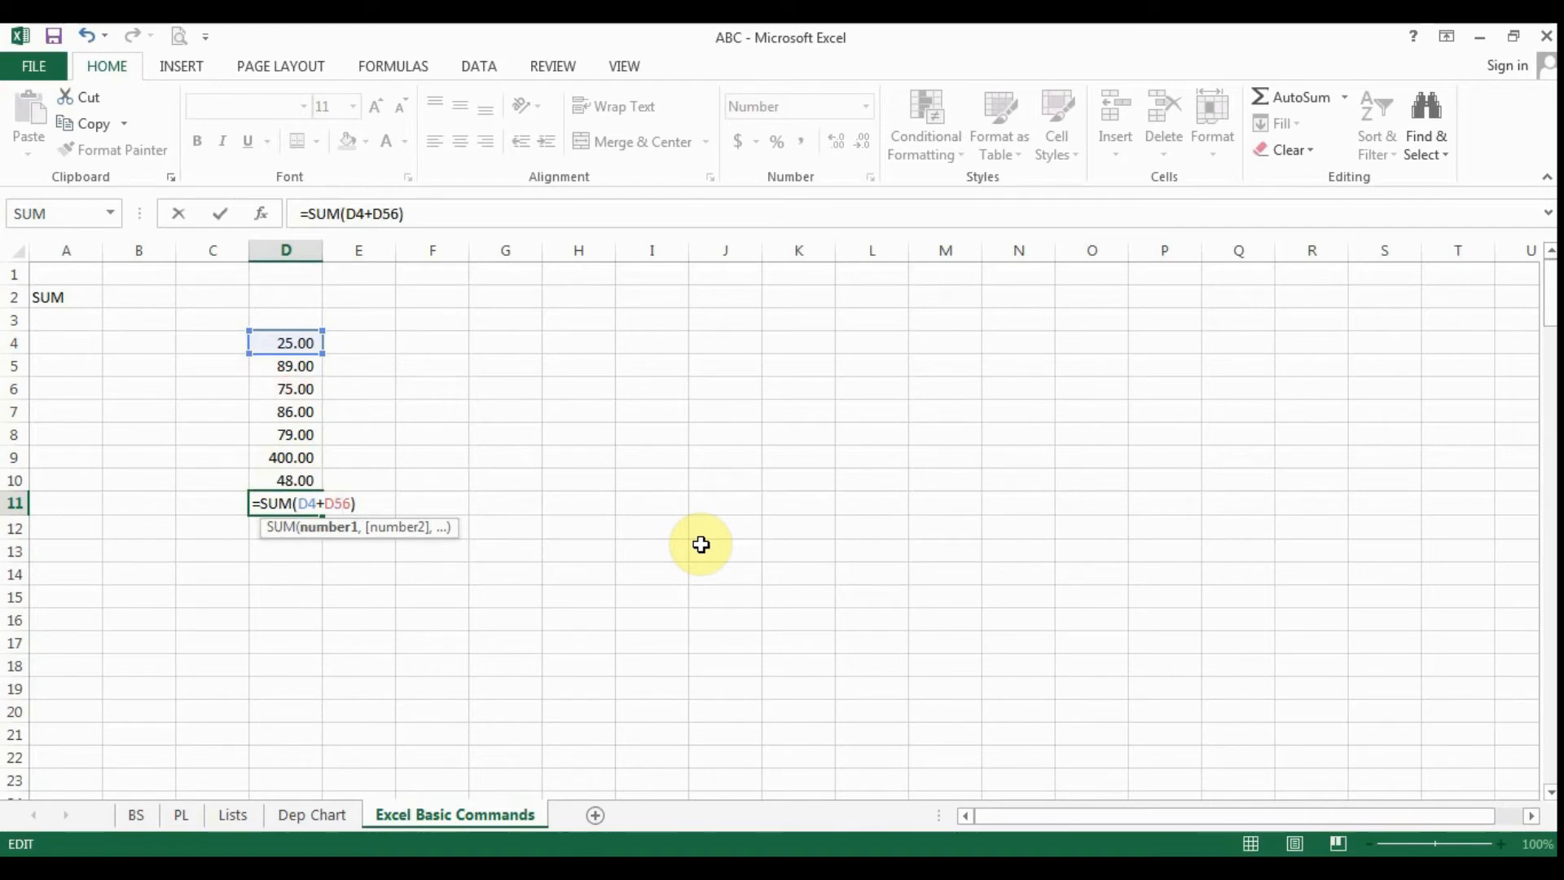
{"action": "key", "text": "Delete"}
{"action": "key", "text": "Right"}
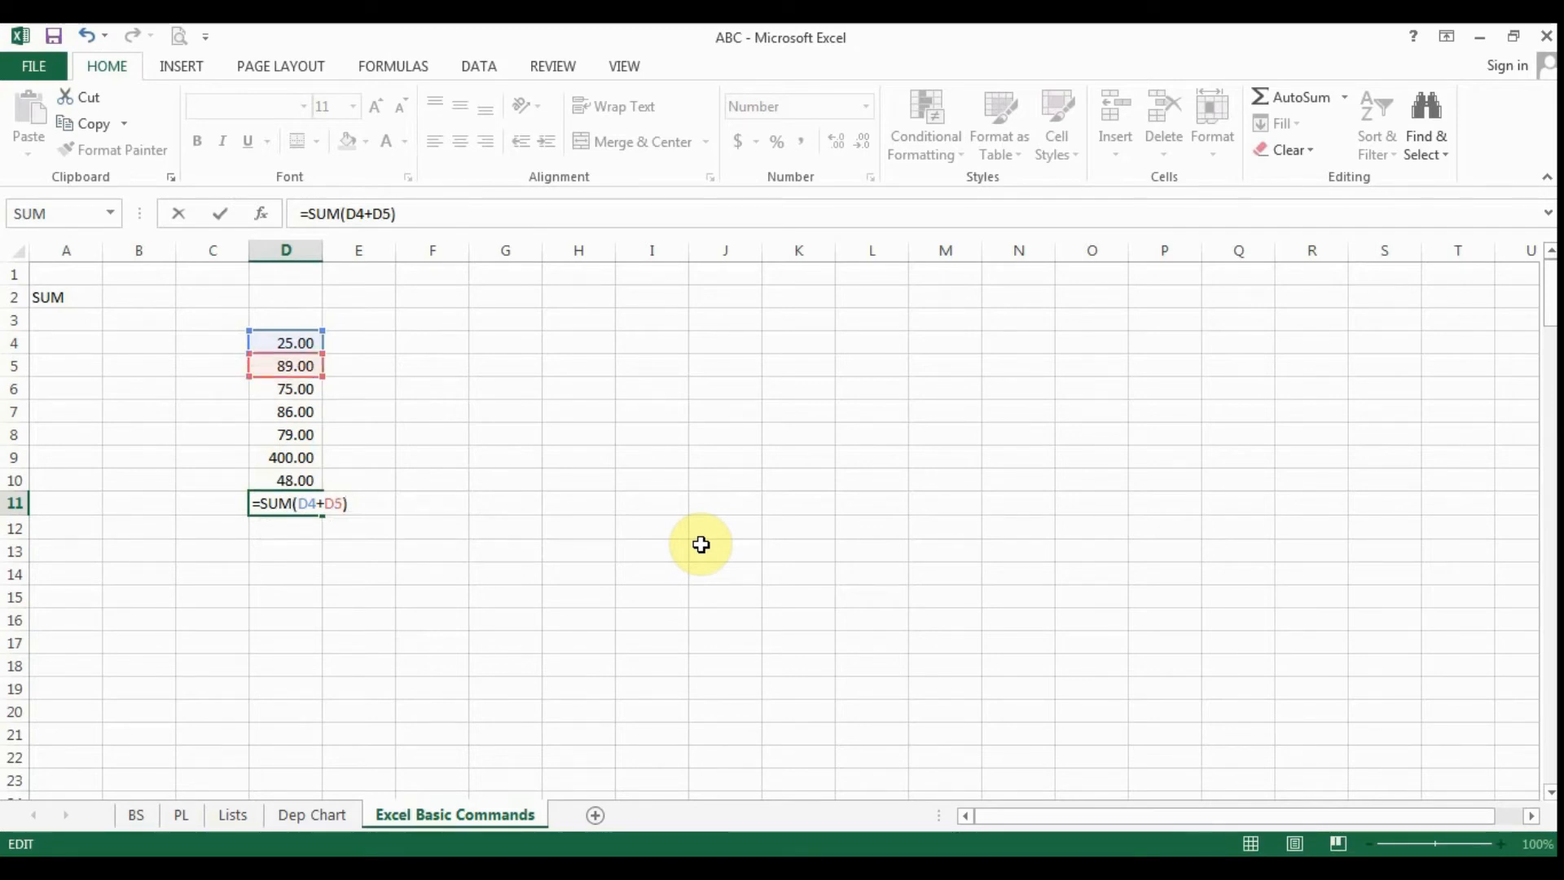
- Extend the D11 formula to add D6 and subtract D7, giving =SUM(D4+D5+D6-D7
{"action": "key", "text": "BackSpace"}
{"action": "key", "text": "BackSpace"}
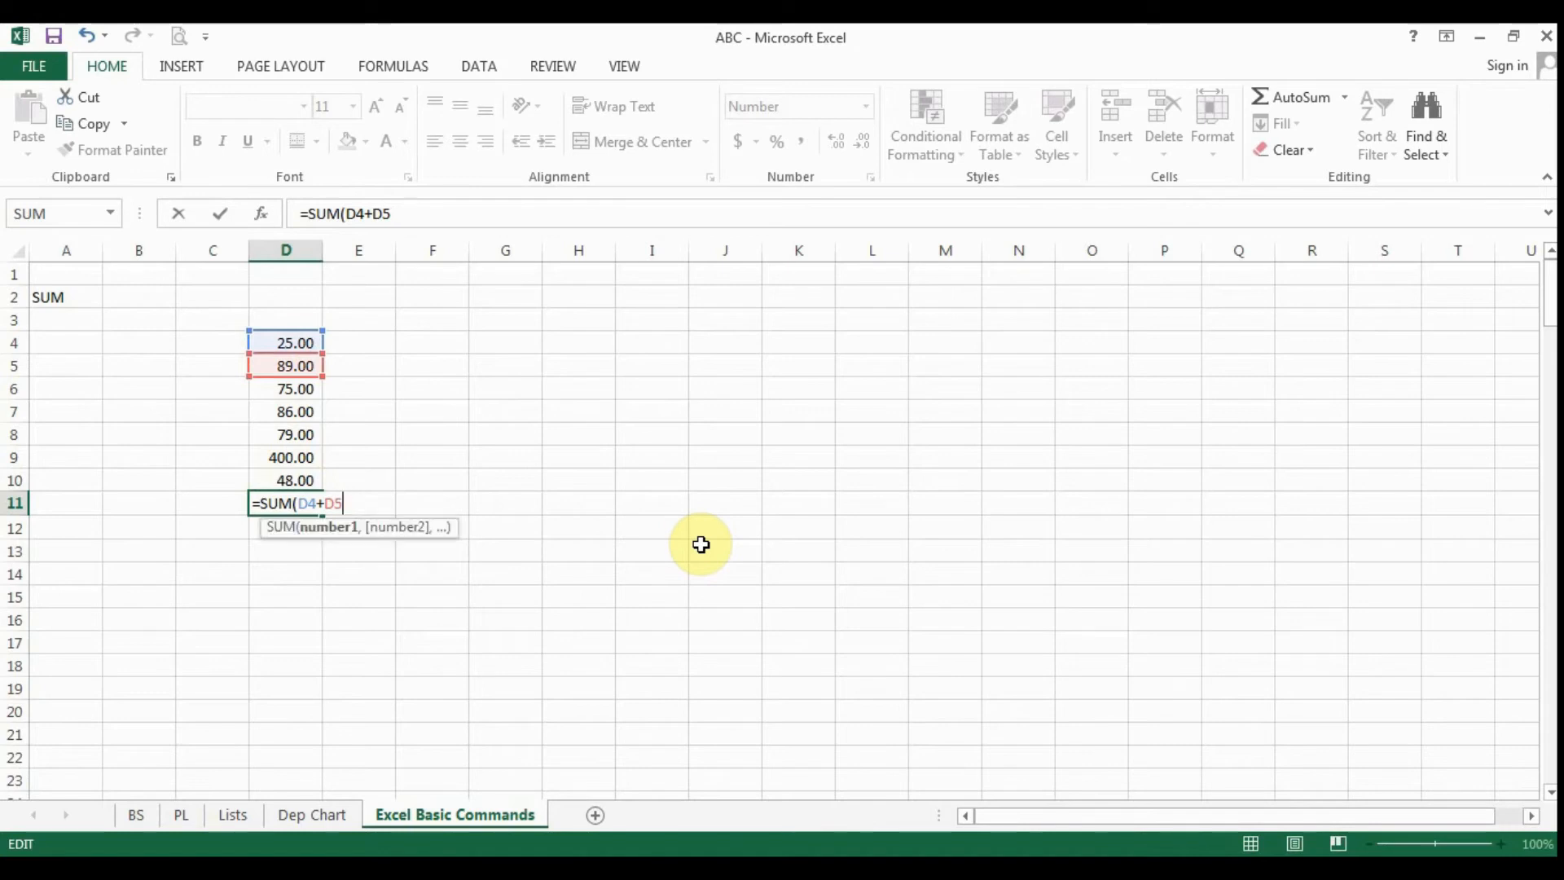
{"action": "type", "text": "+D"}
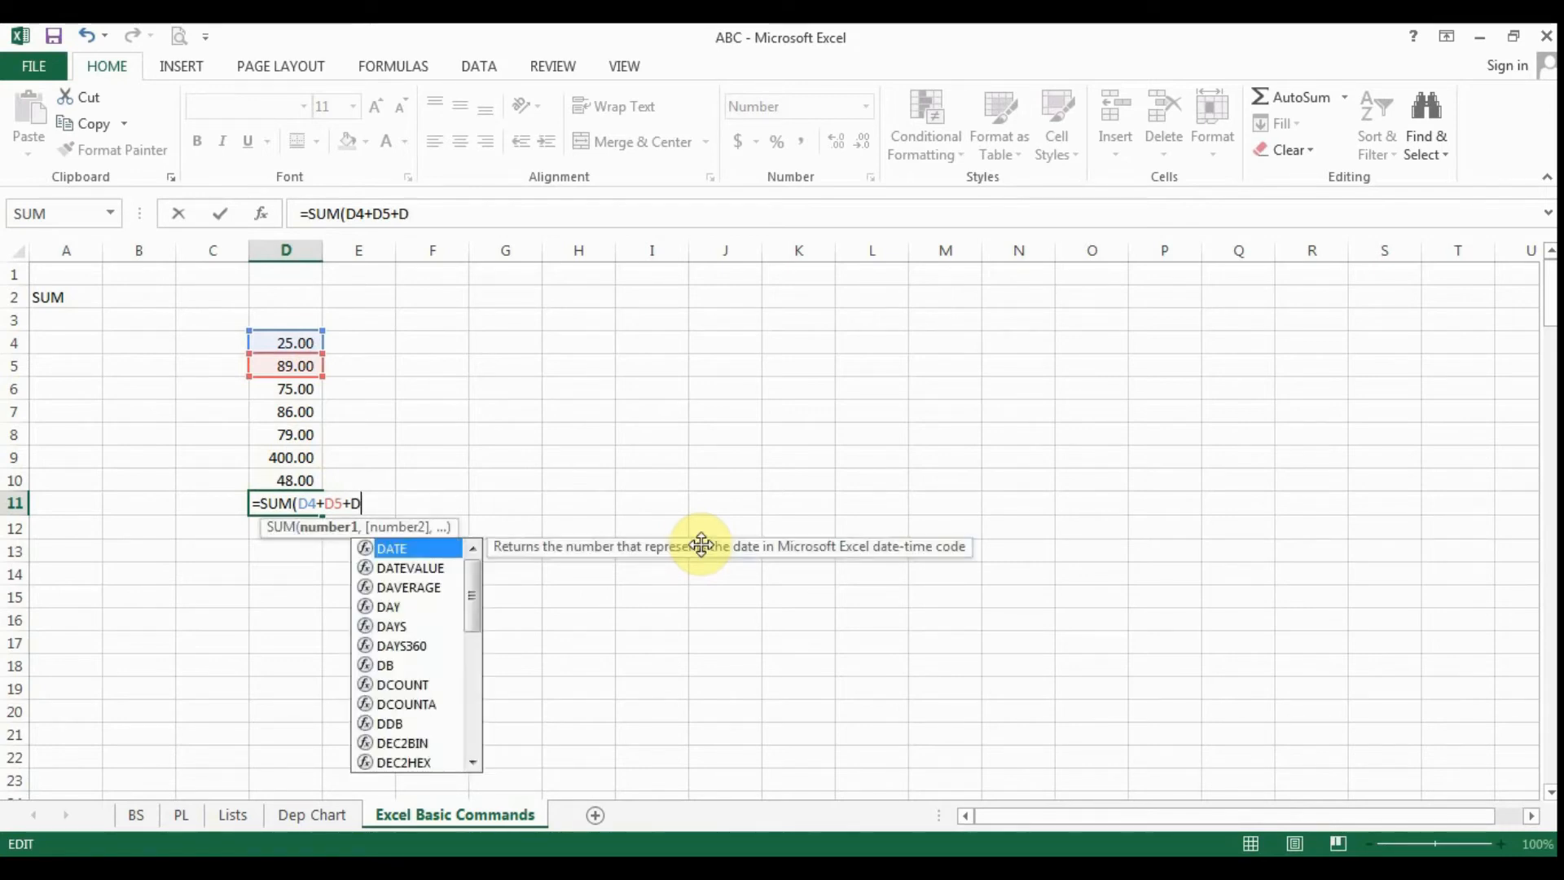
{"action": "type", "text": "9"}
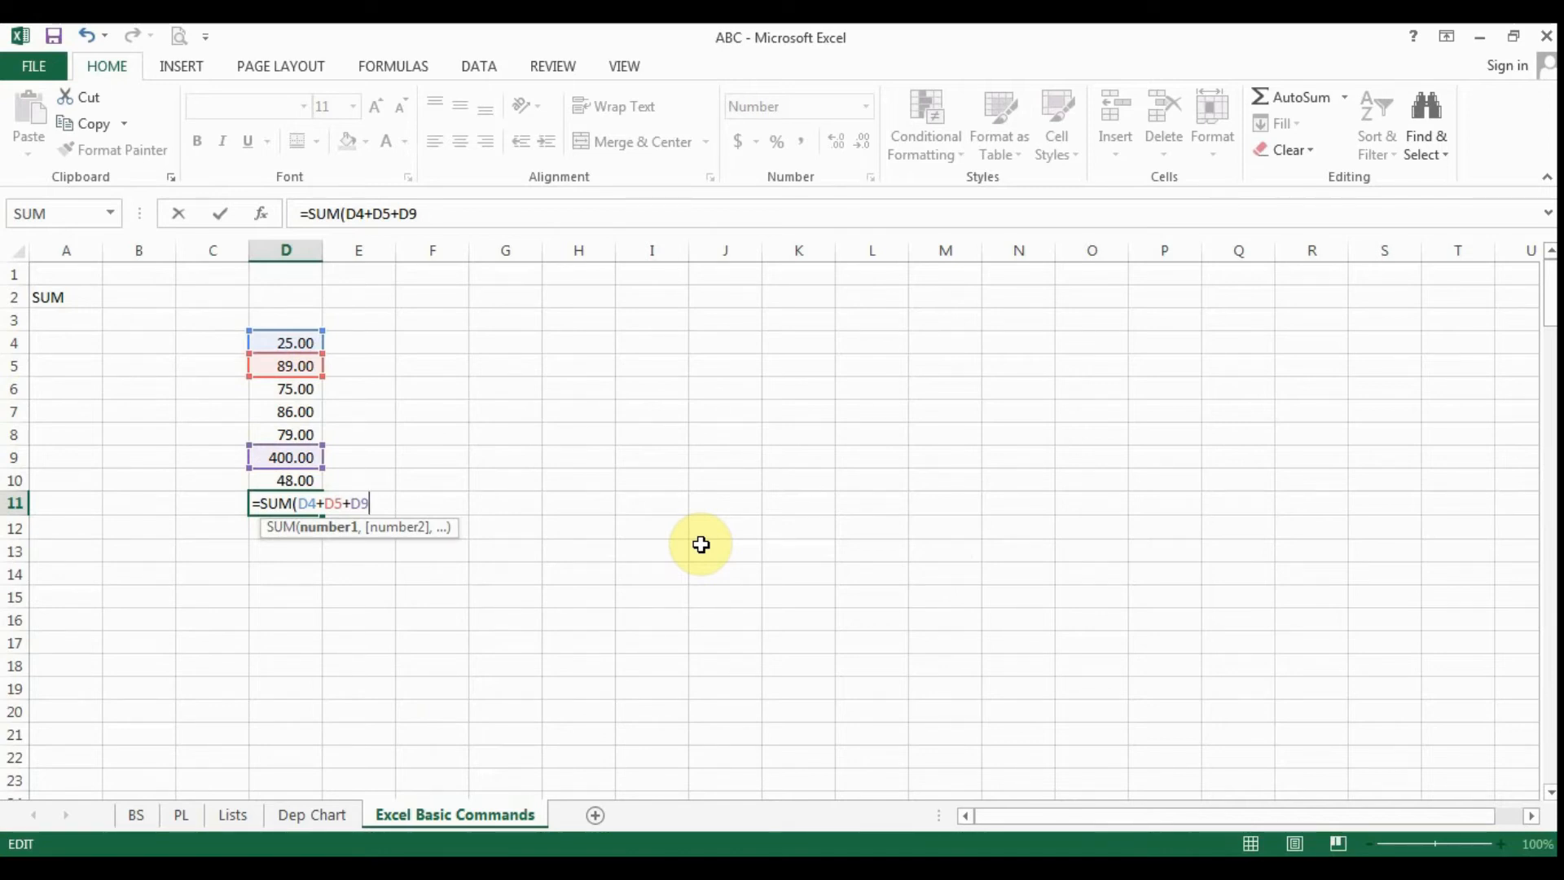
{"action": "key", "text": "BackSpace"}
{"action": "type", "text": "6"}
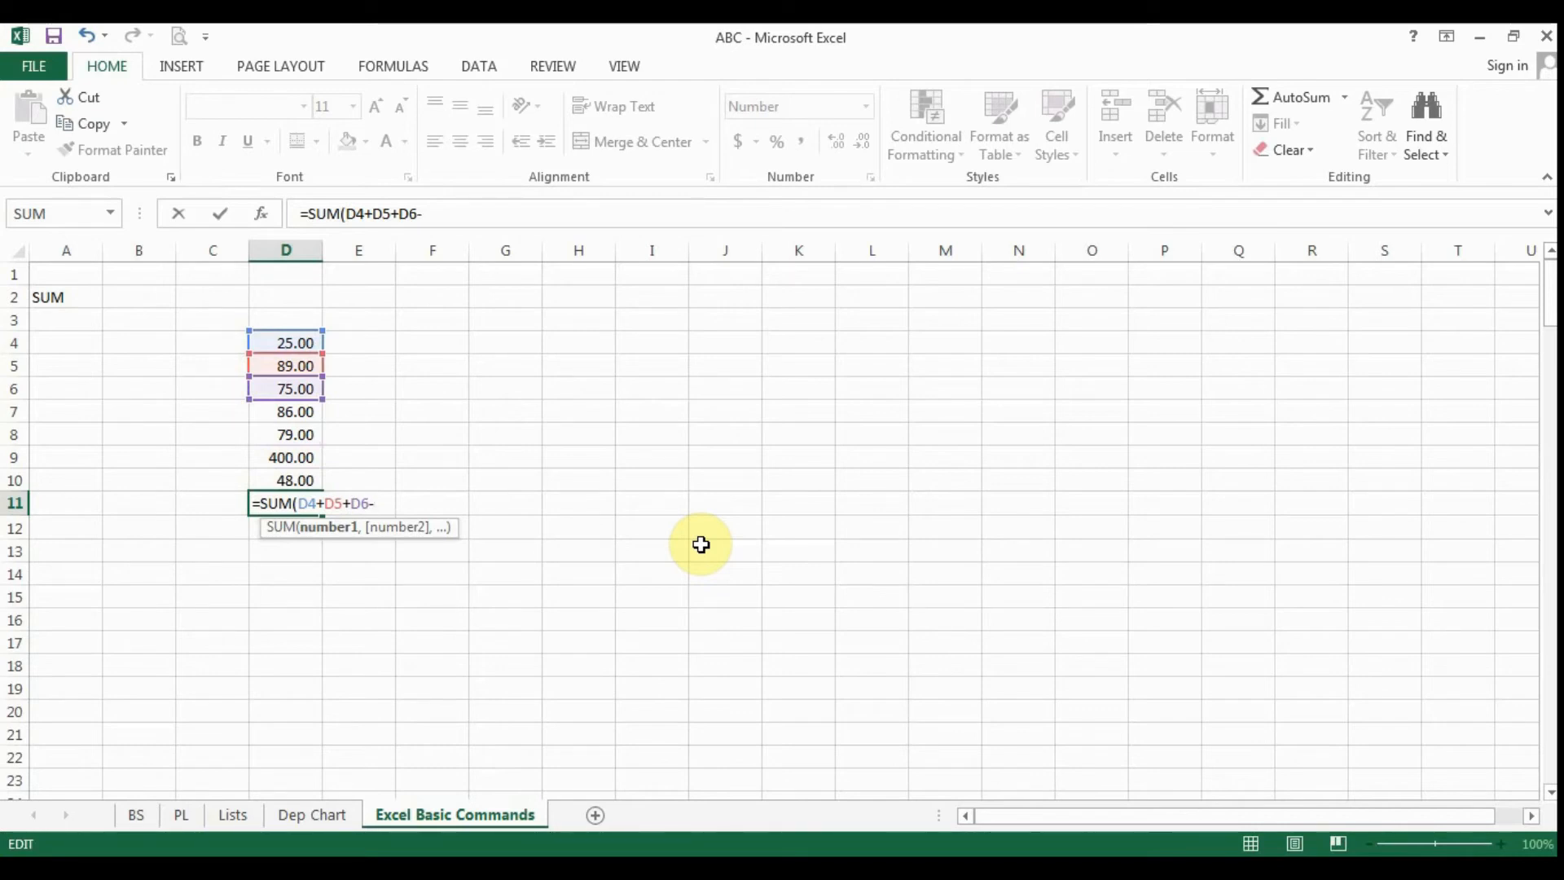
{"action": "type", "text": "-D"}
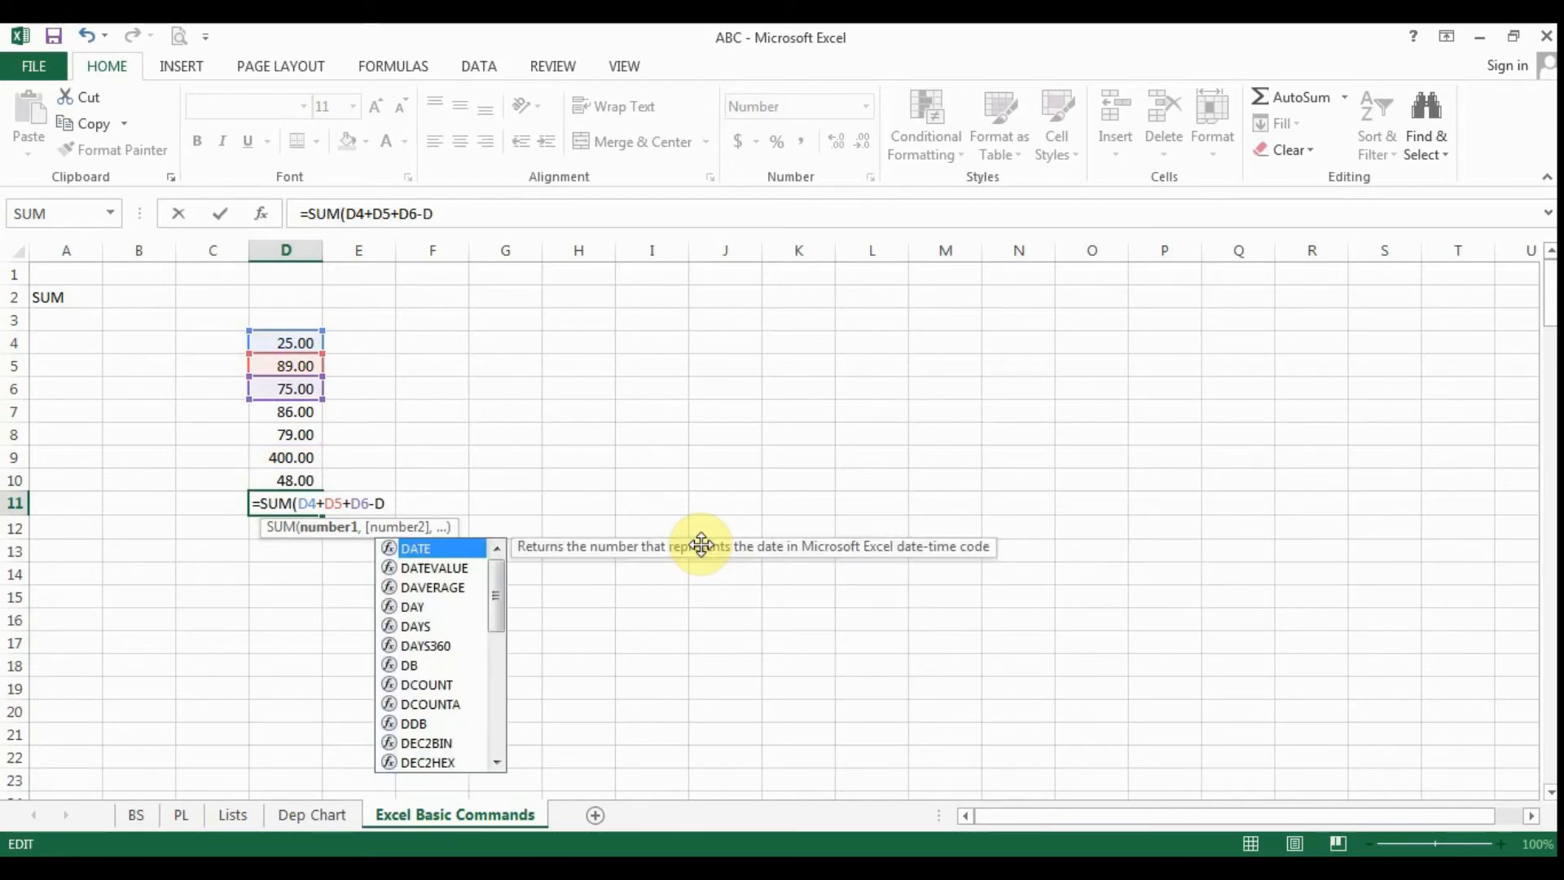
{"action": "type", "text": "7"}
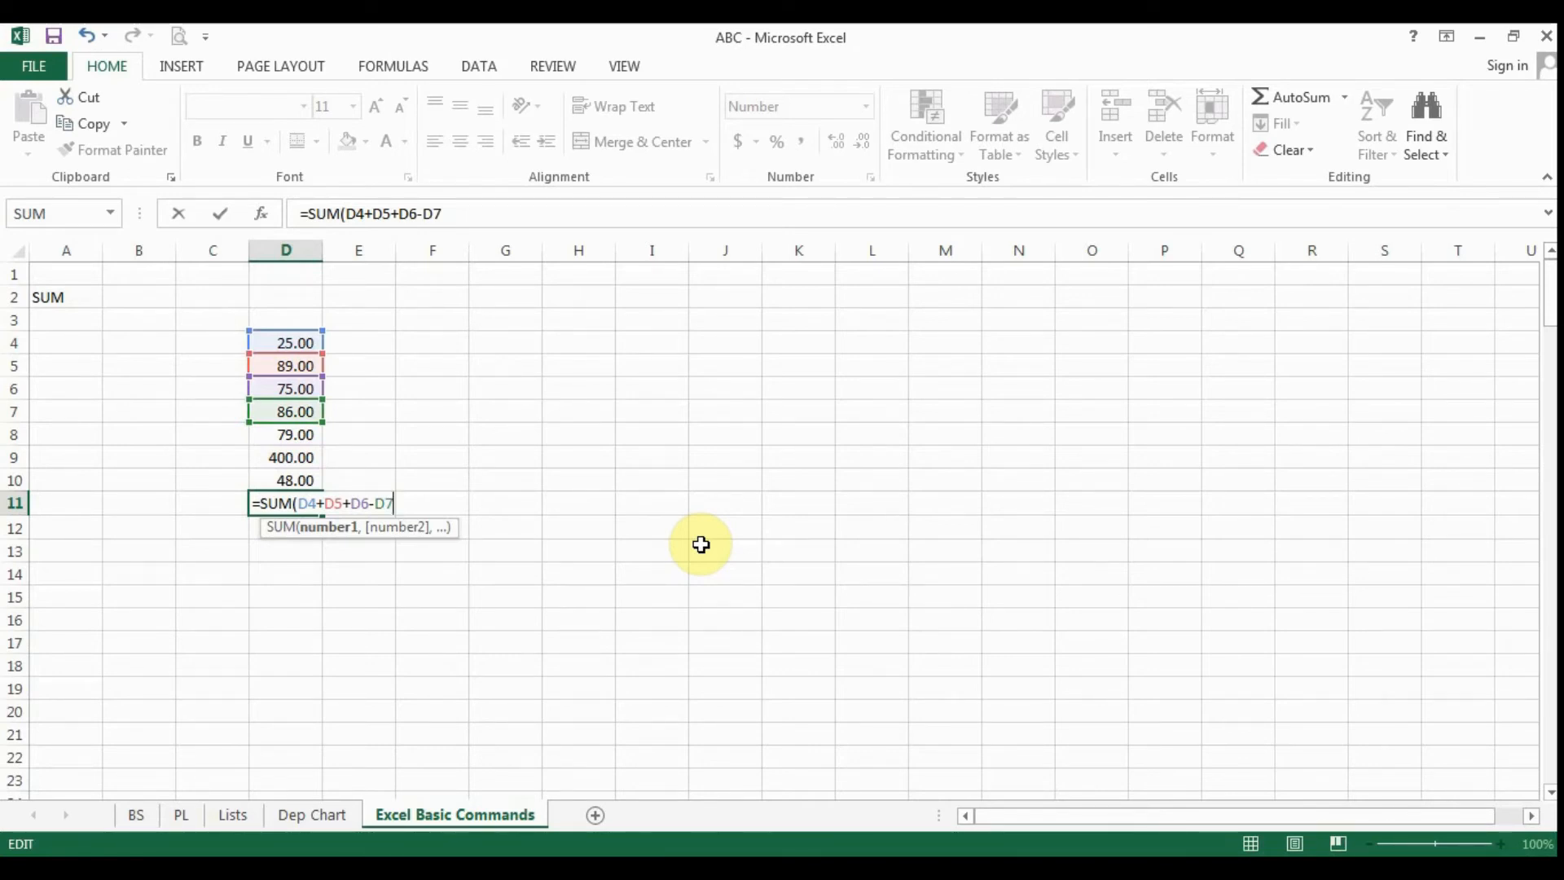
- Complete the D11 formula with multiplication by D8 and D9 and subtraction of D10, as =SUM(D4+D5+D6-D7*D8*D9-D10)
{"action": "type", "text": "*"}
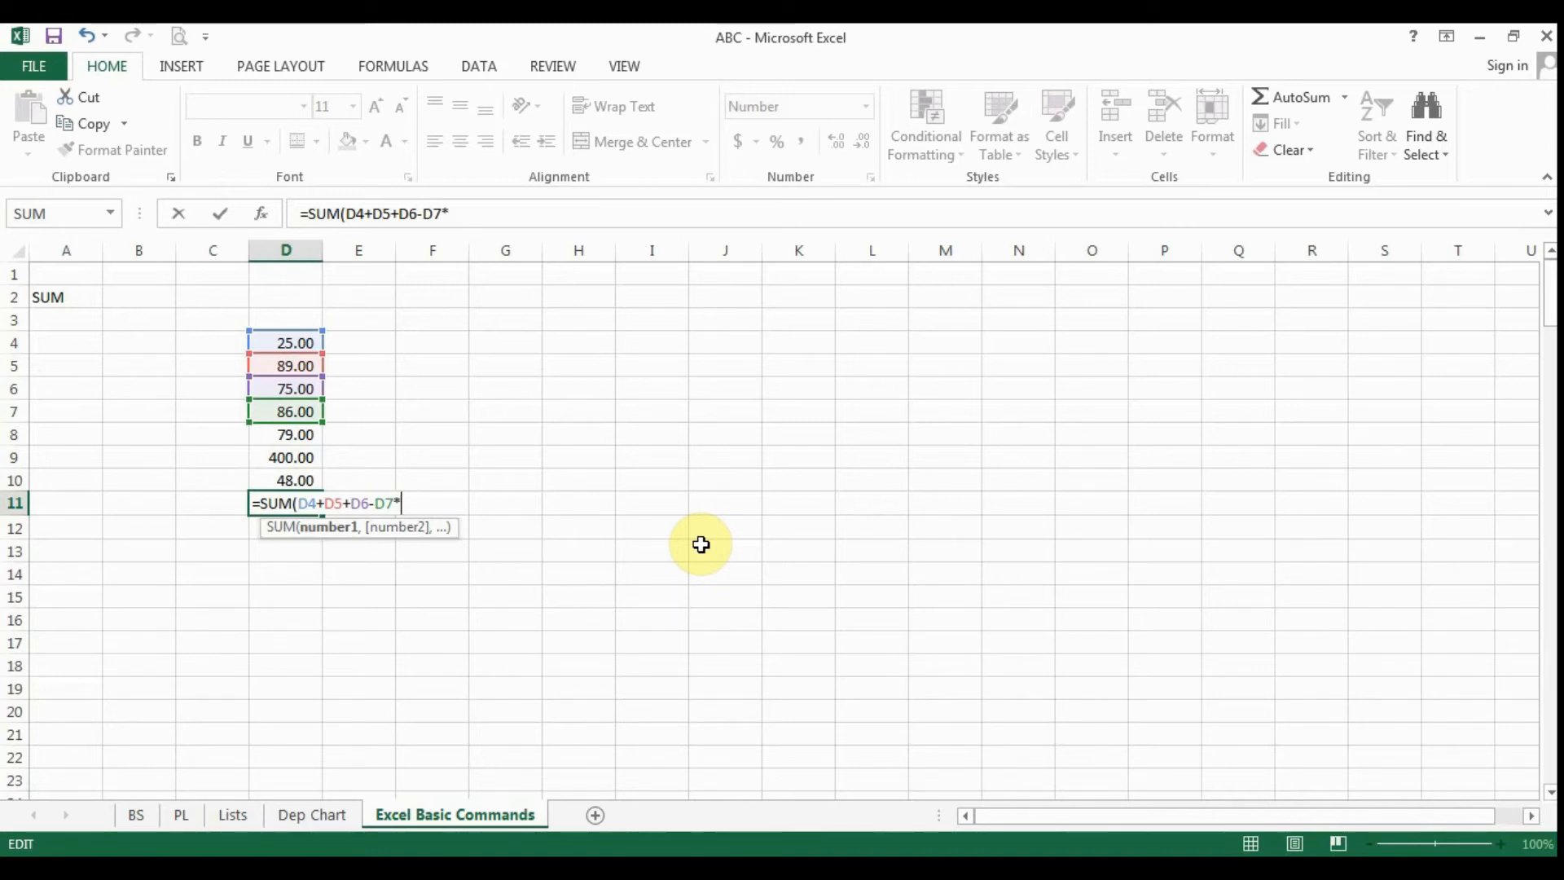
{"action": "type", "text": "D"}
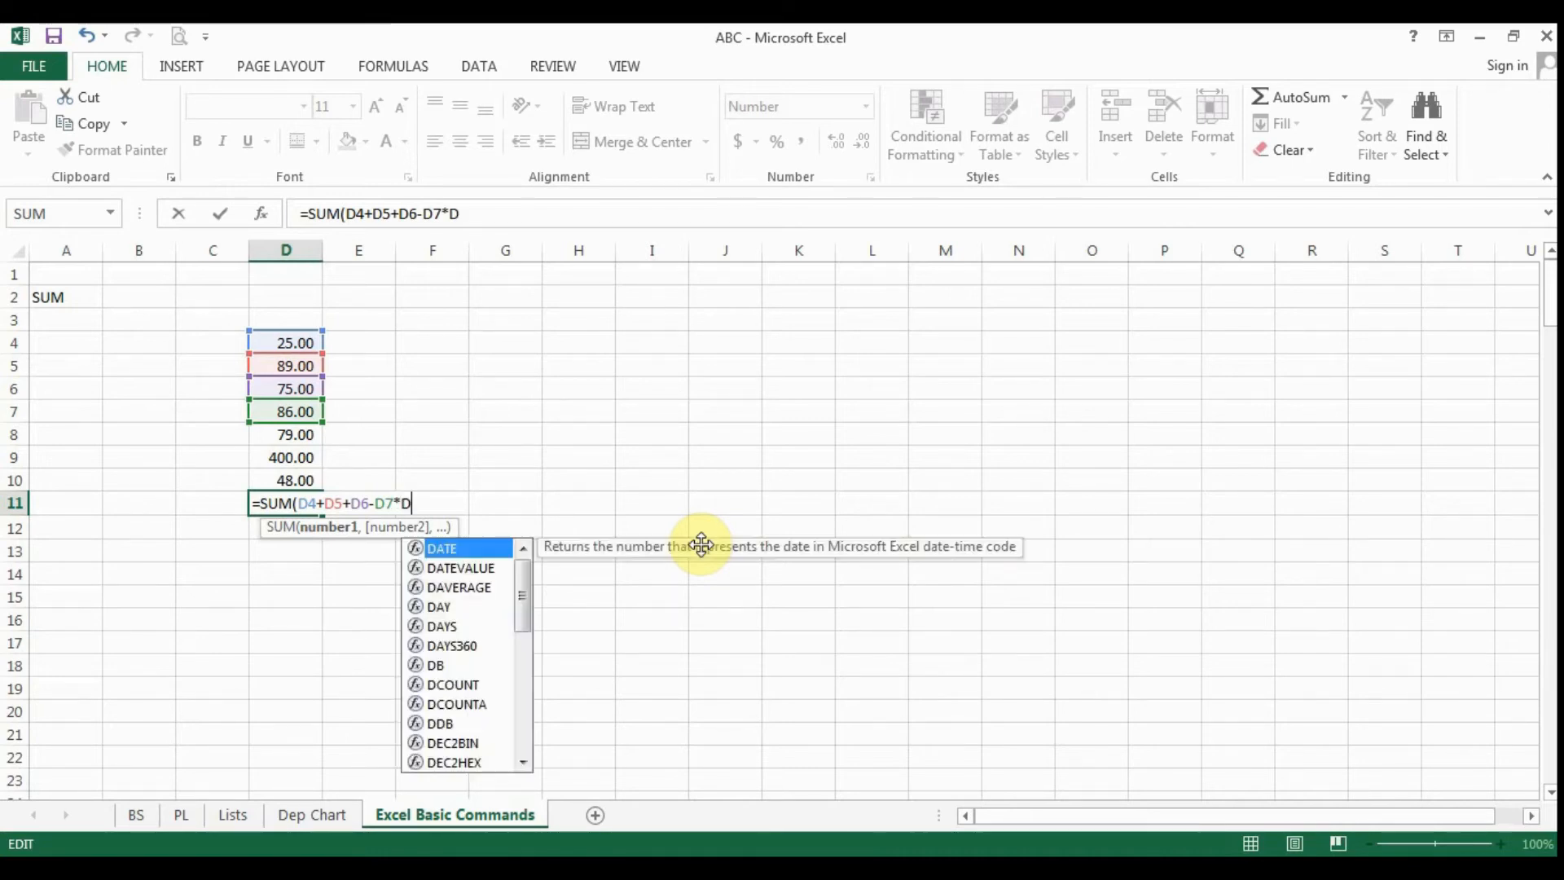
{"action": "type", "text": "8"}
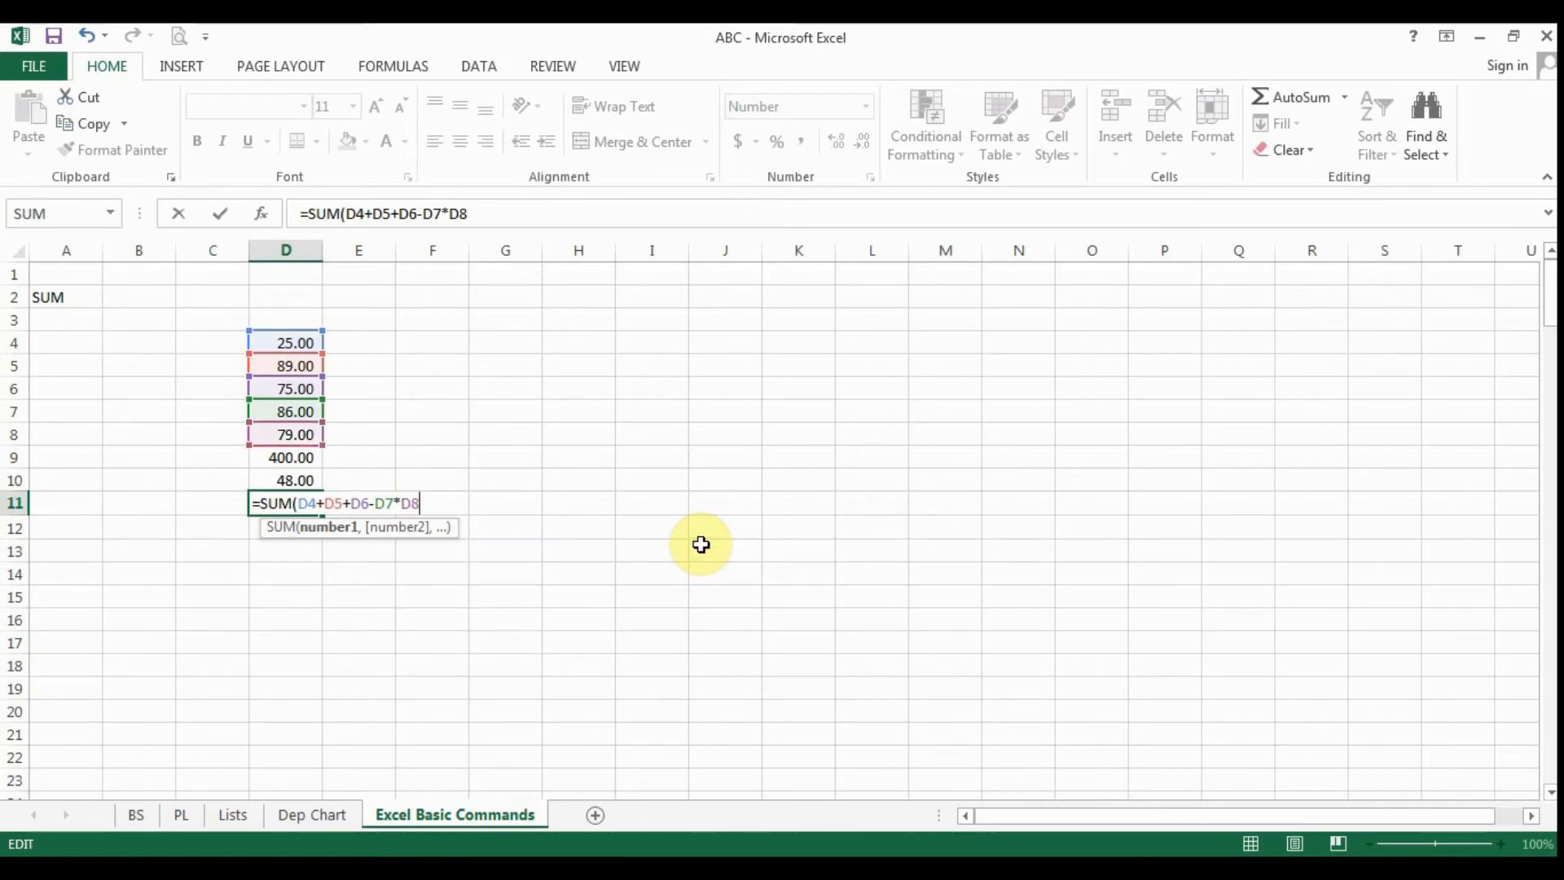
{"action": "type", "text": "/"}
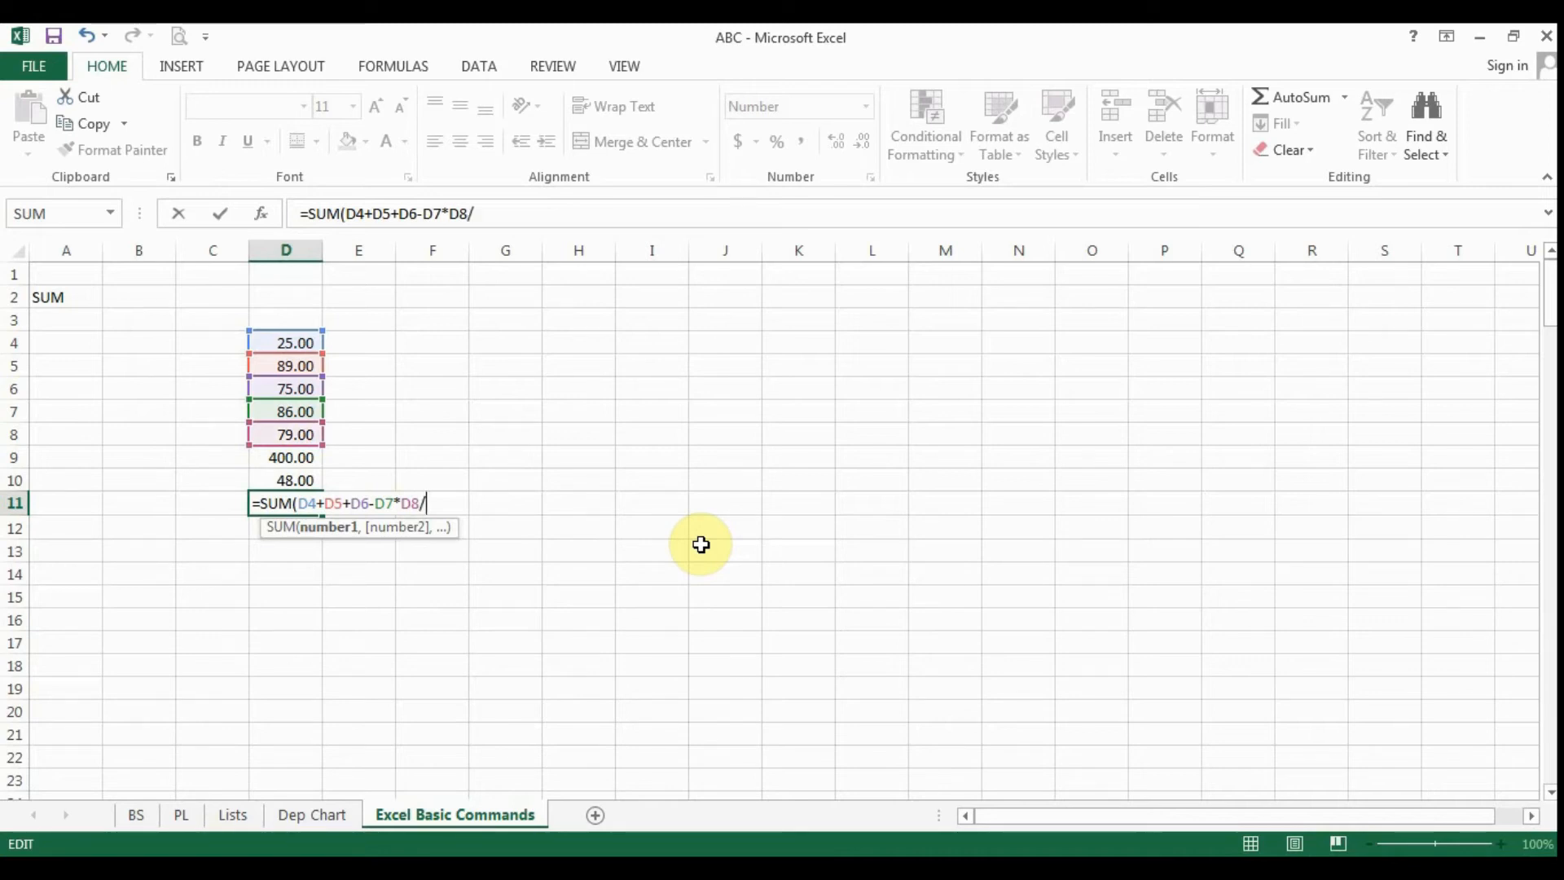
{"action": "key", "text": "BackSpace"}
{"action": "type", "text": "*D"}
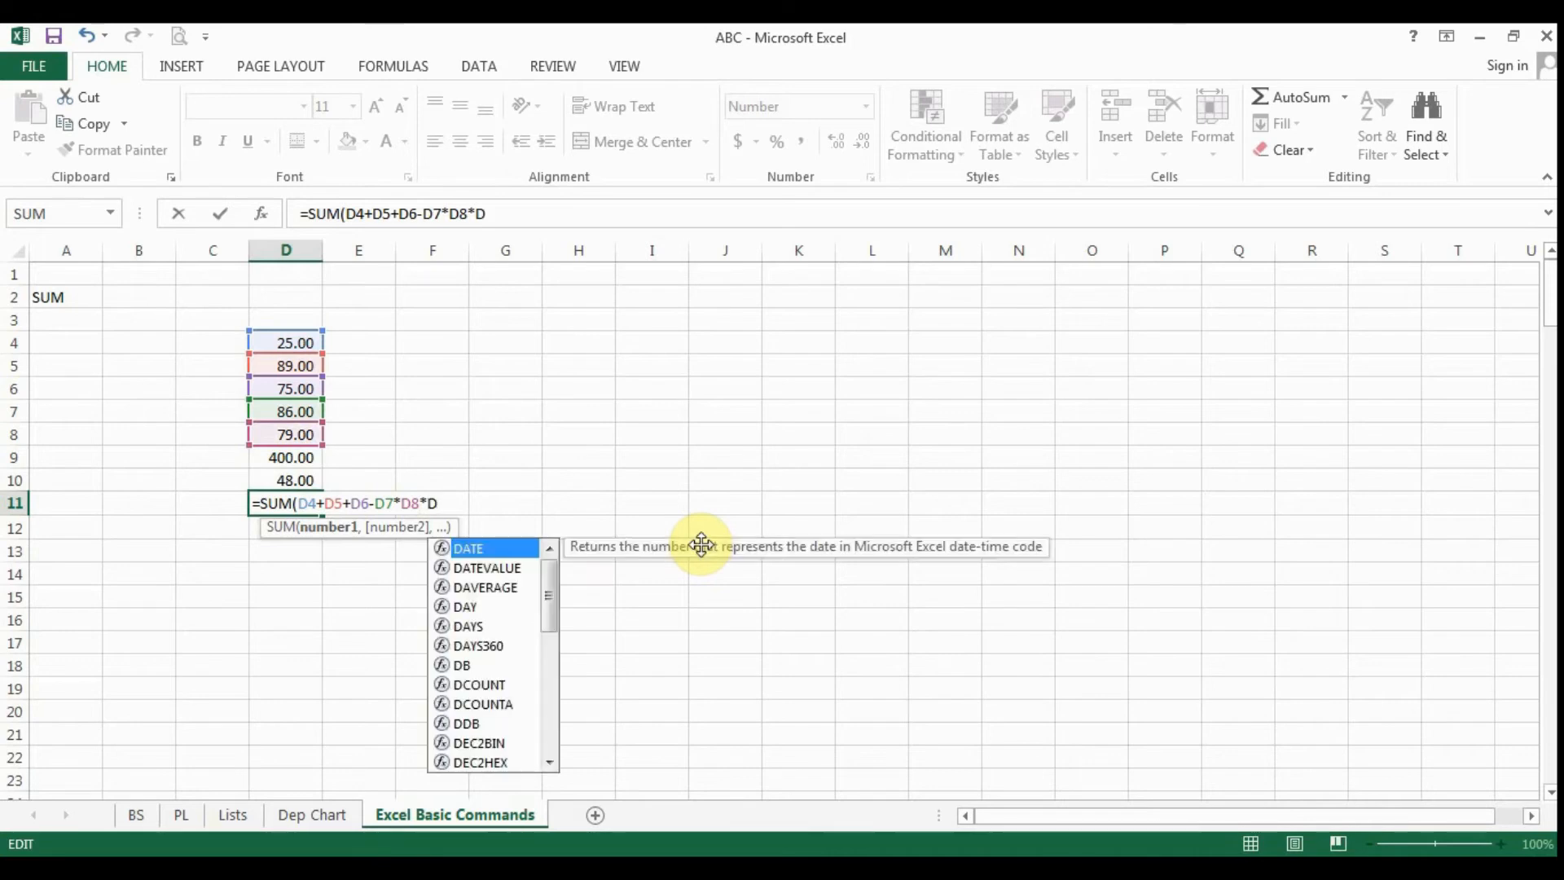
{"action": "type", "text": "9"}
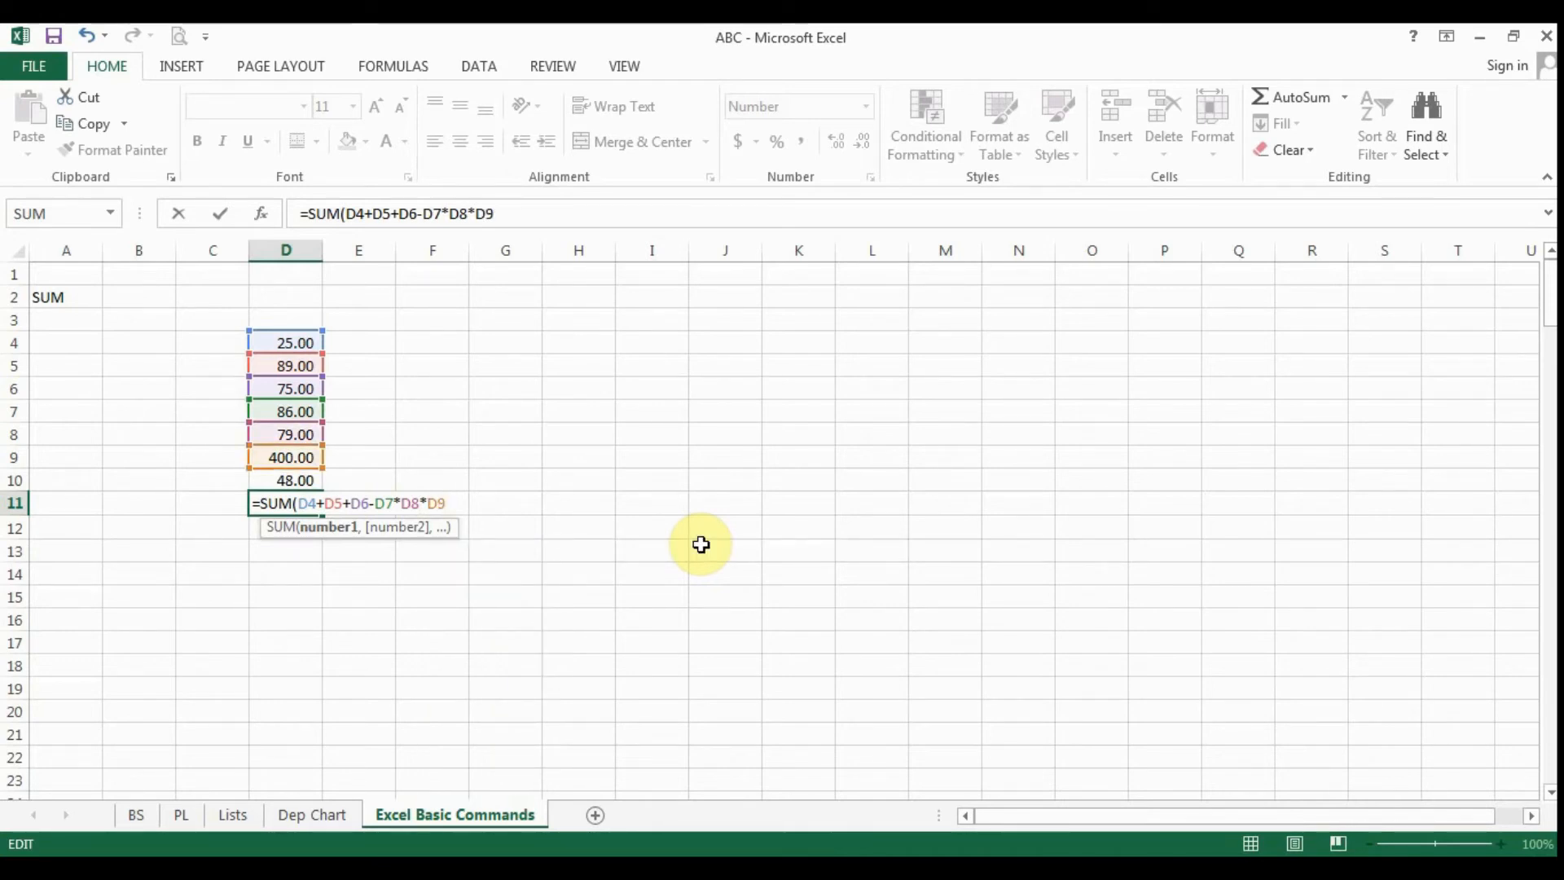
{"action": "type", "text": "-"}
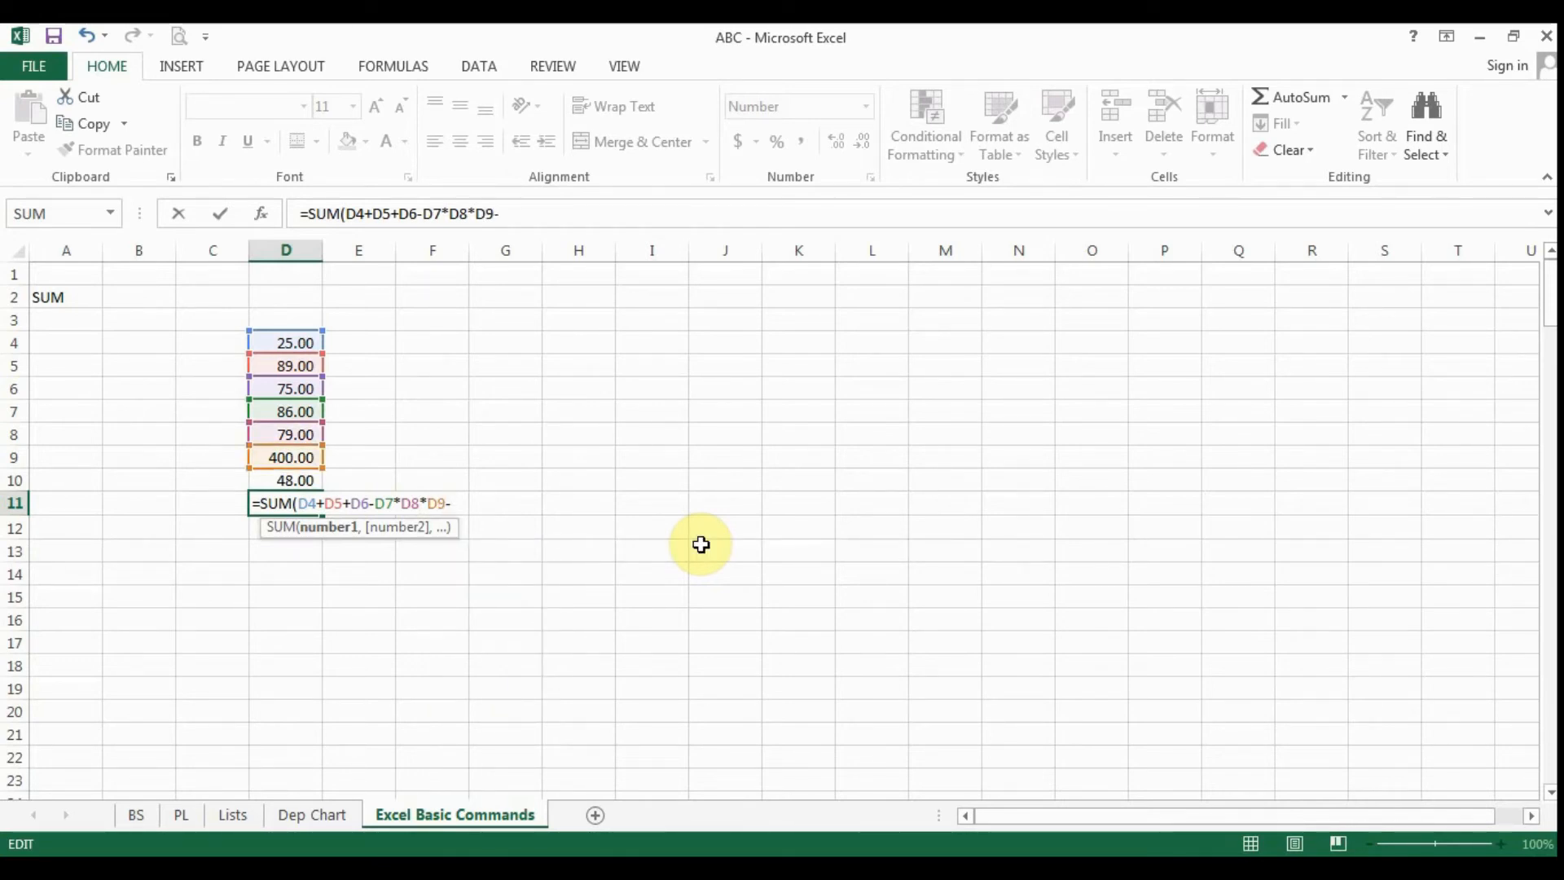
{"action": "type", "text": "D"}
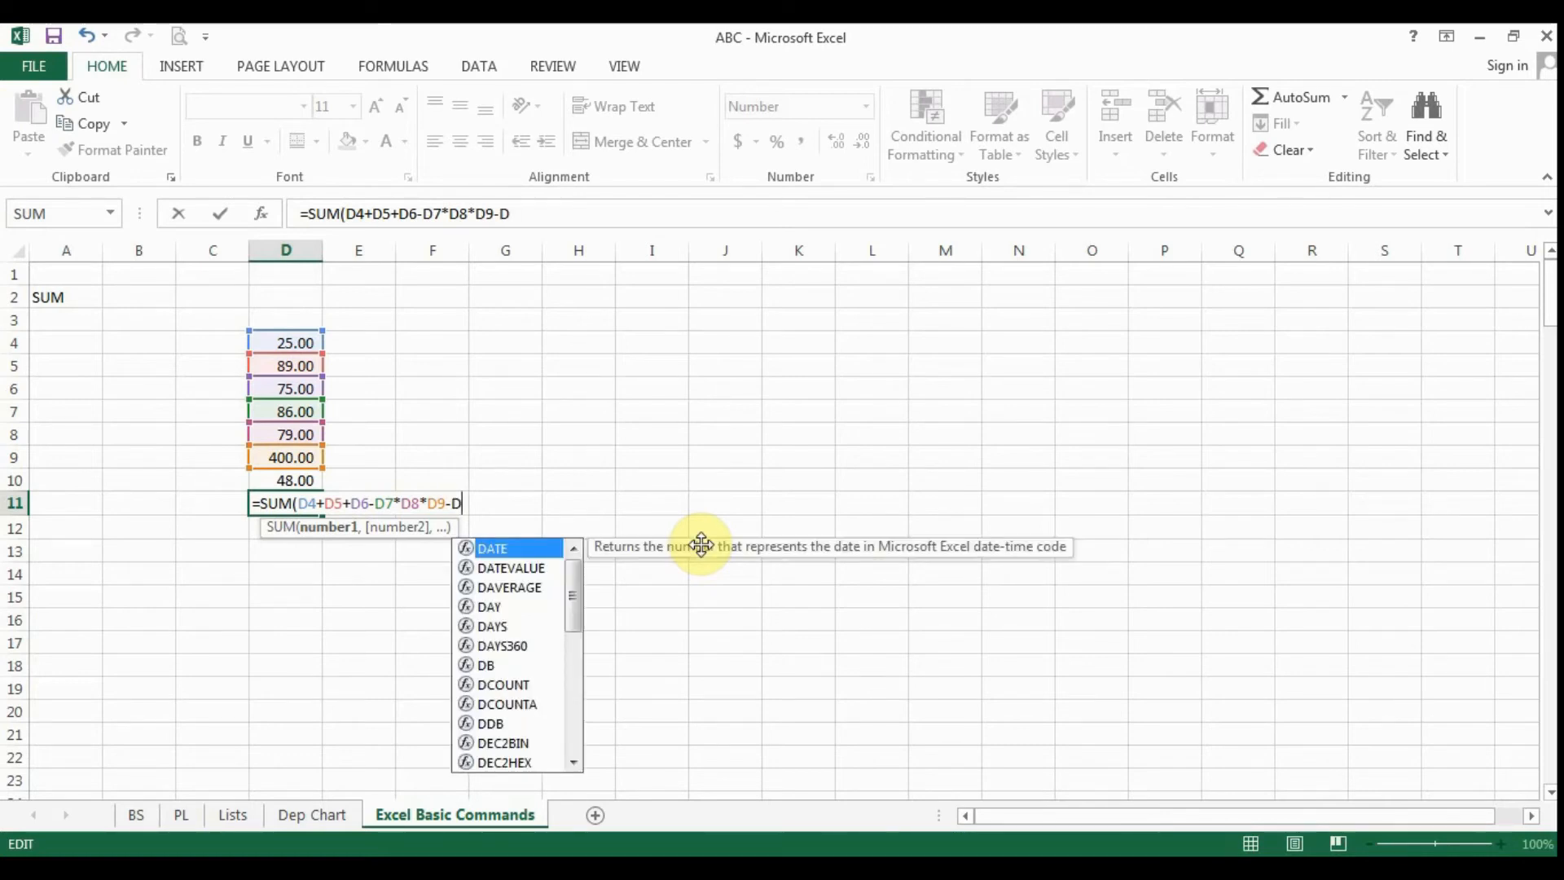
{"action": "type", "text": "10)"}
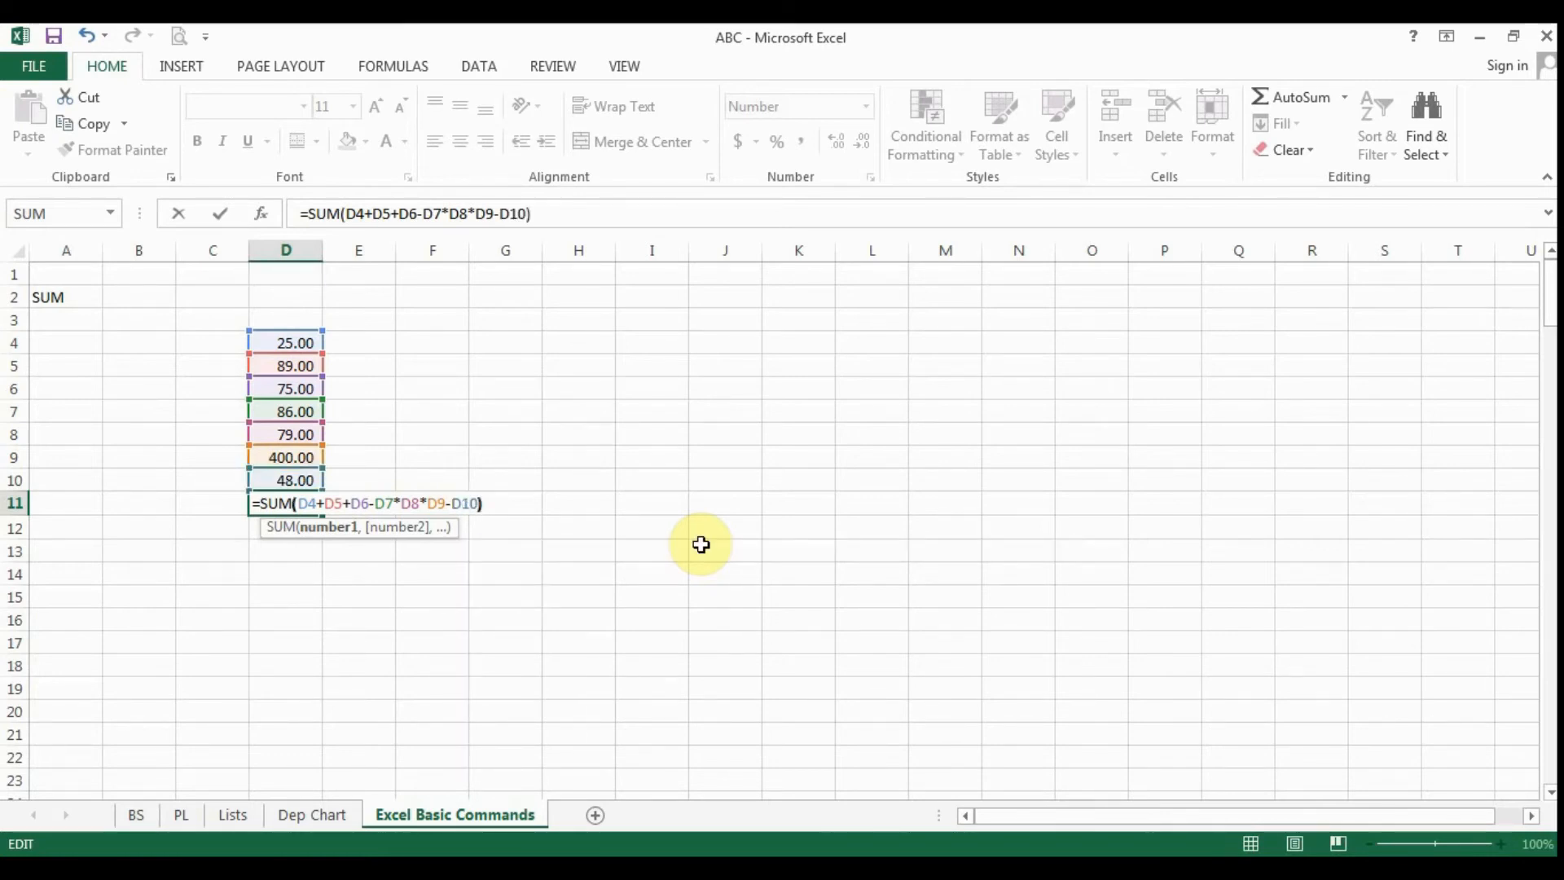
- Change the operator between D7 and D8 in the D11 formula to division, giving =SUM(D4+D5+D6-D7/D8*D9-D10)
{"action": "left_click", "coordinate": [395, 503]}
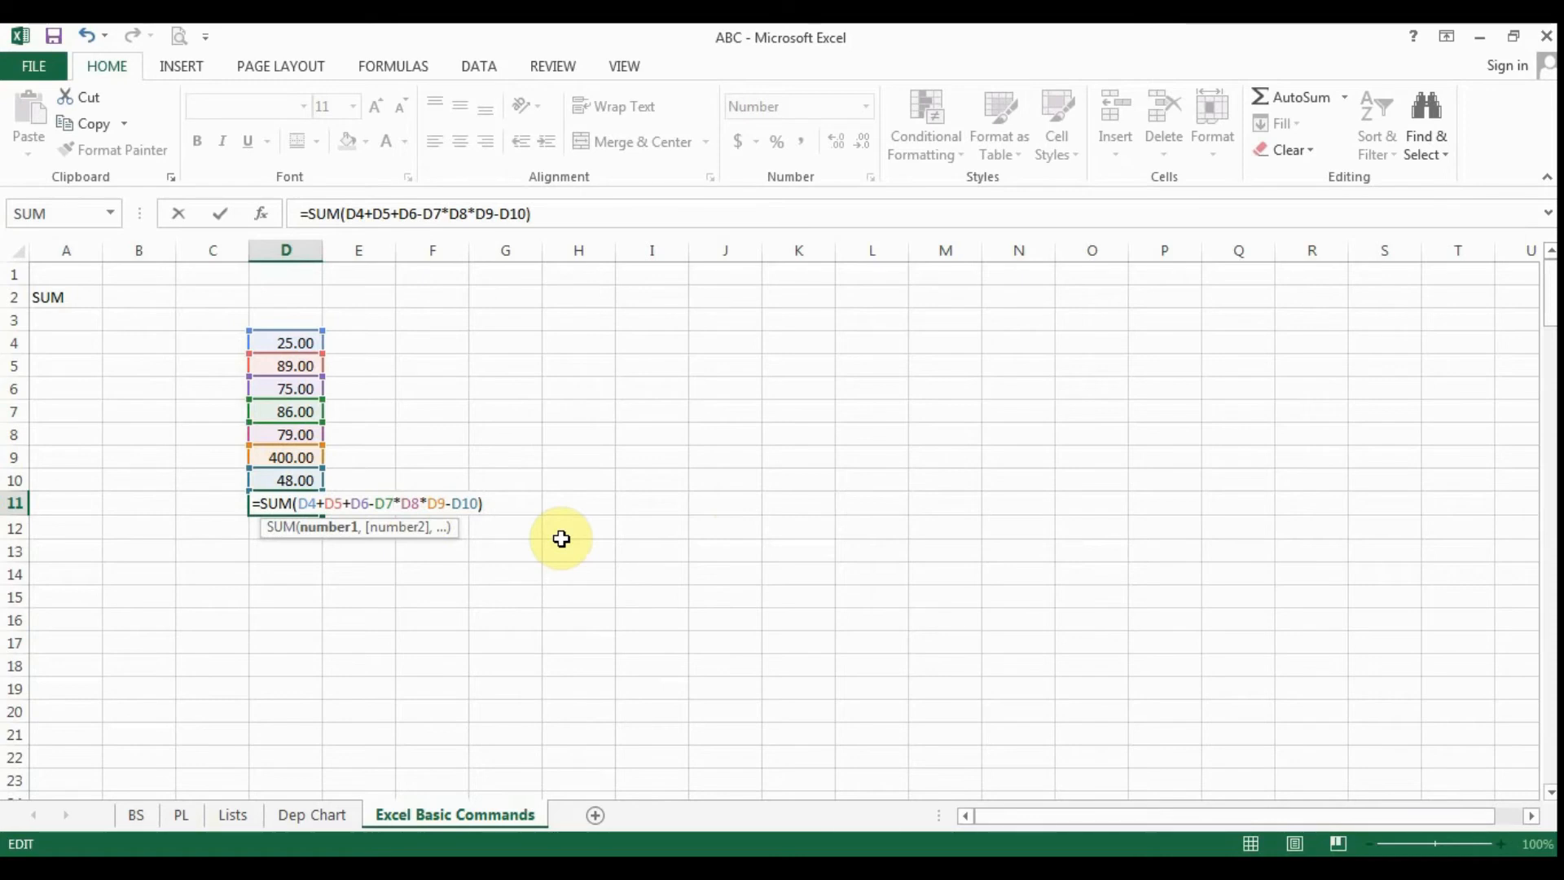
{"action": "key", "text": "Delete"}
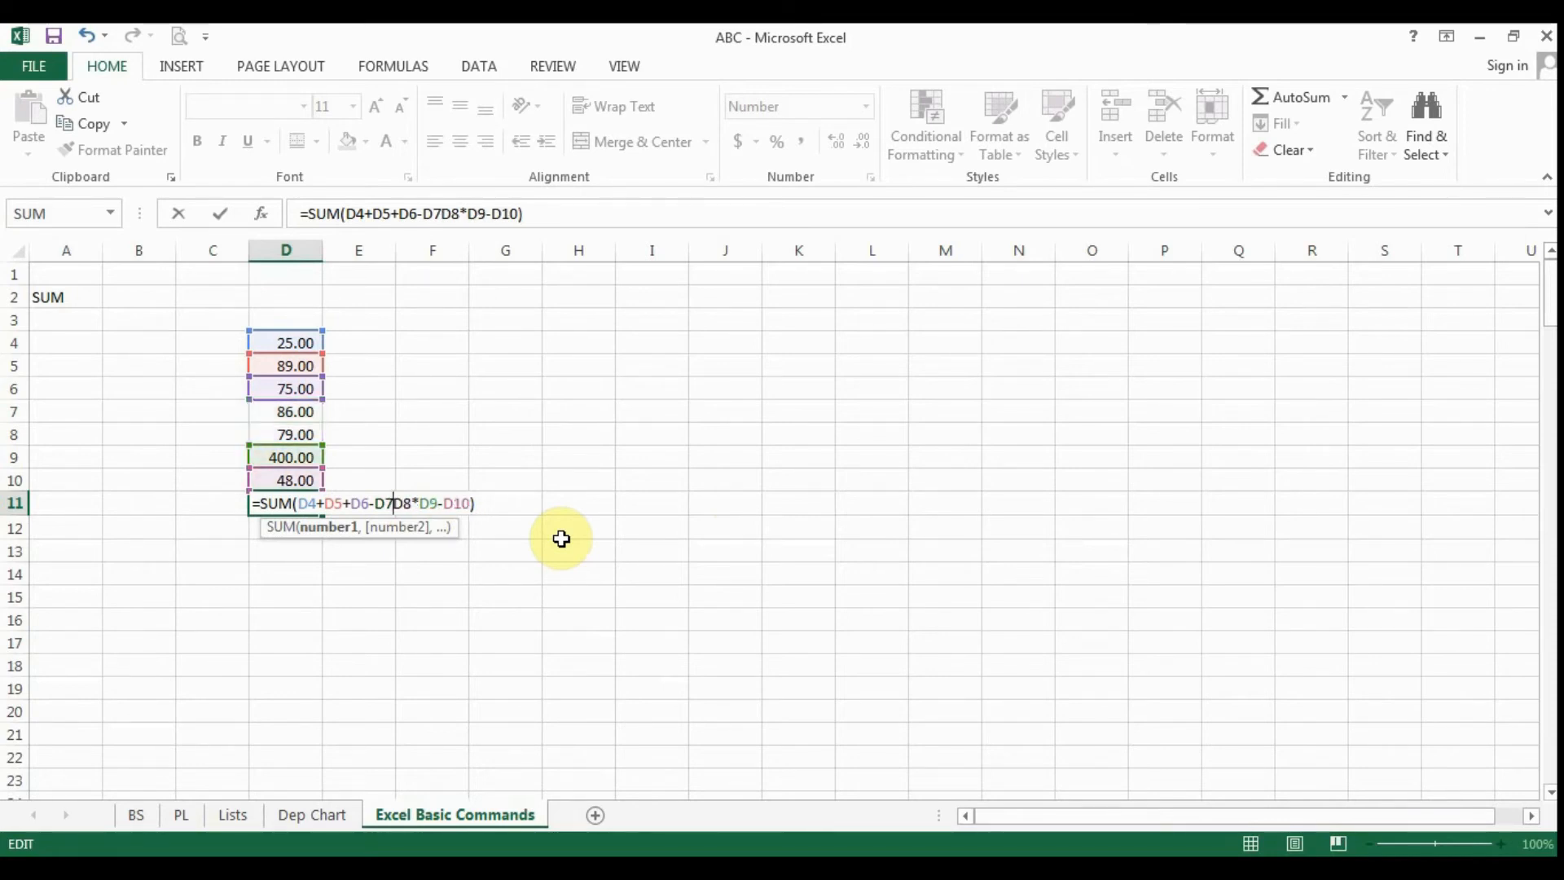
{"action": "type", "text": "/"}
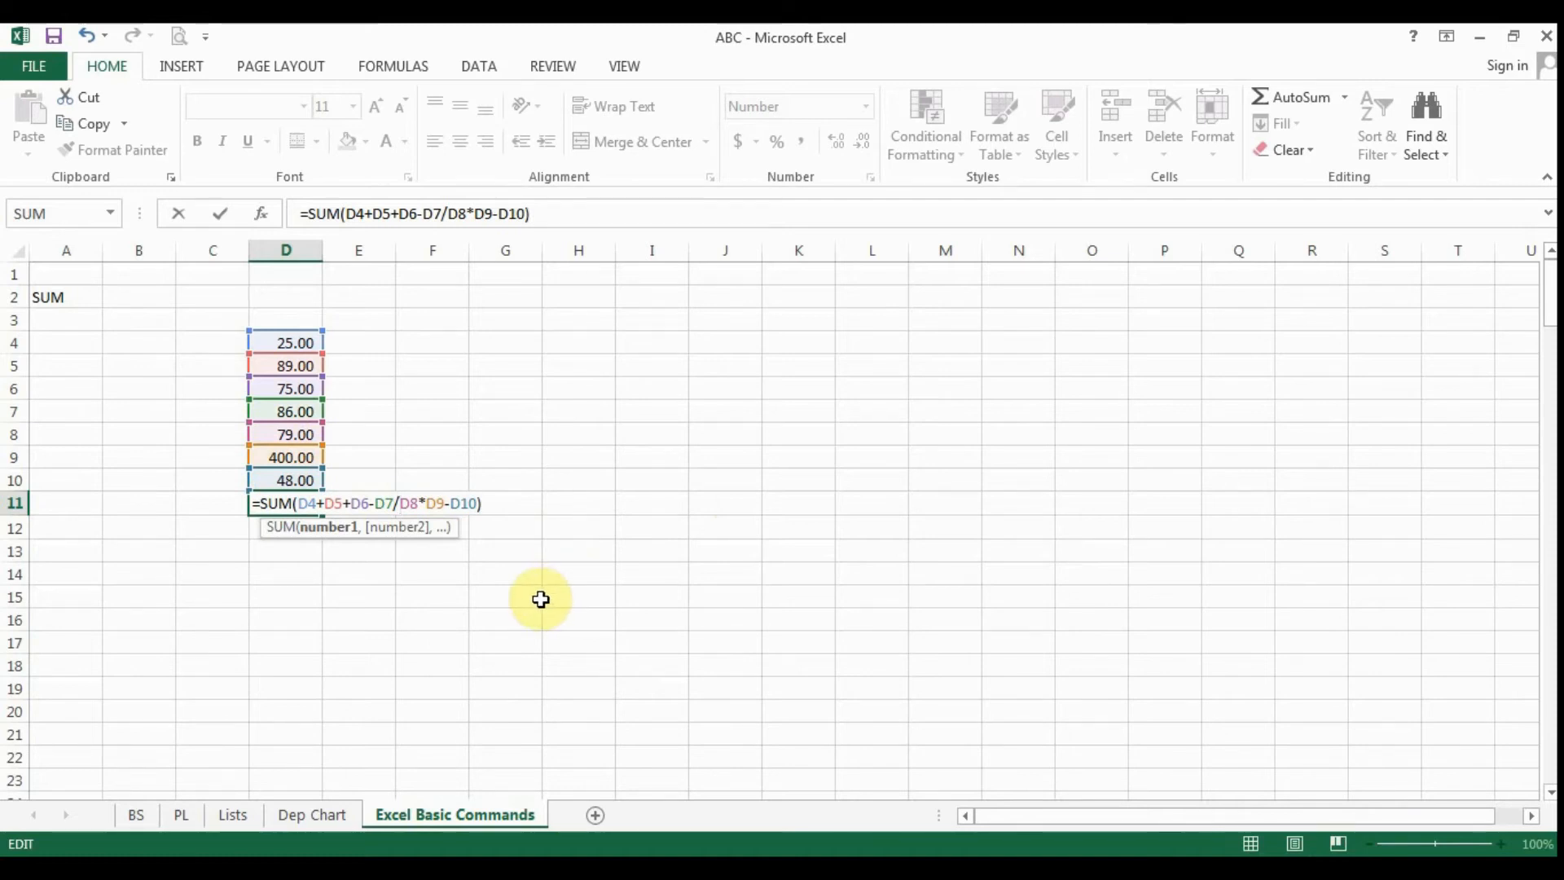
{"action": "left_click", "coordinate": [479, 619]}
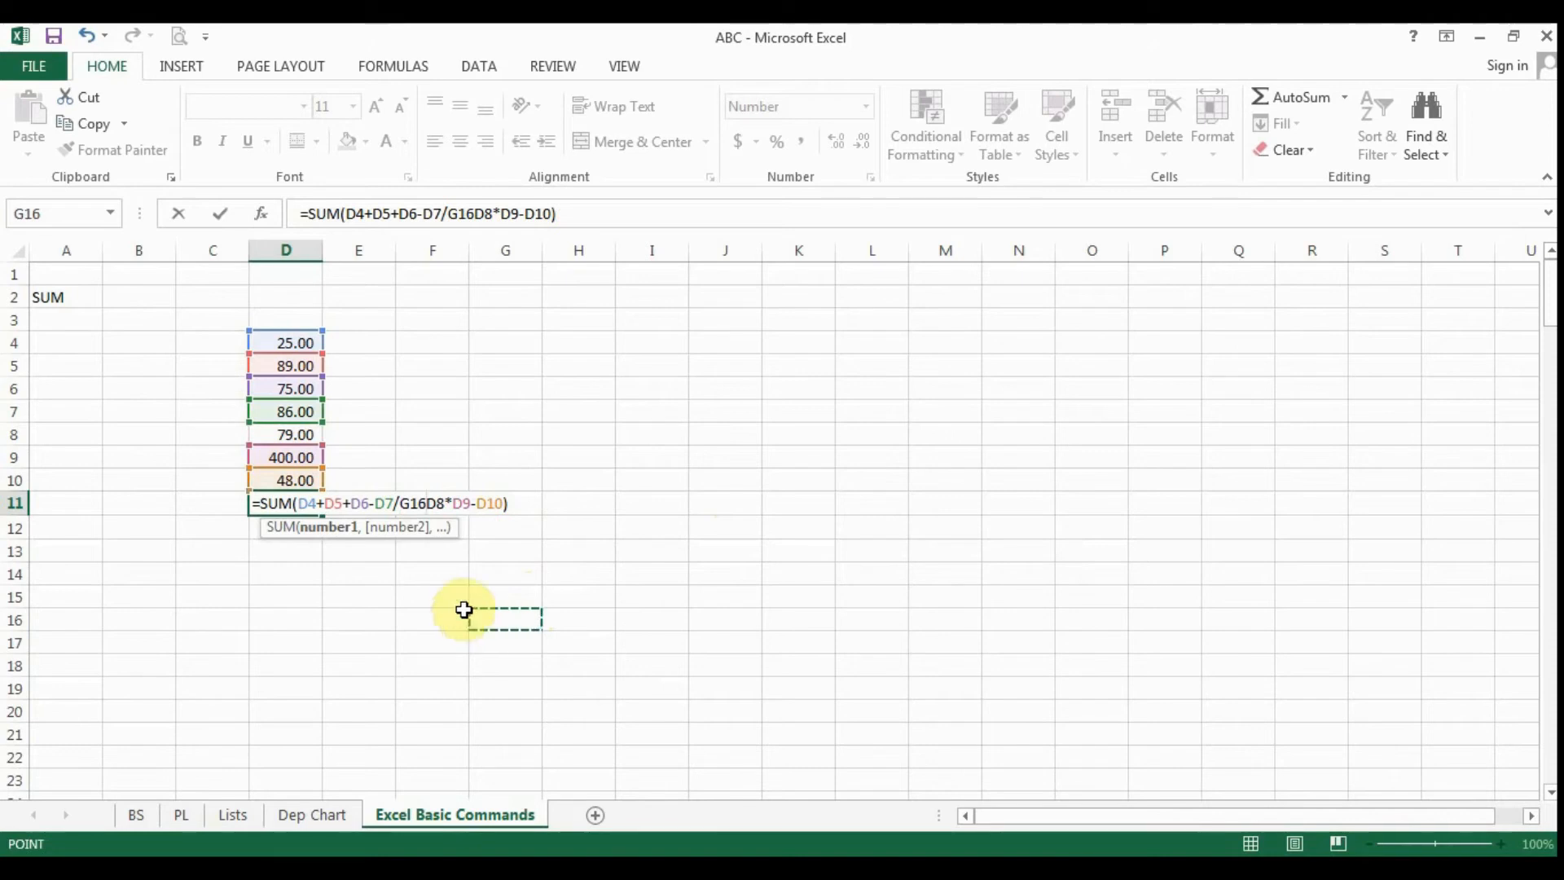
{"action": "key", "text": "BackSpace"}
{"action": "key", "text": "BackSpace"}
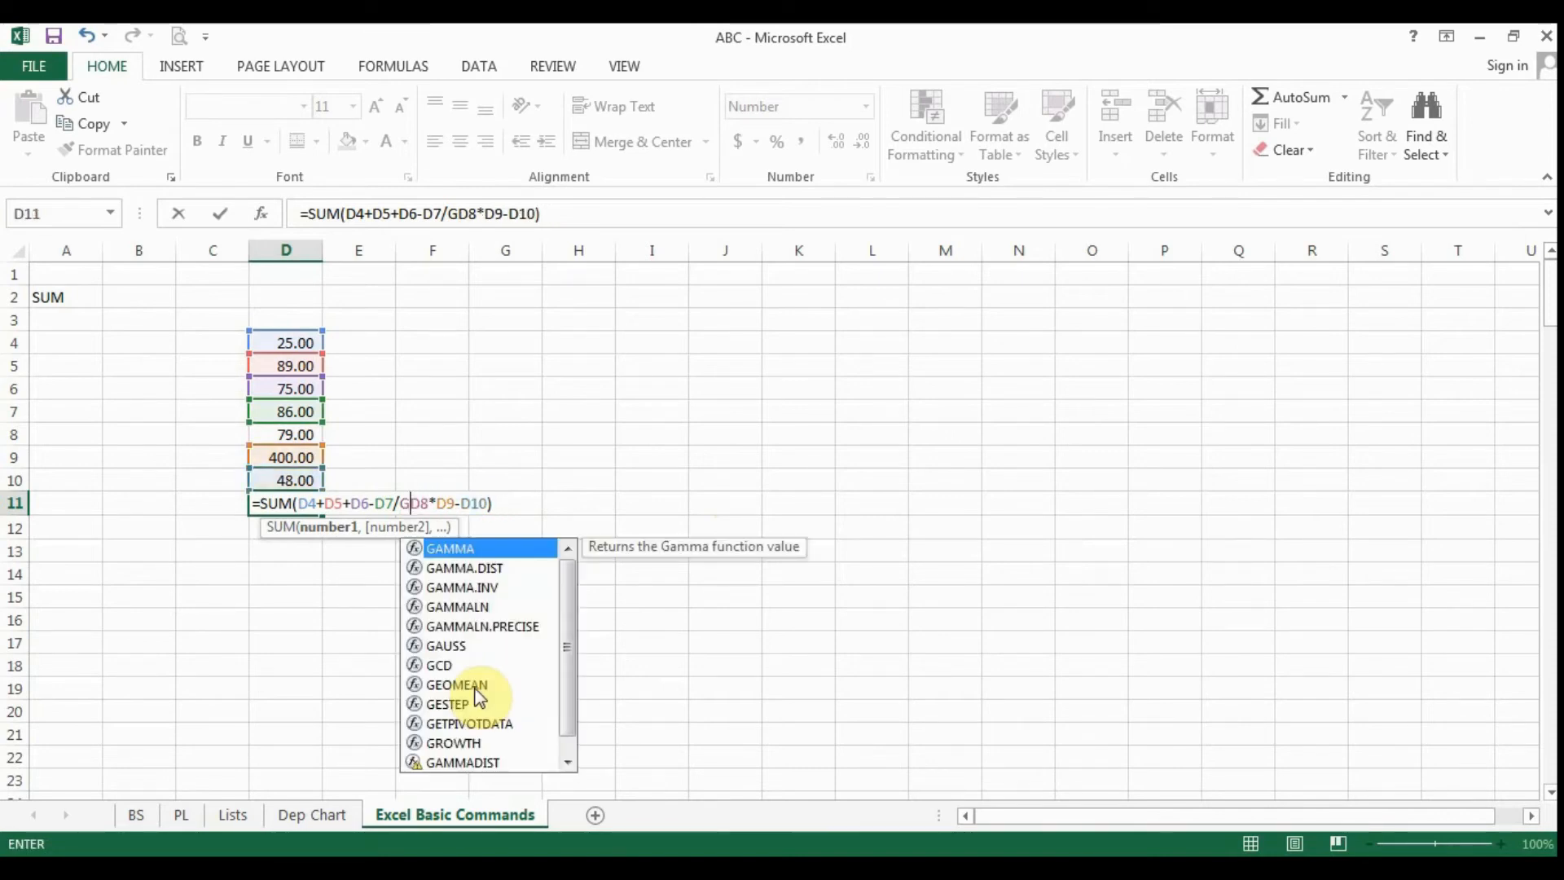
{"action": "key", "text": "BackSpace"}
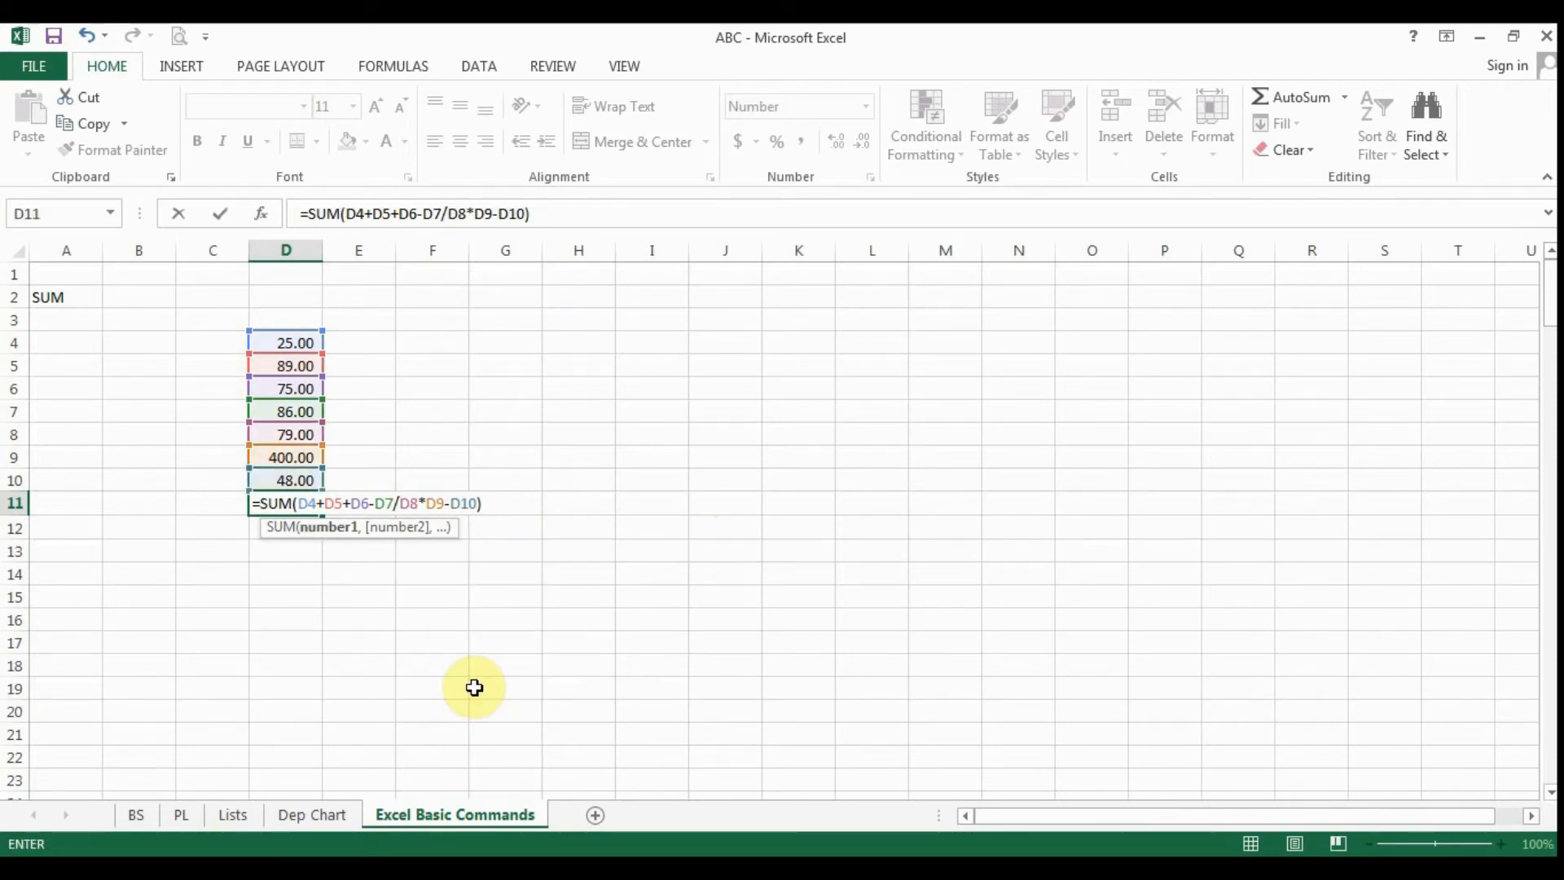
{"action": "key", "text": "Return"}
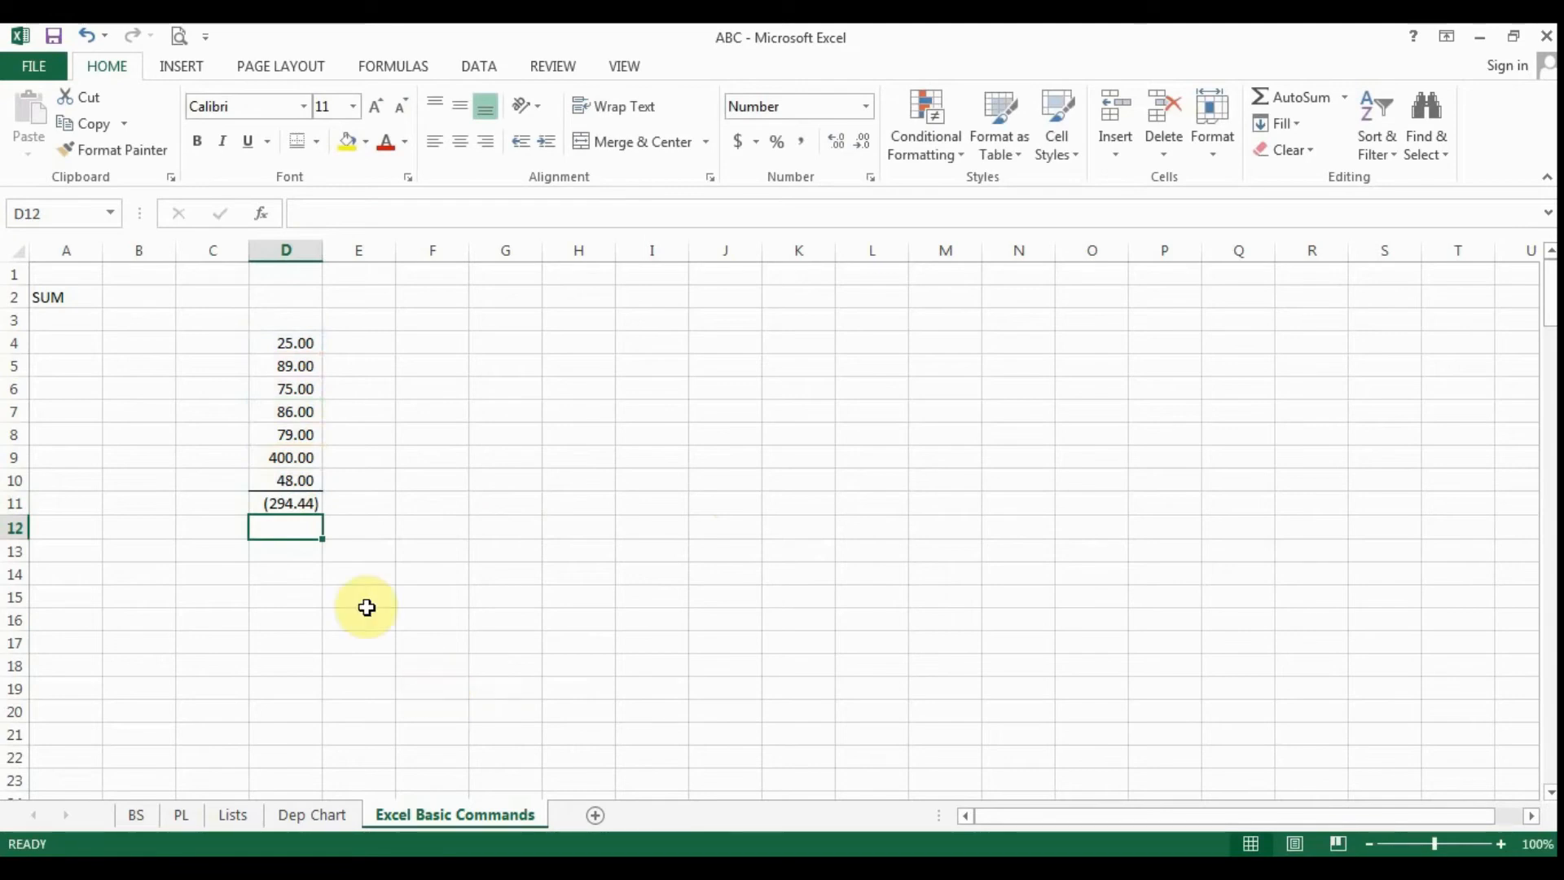
{"action": "left_click", "coordinate": [286, 506]}
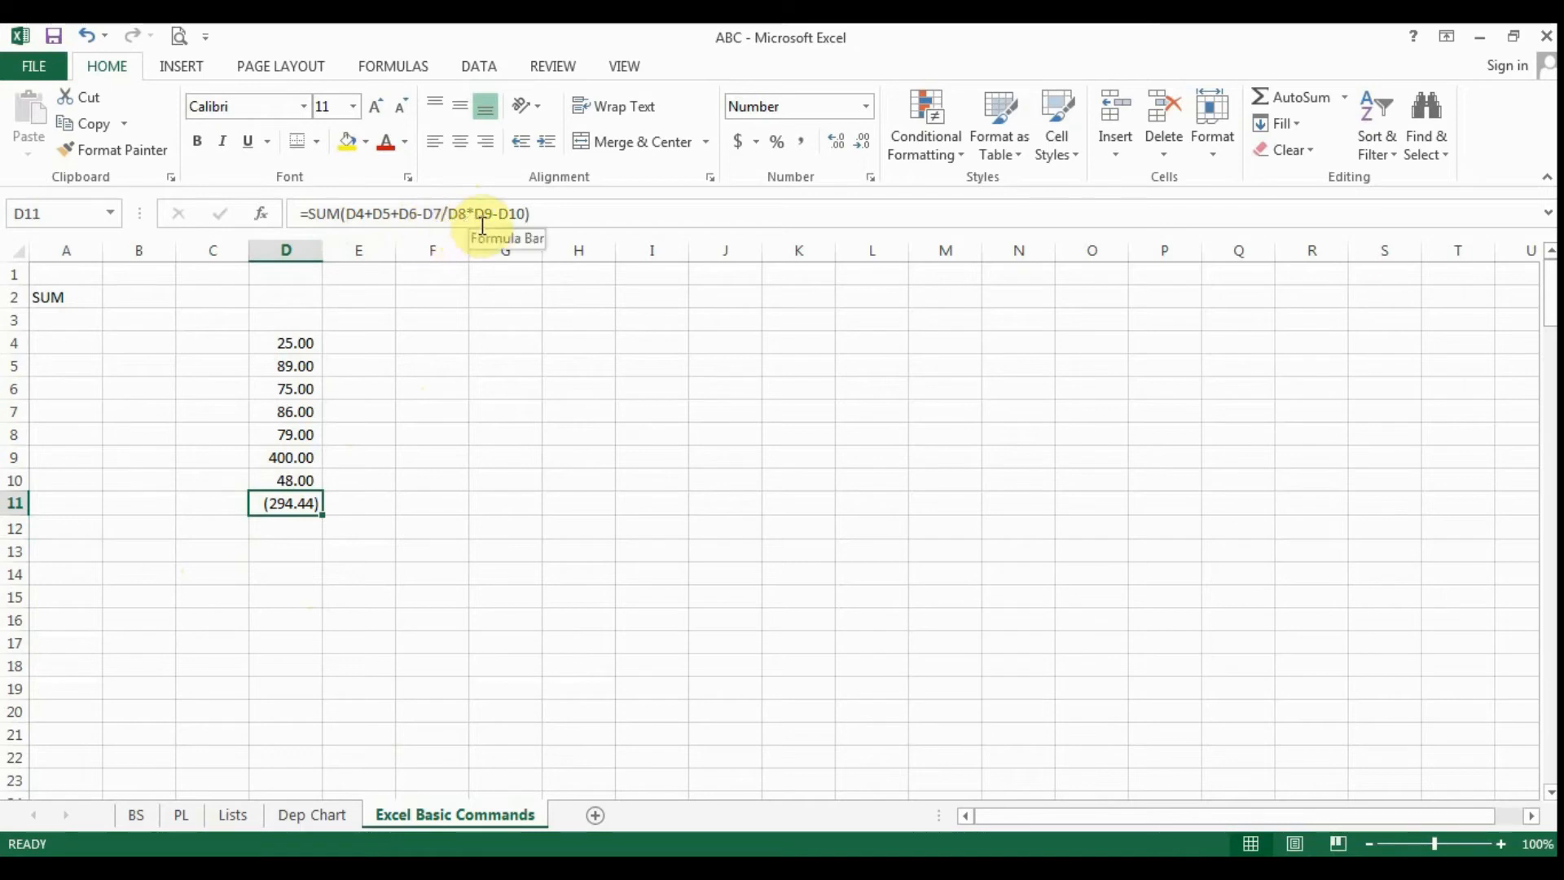
- Enter the label MIN in A3, below the SUM label
{"action": "left_click", "coordinate": [67, 295]}
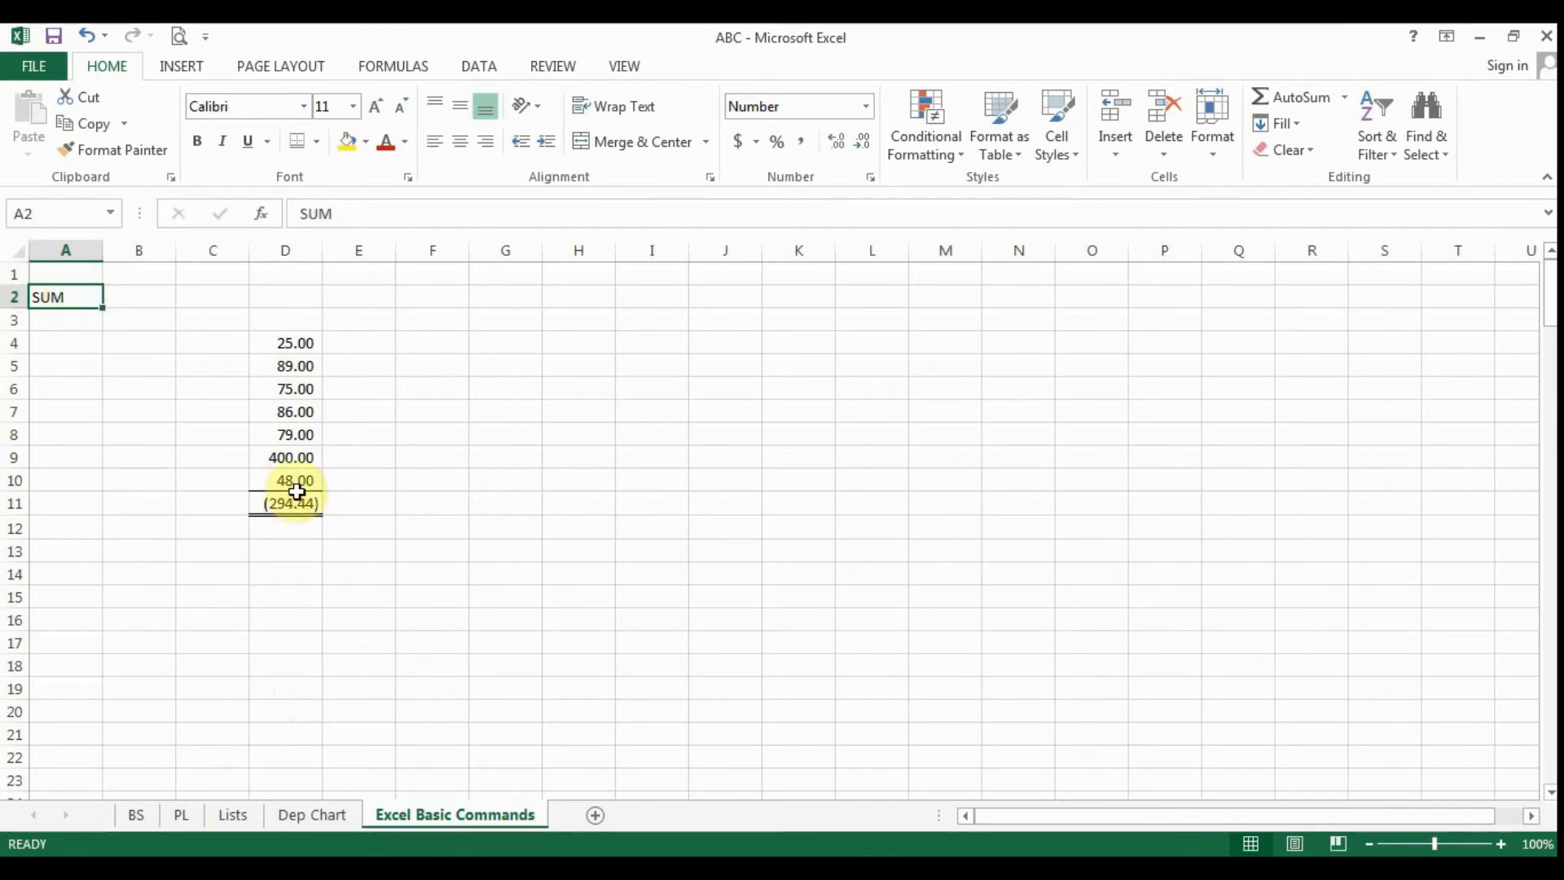
{"action": "left_click", "coordinate": [67, 318]}
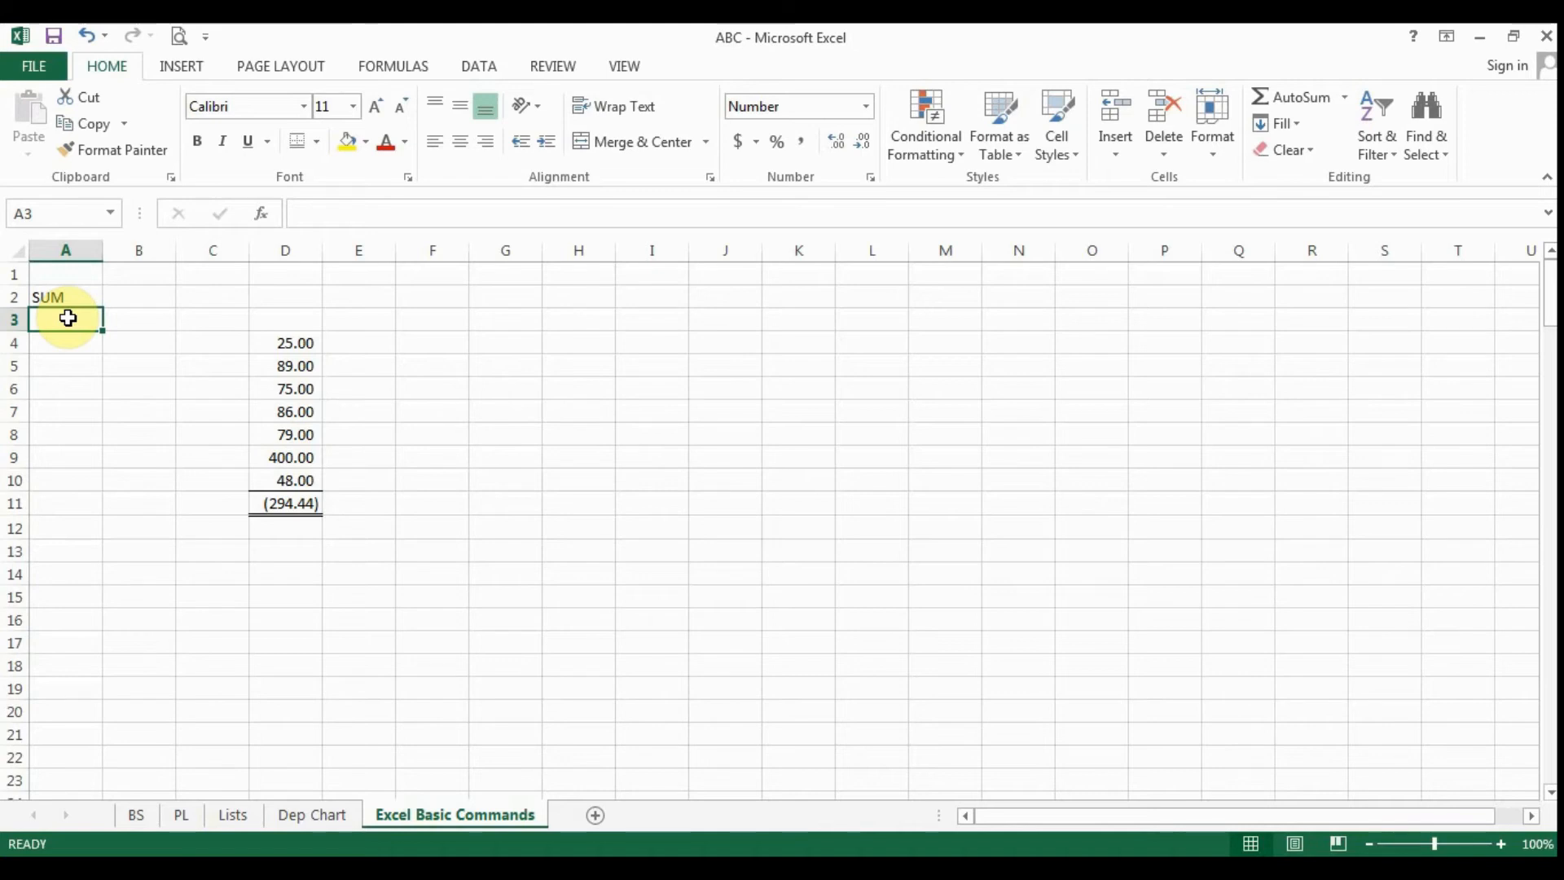
{"action": "type", "text": "MIN"}
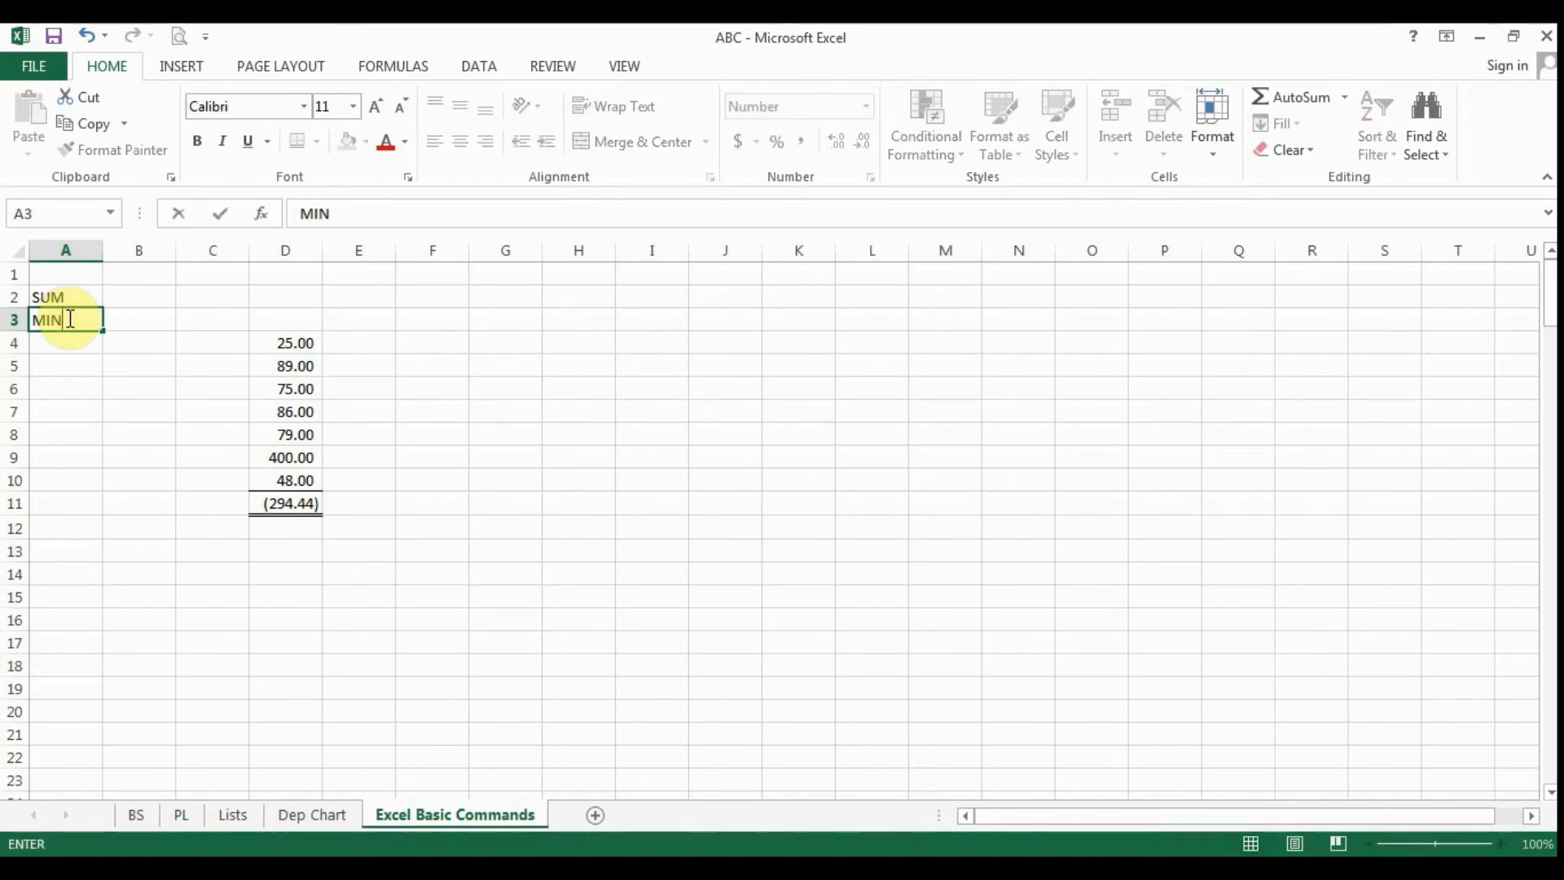
{"action": "left_click", "coordinate": [428, 495]}
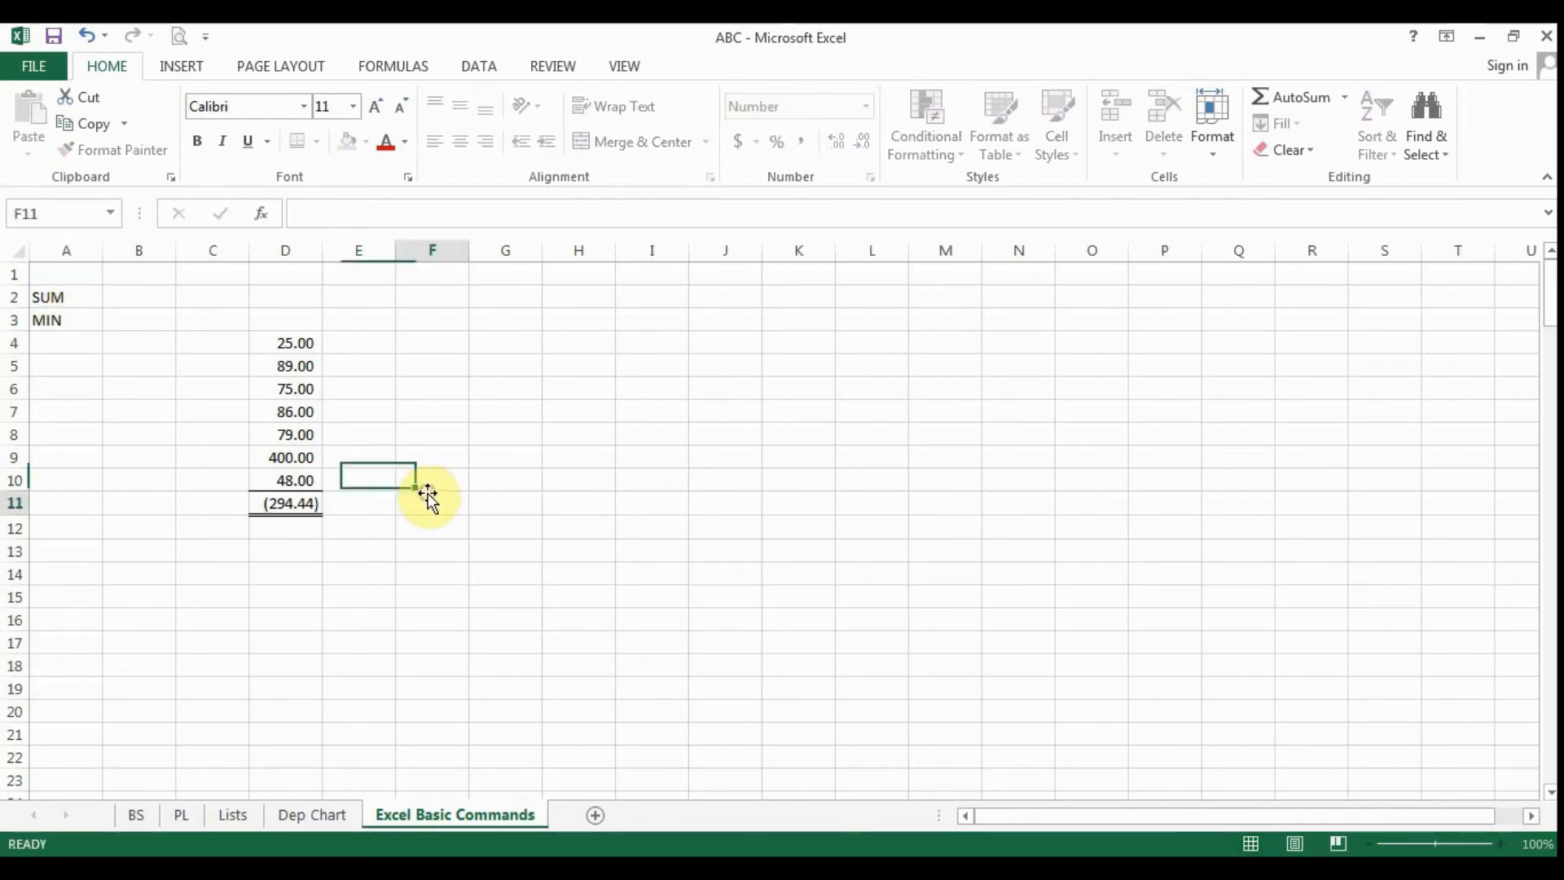
- Replace the formula in D11 with =MIN(D4:D10) to return the smallest value in the column
{"action": "left_click", "coordinate": [297, 504]}
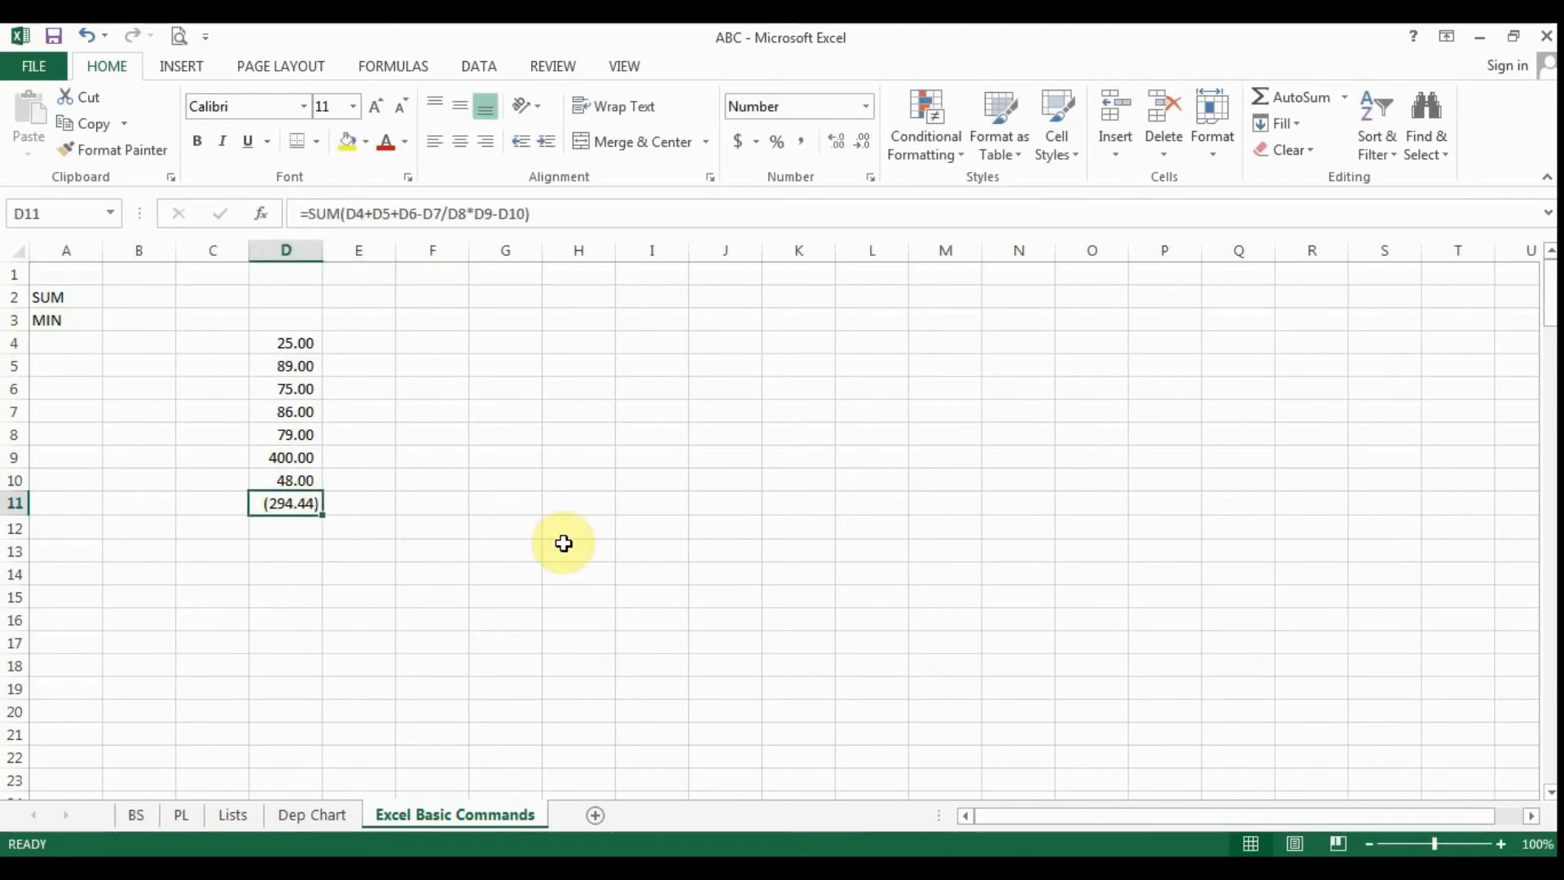
{"action": "type", "text": "=M"}
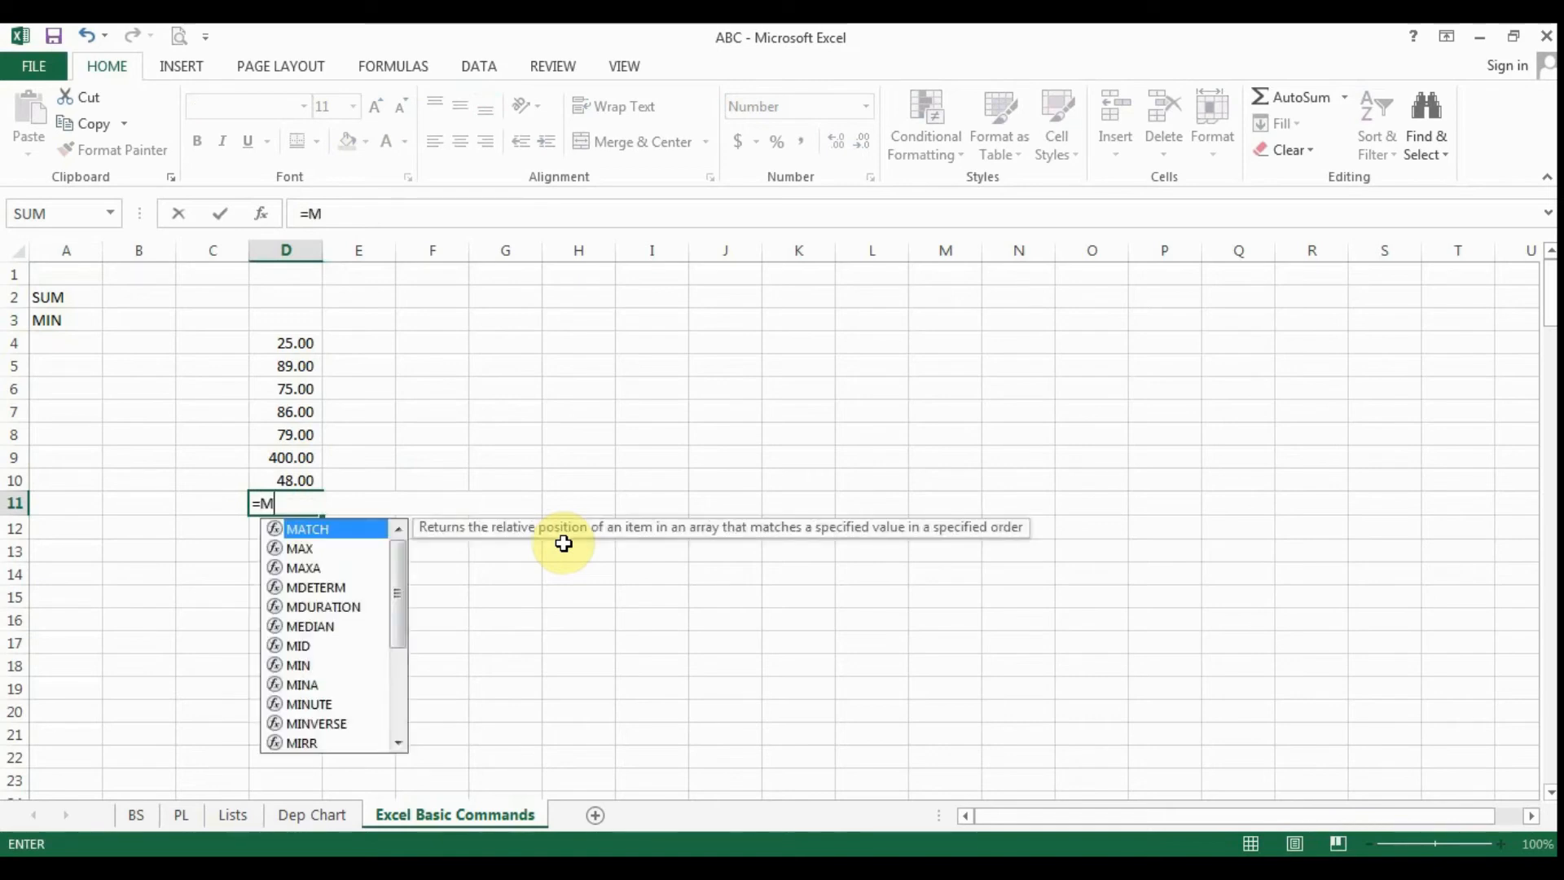
{"action": "type", "text": "IN"}
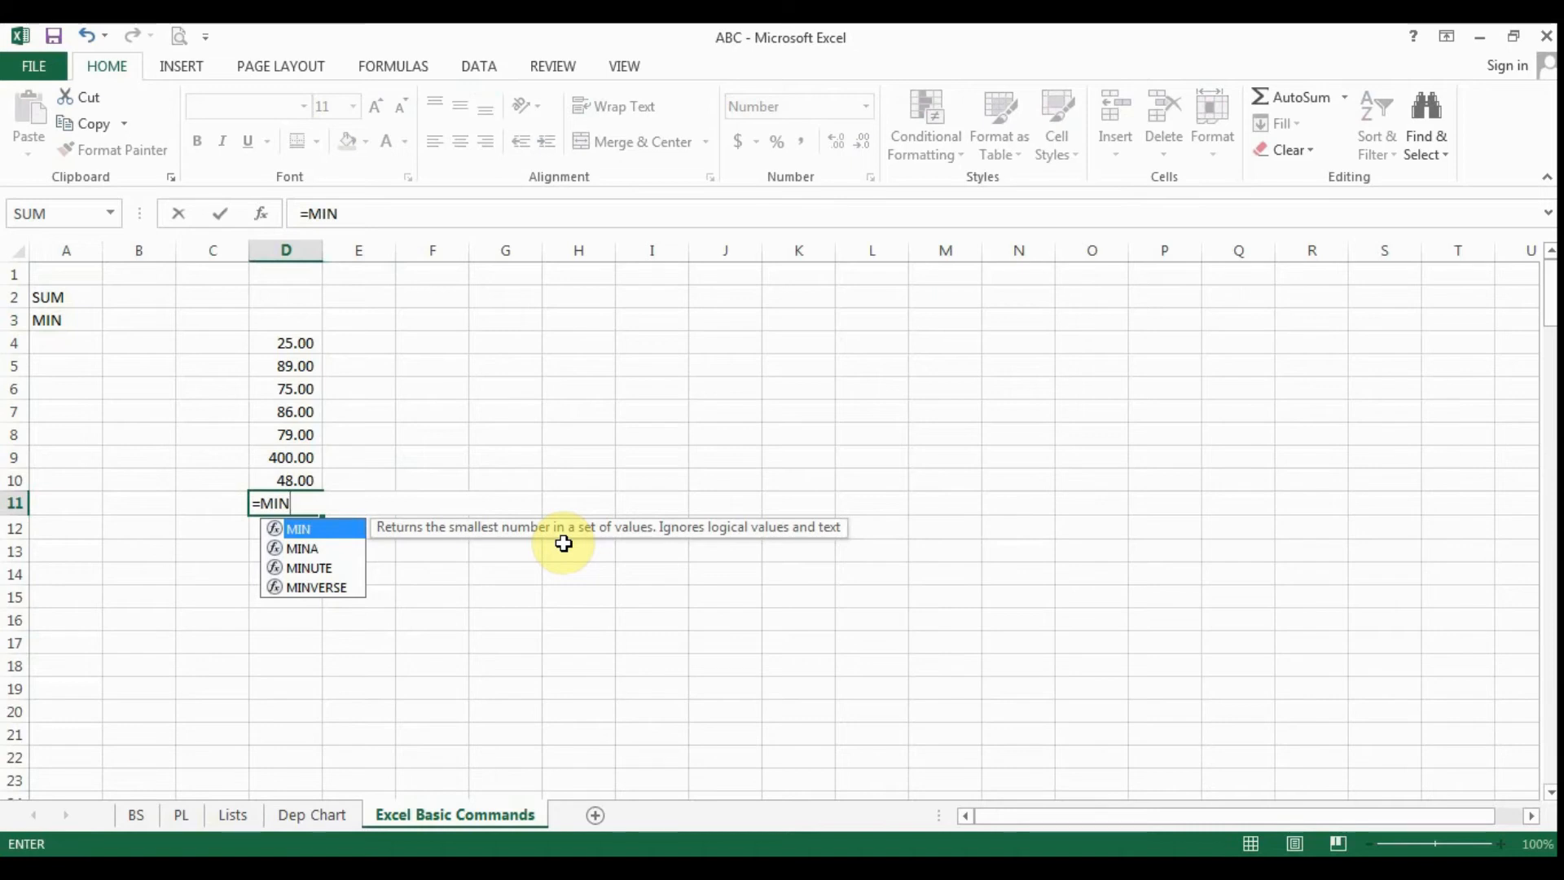
{"action": "type", "text": "("}
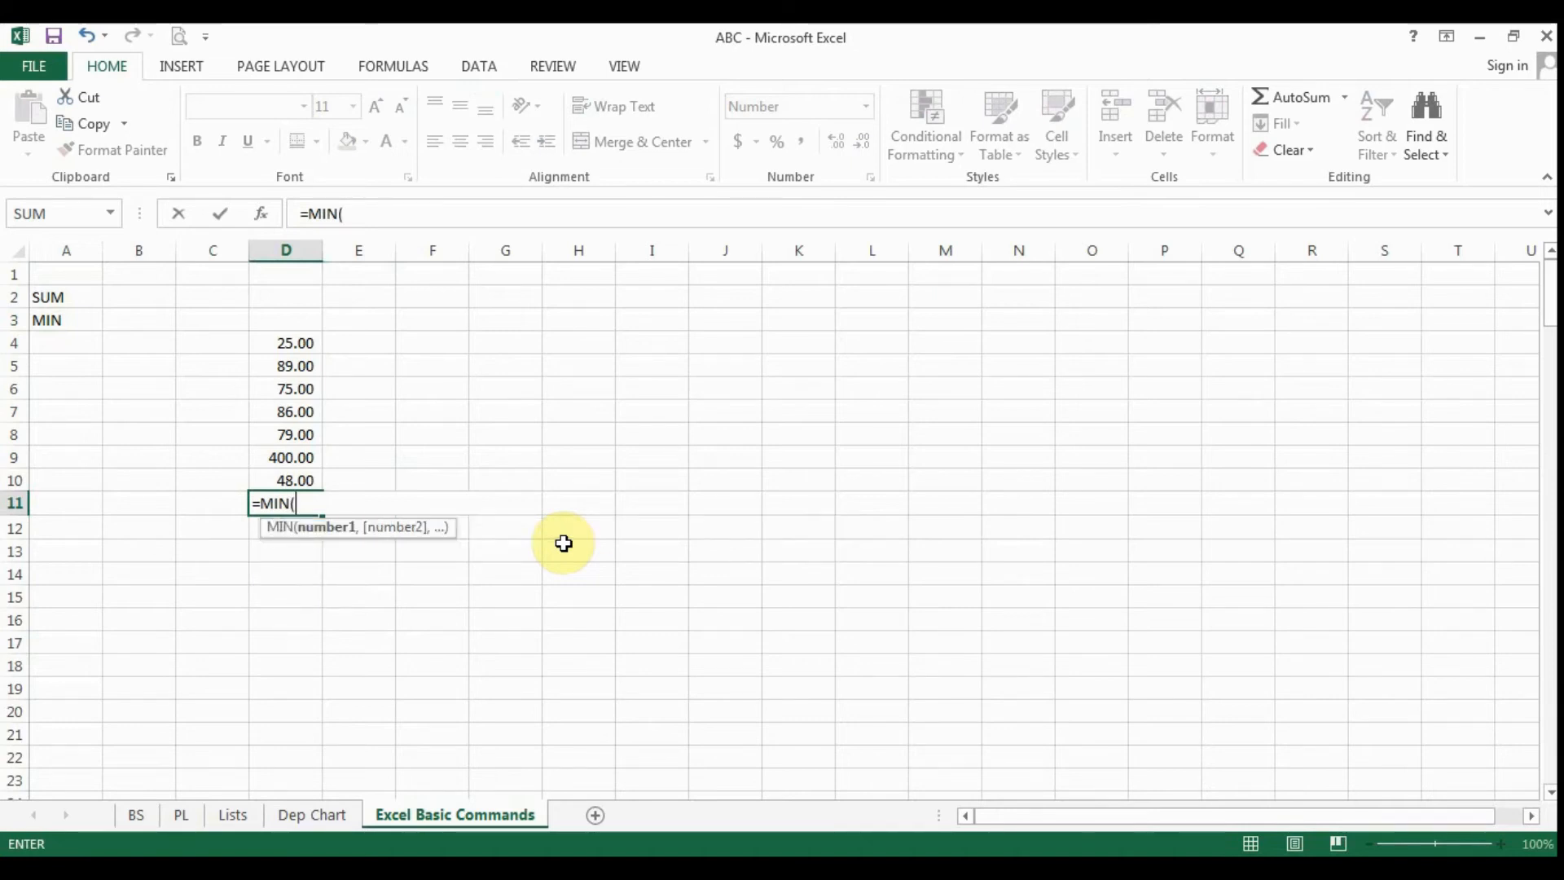
{"action": "left_click", "coordinate": [304, 343]}
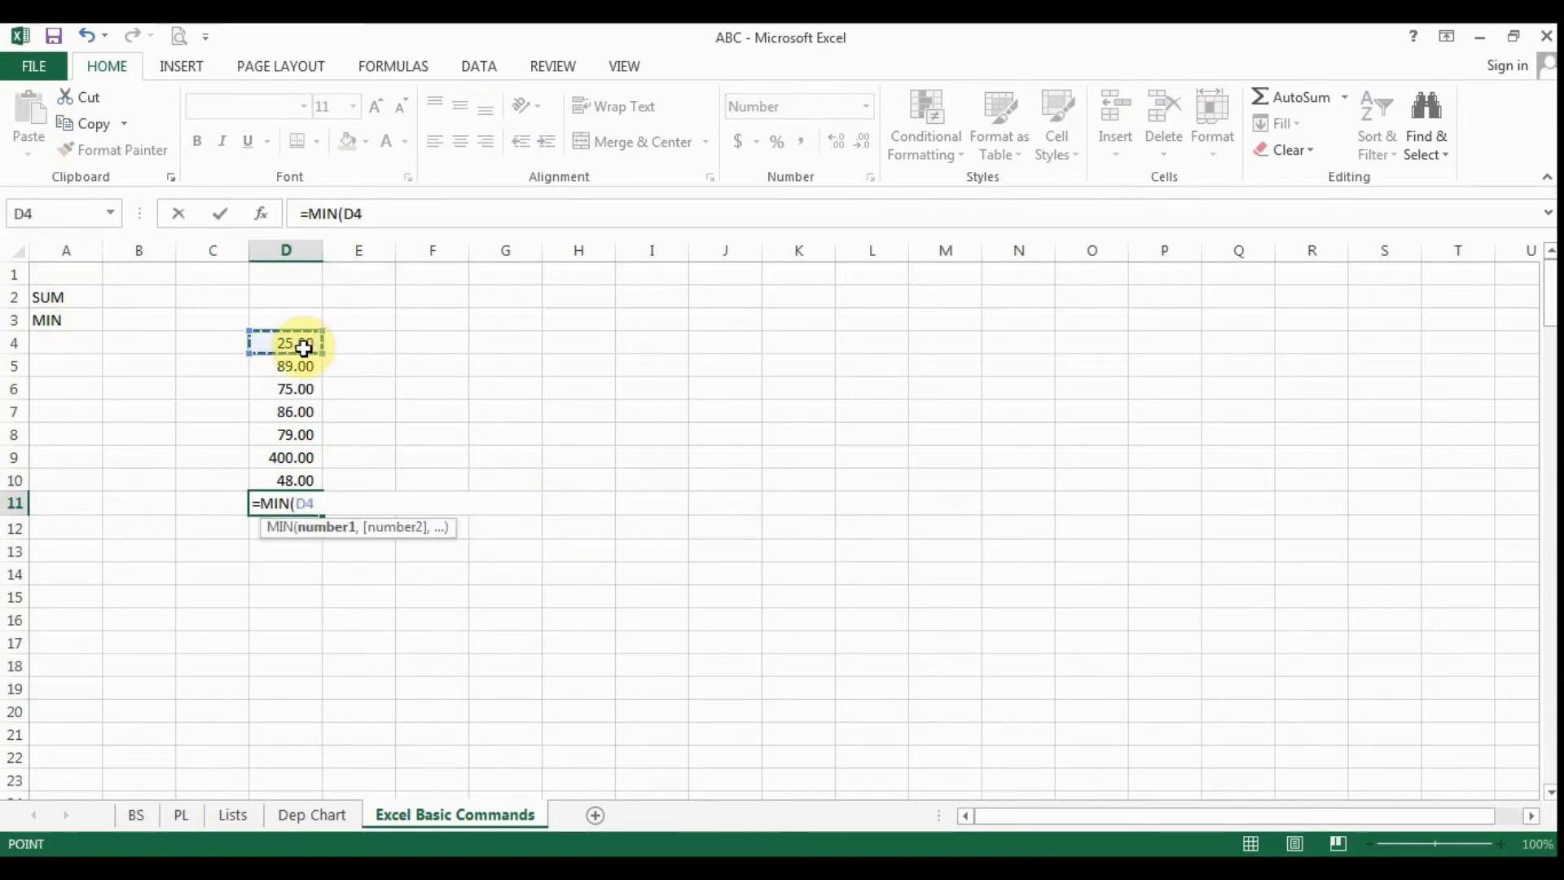
{"action": "left_click_drag", "start_coordinate": [304, 343], "coordinate": [298, 479]}
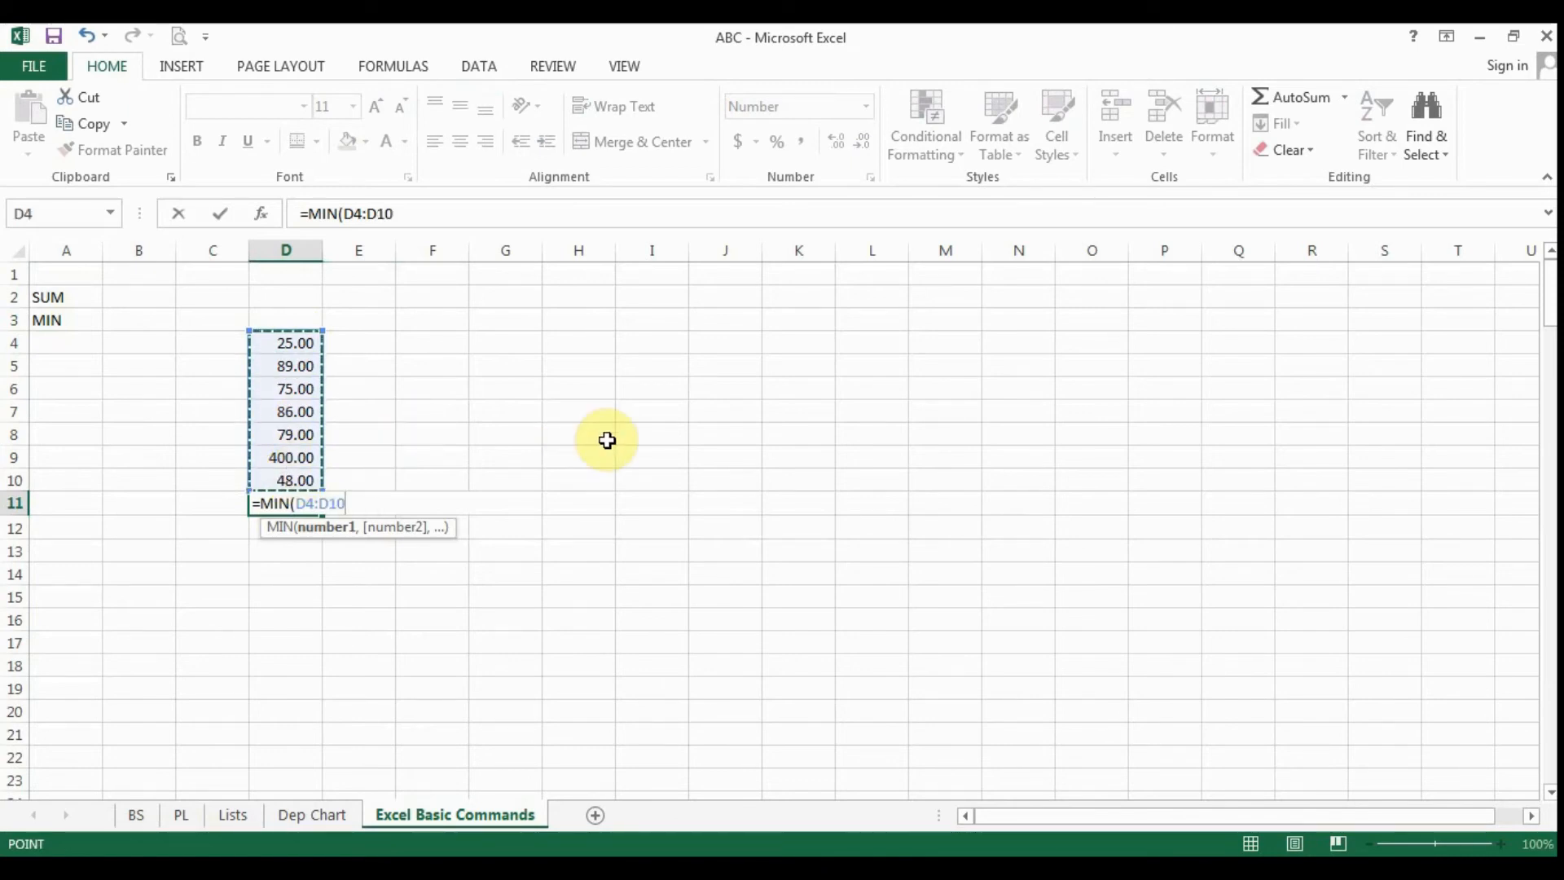
{"action": "type", "text": ")"}
{"action": "key", "text": "Return"}
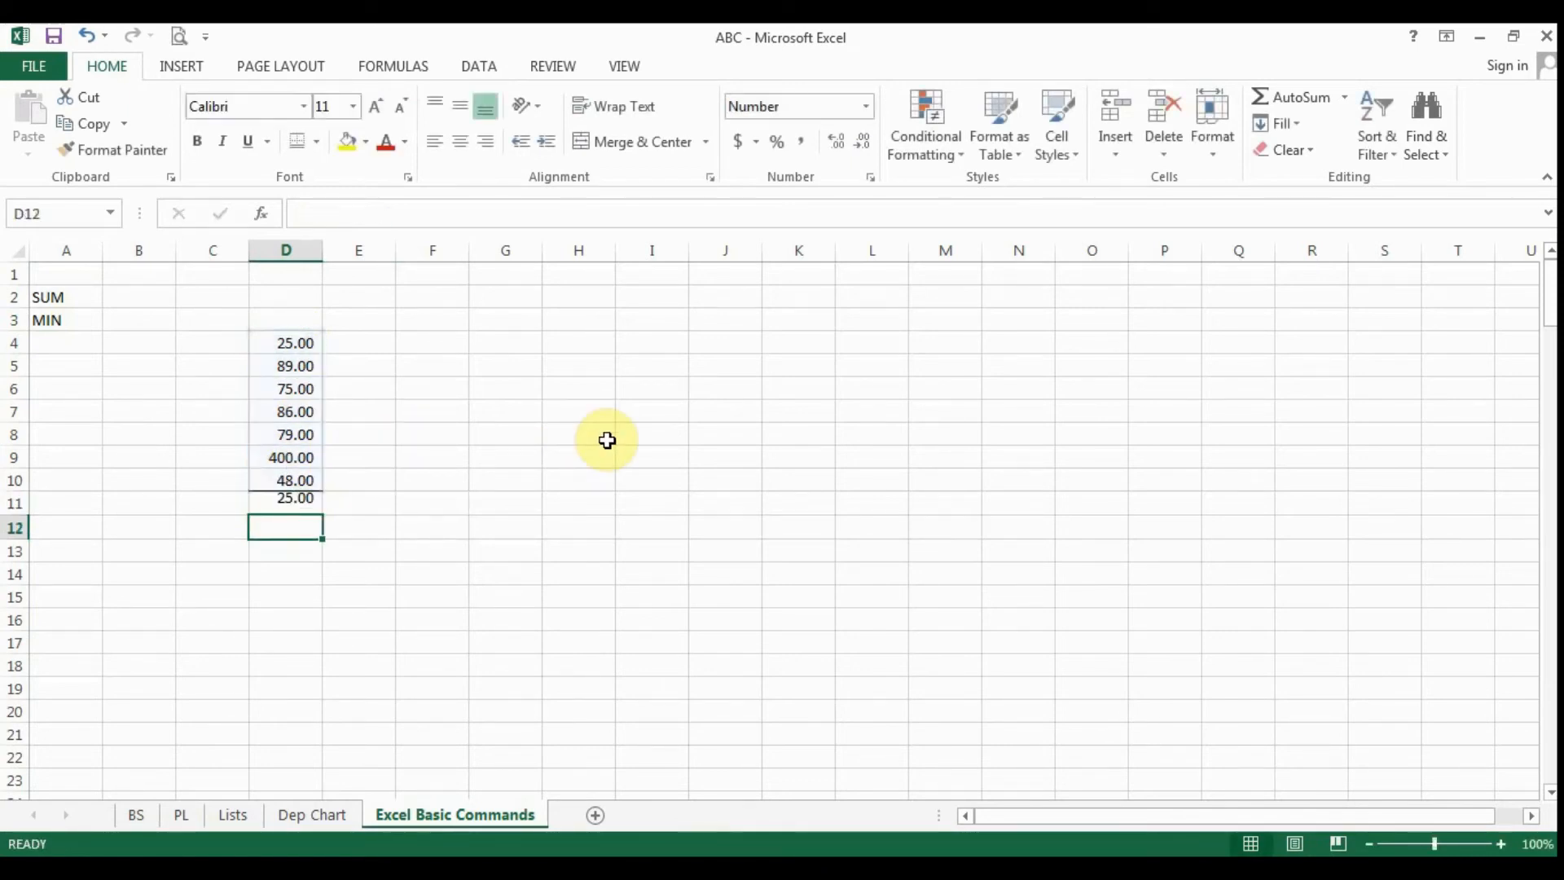
{"action": "key", "text": "Up"}
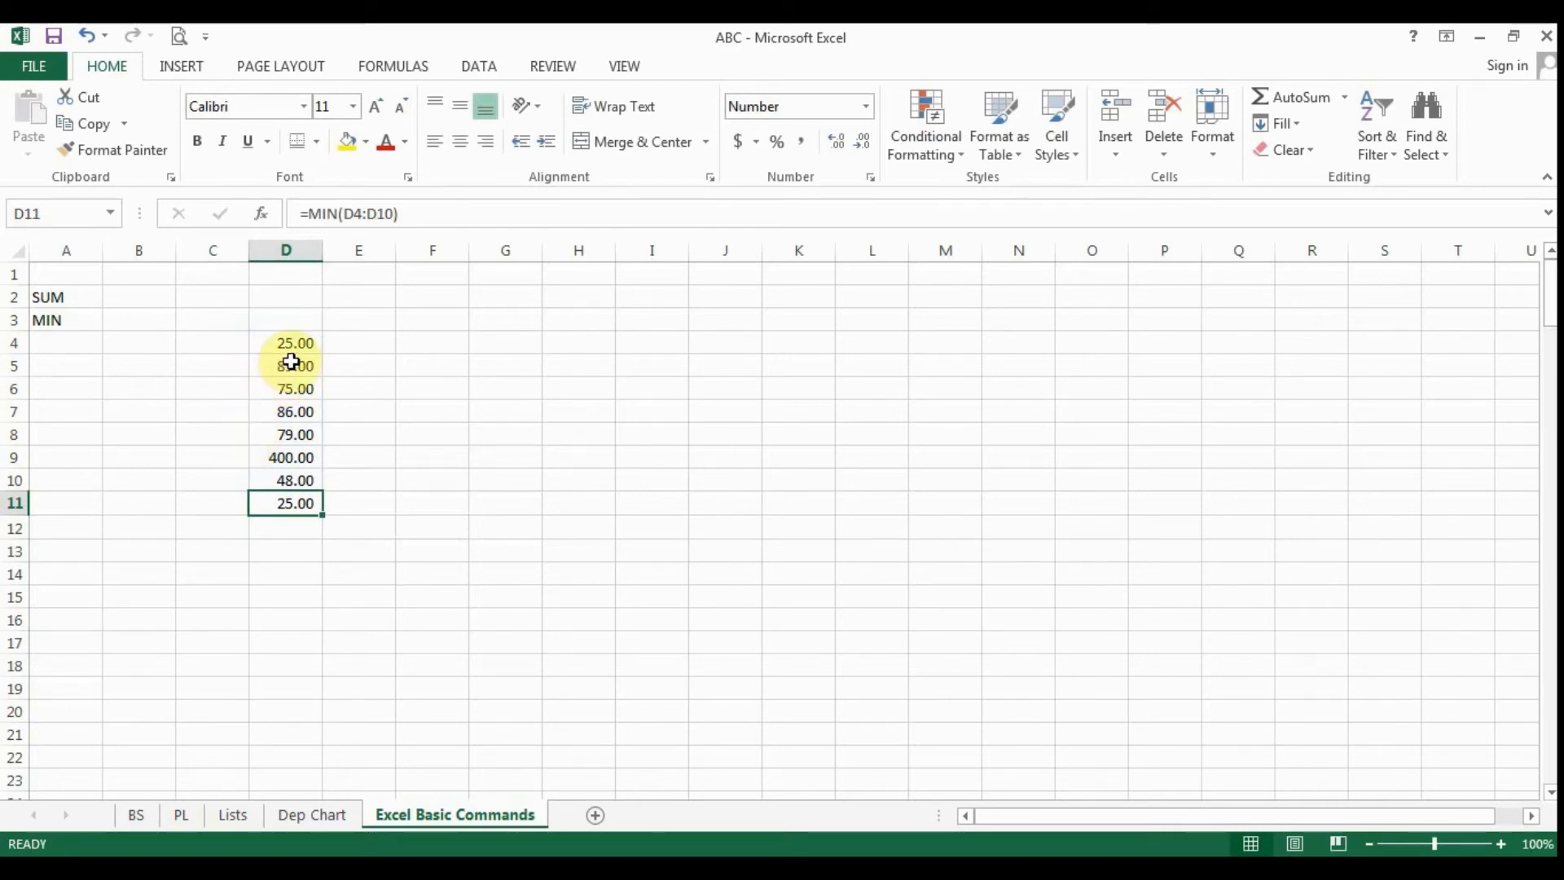
- Edit the D11 formula to compare only separate cells, as =MIN(D4,D6,D8)
{"action": "double_click", "coordinate": [307, 505]}
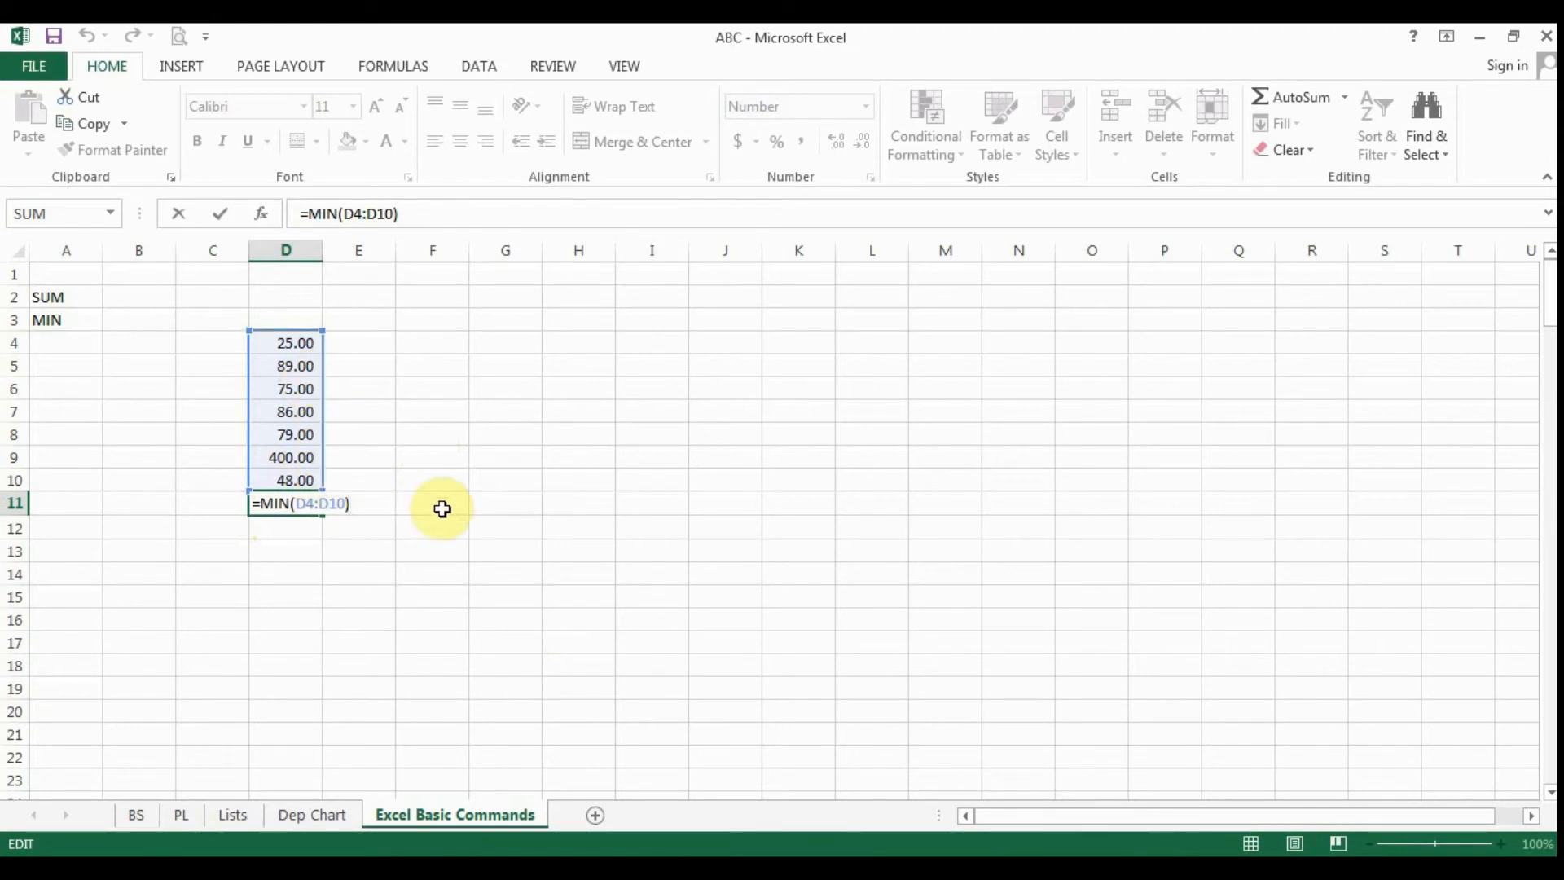
{"action": "key", "text": "F2"}
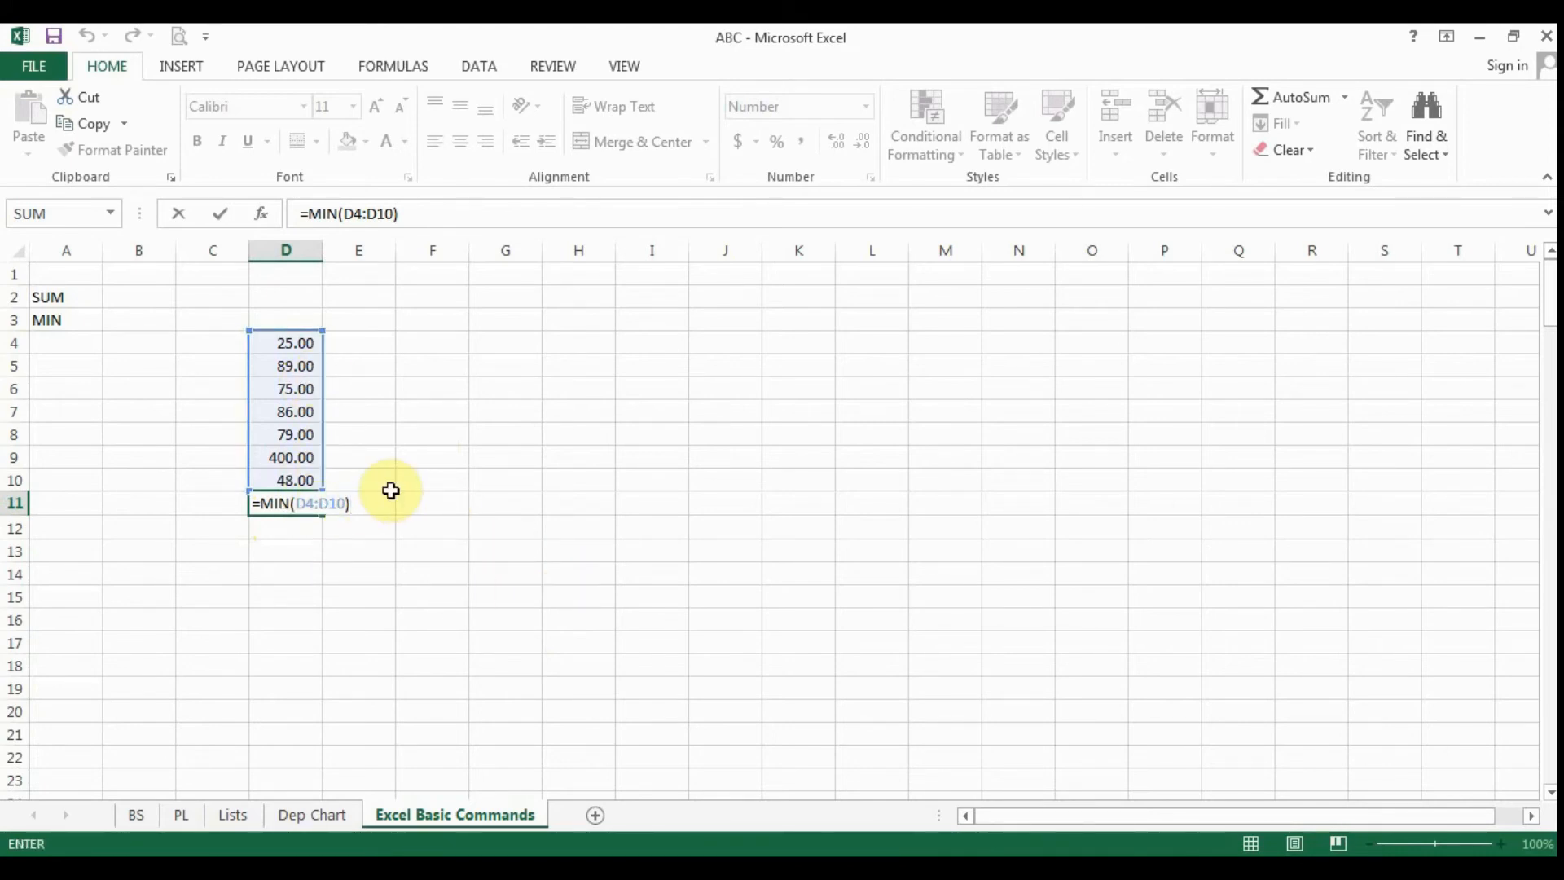
{"action": "key", "text": "BackSpace"}
{"action": "key", "text": "BackSpace"}
{"action": "key", "text": "BackSpace"}
{"action": "key", "text": "BackSpace"}
{"action": "key", "text": "BackSpace"}
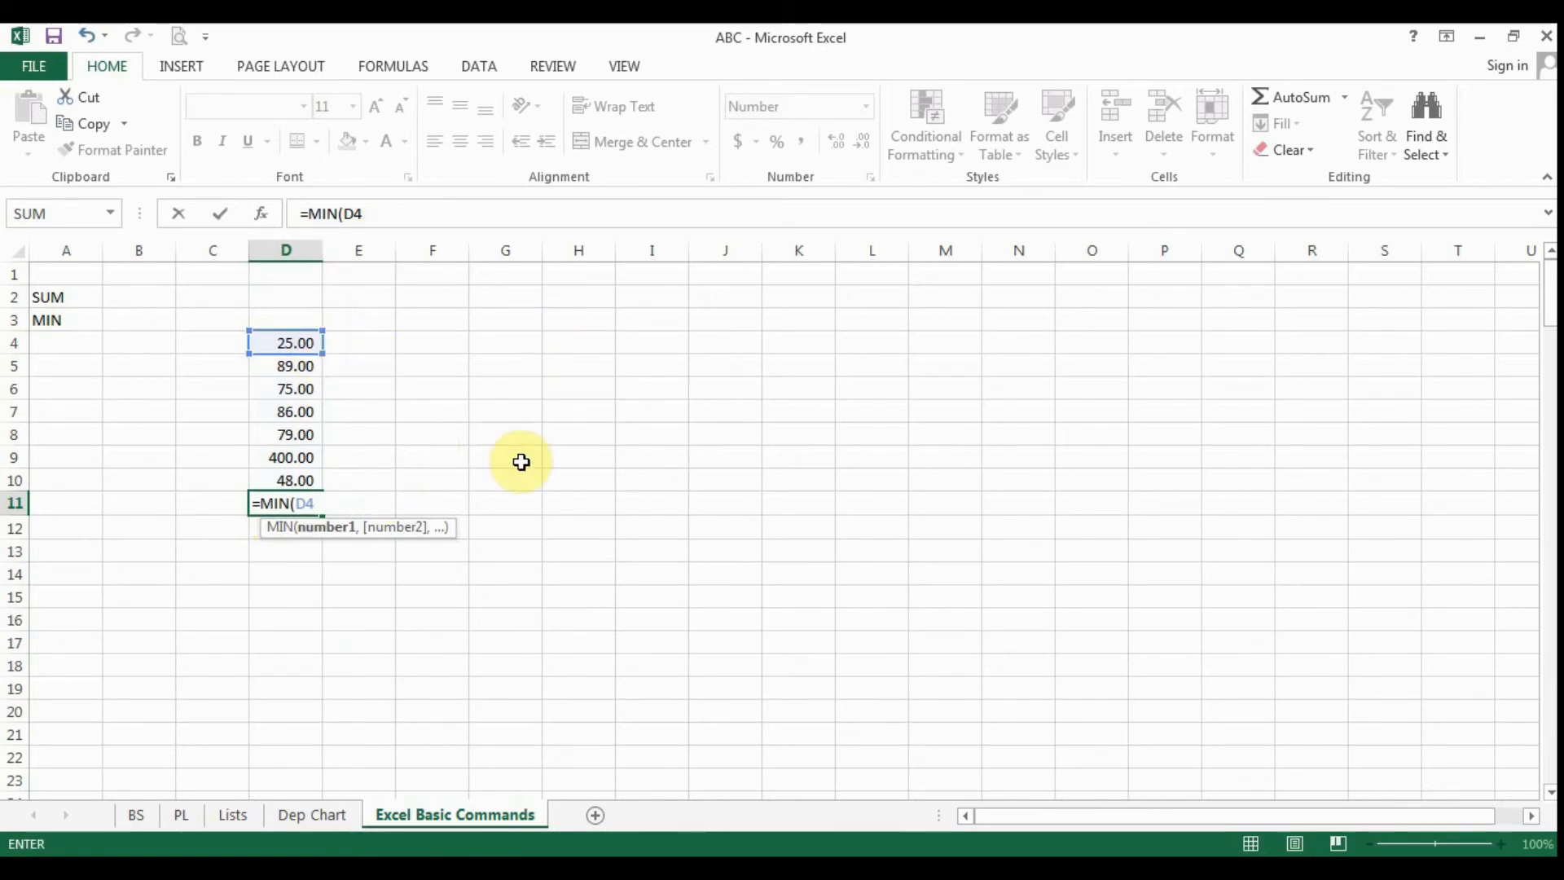
{"action": "type", "text": ","}
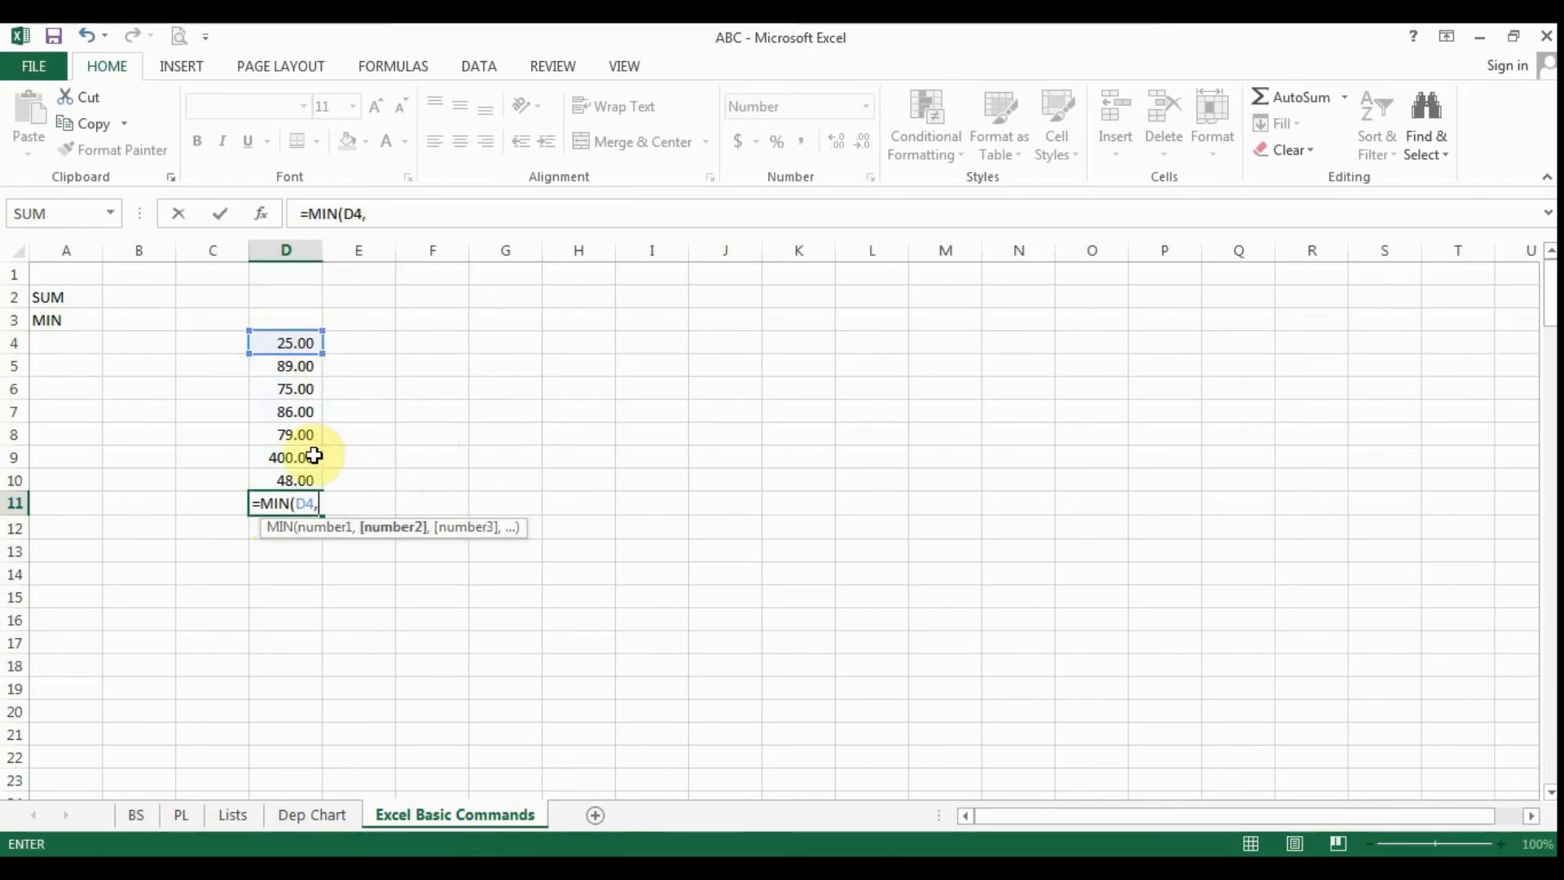
{"action": "left_click", "coordinate": [309, 386]}
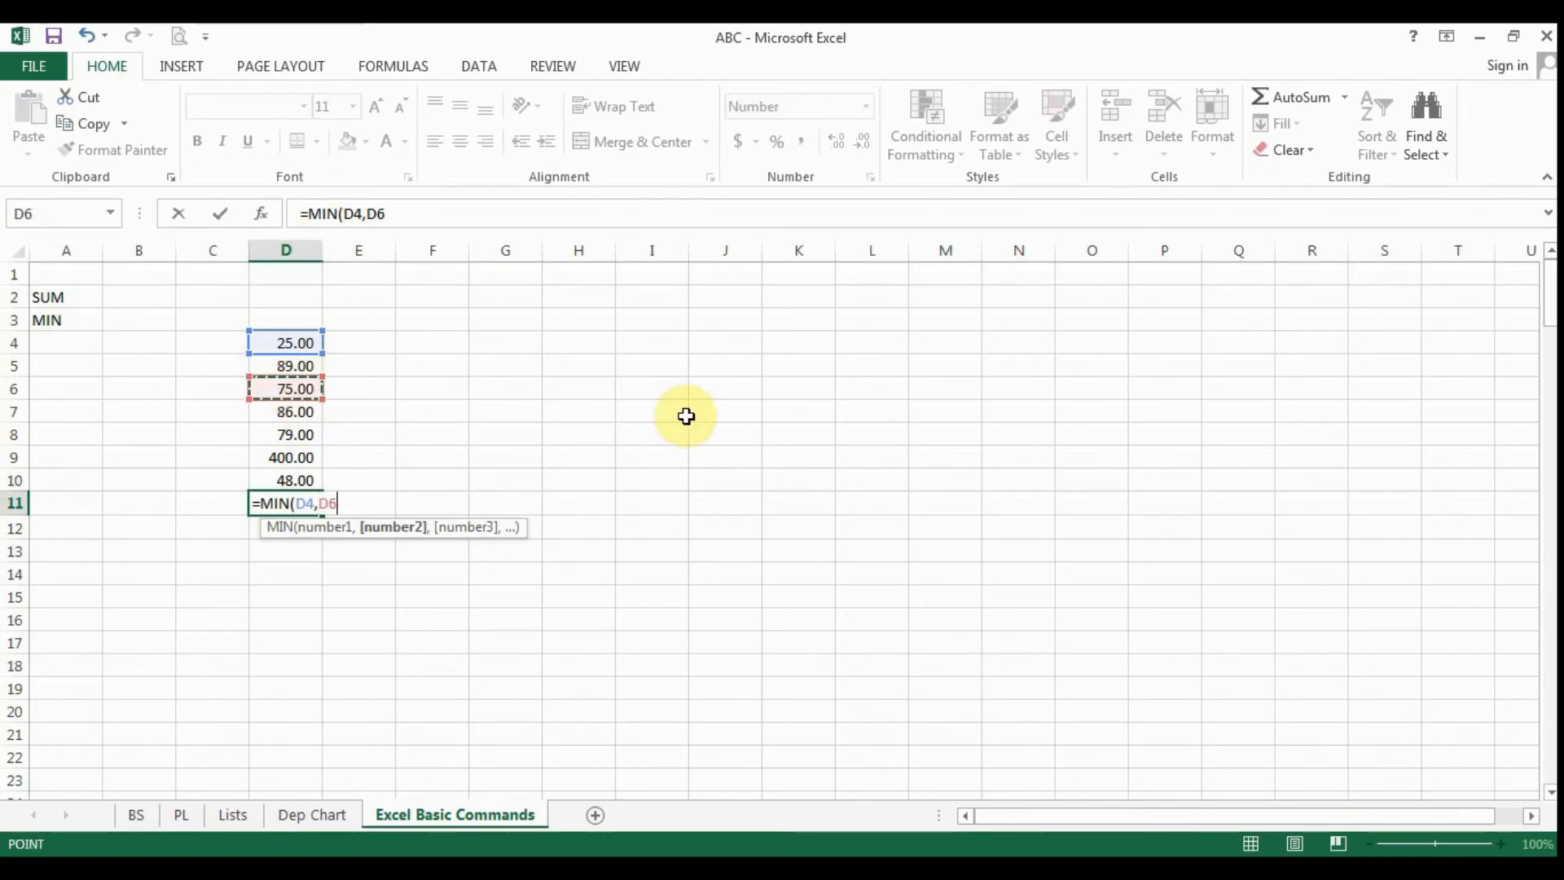
{"action": "type", "text": ","}
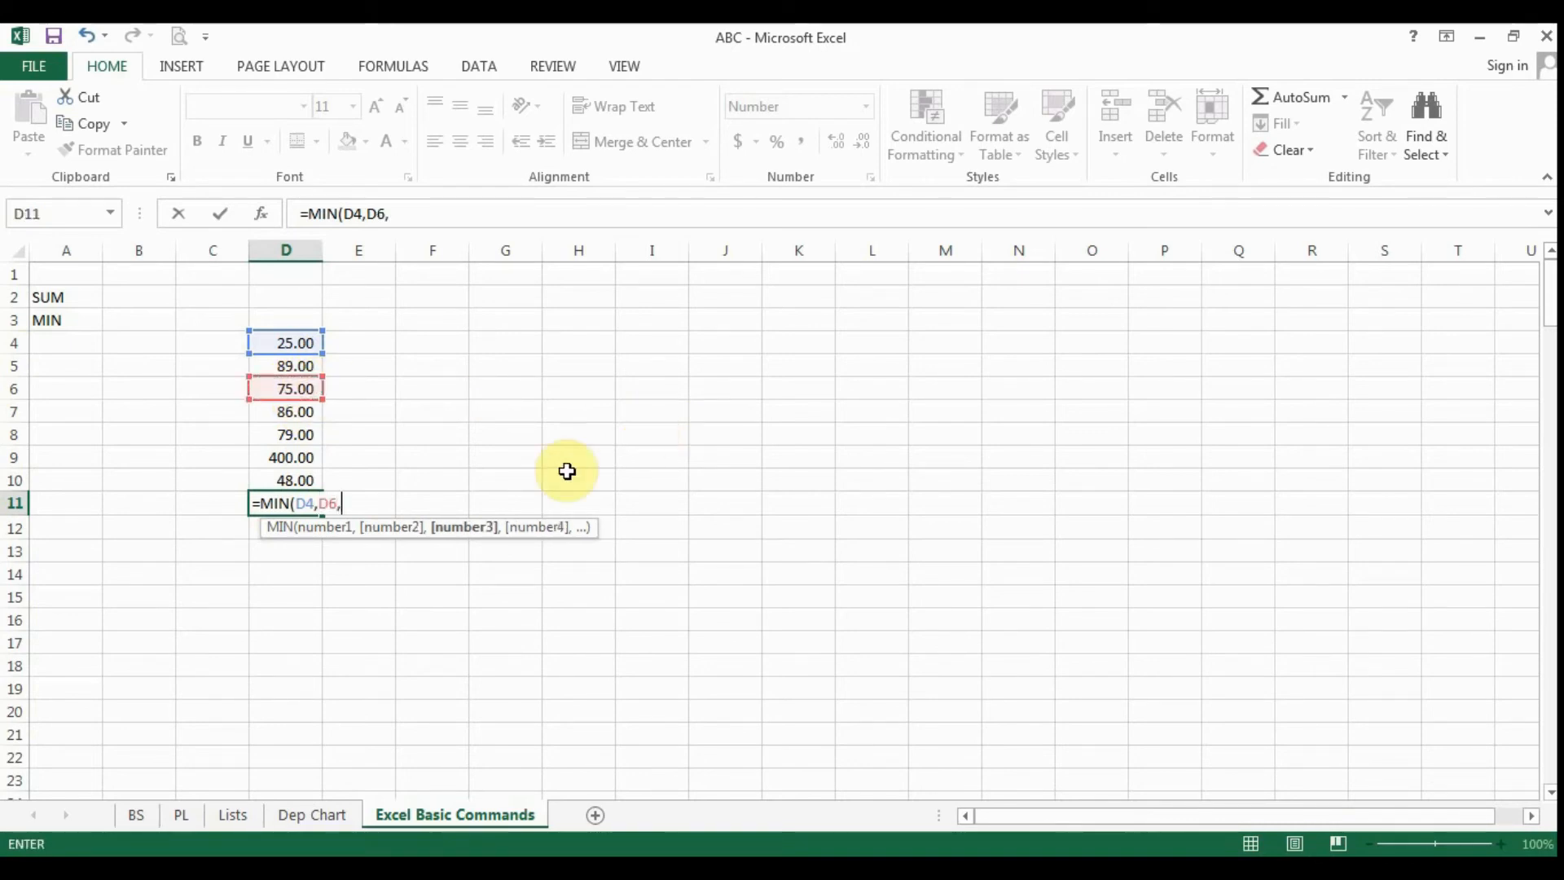
{"action": "left_click", "coordinate": [304, 434]}
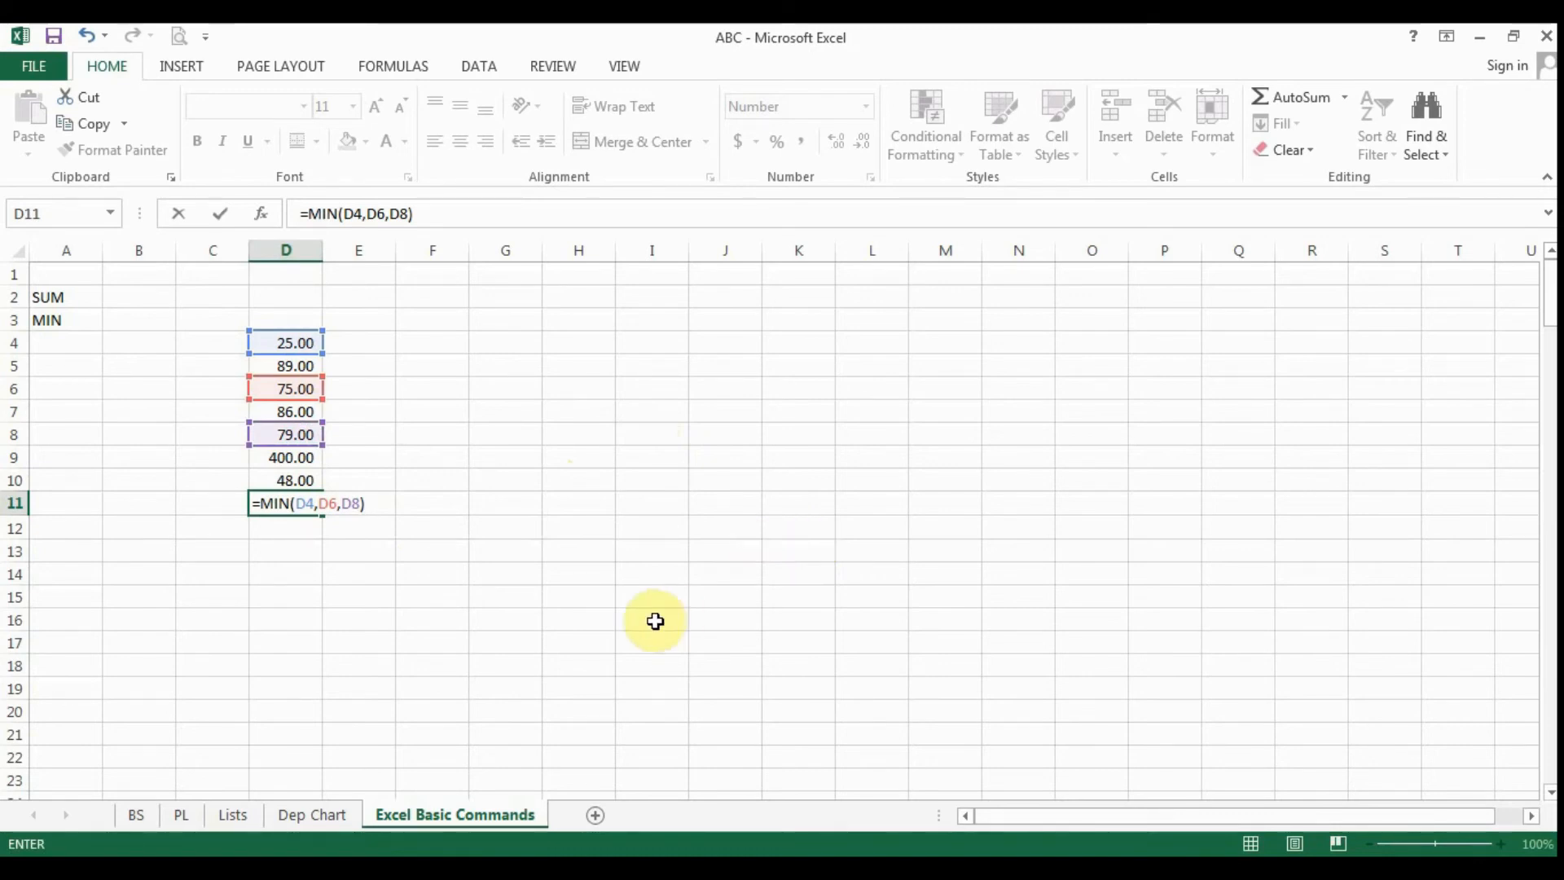
{"action": "key", "text": "Return"}
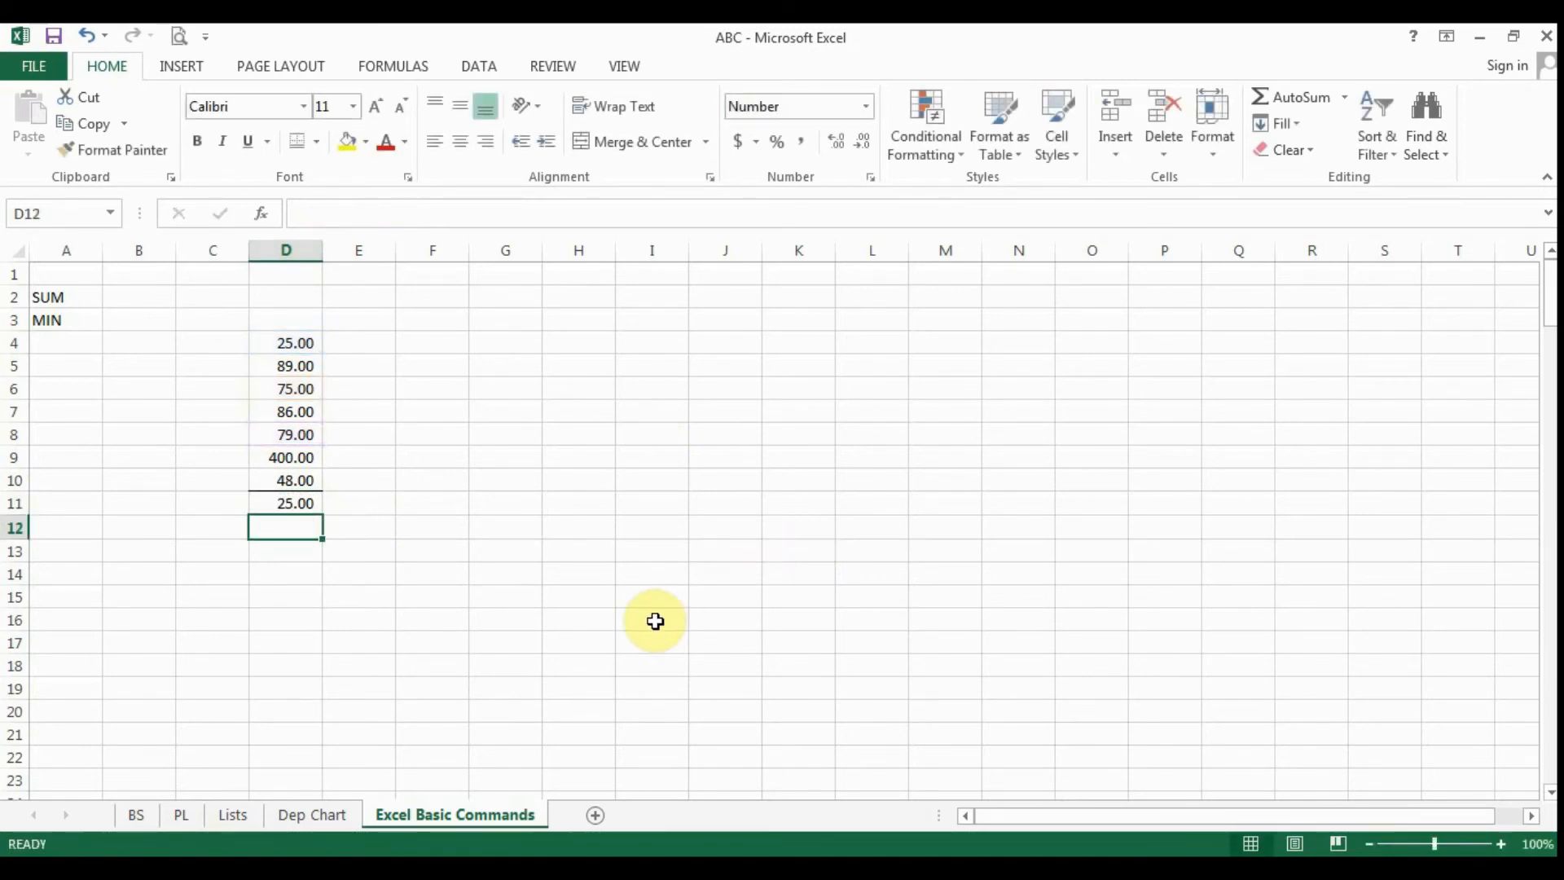
- Change the value in D4 to 91 and inspect the cells referenced by the MIN formula in D11
{"action": "key", "text": "Up"}
{"action": "key", "text": "Up"}
{"action": "key", "text": "Up"}
{"action": "key", "text": "Up"}
{"action": "key", "text": "Up"}
{"action": "key", "text": "Up"}
{"action": "key", "text": "Up"}
{"action": "key", "text": "Up"}
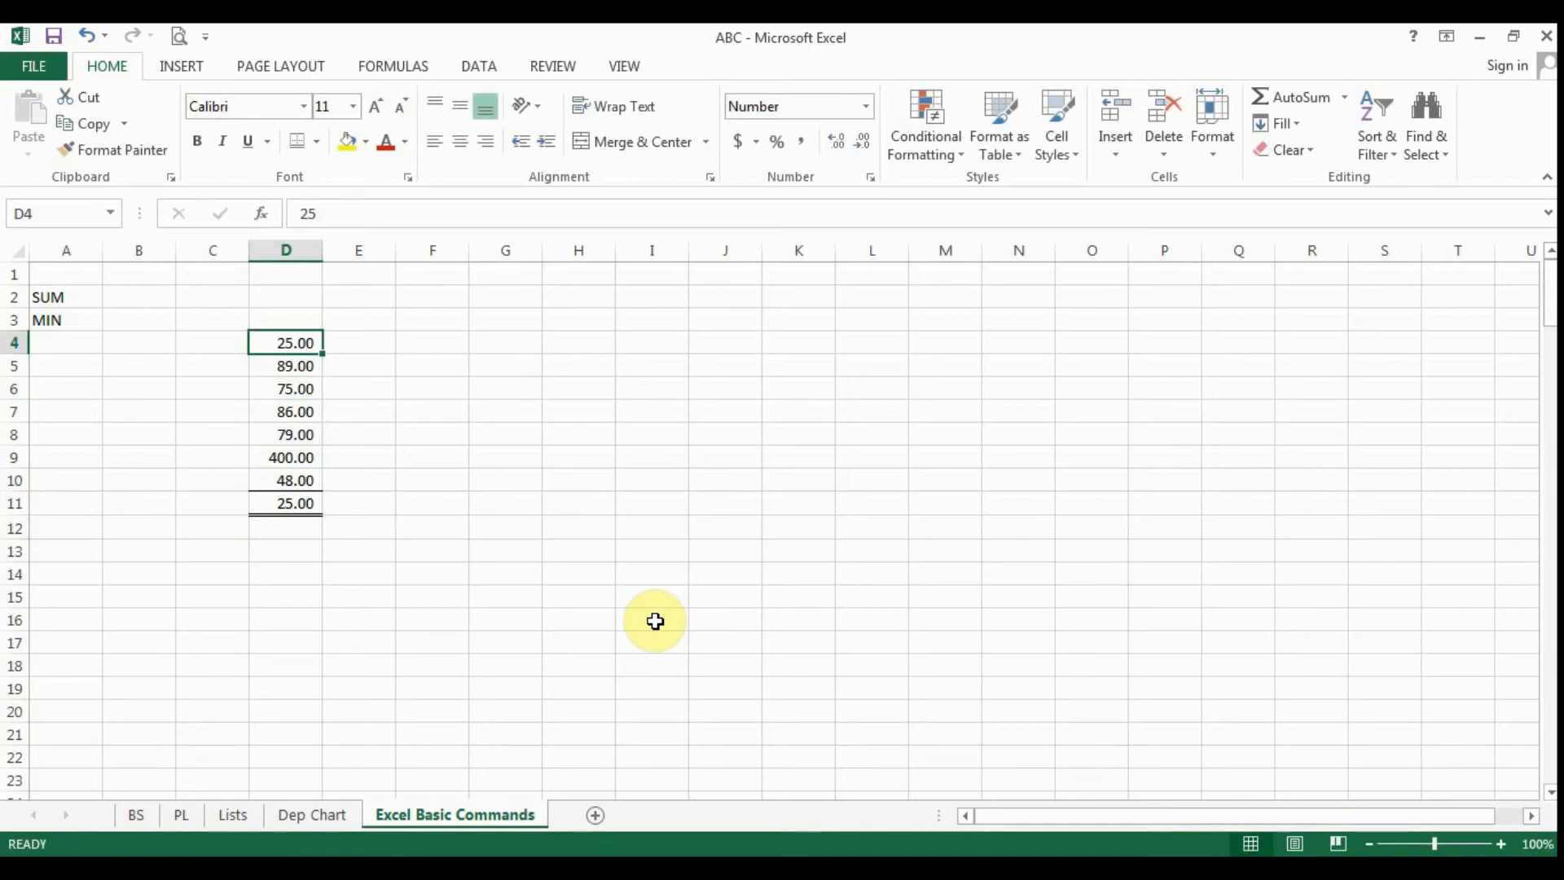
{"action": "type", "text": "91"}
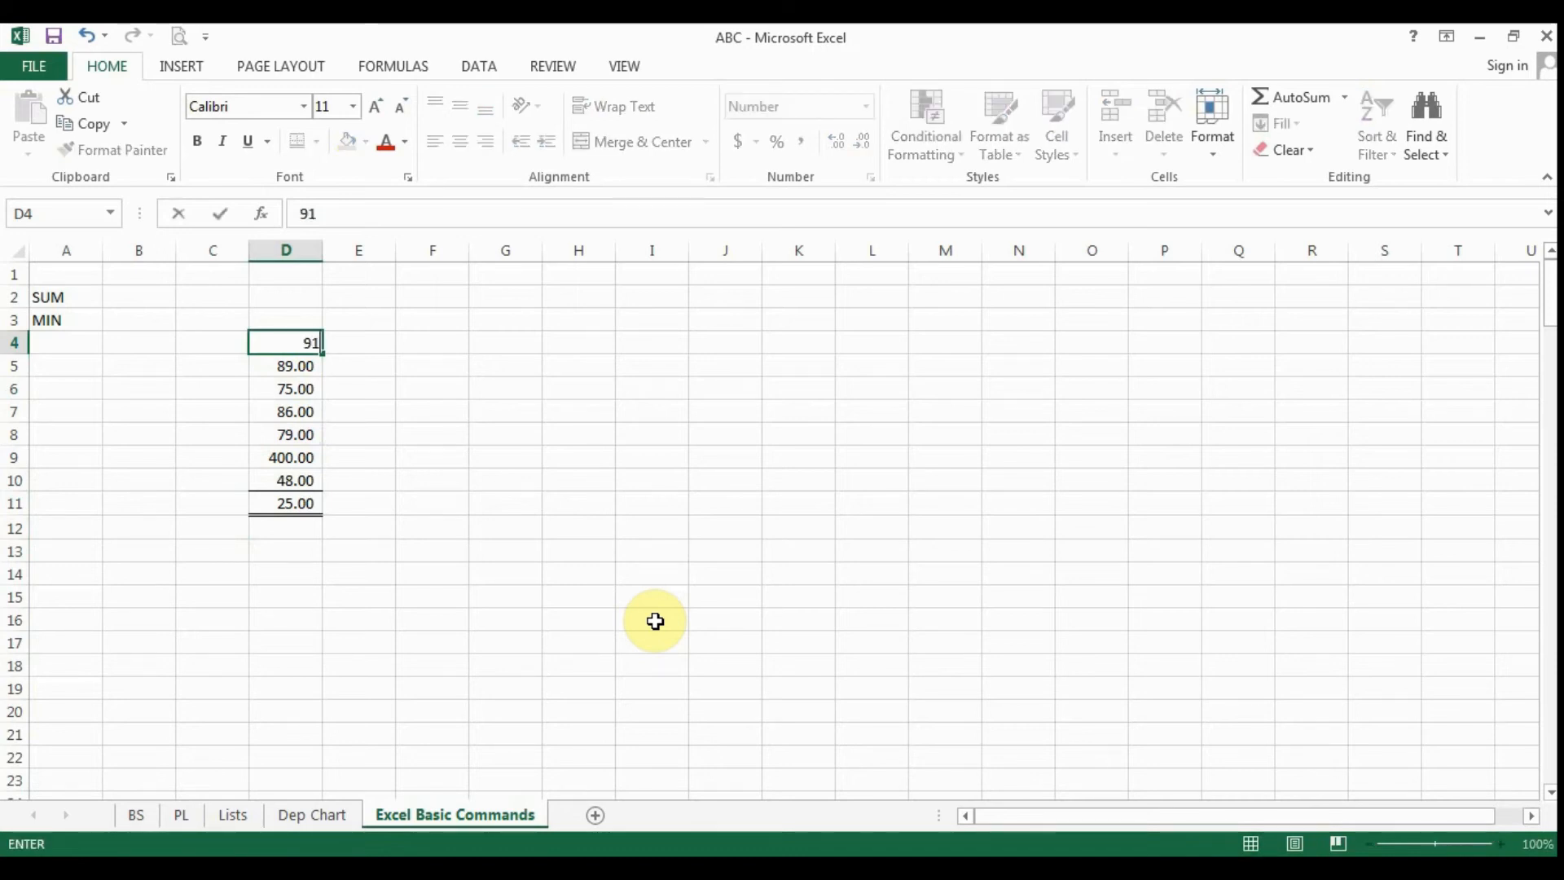
{"action": "key", "text": "ctrl+Return"}
{"action": "key", "text": "Down"}
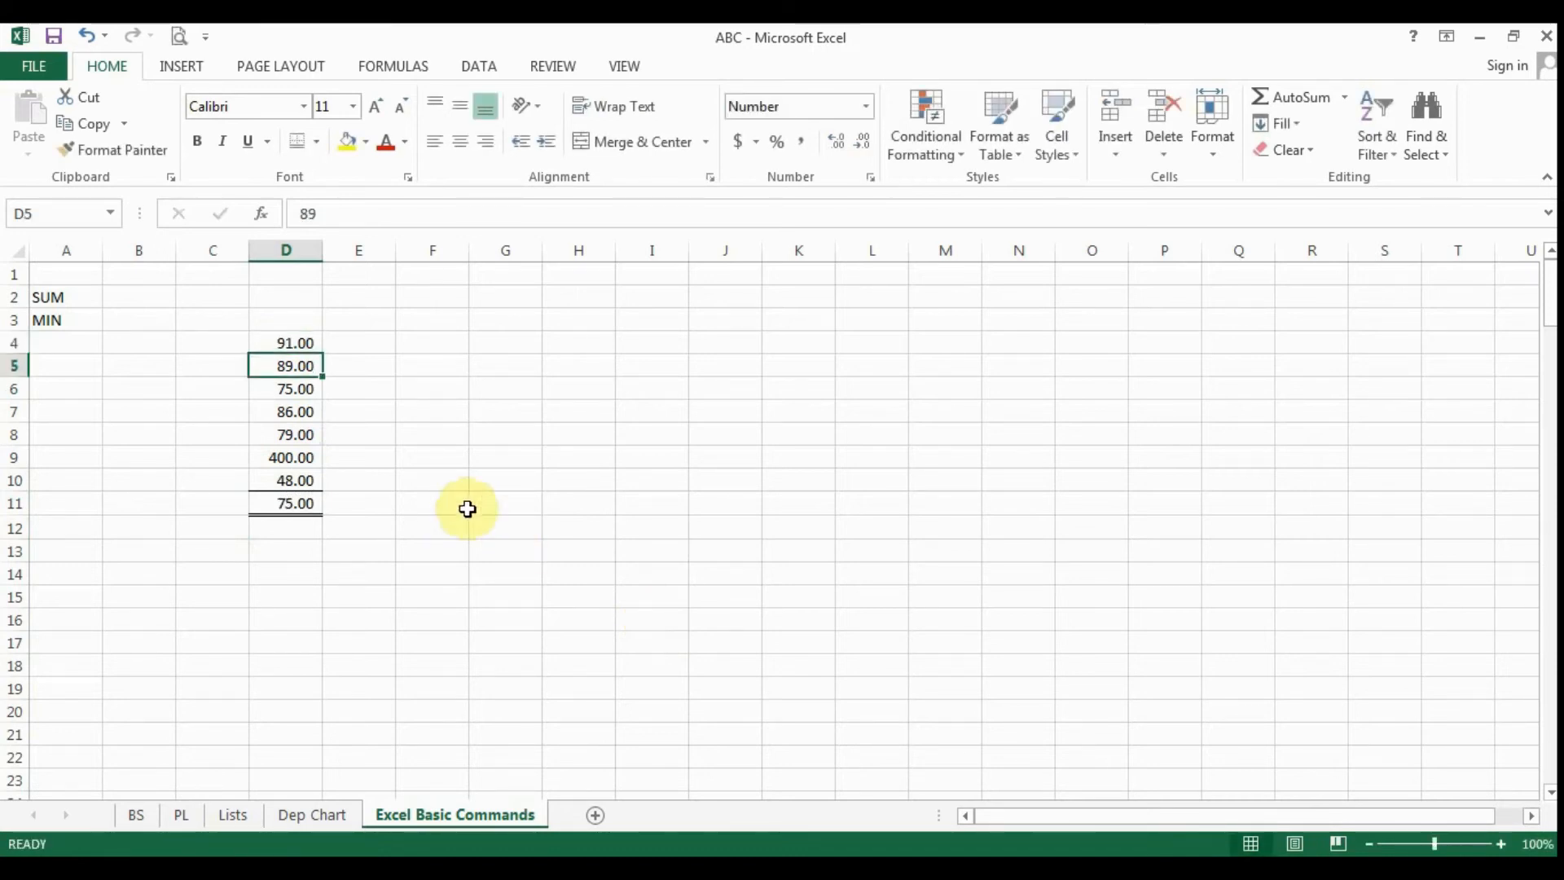
{"action": "left_click", "coordinate": [304, 499]}
{"action": "key", "text": "F2"}
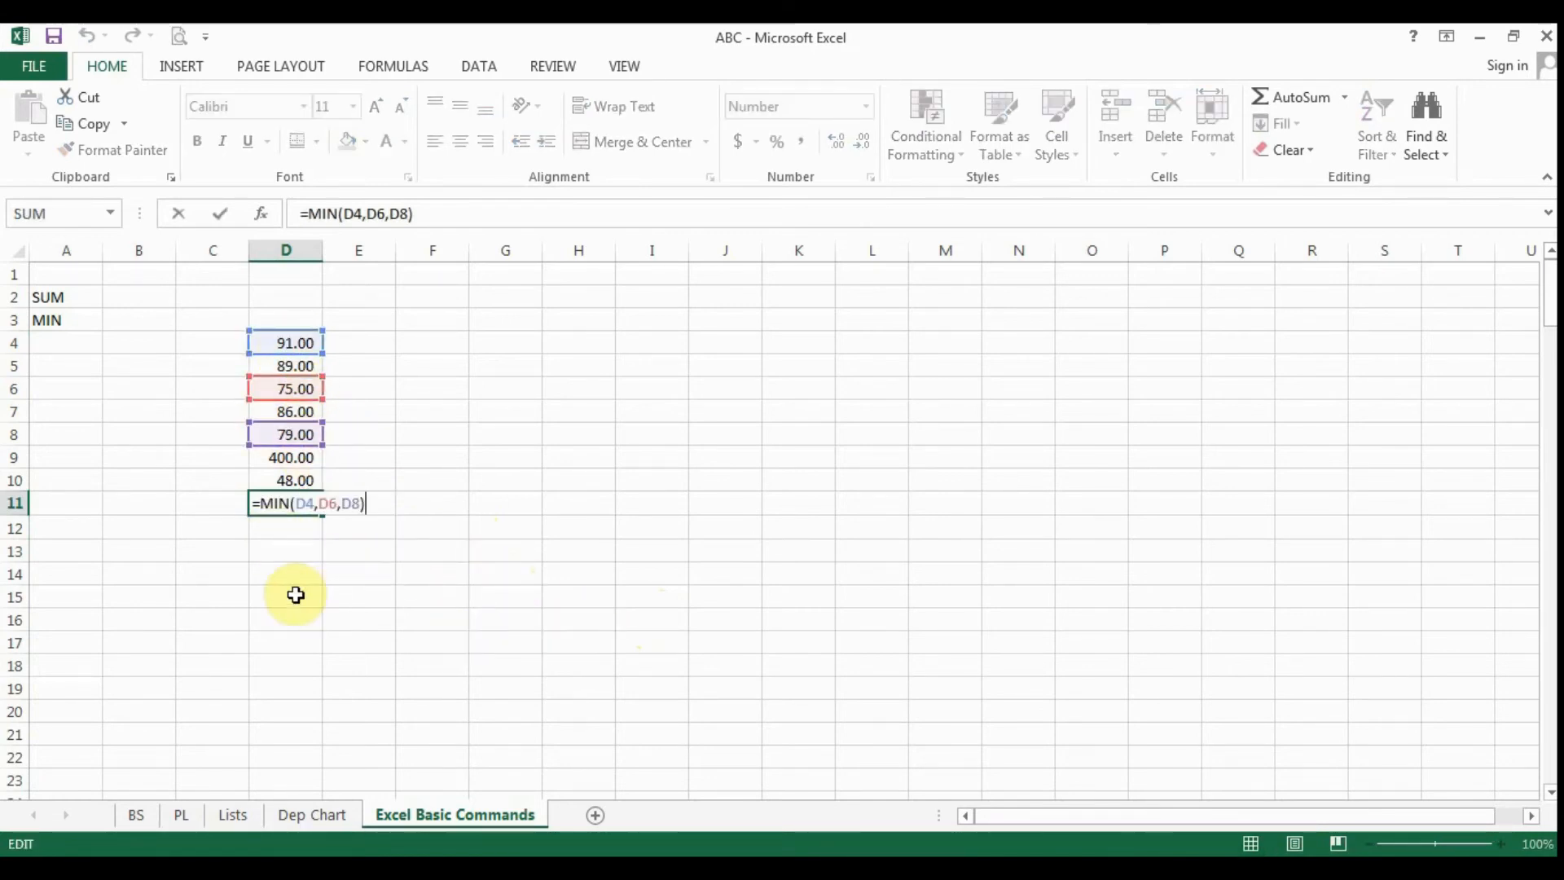
- Enter the label MAX in A4, below the MIN label
{"action": "left_click", "coordinate": [57, 342]}
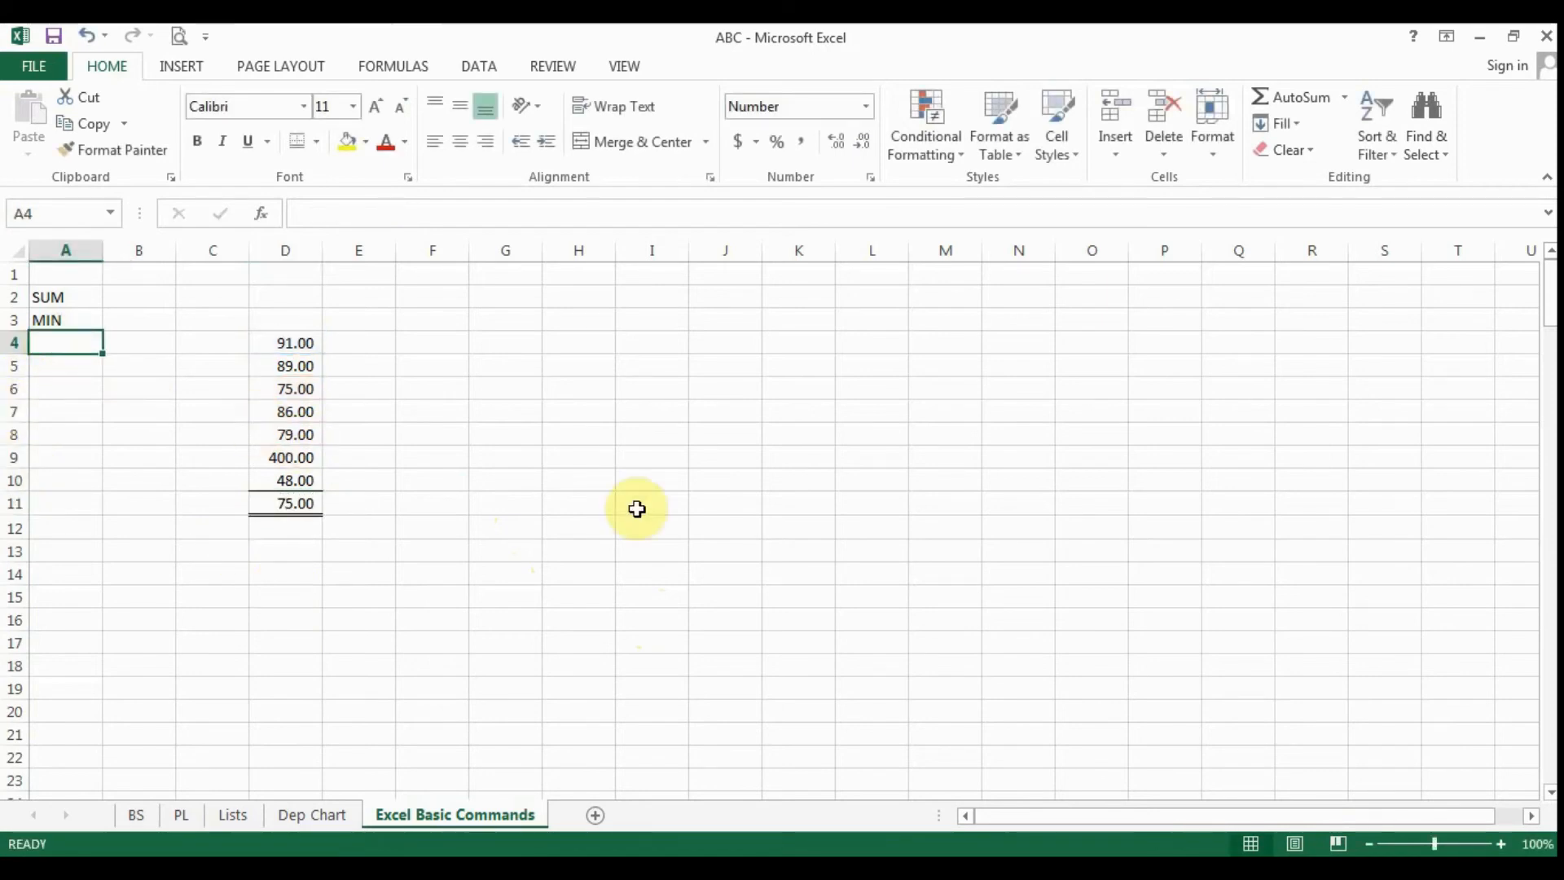
{"action": "type", "text": "ma"}
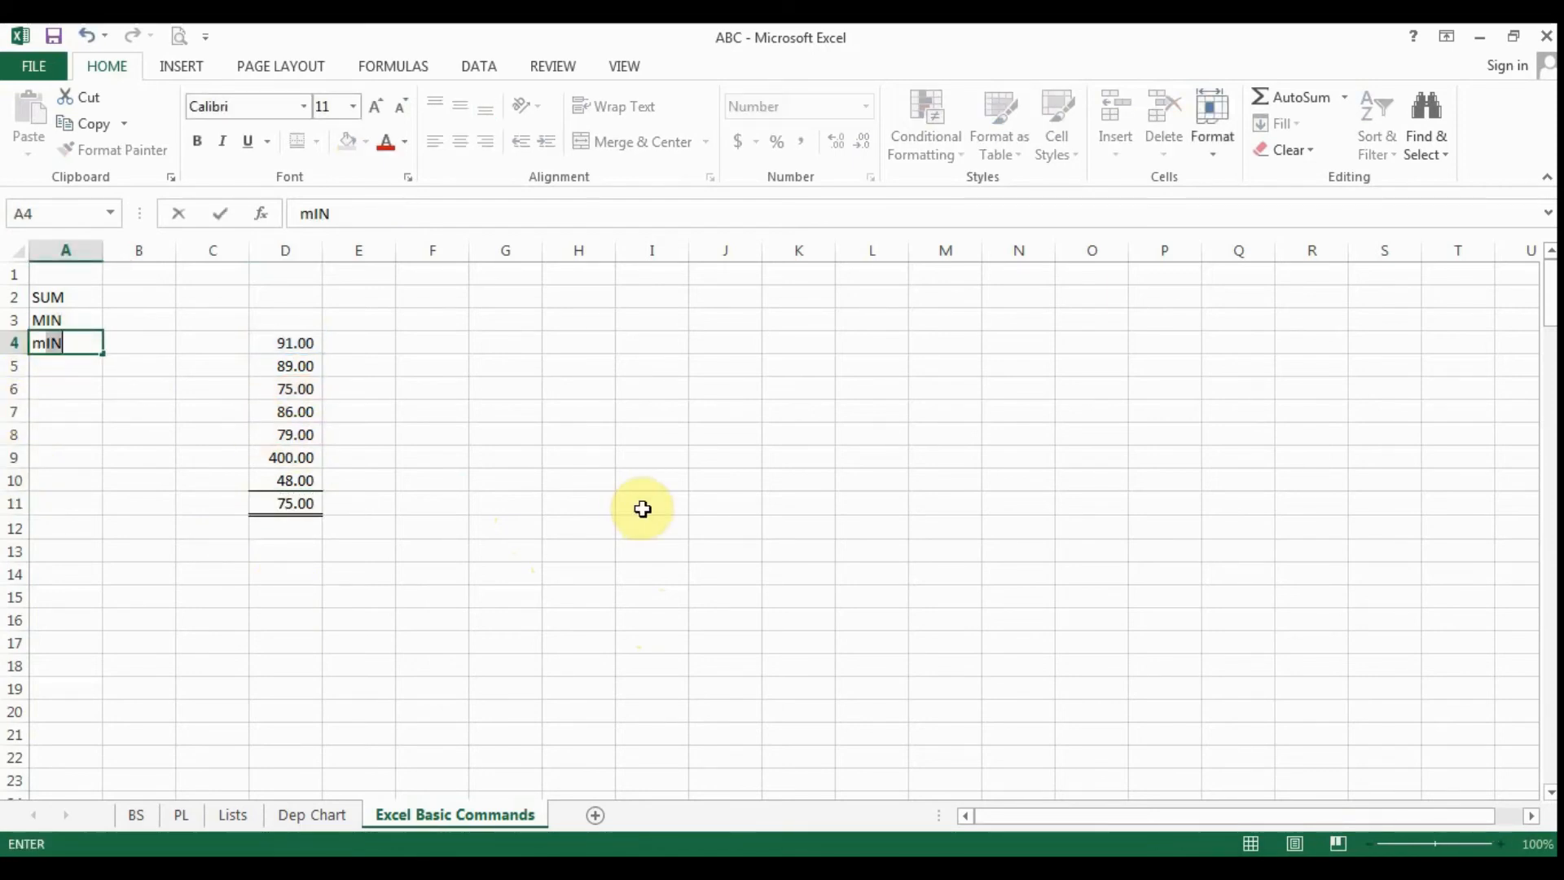
{"action": "key", "text": "BackSpace"}
{"action": "key", "text": "BackSpace"}
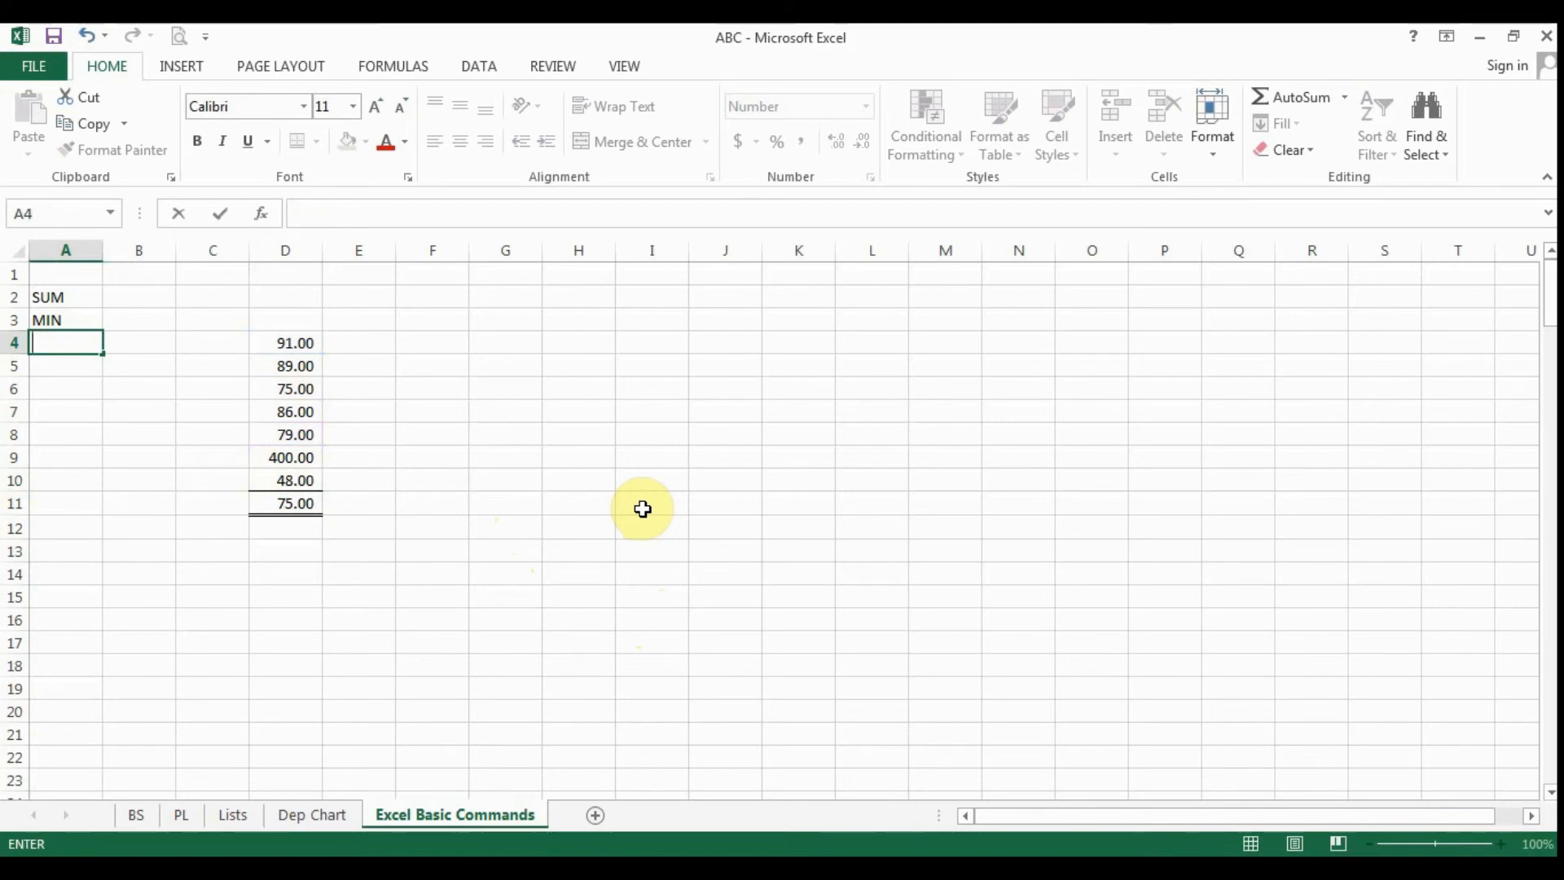
{"action": "type", "text": "MZ+"}
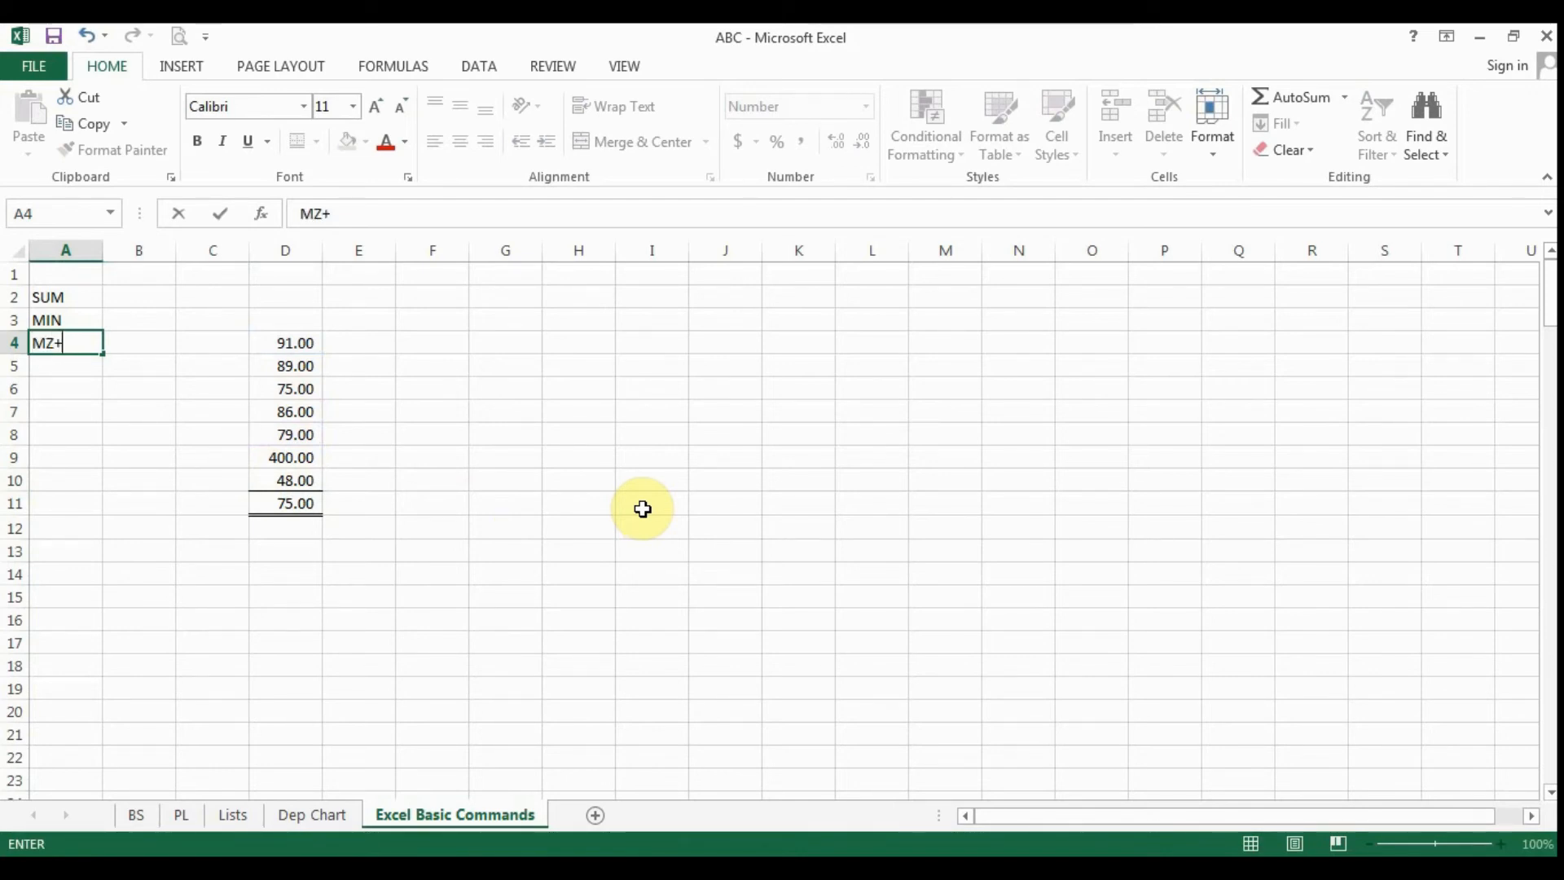
{"action": "key", "text": "BackSpace"}
{"action": "type", "text": "MAX"}
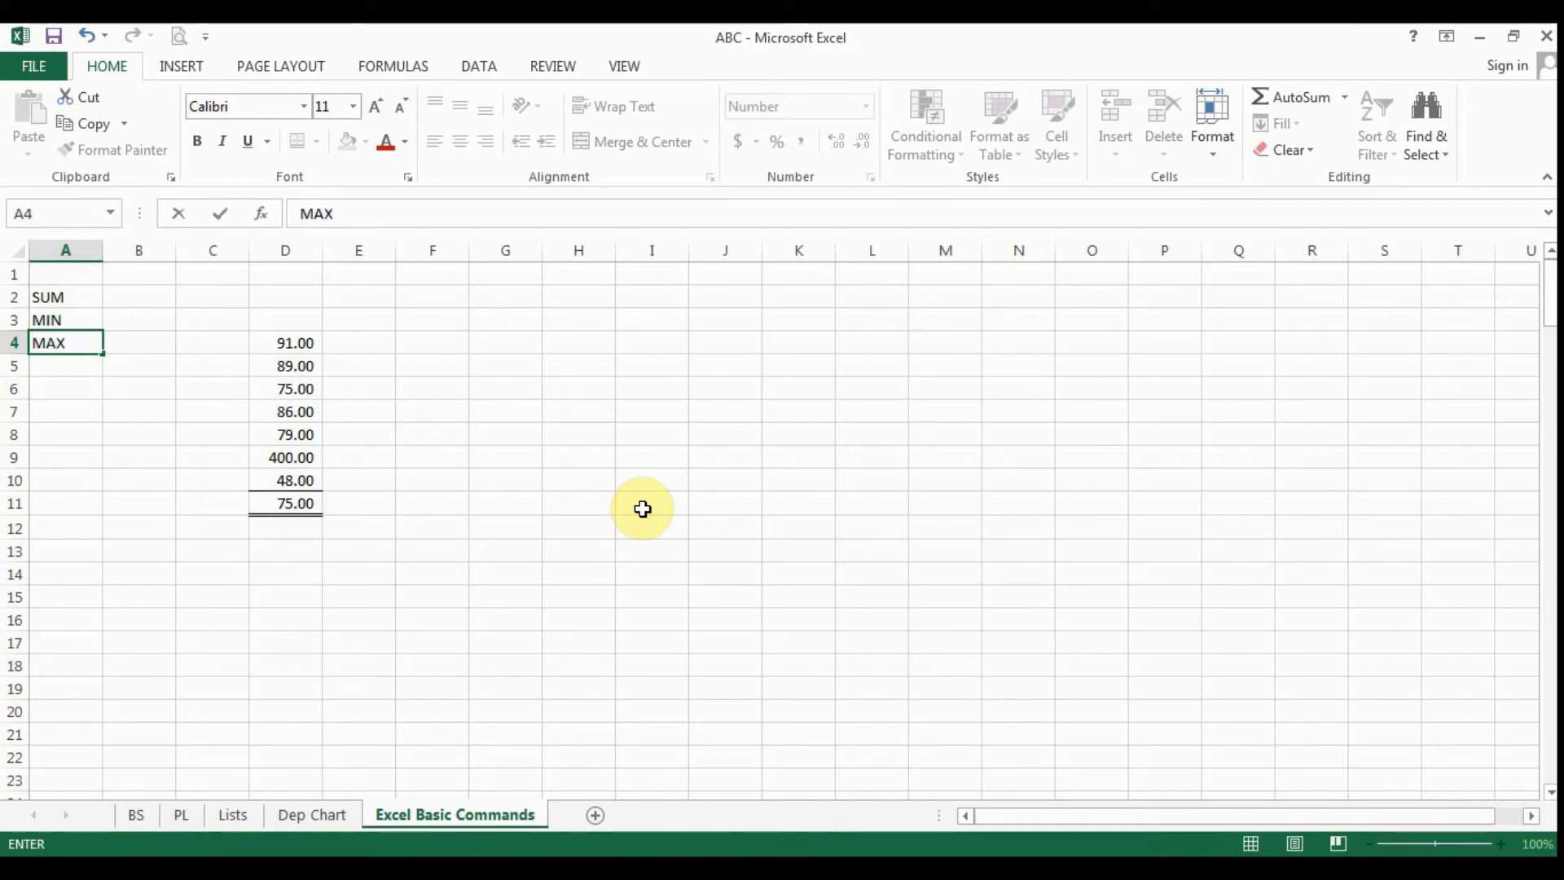
{"action": "key", "text": "Return"}
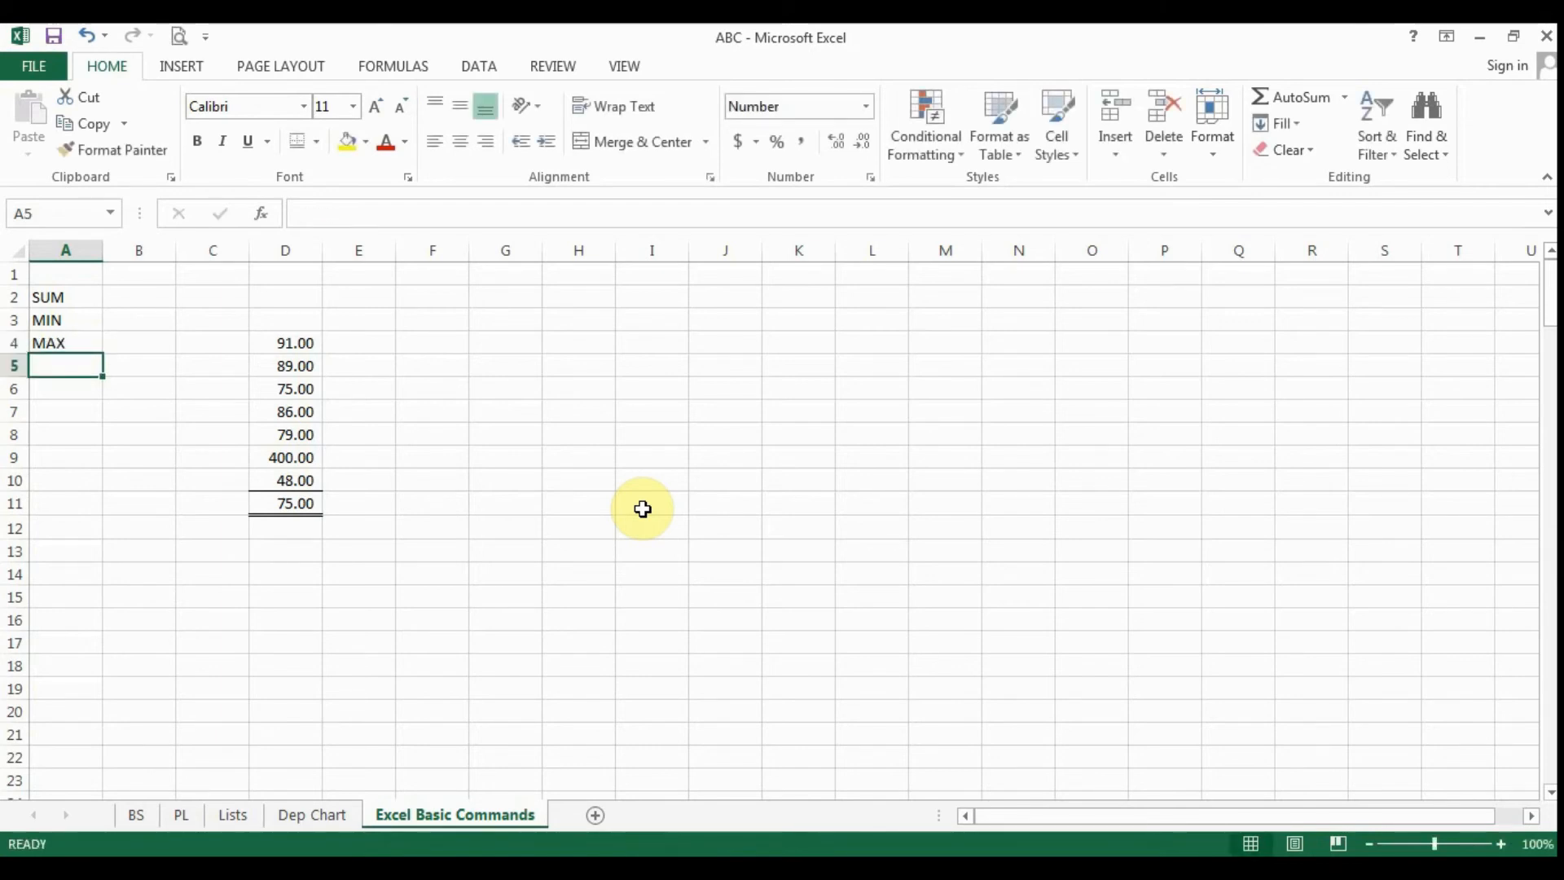
- Replace the formula in D11 with =MAX(D4:D10) to return the largest value in the column
{"action": "left_click", "coordinate": [303, 508]}
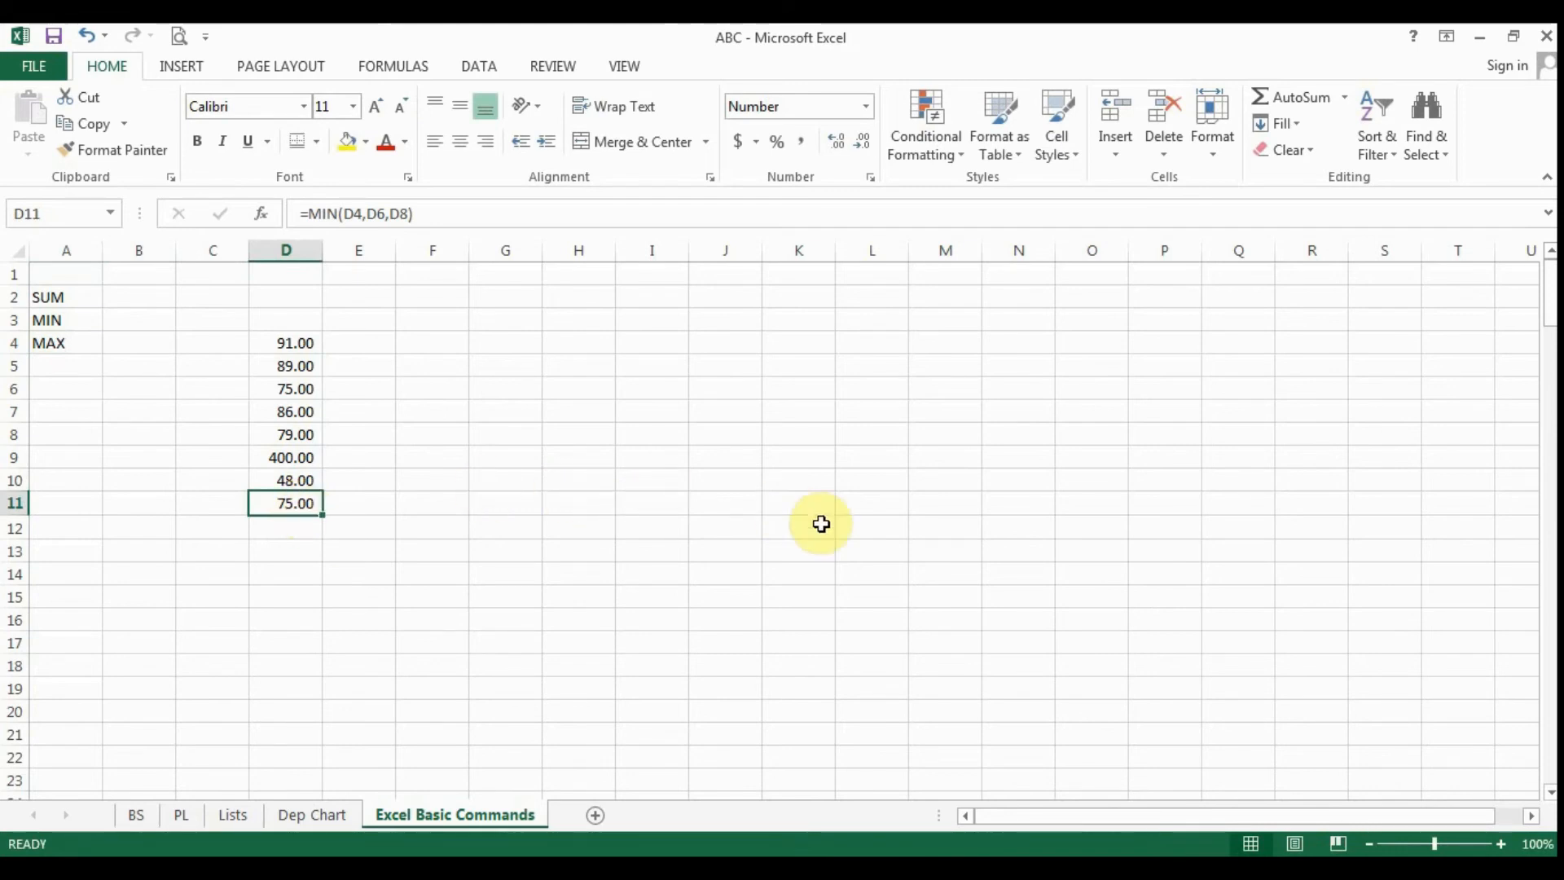
{"action": "type", "text": "="}
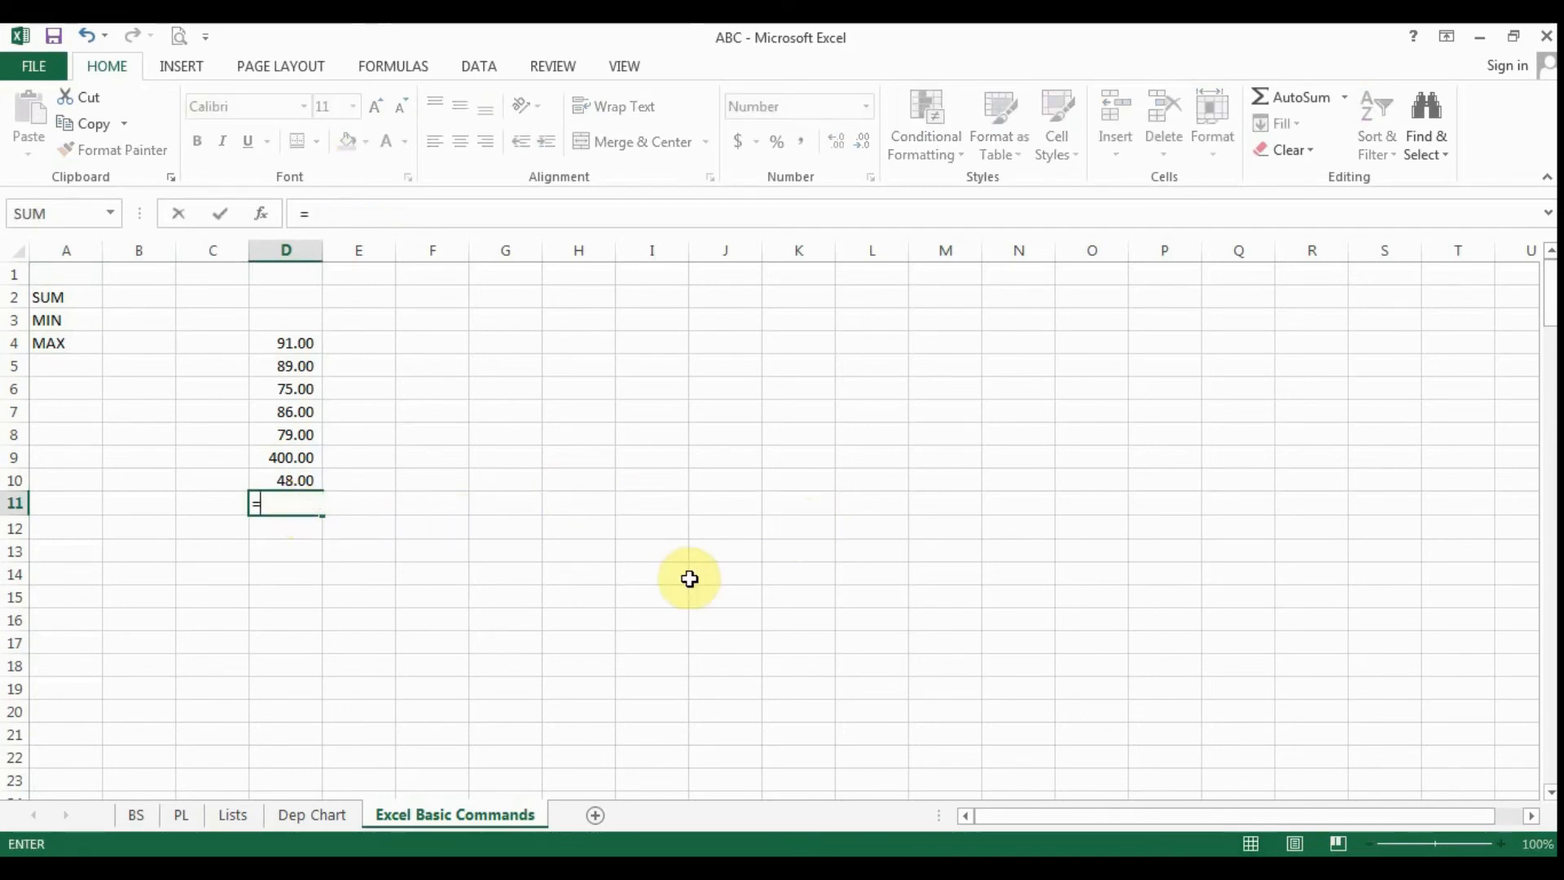
{"action": "type", "text": "max"}
{"action": "key", "text": "BackSpace"}
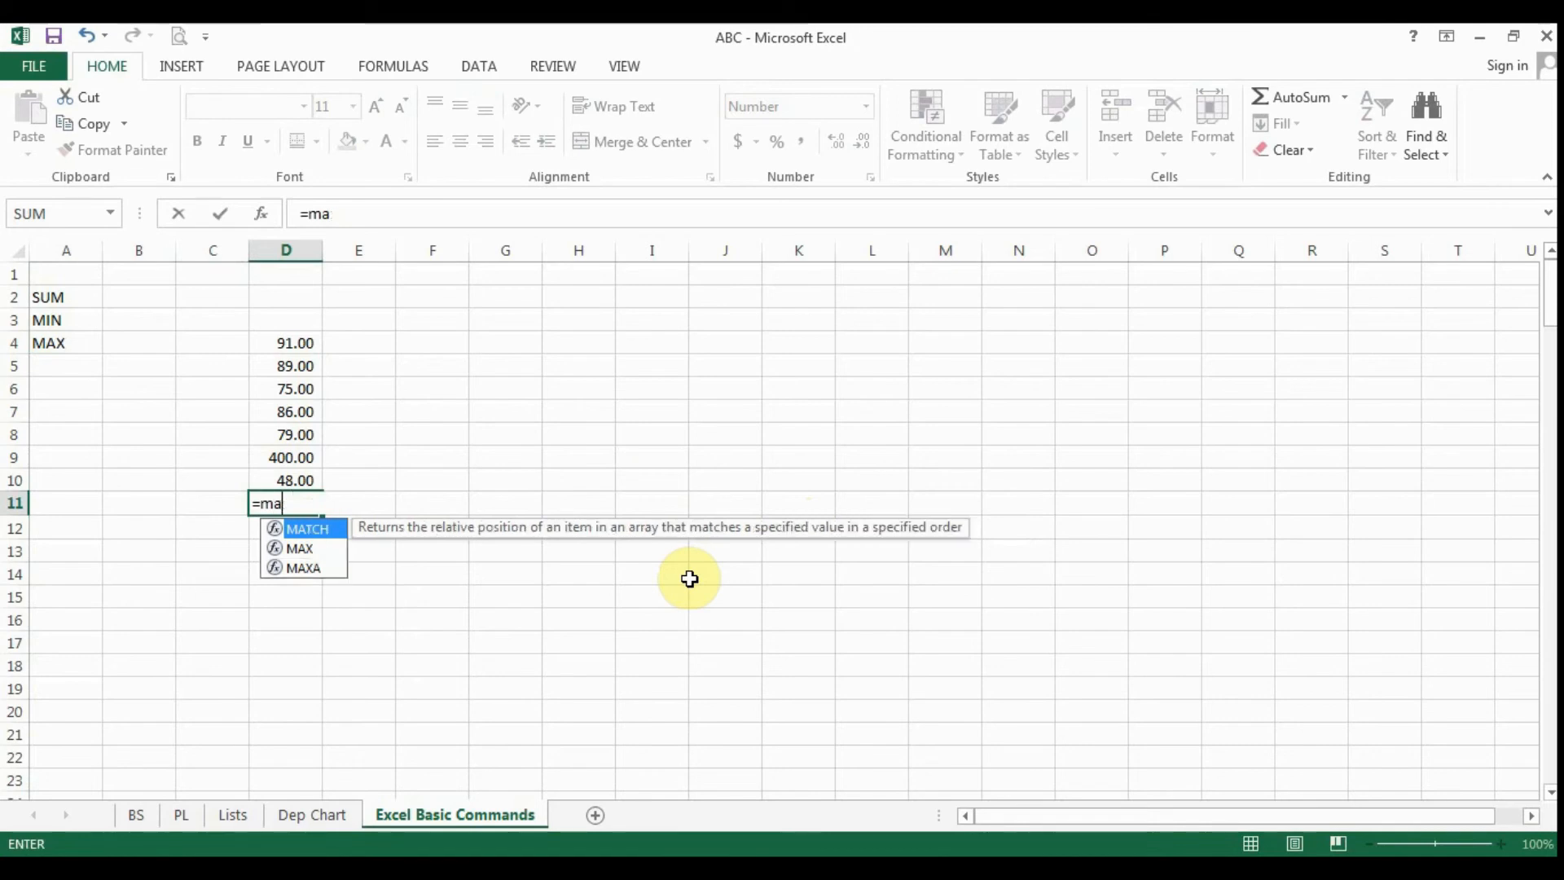
{"action": "key", "text": "BackSpace"}
{"action": "key", "text": "BackSpace"}
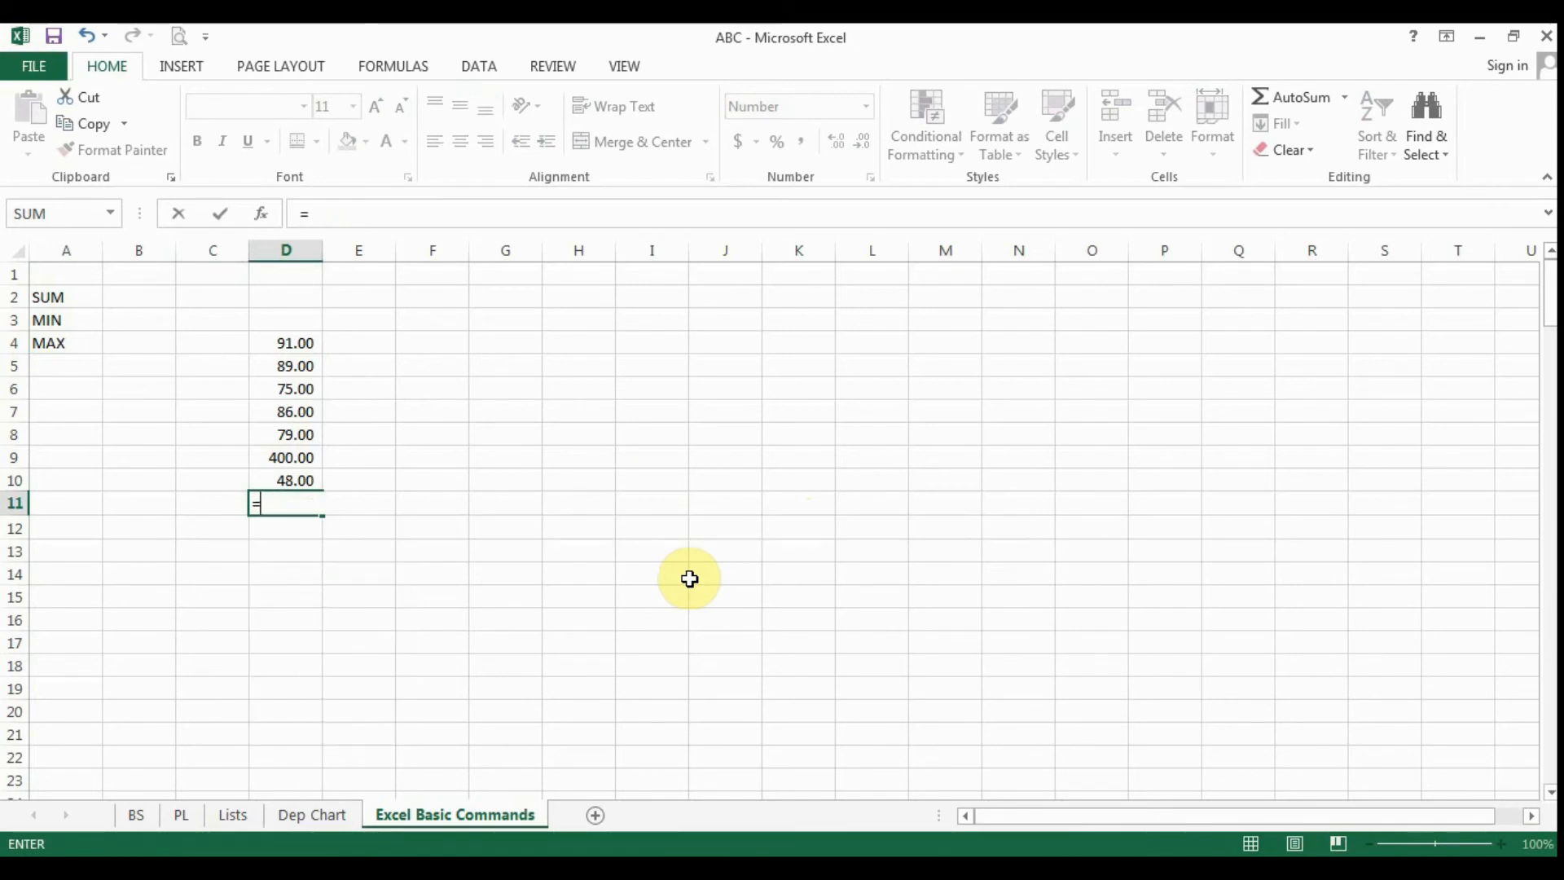
{"action": "type", "text": "MAX"}
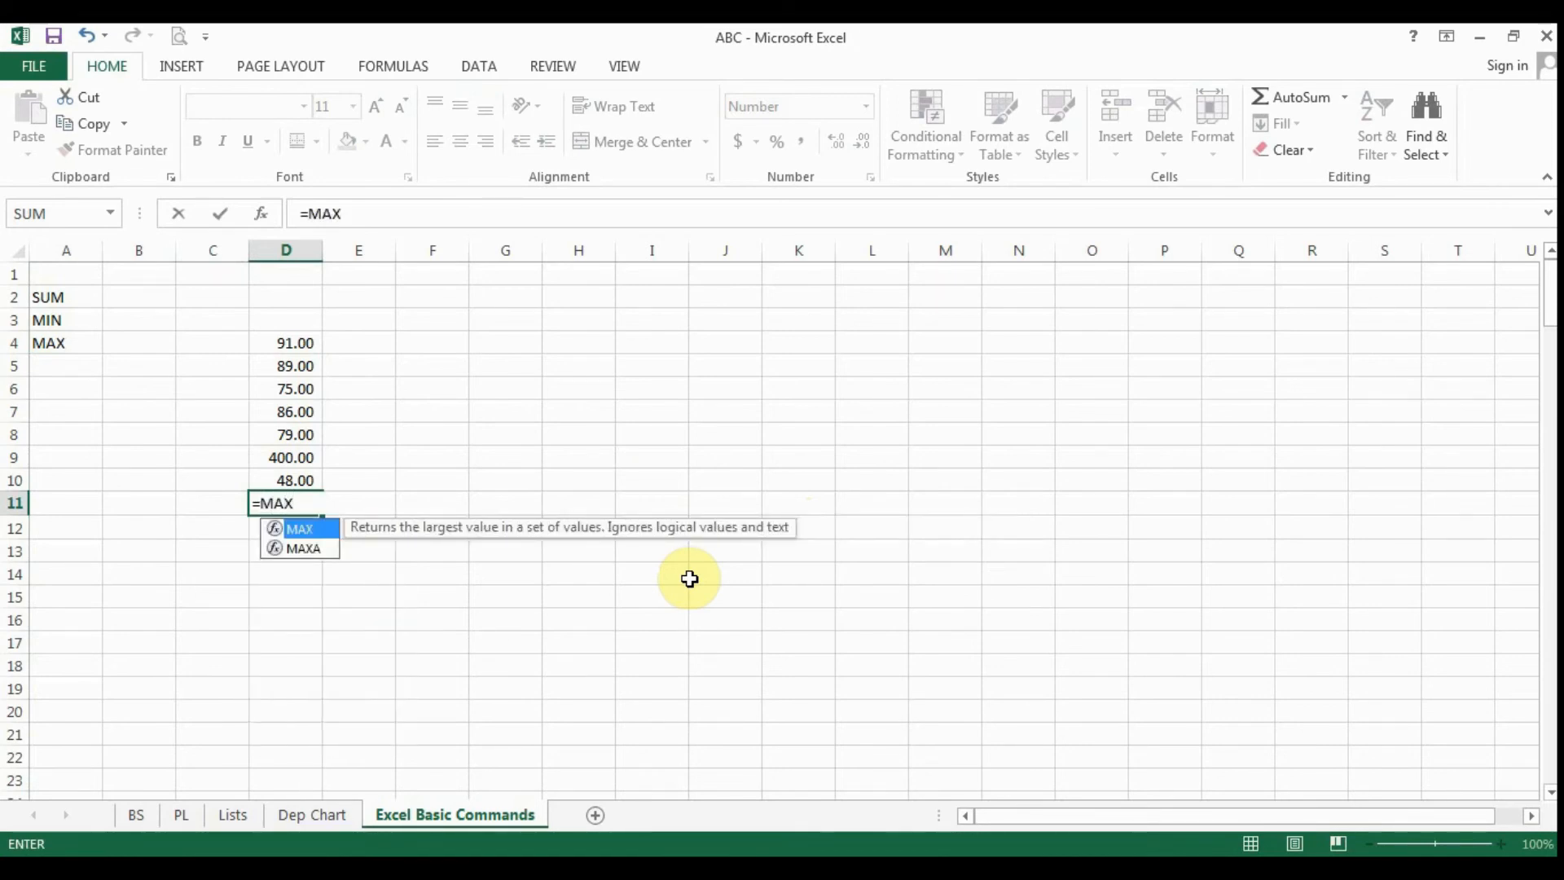
{"action": "type", "text": "("}
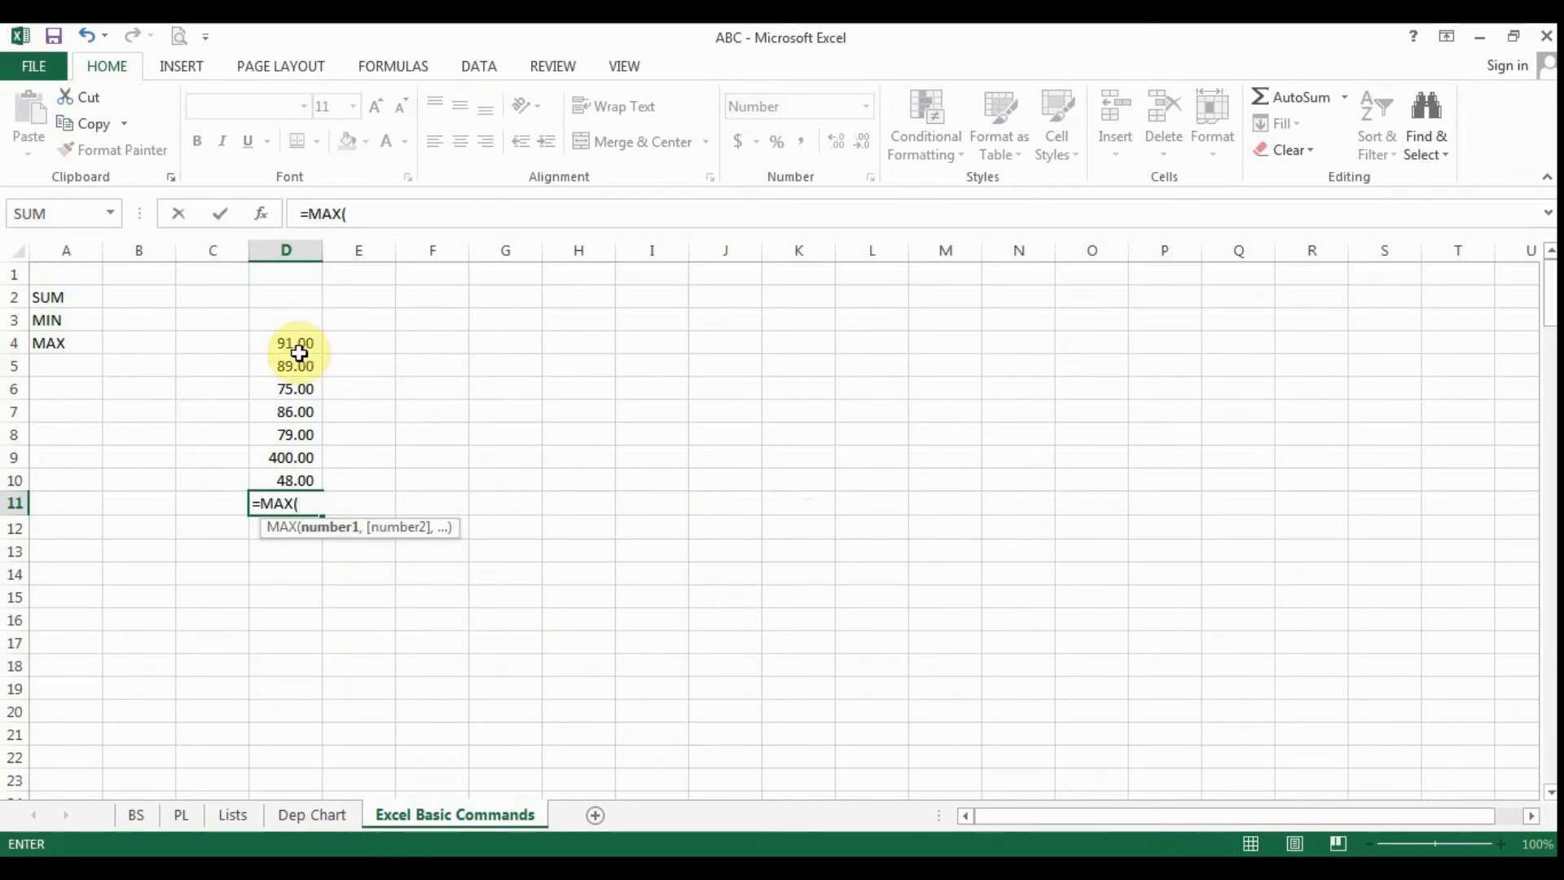
{"action": "left_click_drag", "start_coordinate": [297, 342], "coordinate": [308, 480]}
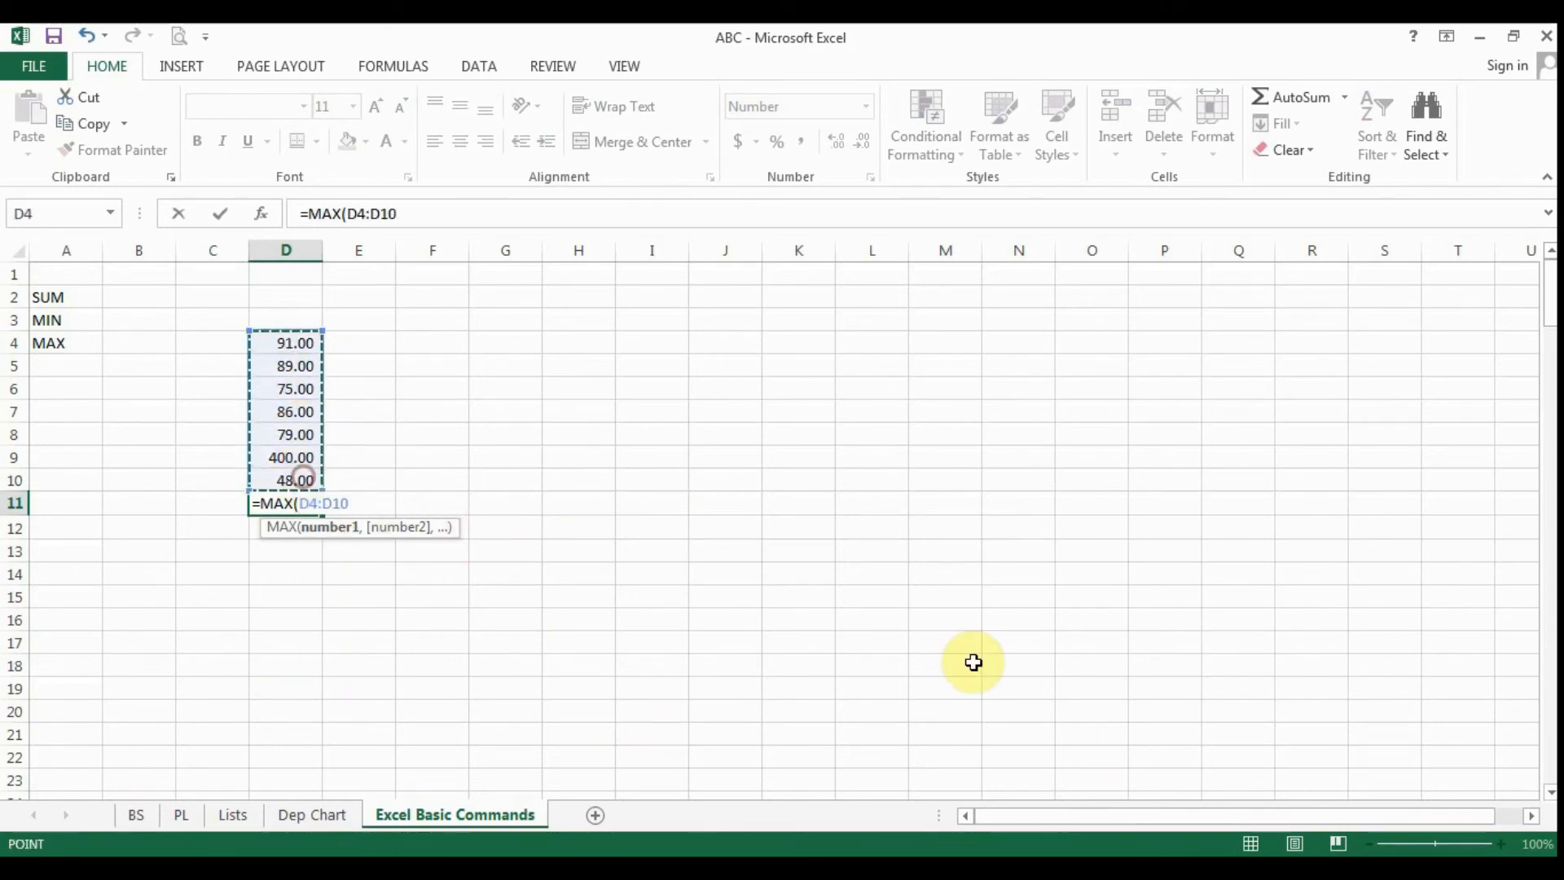
{"action": "type", "text": ")"}
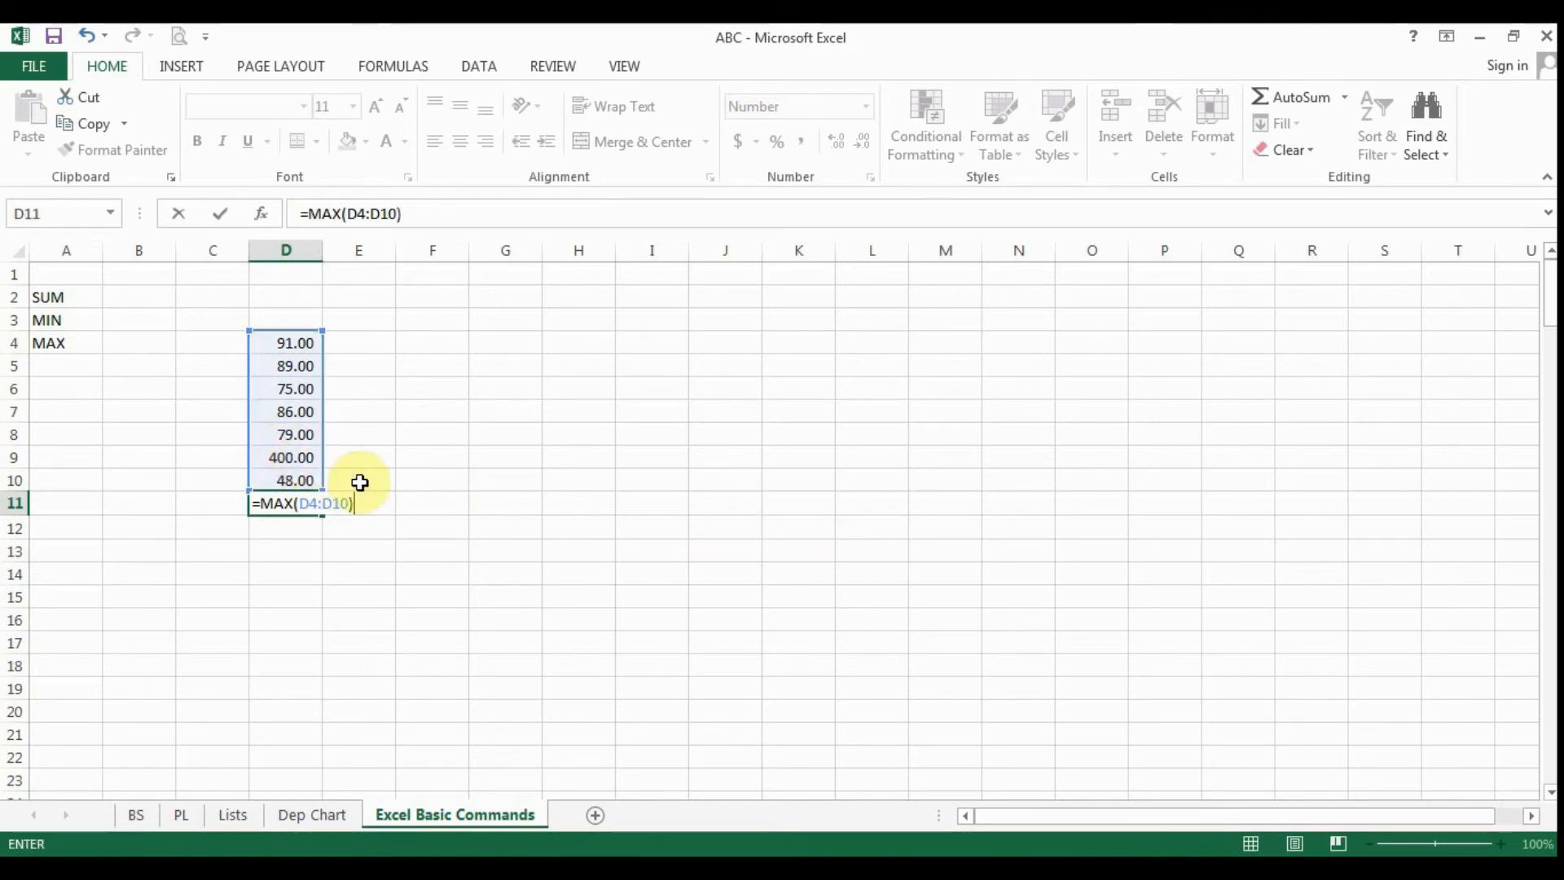
{"action": "key", "text": "Return"}
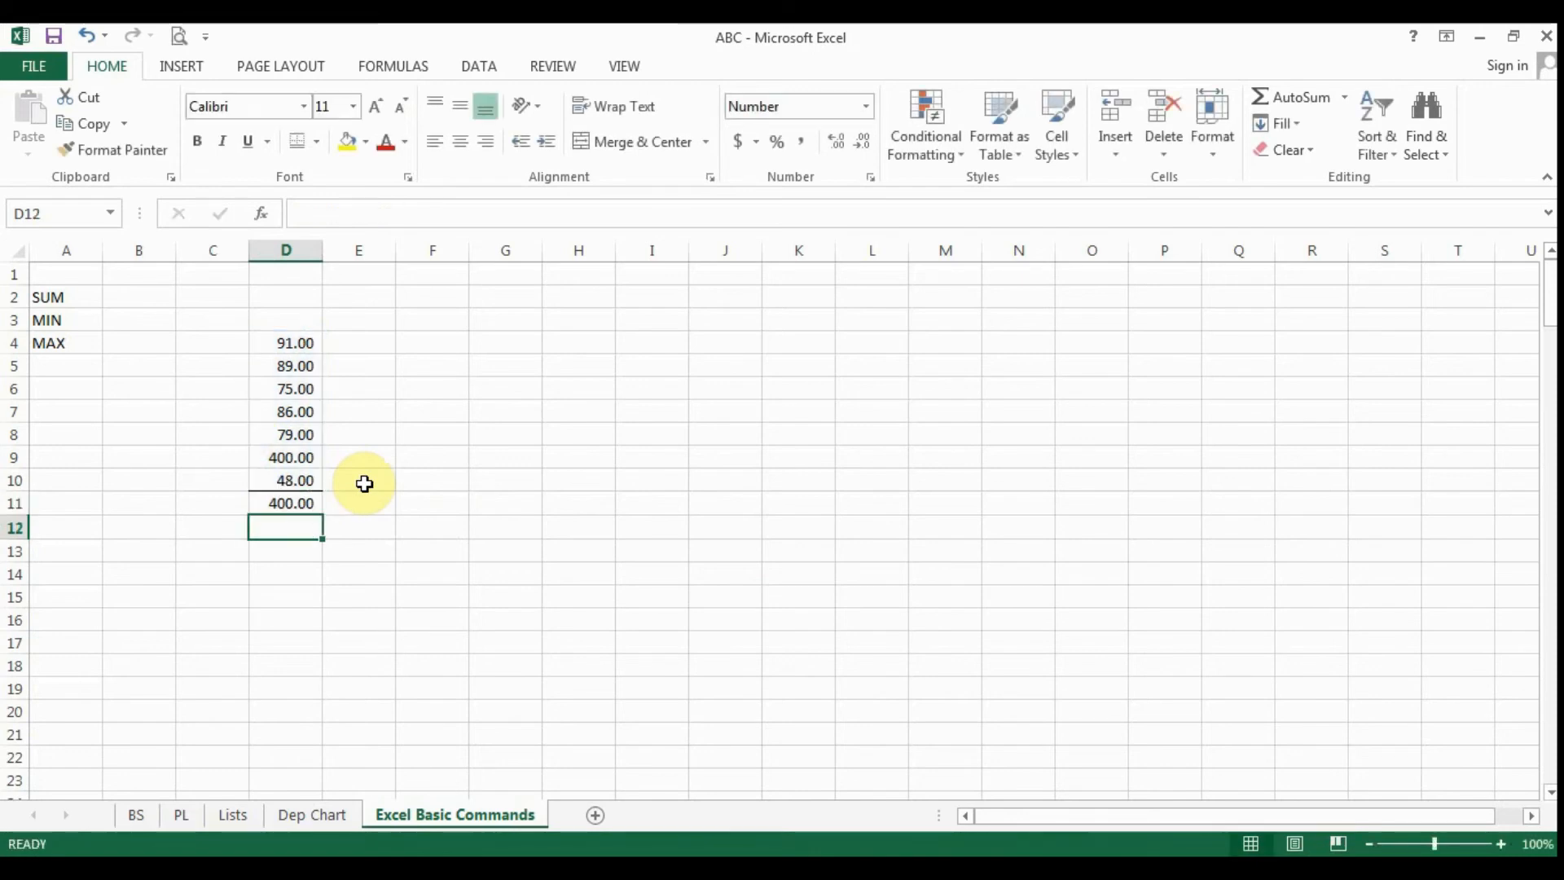
- Change the value in D9 to 44 and inspect the range referenced by the MAX formula in D11
{"action": "key", "text": "Up"}
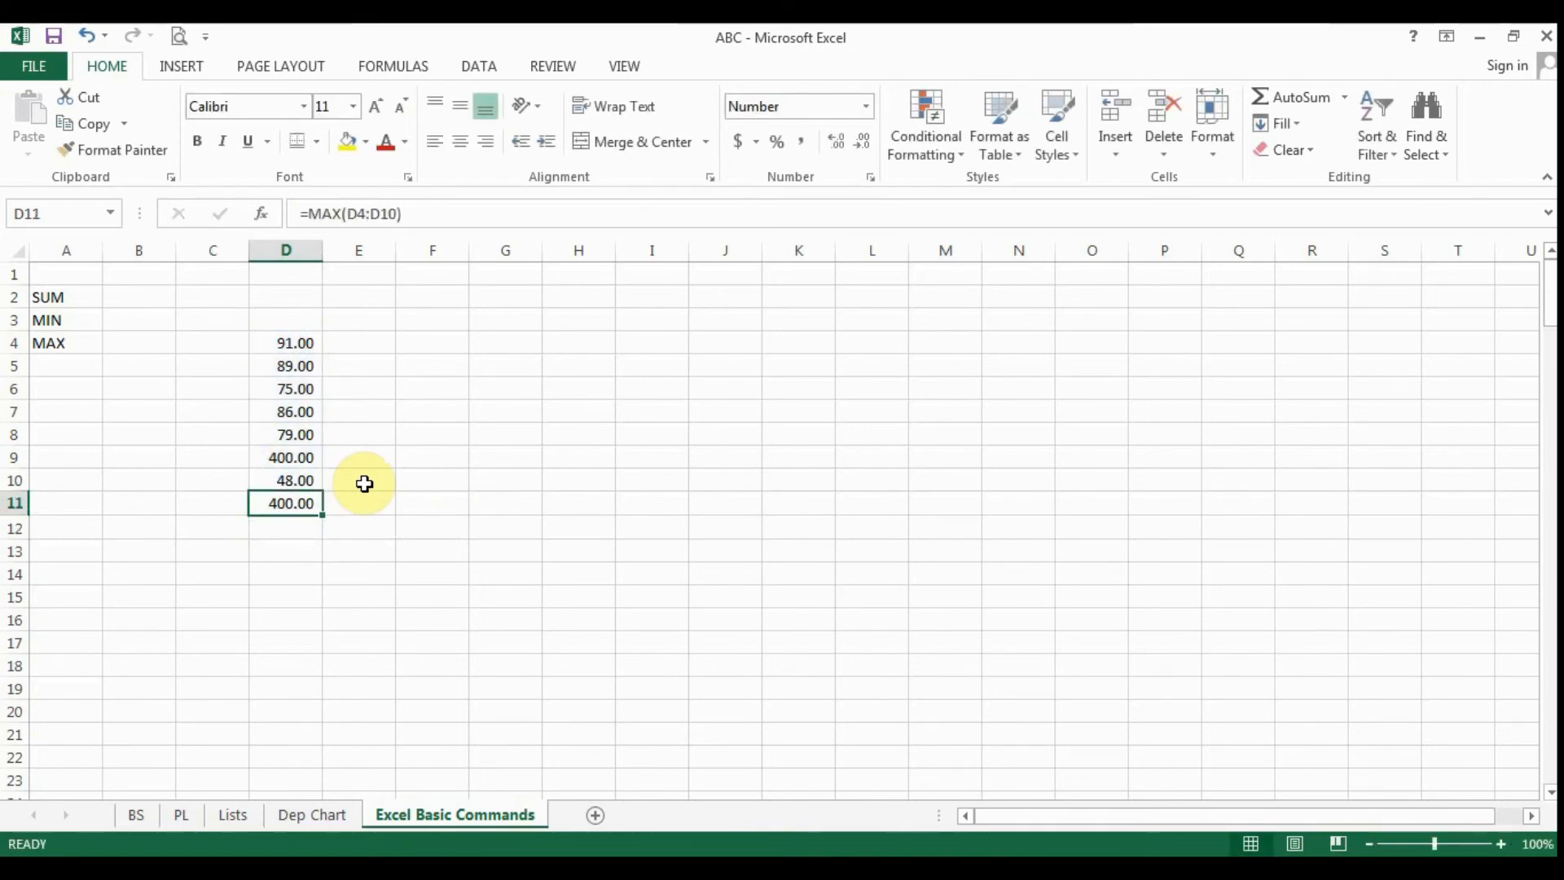
{"action": "key", "text": "Up"}
{"action": "key", "text": "Up"}
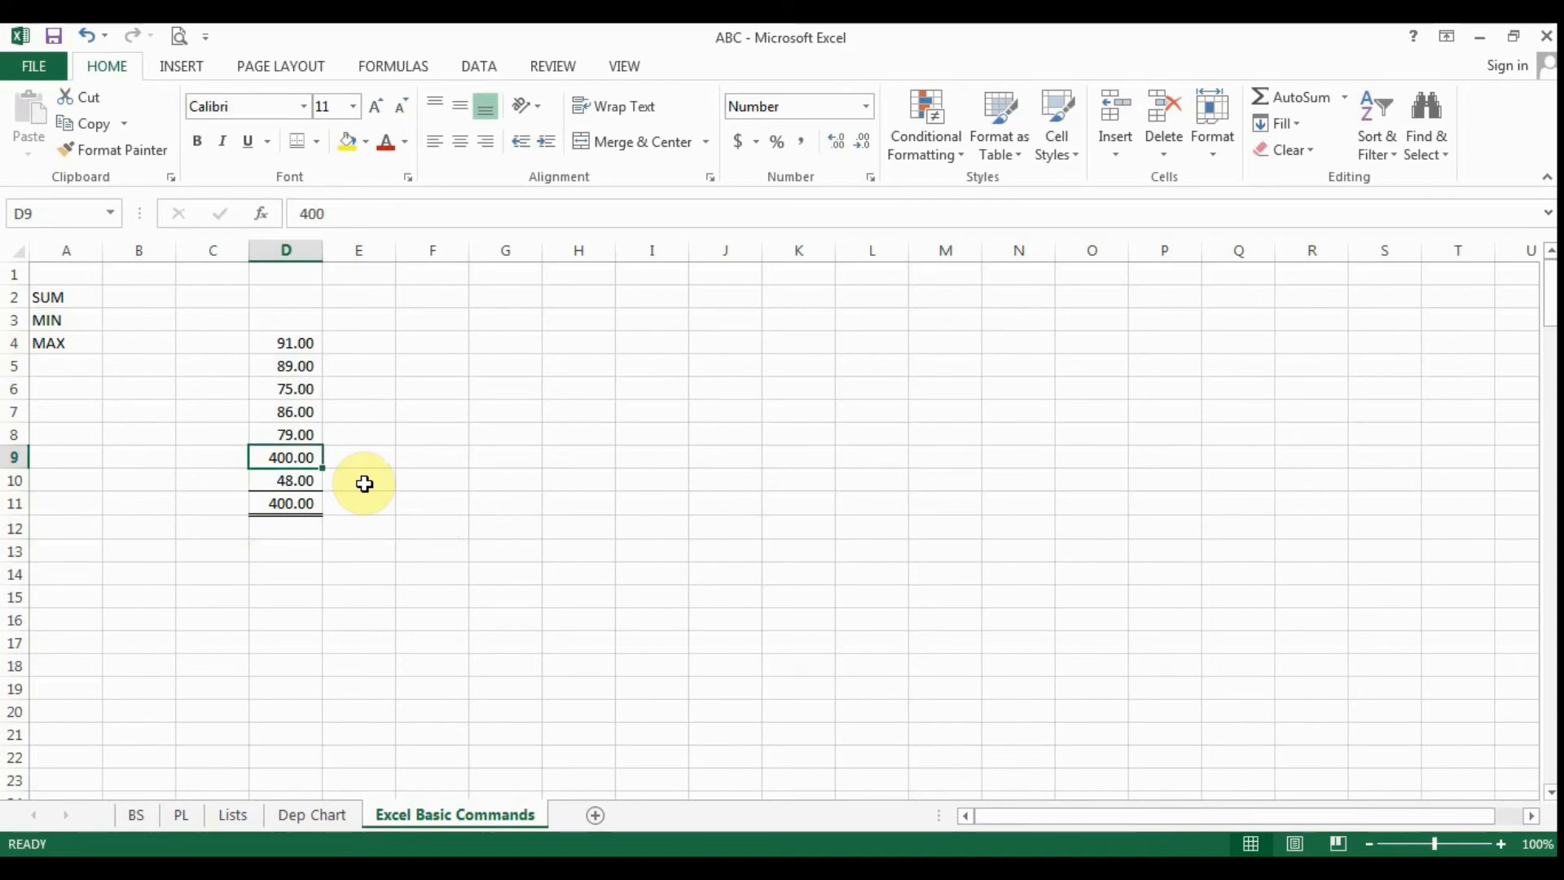
{"action": "type", "text": "44"}
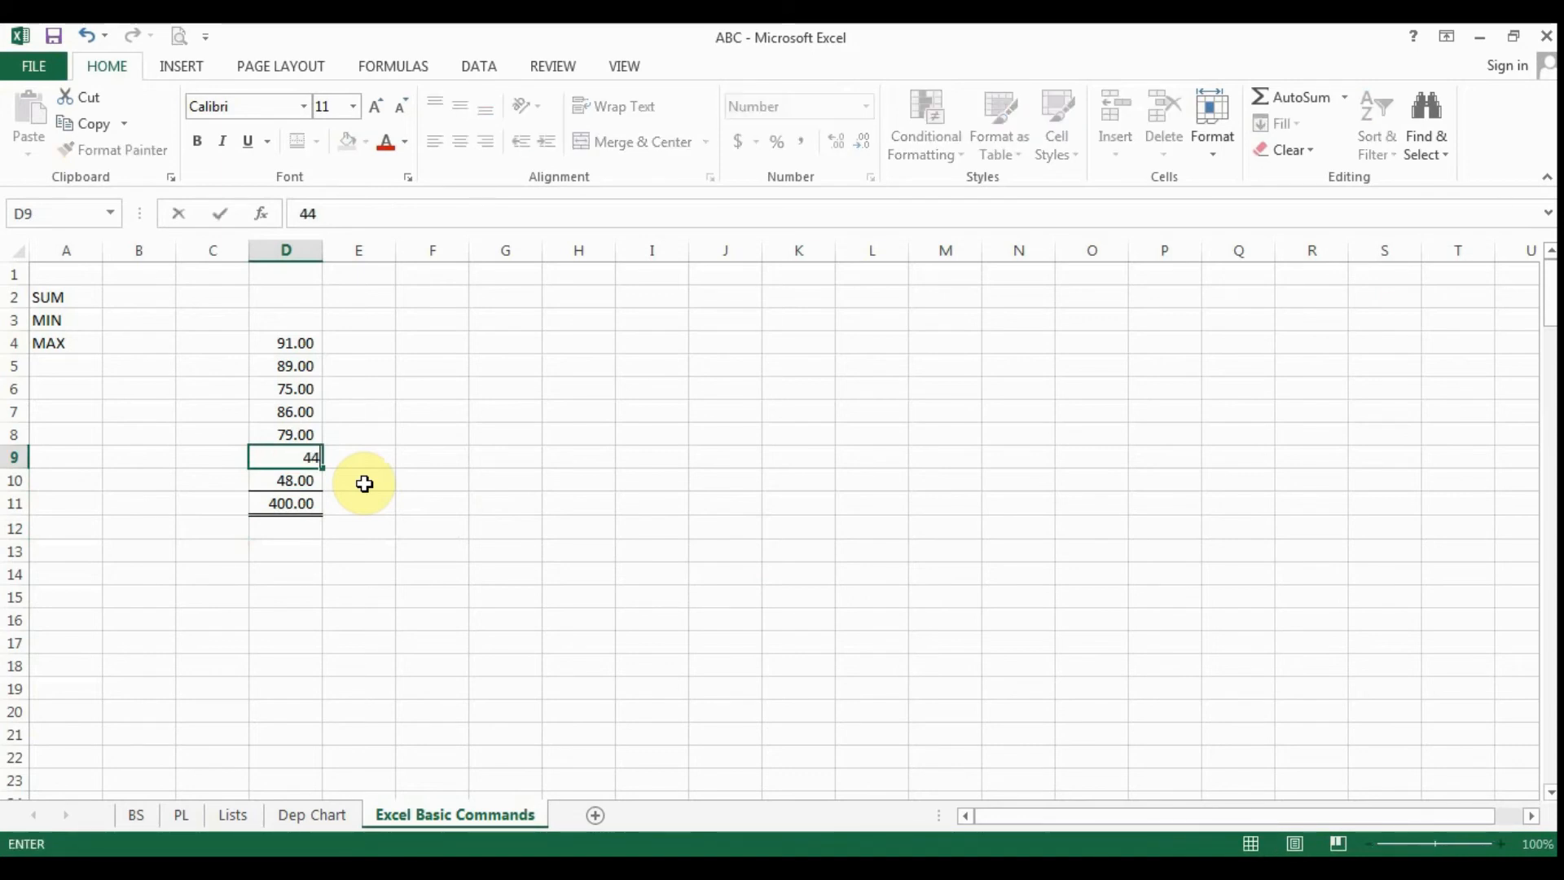
{"action": "key", "text": "Return"}
{"action": "key", "text": "Down"}
{"action": "key", "text": "F2"}
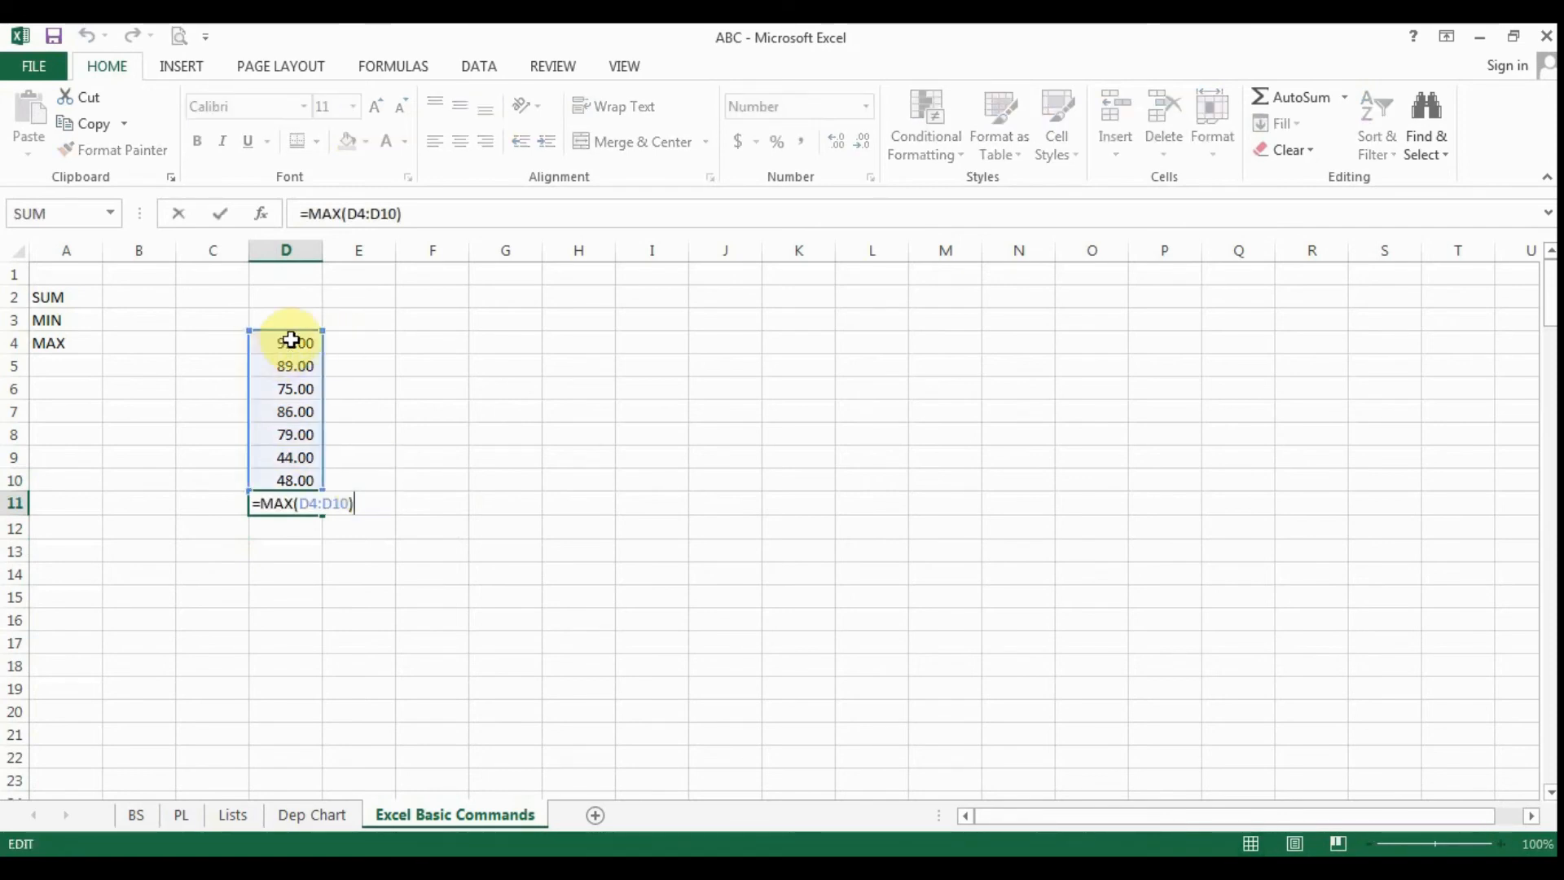
{"action": "left_click", "coordinate": [457, 558]}
- Try the D11 formula with separate cells only, as =MAX(D4,D7,D9), and undo that edit
{"action": "left_click", "coordinate": [303, 505]}
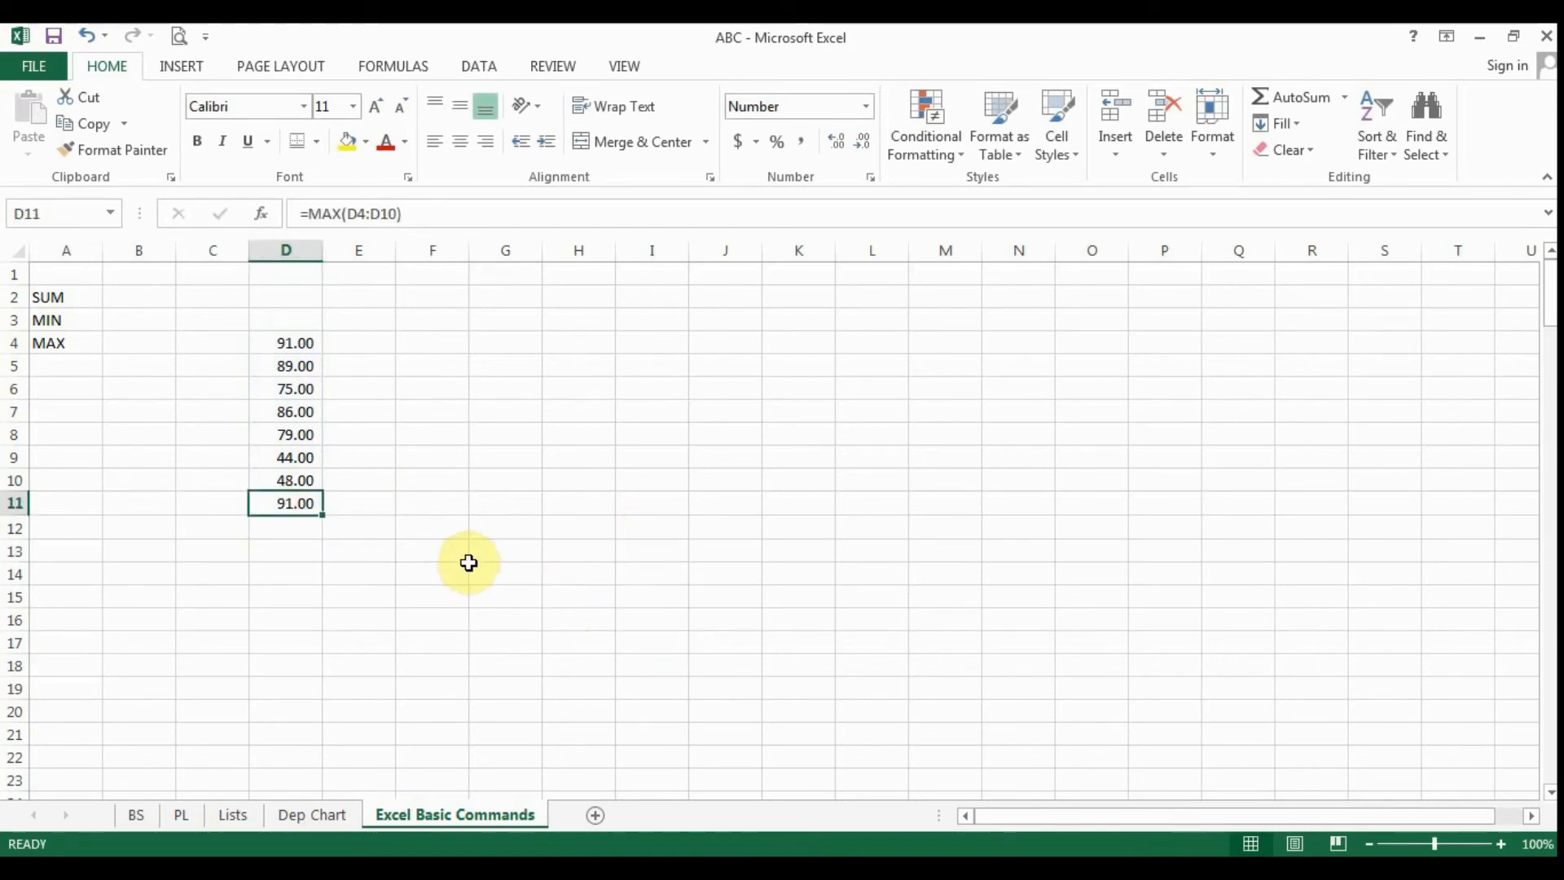
{"action": "key", "text": "F2"}
{"action": "left_click", "coordinate": [314, 503]}
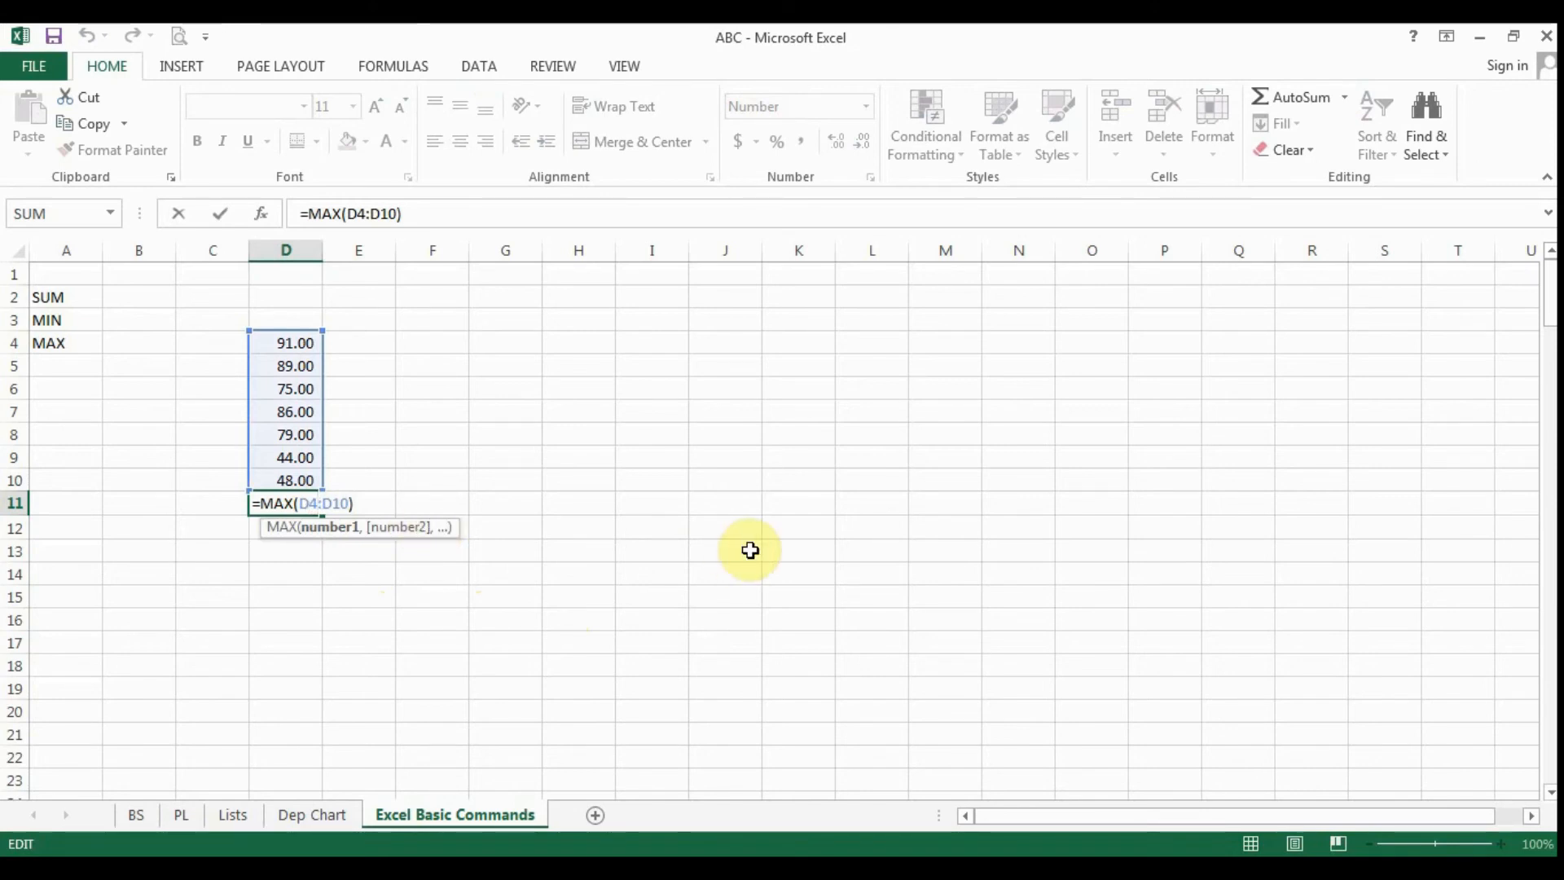
{"action": "key", "text": "BackSpace"}
{"action": "key", "text": "BackSpace"}
{"action": "key", "text": "BackSpace"}
{"action": "key", "text": "BackSpace"}
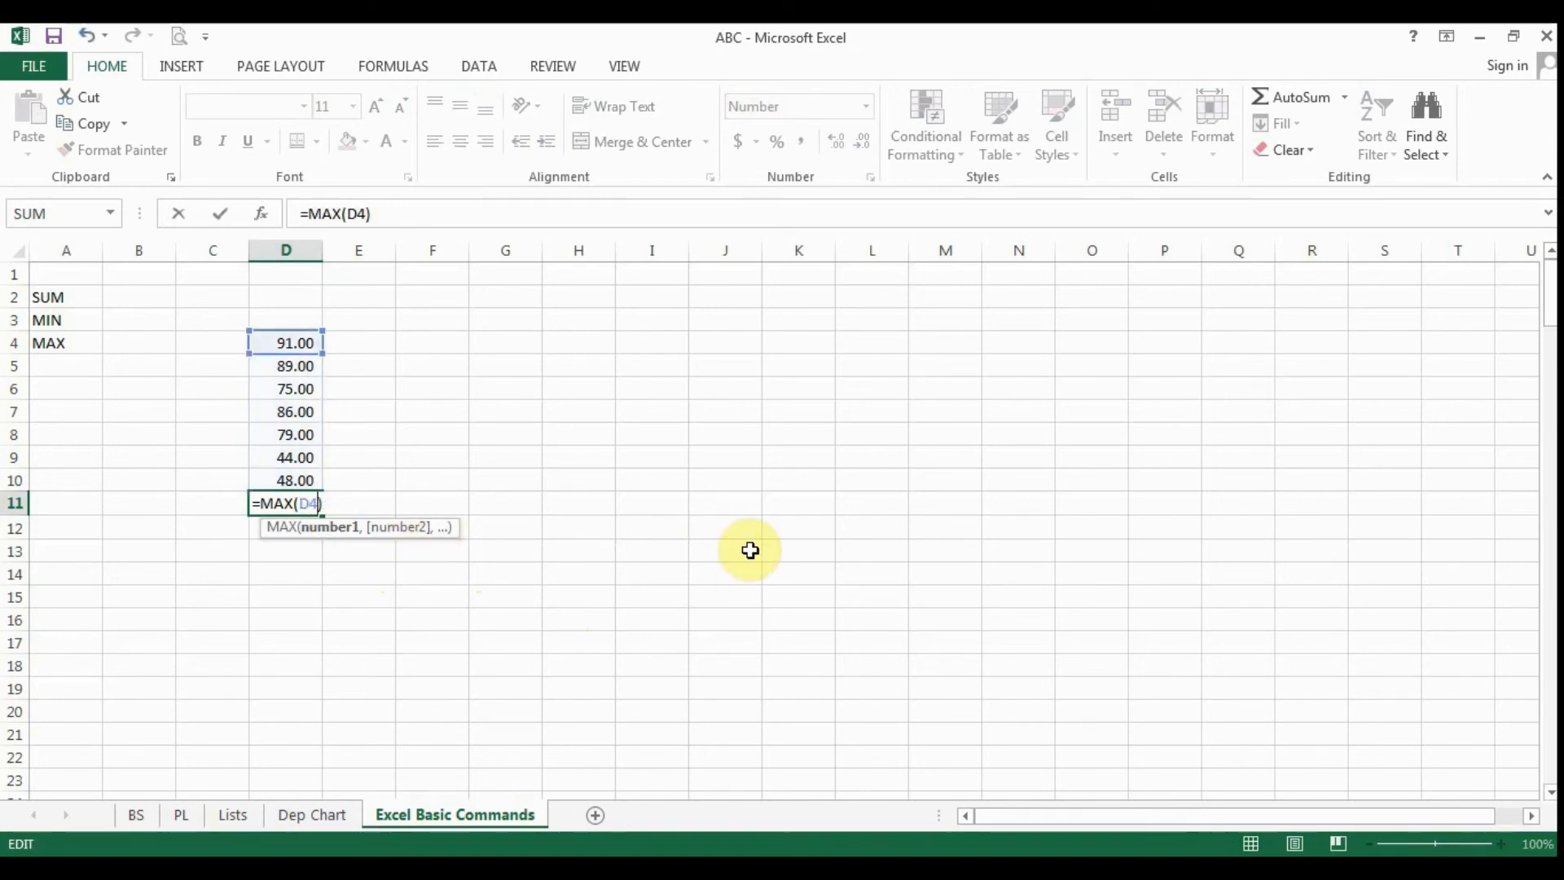
{"action": "type", "text": ","}
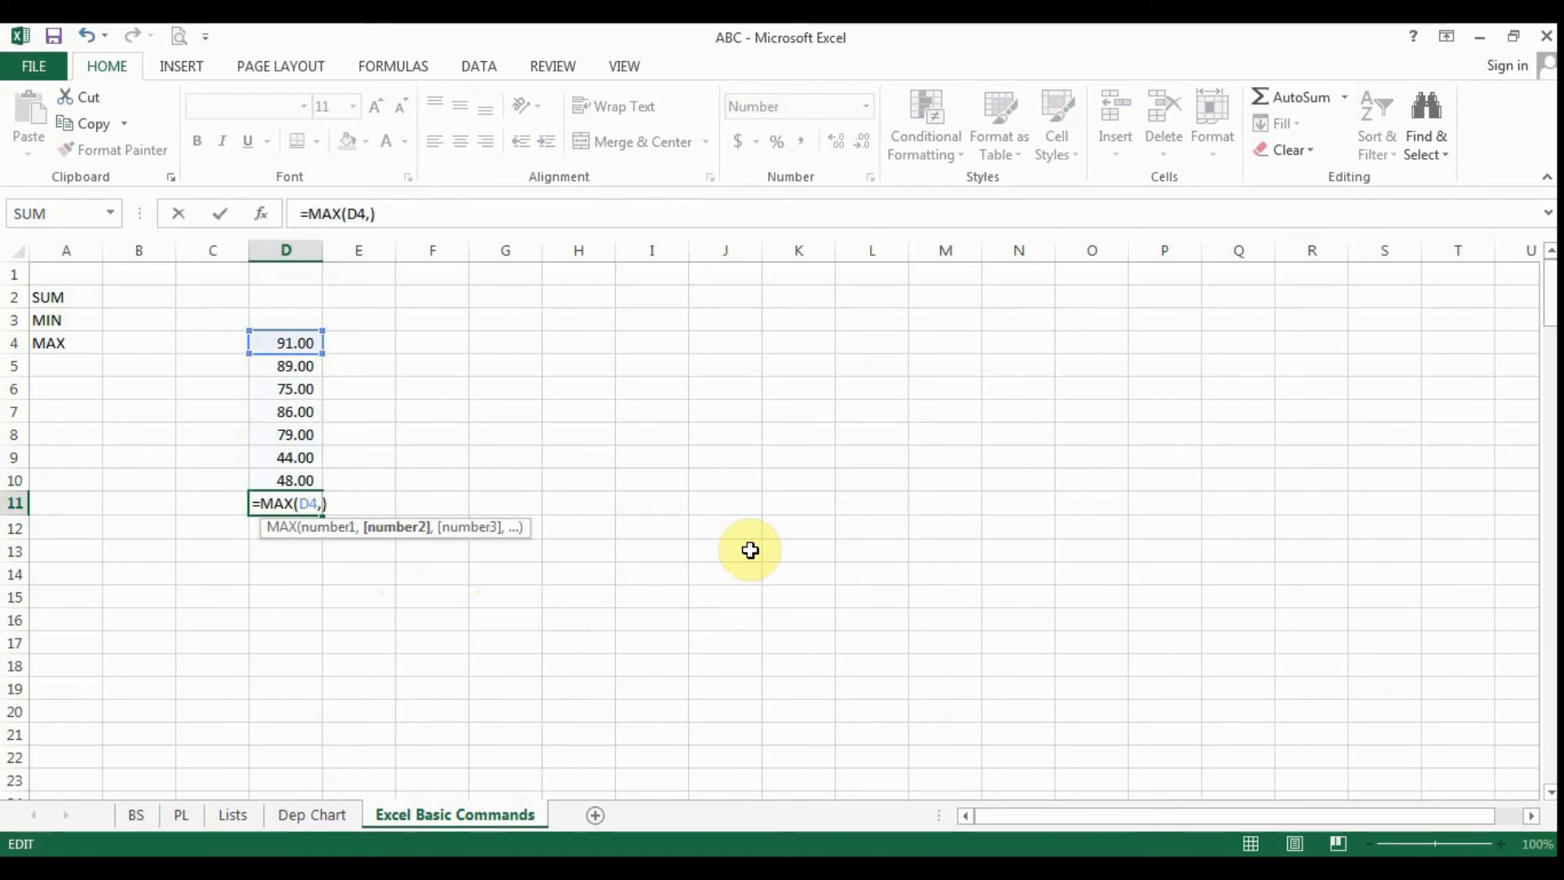
{"action": "left_click", "coordinate": [293, 408]}
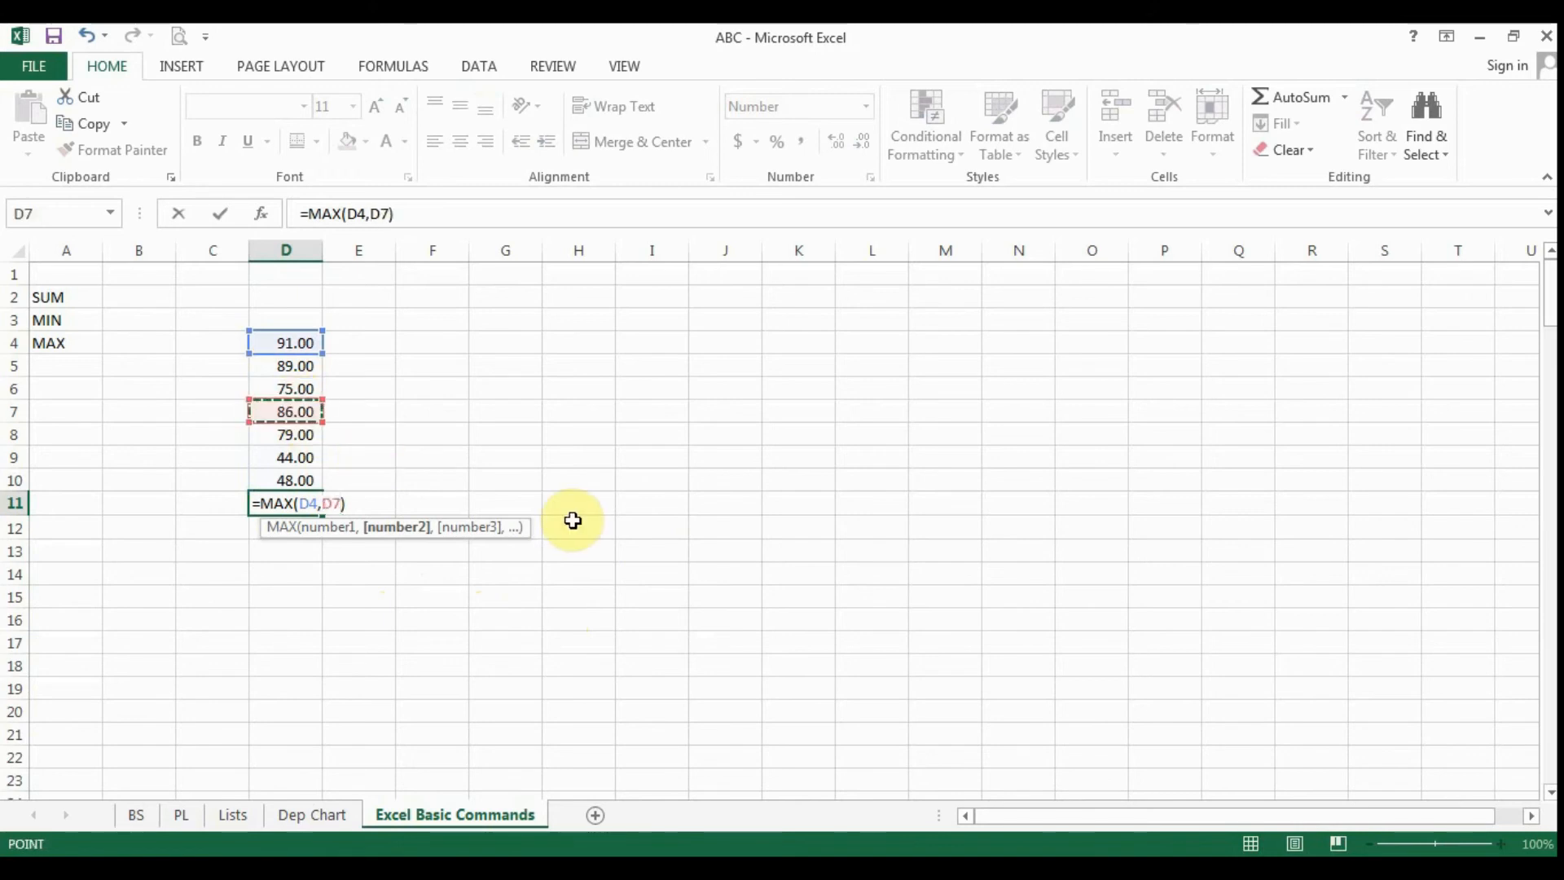
{"action": "type", "text": ","}
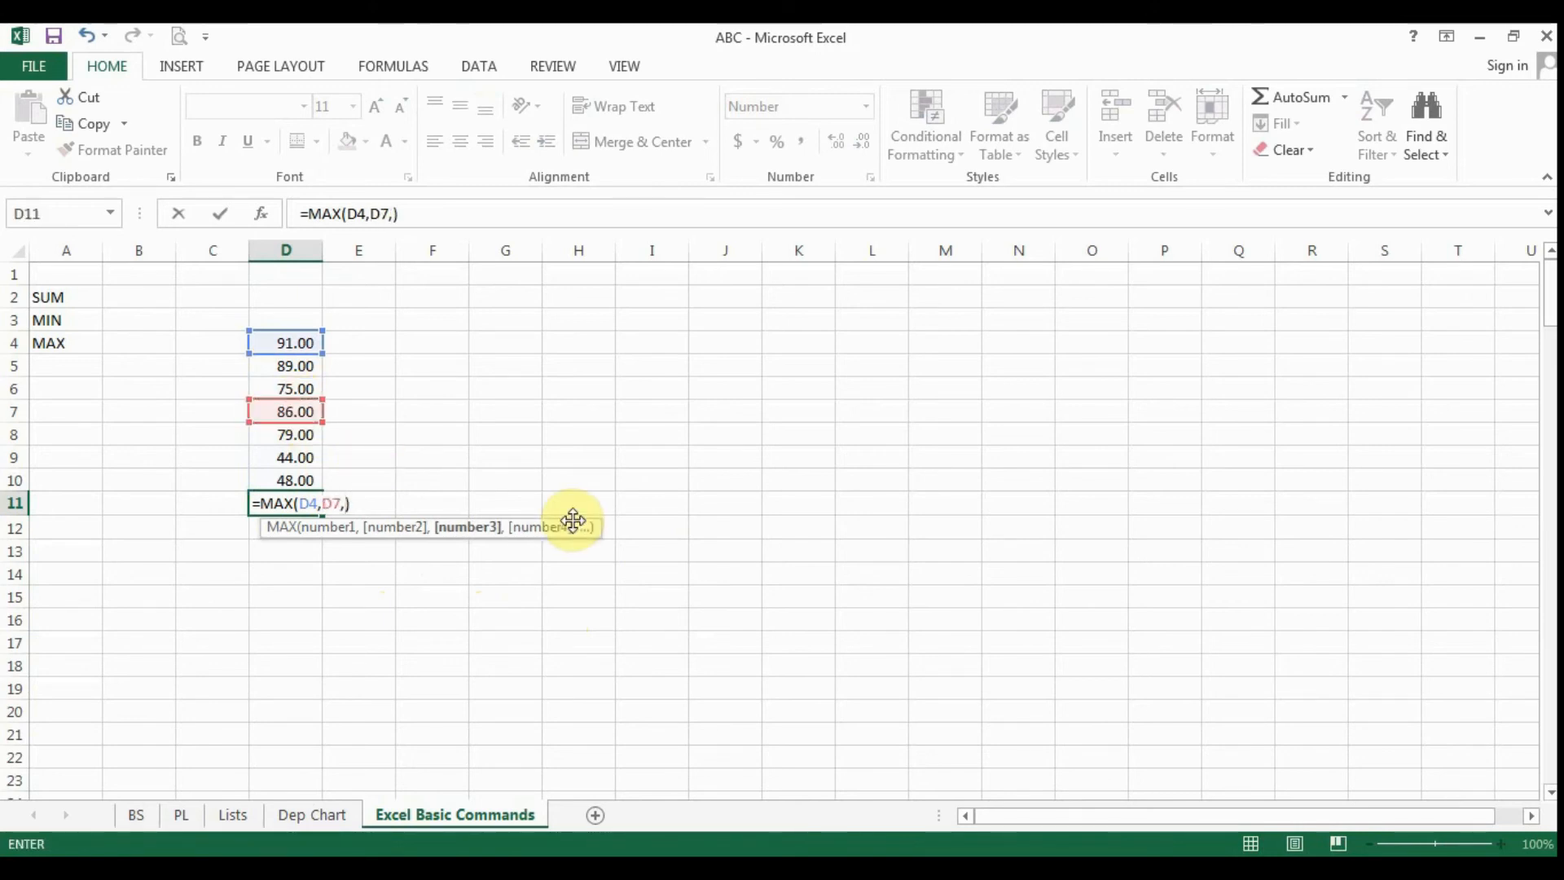
{"action": "left_click", "coordinate": [296, 458]}
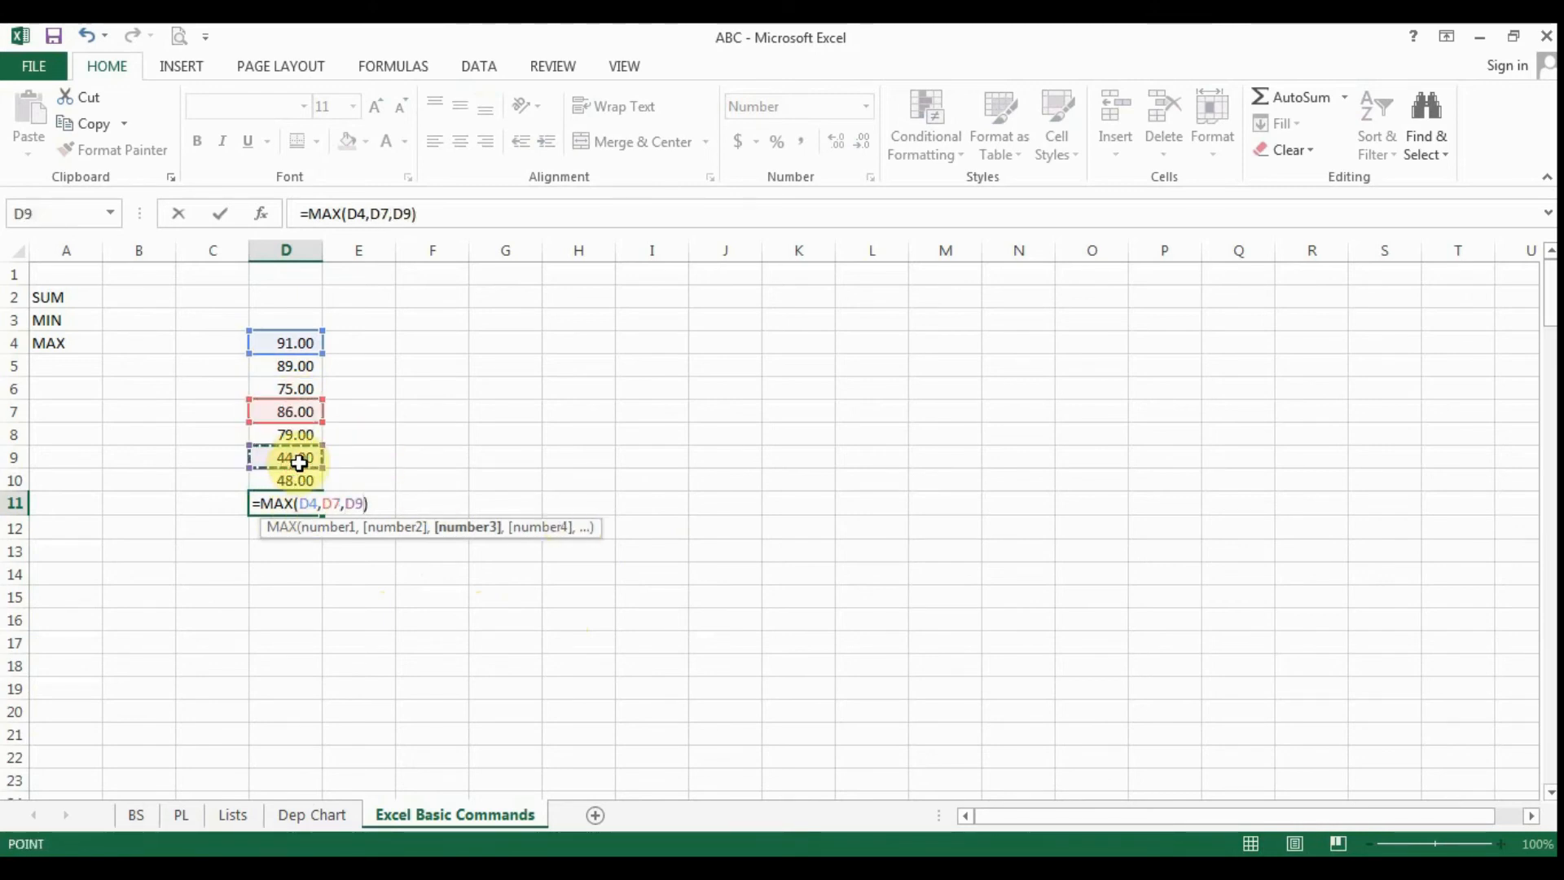
{"action": "key", "text": "Return"}
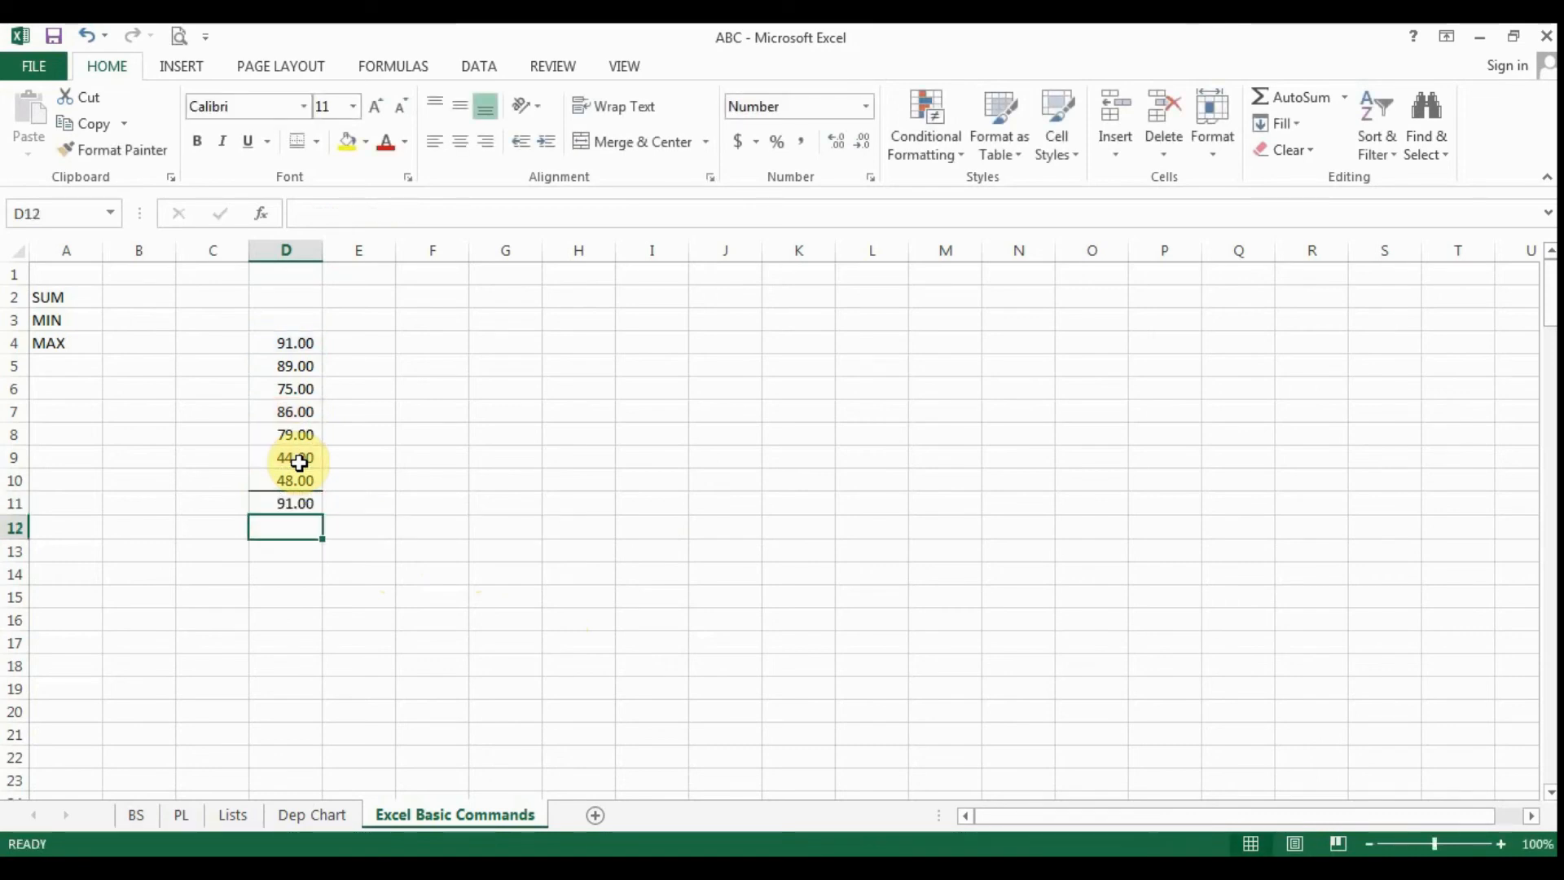
{"action": "left_click", "coordinate": [298, 502]}
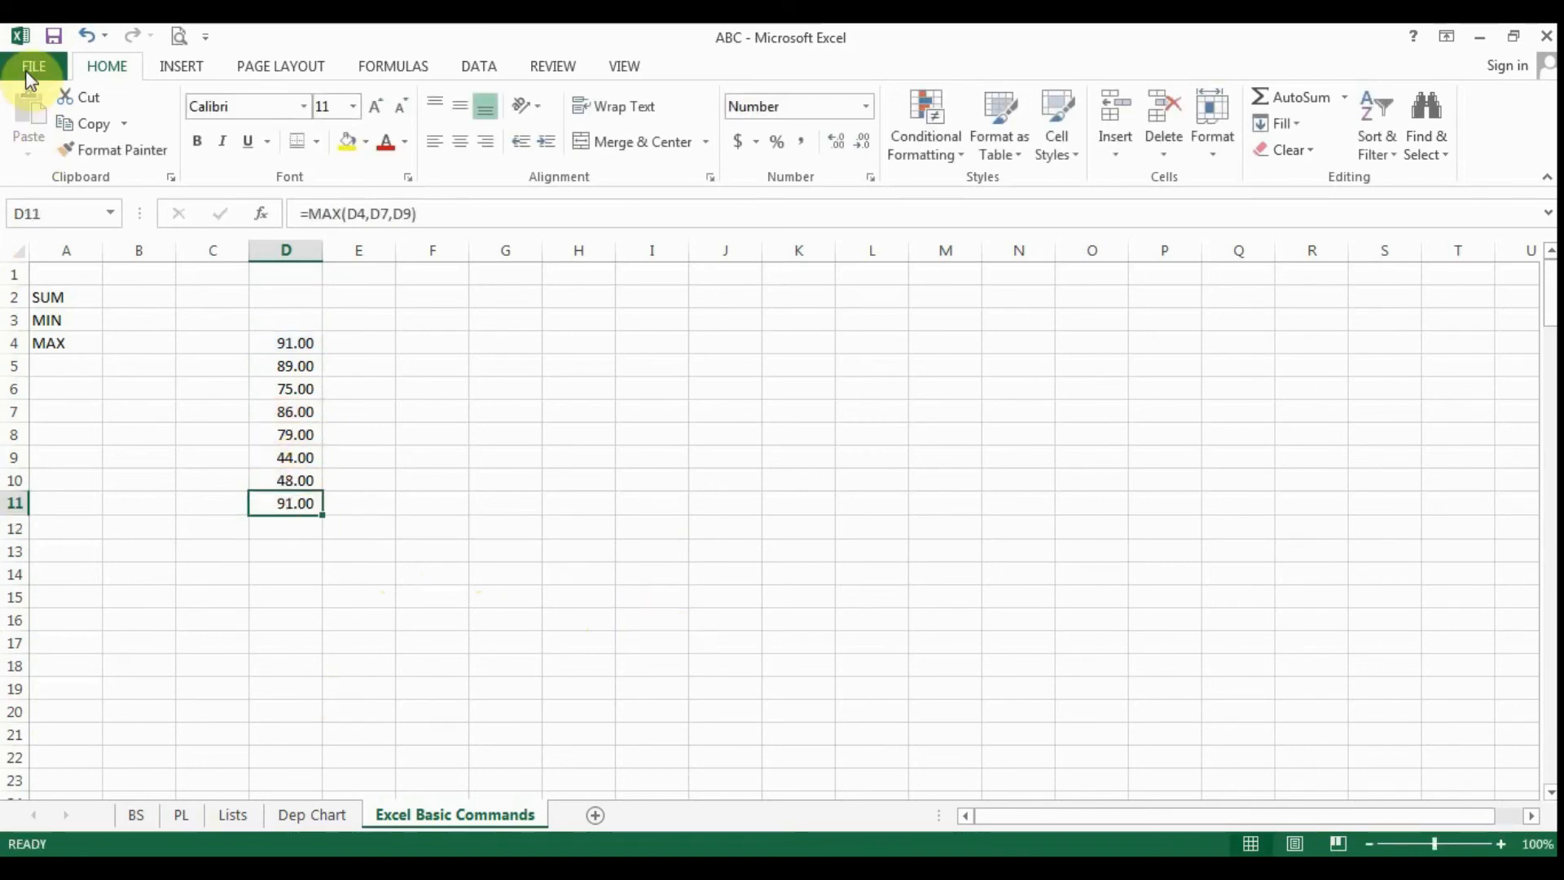
{"action": "left_click", "coordinate": [86, 35]}
- Enter the label AVERAGE in A5, below the MAX label
{"action": "left_click", "coordinate": [74, 363]}
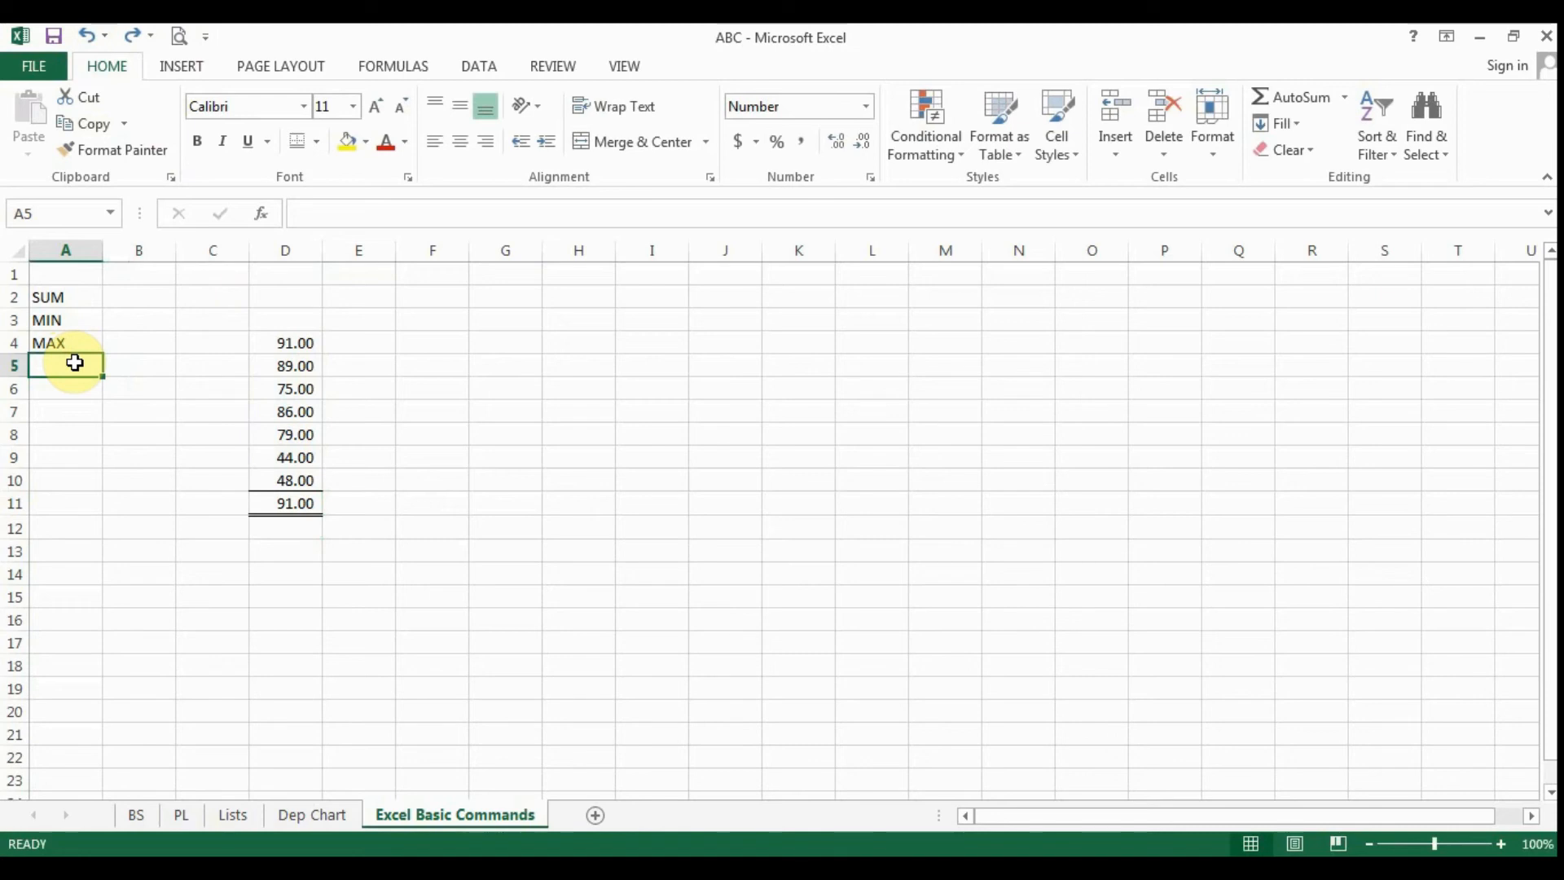
{"action": "type", "text": "A"}
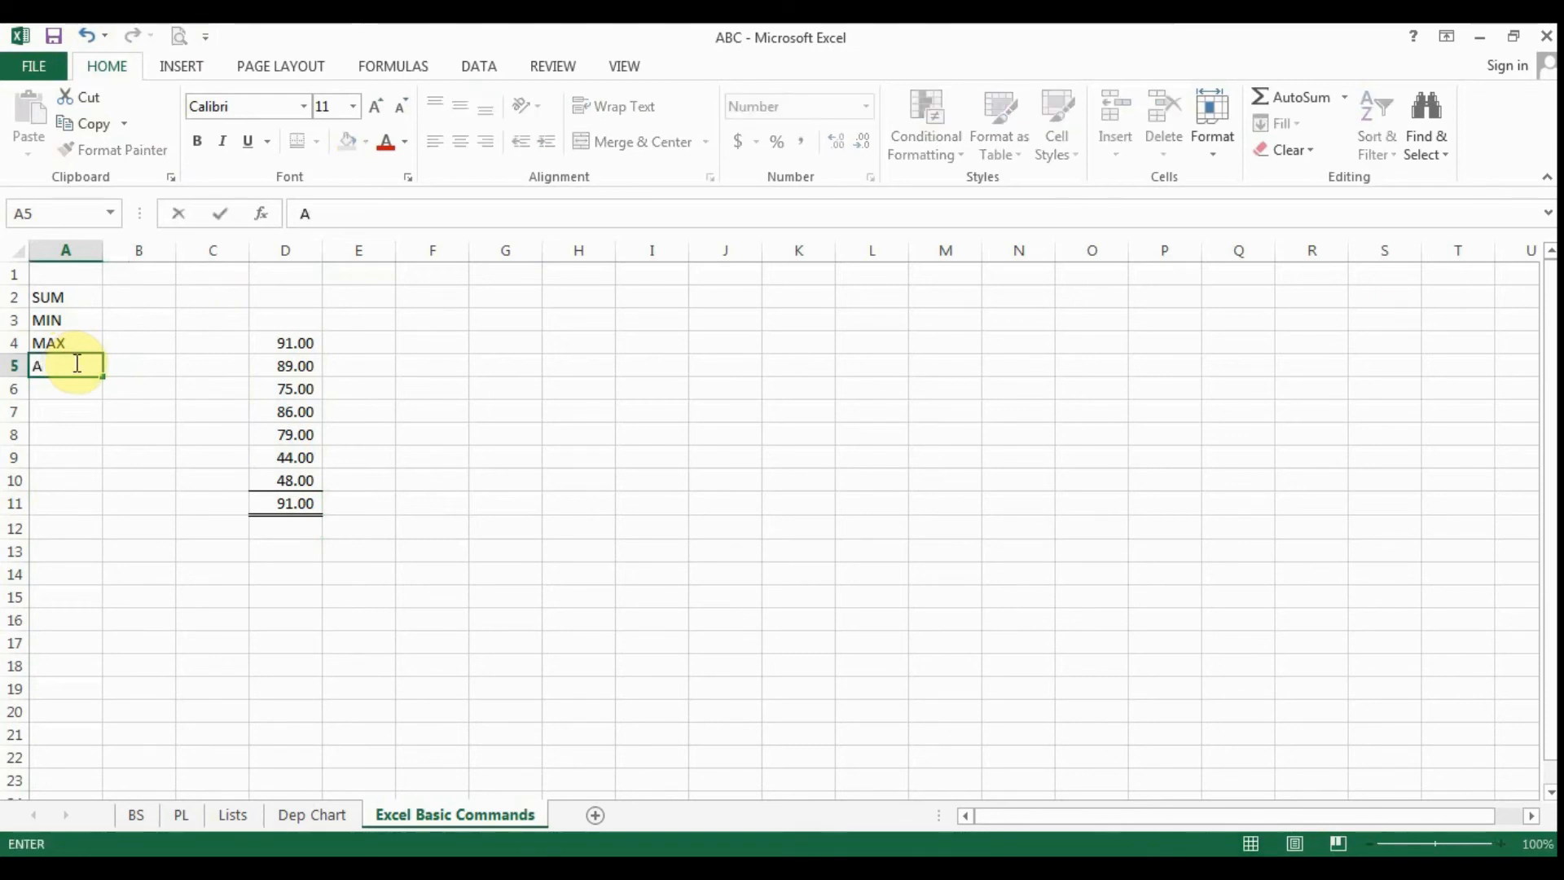
{"action": "type", "text": "VERAGE"}
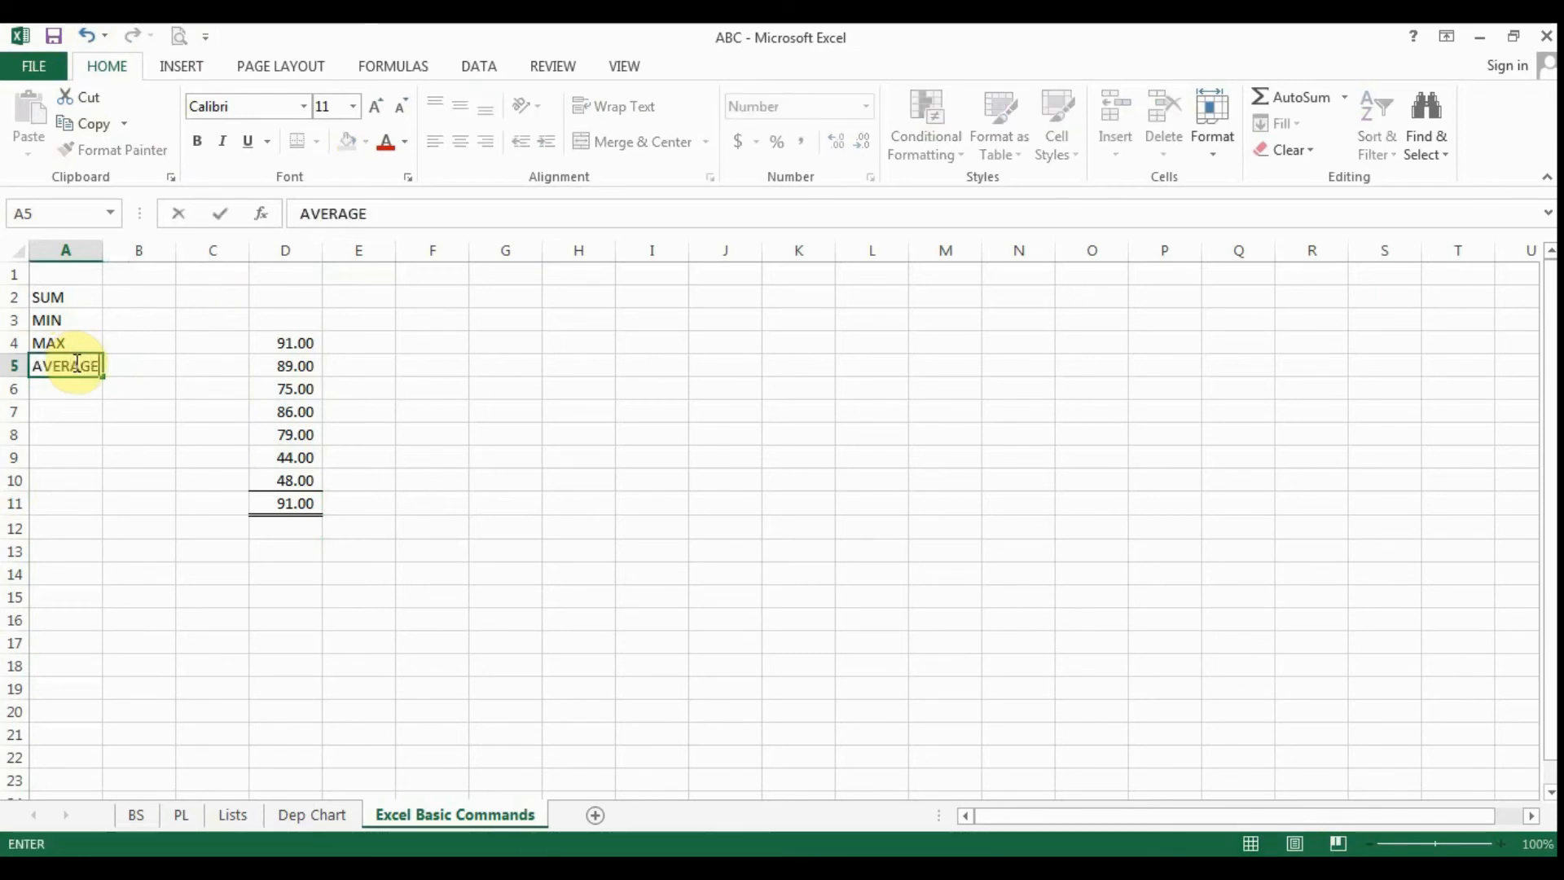
{"action": "key", "text": "Return"}
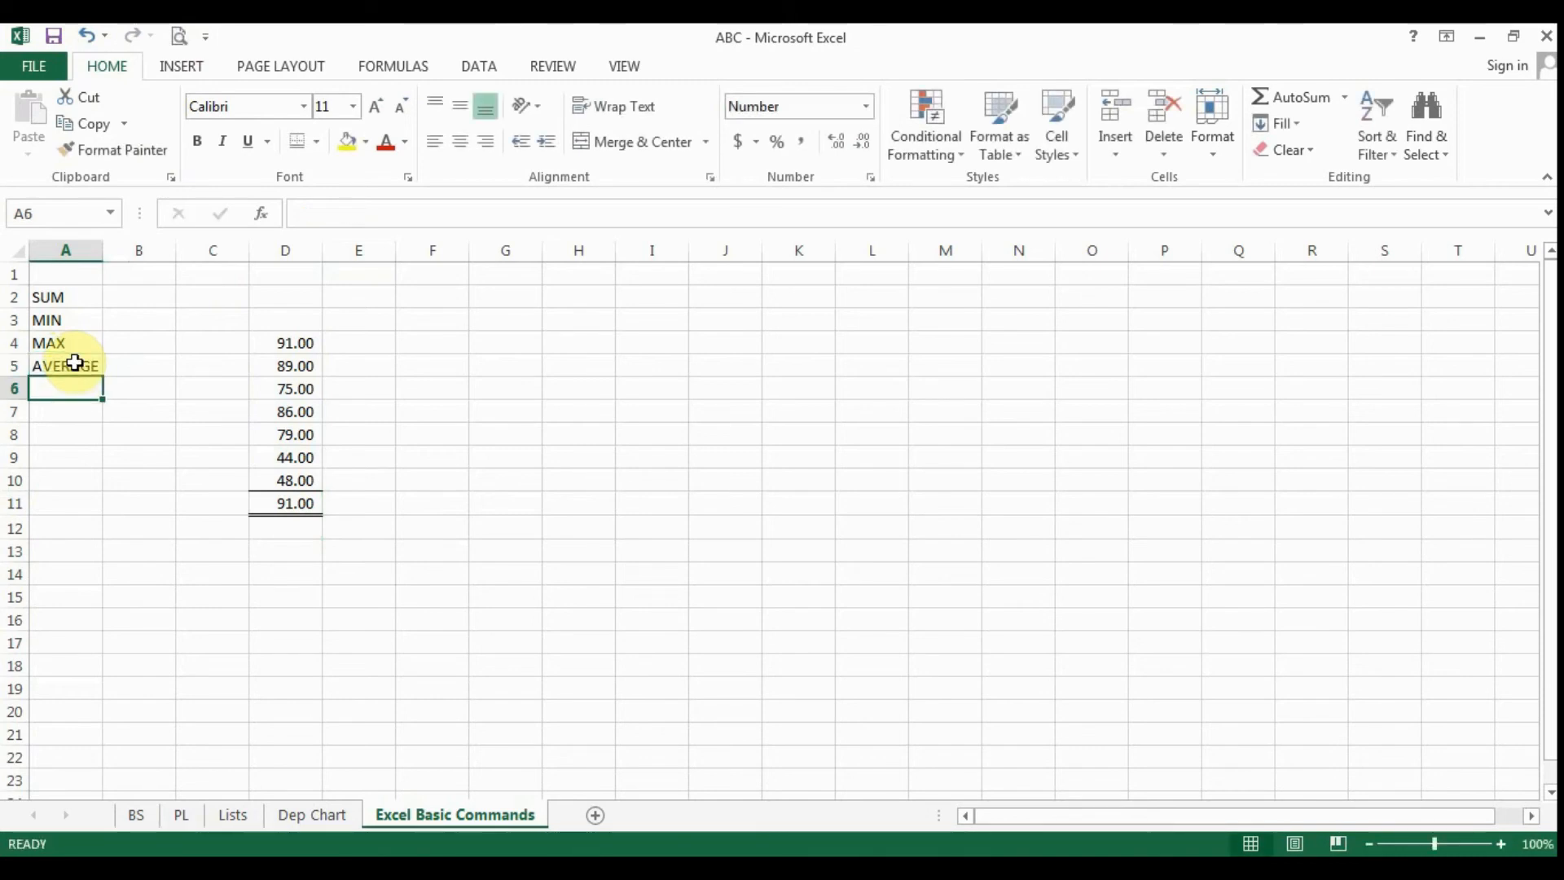
- Replace the formula in D11 with =AVERAGE(D4:D10) and check it against the status summary of the averaged cells
{"action": "key", "text": "Down"}
{"action": "key", "text": "Down"}
{"action": "key", "text": "Down"}
{"action": "key", "text": "Down"}
{"action": "key", "text": "Down"}
{"action": "key", "text": "Right"}
{"action": "key", "text": "Right"}
{"action": "key", "text": "Right"}
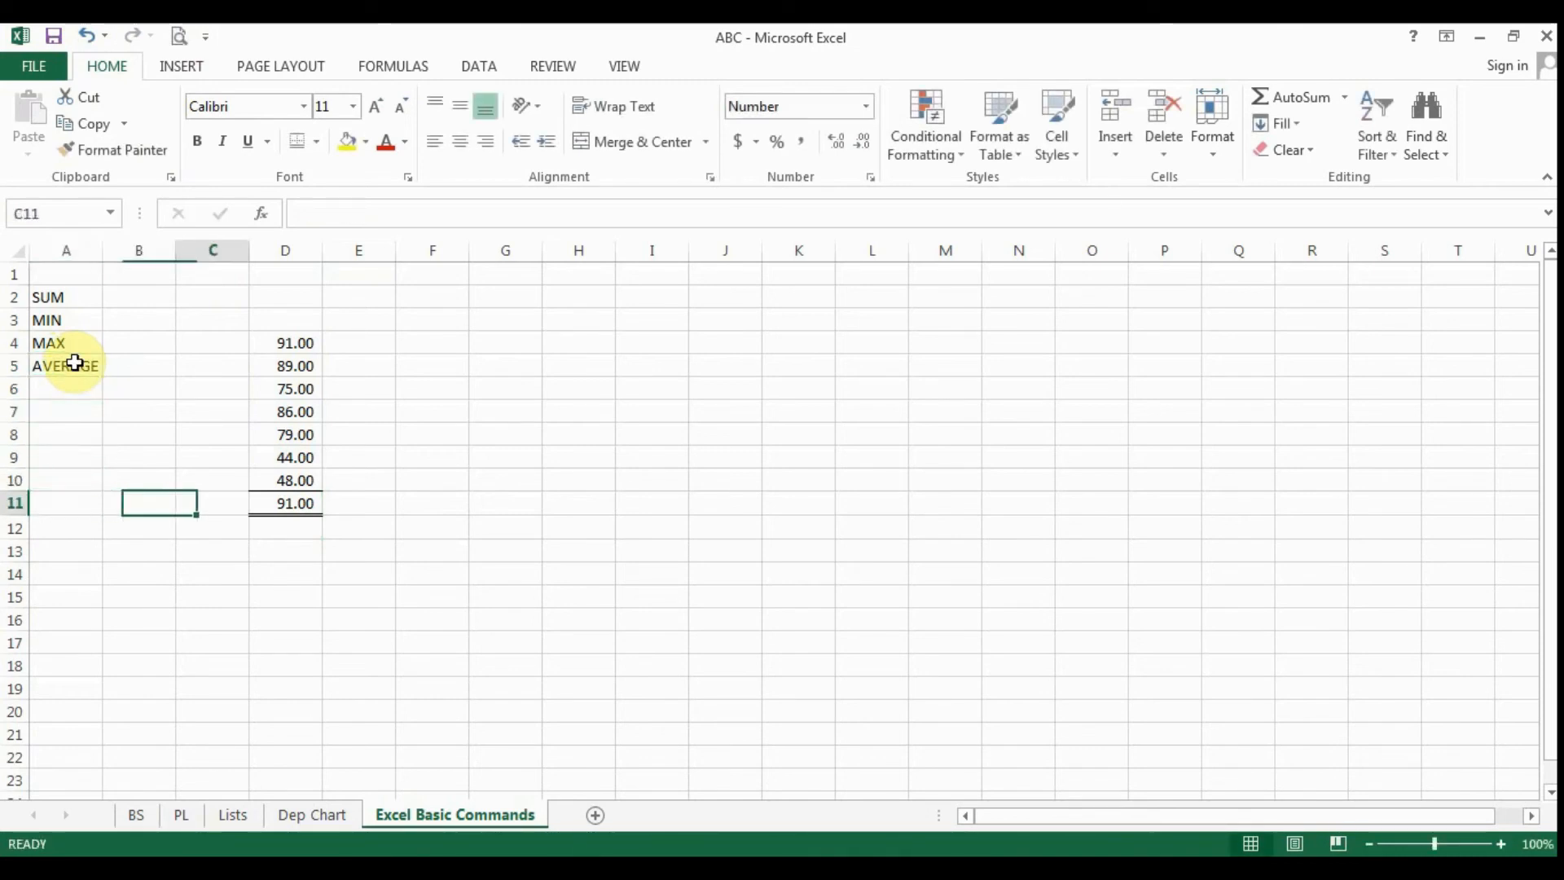
{"action": "key", "text": "Delete"}
{"action": "type", "text": "="}
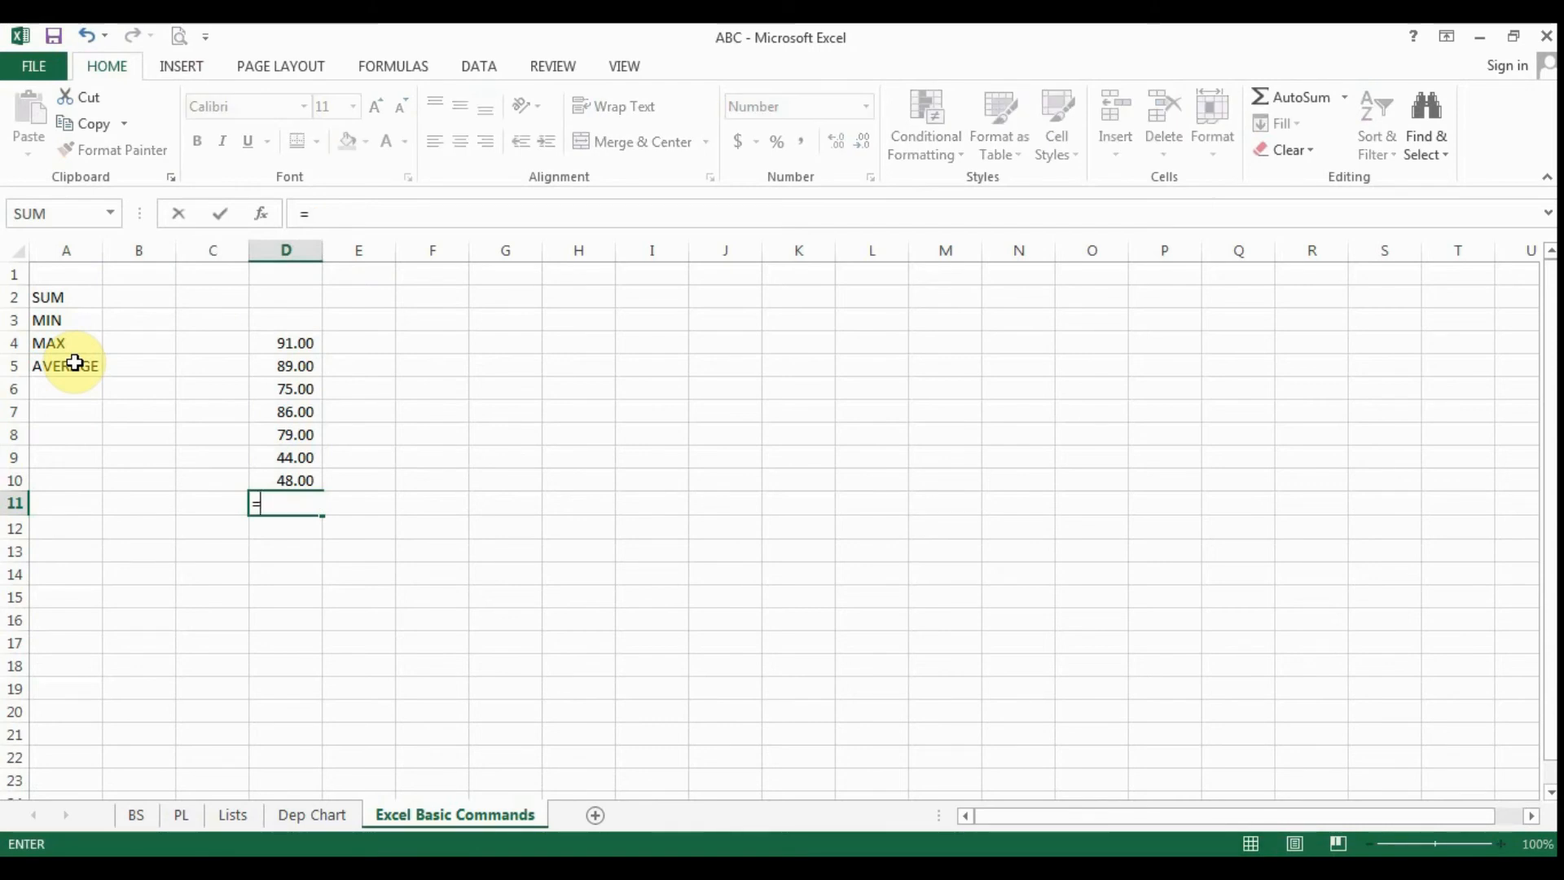
{"action": "type", "text": "AVERA"}
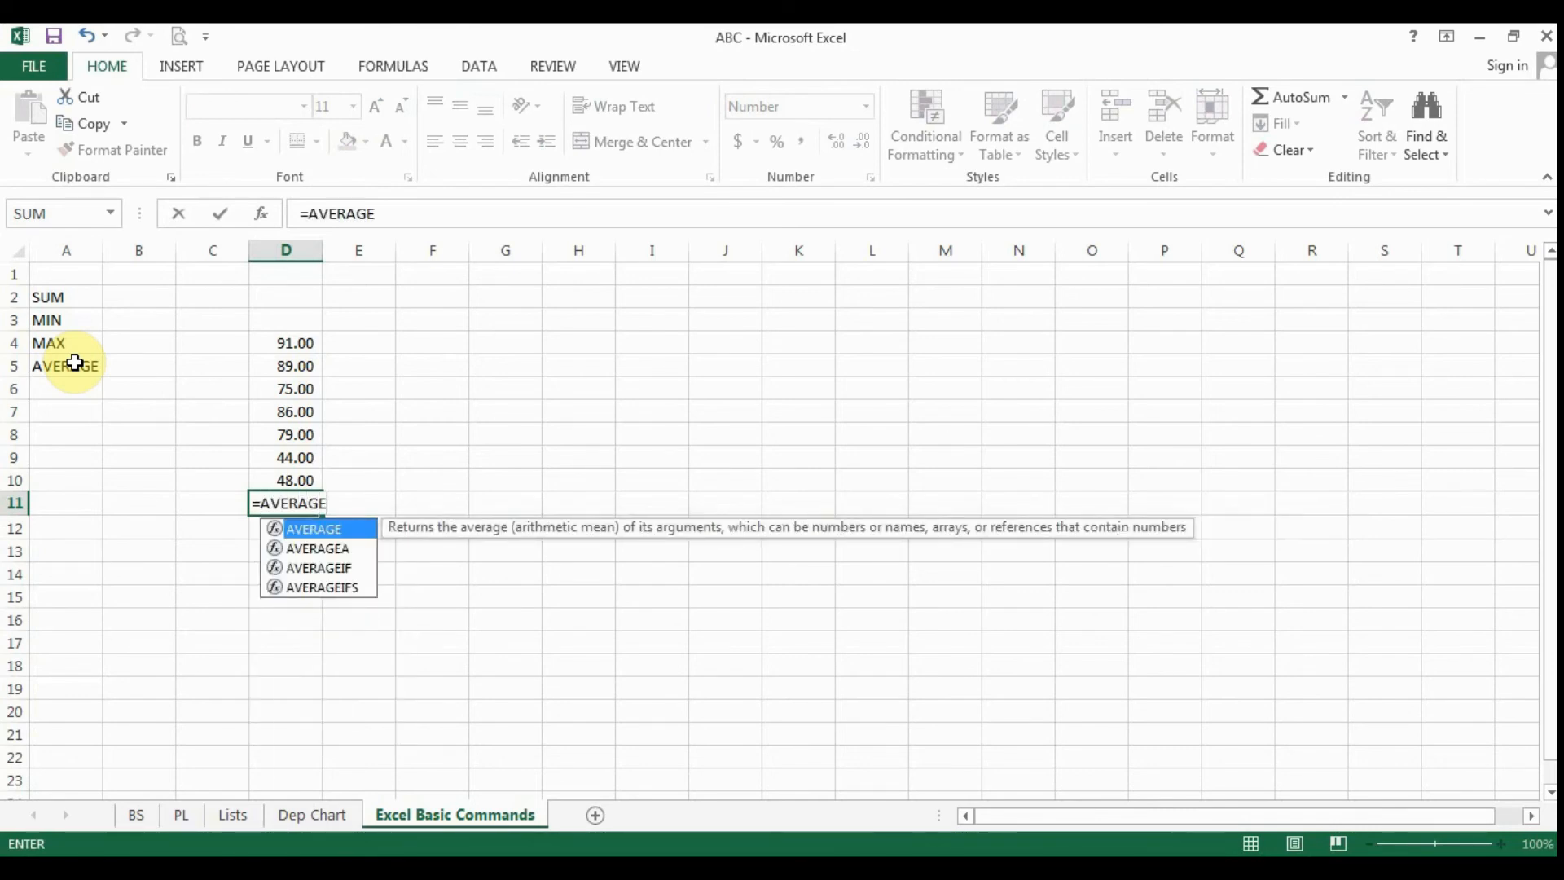
{"action": "type", "text": "GE("}
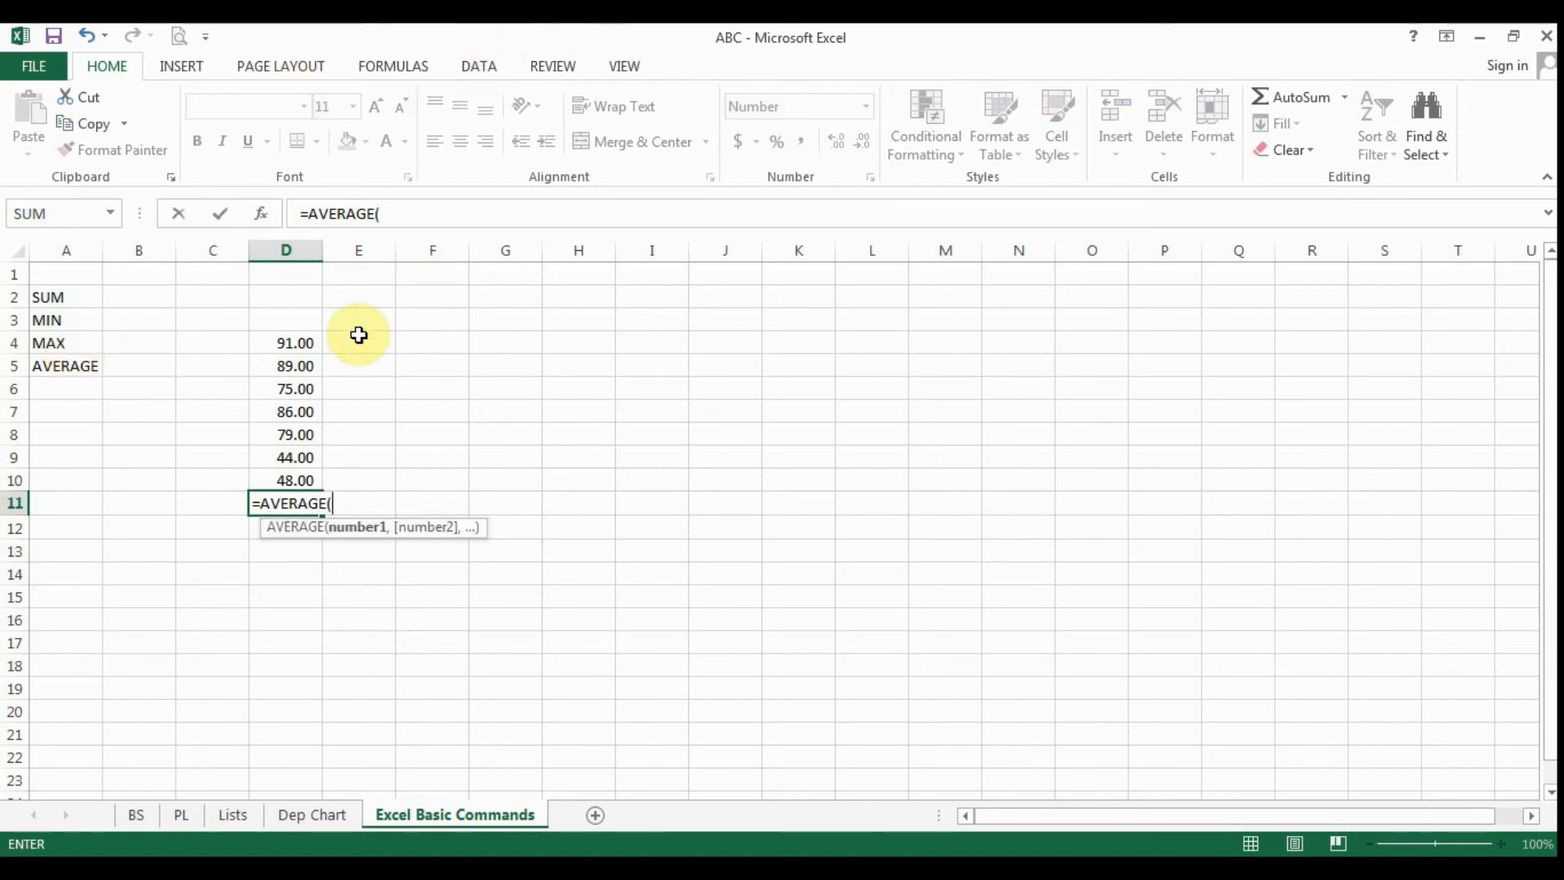
{"action": "left_click_drag", "start_coordinate": [277, 340], "coordinate": [277, 473]}
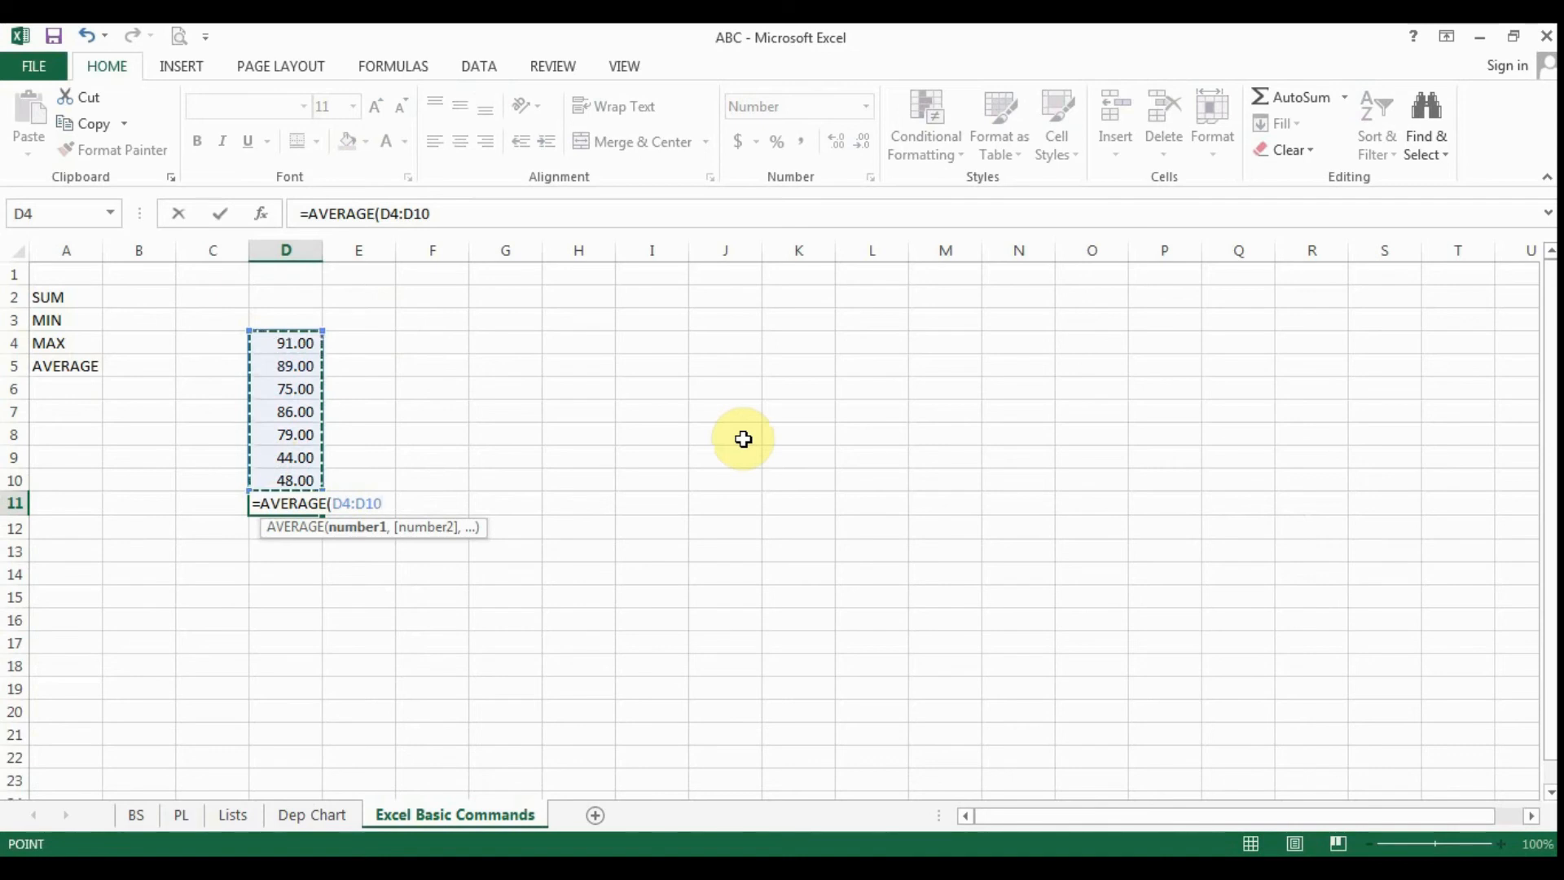
{"action": "type", "text": ")"}
{"action": "key", "text": "Return"}
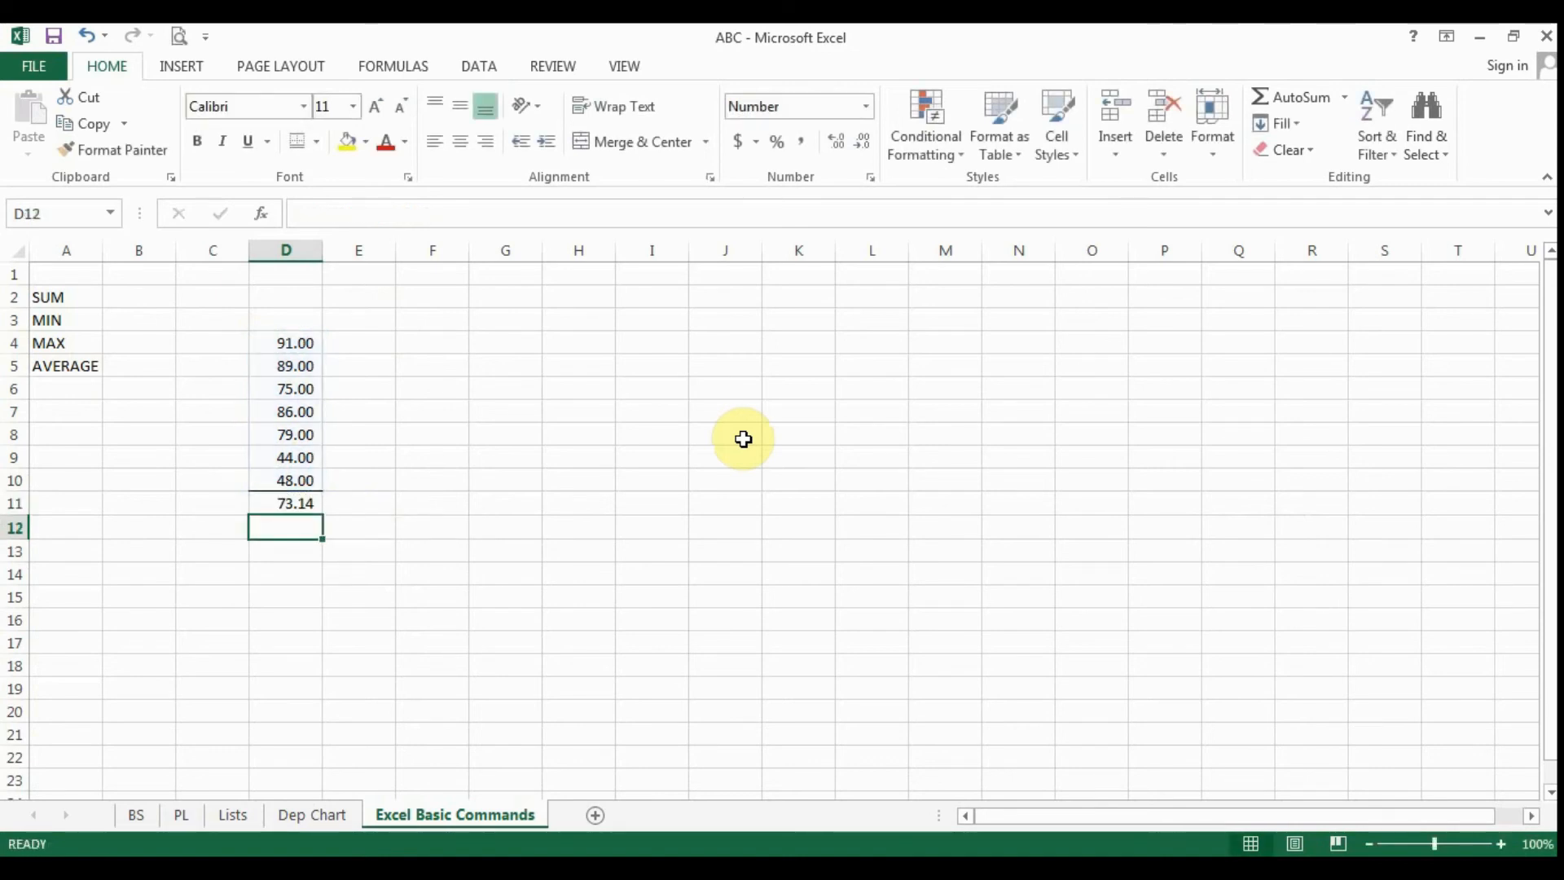
{"action": "key", "text": "Up"}
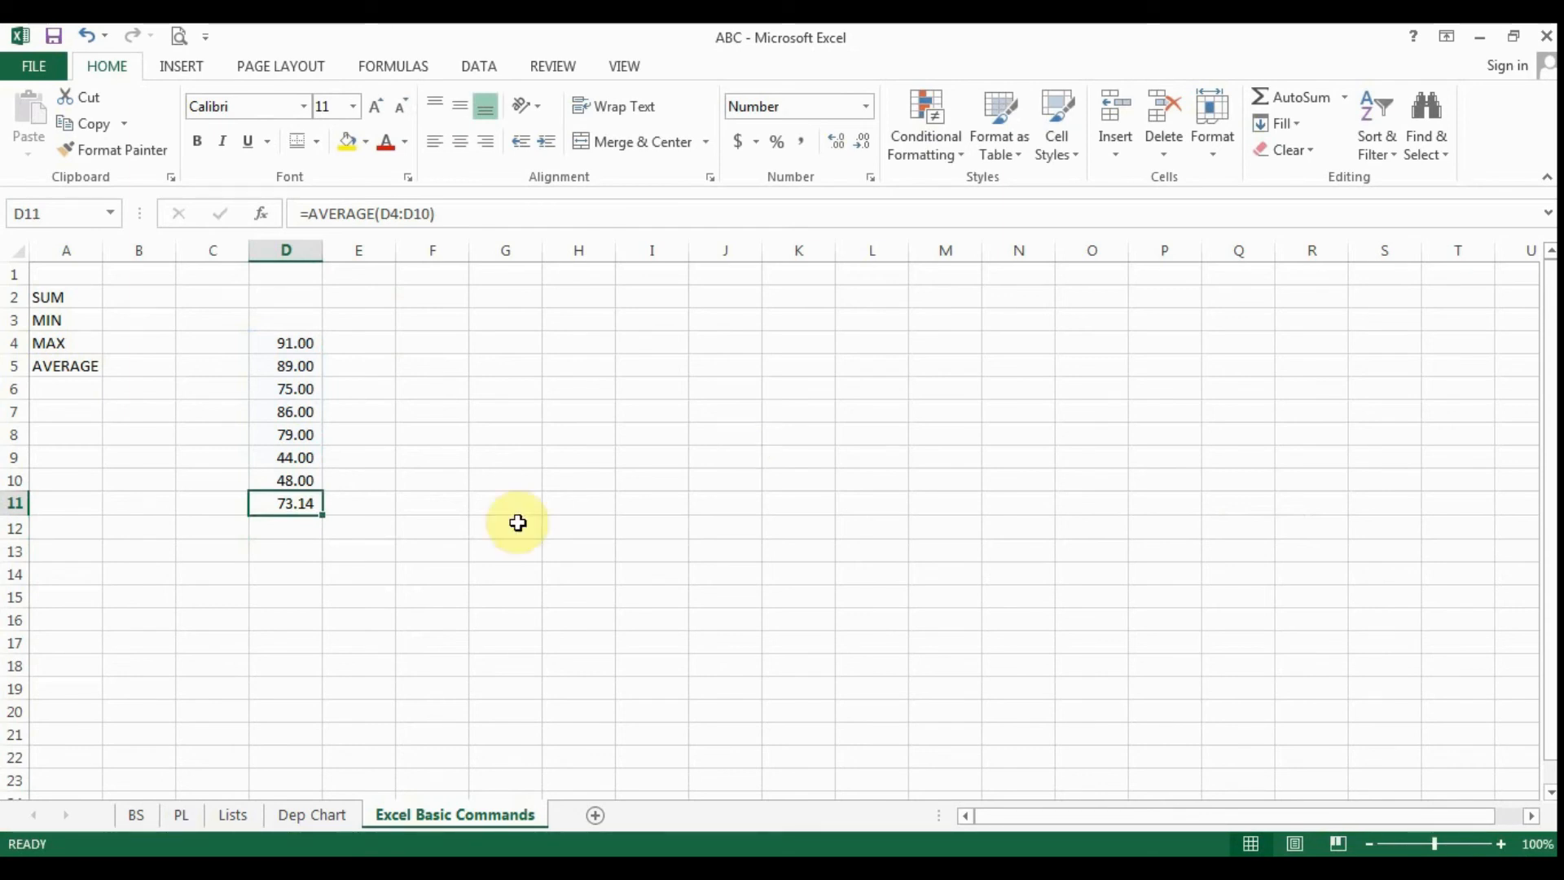
{"action": "left_click_drag", "start_coordinate": [299, 342], "coordinate": [279, 481]}
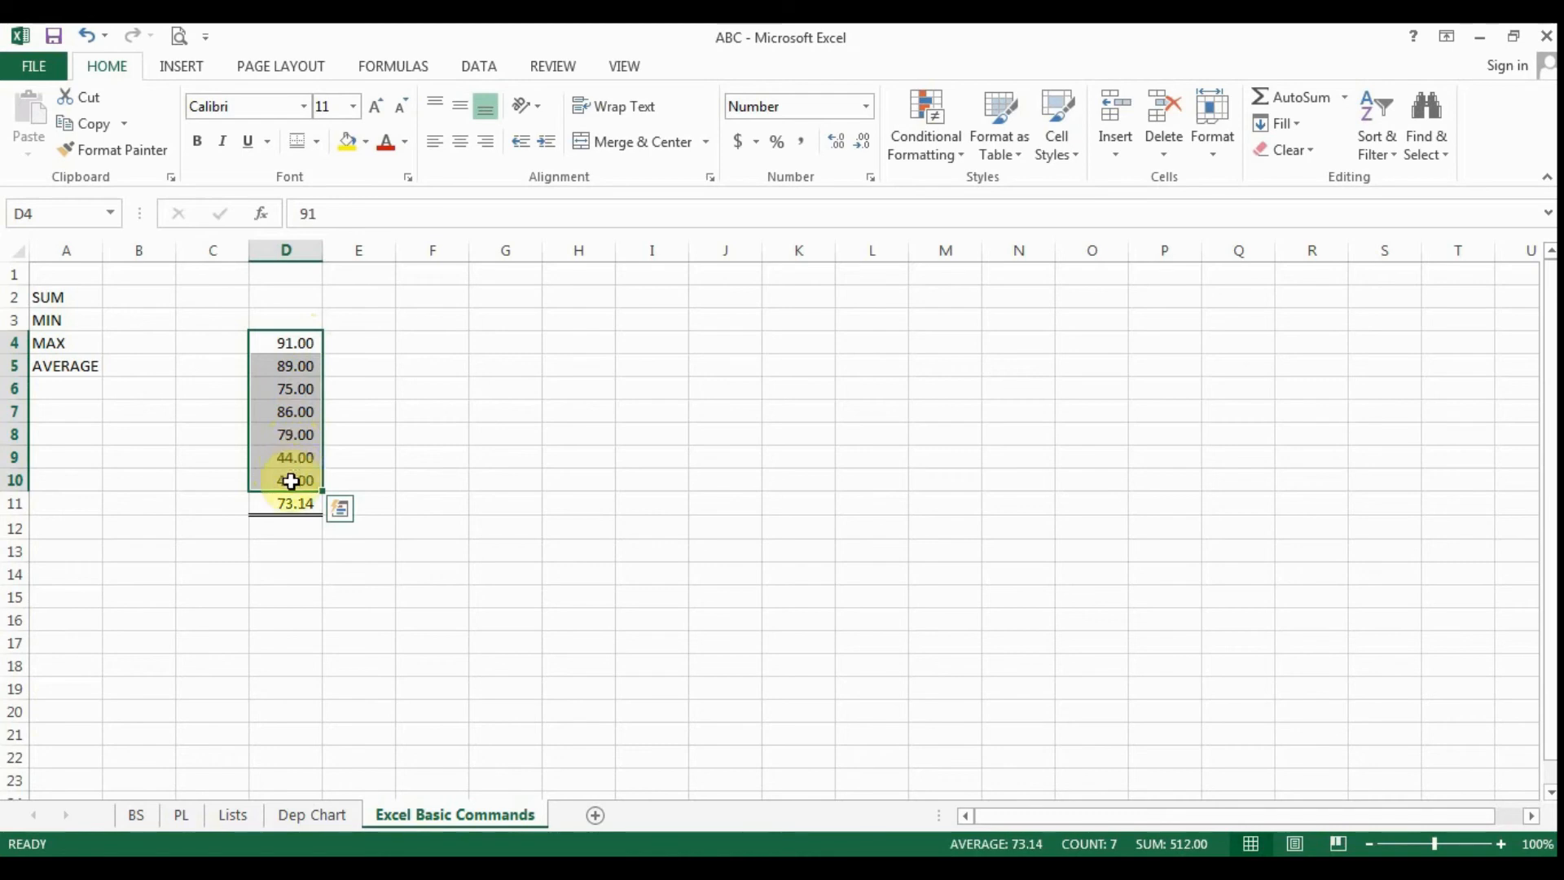
{"action": "left_click", "coordinate": [303, 591]}
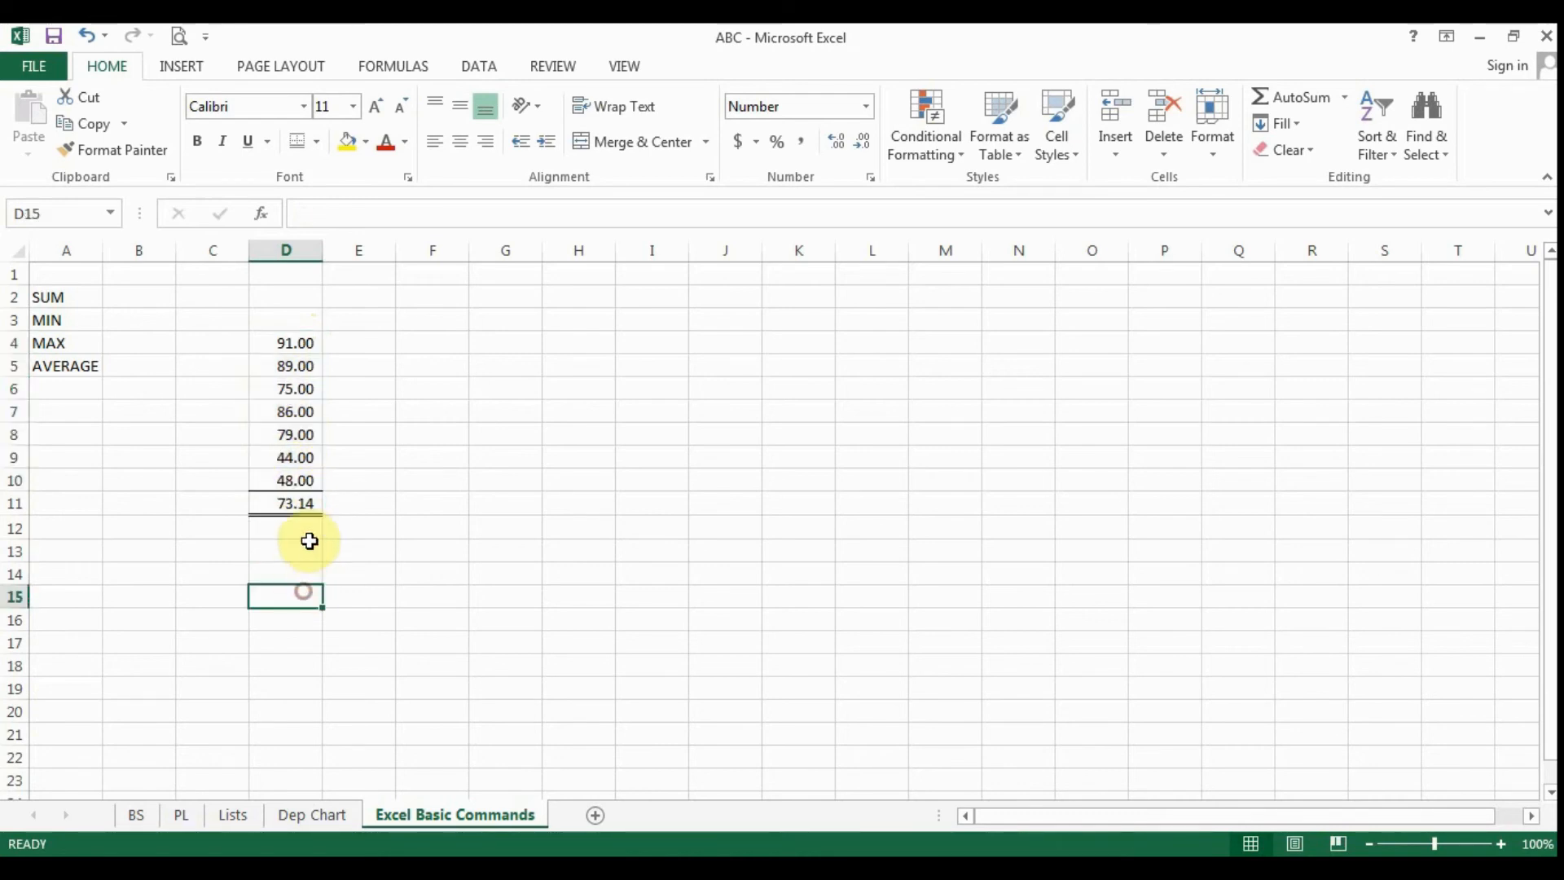
{"action": "left_click", "coordinate": [308, 503]}
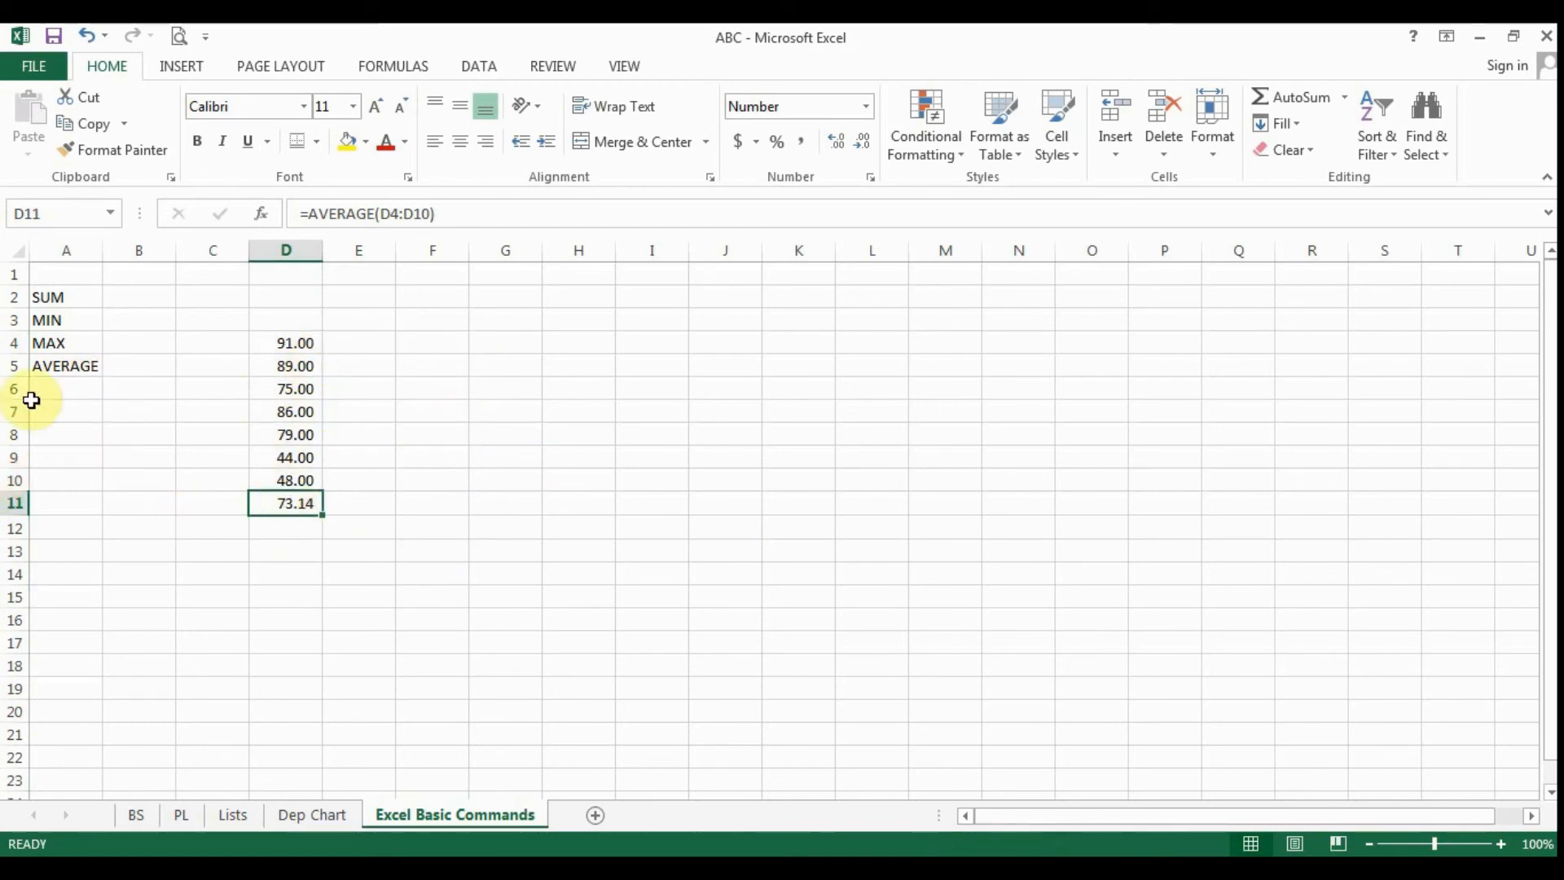
- Enter the label ROUND in A6 and inspect the Air Conditioner depreciation formula in I5 of the Dep Chart sheet
{"action": "left_click", "coordinate": [77, 383]}
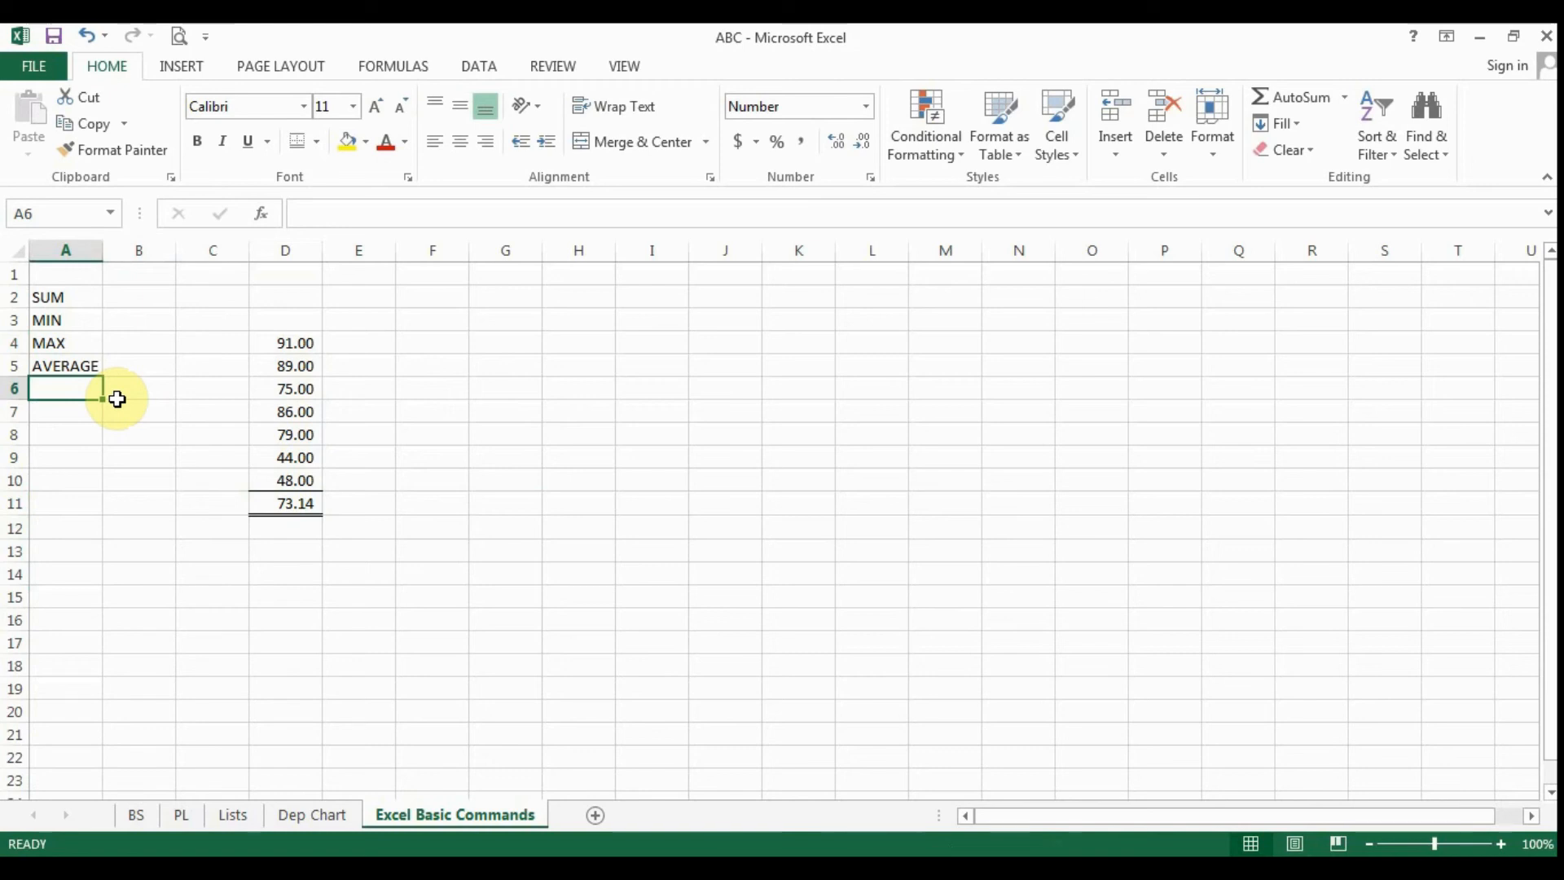
{"action": "type", "text": "ROUND"}
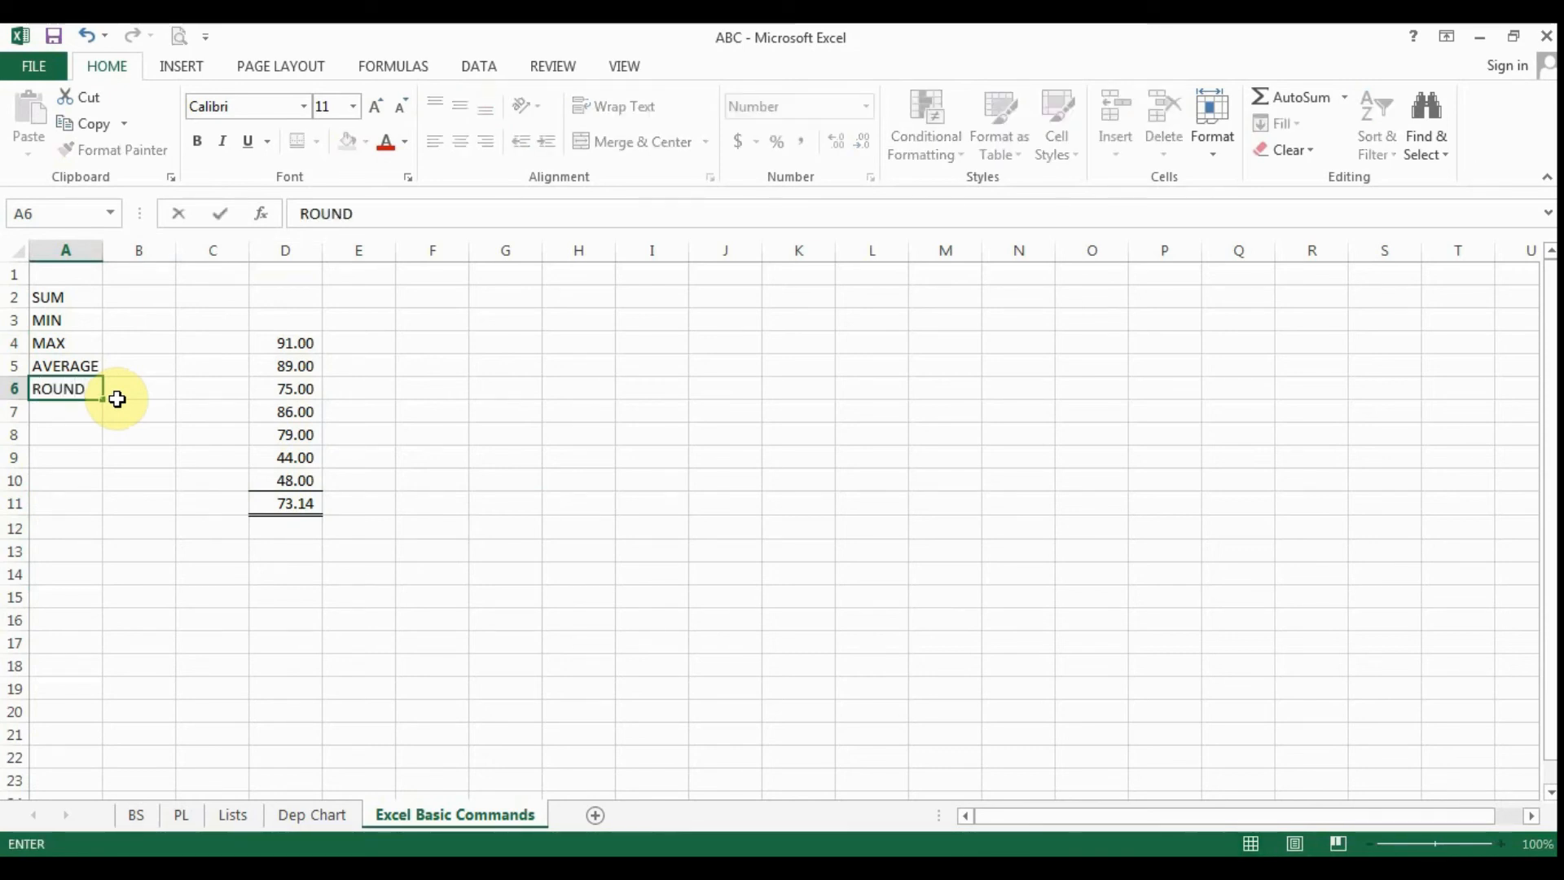
{"action": "key", "text": "Return"}
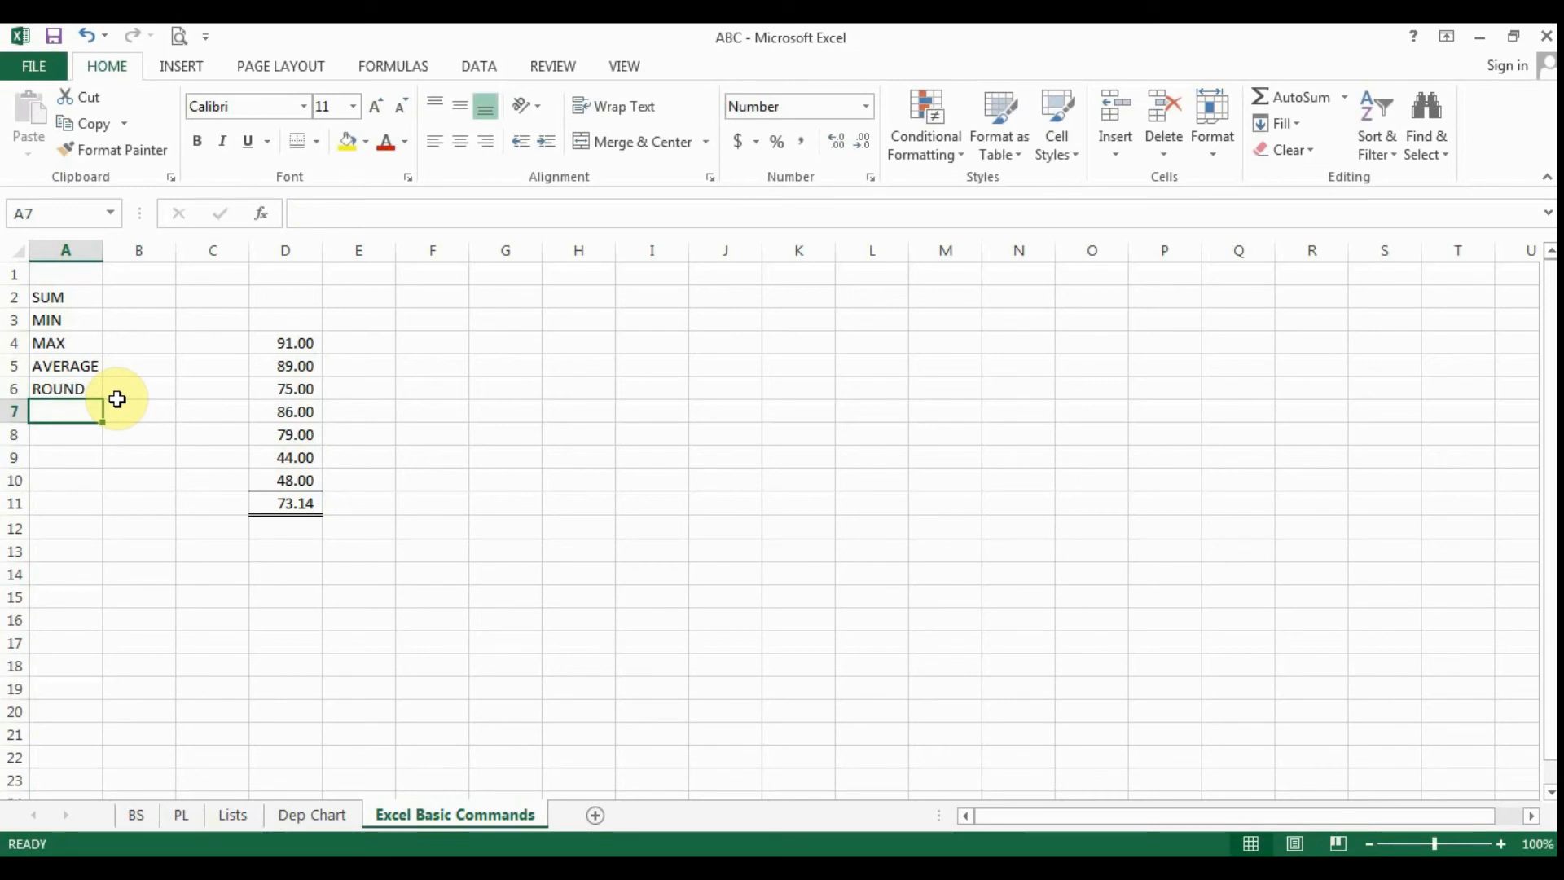
{"action": "left_click", "coordinate": [309, 815]}
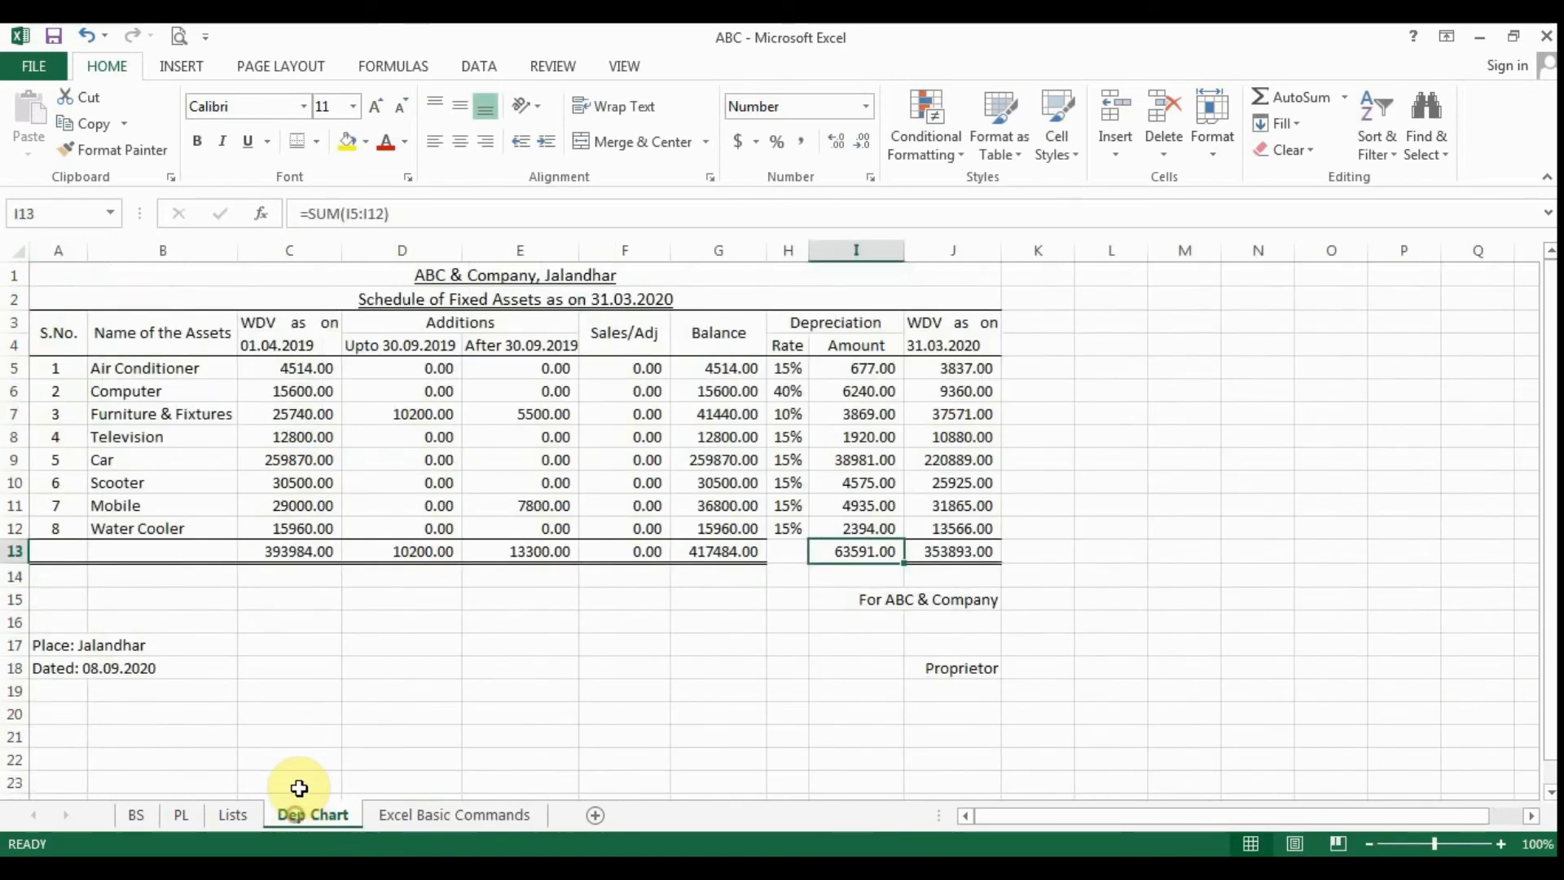
{"action": "left_click", "coordinate": [833, 371]}
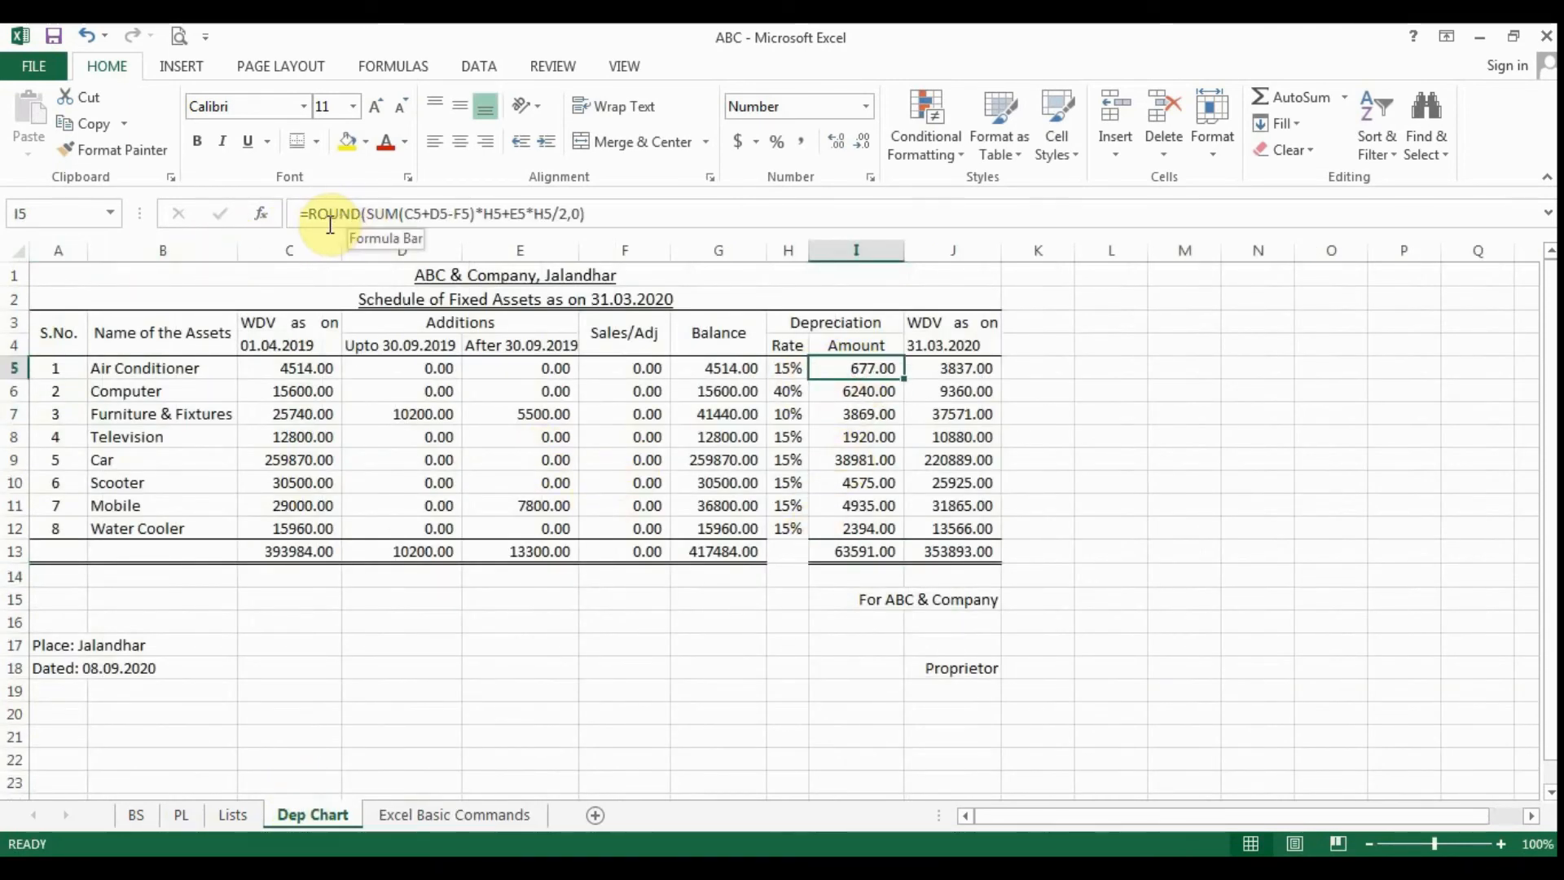
{"action": "left_click", "coordinate": [443, 815]}
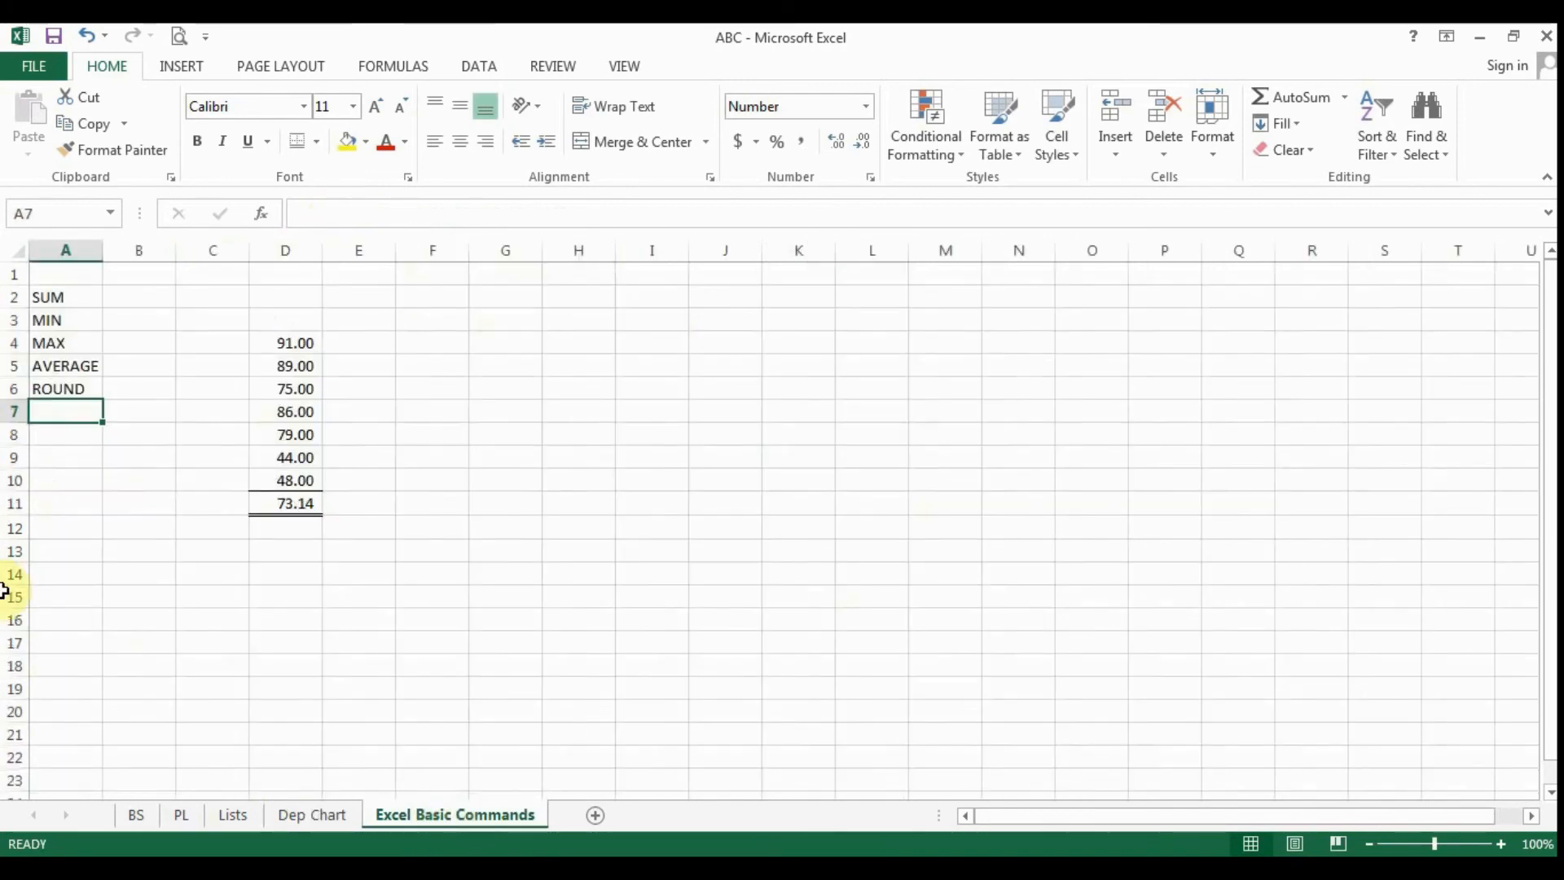
- Replace the AVERAGE formula in D11 with a SUM of D4:D10
{"action": "left_click", "coordinate": [294, 496]}
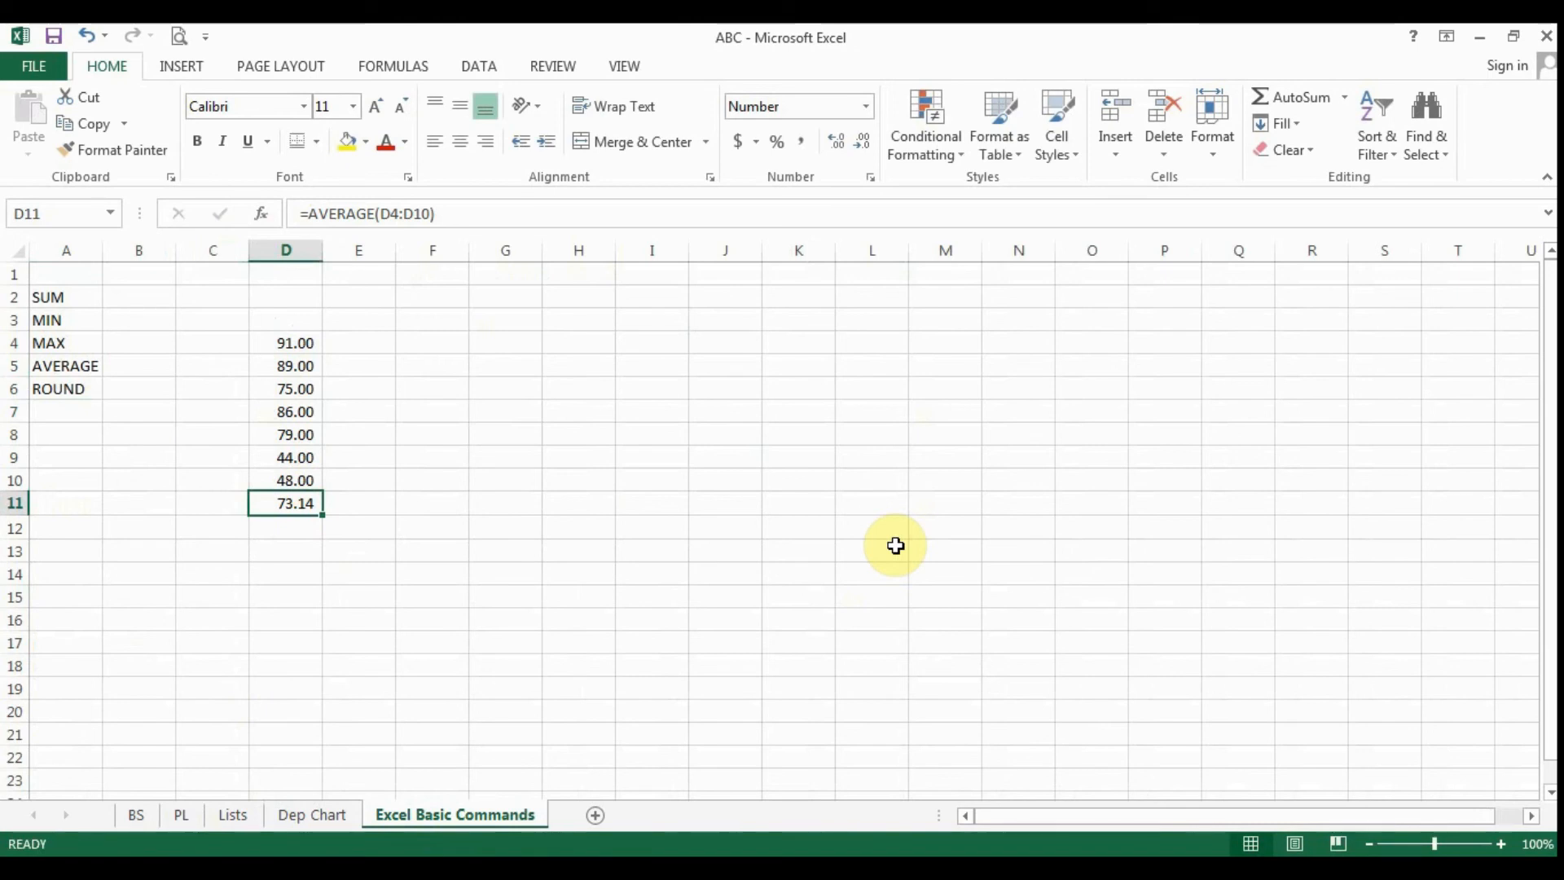
{"action": "type", "text": "=SUM("}
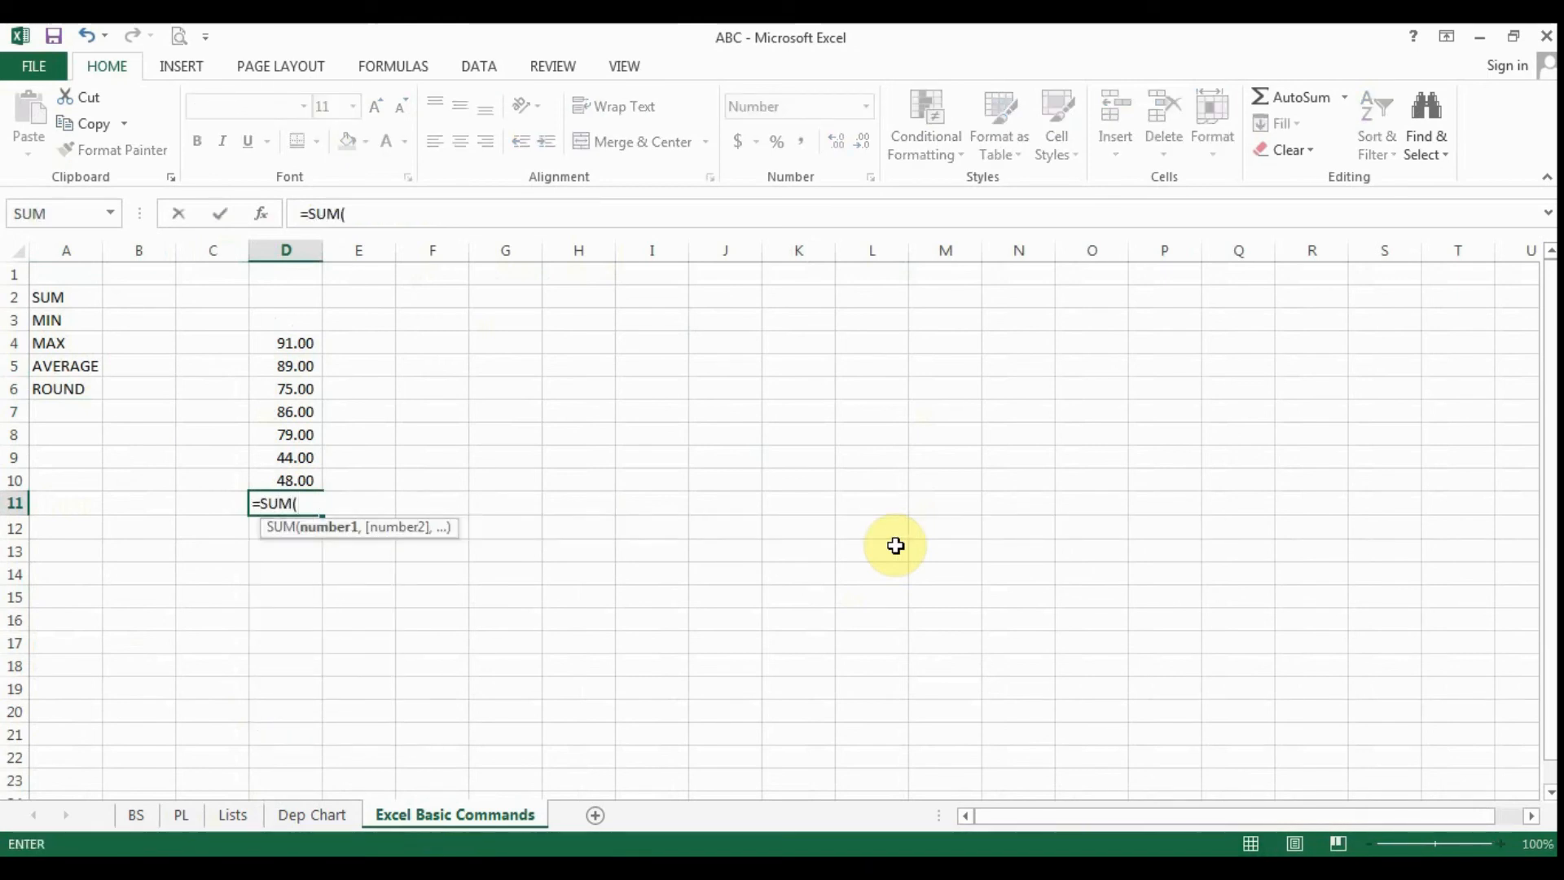
{"action": "key", "text": "Up"}
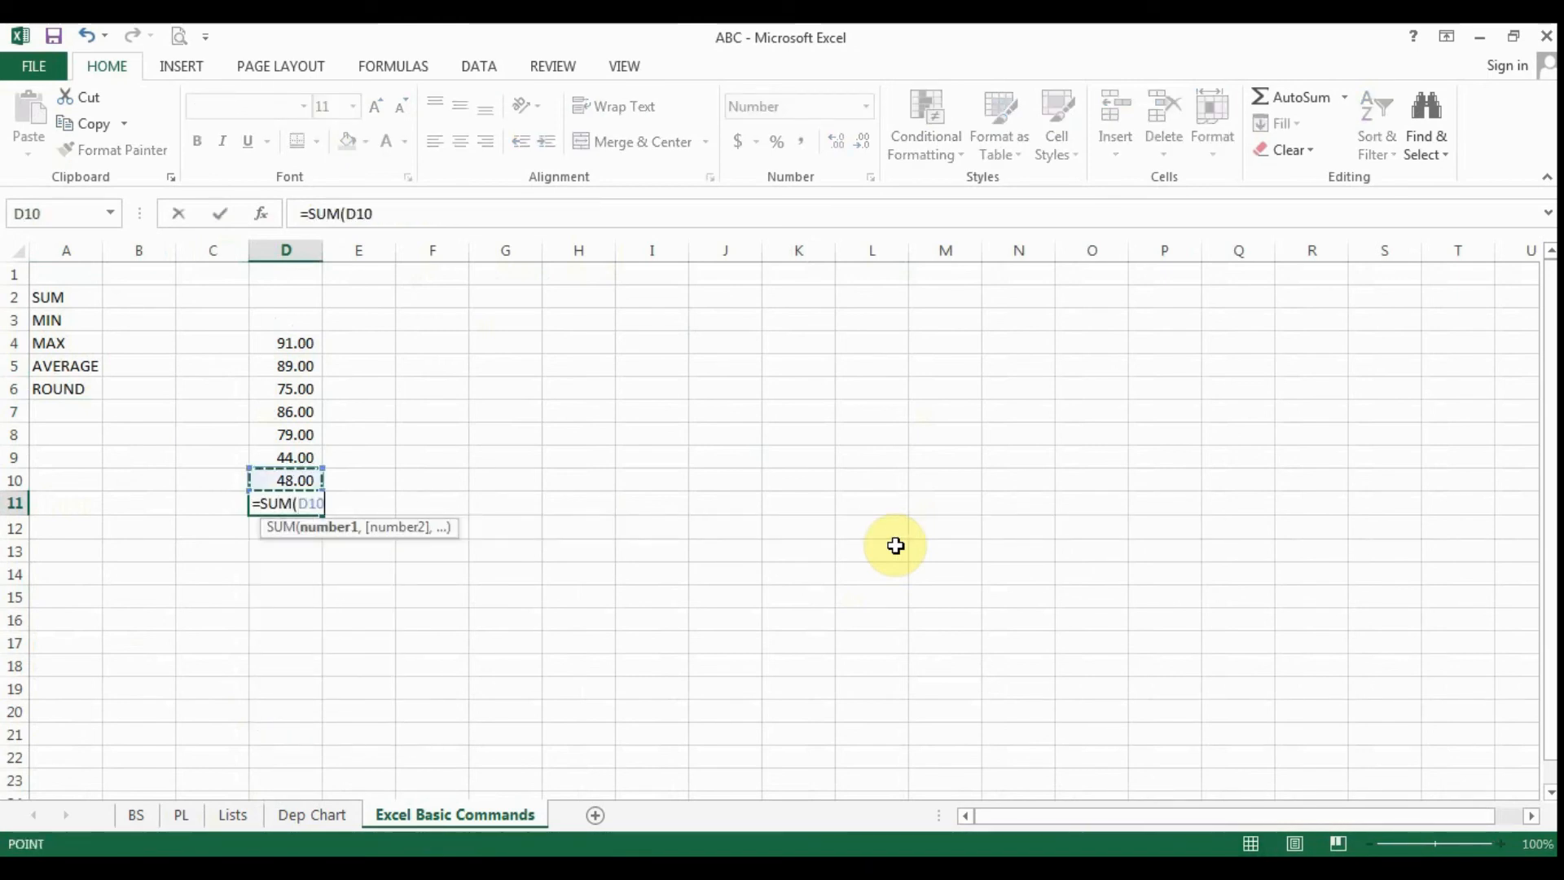
{"action": "key", "text": "shift+Up"}
{"action": "key", "text": "shift+Up"}
{"action": "key", "text": "shift+Up"}
{"action": "key", "text": "shift+Up"}
{"action": "key", "text": "shift+Up"}
{"action": "key", "text": "shift+Up"}
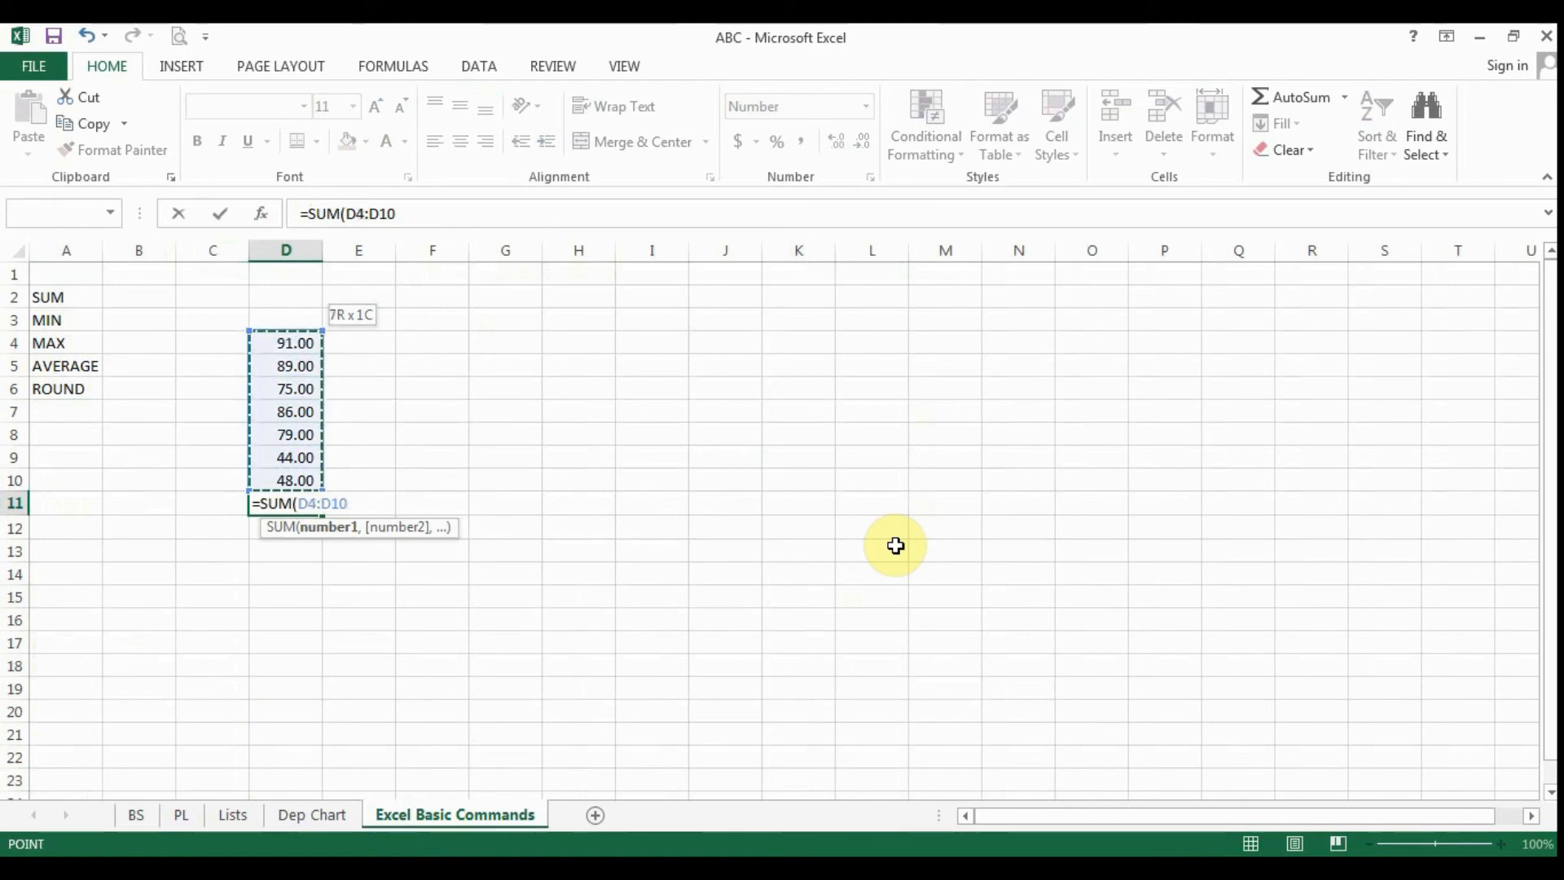
{"action": "key", "text": "Return"}
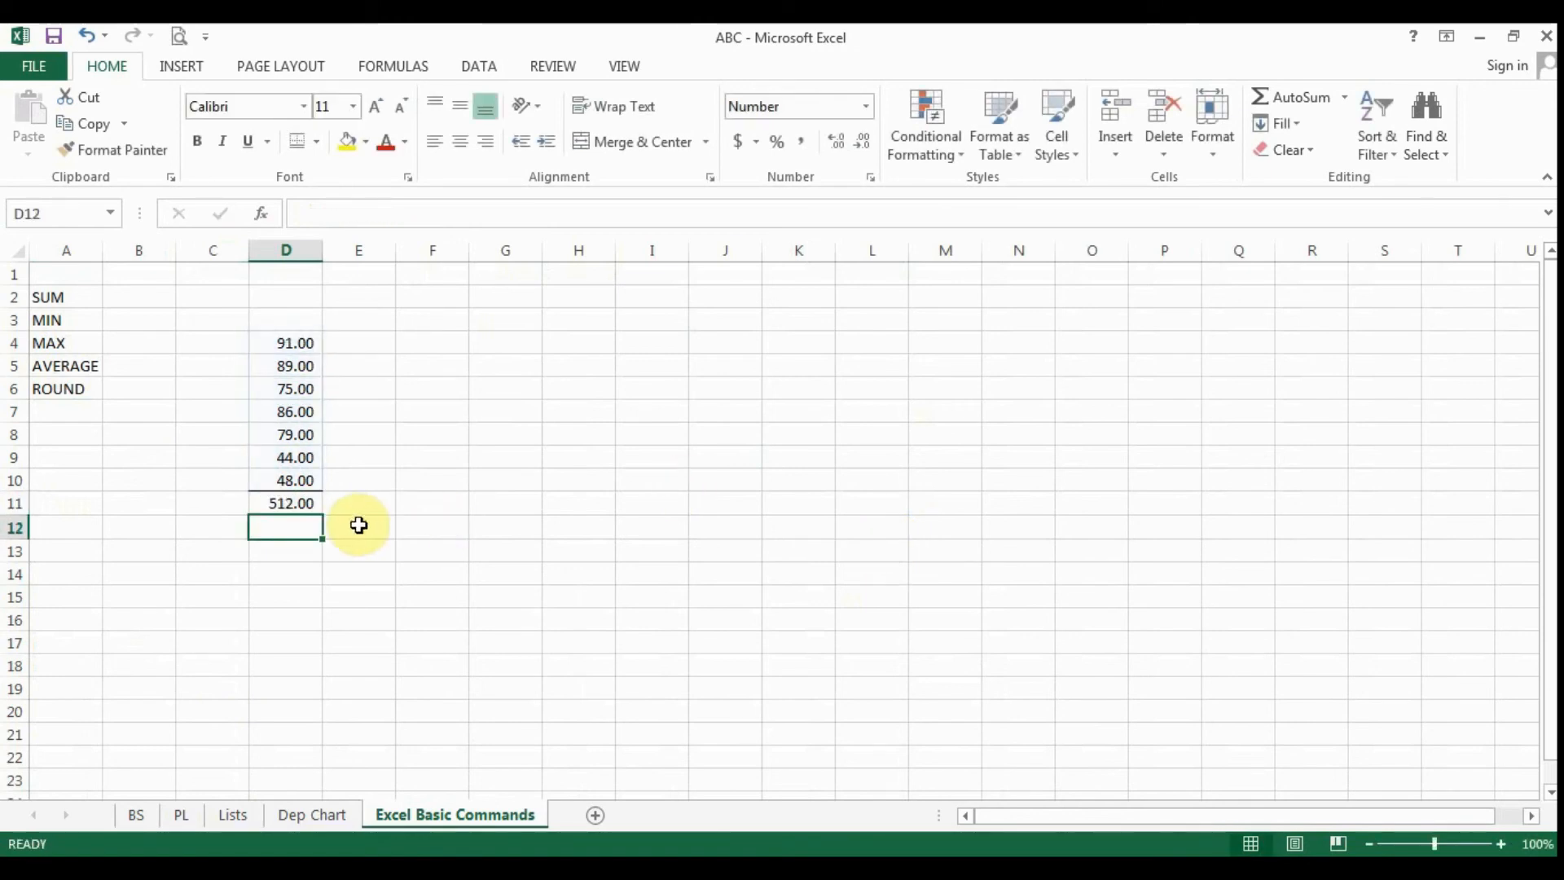
{"action": "left_click", "coordinate": [292, 503]}
- Change the value in D7 to 86.87 and in D5 to 89.12, and return to the total in D11
{"action": "left_click", "coordinate": [299, 411]}
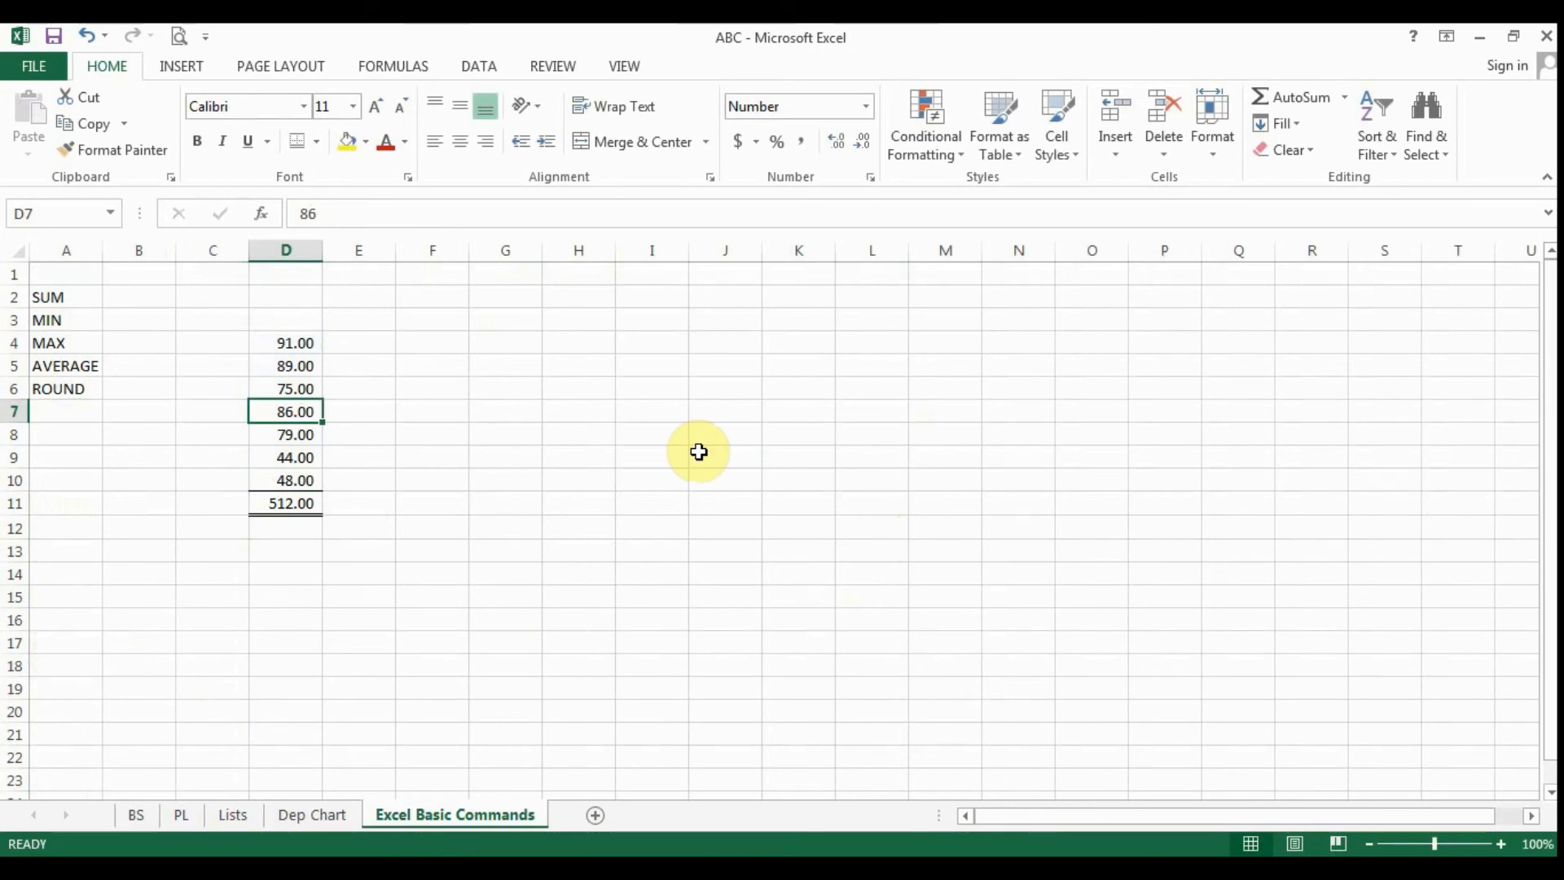
{"action": "type", "text": "86"}
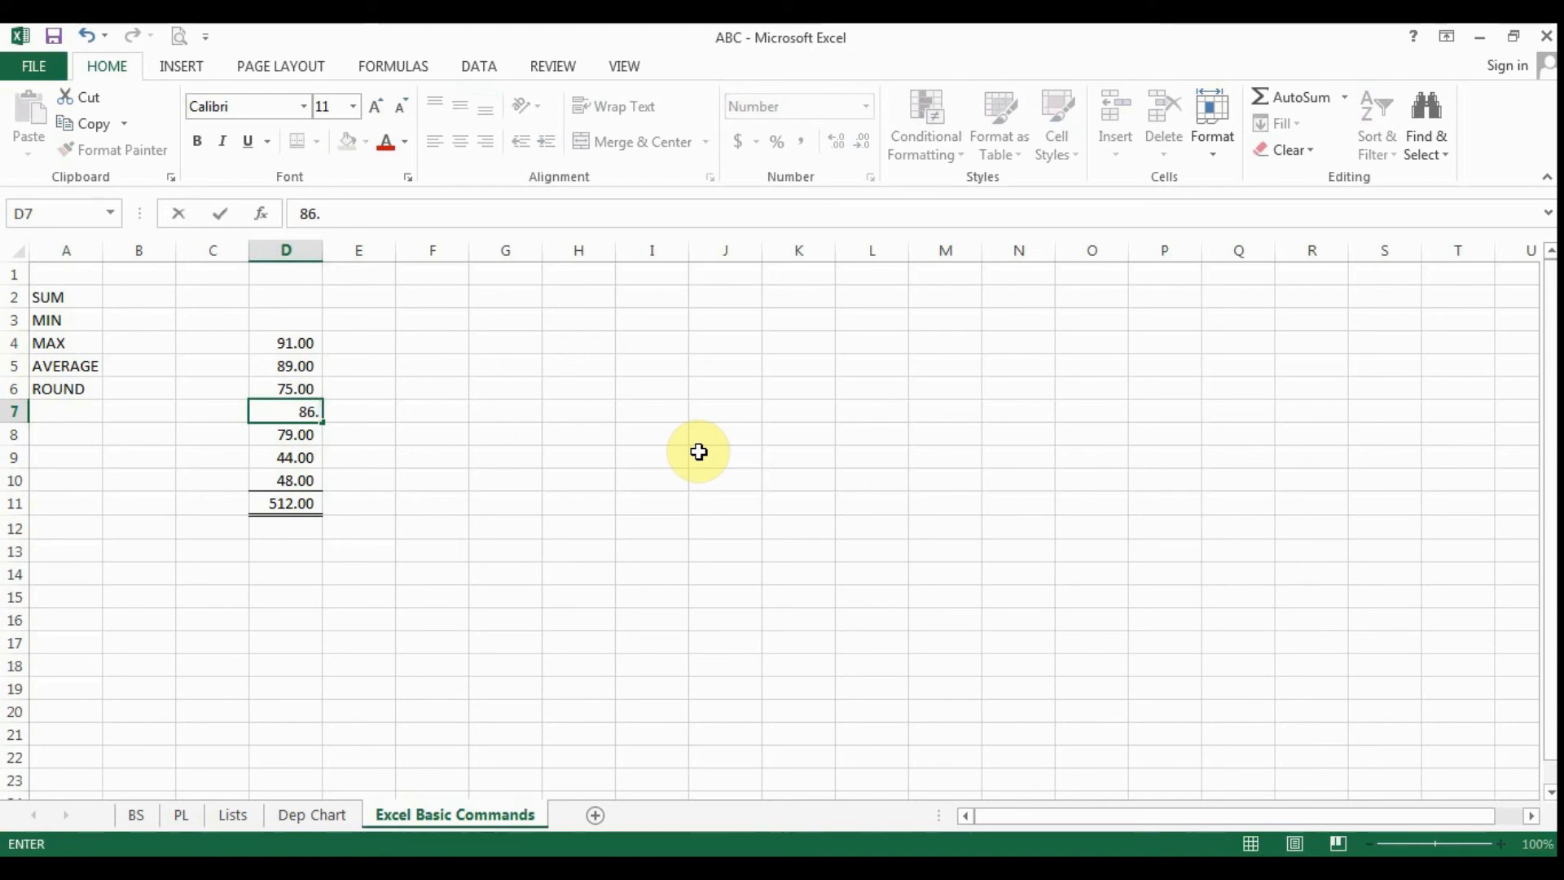
{"action": "type", "text": ".87"}
{"action": "key", "text": "Return"}
{"action": "key", "text": "Up"}
{"action": "key", "text": "Up"}
{"action": "key", "text": "Up"}
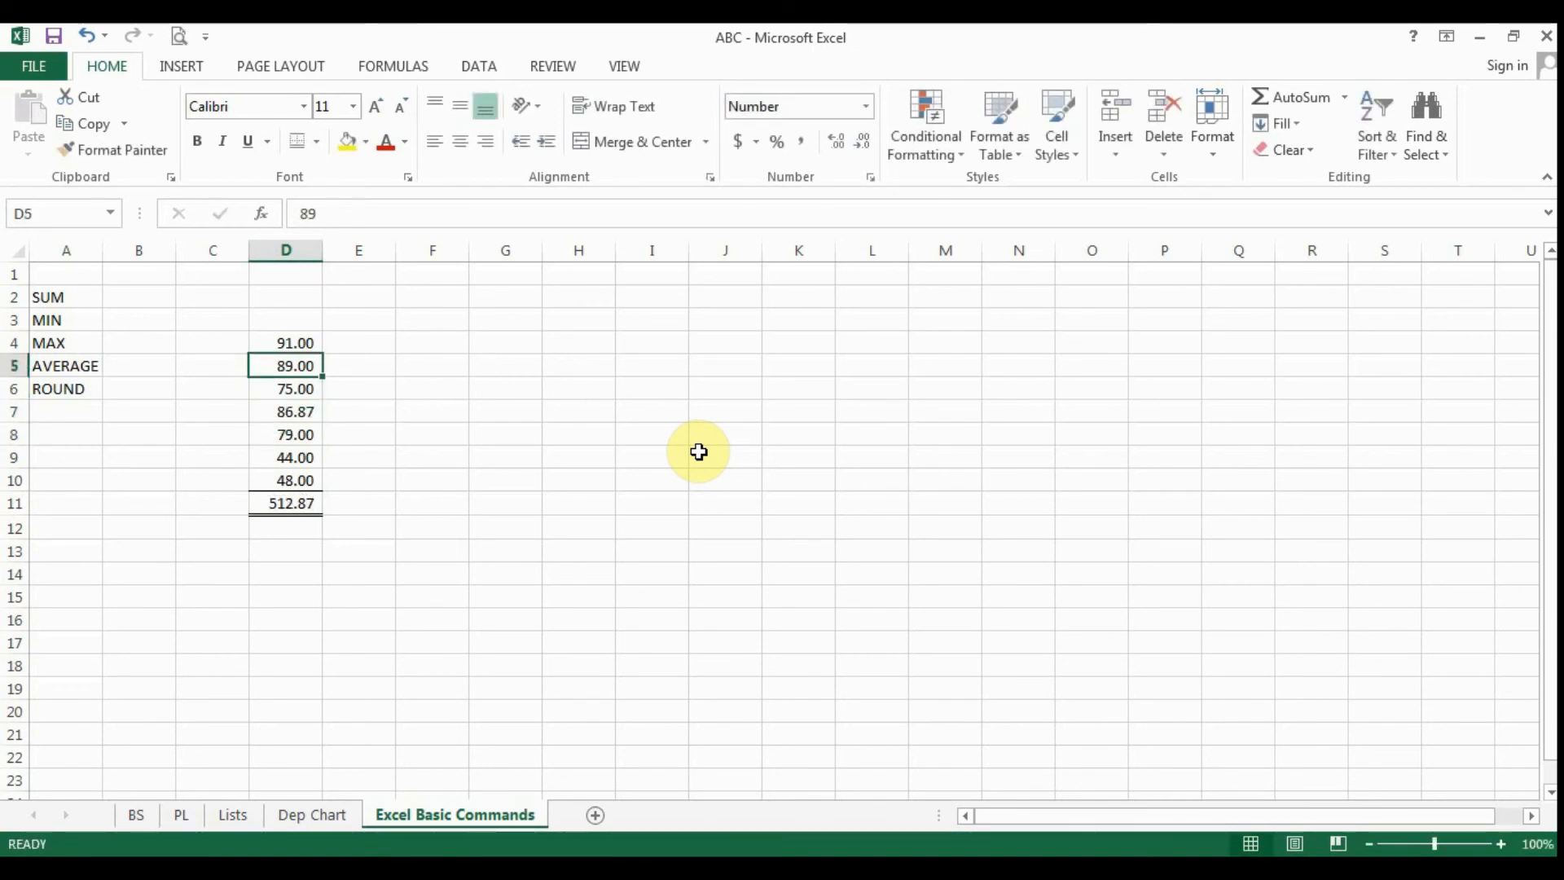
{"action": "type", "text": "89.12"}
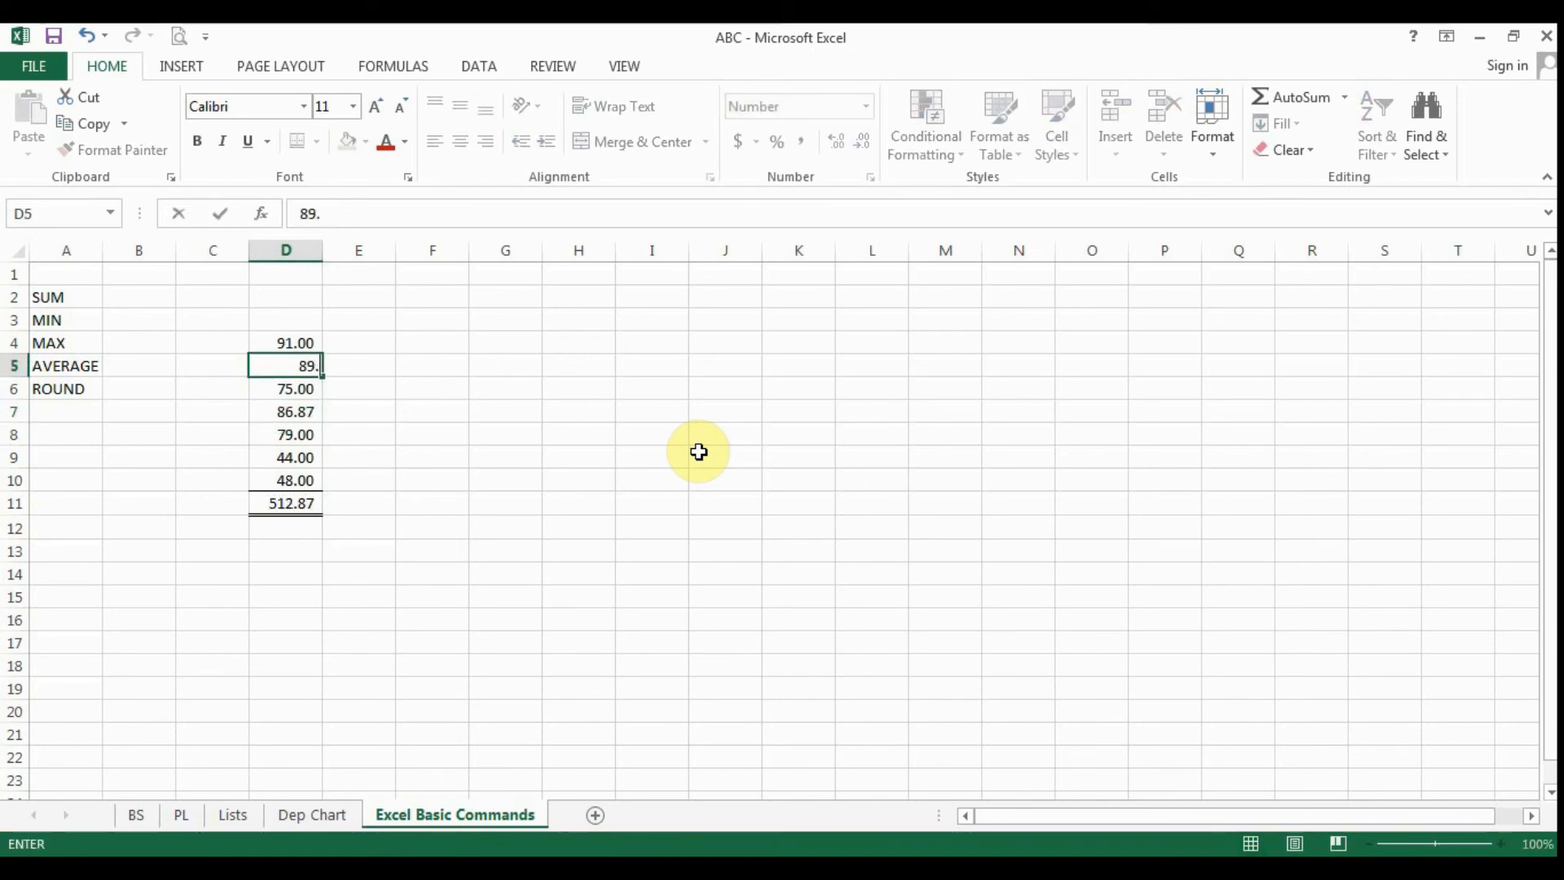
{"action": "key", "text": "Return"}
{"action": "key", "text": "Down"}
{"action": "key", "text": "Down"}
{"action": "key", "text": "Down"}
{"action": "key", "text": "Down"}
{"action": "key", "text": "Down"}
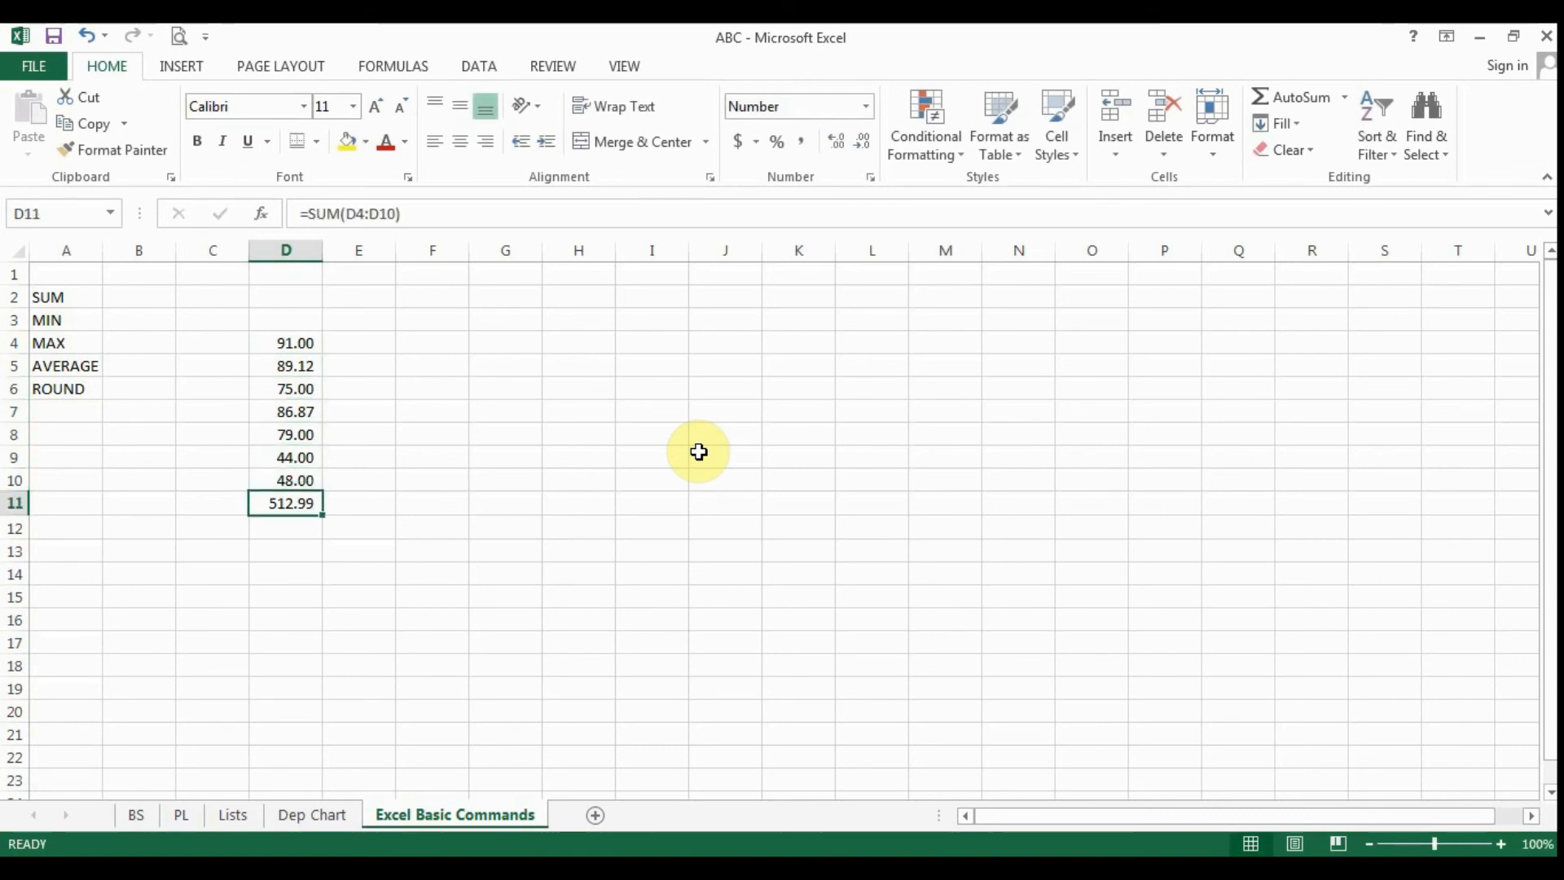
{"action": "key", "text": "F2"}
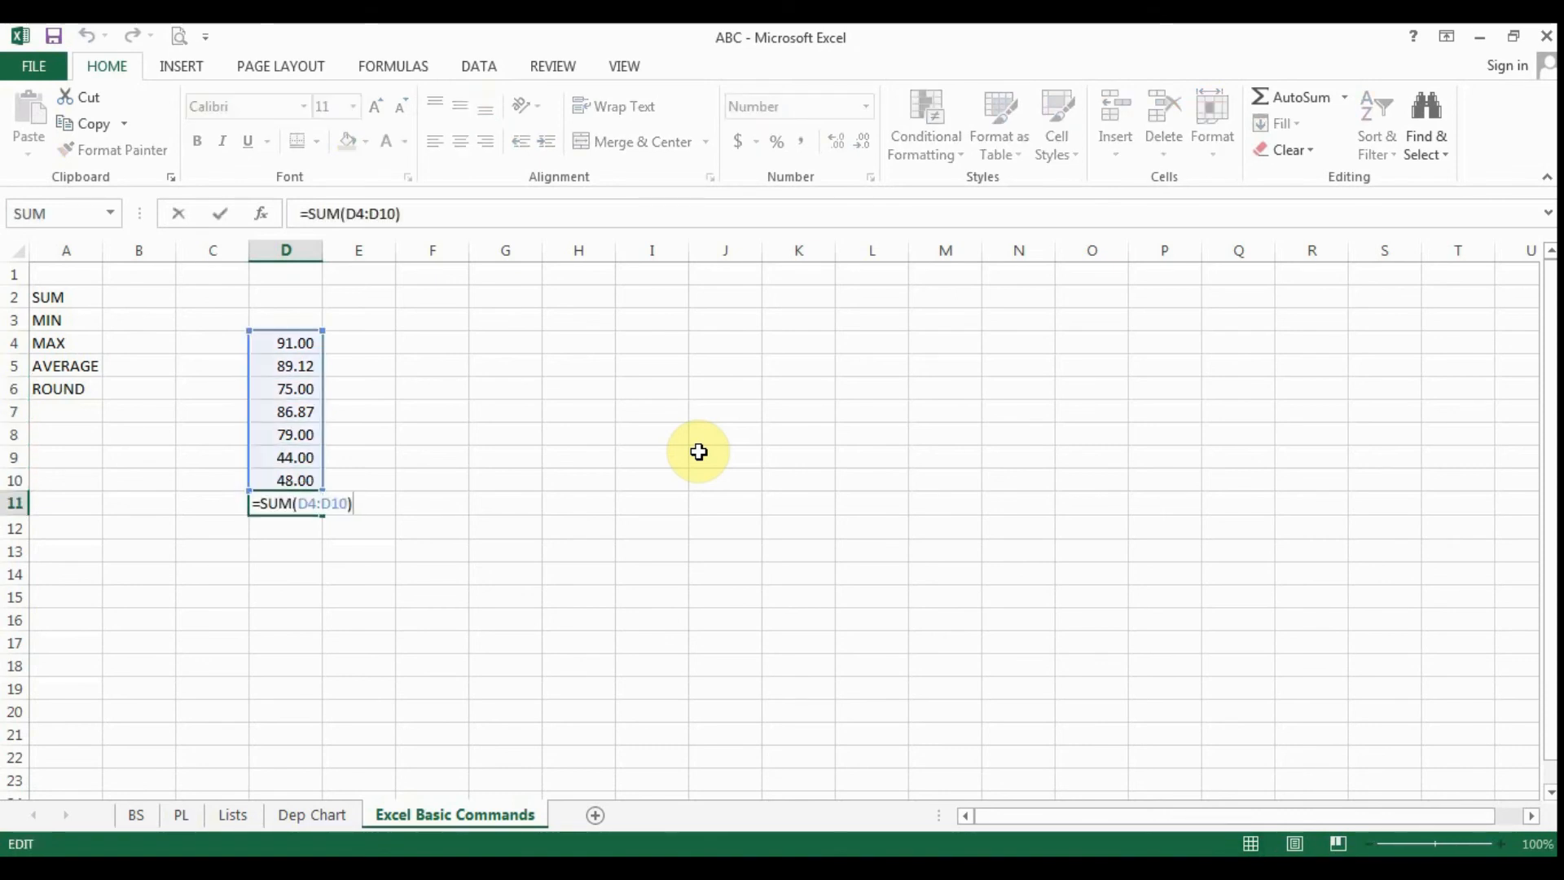
{"action": "key", "text": "Left"}
{"action": "key", "text": "Left"}
{"action": "key", "text": "Left"}
{"action": "key", "text": "Left"}
{"action": "key", "text": "Left"}
{"action": "key", "text": "Left"}
{"action": "key", "text": "Left"}
{"action": "key", "text": "Left"}
{"action": "key", "text": "Left"}
{"action": "key", "text": "Left"}
{"action": "key", "text": "Left"}
{"action": "type", "text": "ROUN"}
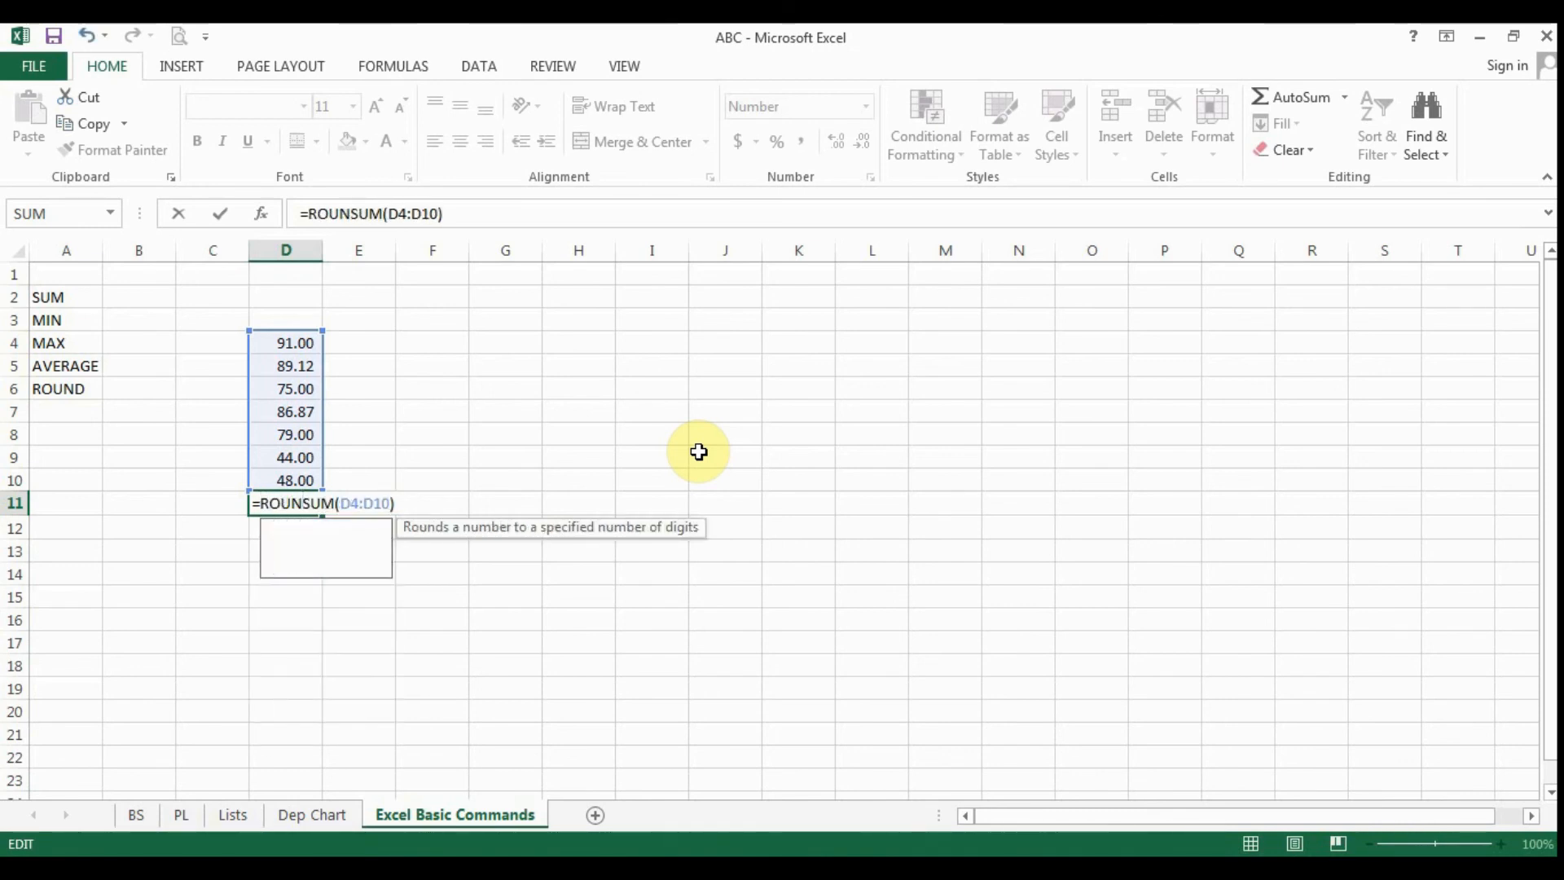
{"action": "type", "text": "D("}
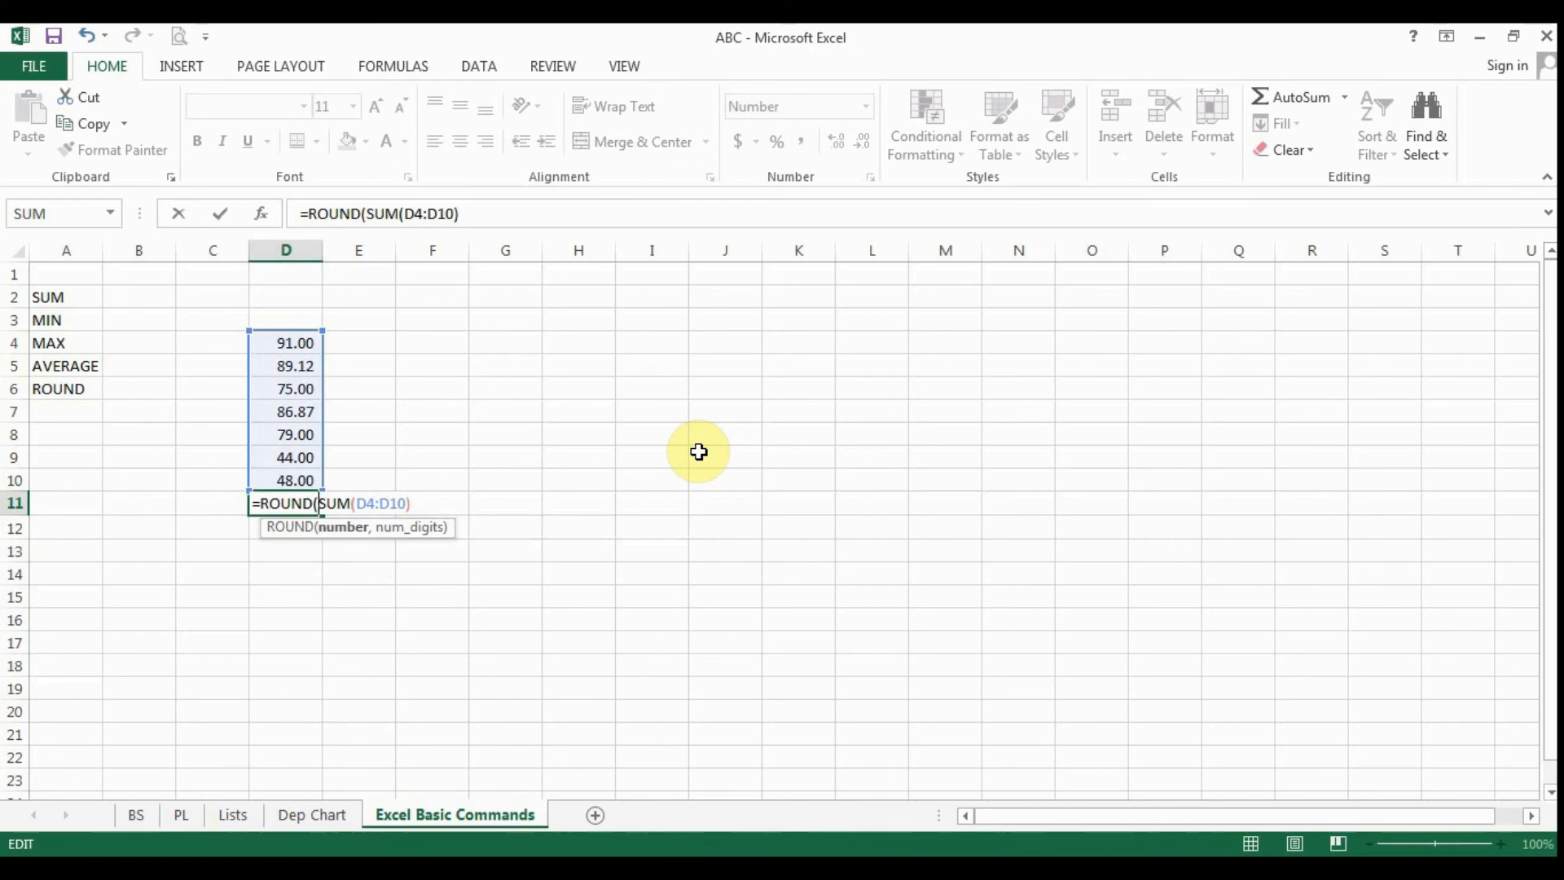
{"action": "key", "text": "Escape"}
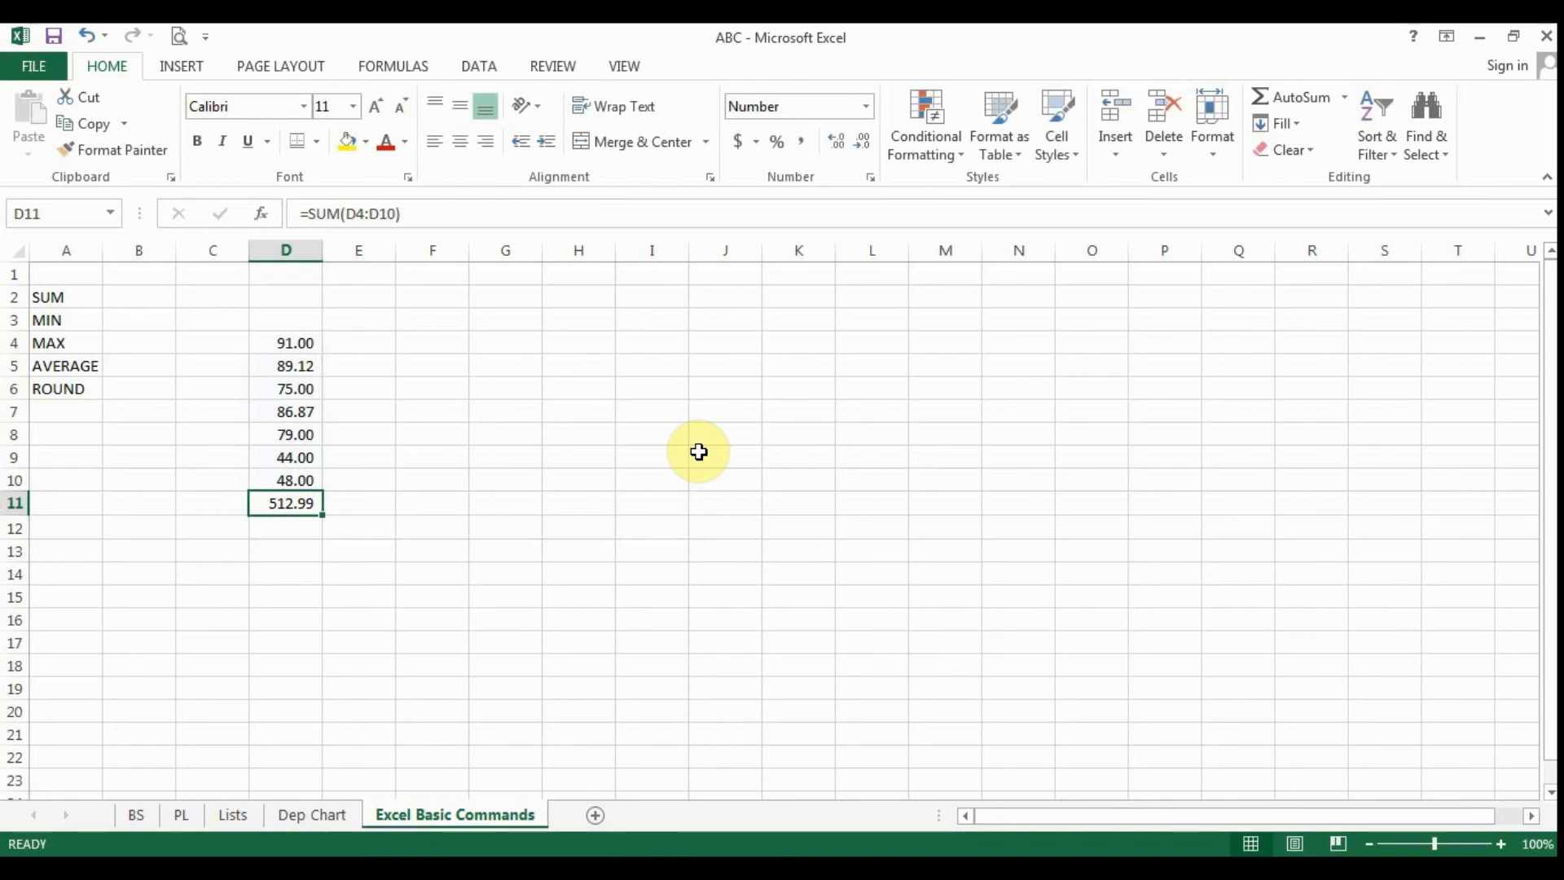
- Wrap the SUM formula in D11 in a ROUND function with 0 digits, giving =ROUND(SUM(D4:D10),0)
{"action": "key", "text": "Left"}
{"action": "key", "text": "Right"}
{"action": "key", "text": "F2"}
{"action": "key", "text": "Left"}
{"action": "key", "text": "Left"}
{"action": "key", "text": "Left"}
{"action": "key", "text": "Left"}
{"action": "key", "text": "Left"}
{"action": "key", "text": "Left"}
{"action": "key", "text": "Left"}
{"action": "key", "text": "Left"}
{"action": "key", "text": "Left"}
{"action": "key", "text": "Left"}
{"action": "key", "text": "Left"}
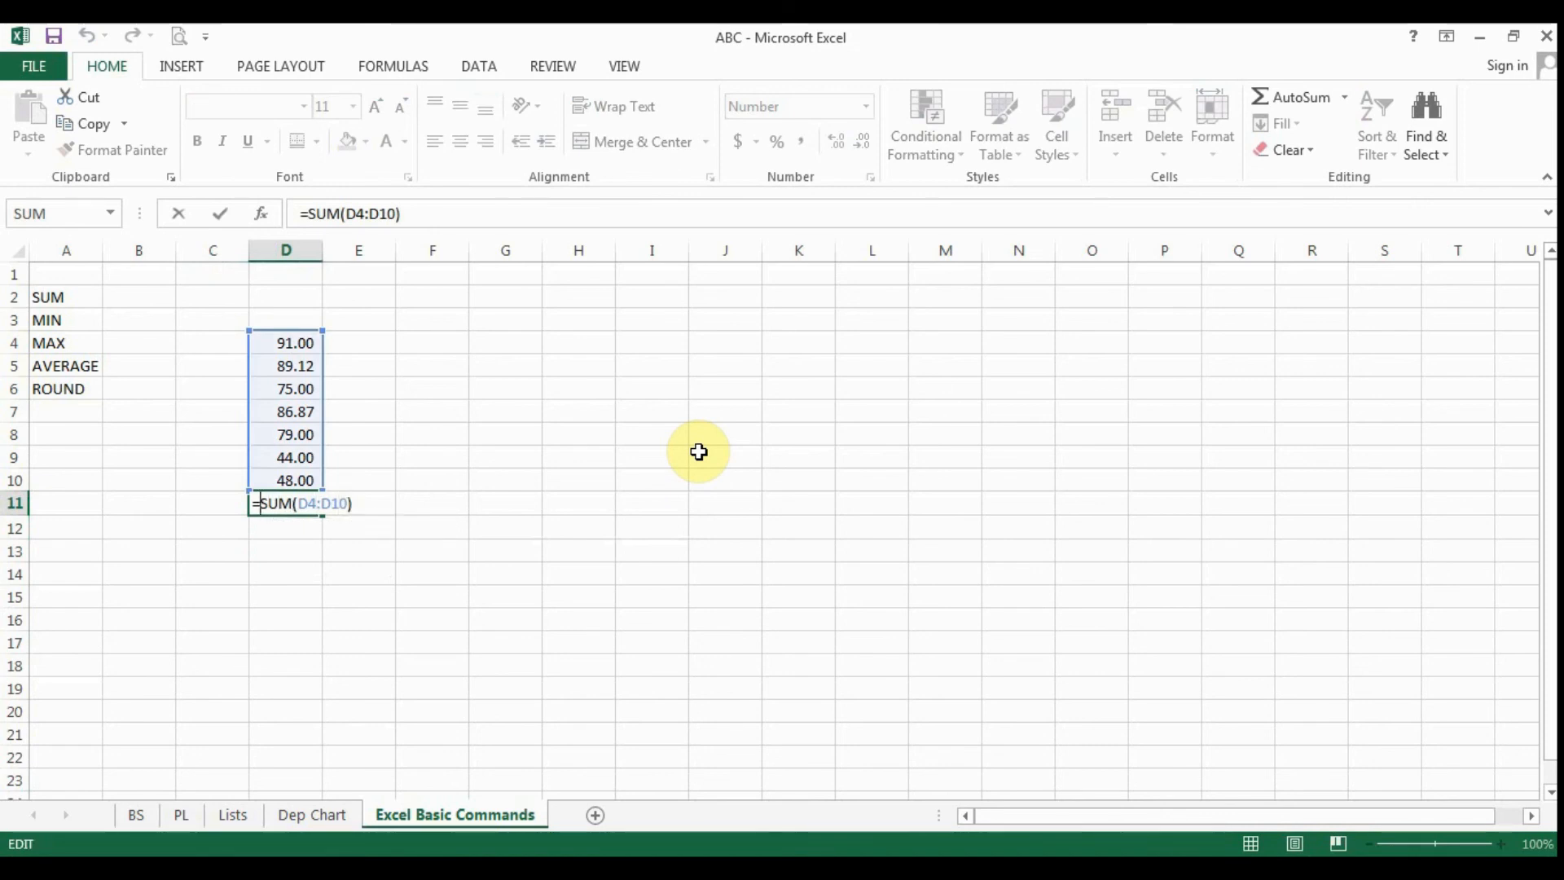
{"action": "type", "text": "ROUND"}
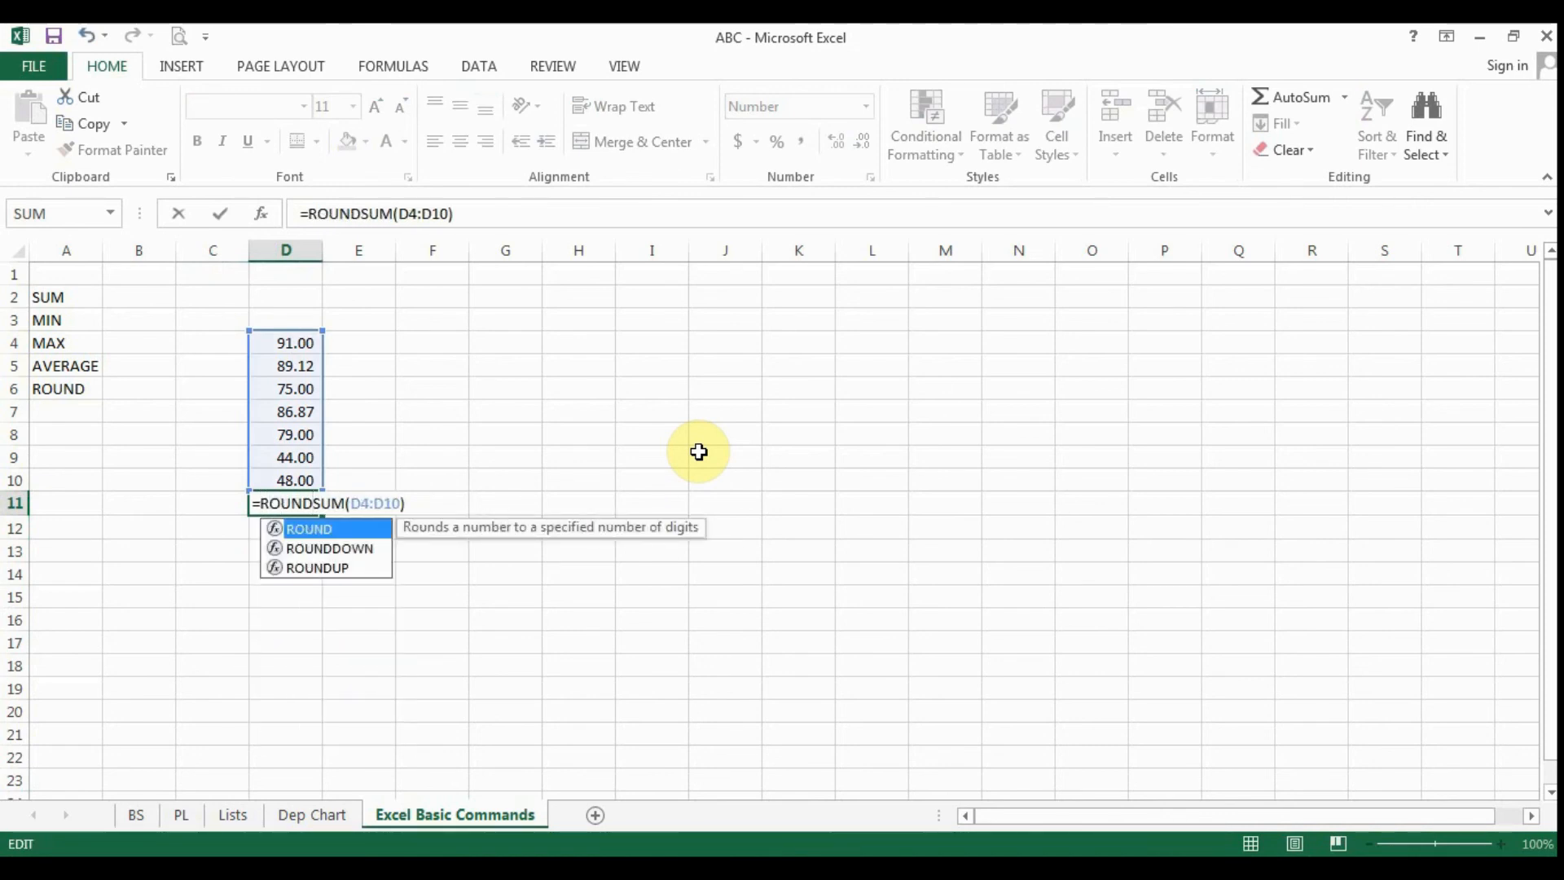
{"action": "type", "text": "("}
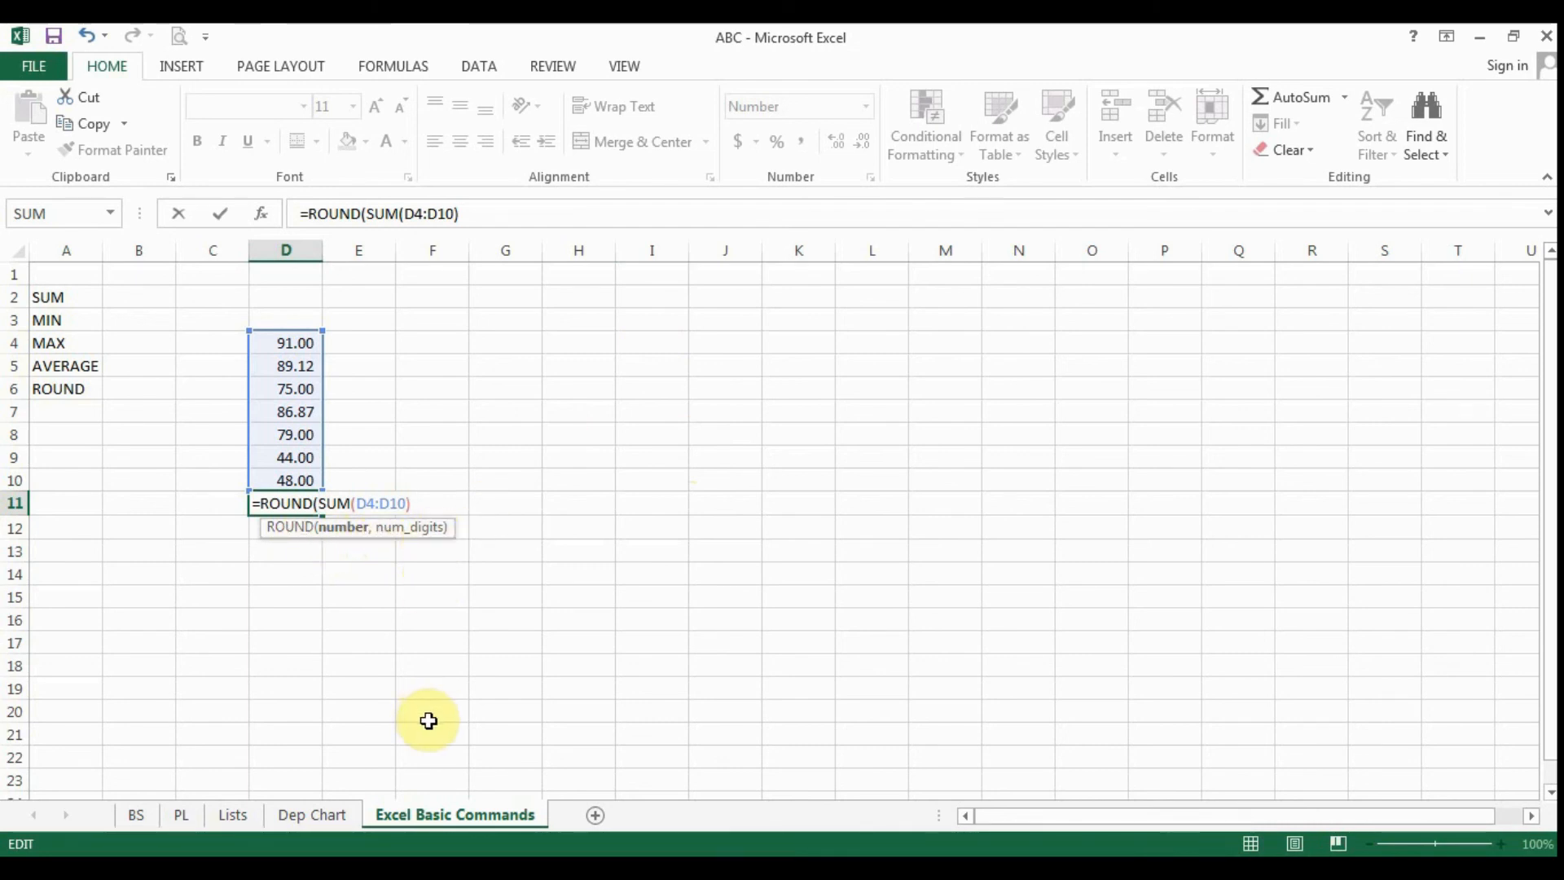
{"action": "type", "text": ","}
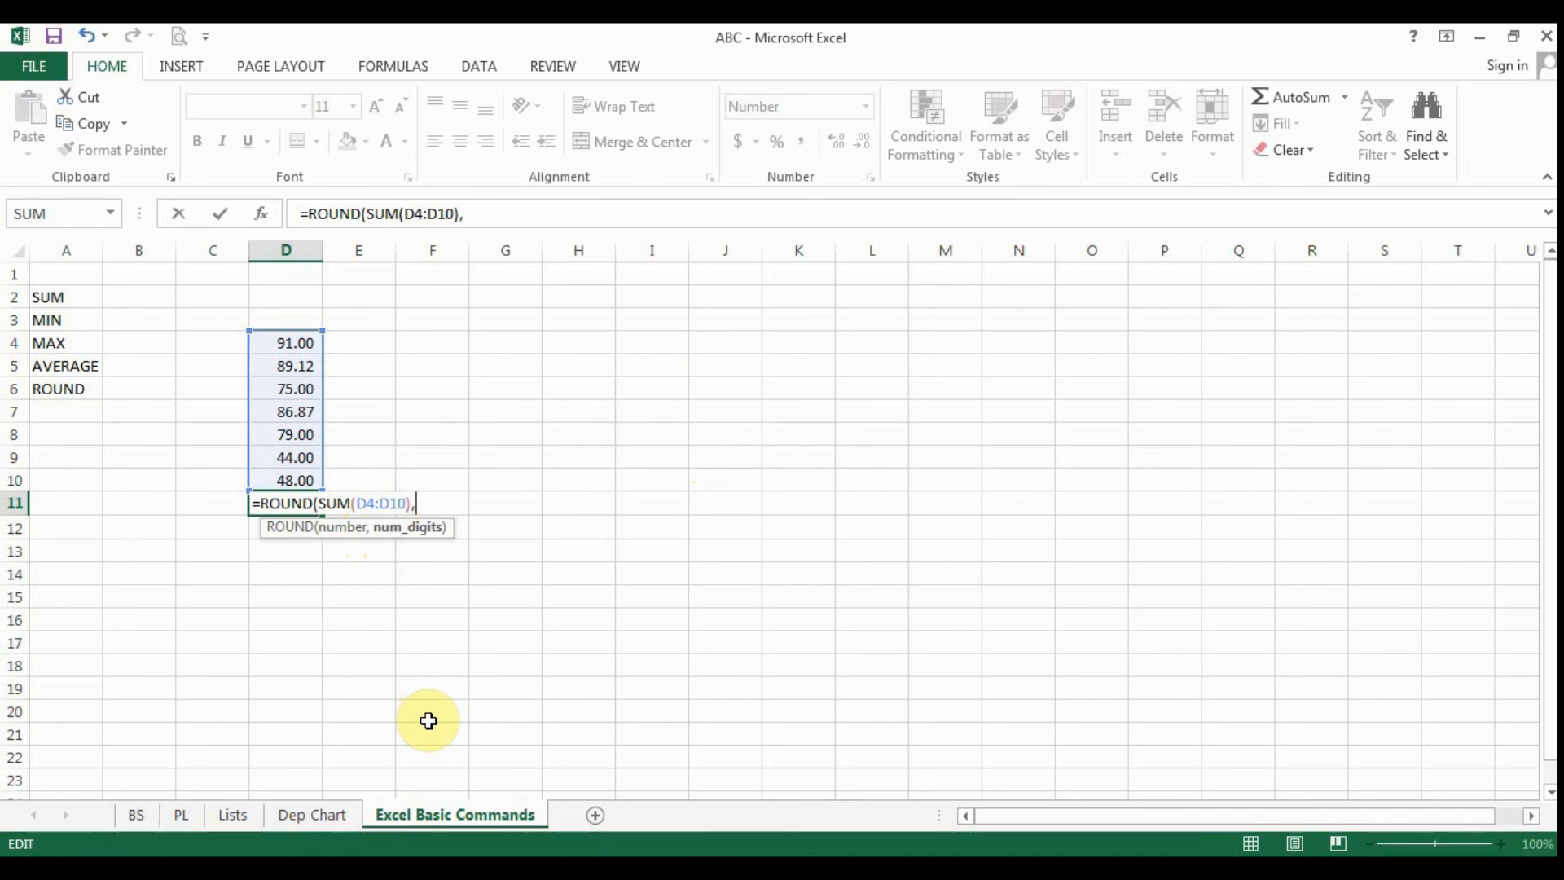
{"action": "type", "text": "0)"}
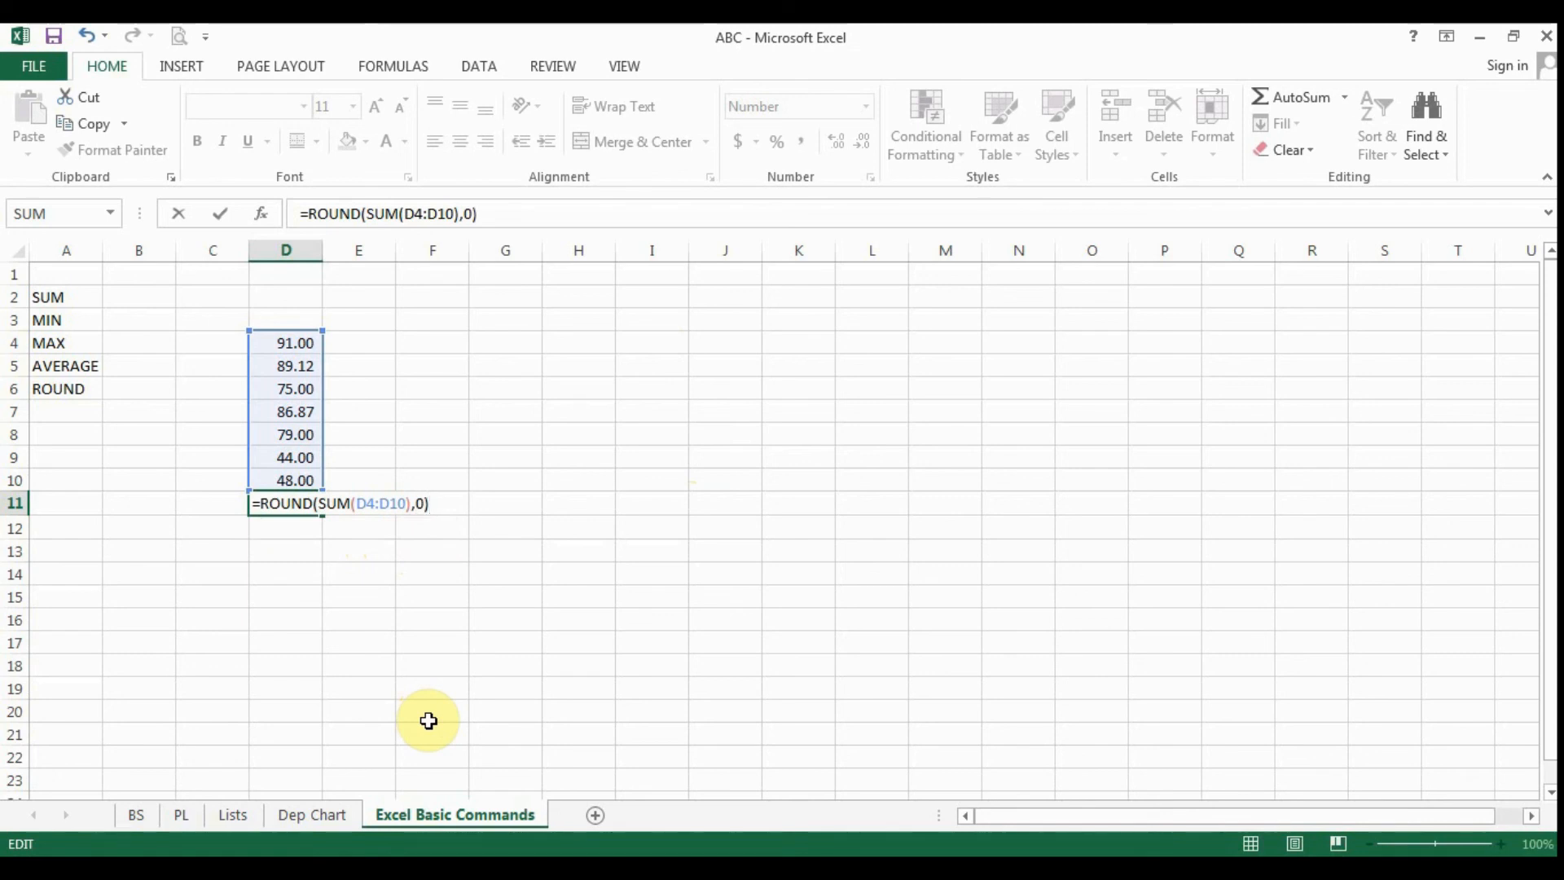
{"action": "key", "text": "Return"}
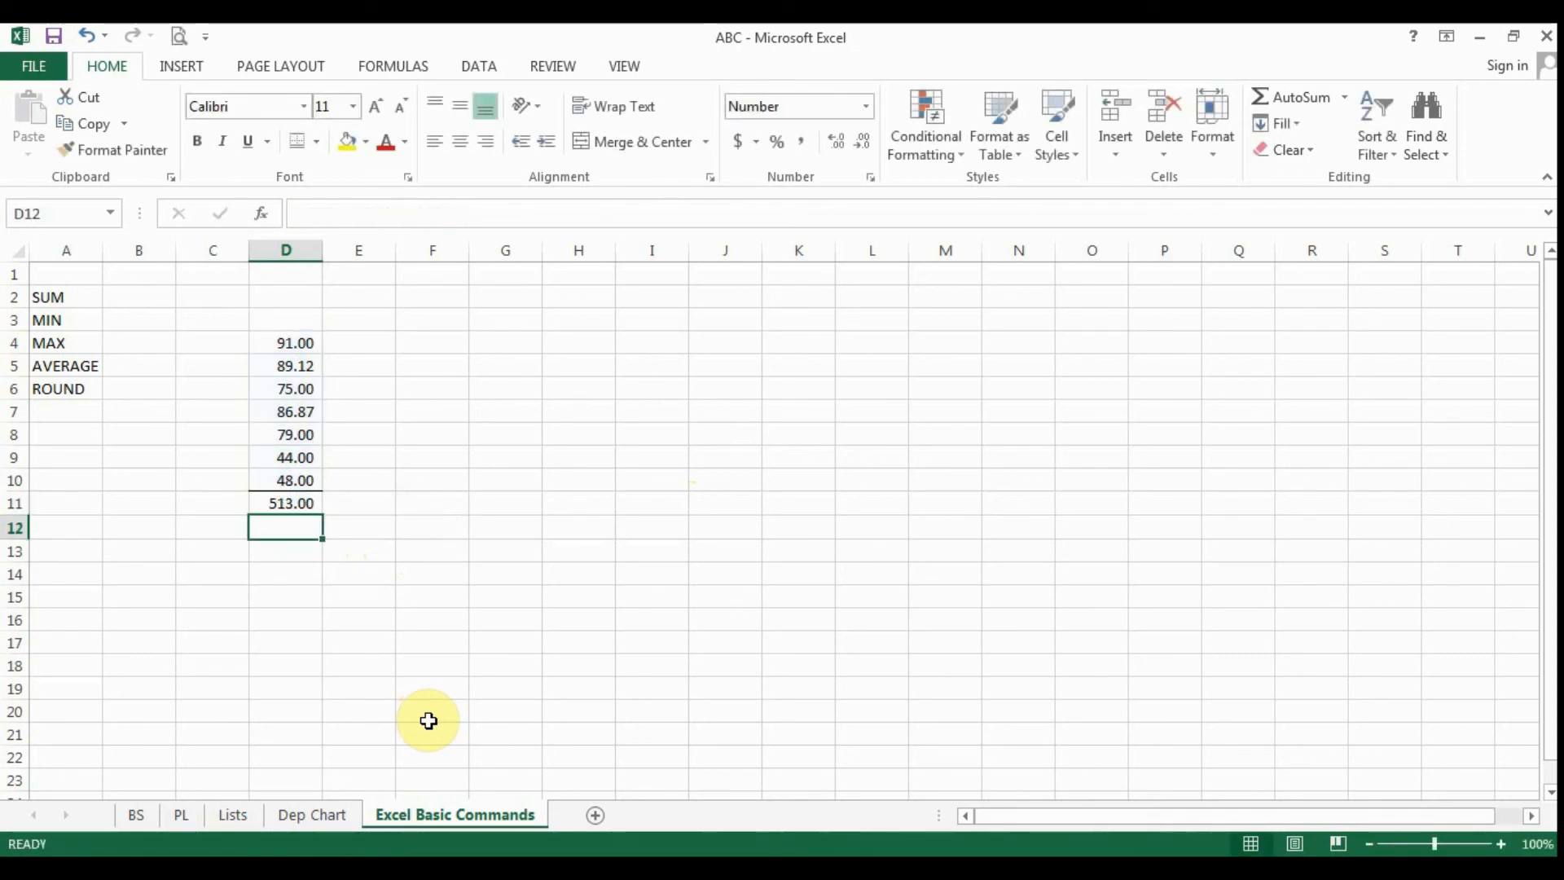
- Undo and redo the ROUND edit in D11 to compare the unrounded and rounded totals
{"action": "key", "text": "Up"}
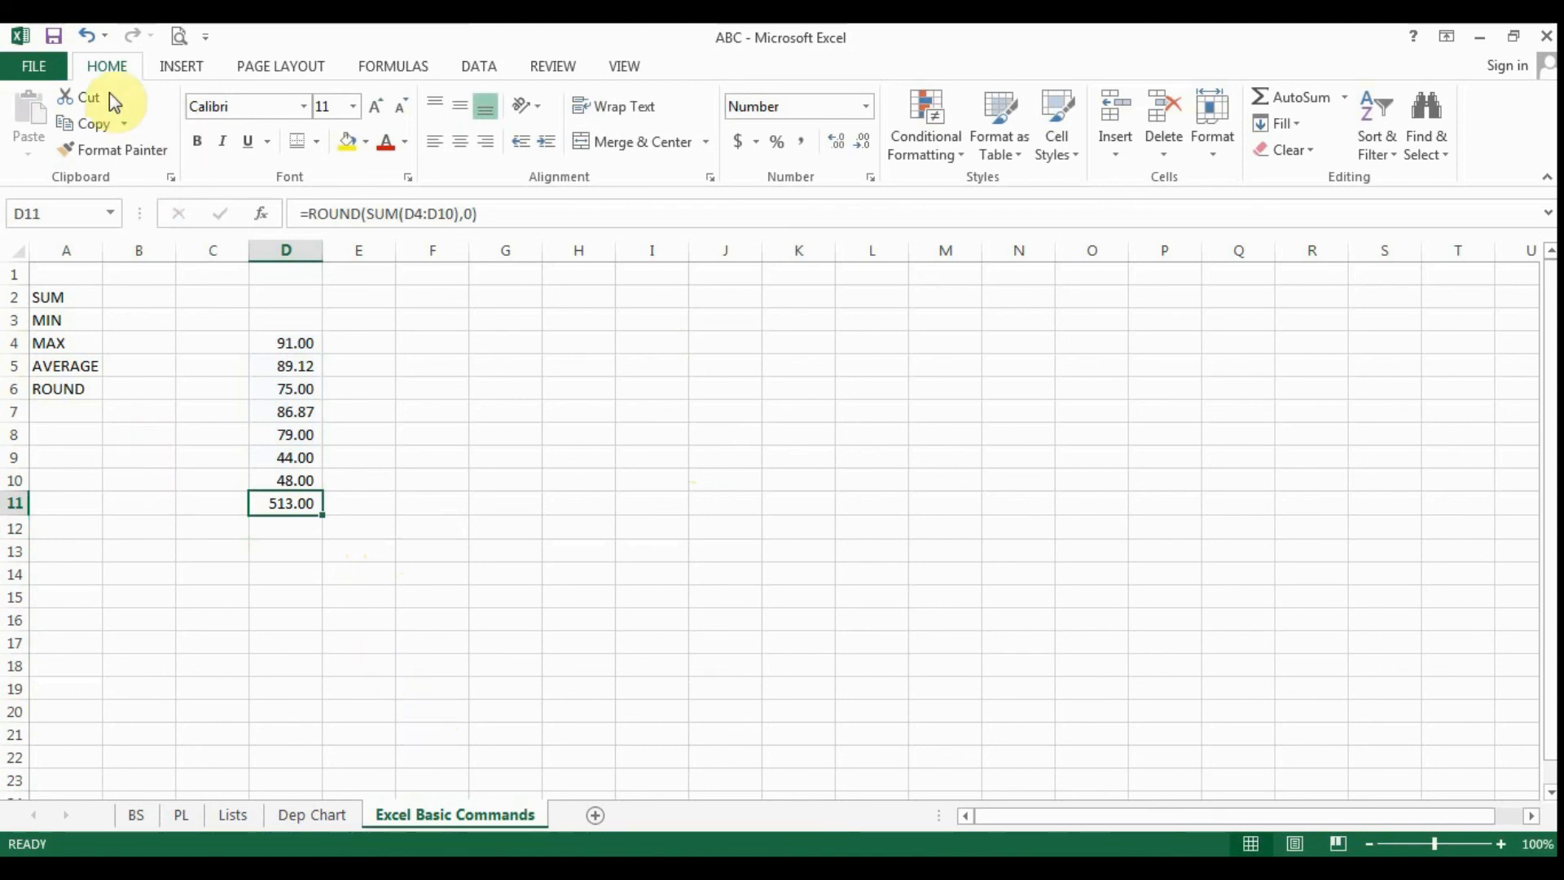
{"action": "left_click", "coordinate": [85, 36]}
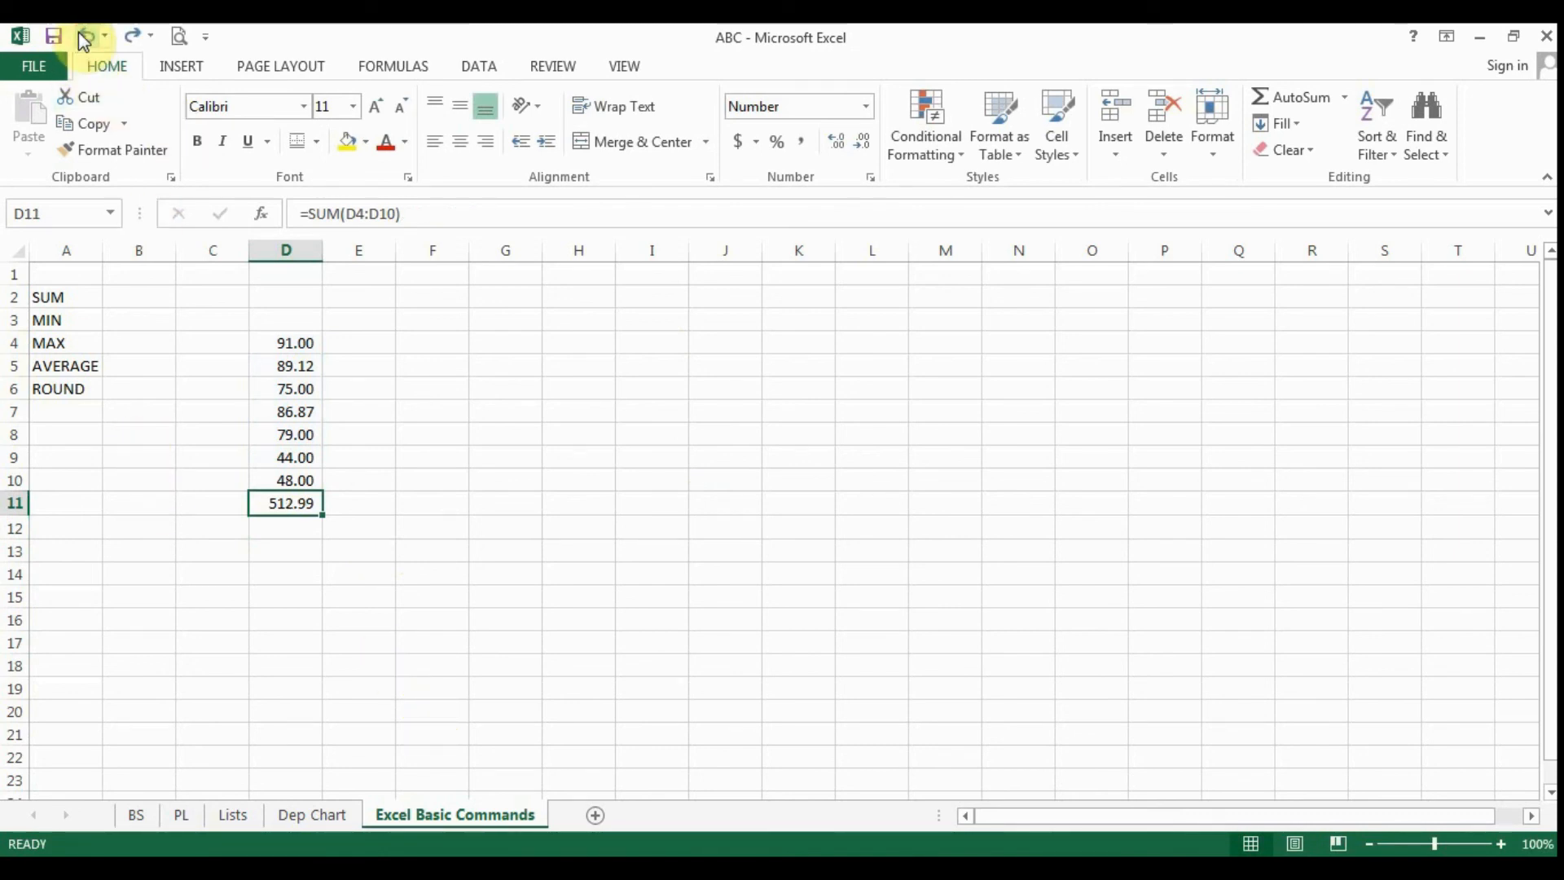
{"action": "left_click", "coordinate": [133, 36]}
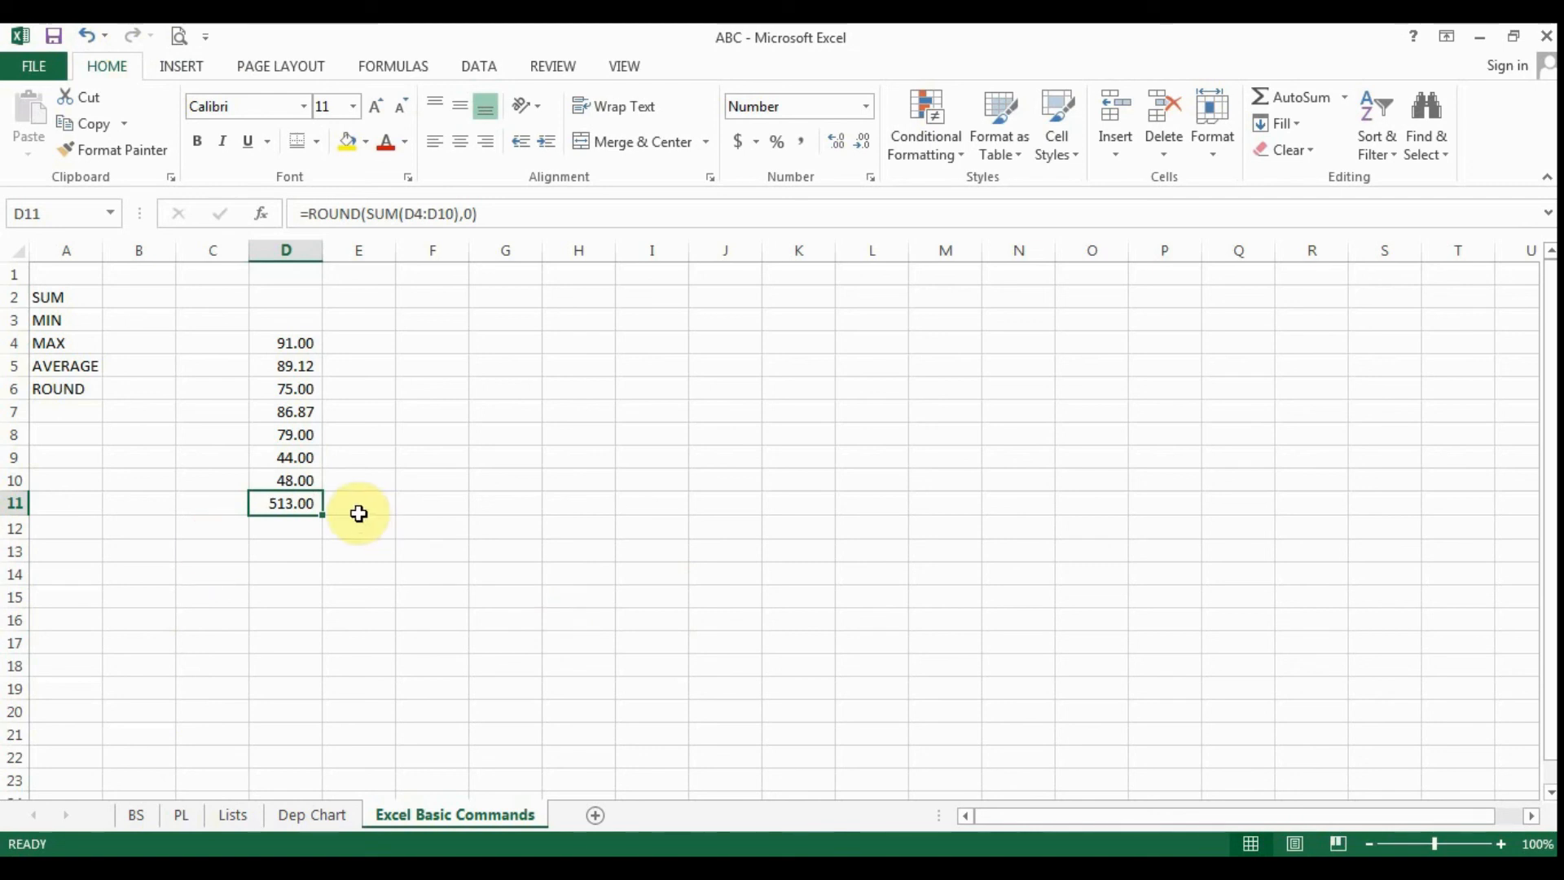
- Examine the ROUND formula behind the Air Conditioner depreciation amount in I5 of the Dep Chart sheet, leaving it unedited
{"action": "left_click", "coordinate": [314, 815]}
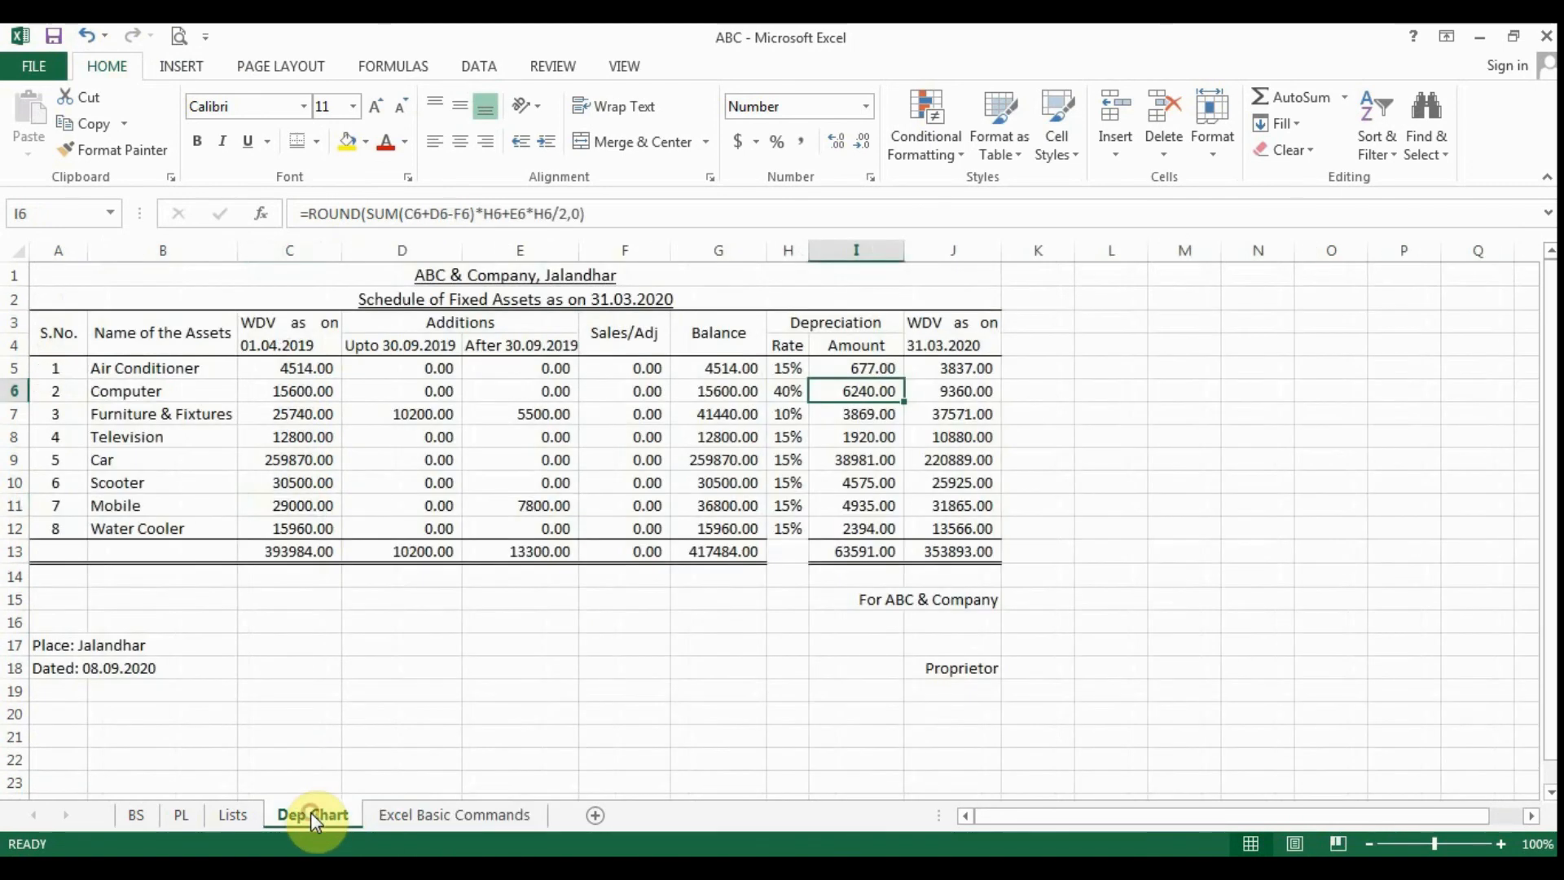
{"action": "left_click", "coordinate": [861, 368]}
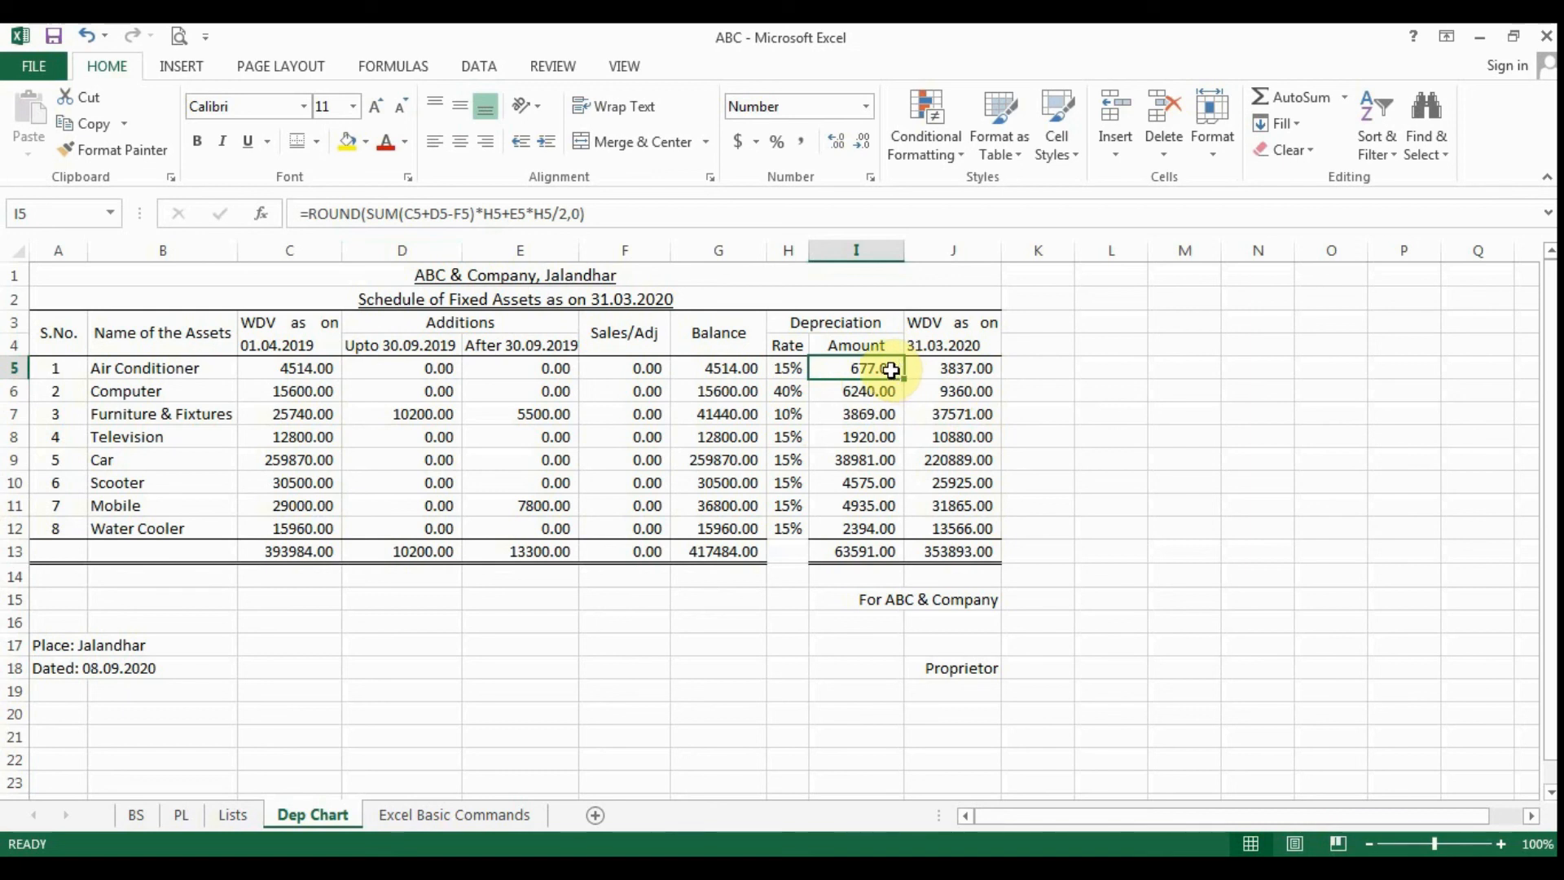
{"action": "left_click", "coordinate": [310, 214]}
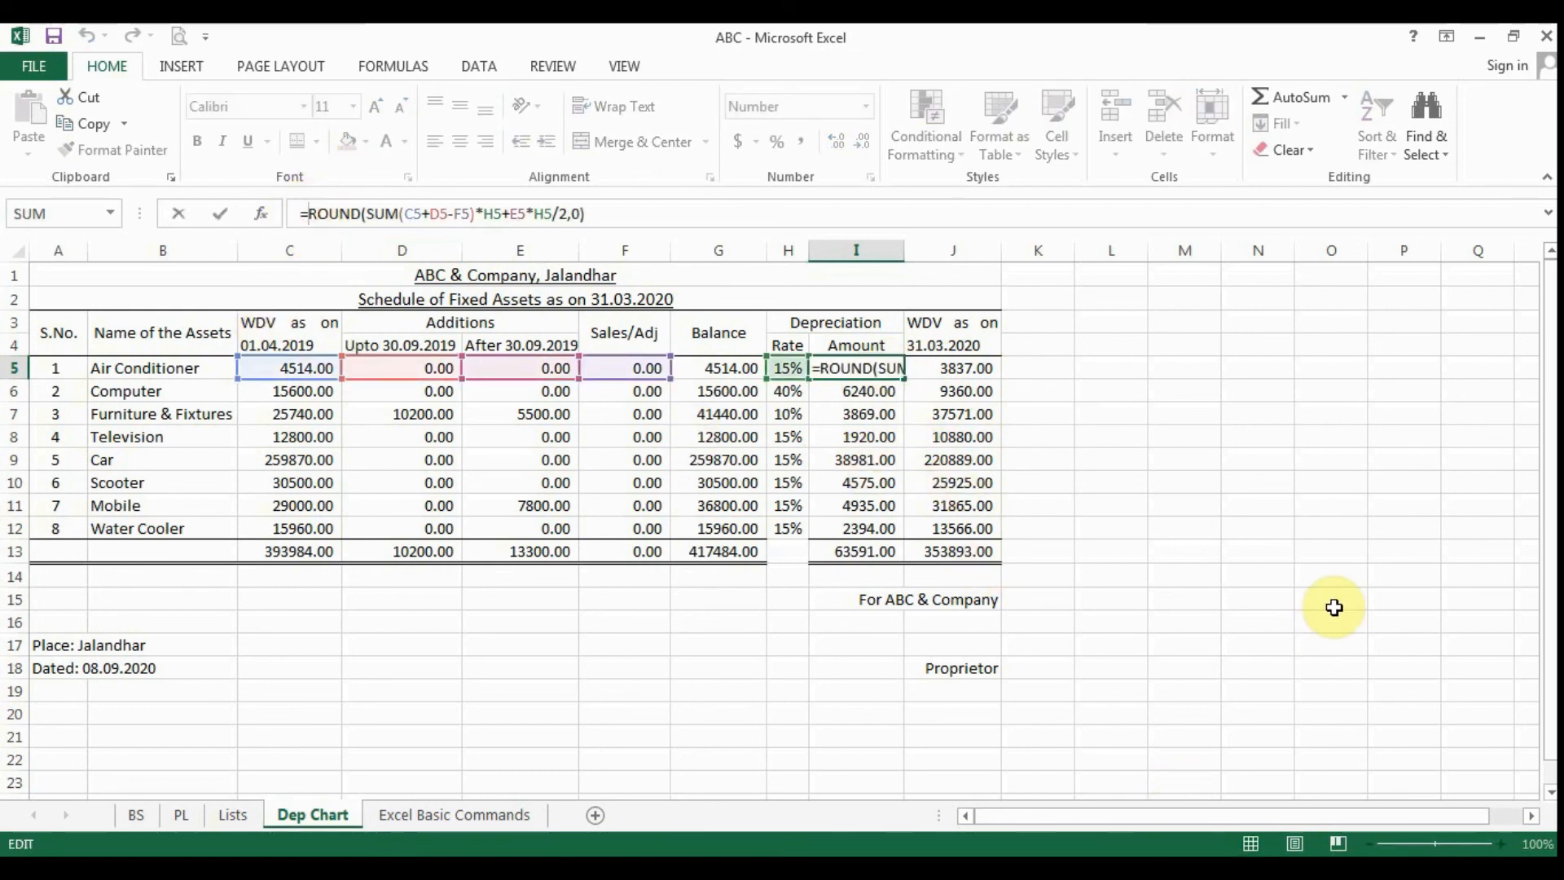
{"action": "left_click", "coordinate": [1405, 682]}
{"action": "key", "text": "Escape"}
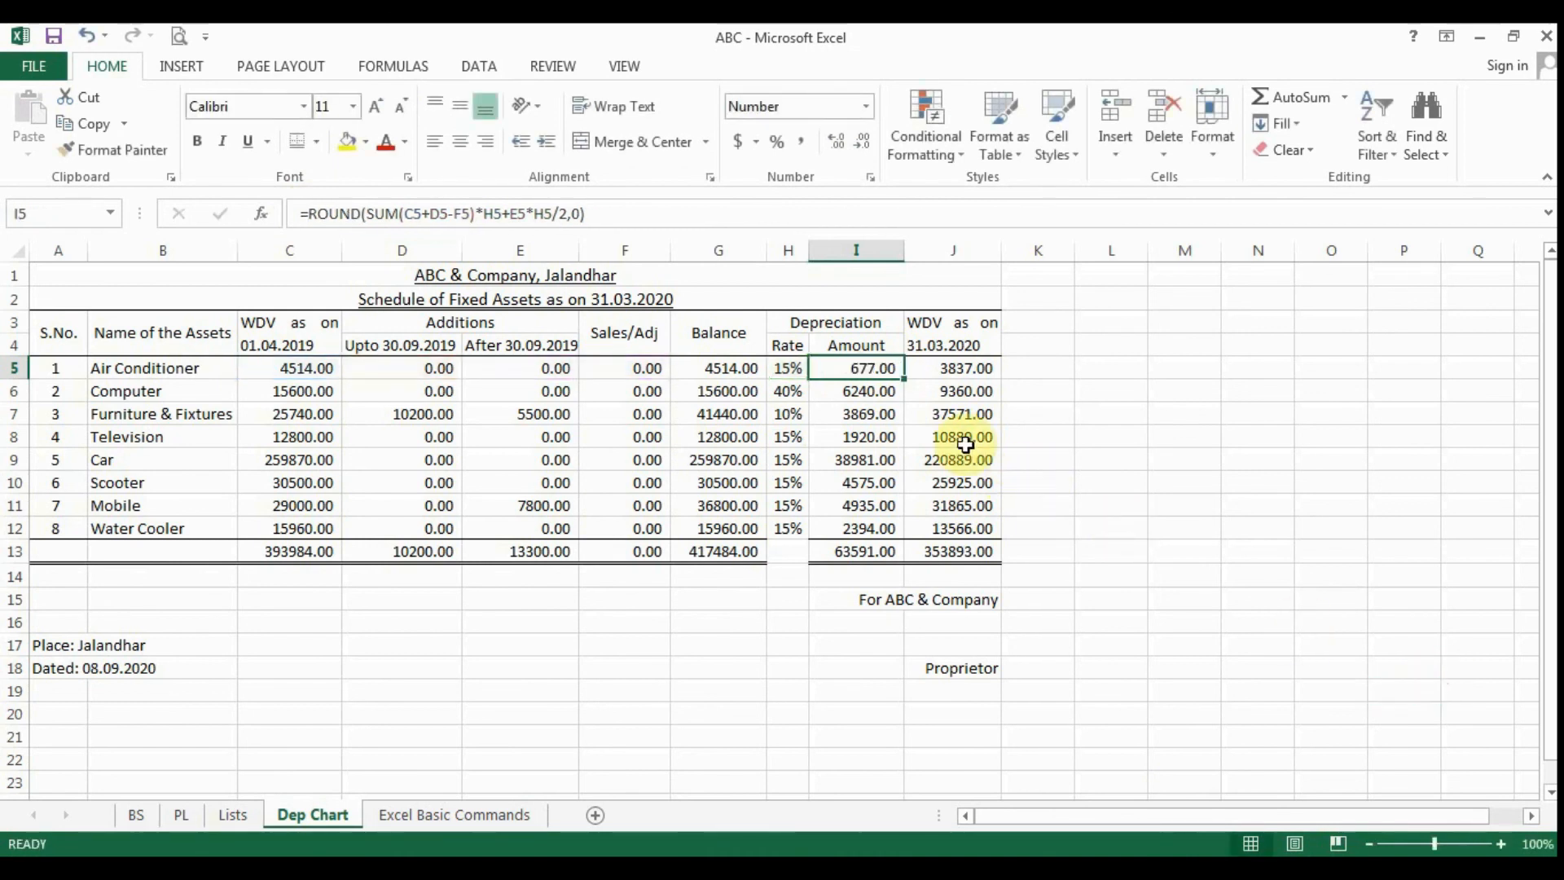
- Remove the ROUND function from the Air Conditioner depreciation in I5, leaving =SUM(C5+D5-F5)*H5+E5*H5/2
{"action": "double_click", "coordinate": [865, 369]}
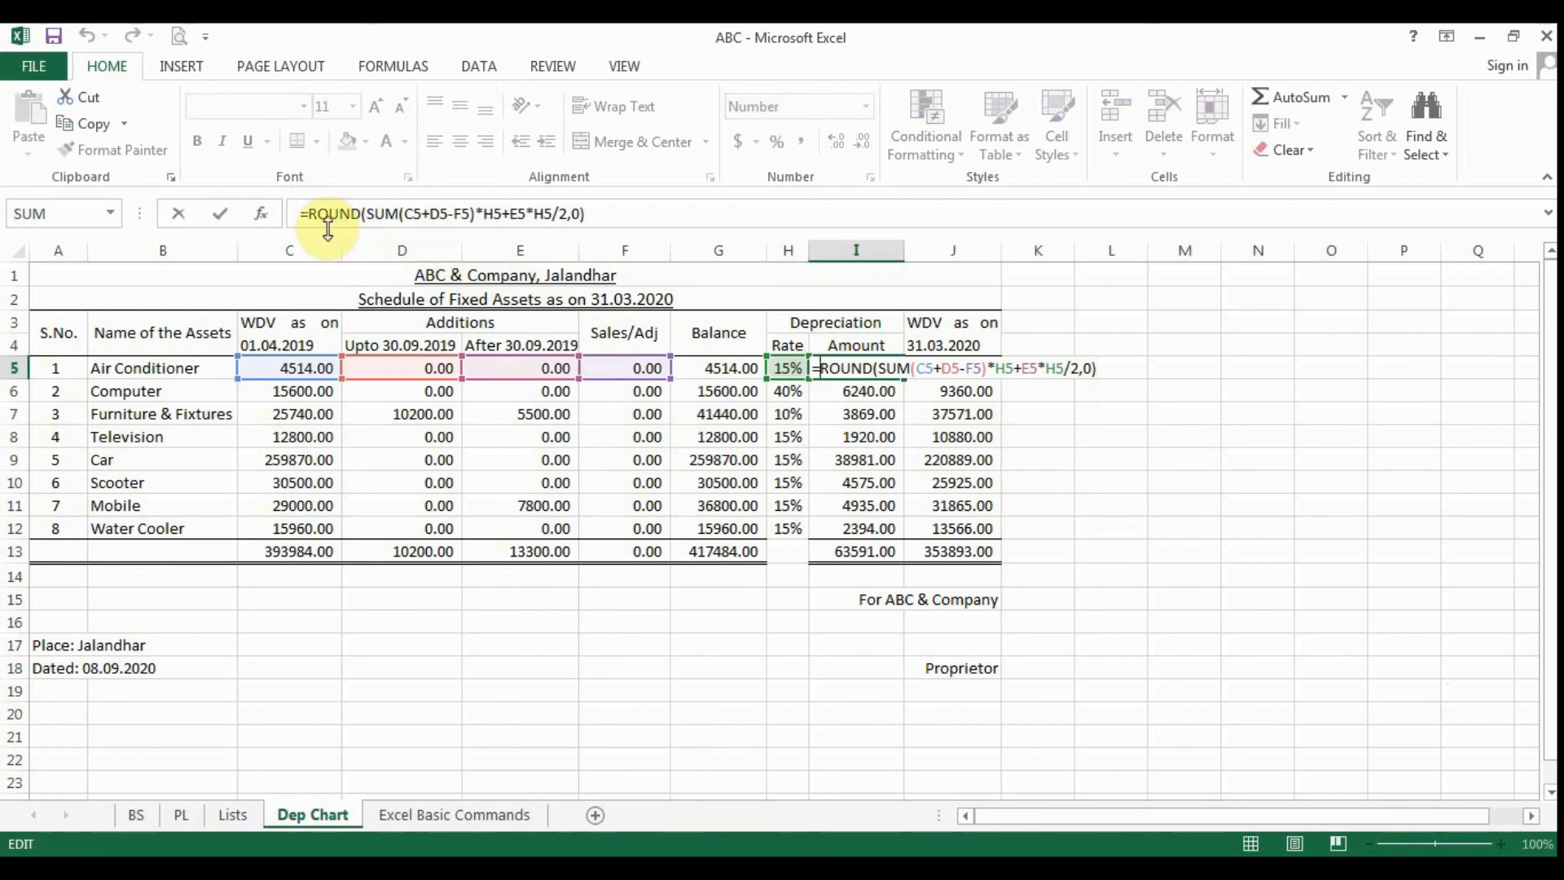
{"action": "left_click", "coordinate": [308, 214]}
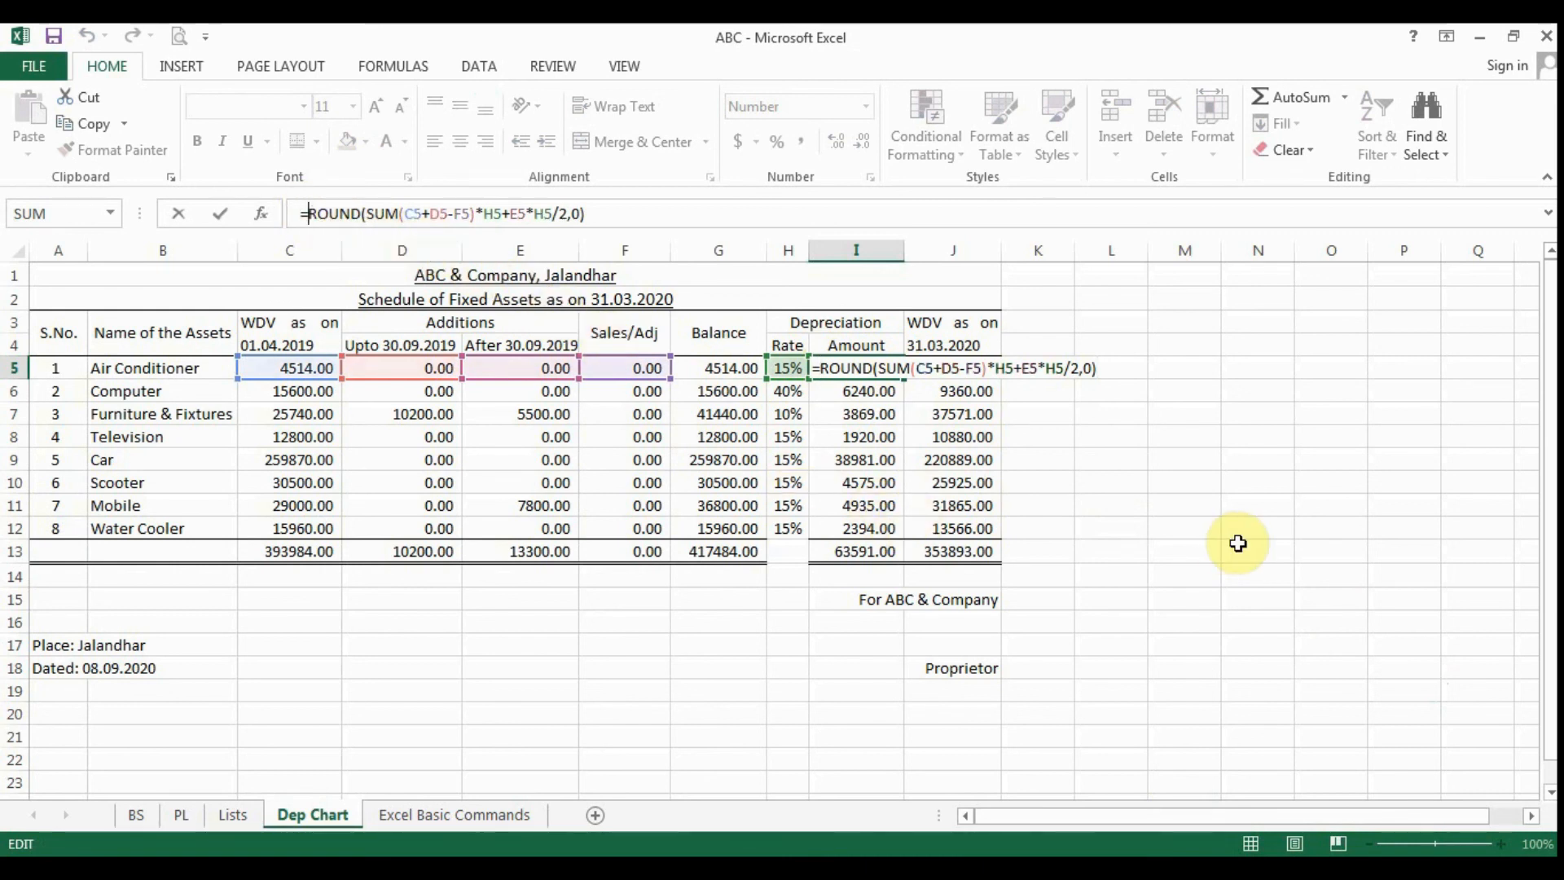
{"action": "key", "text": "Delete"}
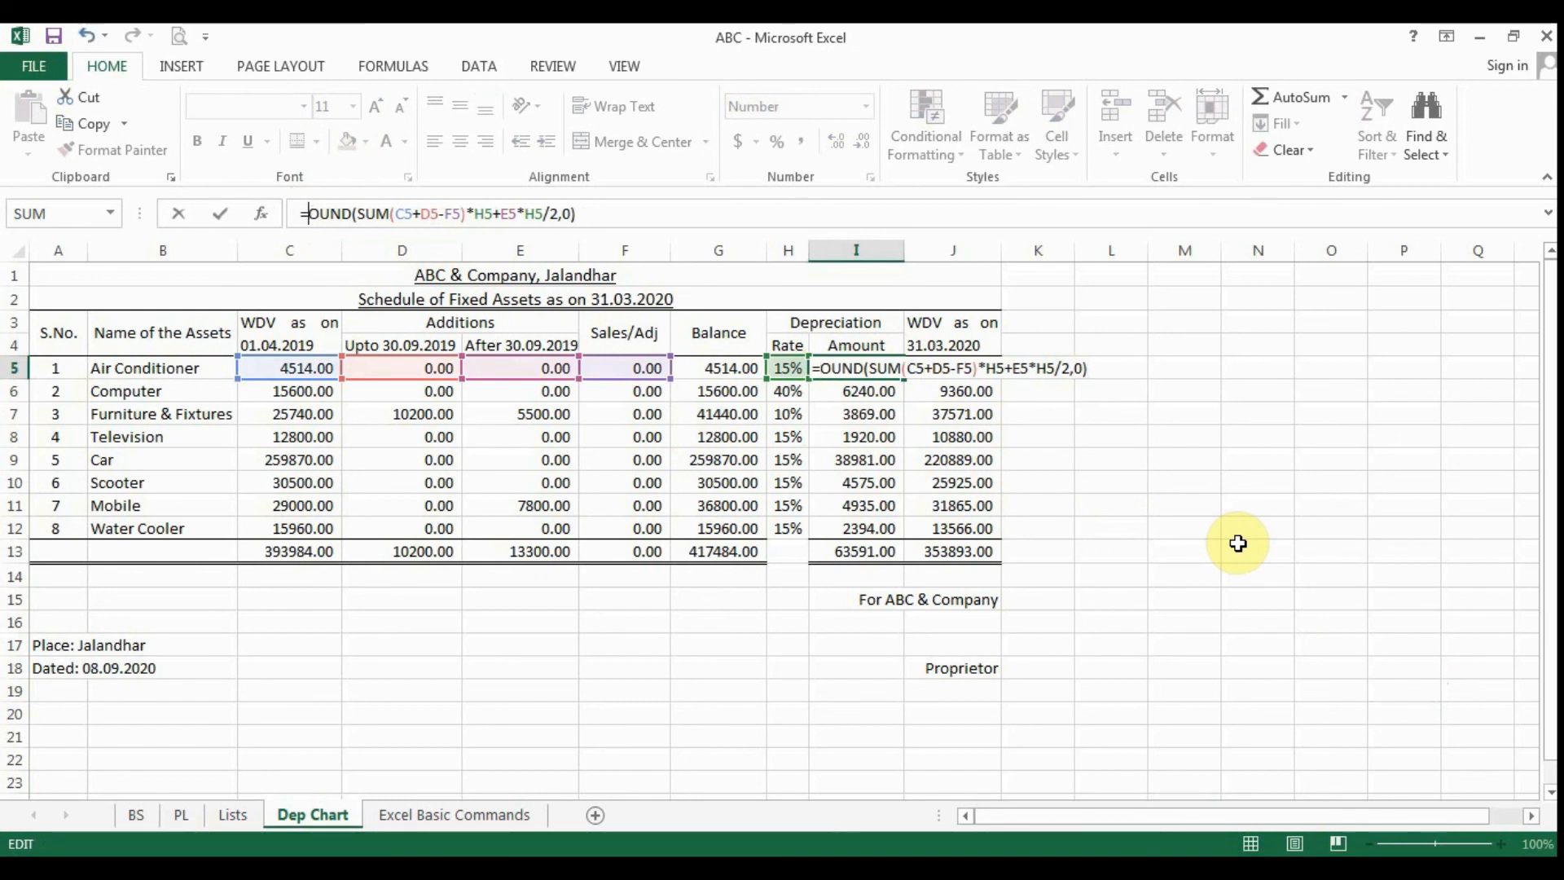
{"action": "key", "text": "Delete"}
{"action": "key", "text": "Delete"}
{"action": "key", "text": "Delete"}
{"action": "key", "text": "Delete"}
{"action": "key", "text": "Delete"}
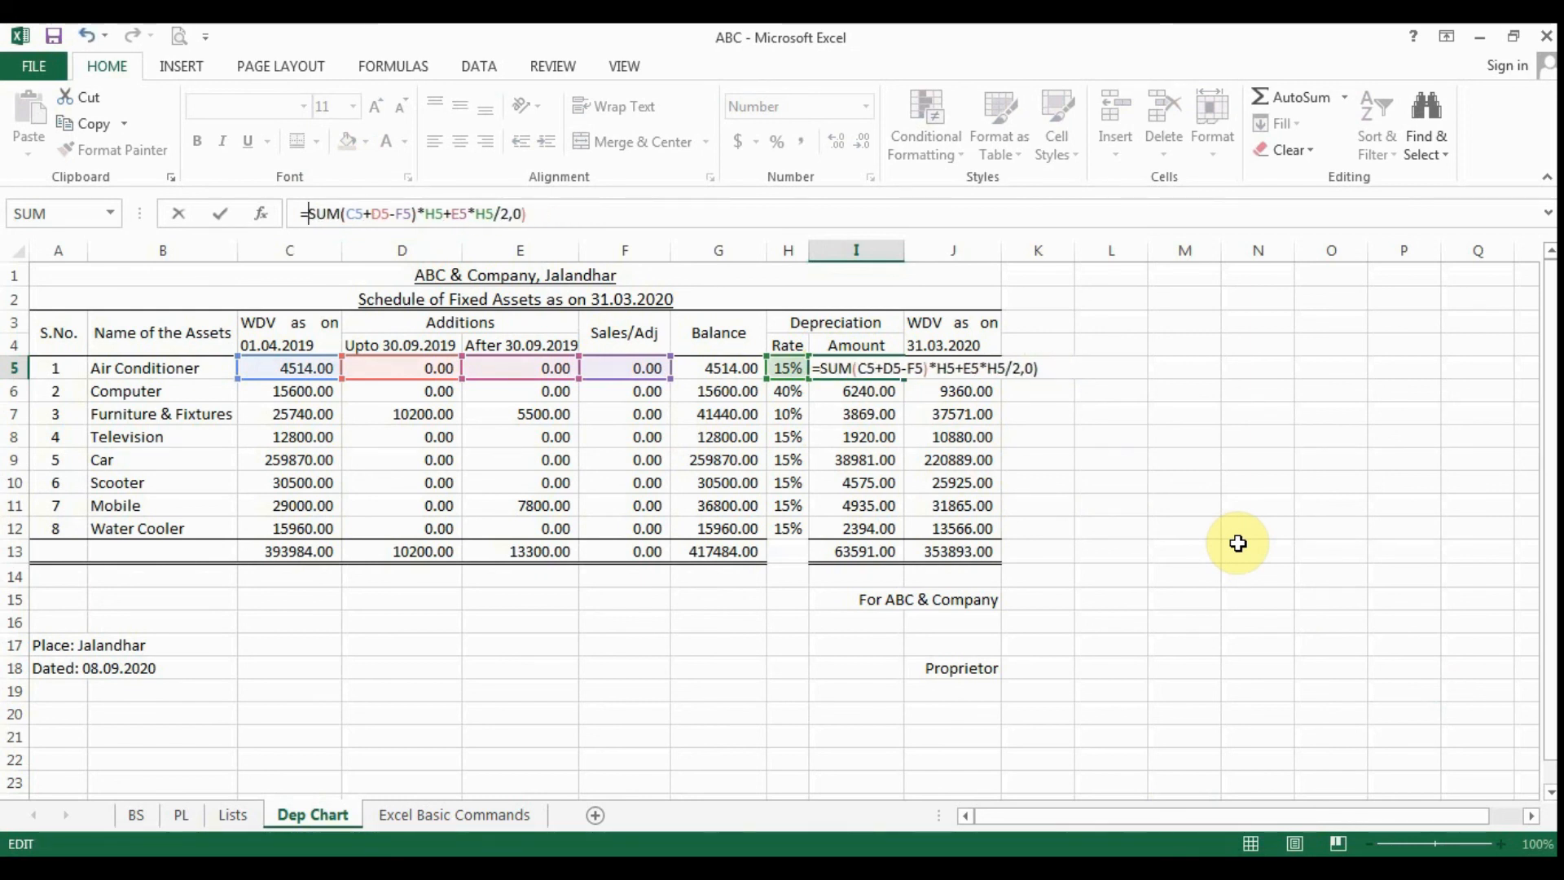
{"action": "key", "text": "End"}
{"action": "key", "text": "BackSpace"}
{"action": "key", "text": "BackSpace"}
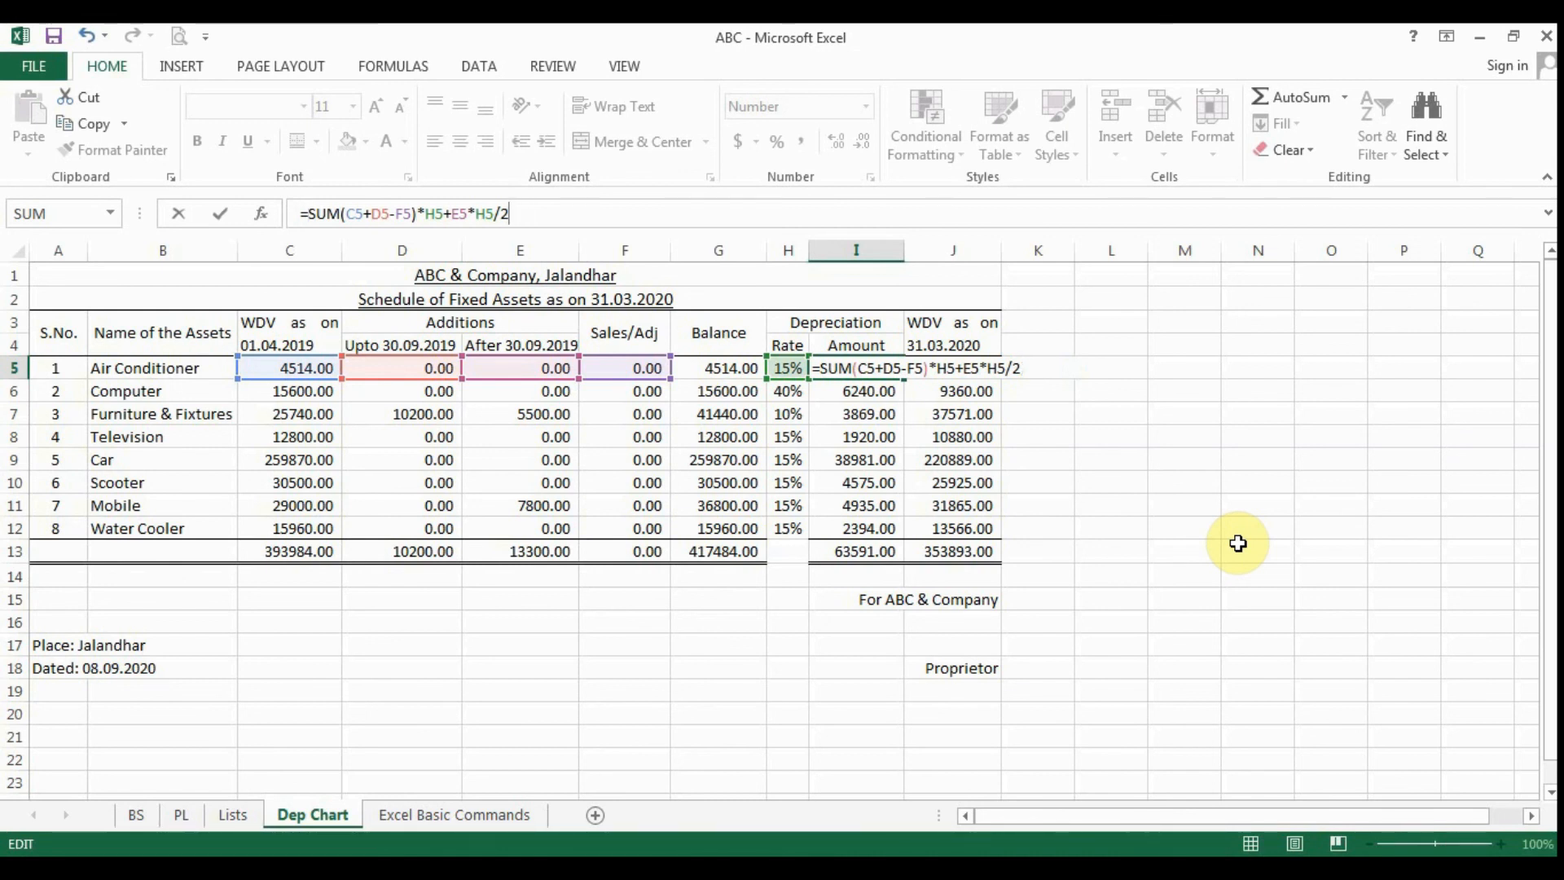
{"action": "key", "text": "Return"}
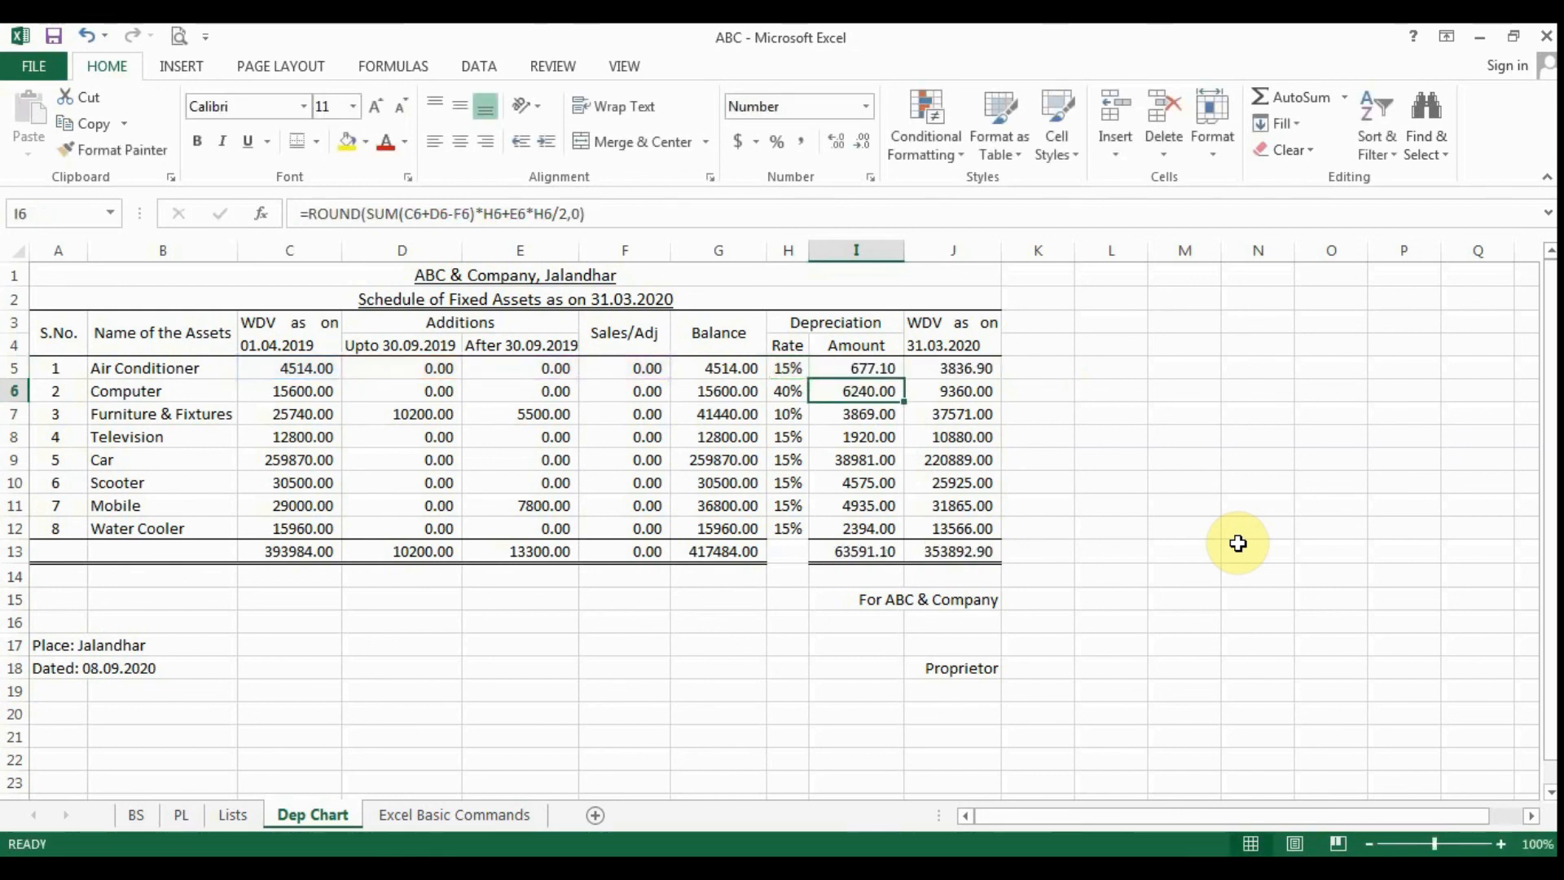
- Wrap the I5 depreciation formula in ROUND with 0 digits, giving =ROUND(SUM(C5+D5-F5)*H5+E5*H5/2,0), and reselect the cell
{"action": "left_click", "coordinate": [886, 366]}
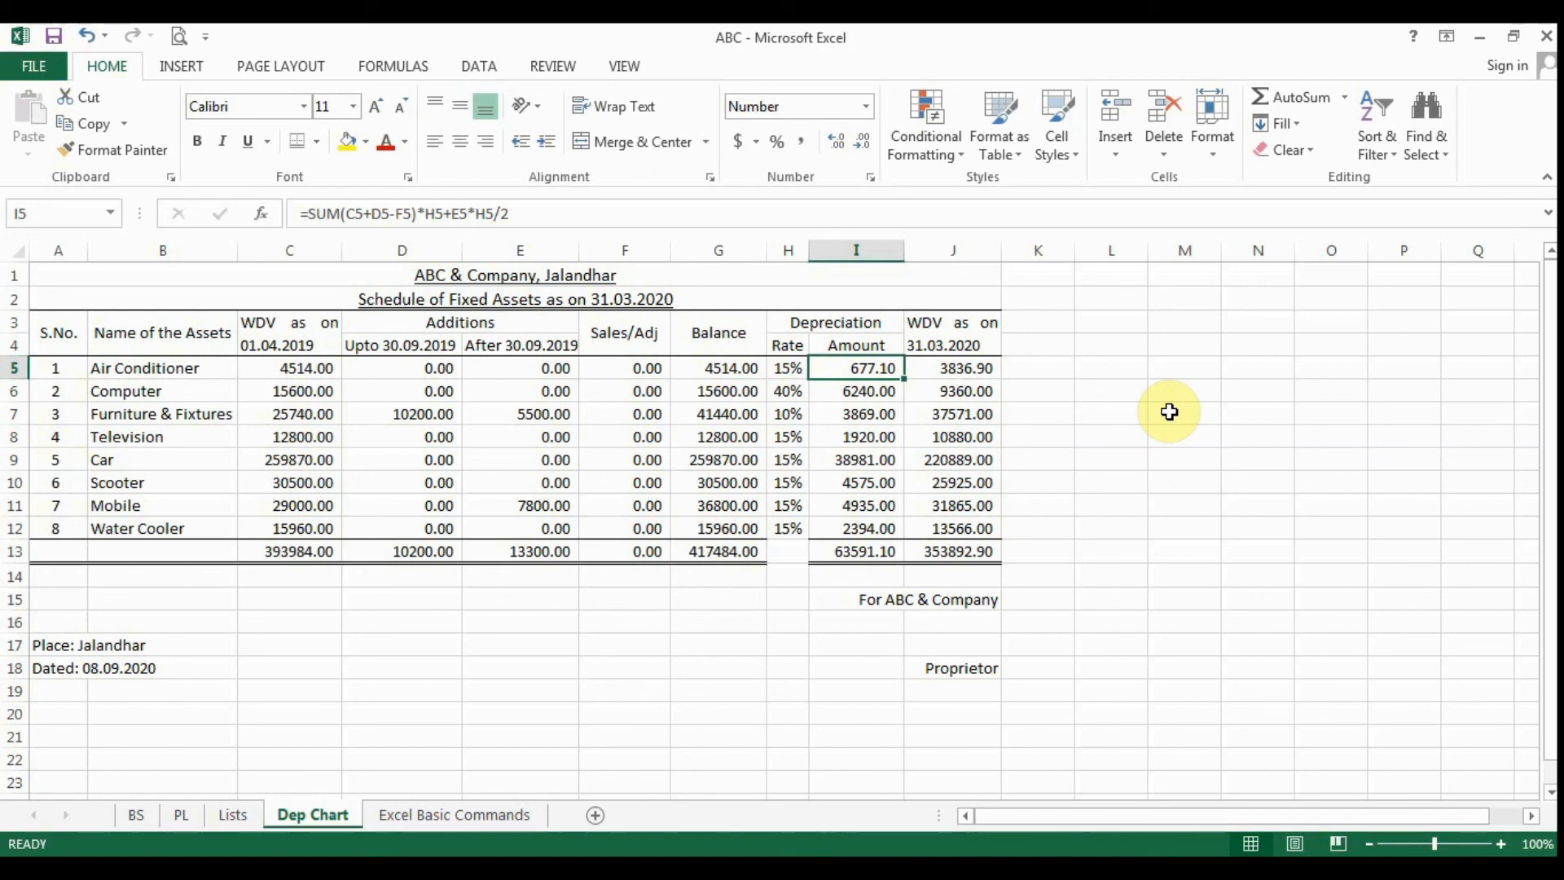
{"action": "key", "text": "F2"}
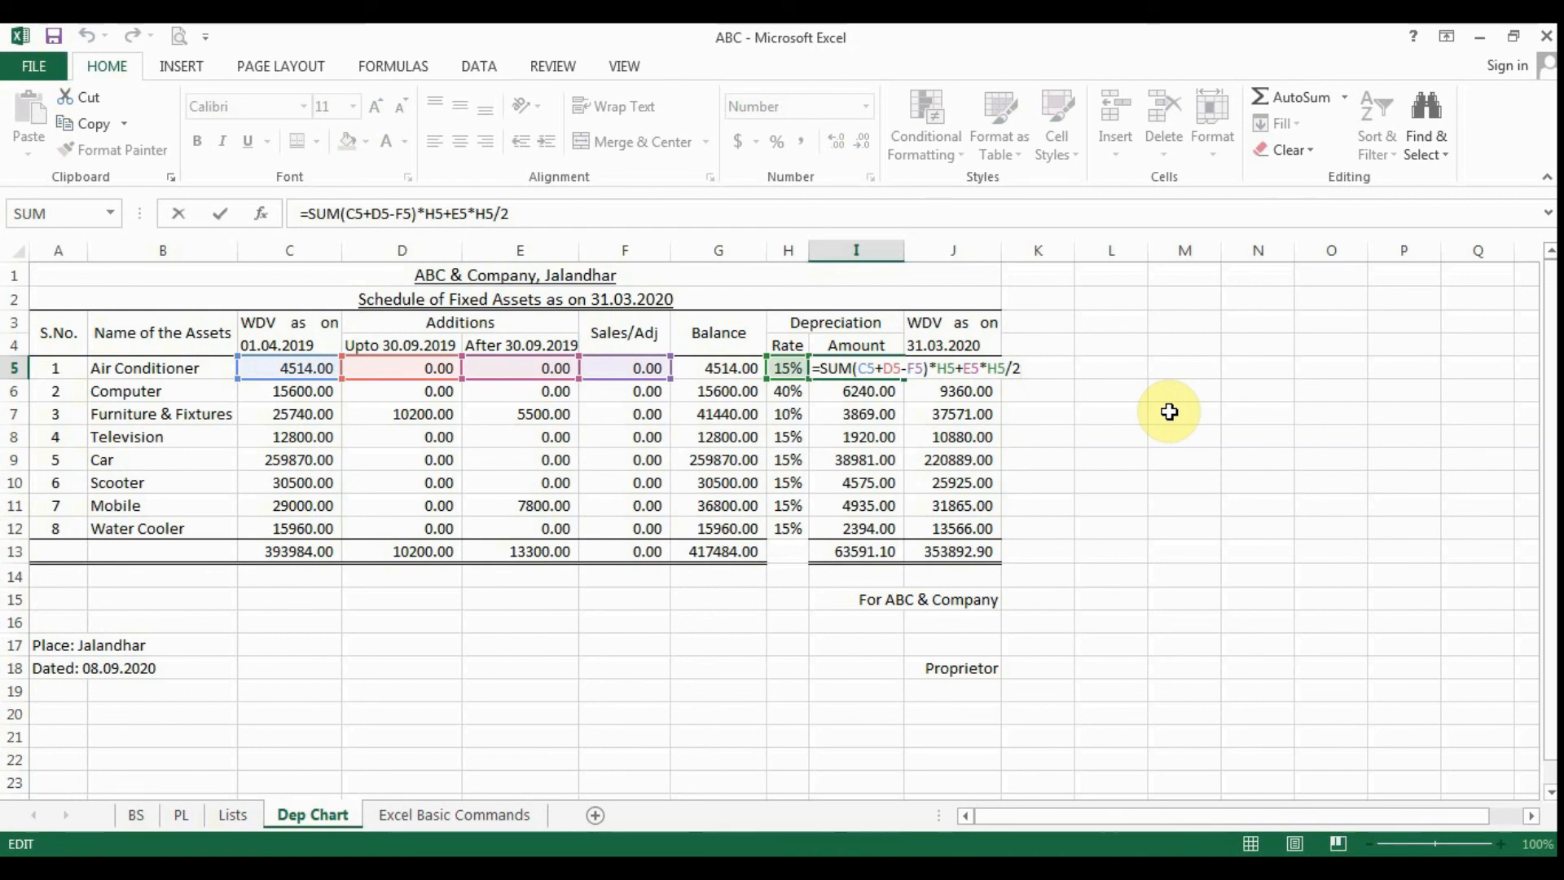
{"action": "key", "text": "Home"}
{"action": "type", "text": "R"}
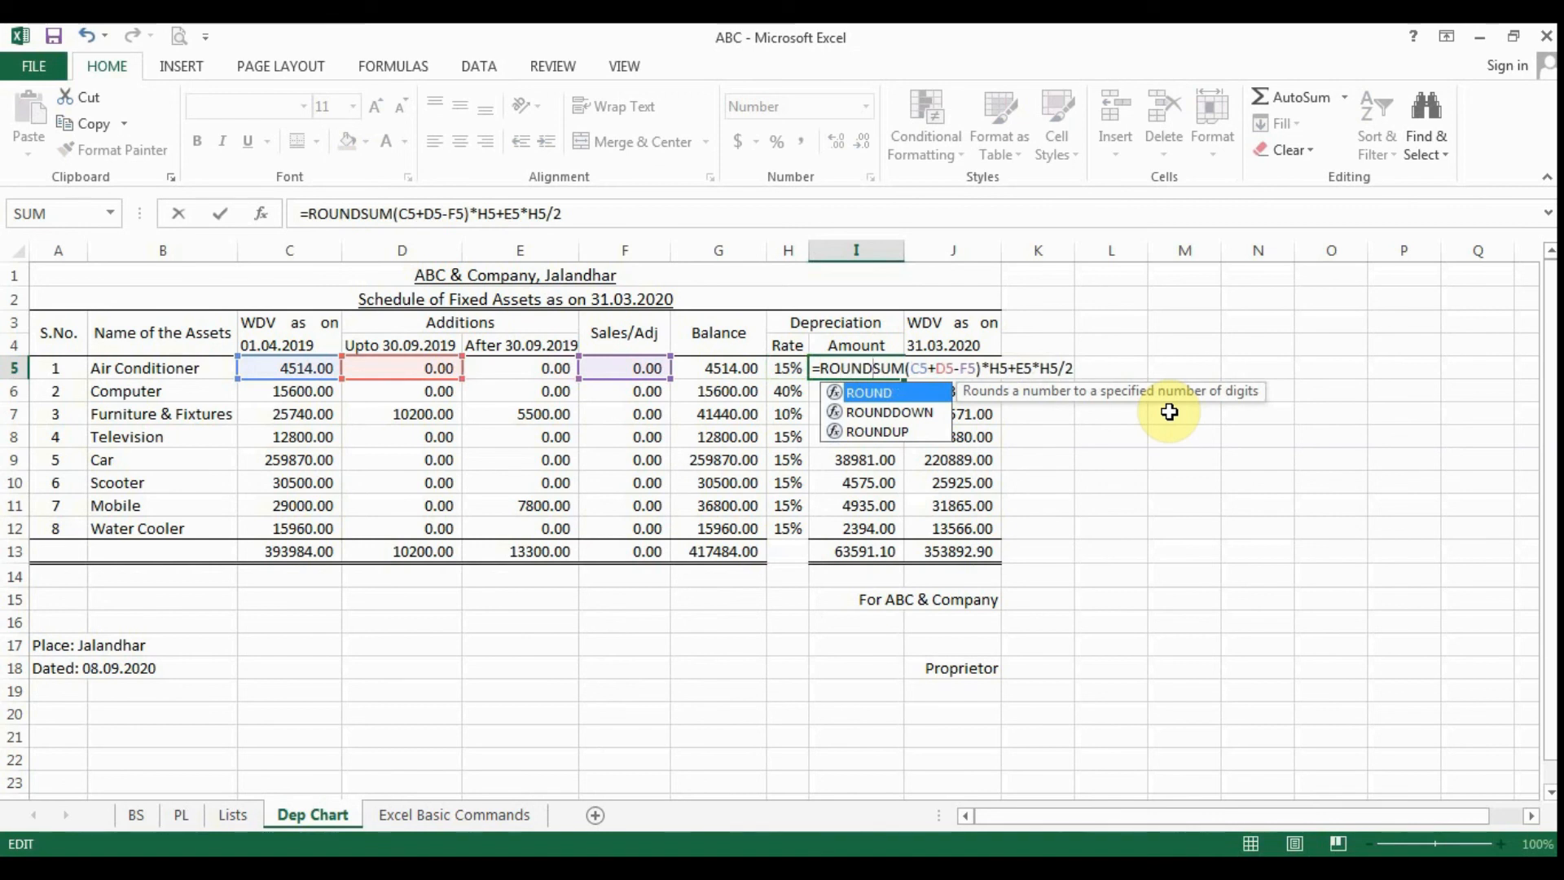
{"action": "type", "text": "("}
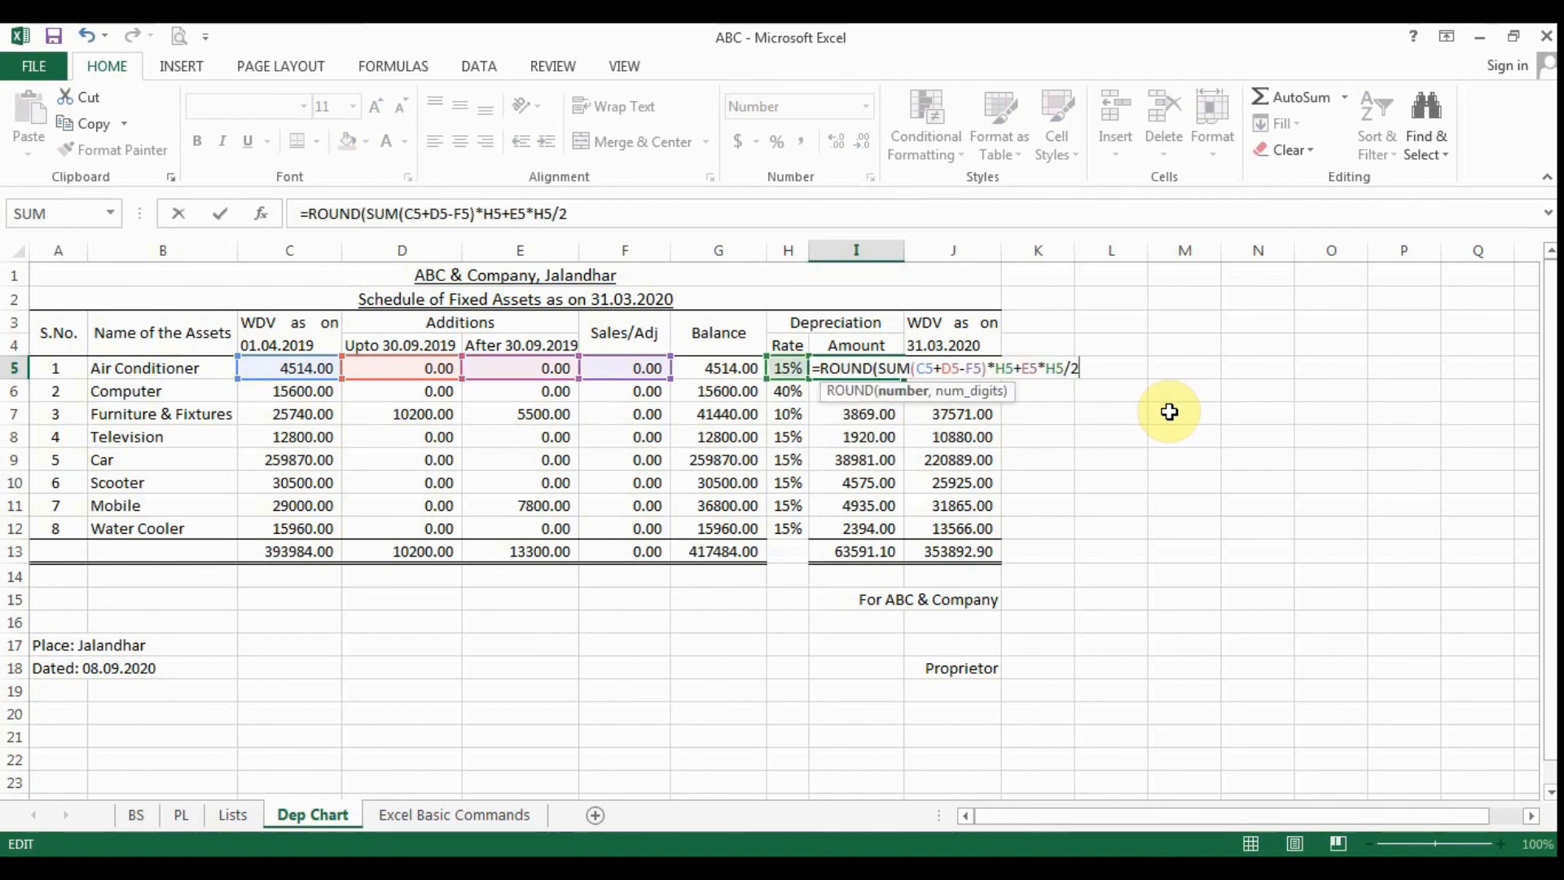
{"action": "type", "text": ",0"}
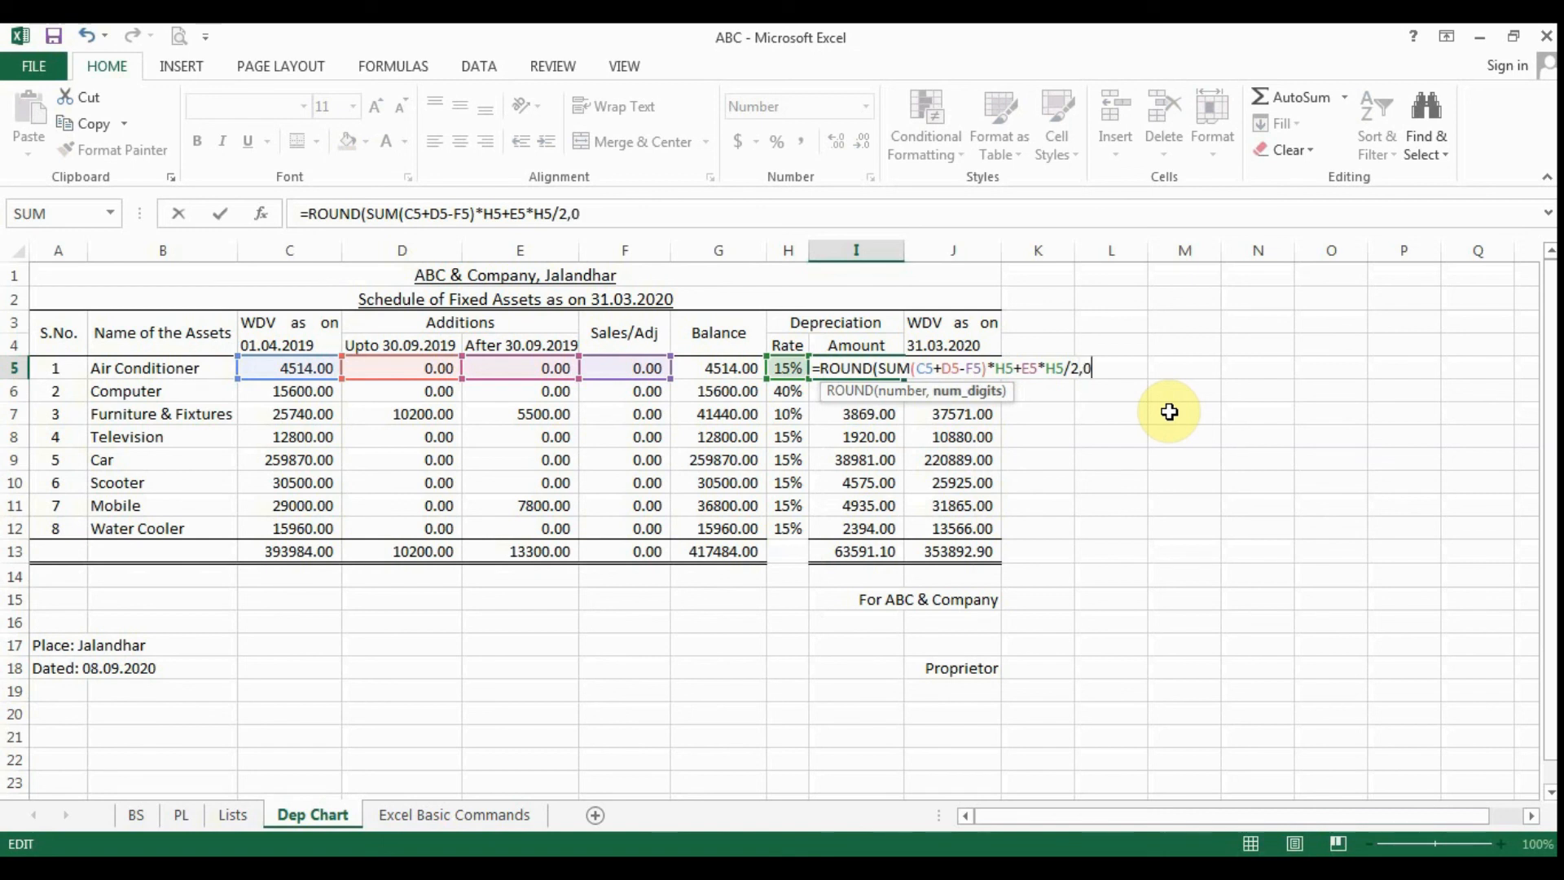
{"action": "key", "text": "Return"}
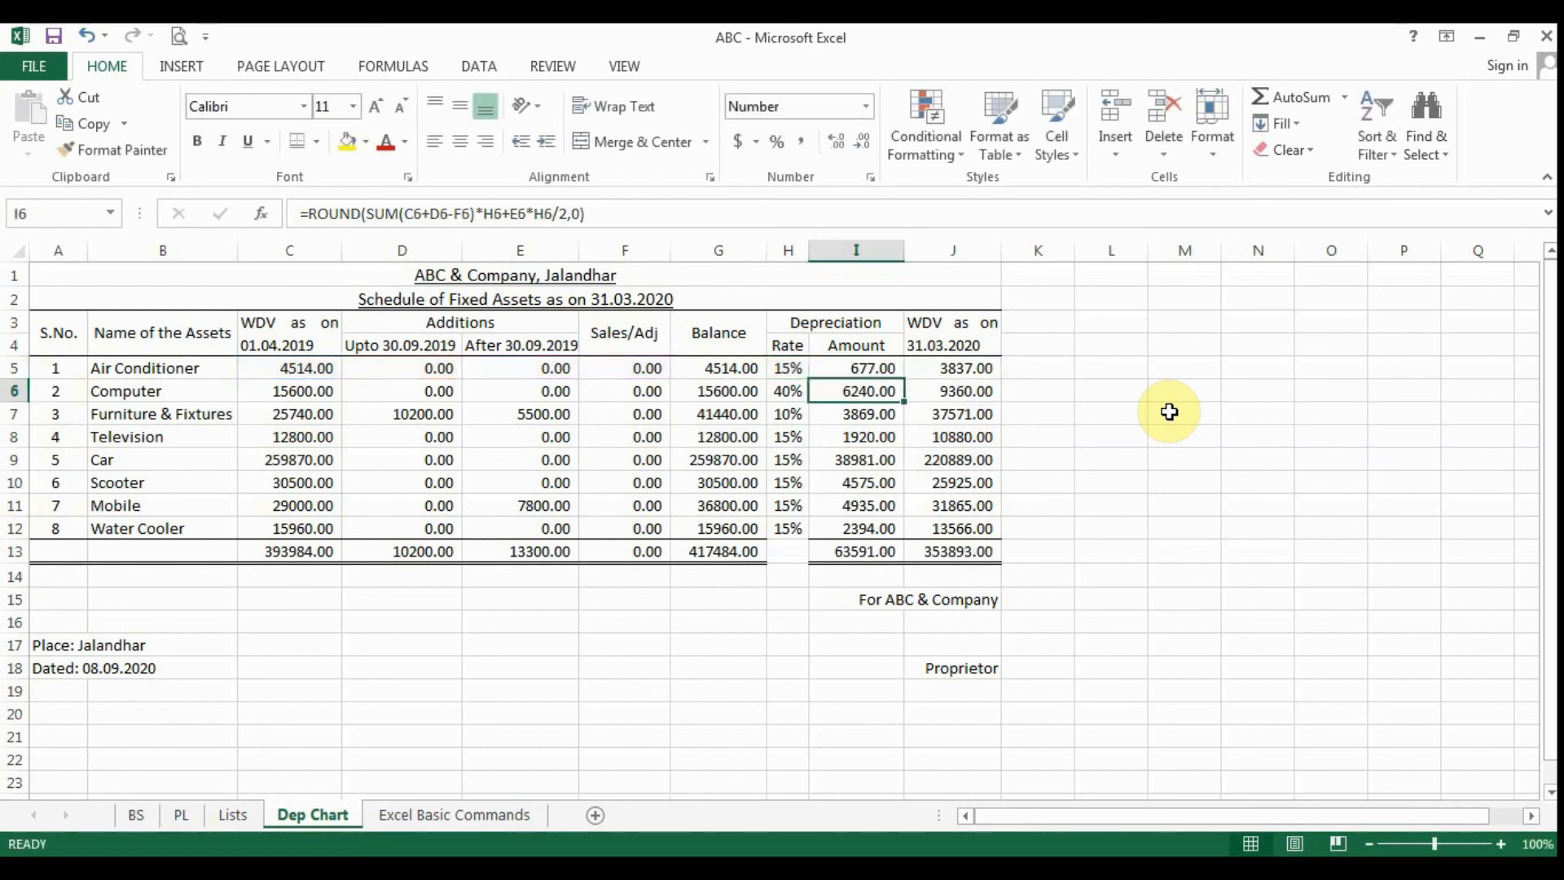
{"action": "left_click", "coordinate": [862, 366]}
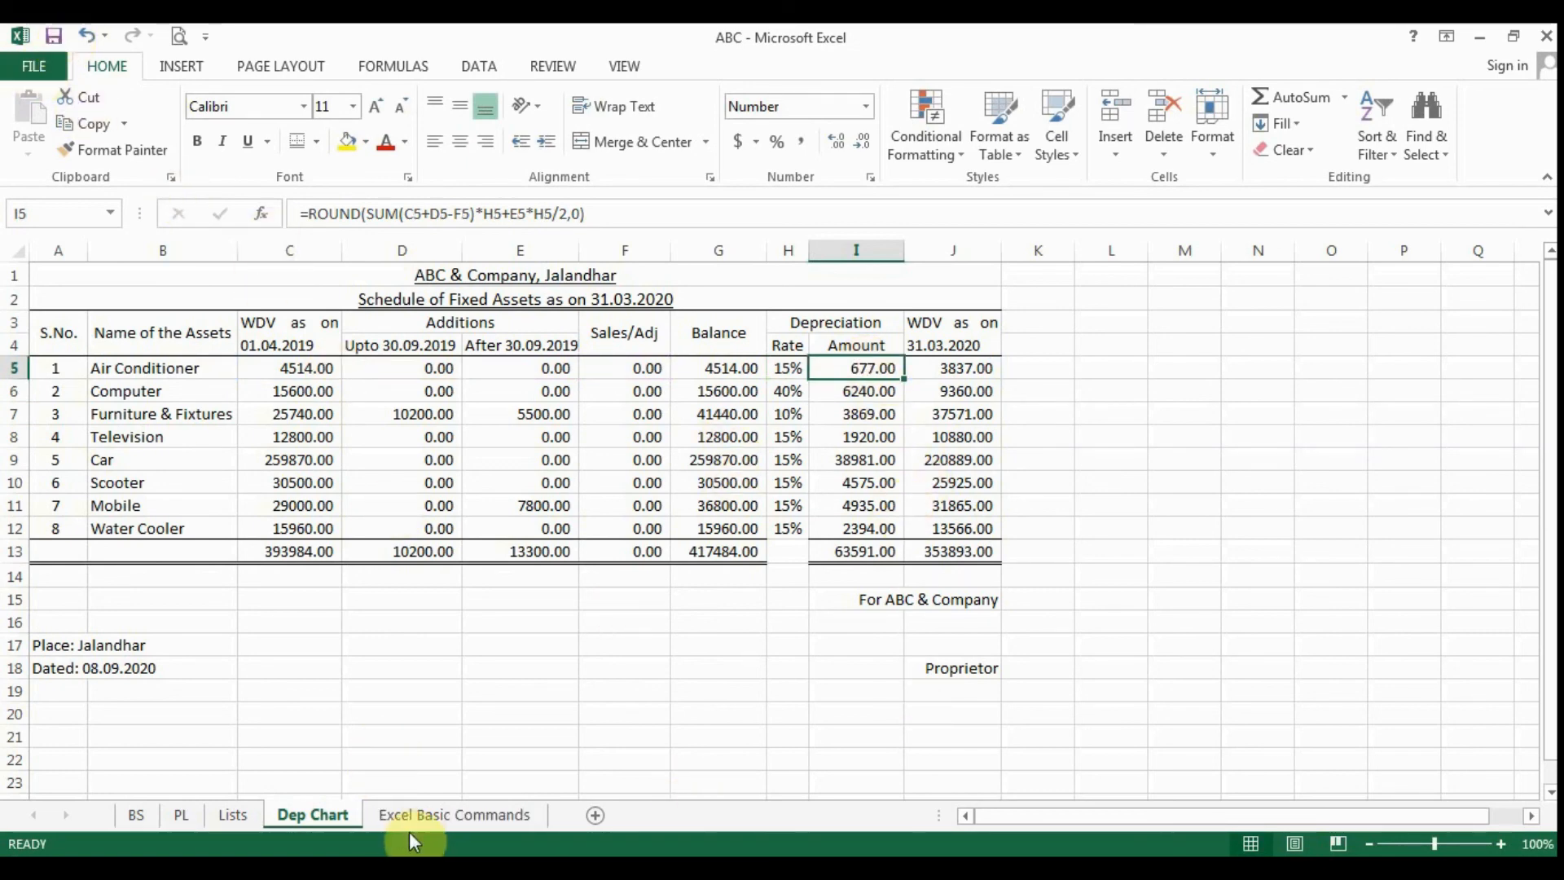
- Return to the Excel Basic Commands sheet and review the function labels from SUM to ROUND in A2:A6
{"action": "left_click", "coordinate": [440, 824]}
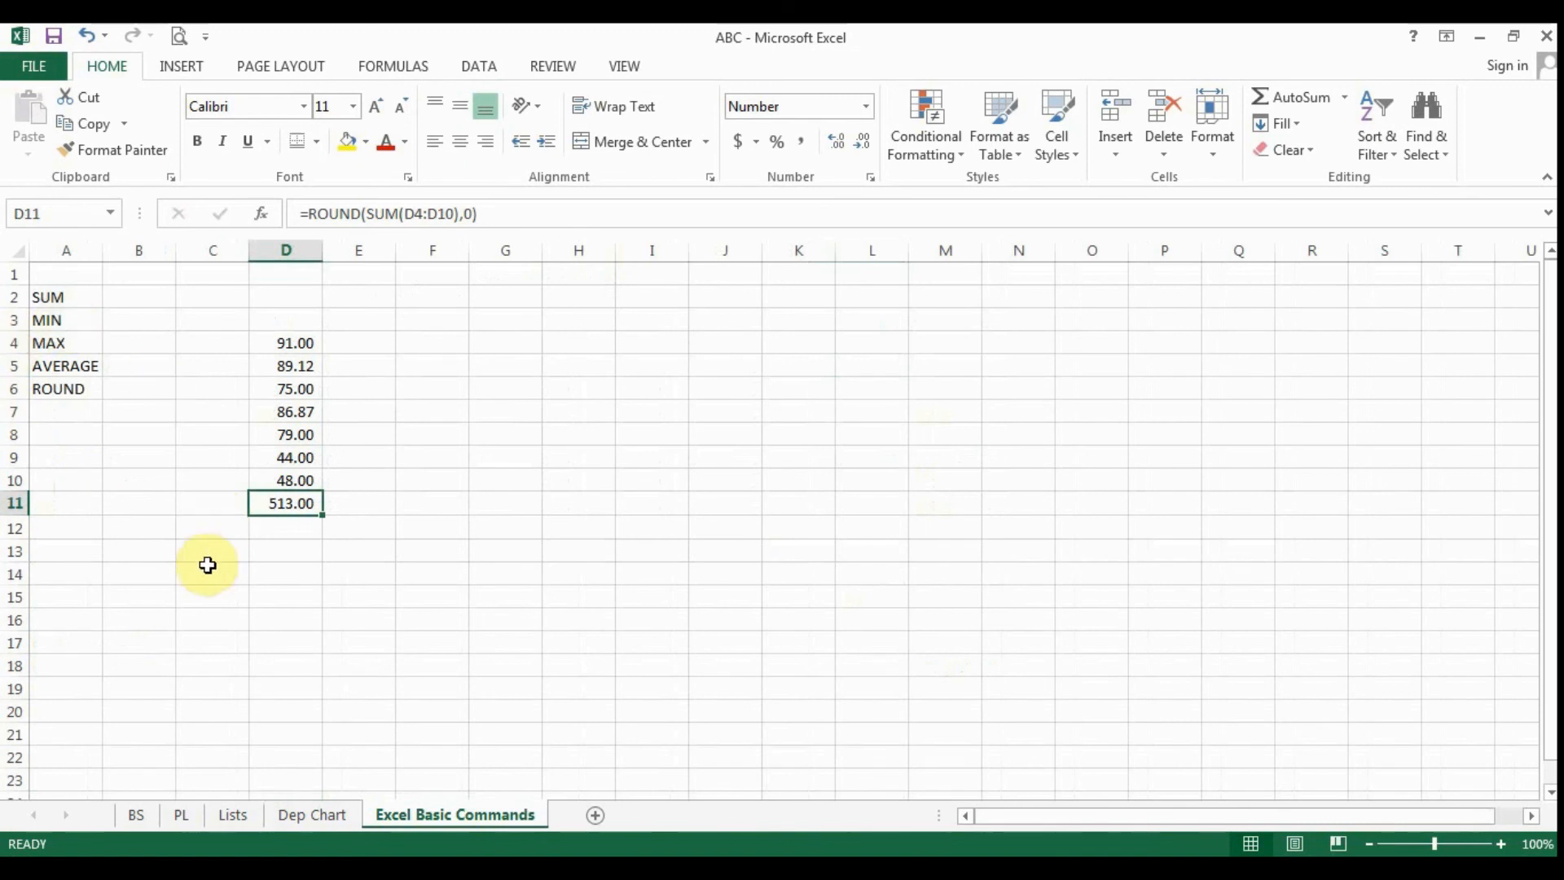
{"action": "left_click", "coordinate": [65, 301]}
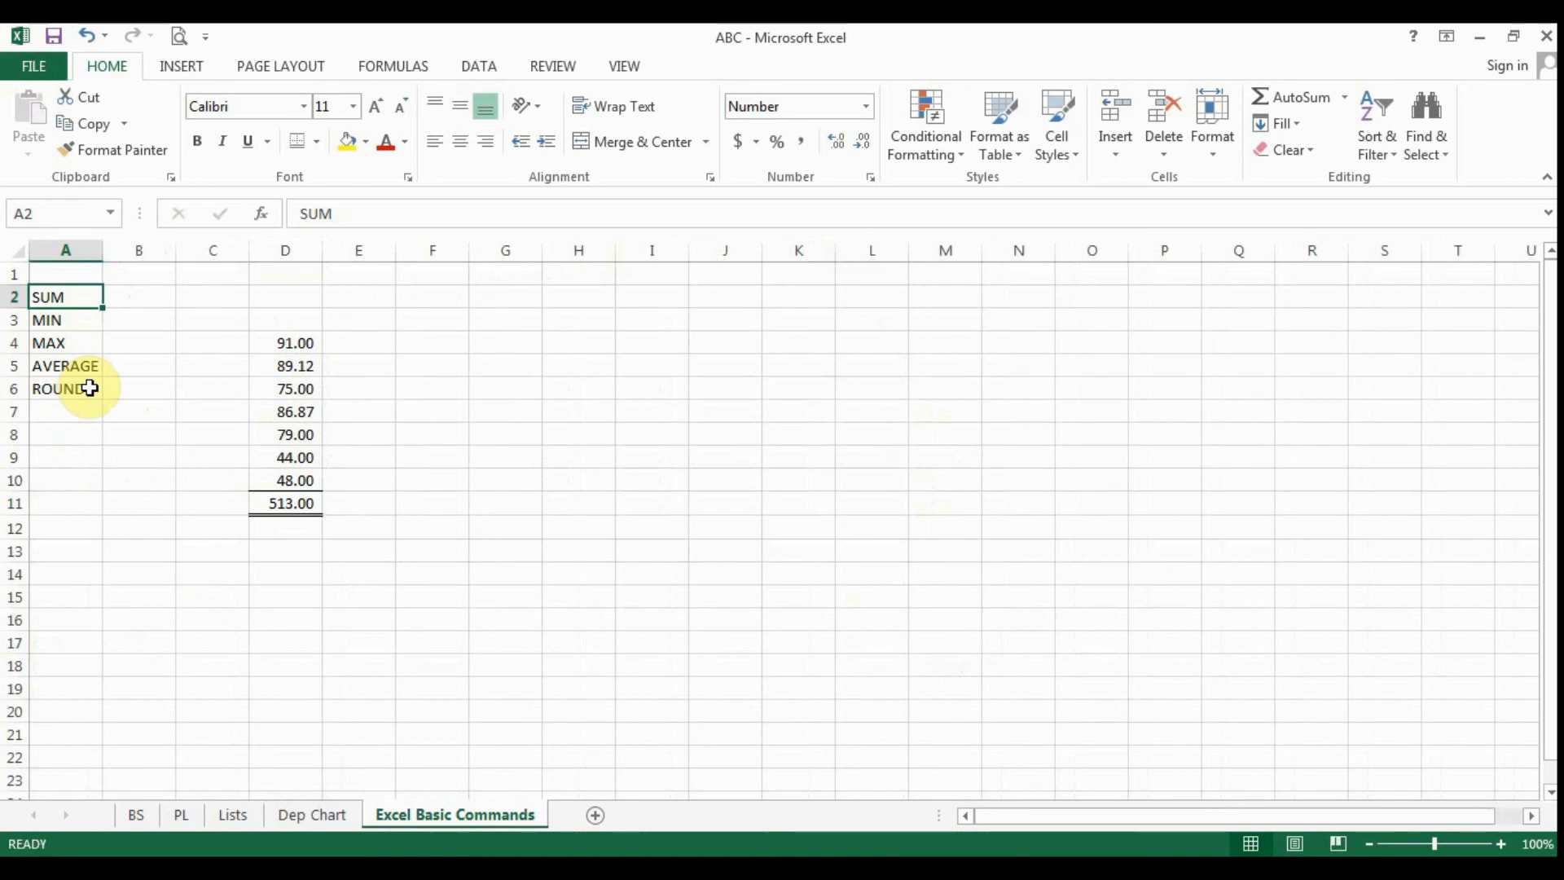
{"action": "key", "text": "Down"}
{"action": "key", "text": "Down"}
{"action": "key", "text": "Down"}
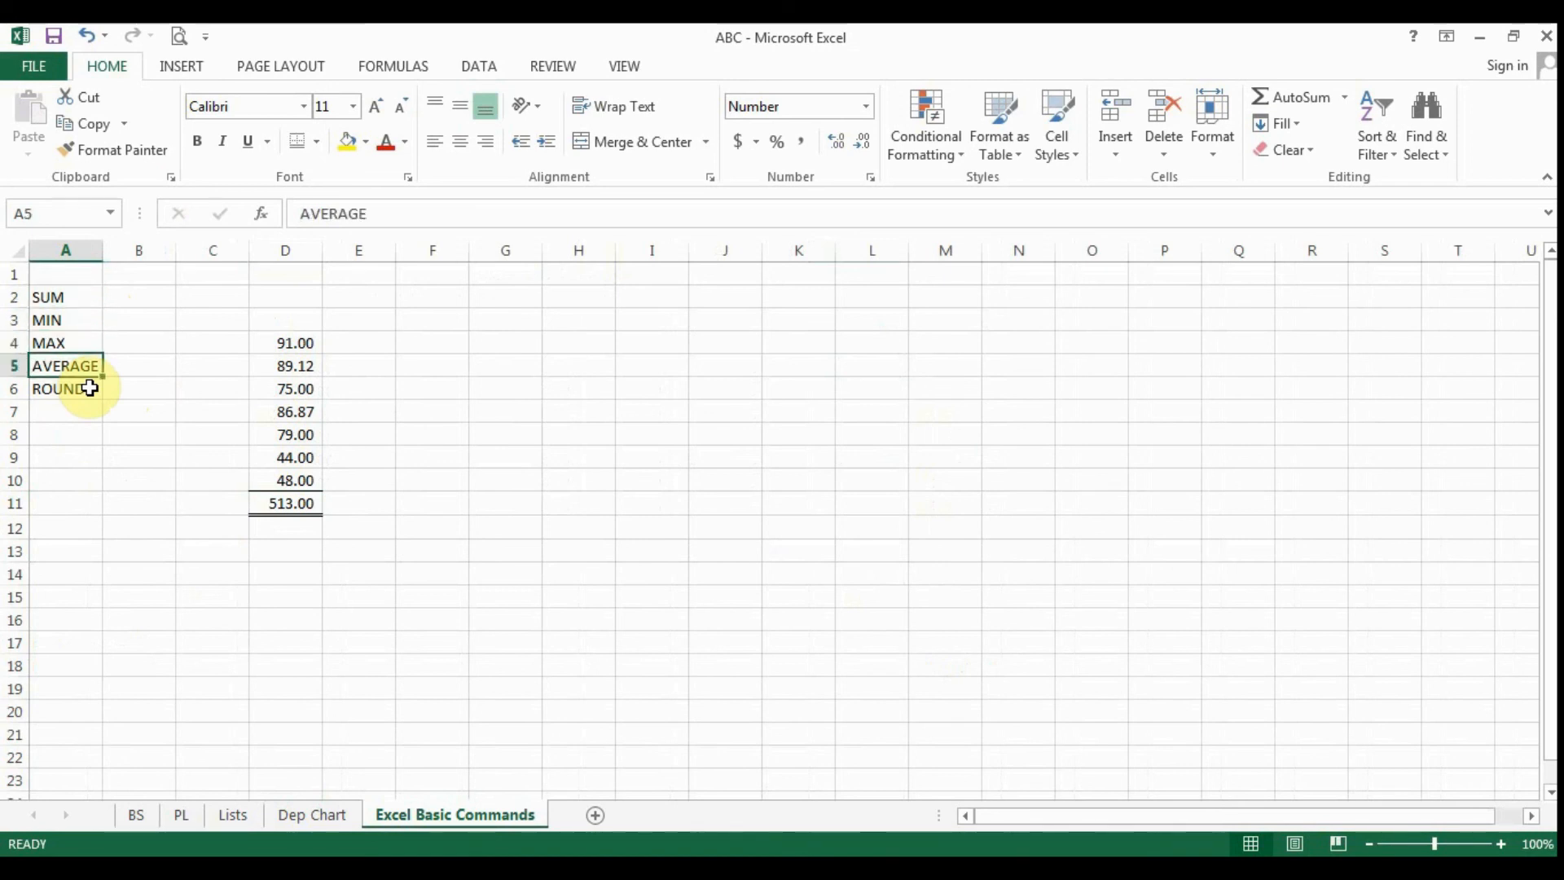
{"action": "left_click", "coordinate": [76, 299]}
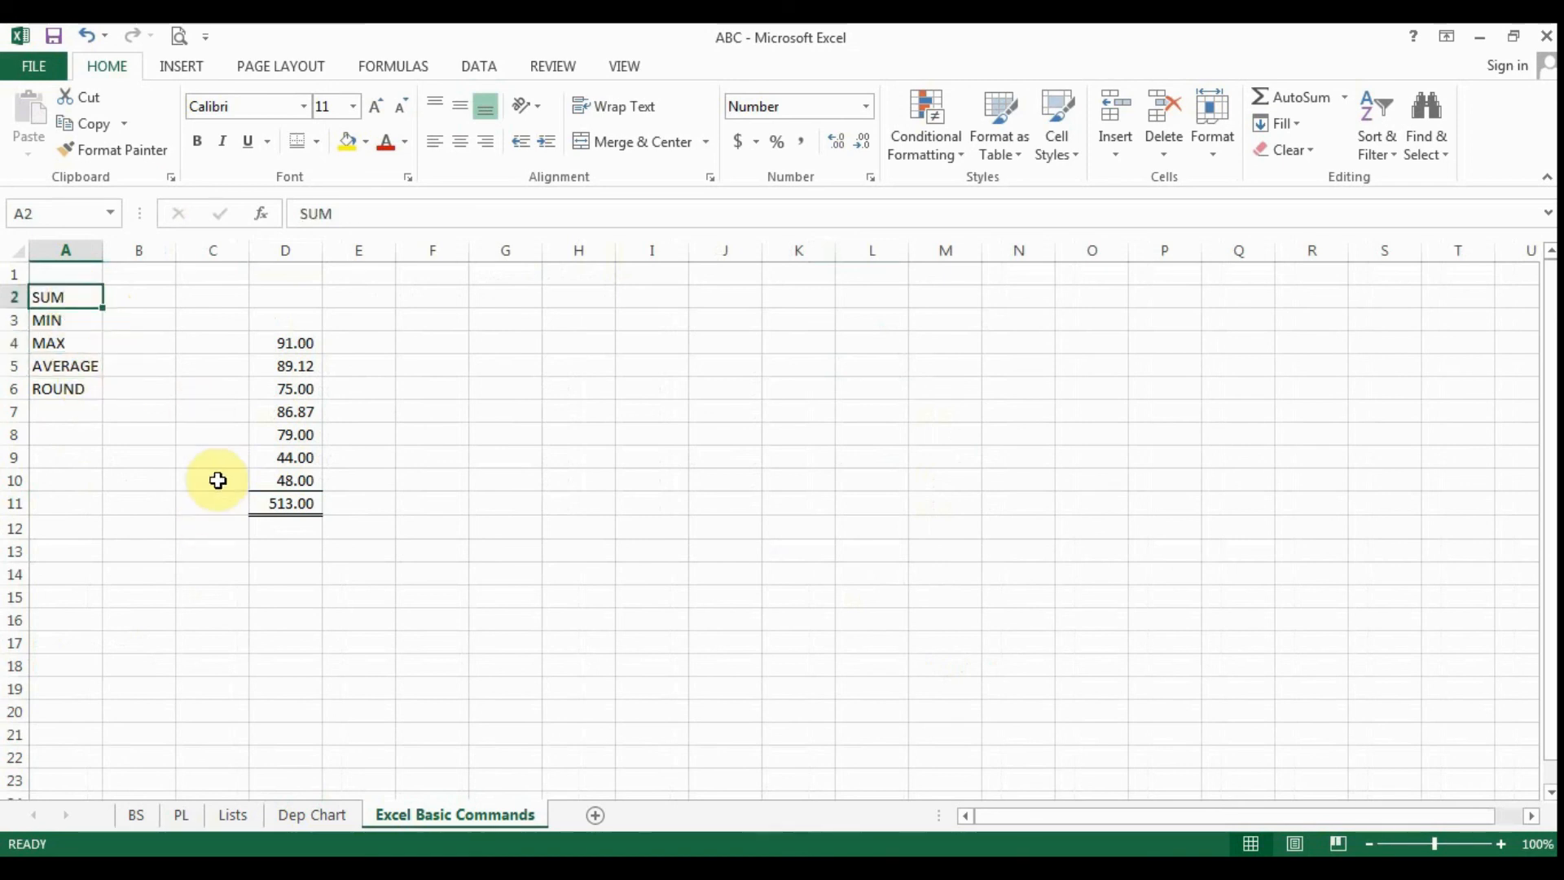
{"action": "left_click", "coordinate": [70, 389]}
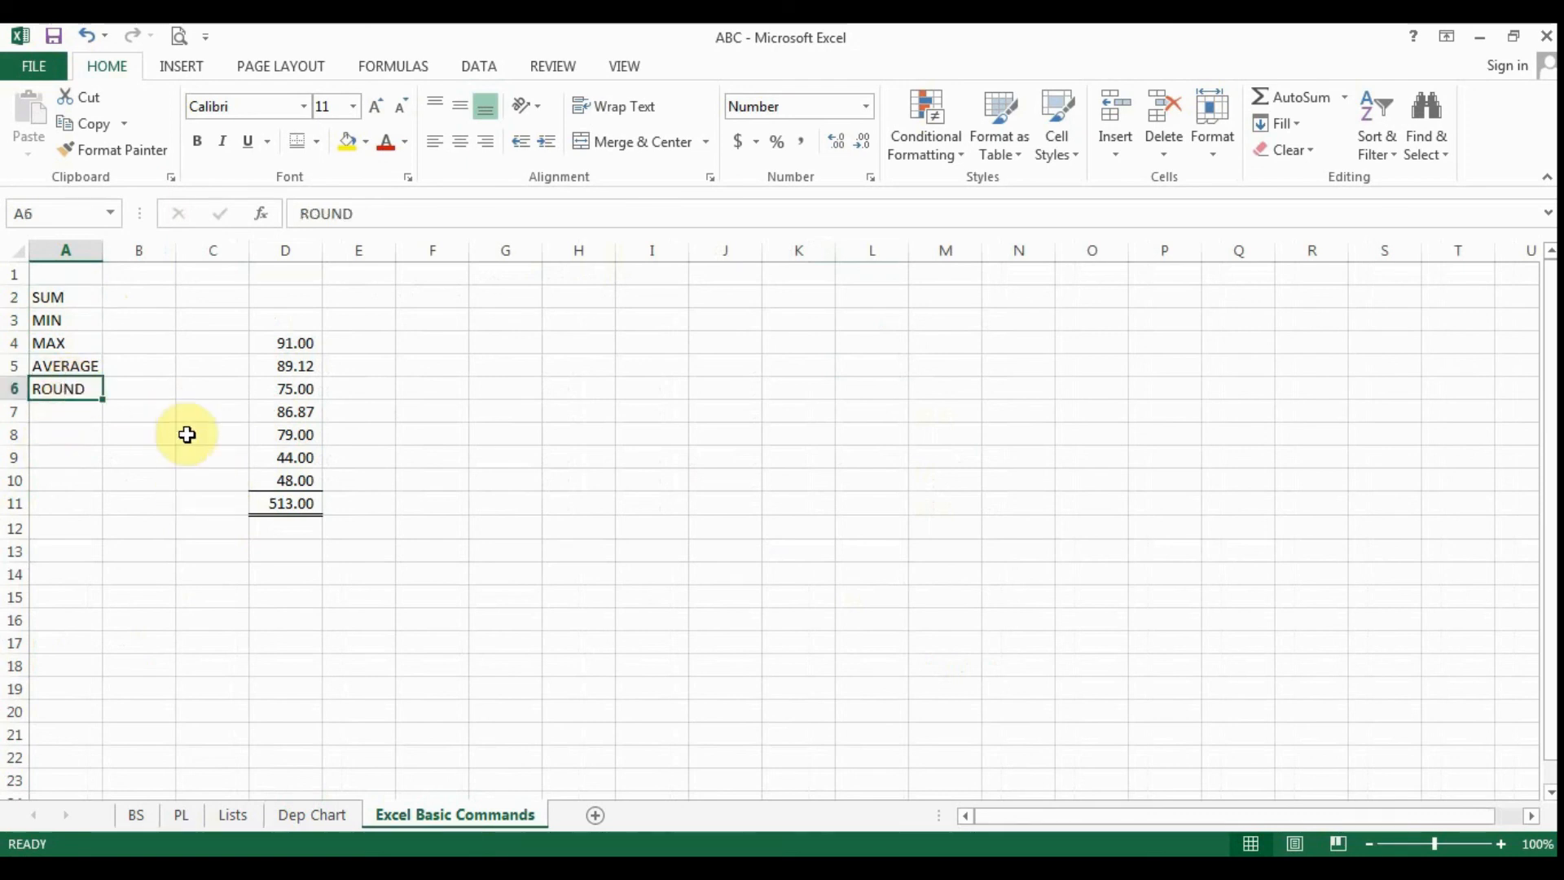
{"action": "left_click_drag", "start_coordinate": [76, 321], "coordinate": [77, 366]}
{"action": "left_click", "coordinate": [216, 403]}
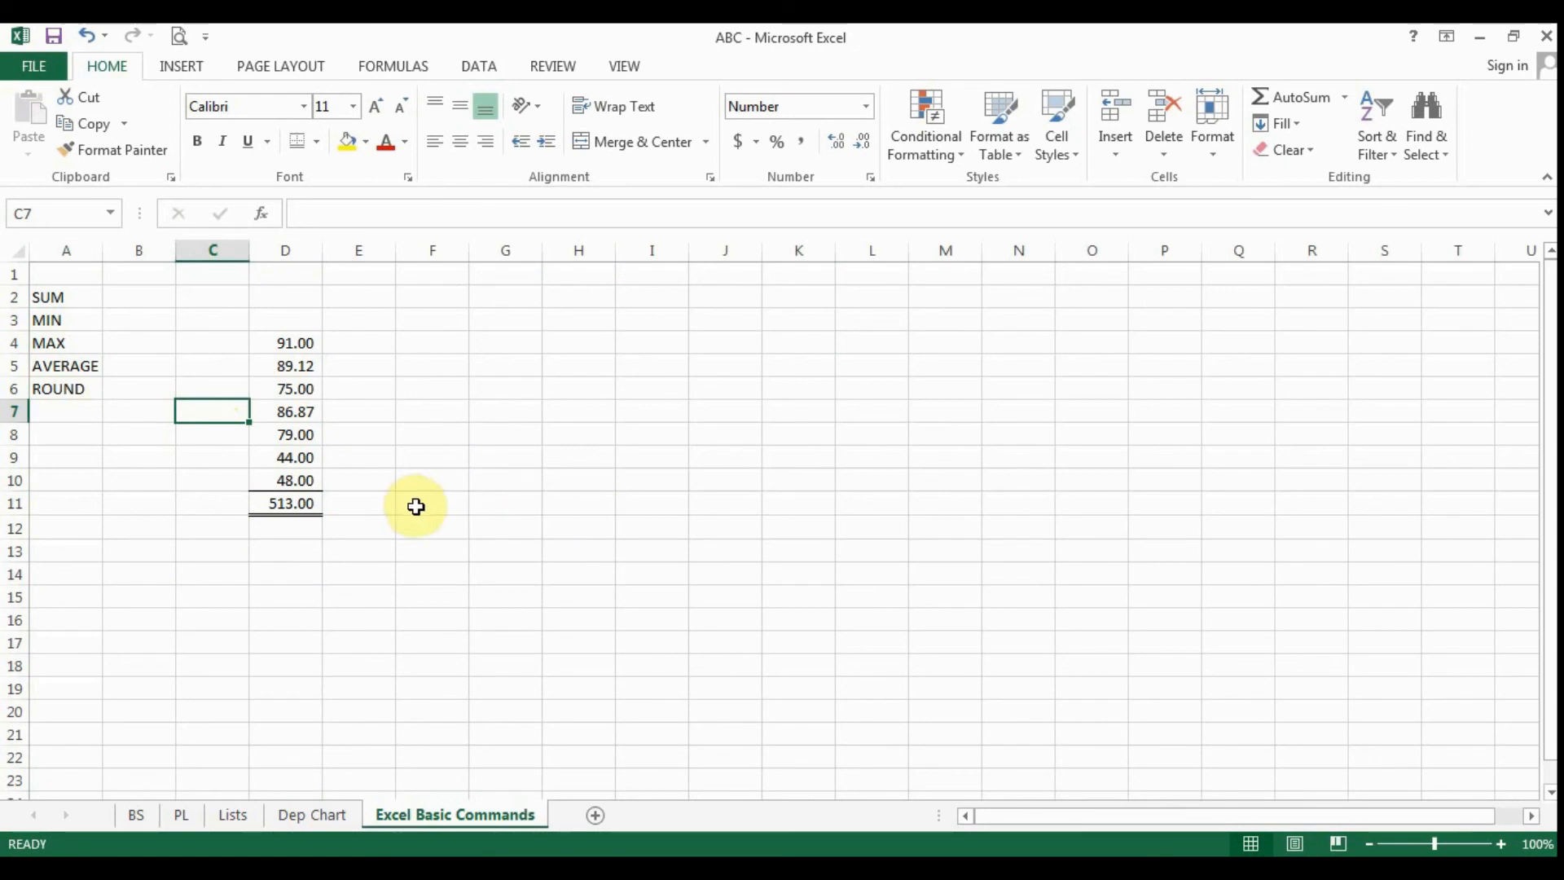
{"action": "left_click", "coordinate": [132, 420]}
{"action": "left_click", "coordinate": [169, 476]}
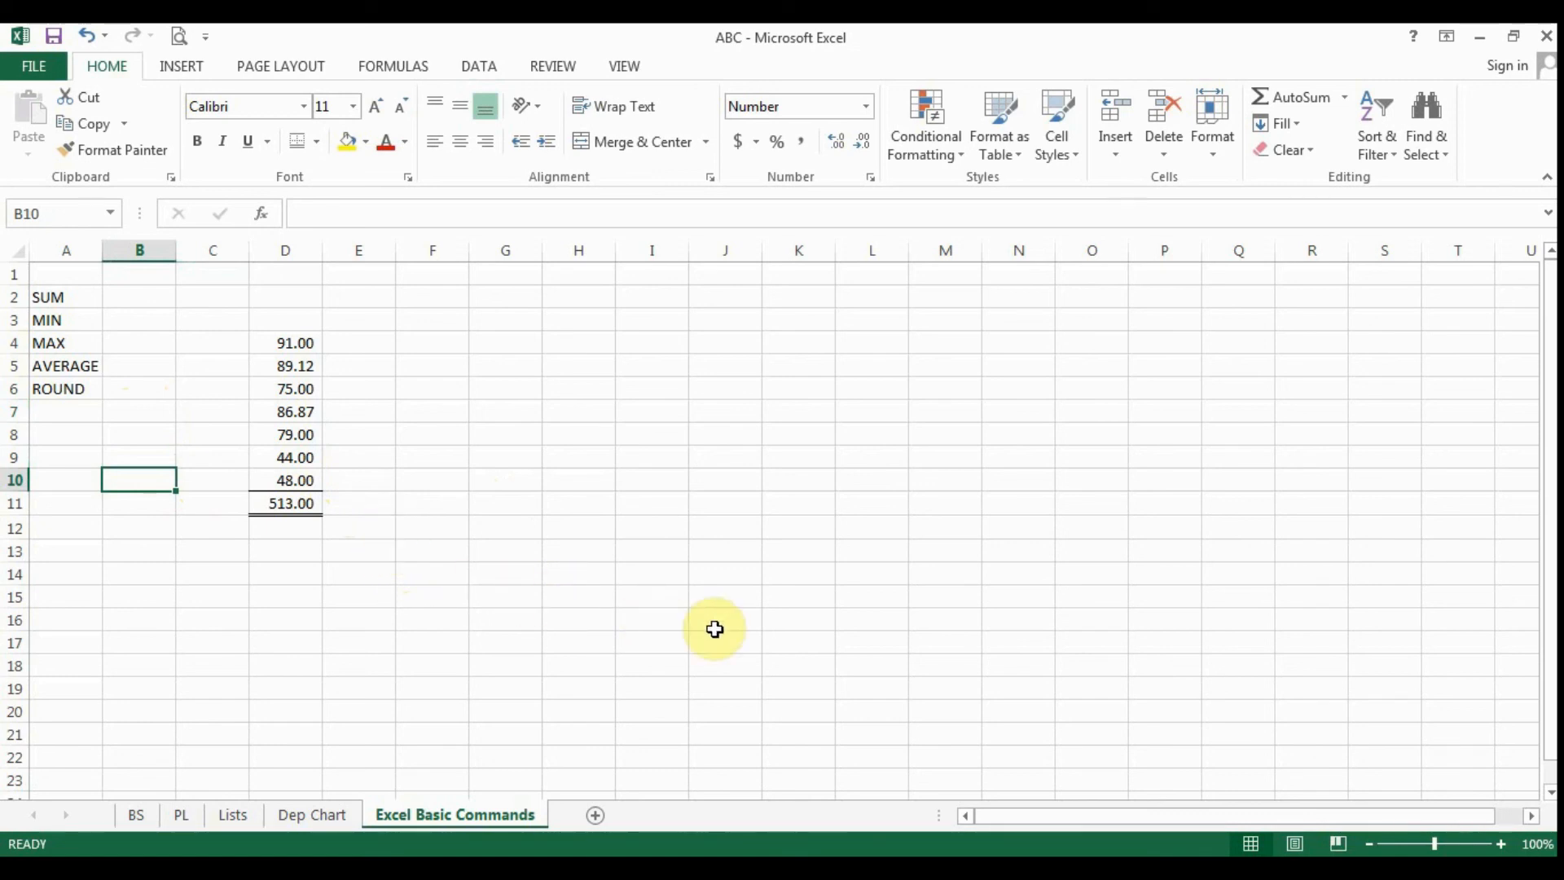
{"action": "left_click", "coordinate": [517, 558]}
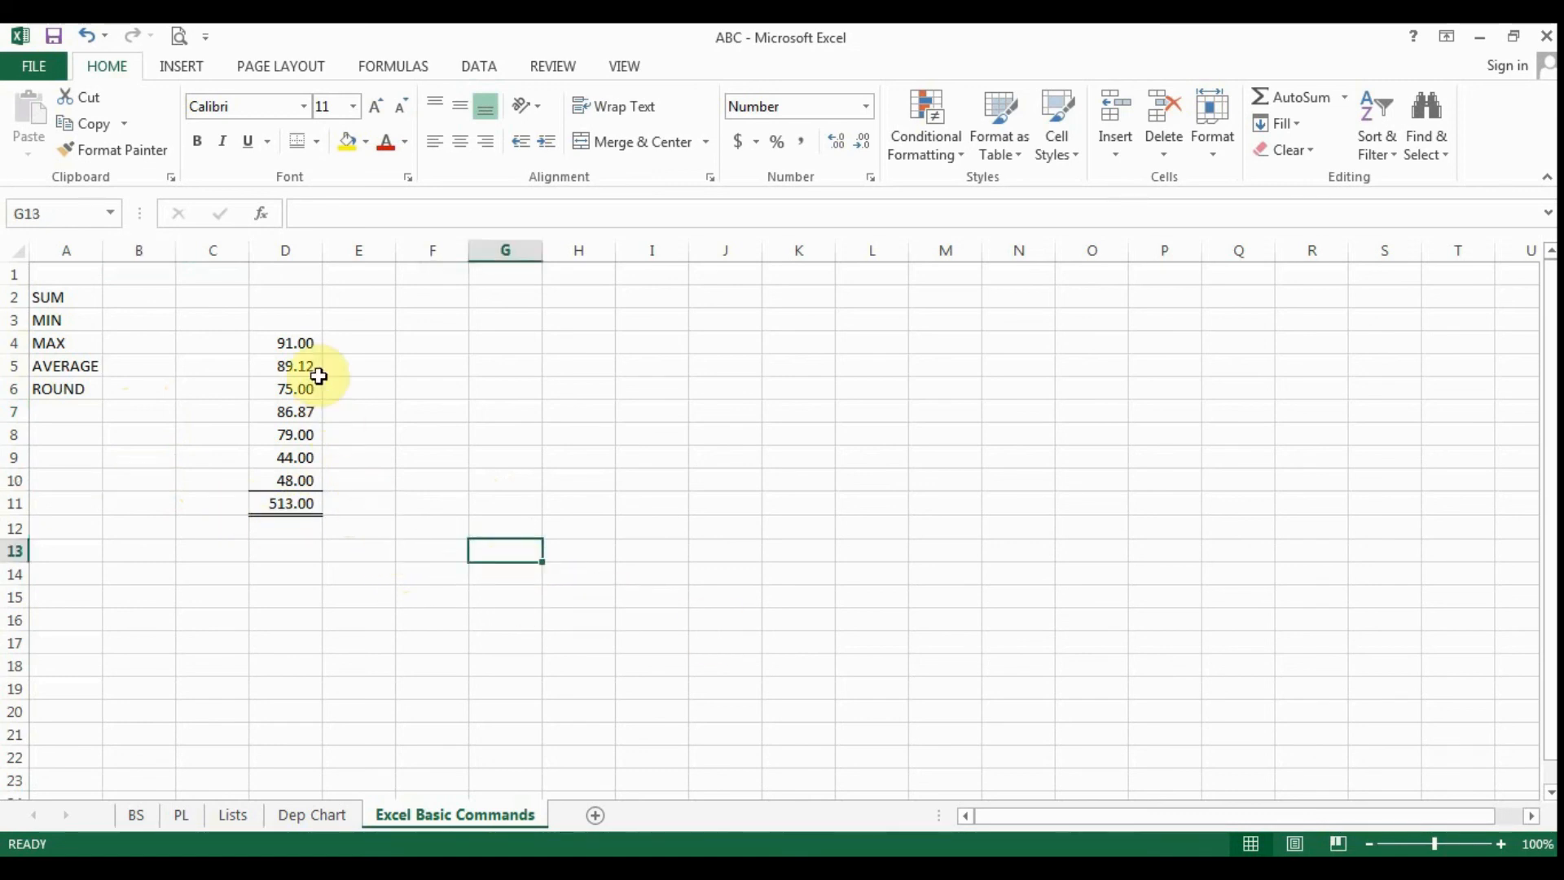